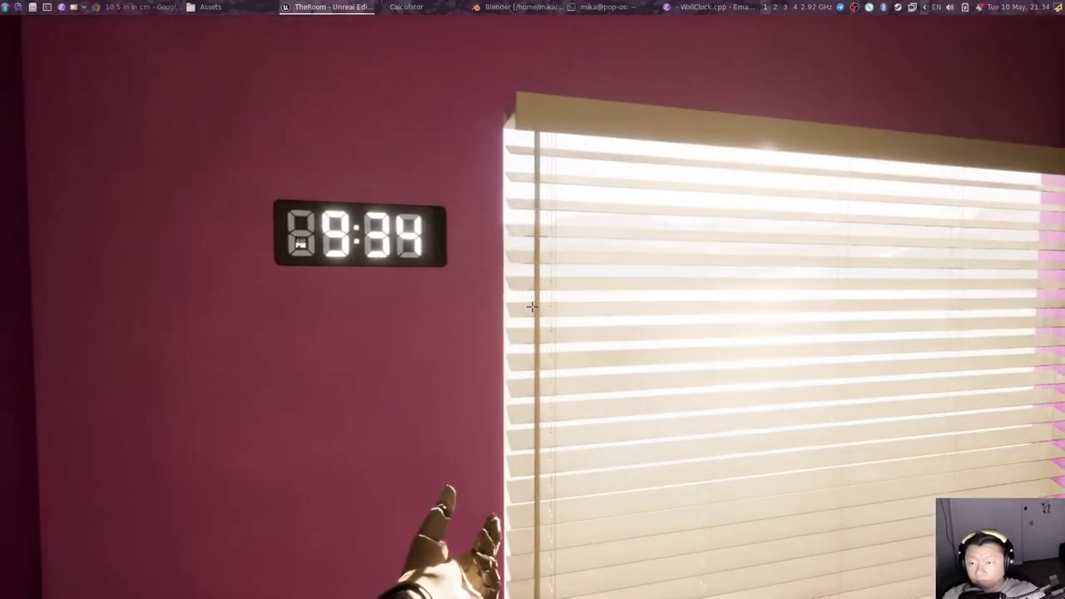
Step: Close the window blinds in the running room level so the room darkens
{"action": "left_click", "coordinate": [532, 307]}
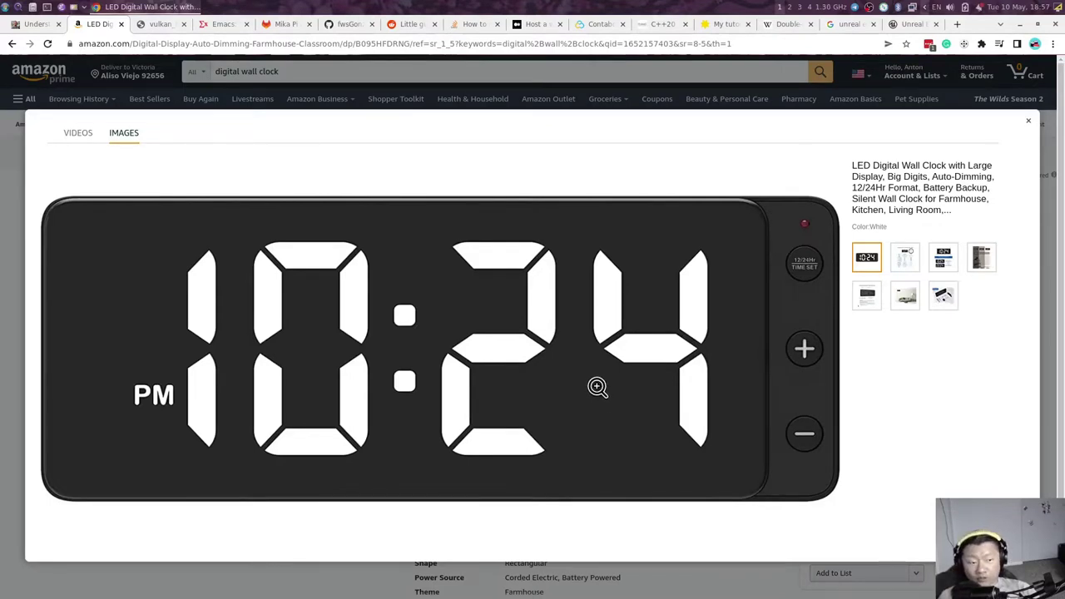
Step: Open TheRoom.uproject from prj/TheRoom in the file manager with Unreal Engine 5
{"action": "left_click", "coordinate": [47, 7]}
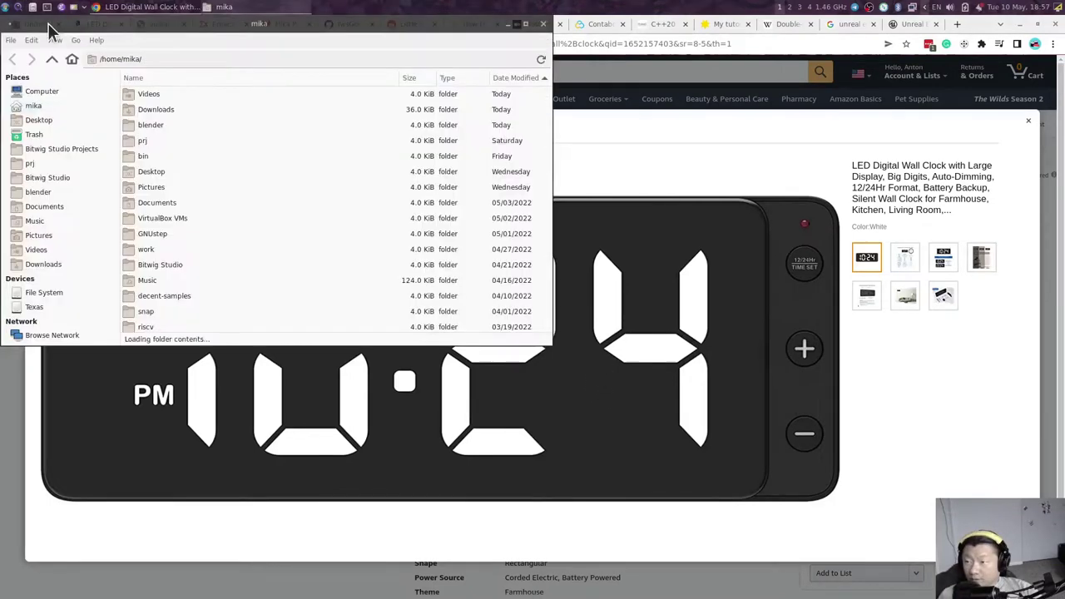
{"action": "double_click", "coordinate": [175, 140]}
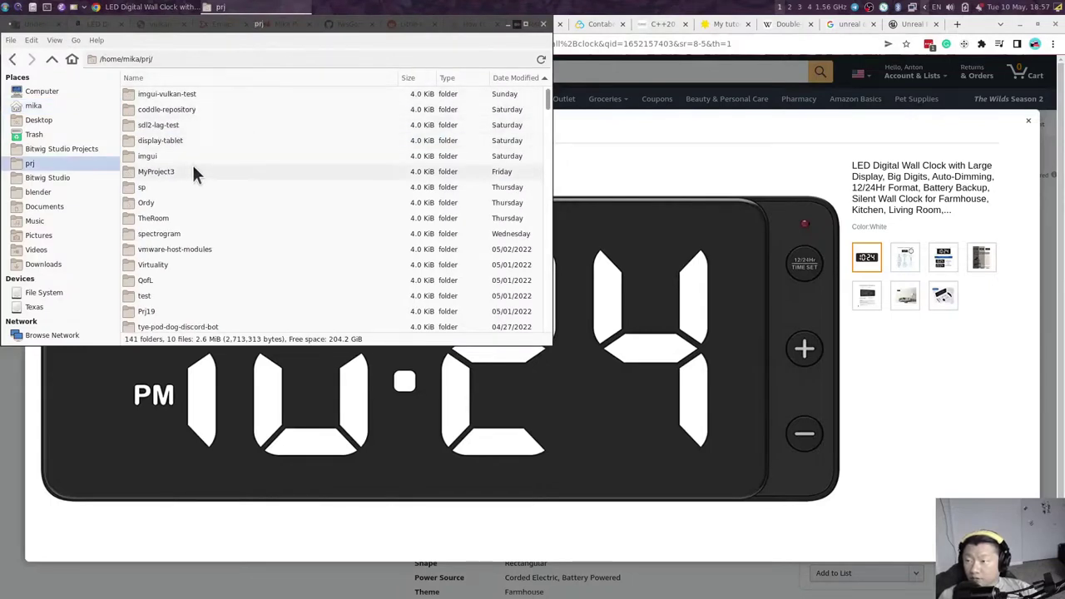
{"action": "double_click", "coordinate": [188, 219]}
{"action": "right_click", "coordinate": [188, 248]}
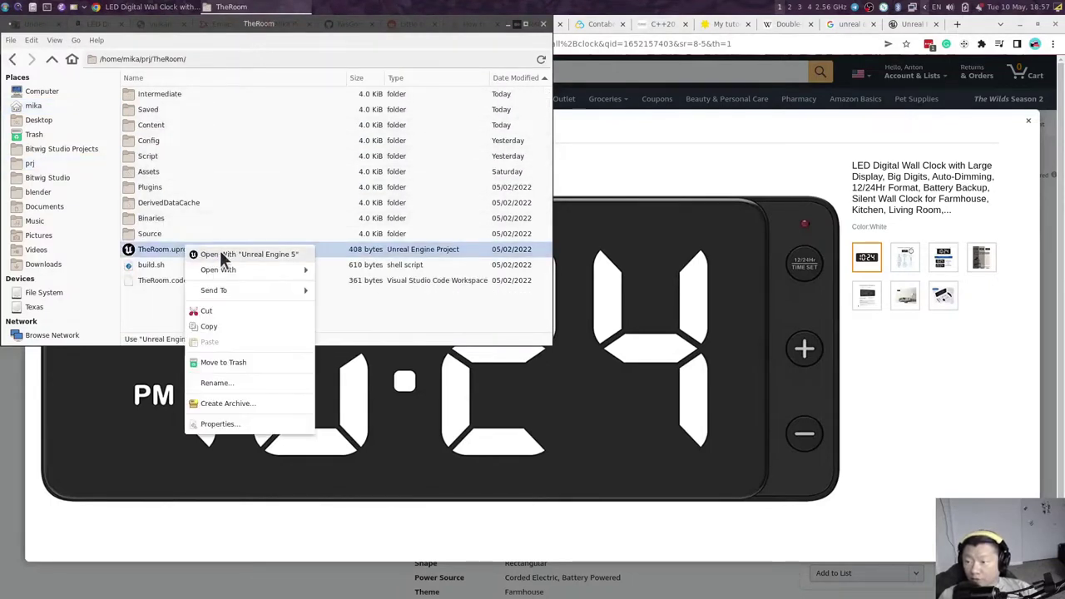
{"action": "left_click", "coordinate": [221, 257]}
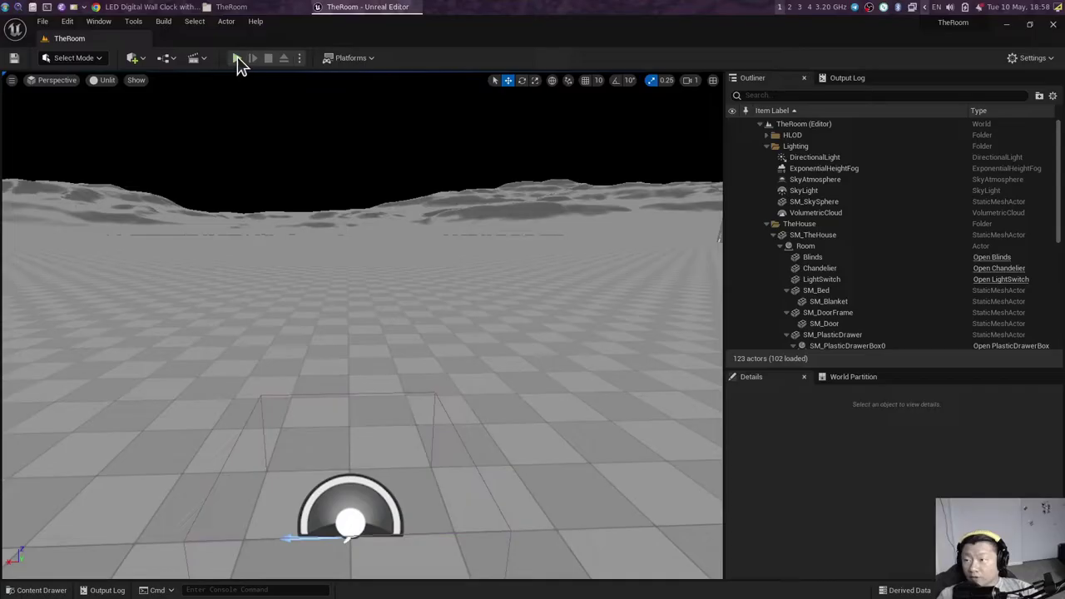
Step: Play-test the room level in first person, stop it, then show the Materials folder
{"action": "left_click", "coordinate": [238, 58]}
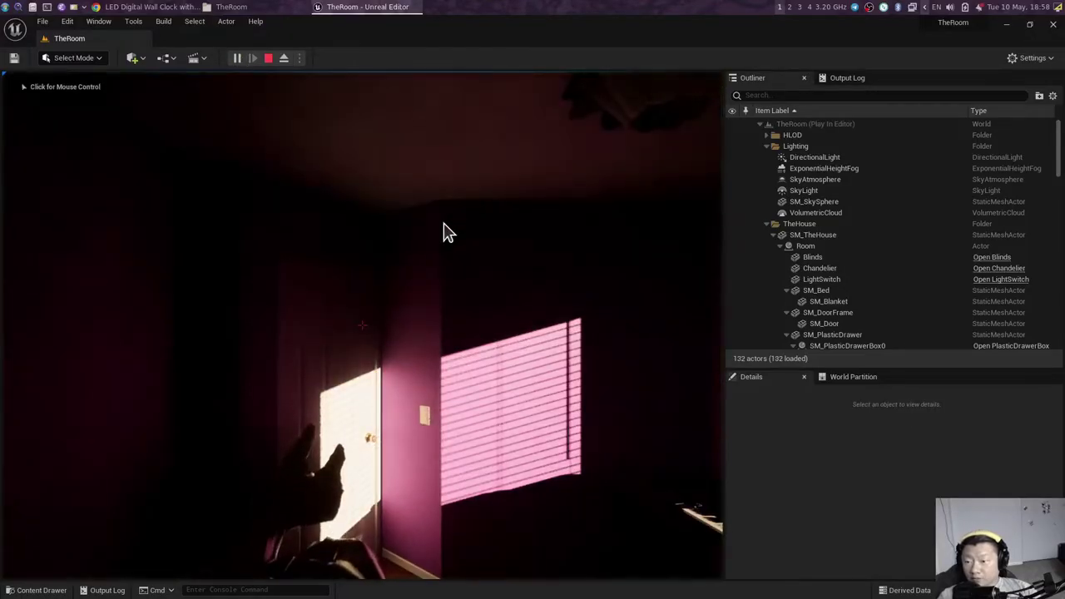
{"action": "left_click", "coordinate": [444, 231]}
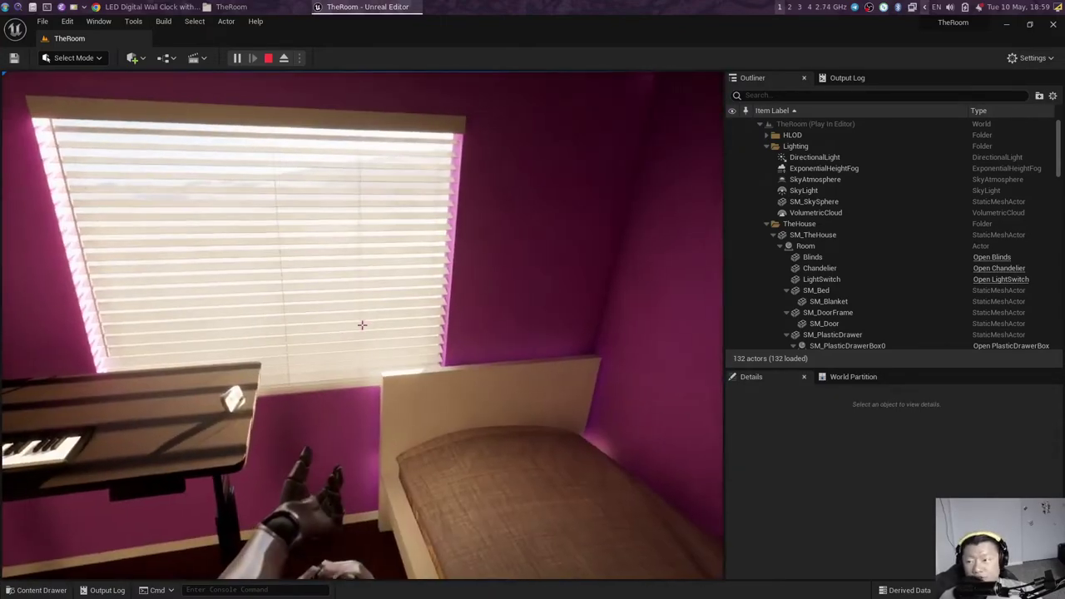
{"action": "key", "text": "Escape"}
{"action": "key", "text": "ctrl+space"}
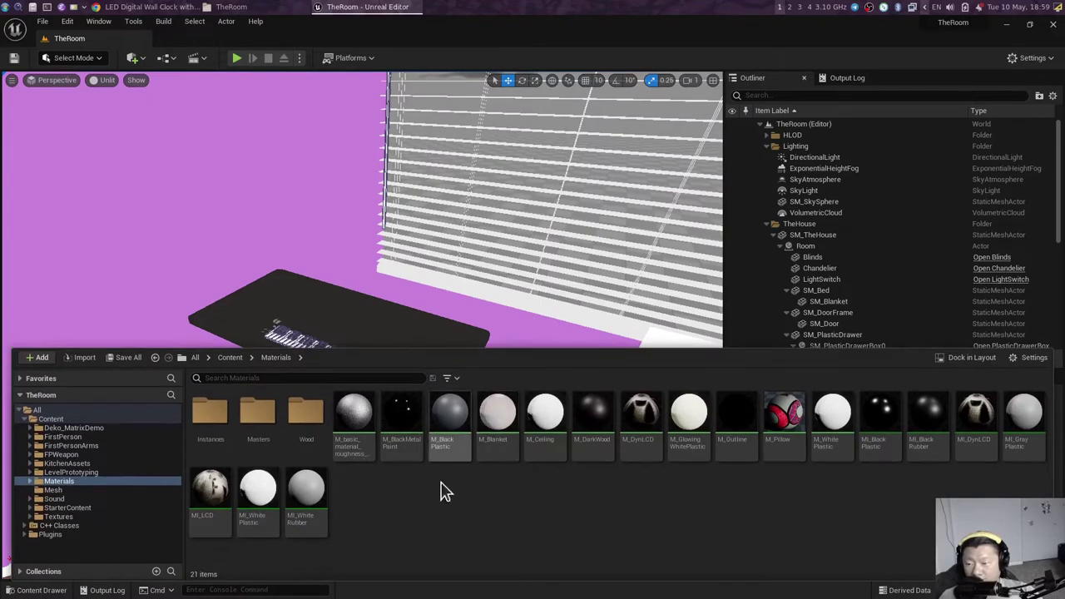
{"action": "left_click", "coordinate": [162, 10]}
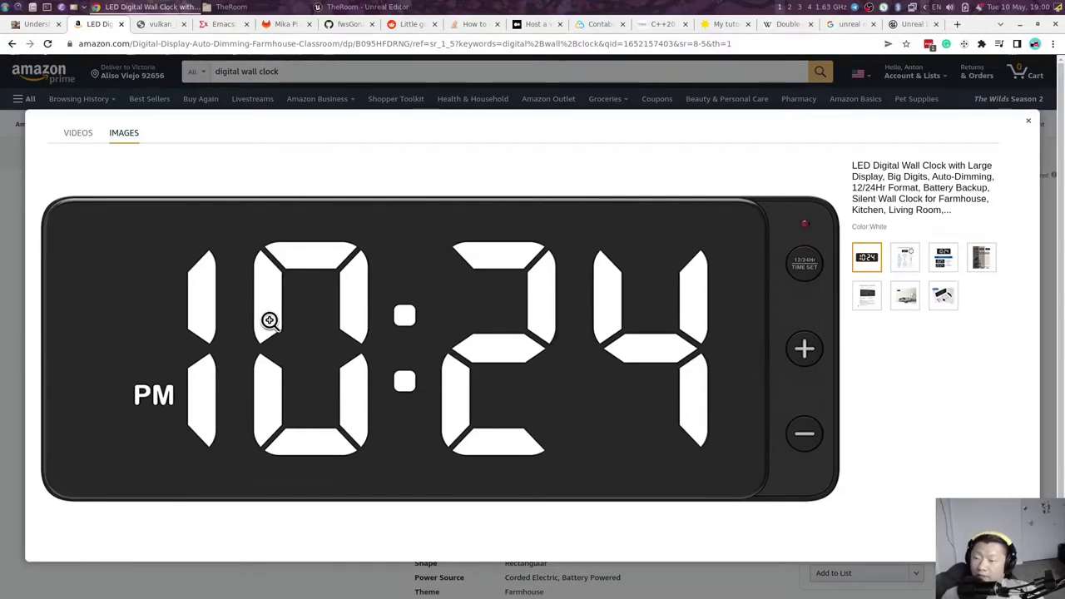
{"action": "key", "text": "alt+Tab"}
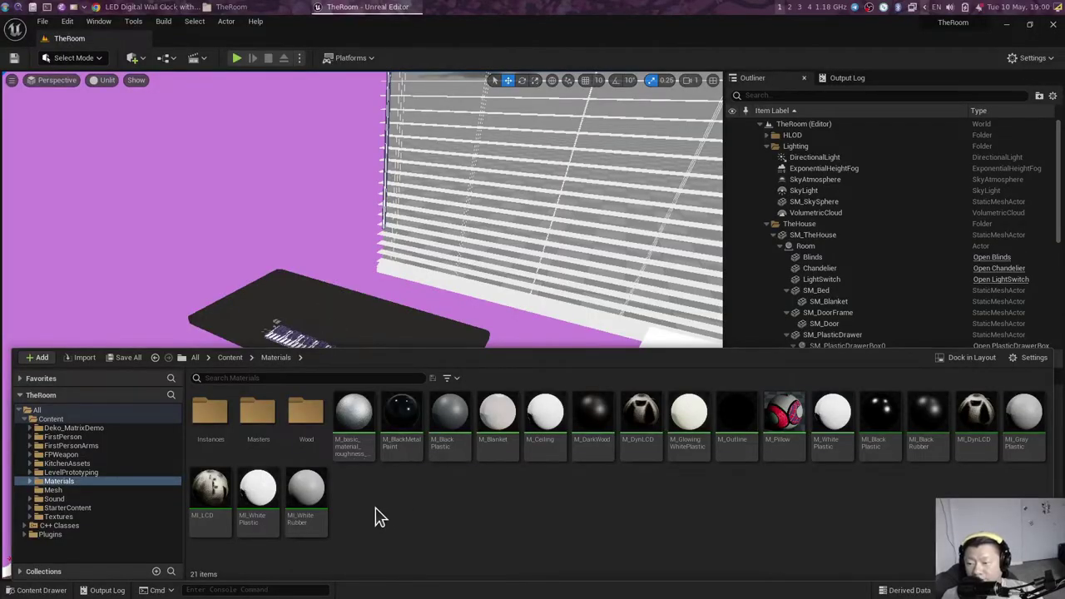
Step: Create a Material asset named M_LedClockDisplay from the Content Browser menu and open it
{"action": "right_click", "coordinate": [376, 516]}
{"action": "mouse_move", "coordinate": [394, 496]}
{"action": "left_click", "coordinate": [371, 541]}
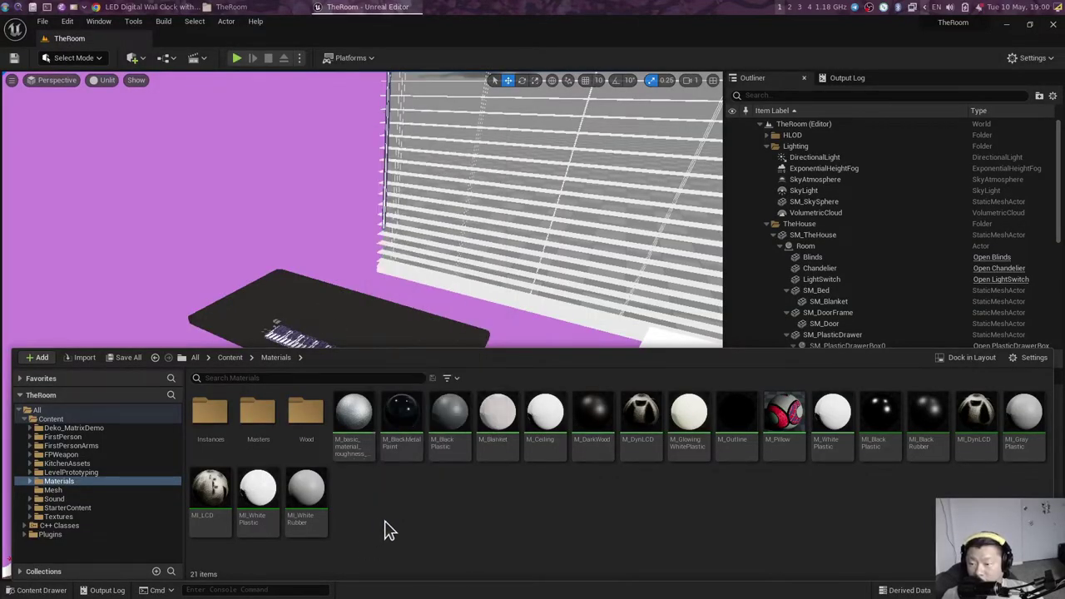
{"action": "right_click", "coordinate": [389, 530]}
{"action": "left_click", "coordinate": [428, 405]}
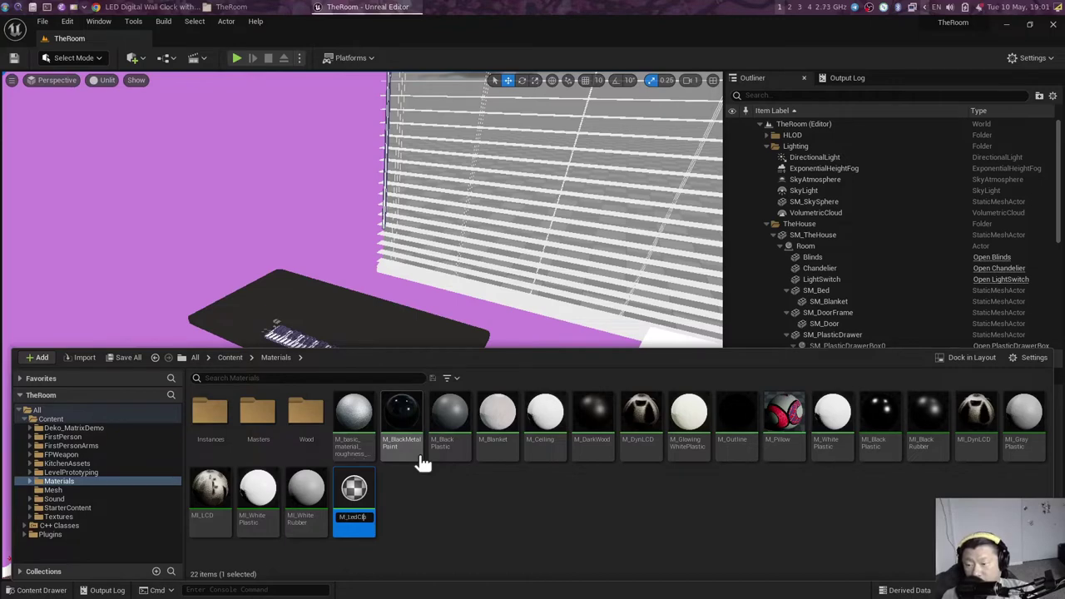
{"action": "key", "text": "Return"}
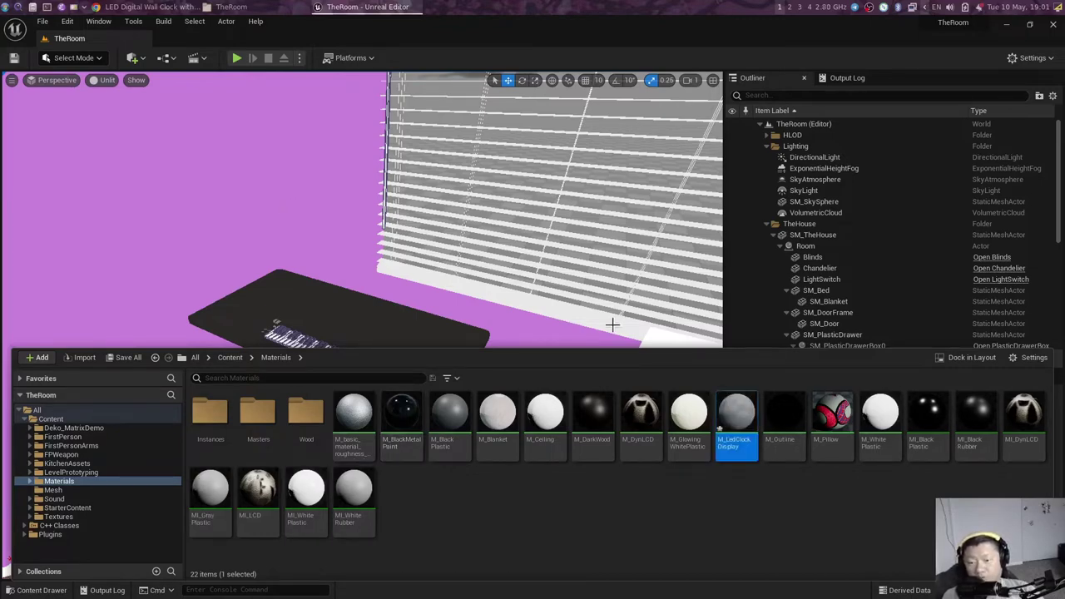
{"action": "double_click", "coordinate": [737, 420]}
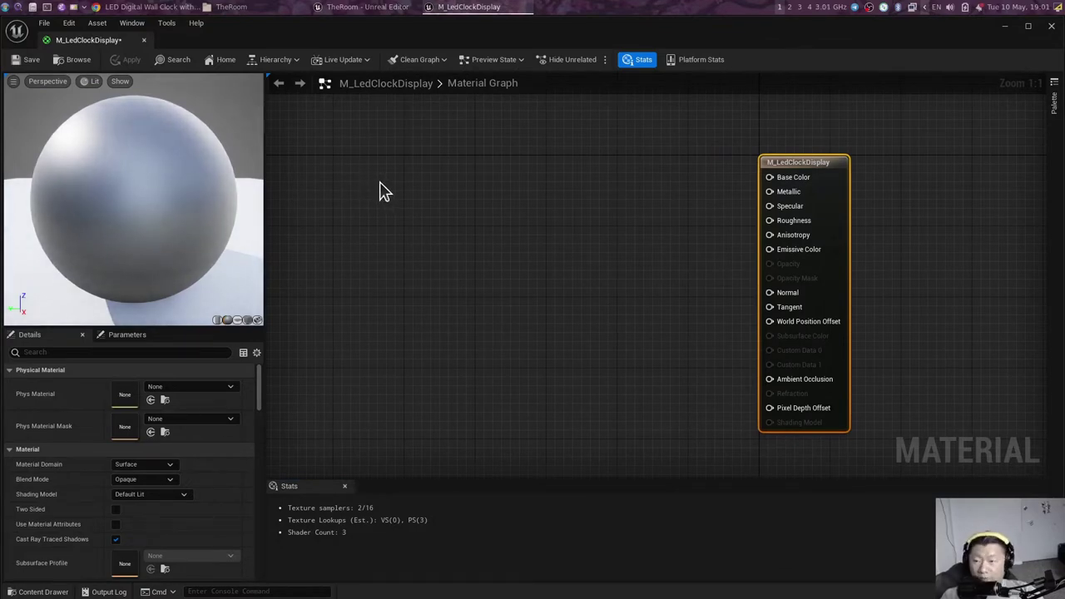
Step: Add a Bitflags1 scalar parameter node to the graph, then return to the clock photo
{"action": "left_click", "coordinate": [381, 190]}
{"action": "type", "text": "ssssssssssssssssssss"}
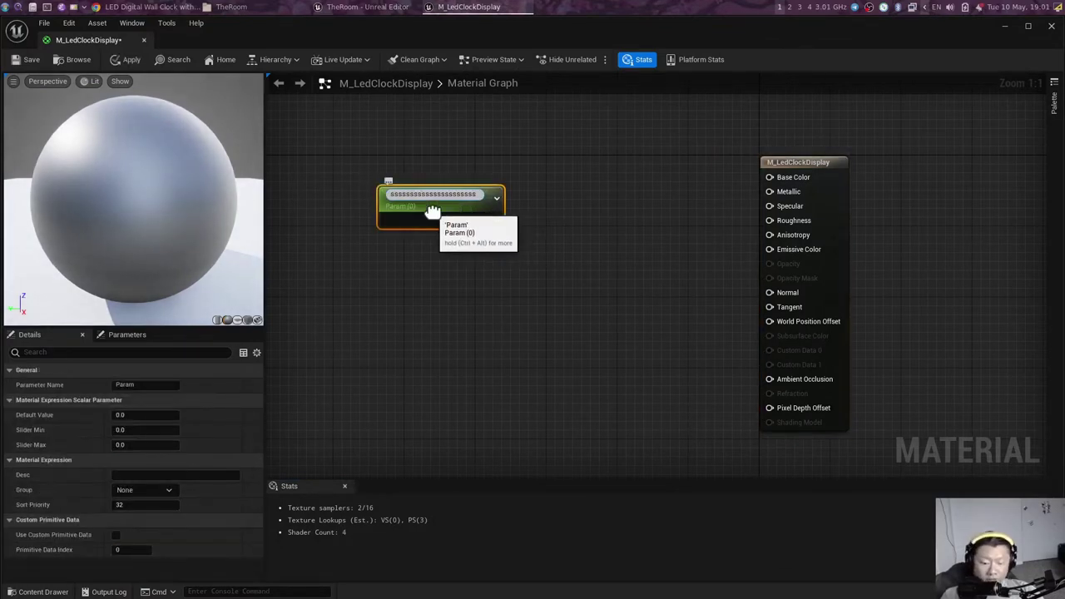
{"action": "key", "text": "ctrl+a"}
{"action": "key", "text": "BackSpace"}
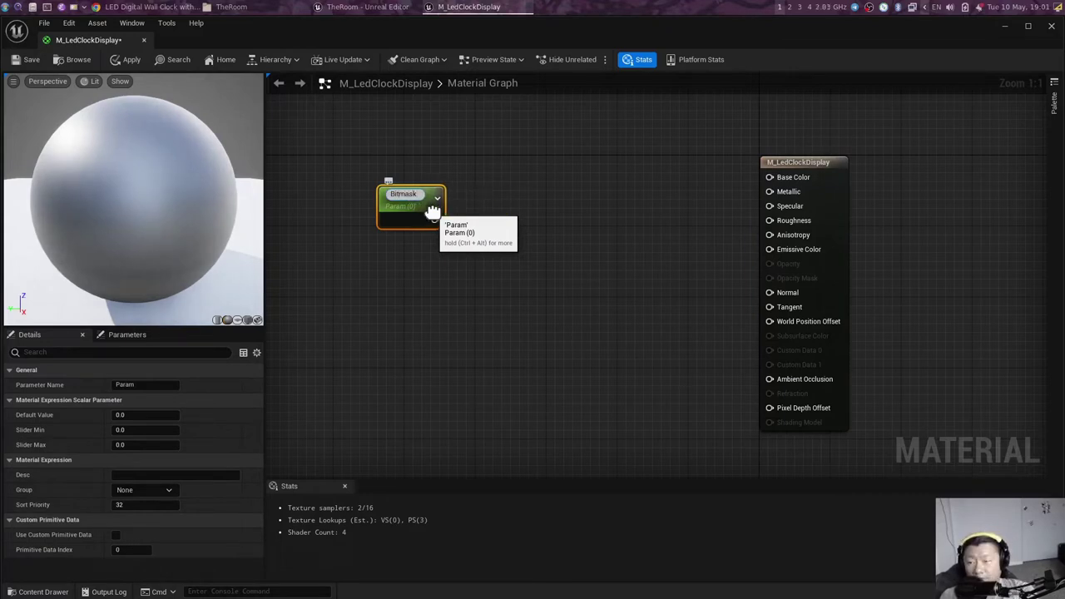
{"action": "key", "text": "BackSpace"}
{"action": "key", "text": "BackSpace"}
{"action": "key", "text": "BackSpace"}
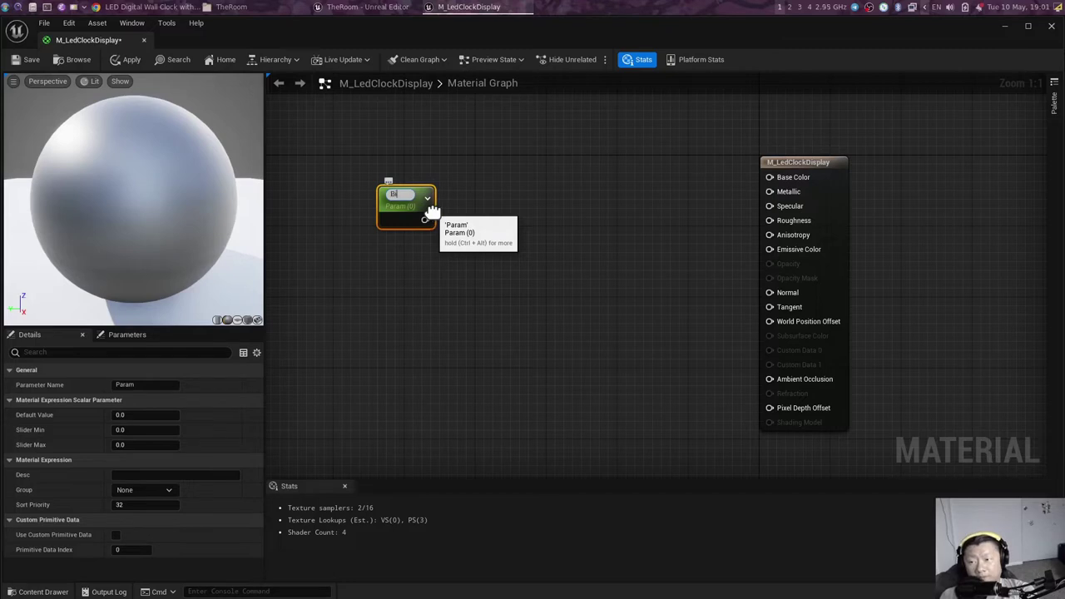
{"action": "key", "text": "Return"}
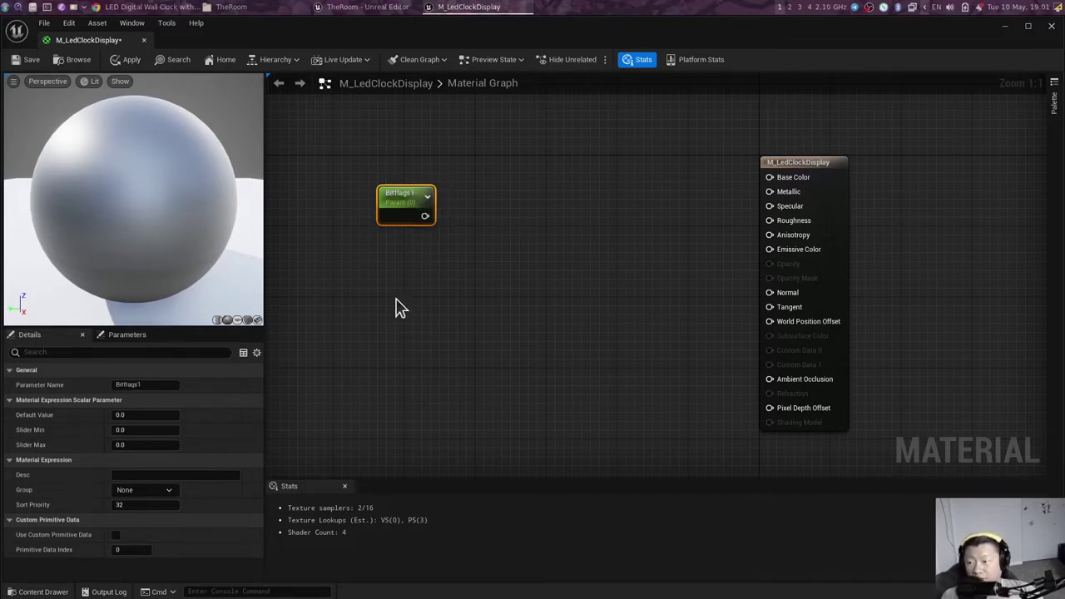
{"action": "right_click_drag", "start_coordinate": [395, 308], "coordinate": [433, 259]}
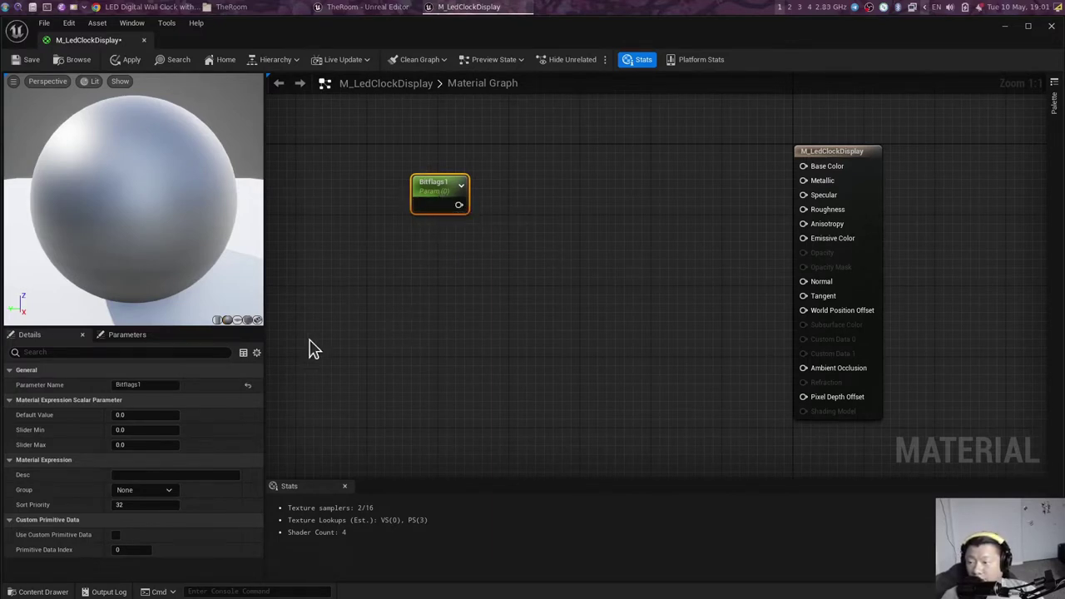
{"action": "left_click", "coordinate": [377, 372]}
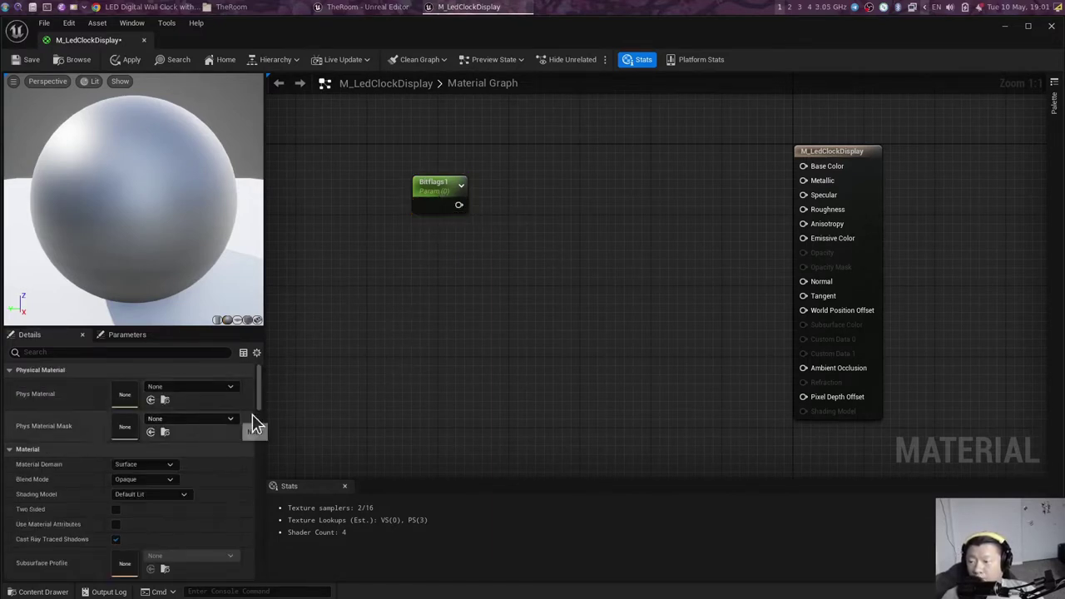
{"action": "left_click", "coordinate": [430, 207]}
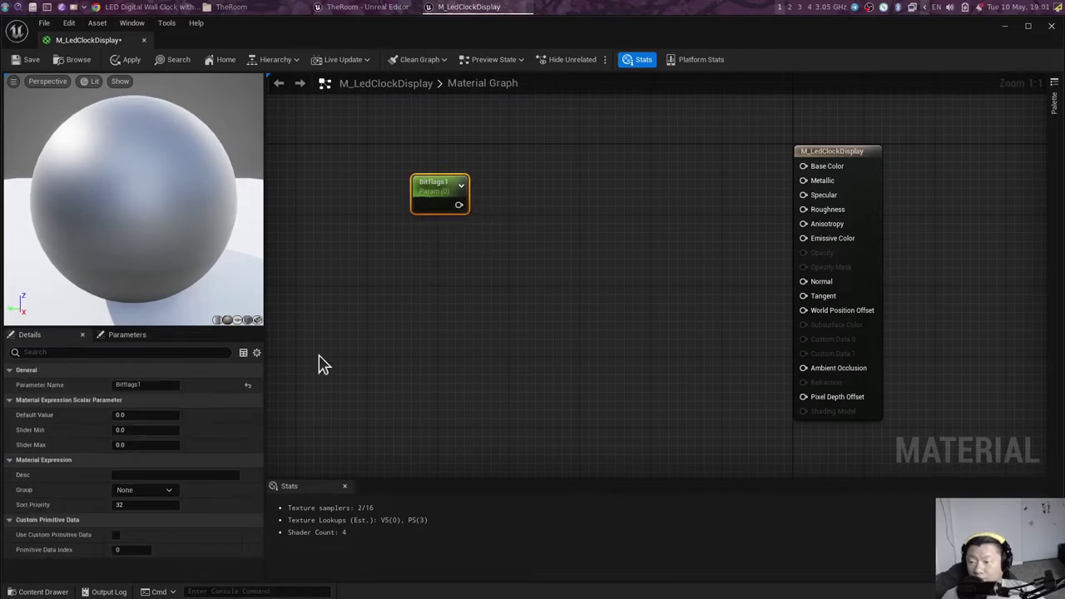
{"action": "left_click", "coordinate": [122, 7]}
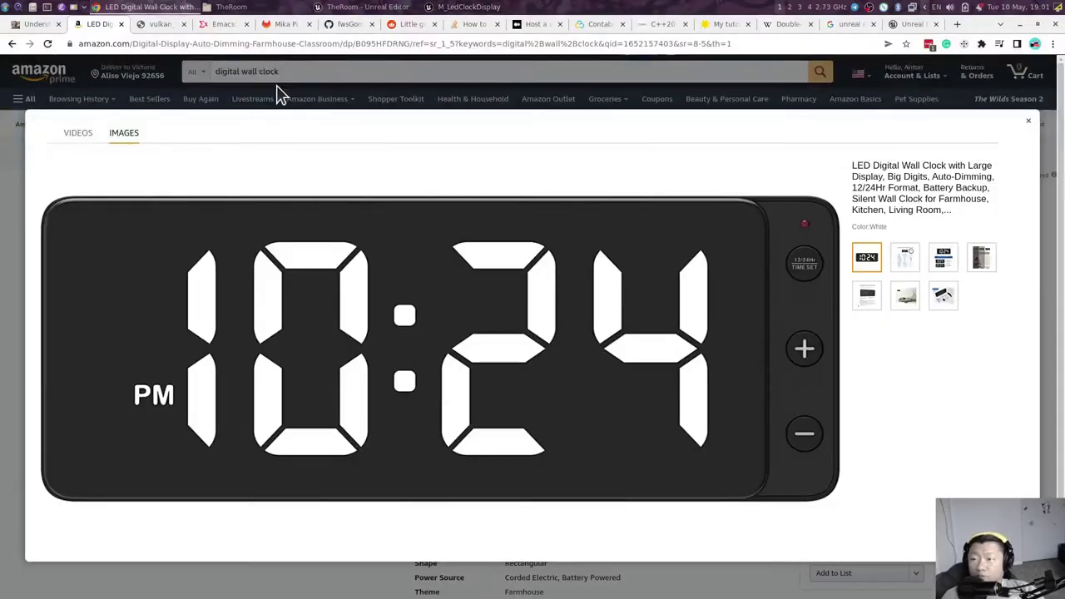
Step: Review binary32 in Wikipedia's Single-precision floating-point article, then move Bitflags1 slightly higher
{"action": "left_click_drag", "start_coordinate": [791, 29], "coordinate": [166, 25]}
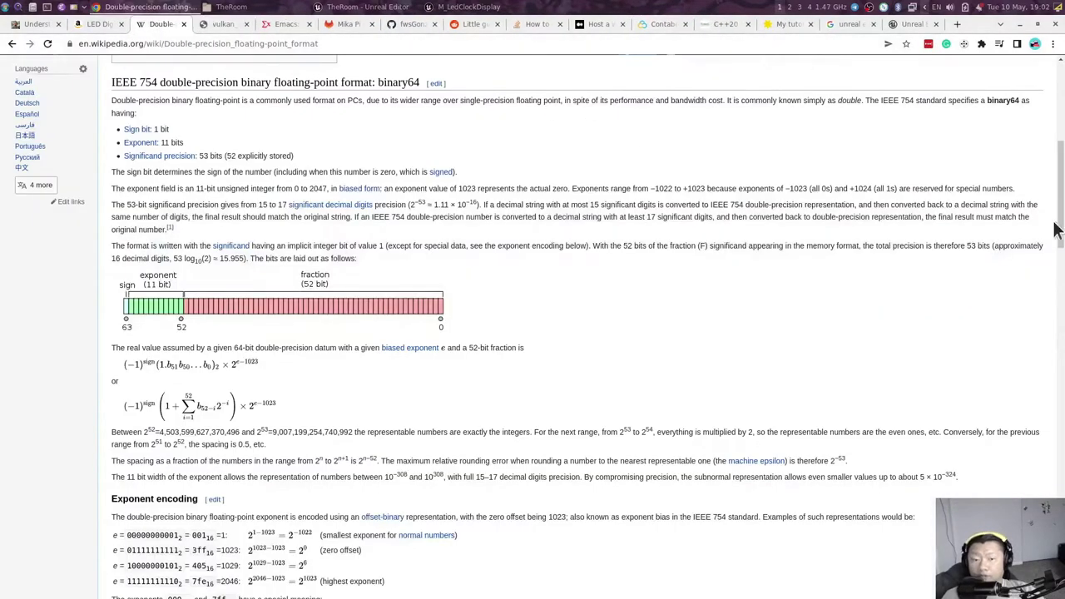
{"action": "scroll", "coordinate": [1006, 264], "scroll_direction": "up", "scroll_amount": 5}
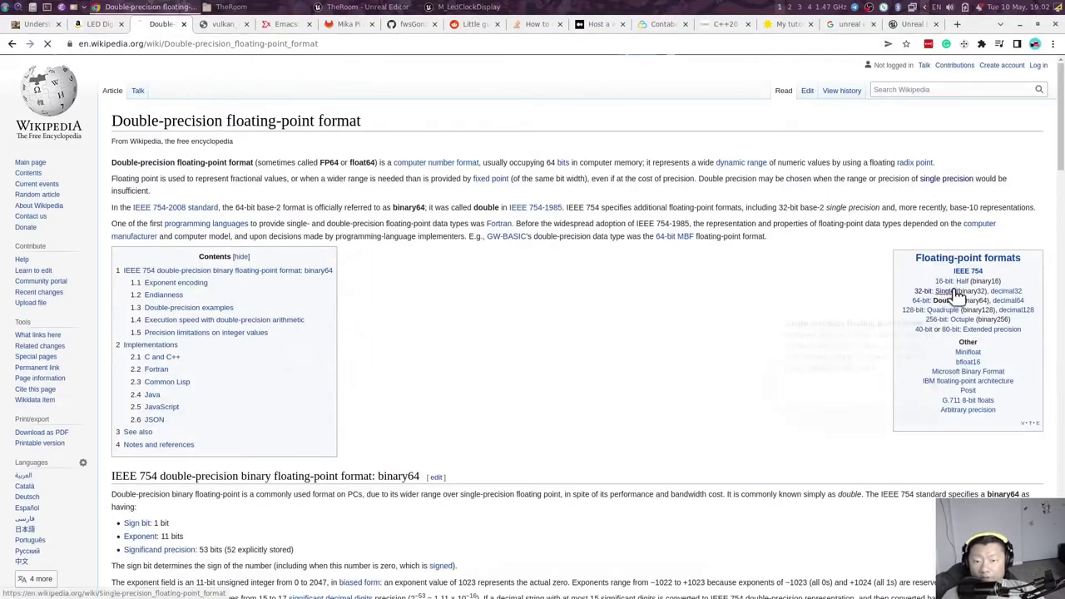
{"action": "left_click", "coordinate": [945, 292]}
{"action": "left_click_drag", "start_coordinate": [1058, 135], "coordinate": [1058, 187]}
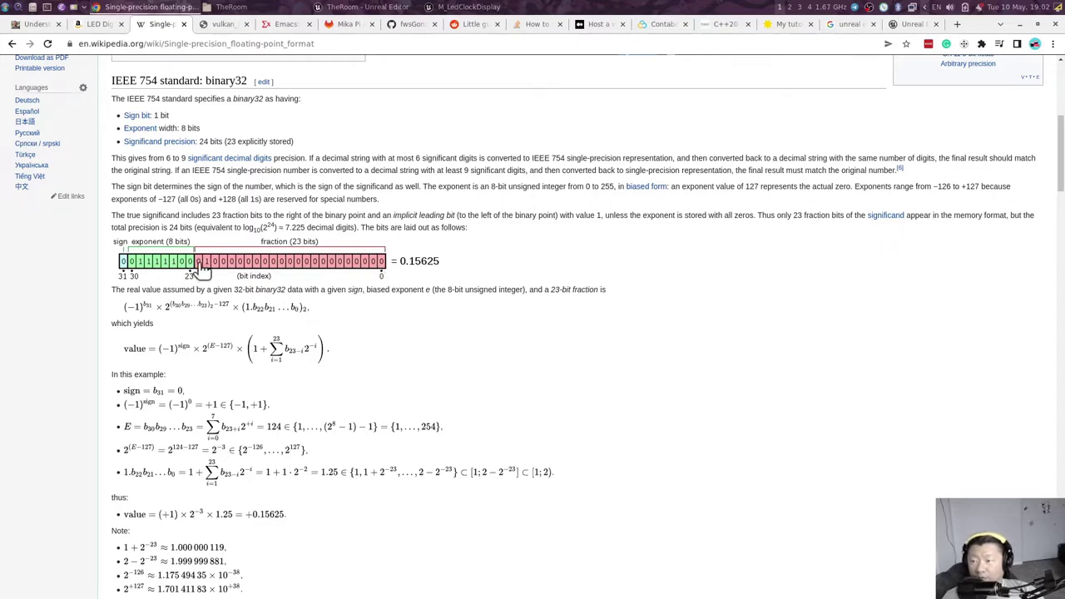
{"action": "left_click", "coordinate": [464, 8]}
{"action": "left_click_drag", "start_coordinate": [442, 195], "coordinate": [451, 164]}
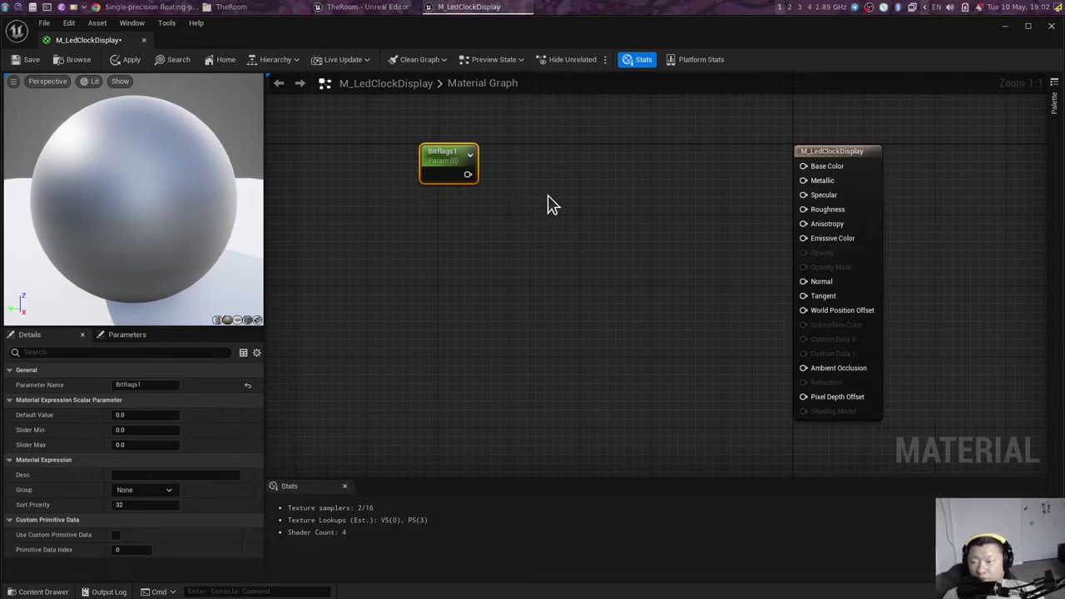
Step: Rename the scalar parameter from Bitflags1 to Bitmask1
{"action": "right_click_drag", "start_coordinate": [546, 204], "coordinate": [542, 231]}
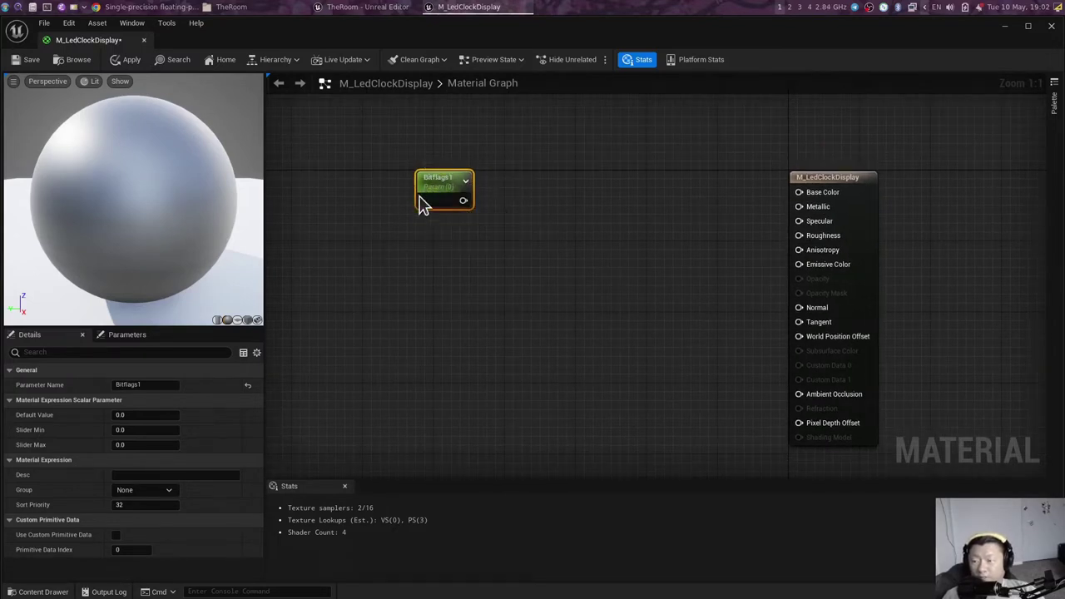
{"action": "left_click", "coordinate": [156, 384]}
{"action": "type", "text": "mask"}
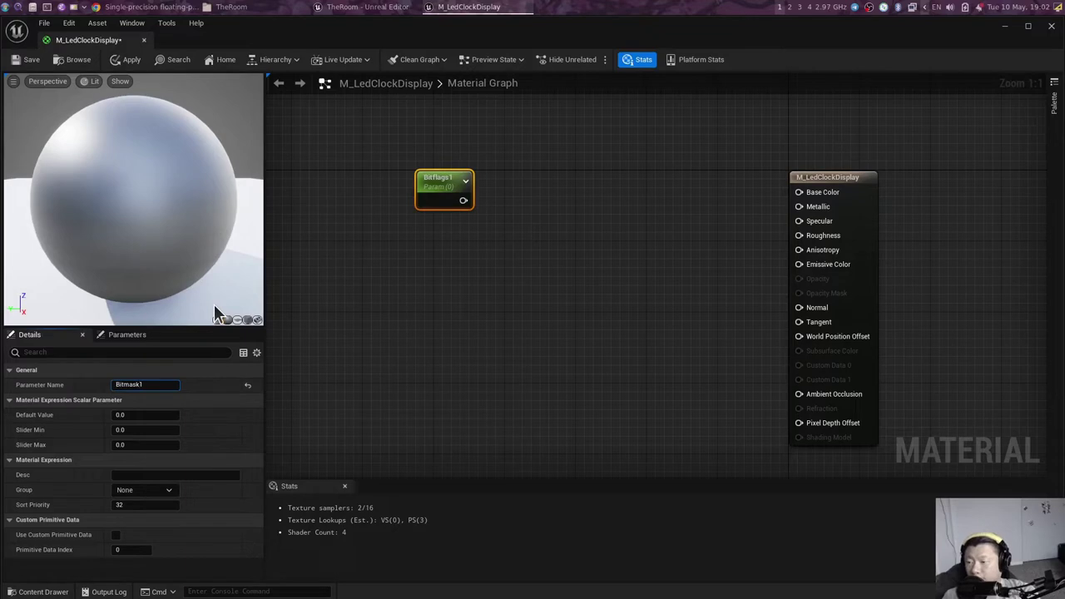
{"action": "key", "text": "Return"}
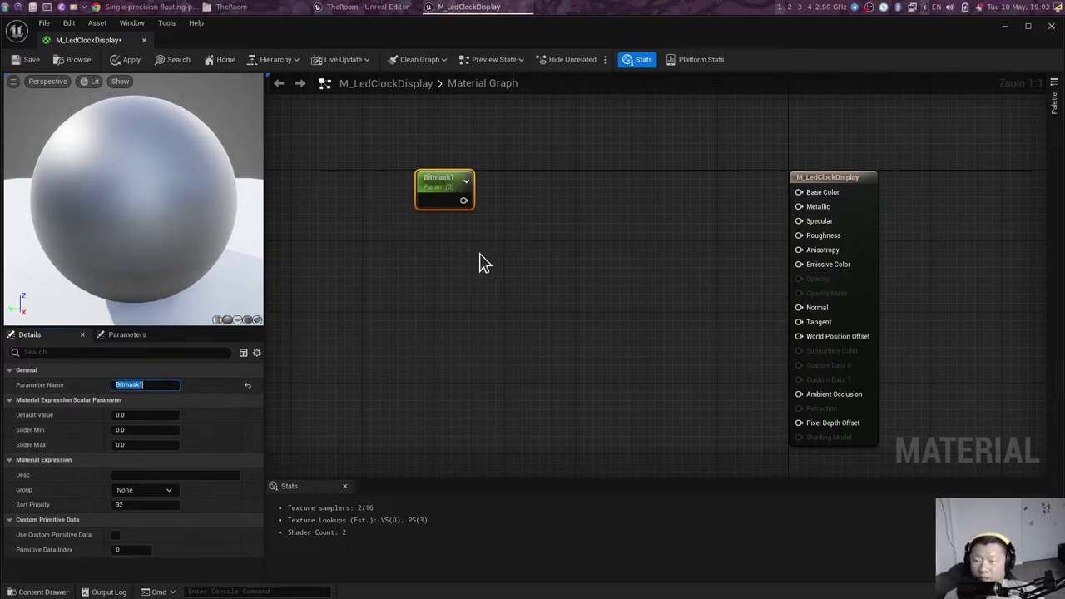
Step: Check the LED clock reference in Chrome, then move Bitmask1 left and down
{"action": "key", "text": "alt+Tab"}
{"action": "key", "text": "ctrl+shift+Tab"}
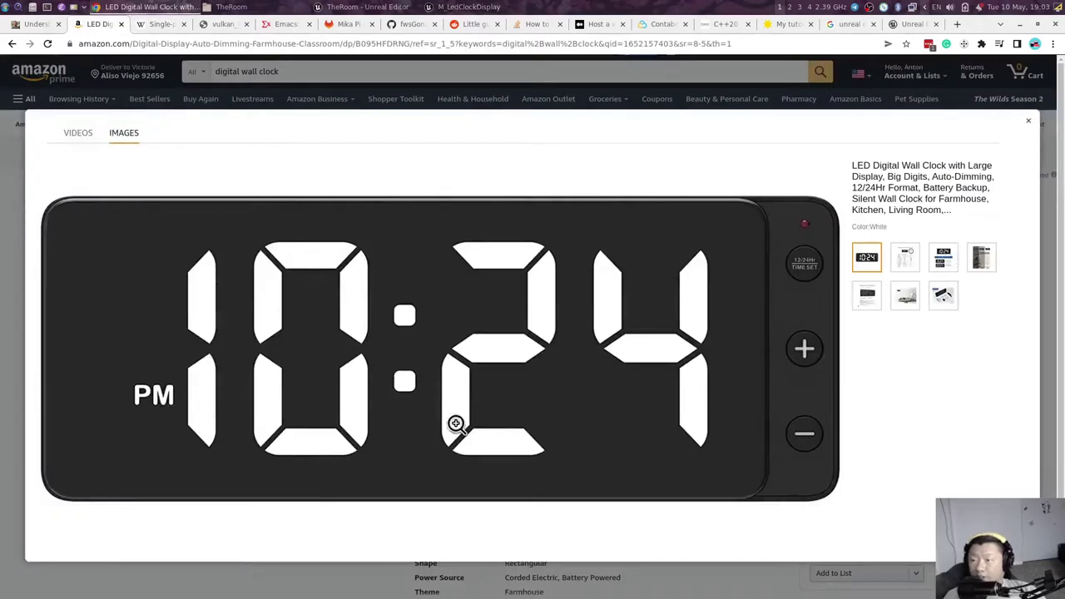
{"action": "key", "text": "alt+Tab"}
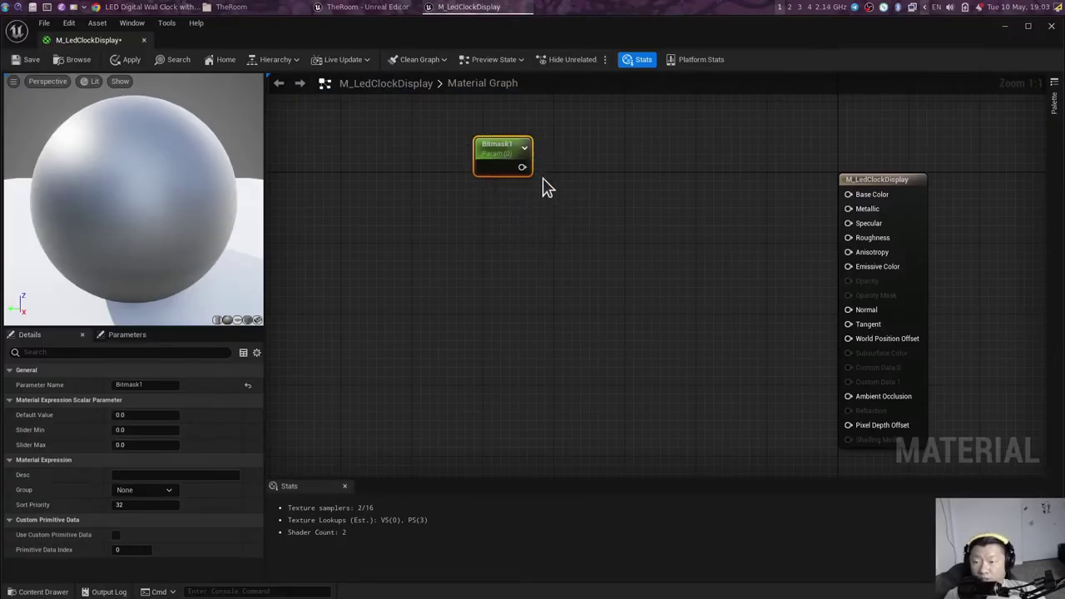
{"action": "left_click_drag", "start_coordinate": [483, 148], "coordinate": [439, 165]}
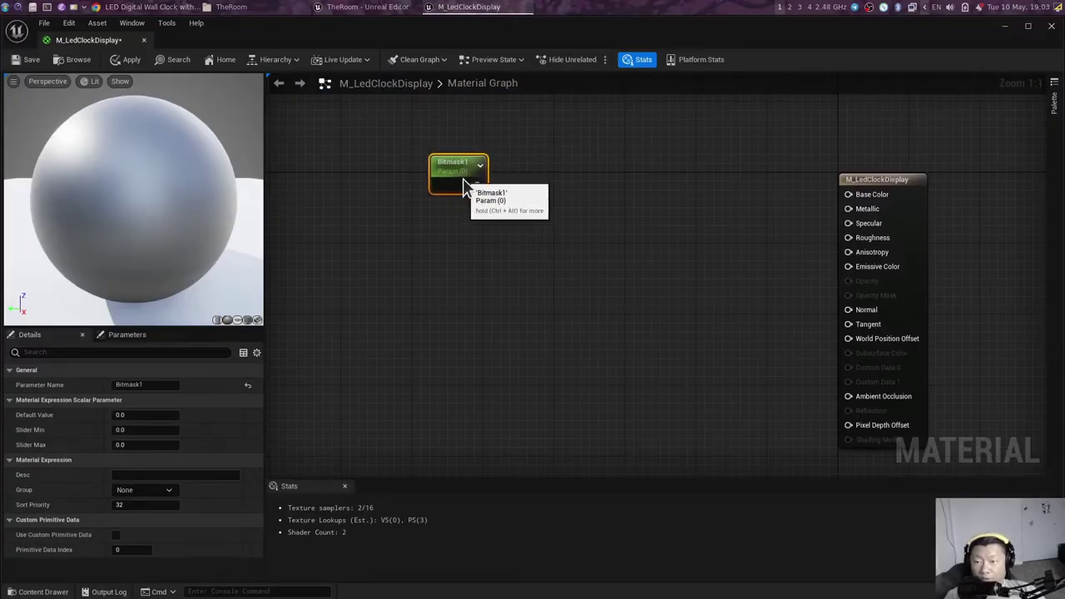
{"action": "left_click", "coordinate": [464, 285]}
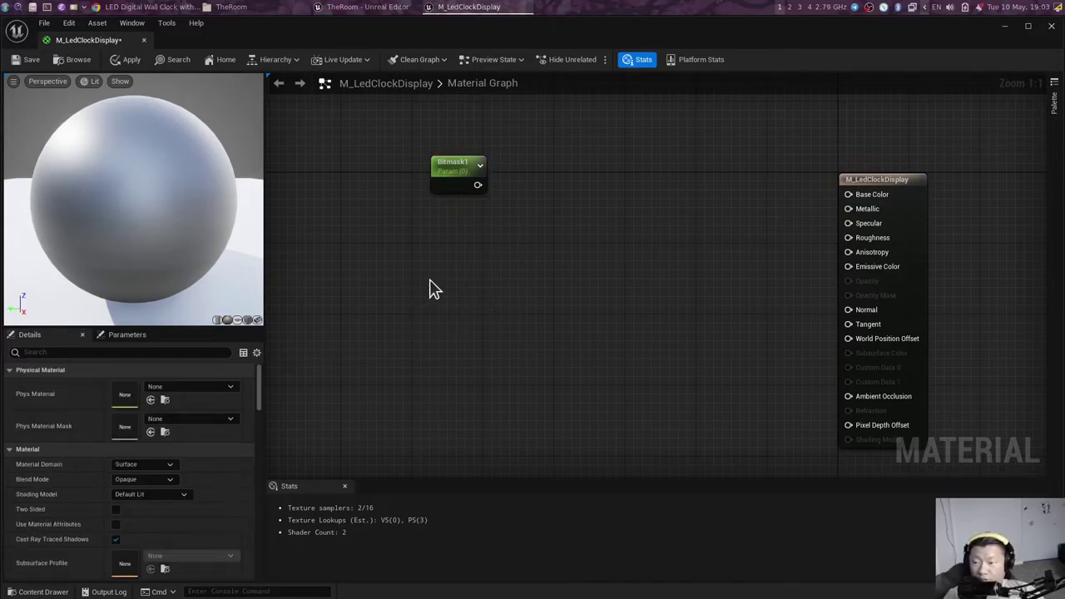
Step: Add a TexCoord[0] node, trying and deleting MakeFloat2 and SplitComponents nodes off its output
{"action": "left_click", "coordinate": [428, 290]}
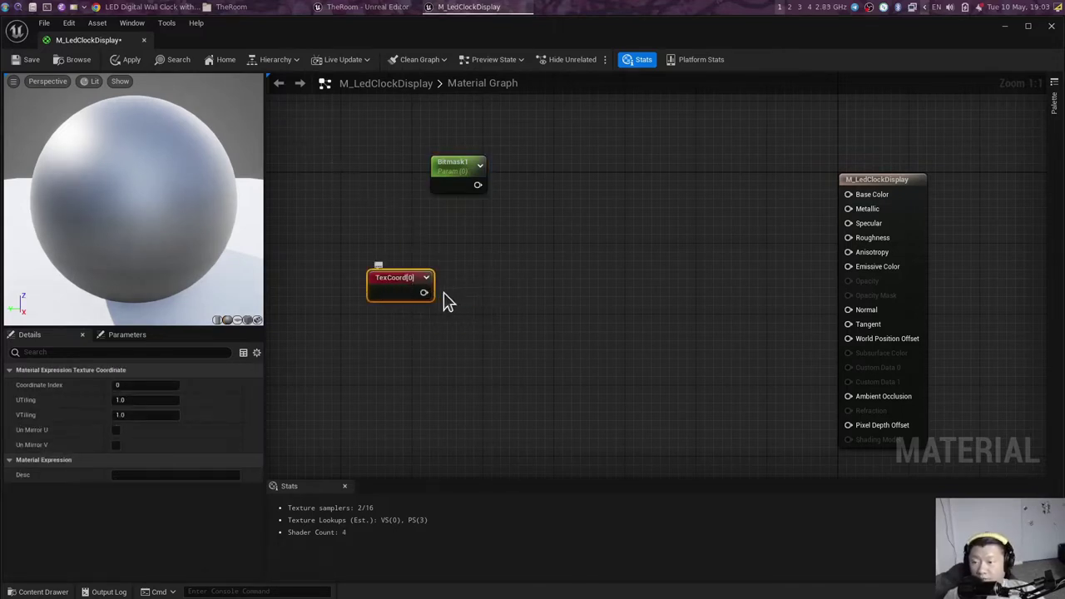
{"action": "left_click_drag", "start_coordinate": [427, 291], "coordinate": [486, 292]}
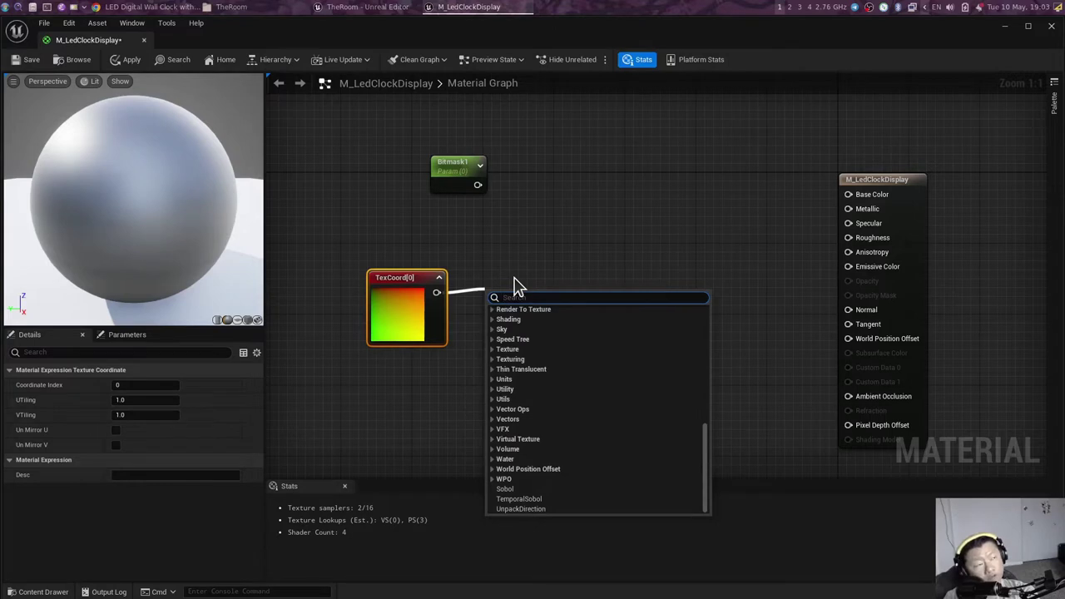
{"action": "type", "text": "make"}
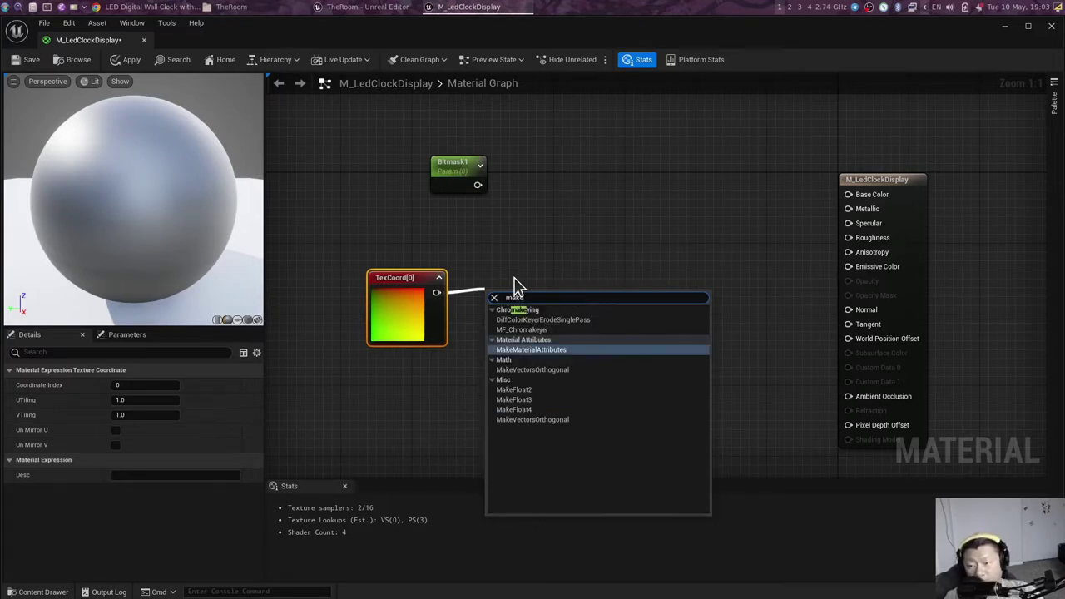
{"action": "left_click", "coordinate": [513, 389]}
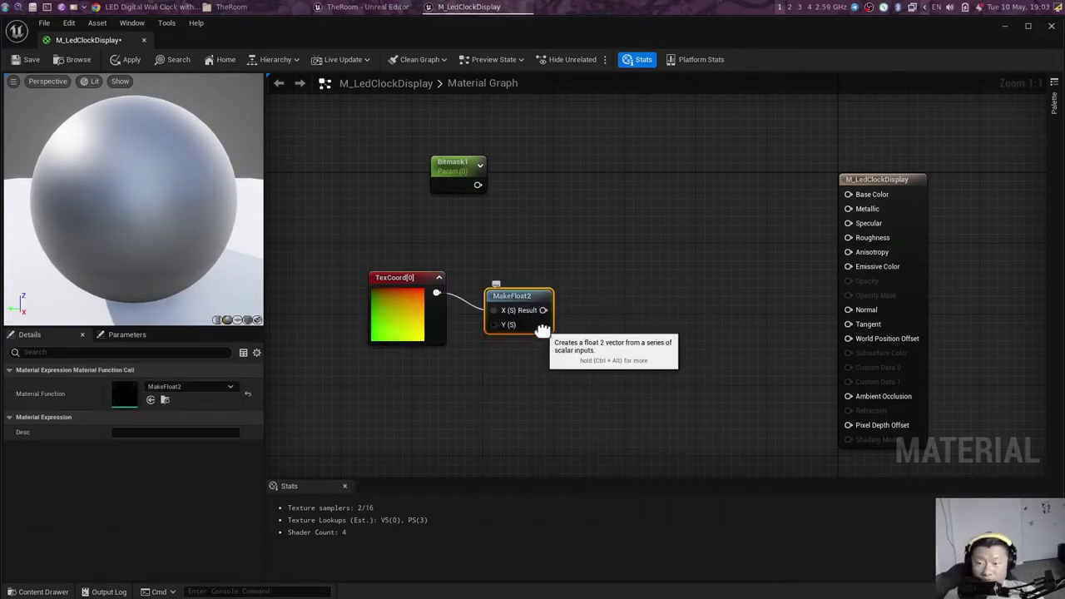
{"action": "key", "text": "Delete"}
{"action": "left_click_drag", "start_coordinate": [436, 293], "coordinate": [495, 301]}
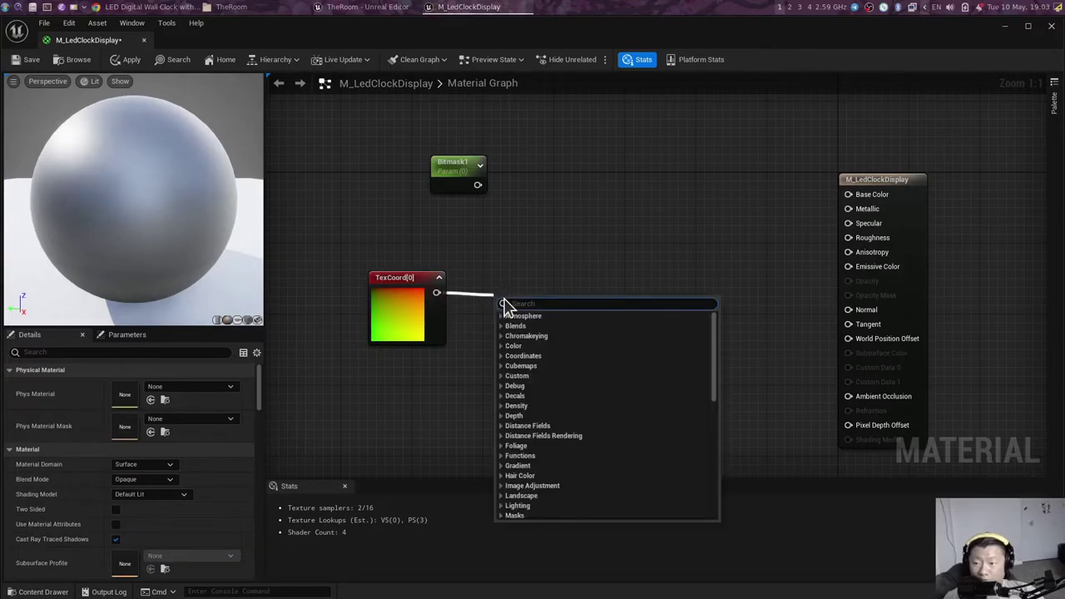
{"action": "scroll", "coordinate": [600, 398], "scroll_direction": "down", "scroll_amount": 10}
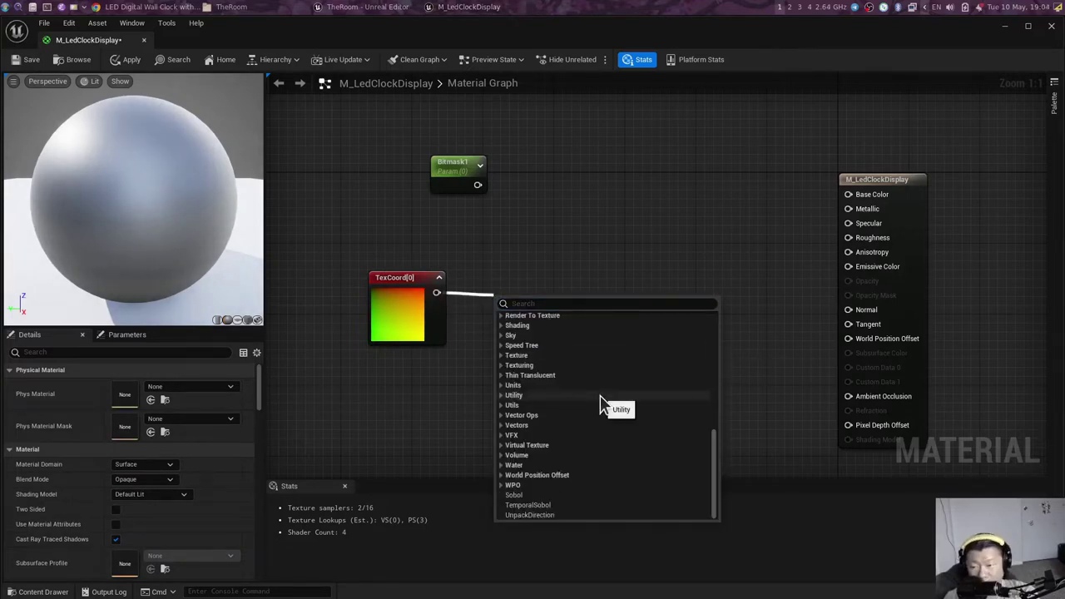
{"action": "left_click", "coordinate": [600, 395]}
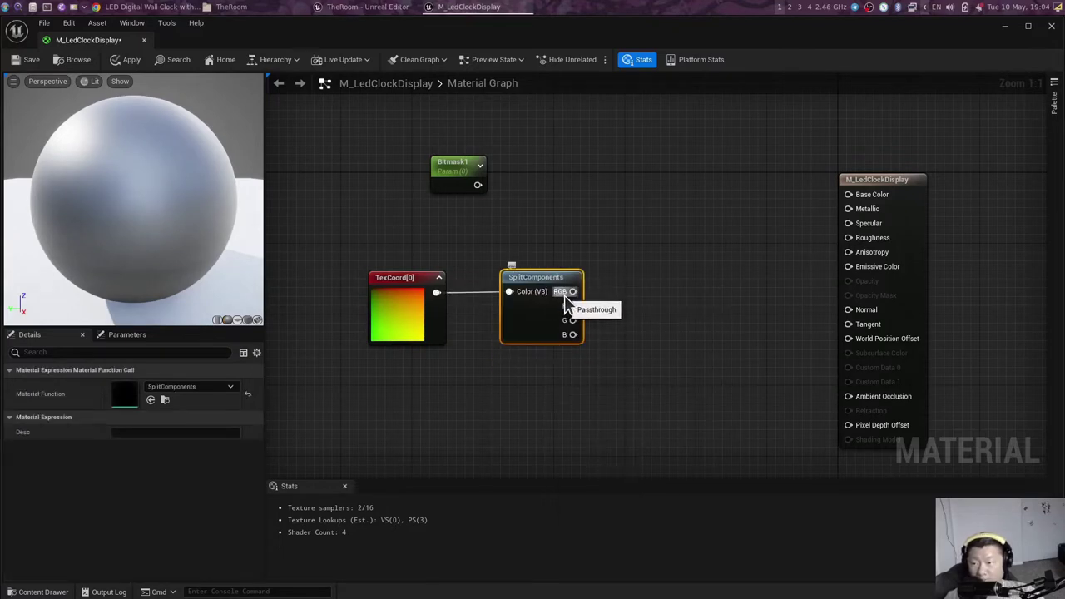
{"action": "key", "text": "Delete"}
Step: Wire a BreakOutFloat2Components node from the TexCoord output by searching 'fl'
{"action": "left_click_drag", "start_coordinate": [436, 293], "coordinate": [479, 296]}
{"action": "type", "text": "make"}
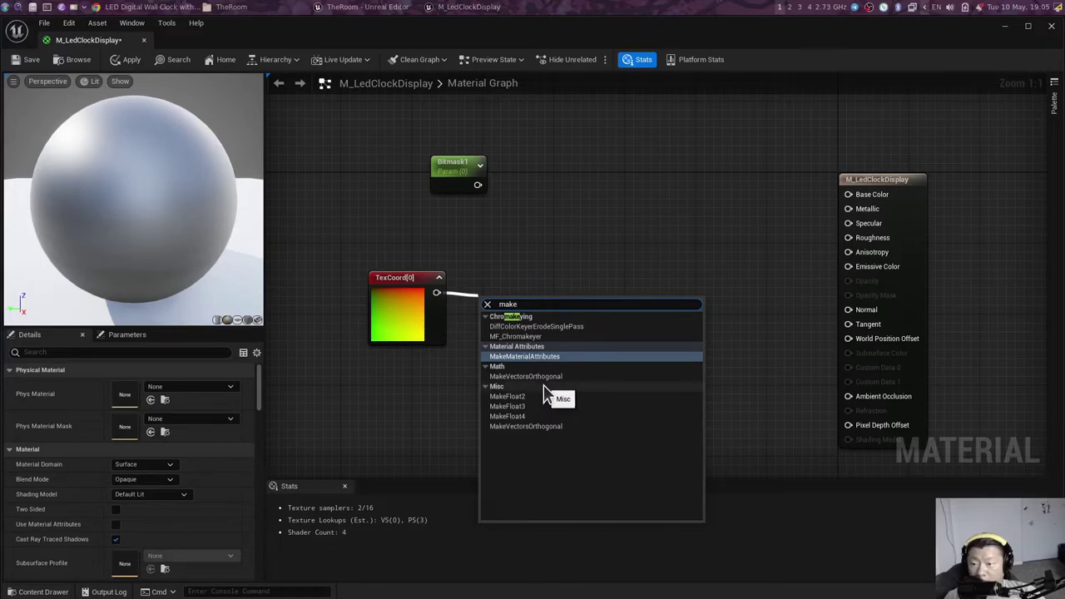
{"action": "key", "text": "BackSpace"}
{"action": "key", "text": "BackSpace"}
{"action": "key", "text": "BackSpace"}
{"action": "left_click_drag", "start_coordinate": [702, 382], "coordinate": [688, 418]}
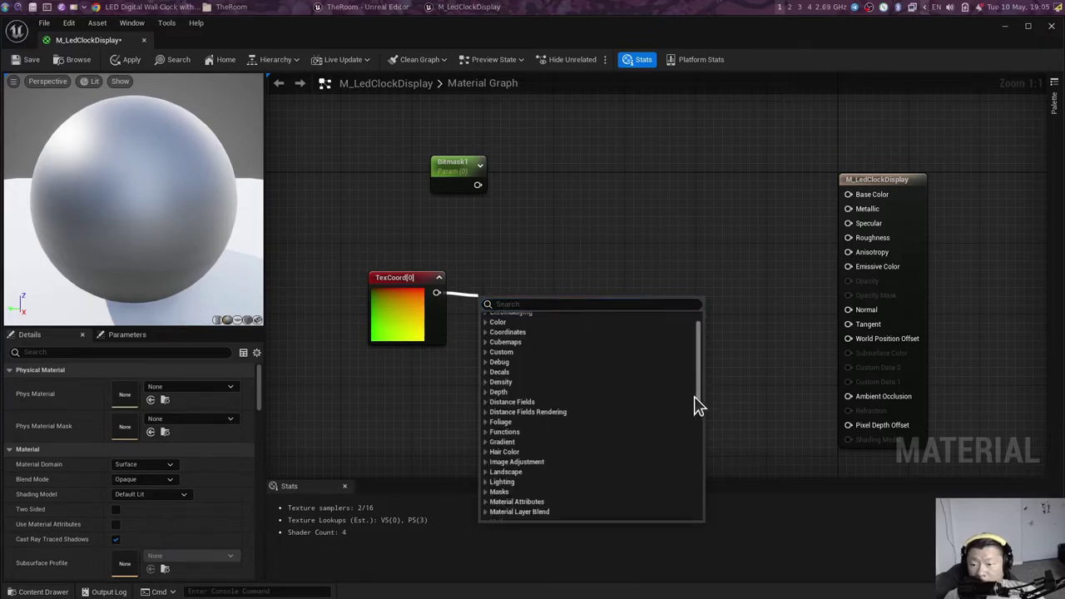
{"action": "type", "text": "float2"}
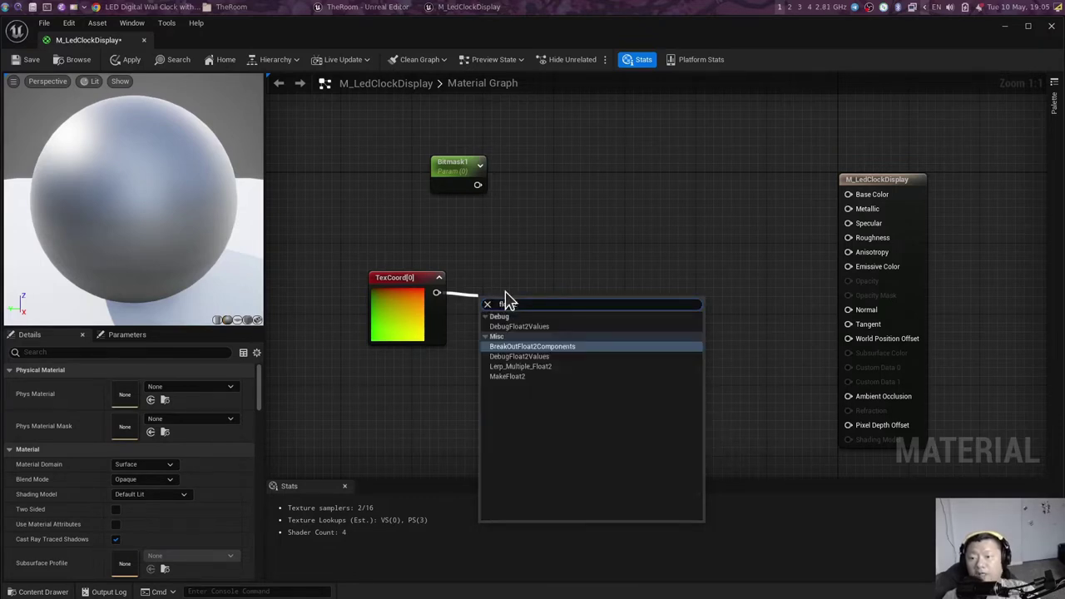
{"action": "key", "text": "Return"}
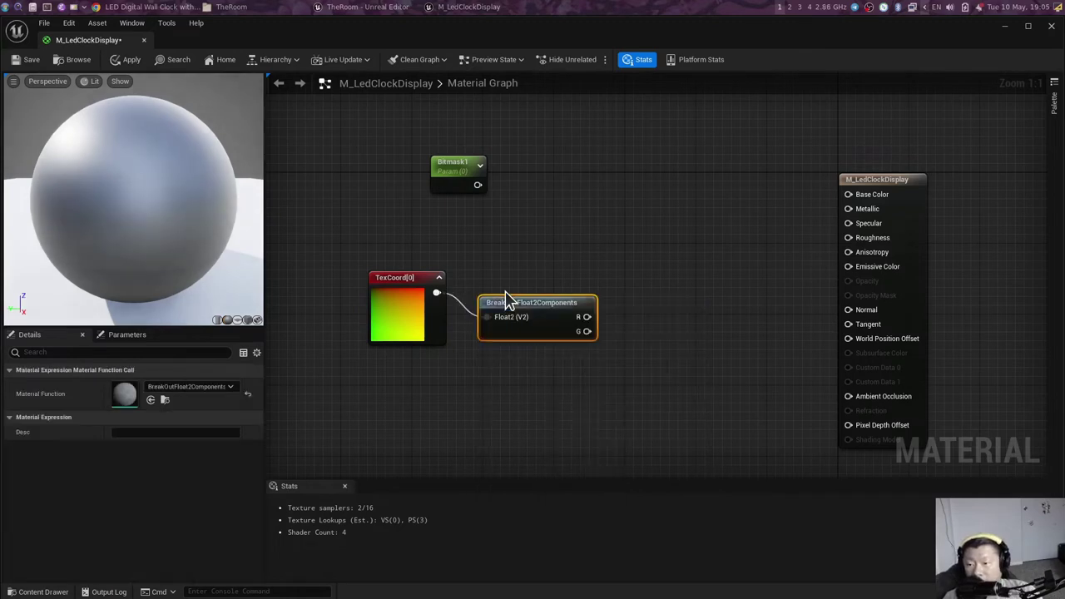
Step: Collapse the node previews and move Bitmask1 up and to the right
{"action": "left_click", "coordinate": [470, 166]}
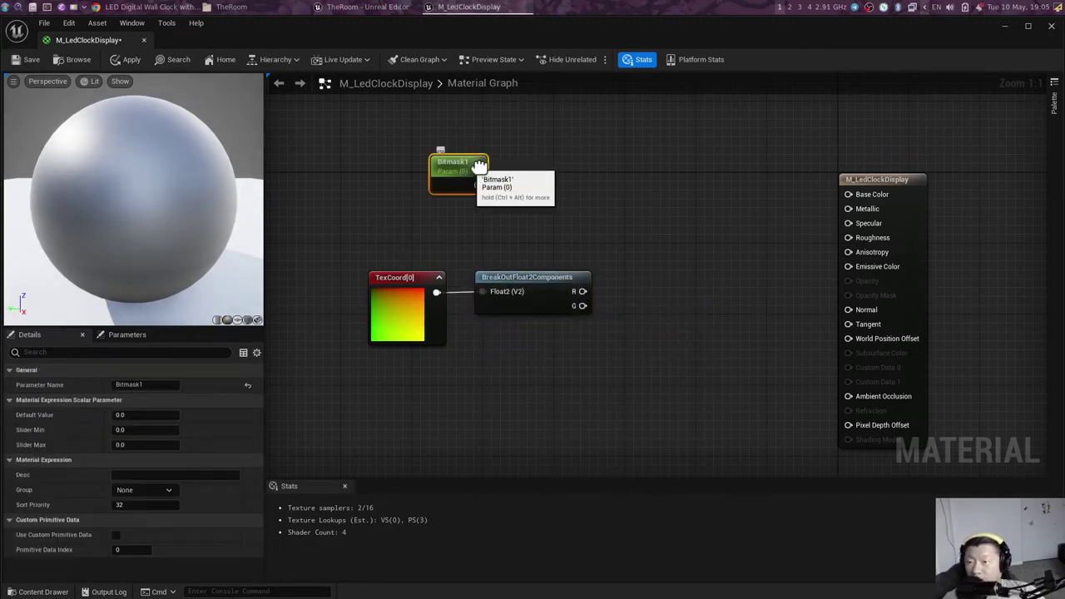
{"action": "left_click", "coordinate": [480, 166]}
{"action": "left_click", "coordinate": [532, 283]}
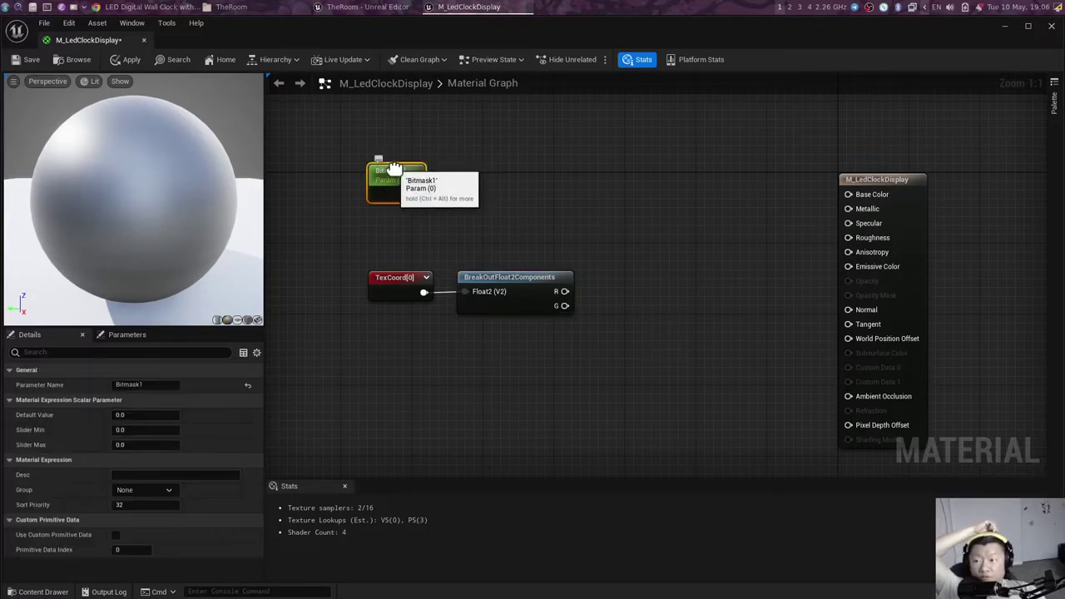
{"action": "left_click_drag", "start_coordinate": [394, 179], "coordinate": [498, 178]}
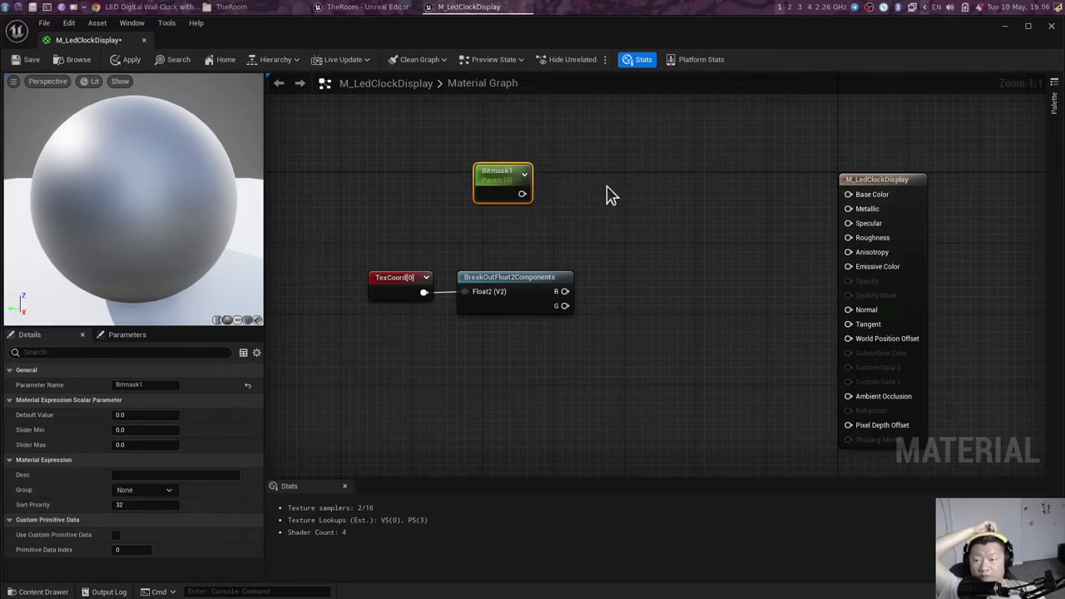
{"action": "right_click_drag", "start_coordinate": [713, 254], "coordinate": [691, 292]}
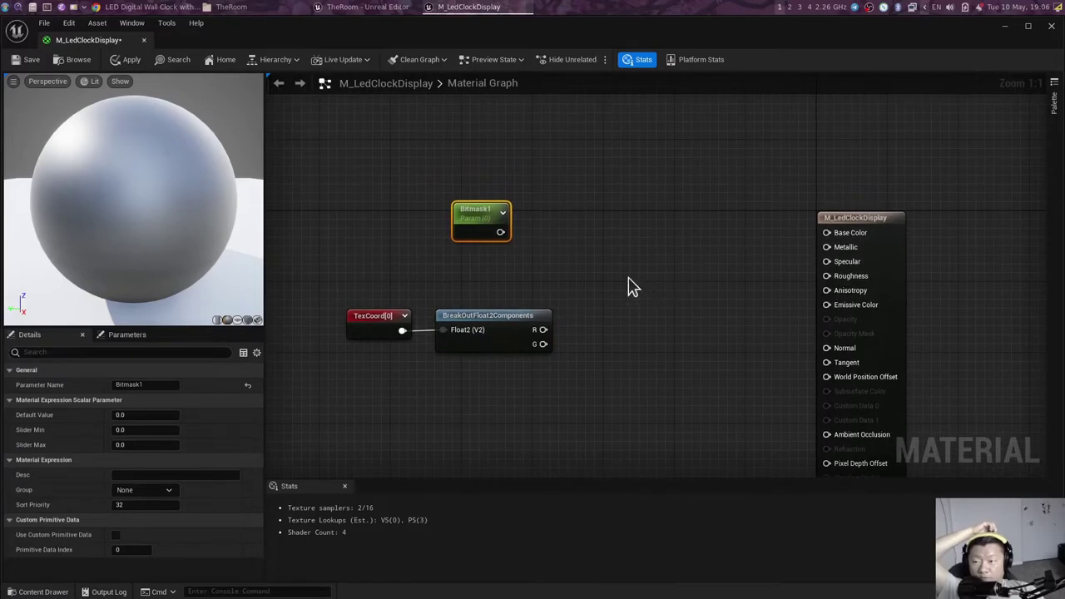
Step: Duplicate Bitmask1 below the original and rename the copy Bitmask2
{"action": "key", "text": "ctrl+w"}
{"action": "left_click_drag", "start_coordinate": [558, 210], "coordinate": [484, 266]}
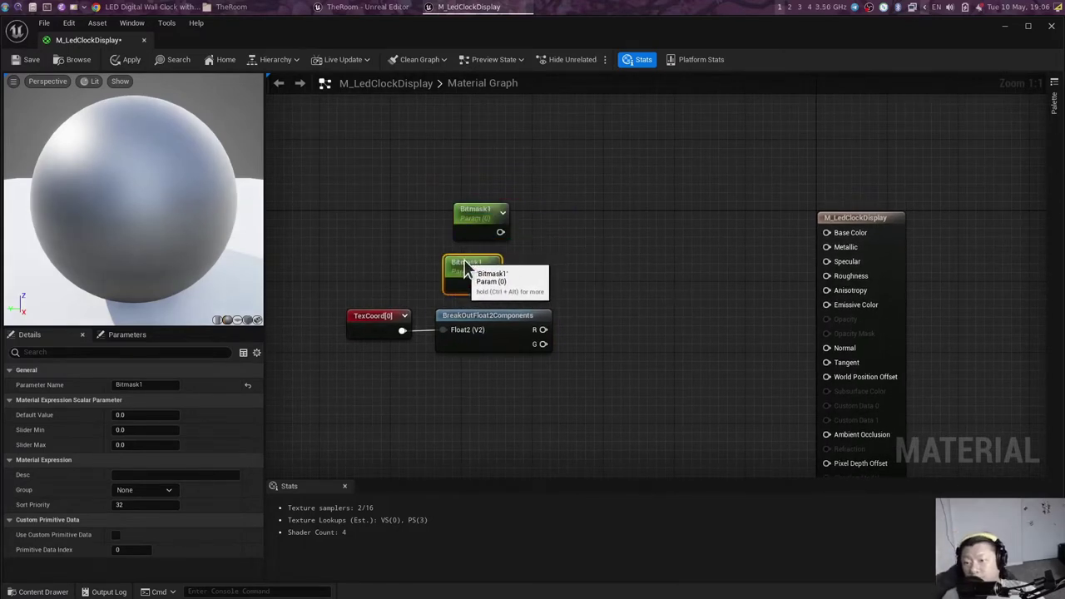
{"action": "left_click", "coordinate": [175, 384]}
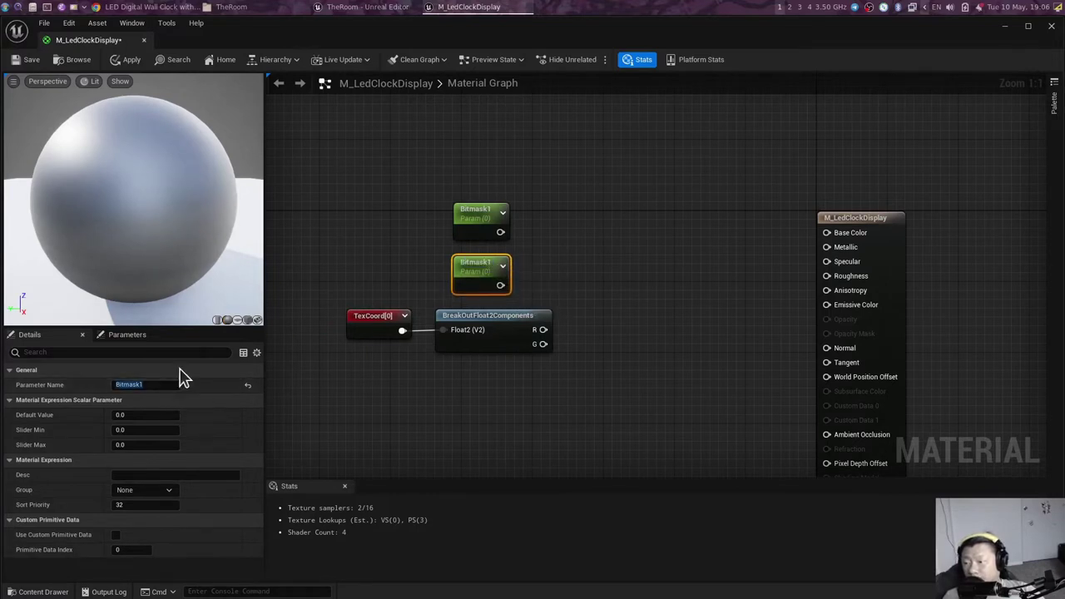
{"action": "type", "text": "Bitmask2"}
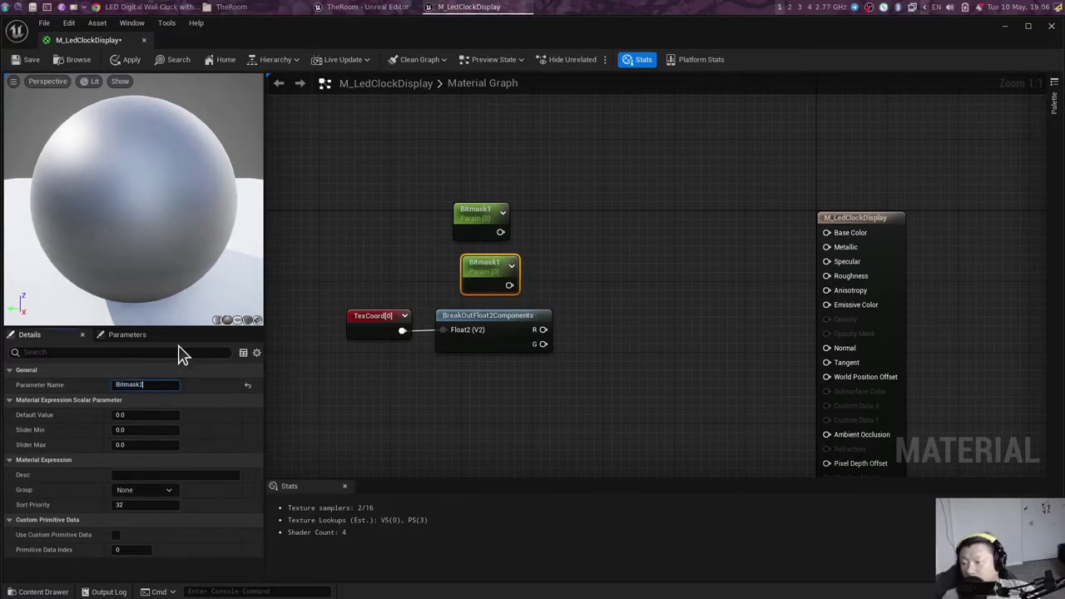
{"action": "left_click_drag", "start_coordinate": [506, 277], "coordinate": [497, 277]}
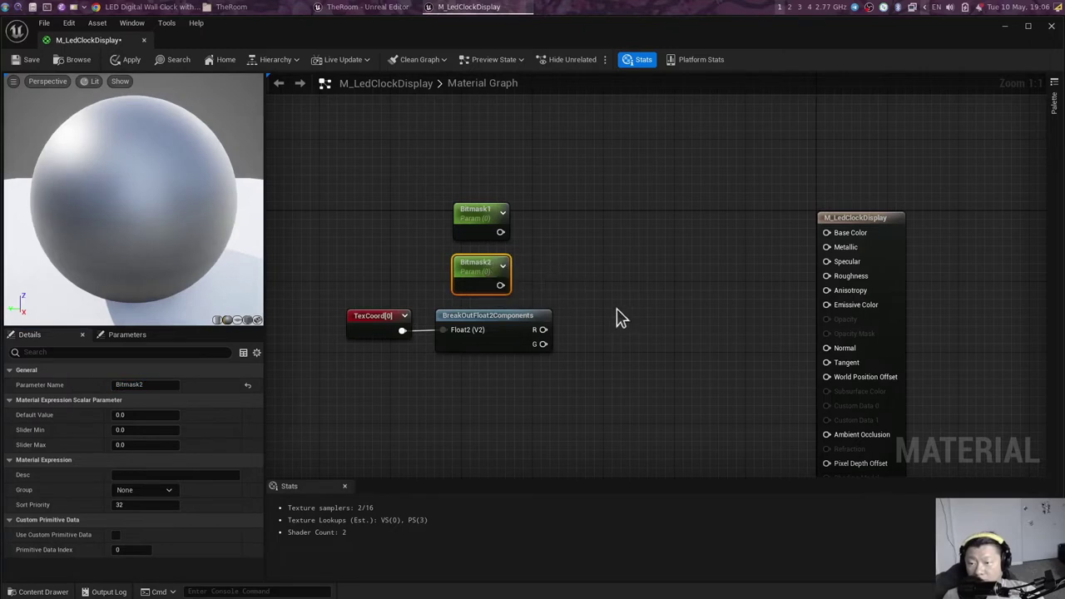
Step: Multiply the BreakOutFloat2Components R output by a constant 32
{"action": "left_click_drag", "start_coordinate": [542, 329], "coordinate": [599, 331]}
{"action": "key", "text": "Escape"}
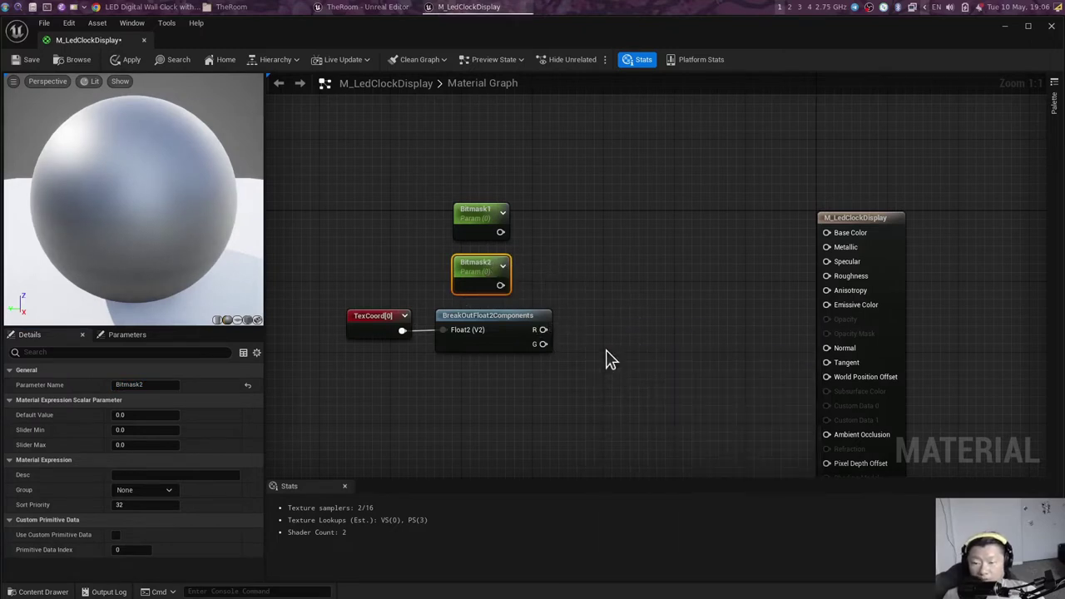
{"action": "left_click", "coordinate": [608, 359]}
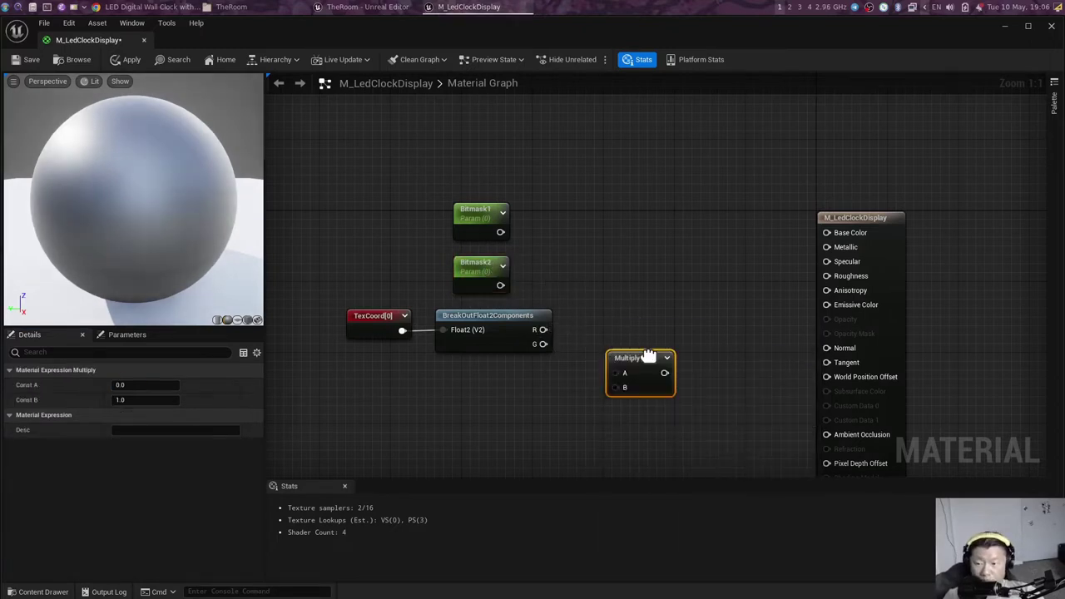
{"action": "left_click_drag", "start_coordinate": [637, 353], "coordinate": [639, 319]}
{"action": "left_click", "coordinate": [571, 387]}
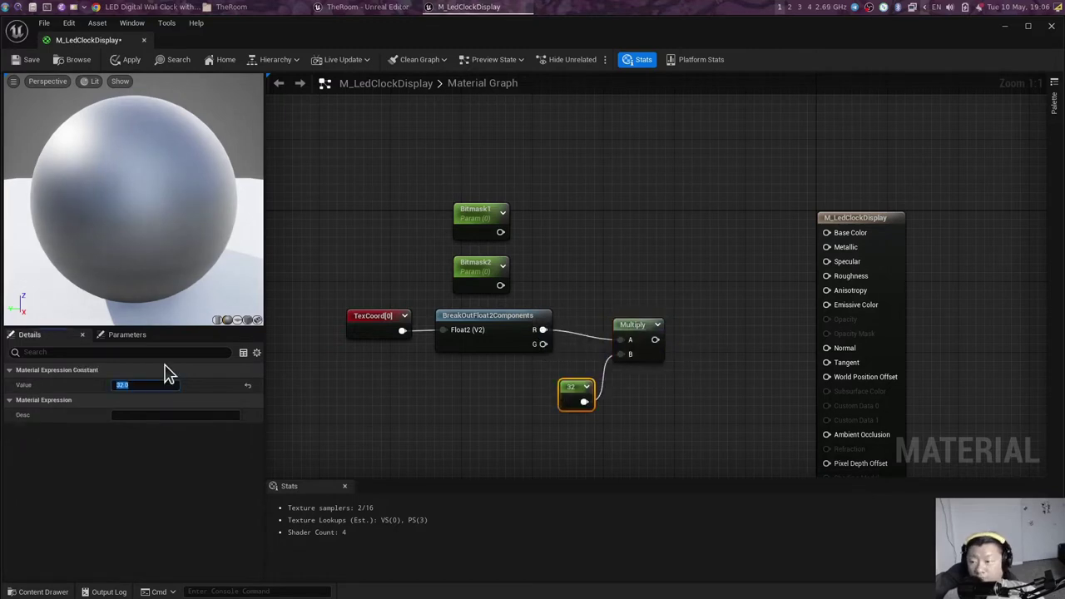
{"action": "left_click_drag", "start_coordinate": [542, 329], "coordinate": [594, 330]}
{"action": "left_click", "coordinate": [574, 393]}
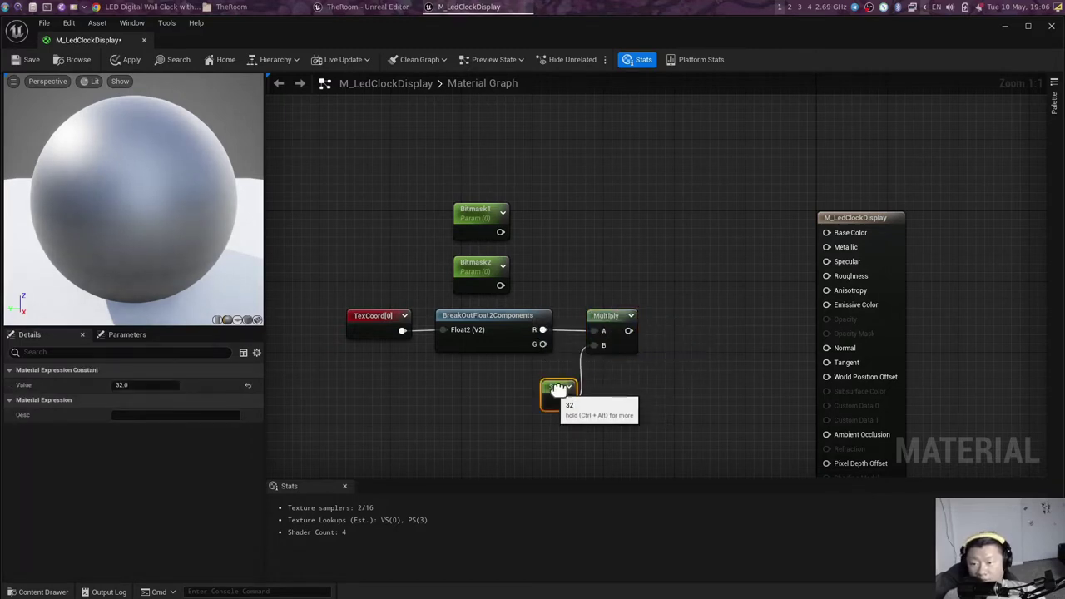
{"action": "right_click_drag", "start_coordinate": [657, 275], "coordinate": [572, 304]}
Step: Feed the Multiply output into a new Floor node
{"action": "left_click_drag", "start_coordinate": [543, 360], "coordinate": [583, 354]}
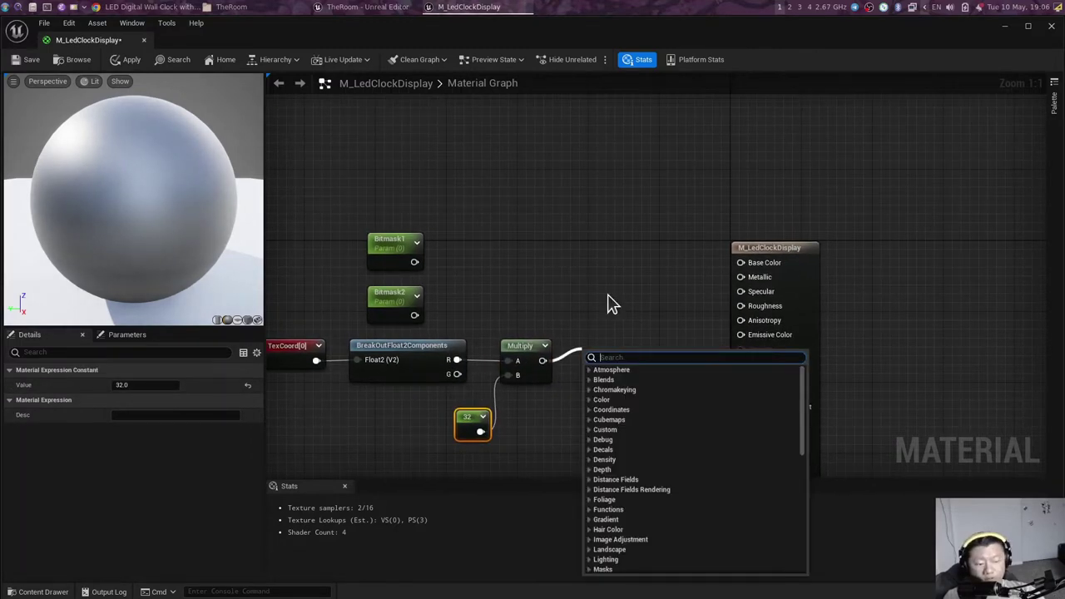
{"action": "type", "text": "floor"}
{"action": "key", "text": "Return"}
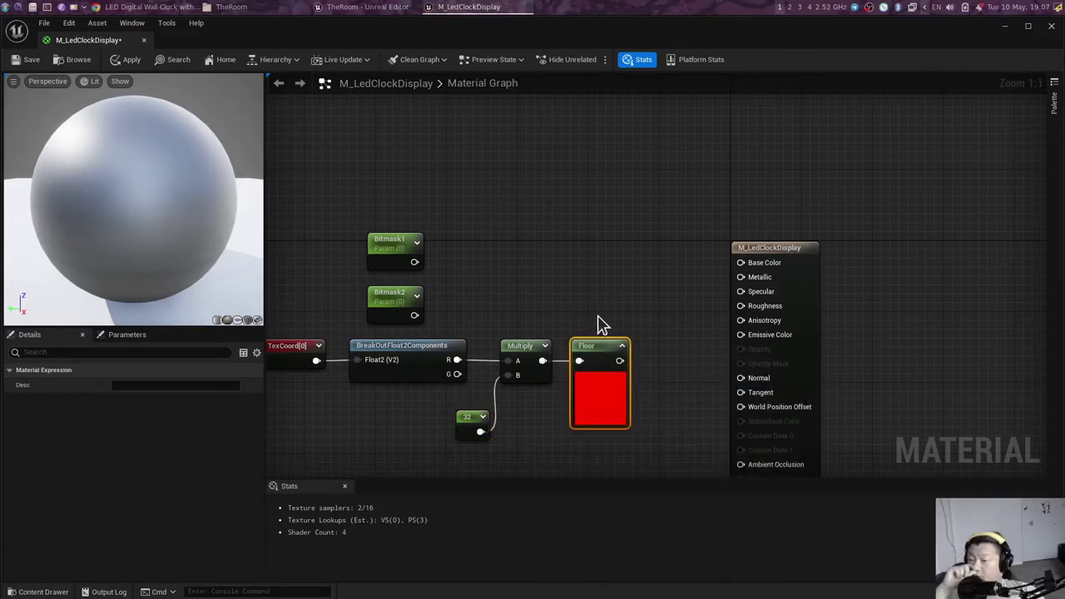
{"action": "right_click_drag", "start_coordinate": [598, 316], "coordinate": [658, 318]}
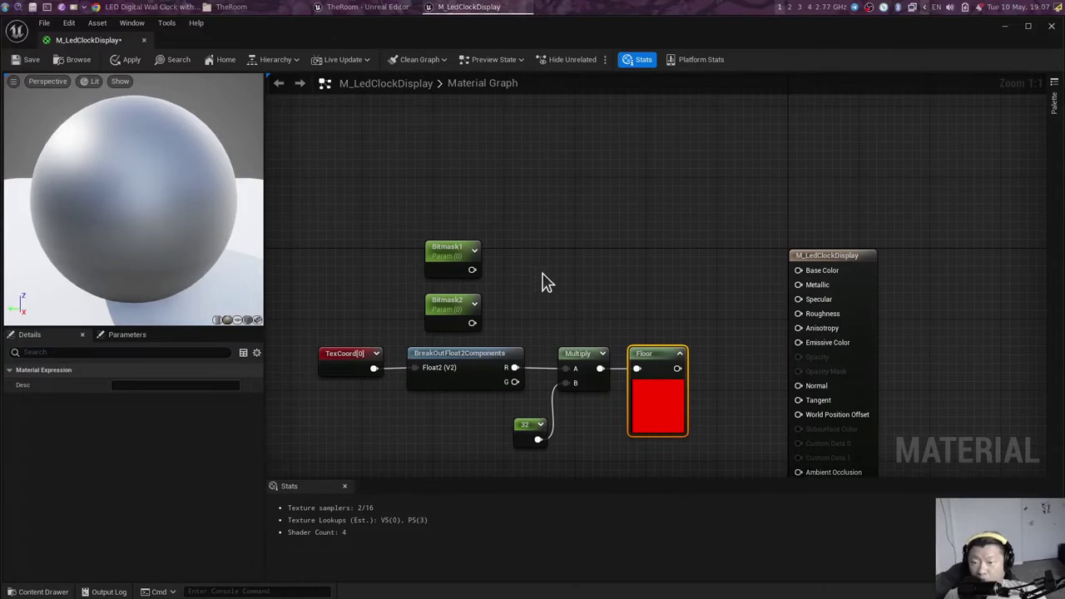
{"action": "left_click_drag", "start_coordinate": [527, 266], "coordinate": [660, 178]}
{"action": "right_click_drag", "start_coordinate": [582, 280], "coordinate": [550, 262]}
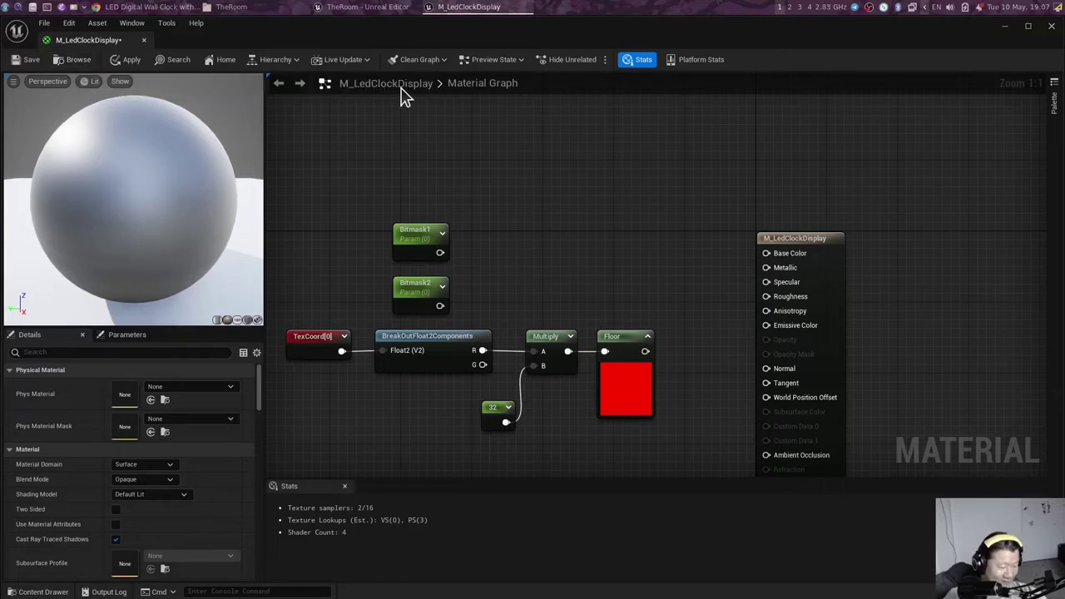
{"action": "key", "text": "super"}
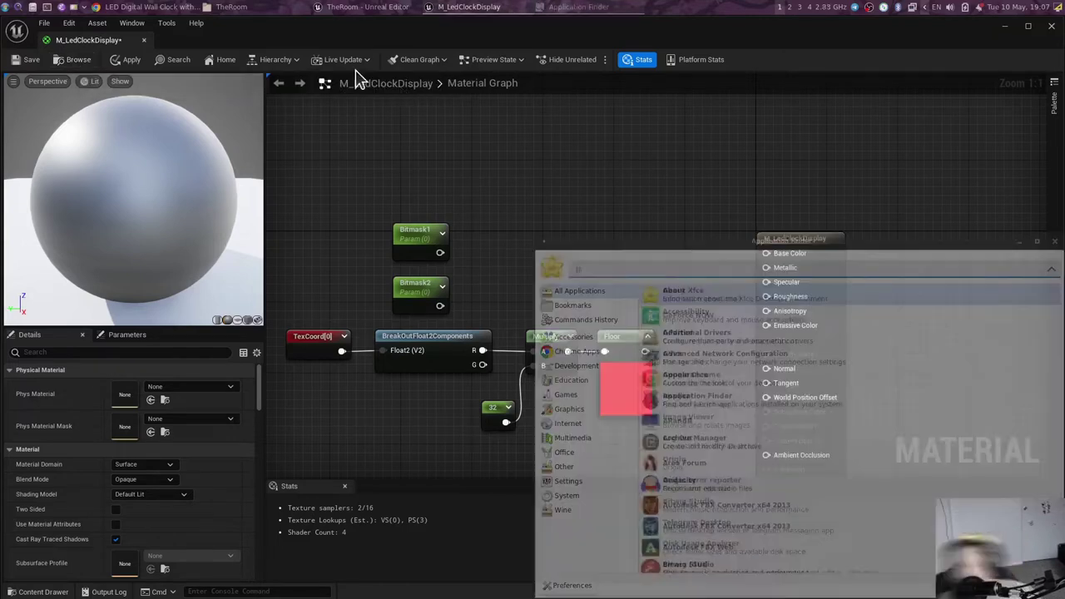
Step: Launch GIMP and sketch a UV square with tick marks, labelled x32
{"action": "type", "text": "gimp"}
{"action": "key", "text": "Return"}
{"action": "left_click_drag", "start_coordinate": [251, 268], "coordinate": [250, 362]}
{"action": "left_click_drag", "start_coordinate": [260, 244], "coordinate": [420, 249]}
{"action": "left_click_drag", "start_coordinate": [405, 237], "coordinate": [401, 374]}
{"action": "left_click_drag", "start_coordinate": [254, 379], "coordinate": [410, 373]}
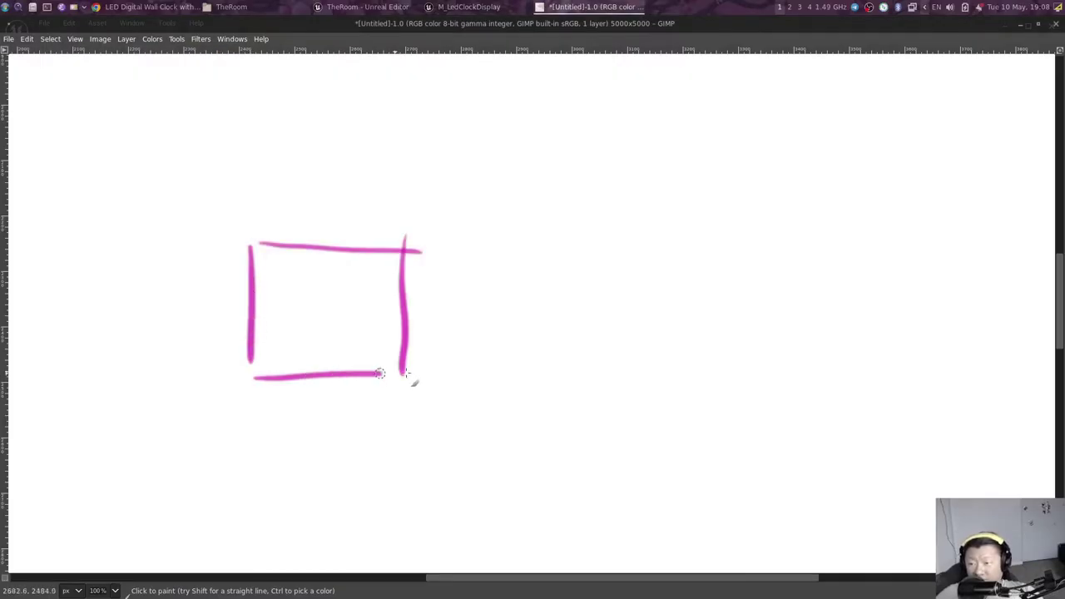
{"action": "left_click_drag", "start_coordinate": [407, 208], "coordinate": [406, 246]}
{"action": "left_click_drag", "start_coordinate": [243, 245], "coordinate": [245, 208]}
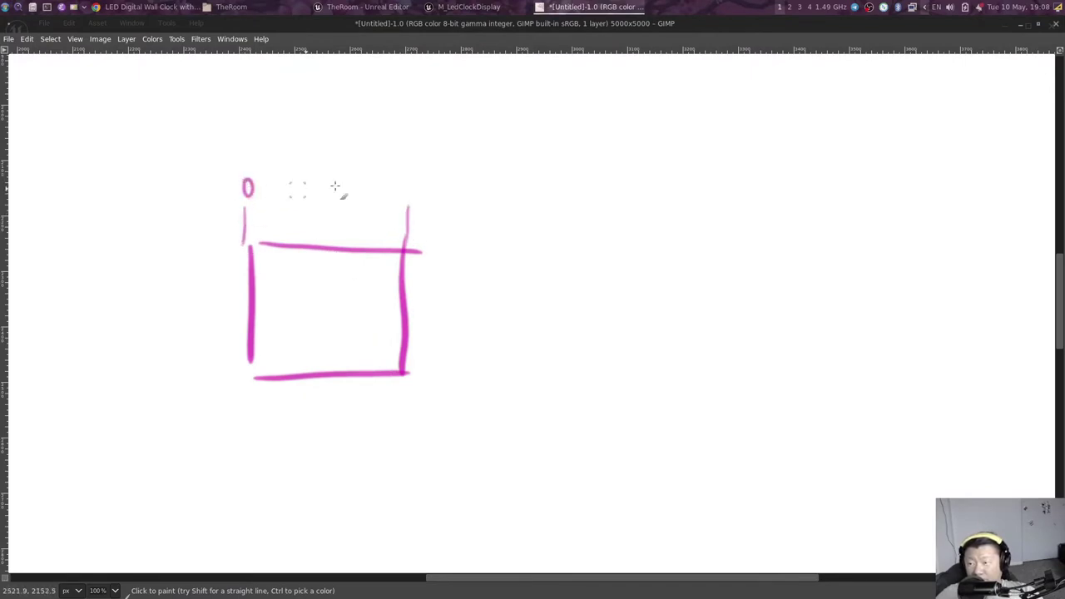
{"action": "left_click_drag", "start_coordinate": [250, 248], "coordinate": [207, 249]}
{"action": "left_click_drag", "start_coordinate": [249, 376], "coordinate": [211, 376]}
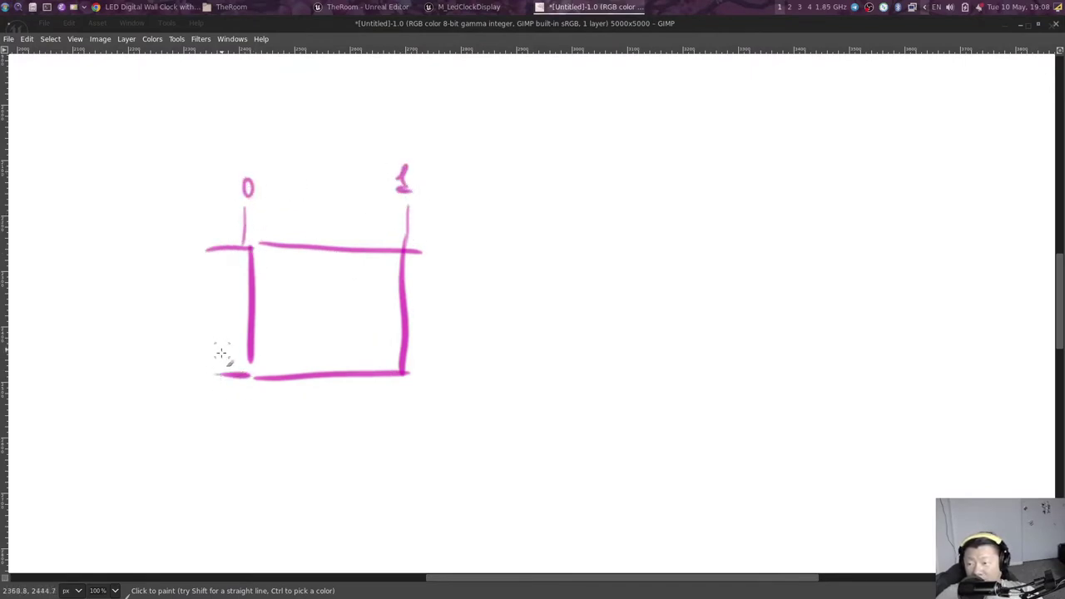
{"action": "left_click_drag", "start_coordinate": [220, 219], "coordinate": [215, 230]}
{"action": "middle_click_drag", "start_coordinate": [589, 258], "coordinate": [341, 277]}
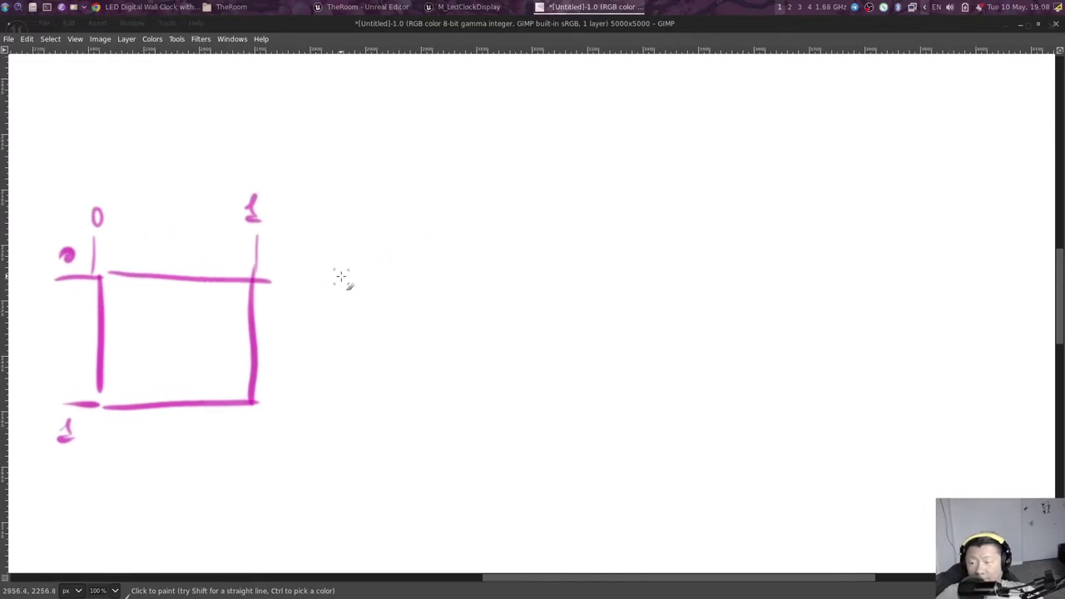
{"action": "left_click_drag", "start_coordinate": [321, 259], "coordinate": [306, 285]}
{"action": "mouse_move", "coordinate": [321, 258]}
{"action": "left_mouse_down"}
{"action": "mouse_move", "coordinate": [326, 283]}
{"action": "mouse_move", "coordinate": [358, 275]}
{"action": "left_mouse_up"}
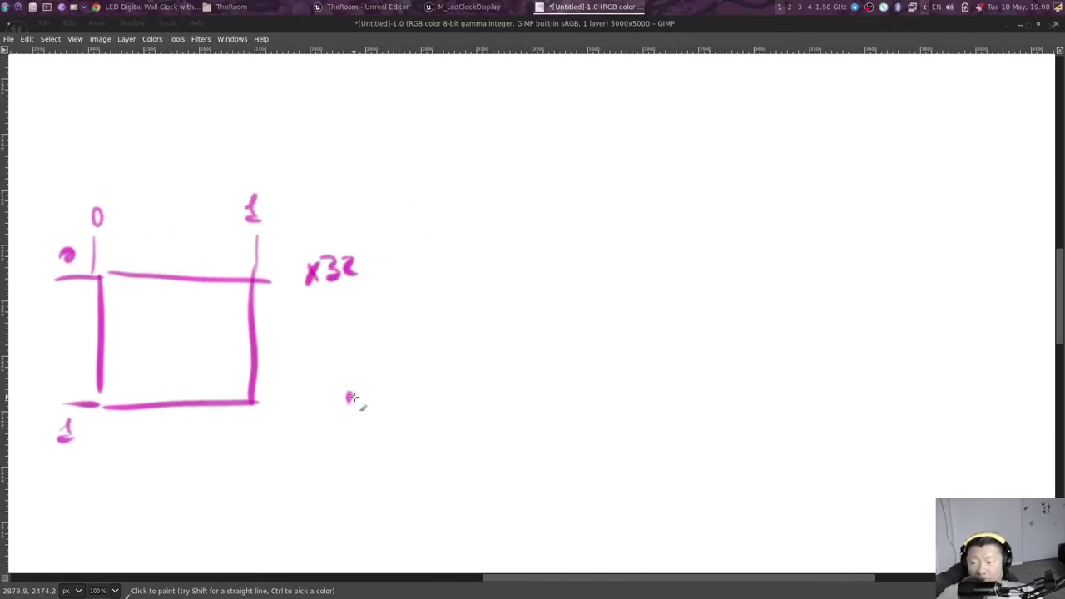
Step: Draw a ramp rising from 0 to 32 and write Floor above it
{"action": "mouse_move", "coordinate": [352, 397]}
{"action": "left_mouse_down"}
{"action": "mouse_move", "coordinate": [528, 266]}
{"action": "mouse_move", "coordinate": [774, 117]}
{"action": "left_mouse_up"}
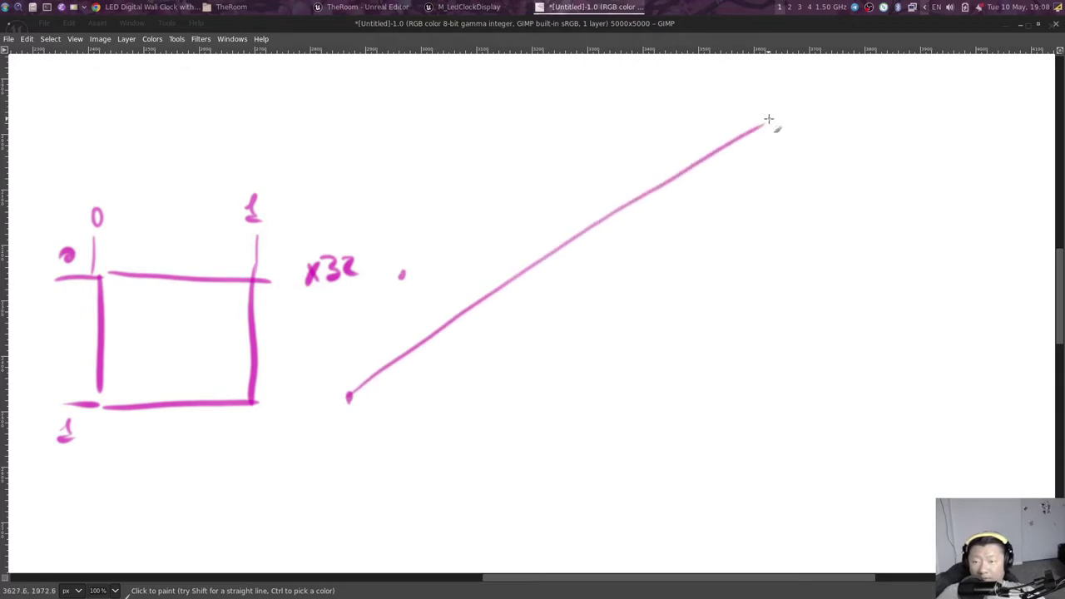
{"action": "left_click_drag", "start_coordinate": [347, 423], "coordinate": [347, 426]}
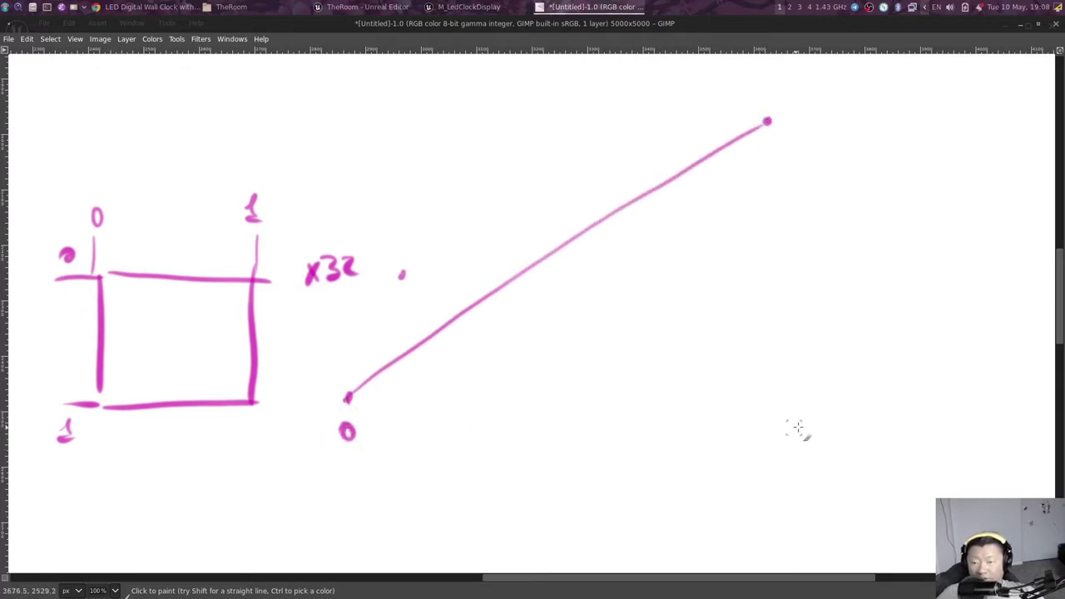
{"action": "mouse_move", "coordinate": [769, 428]}
{"action": "left_mouse_down"}
{"action": "mouse_move", "coordinate": [771, 444]}
{"action": "mouse_move", "coordinate": [798, 444]}
{"action": "left_mouse_up"}
{"action": "scroll", "coordinate": [798, 392], "scroll_direction": "right", "scroll_amount": 3, "text": "shift"}
{"action": "scroll", "coordinate": [749, 267], "scroll_direction": "up", "scroll_amount": 1}
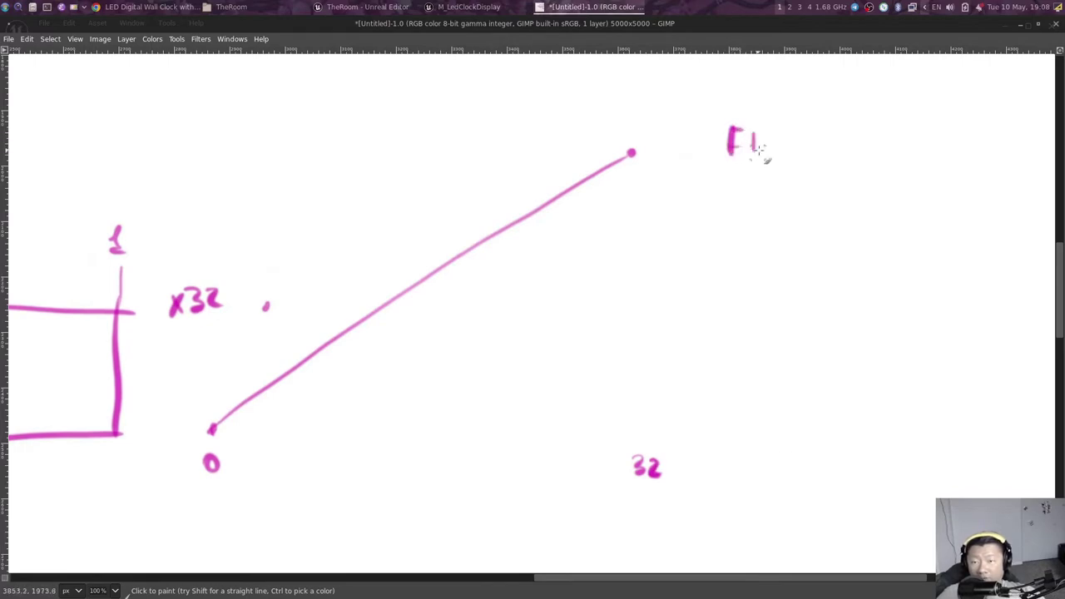
{"action": "left_click_drag", "start_coordinate": [778, 156], "coordinate": [773, 148]}
{"action": "left_click_drag", "start_coordinate": [799, 125], "coordinate": [800, 158]}
{"action": "left_click_drag", "start_coordinate": [793, 143], "coordinate": [805, 143]}
{"action": "scroll", "coordinate": [649, 233], "scroll_direction": "right", "scroll_amount": 3, "text": "shift"}
{"action": "scroll", "coordinate": [518, 260], "scroll_direction": "up", "scroll_amount": 1}
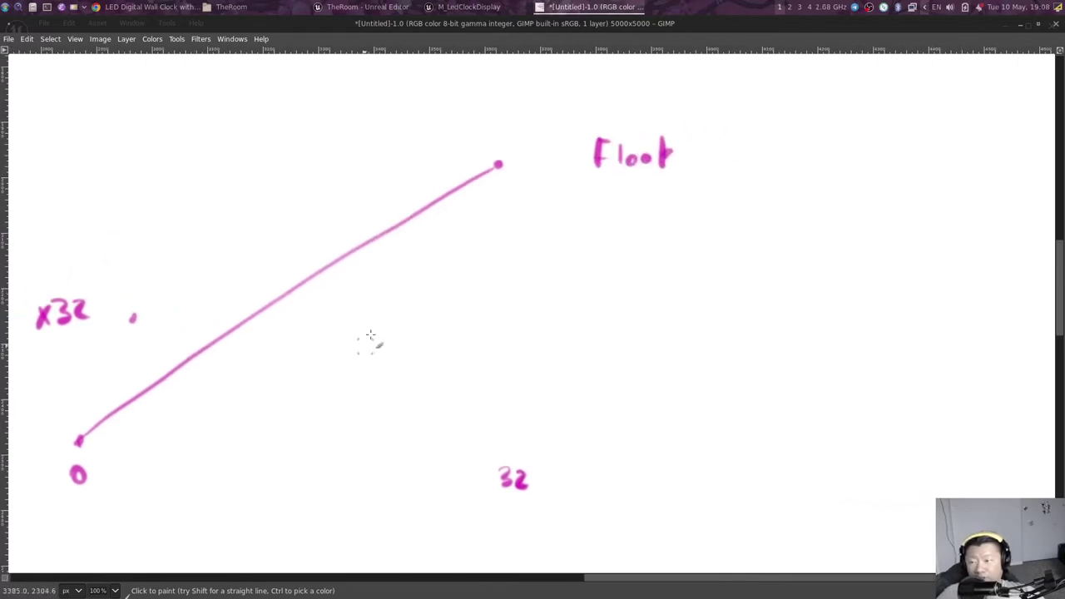
{"action": "scroll", "coordinate": [399, 333], "scroll_direction": "right", "scroll_amount": 4, "text": "shift"}
Step: Sketch the Floor staircase with steps labelled 0, 1, 2, 3, then switch back to Unreal
{"action": "mouse_move", "coordinate": [522, 463]}
{"action": "left_mouse_down"}
{"action": "mouse_move", "coordinate": [571, 459]}
{"action": "mouse_move", "coordinate": [570, 425]}
{"action": "mouse_move", "coordinate": [626, 415]}
{"action": "mouse_move", "coordinate": [672, 324]}
{"action": "mouse_move", "coordinate": [728, 318]}
{"action": "left_mouse_up"}
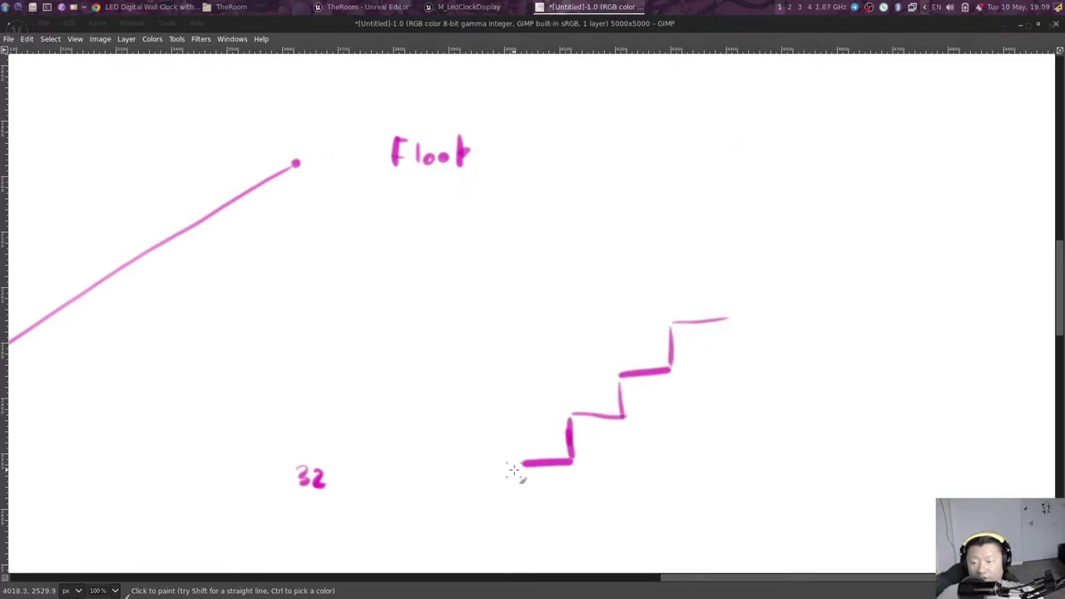
{"action": "left_click_drag", "start_coordinate": [504, 471], "coordinate": [505, 468]}
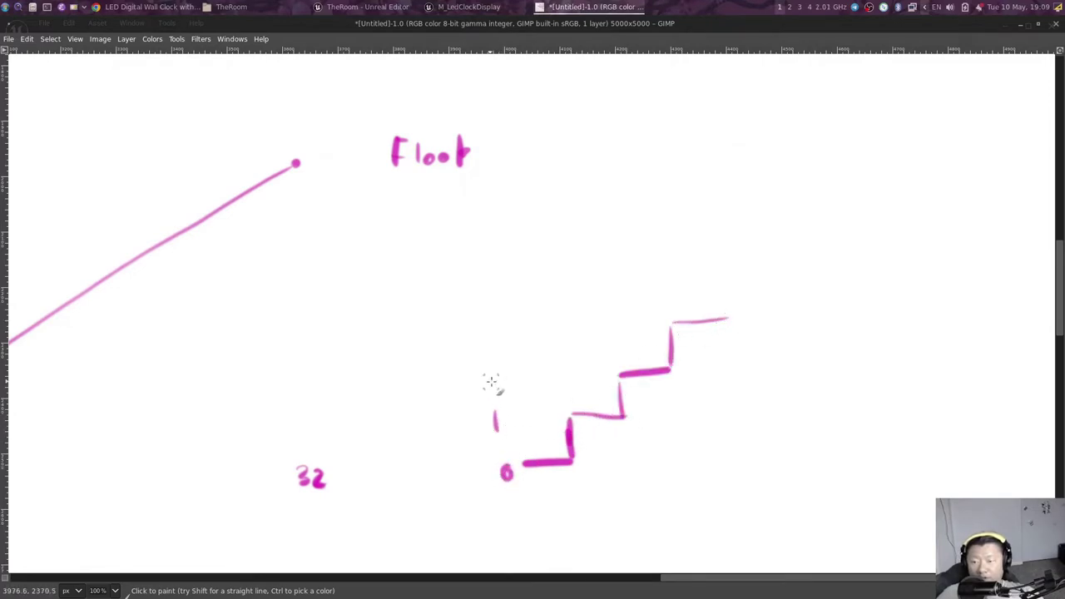
{"action": "left_click_drag", "start_coordinate": [492, 381], "coordinate": [504, 399]}
{"action": "left_click_drag", "start_coordinate": [489, 327], "coordinate": [498, 331]}
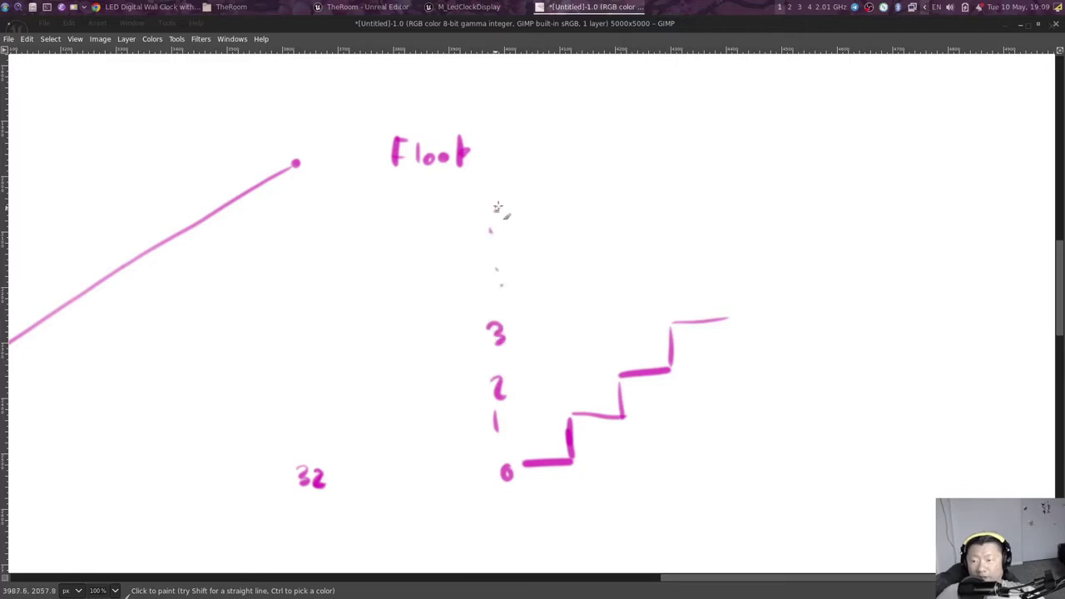
{"action": "left_click_drag", "start_coordinate": [486, 153], "coordinate": [490, 171]}
{"action": "left_click", "coordinate": [477, 8]}
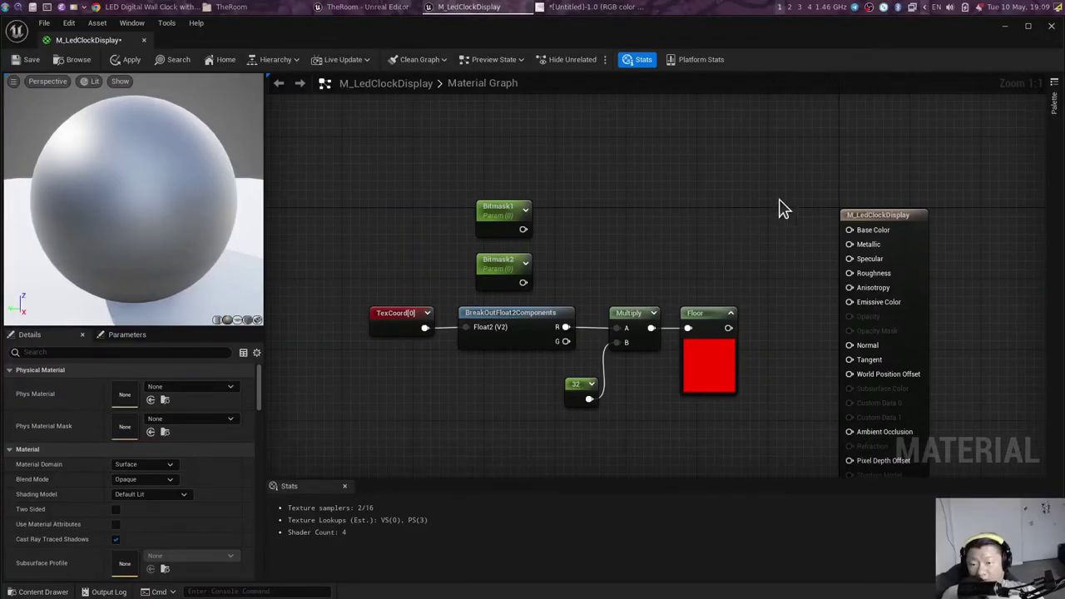
Step: Rearrange the material graph and inspect the Bitmask1 and Bitmask2 parameter settings
{"action": "left_click_drag", "start_coordinate": [889, 216], "coordinate": [1003, 224]}
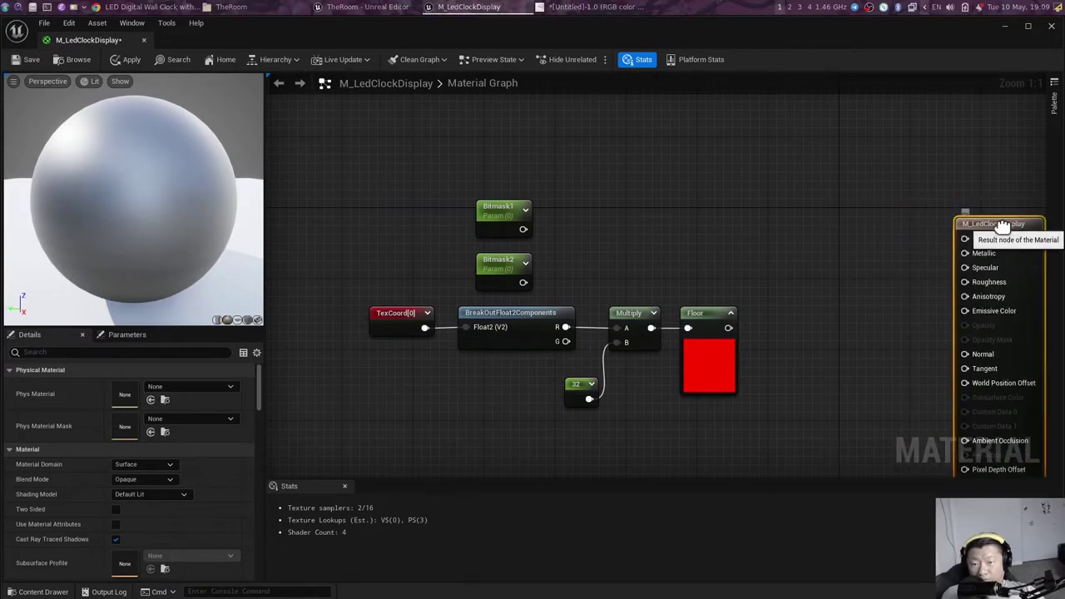
{"action": "right_click_drag", "start_coordinate": [912, 251], "coordinate": [813, 230]}
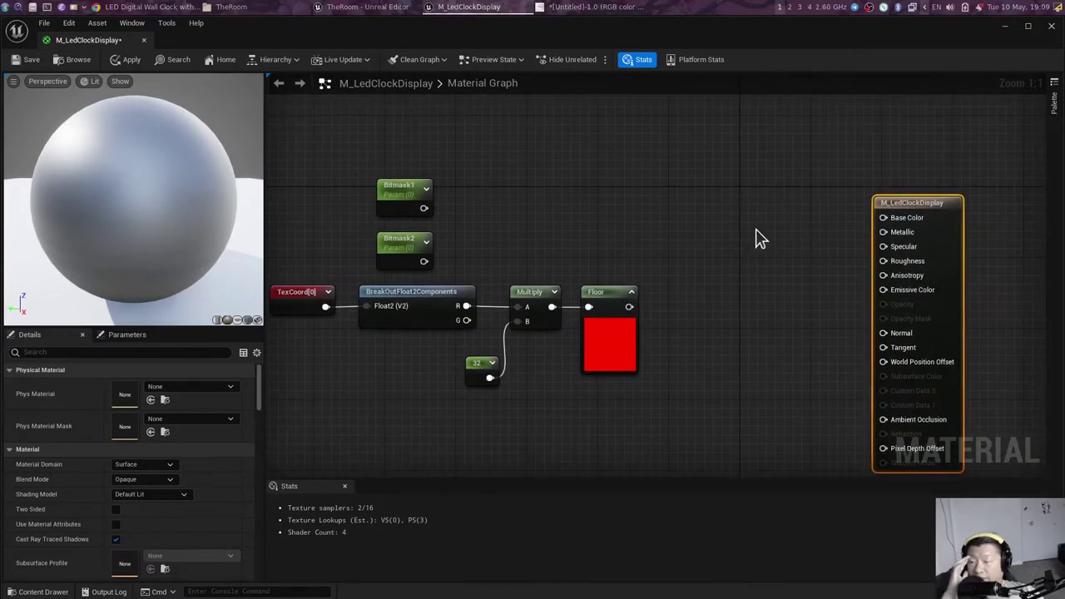
{"action": "left_click", "coordinate": [424, 190]}
{"action": "left_click", "coordinate": [408, 243]}
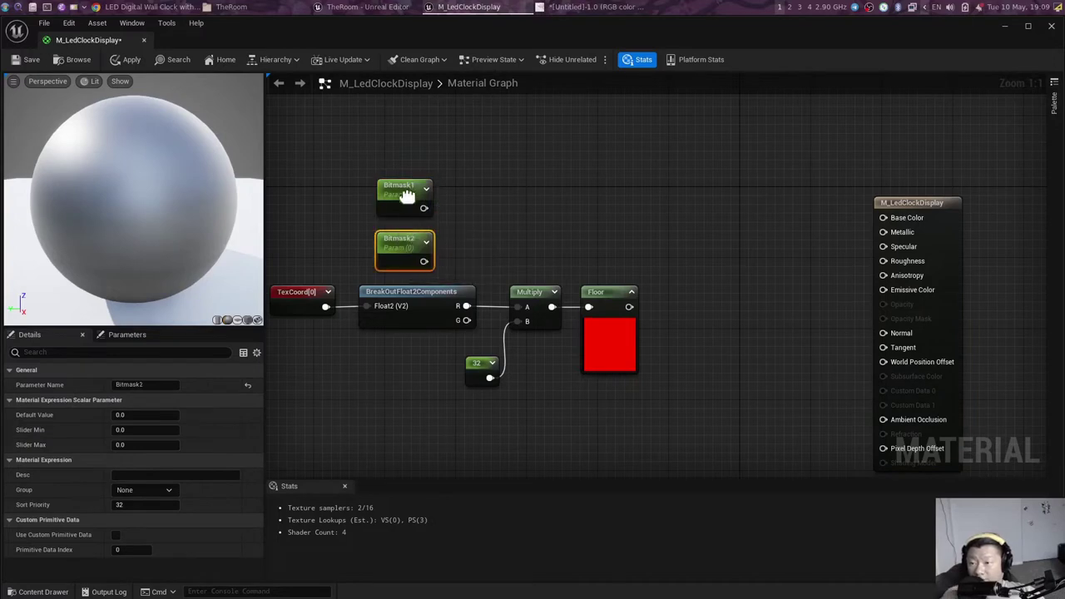
{"action": "left_click", "coordinate": [406, 194]}
{"action": "right_click_drag", "start_coordinate": [643, 256], "coordinate": [690, 262]}
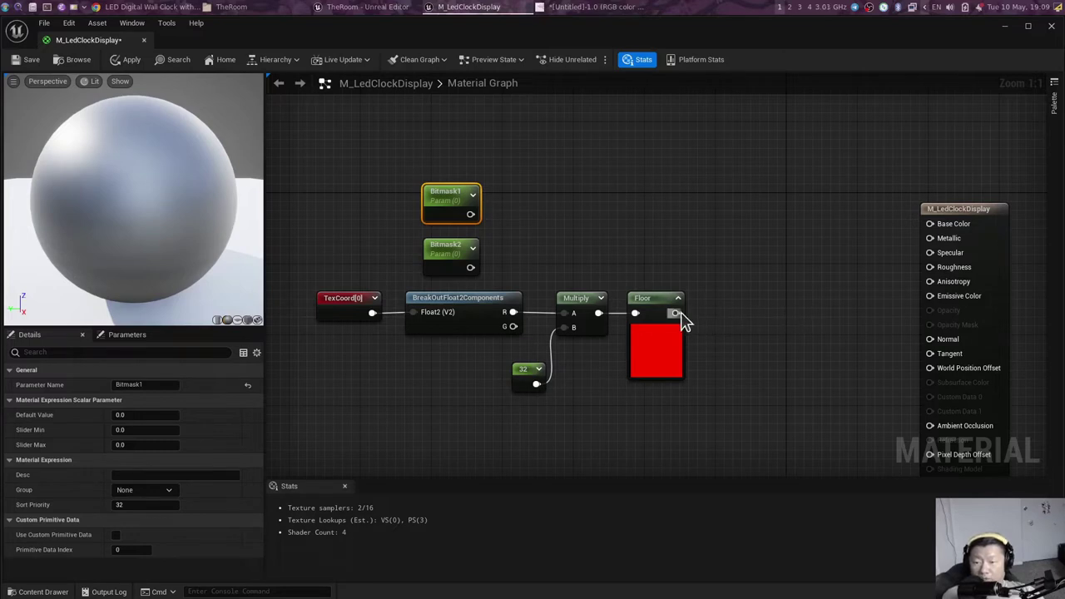
Step: Add a Power node with Floor as exponent and a constant 2 as base, then return to GIMP
{"action": "right_click", "coordinate": [747, 305]}
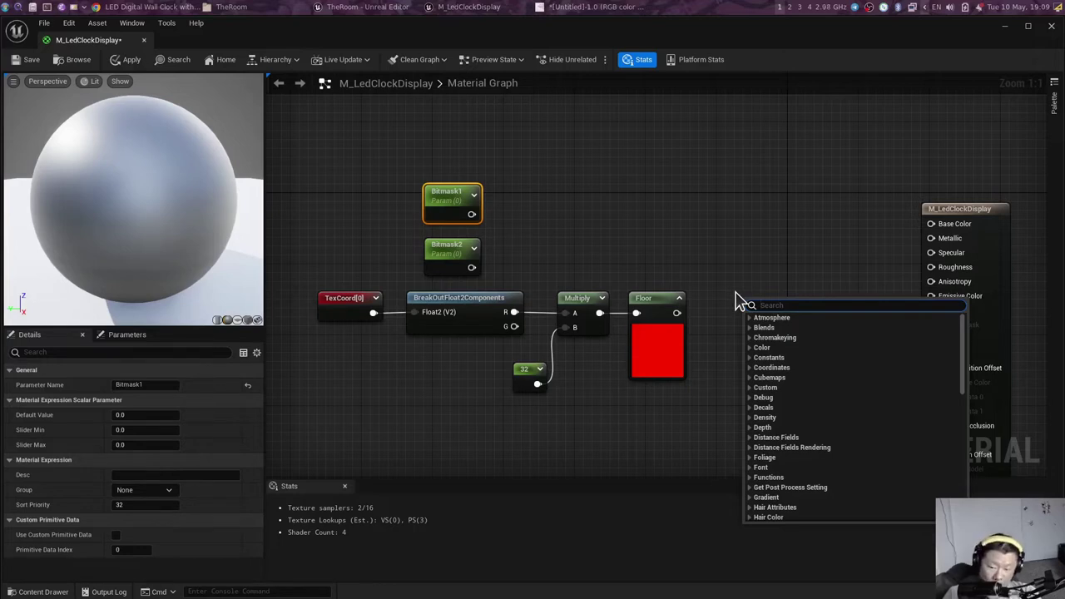
{"action": "type", "text": "power"}
{"action": "key", "text": "Return"}
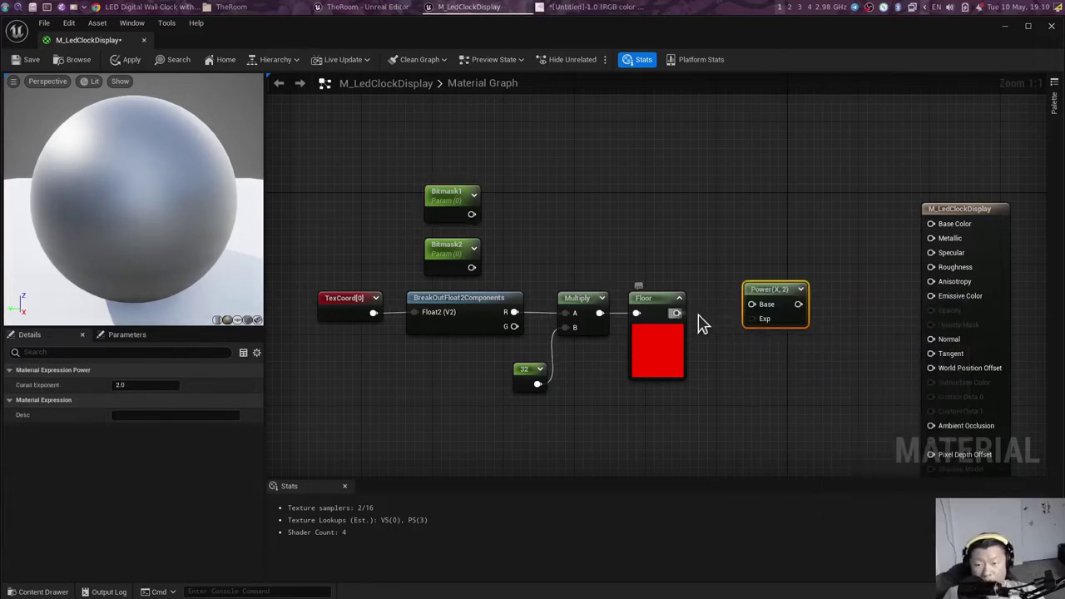
{"action": "mouse_move", "coordinate": [676, 313]}
{"action": "left_mouse_down"}
{"action": "mouse_move", "coordinate": [757, 329]}
{"action": "mouse_move", "coordinate": [786, 262]}
{"action": "left_mouse_up"}
{"action": "left_click", "coordinate": [707, 280]}
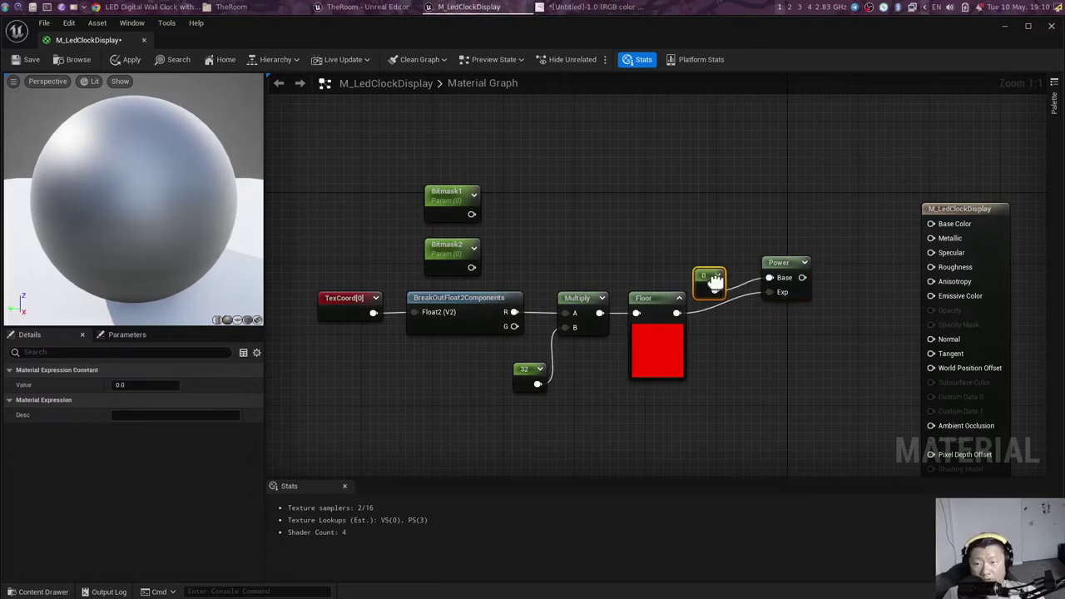
{"action": "left_click_drag", "start_coordinate": [715, 291], "coordinate": [776, 285]}
{"action": "left_click", "coordinate": [146, 385]}
{"action": "type", "text": "2"}
{"action": "key", "text": "Return"}
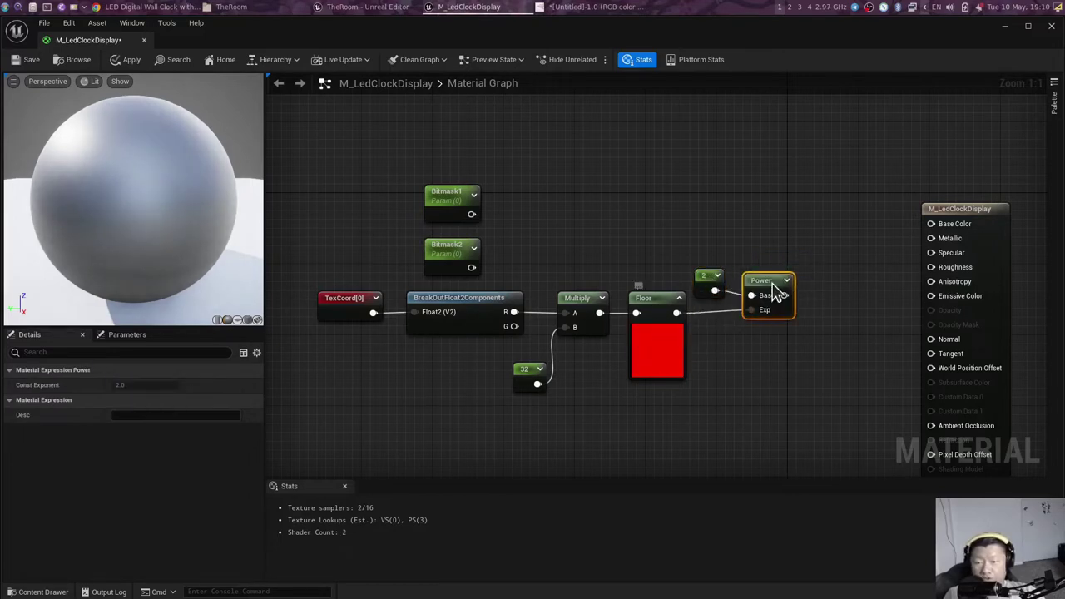
{"action": "key", "text": "alt+Tab"}
Step: Write bit-position digits above the staircase sketch of 1010
{"action": "right_click", "coordinate": [729, 309]}
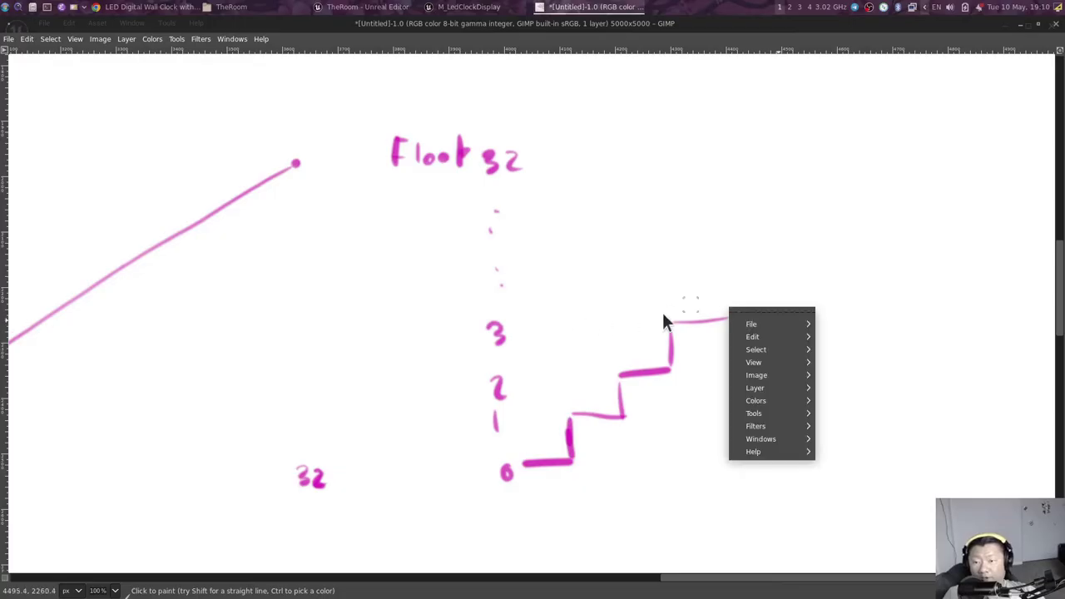
{"action": "left_click", "coordinate": [836, 240]}
{"action": "scroll", "coordinate": [529, 158], "scroll_direction": "up", "scroll_amount": 2}
{"action": "scroll", "coordinate": [529, 158], "scroll_direction": "right", "scroll_amount": 3}
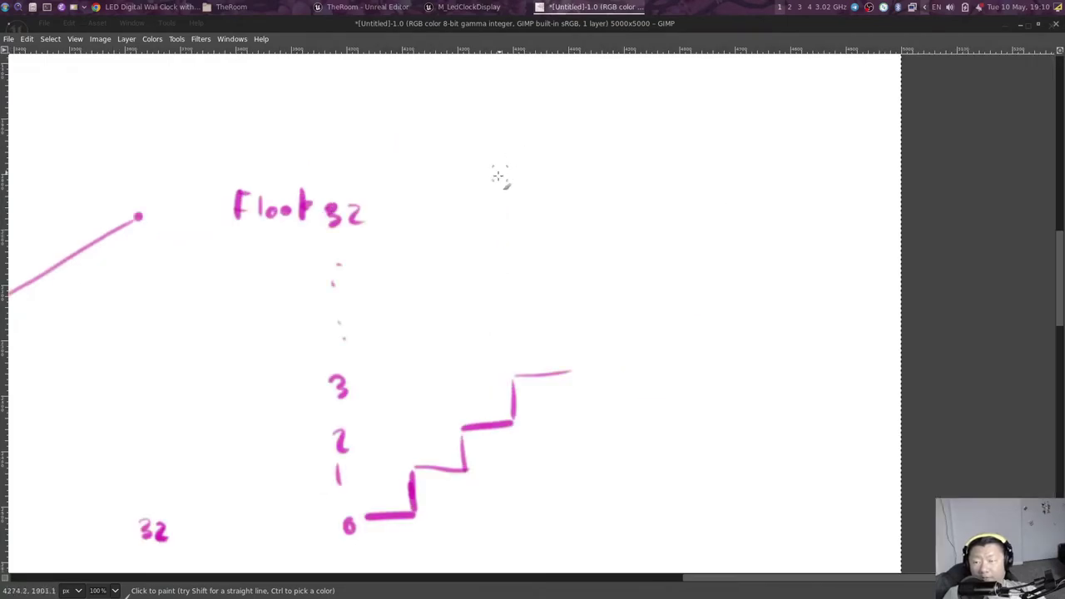
{"action": "left_click_drag", "start_coordinate": [510, 178], "coordinate": [543, 204]}
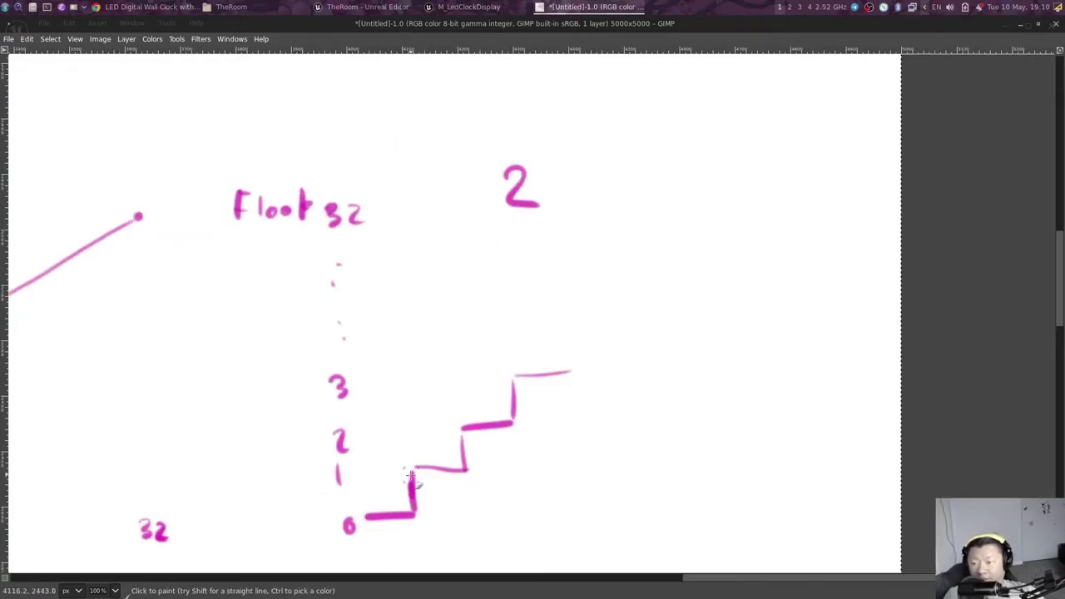
{"action": "scroll", "coordinate": [561, 278], "scroll_direction": "up", "scroll_amount": 3}
{"action": "scroll", "coordinate": [561, 278], "scroll_direction": "right", "scroll_amount": 3}
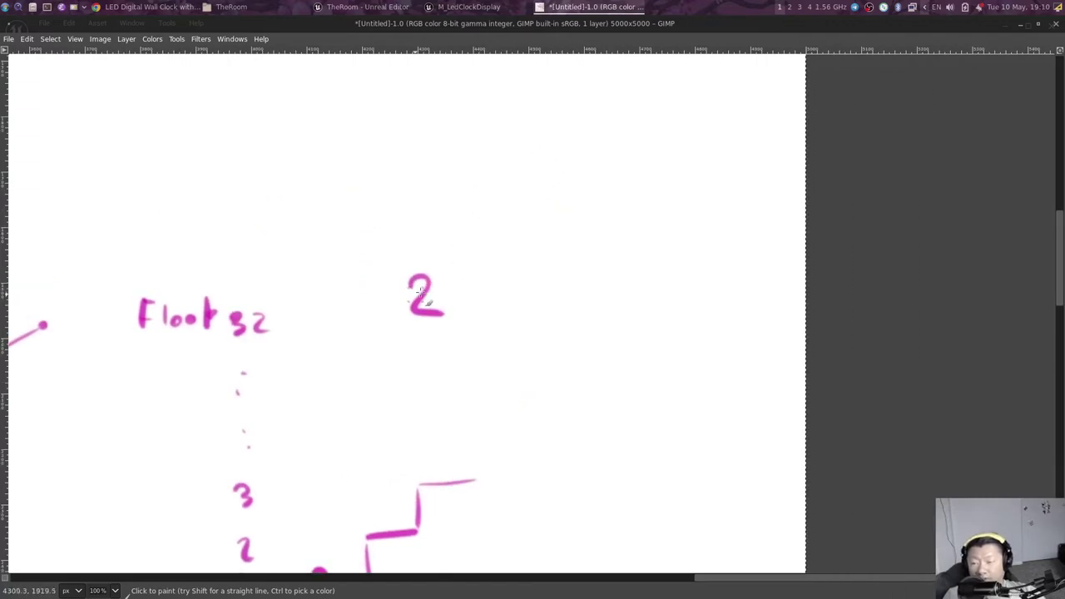
{"action": "scroll", "coordinate": [491, 328], "scroll_direction": "down", "scroll_amount": 3}
{"action": "scroll", "coordinate": [491, 327], "scroll_direction": "left", "scroll_amount": 2}
{"action": "scroll", "coordinate": [518, 273], "scroll_direction": "up", "scroll_amount": 2}
{"action": "scroll", "coordinate": [518, 274], "scroll_direction": "right", "scroll_amount": 1}
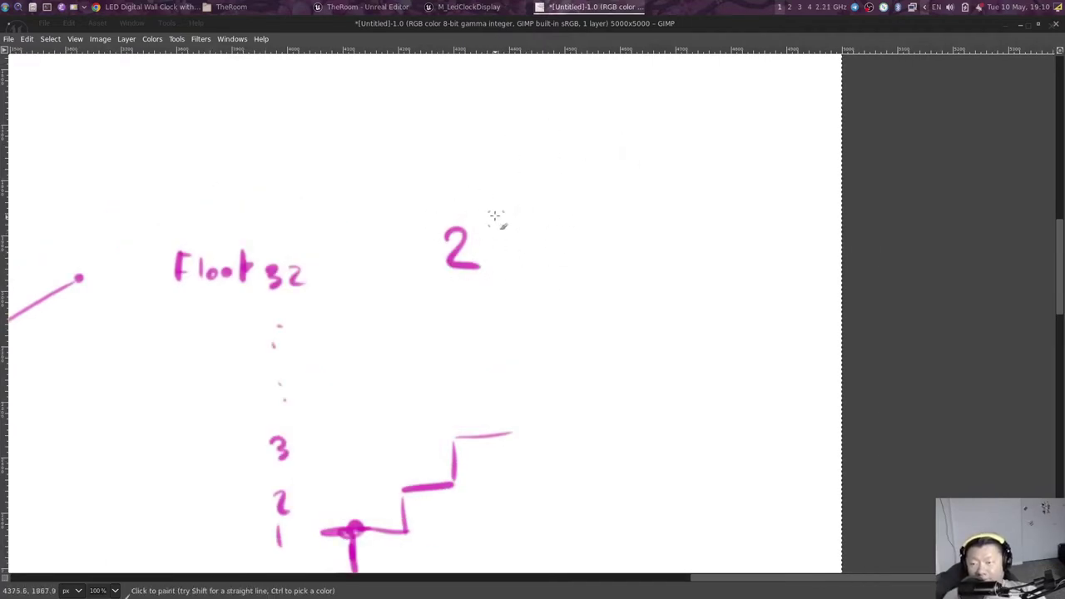
{"action": "scroll", "coordinate": [499, 225], "scroll_direction": "up", "scroll_amount": 2}
{"action": "scroll", "coordinate": [524, 255], "scroll_direction": "right", "scroll_amount": 1}
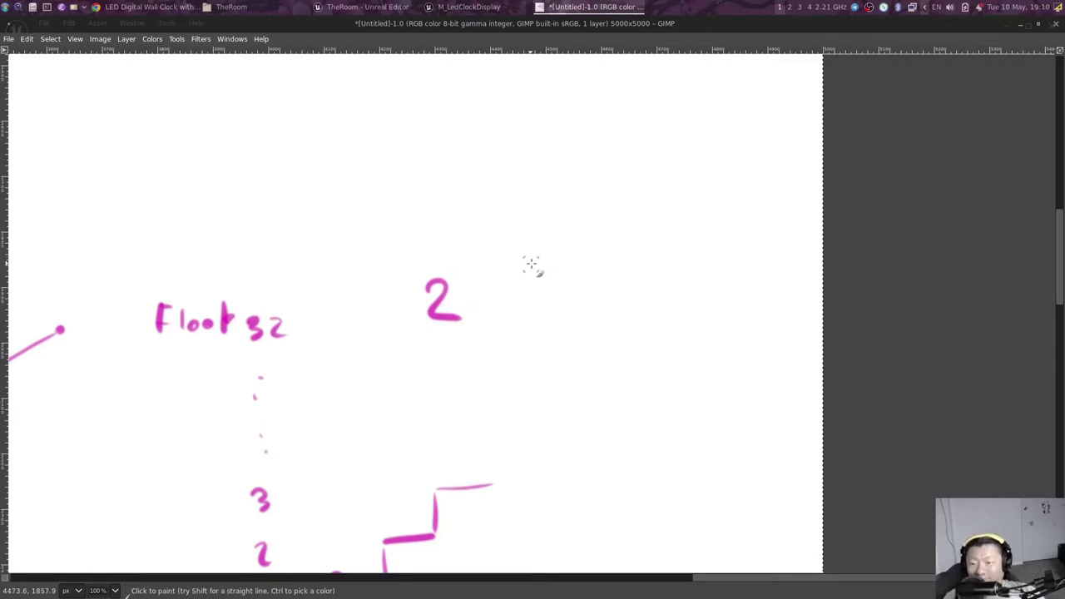
{"action": "scroll", "coordinate": [532, 268], "scroll_direction": "up", "scroll_amount": 1}
{"action": "scroll", "coordinate": [539, 280], "scroll_direction": "left", "scroll_amount": 1}
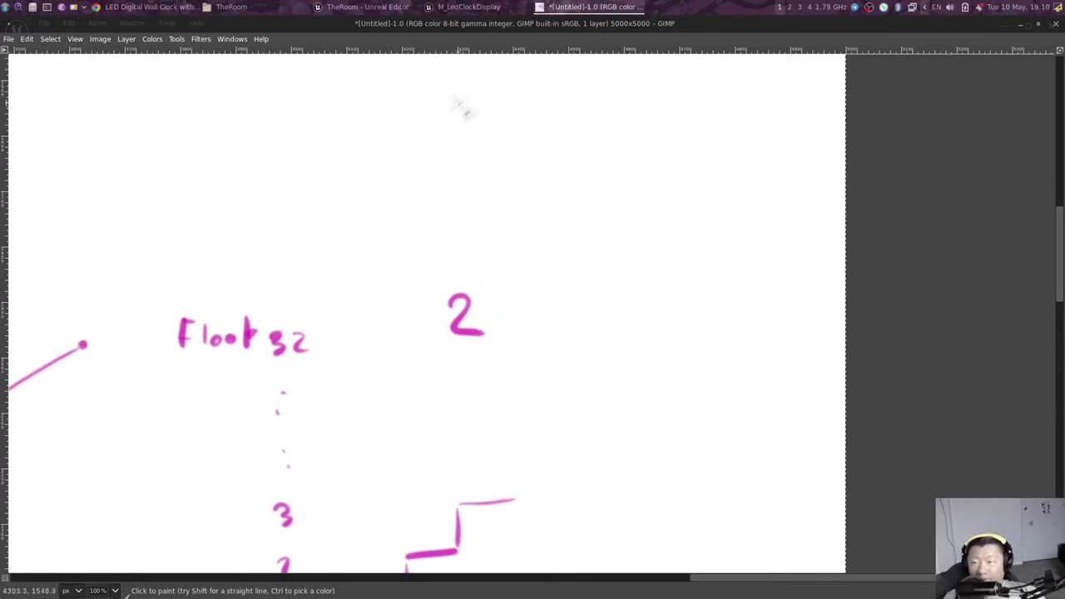
{"action": "mouse_move", "coordinate": [455, 98]}
{"action": "left_mouse_down"}
{"action": "mouse_move", "coordinate": [456, 127]}
{"action": "mouse_move", "coordinate": [480, 105]}
{"action": "mouse_move", "coordinate": [507, 127]}
{"action": "mouse_move", "coordinate": [542, 105]}
{"action": "left_mouse_up"}
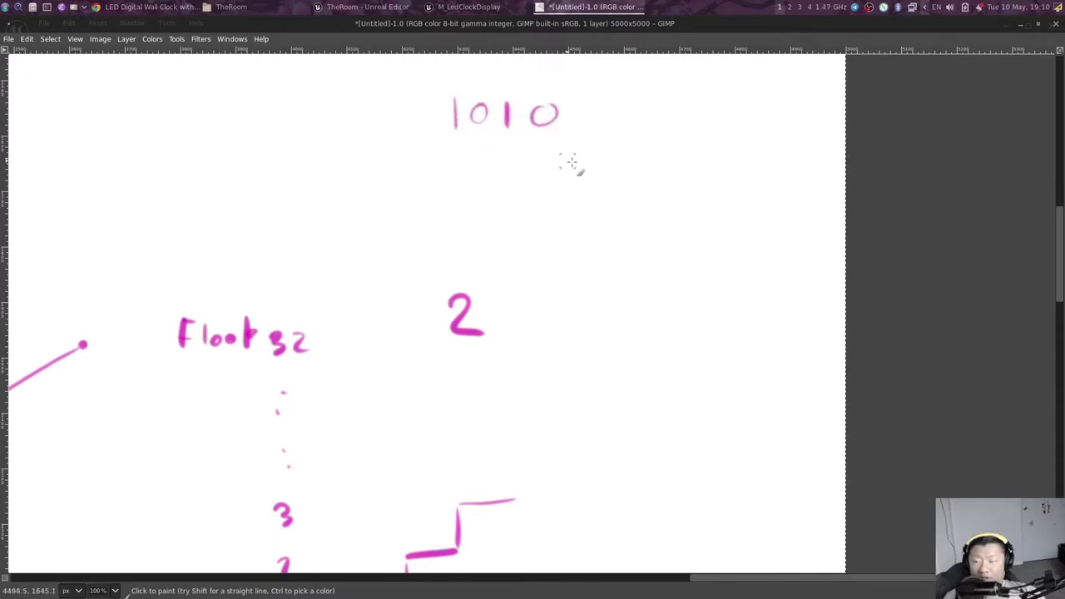
Step: Draw the 1s and a sum stroke under 1010, and label the rightmost bit position 0
{"action": "scroll", "coordinate": [630, 197], "scroll_direction": "down", "scroll_amount": 1}
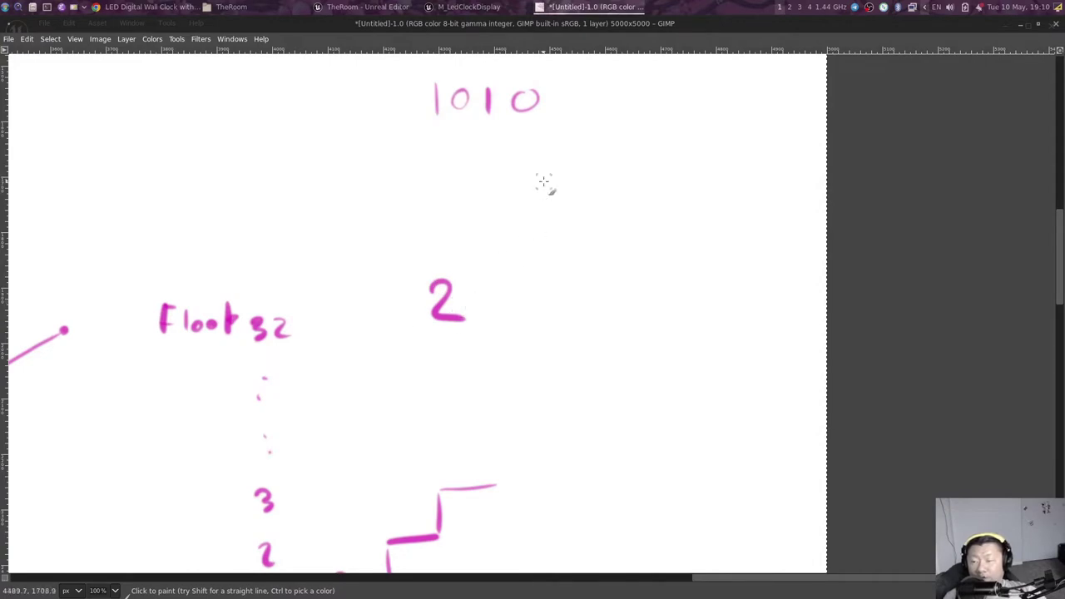
{"action": "middle_click_drag", "start_coordinate": [544, 181], "coordinate": [519, 266]}
{"action": "scroll", "coordinate": [478, 366], "scroll_direction": "down", "scroll_amount": 2}
{"action": "scroll", "coordinate": [478, 366], "scroll_direction": "left", "scroll_amount": 2}
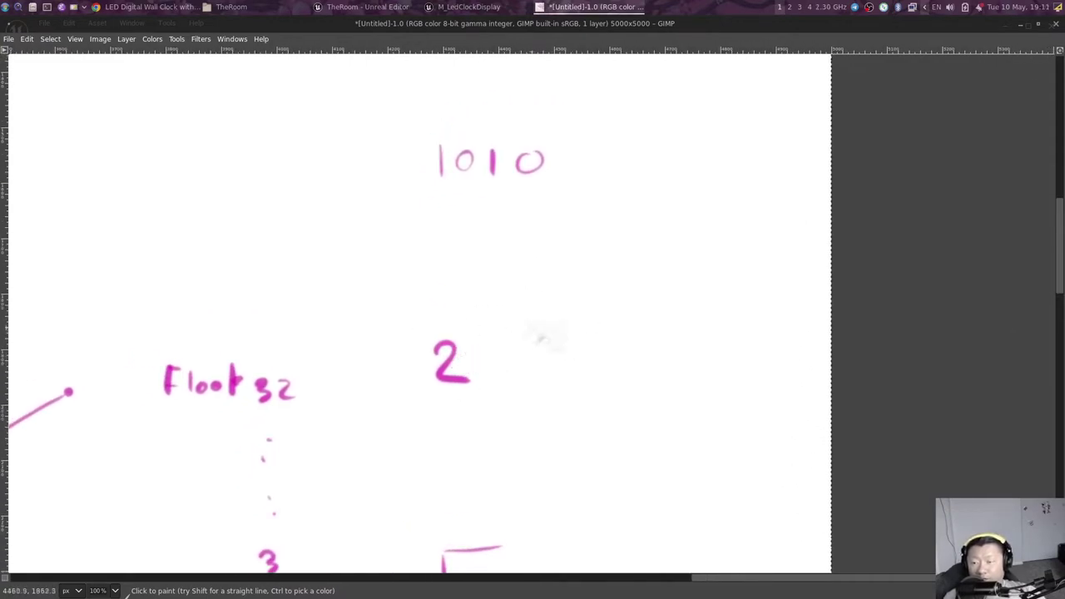
{"action": "mouse_move", "coordinate": [537, 207]}
{"action": "left_mouse_down"}
{"action": "mouse_move", "coordinate": [537, 237]}
{"action": "mouse_move", "coordinate": [471, 271]}
{"action": "mouse_move", "coordinate": [503, 314]}
{"action": "left_mouse_up"}
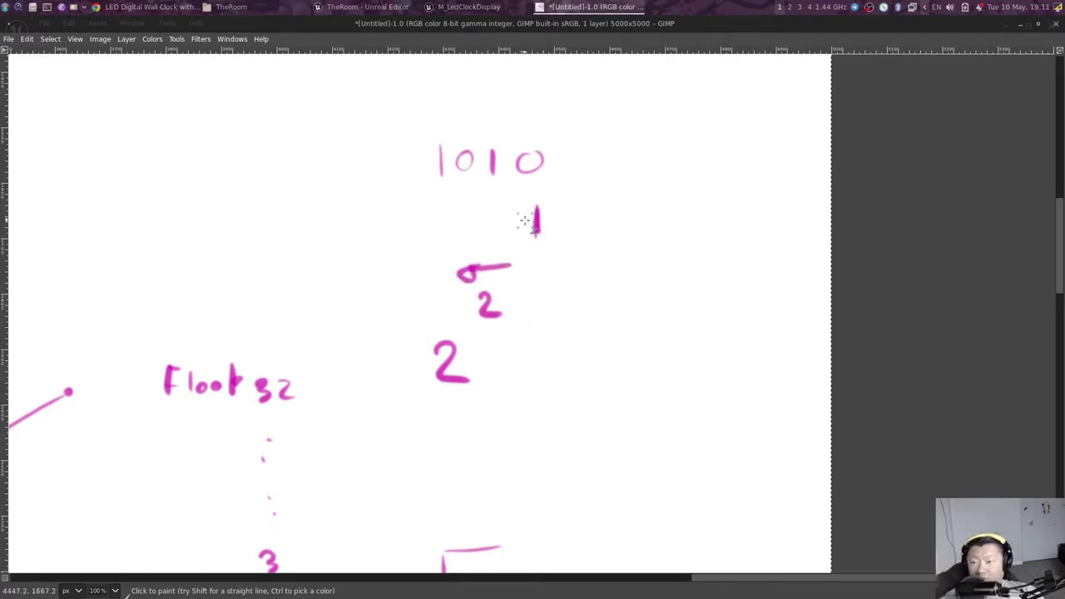
{"action": "left_click_drag", "start_coordinate": [462, 214], "coordinate": [463, 242]}
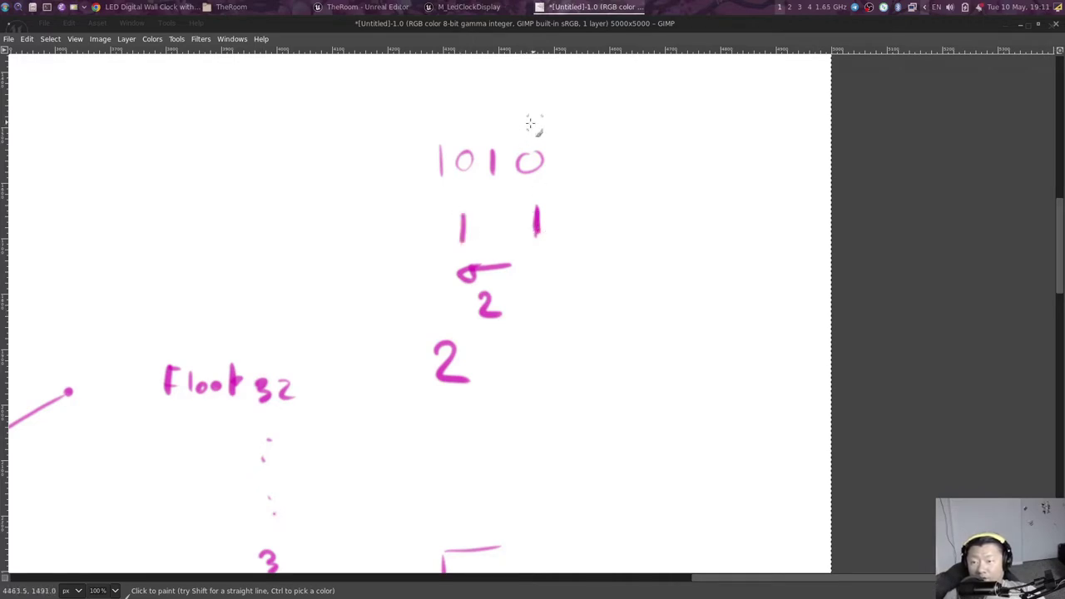
{"action": "left_click_drag", "start_coordinate": [536, 98], "coordinate": [421, 121]}
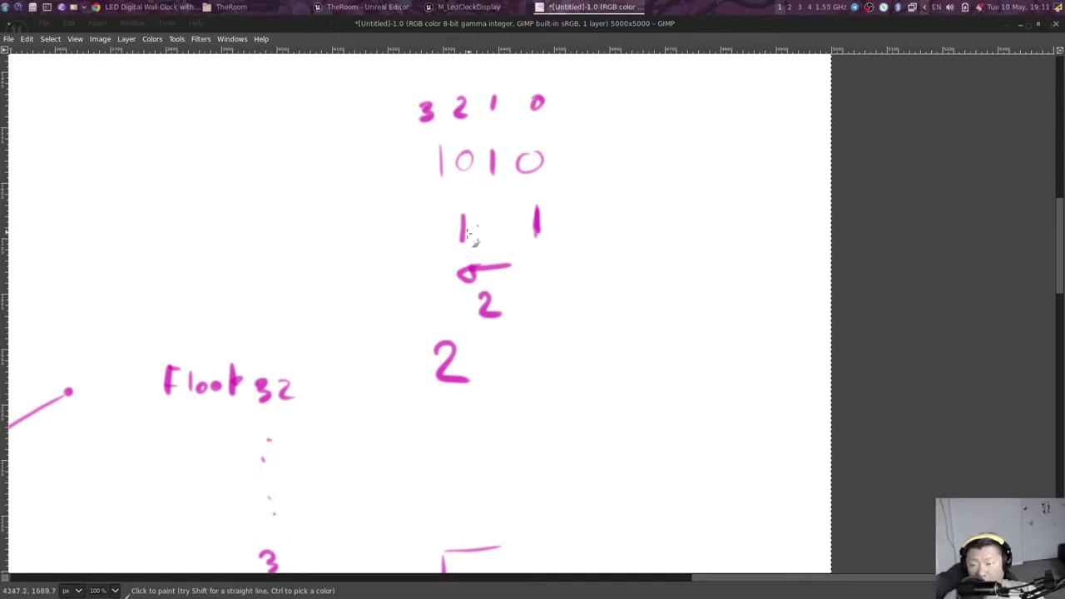
Step: Write a lower row reading 1000 and mark it as binary
{"action": "mouse_move", "coordinate": [442, 215]}
{"action": "left_mouse_down"}
{"action": "mouse_move", "coordinate": [441, 241]}
{"action": "mouse_move", "coordinate": [462, 218]}
{"action": "mouse_move", "coordinate": [498, 216]}
{"action": "left_mouse_up"}
{"action": "left_click_drag", "start_coordinate": [537, 206], "coordinate": [535, 209]}
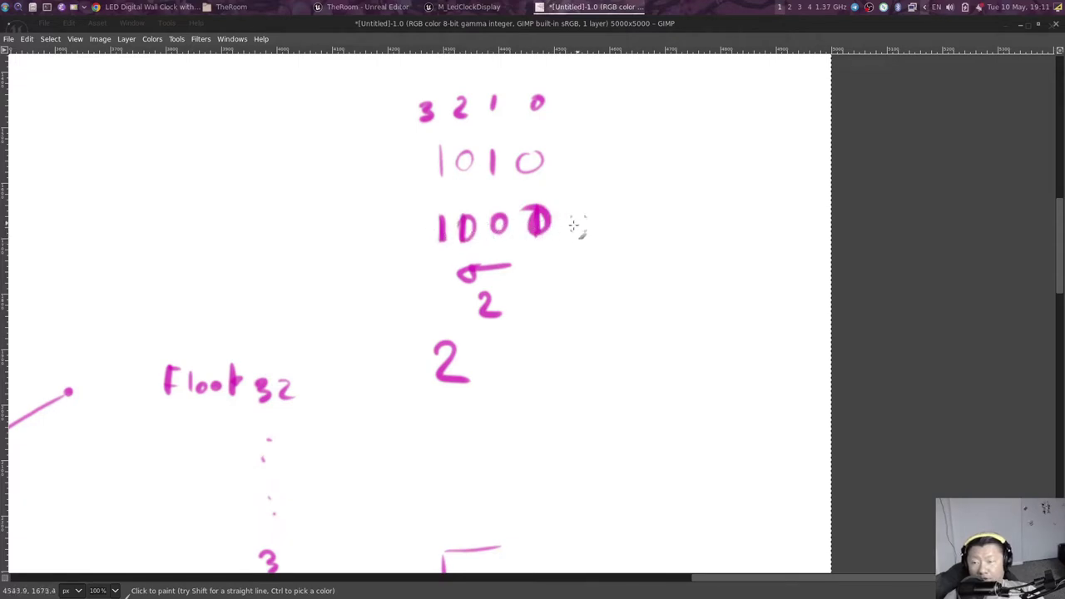
{"action": "left_click_drag", "start_coordinate": [562, 235], "coordinate": [578, 247]}
{"action": "middle_click_drag", "start_coordinate": [550, 272], "coordinate": [488, 281]}
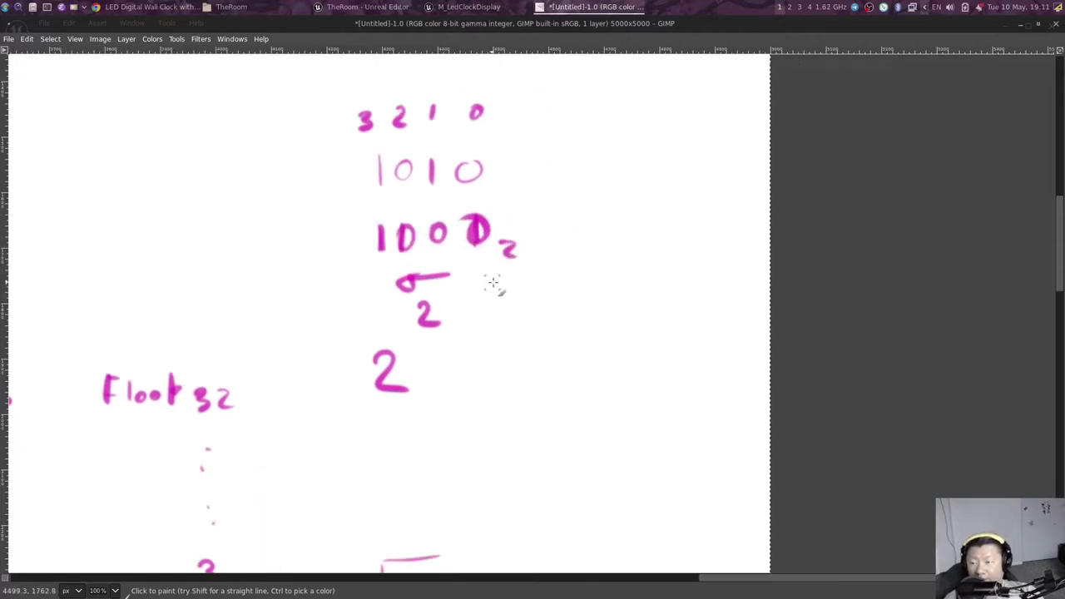
Step: Add a % sign beside 1010
{"action": "scroll", "coordinate": [533, 240], "scroll_direction": "up", "scroll_amount": 1}
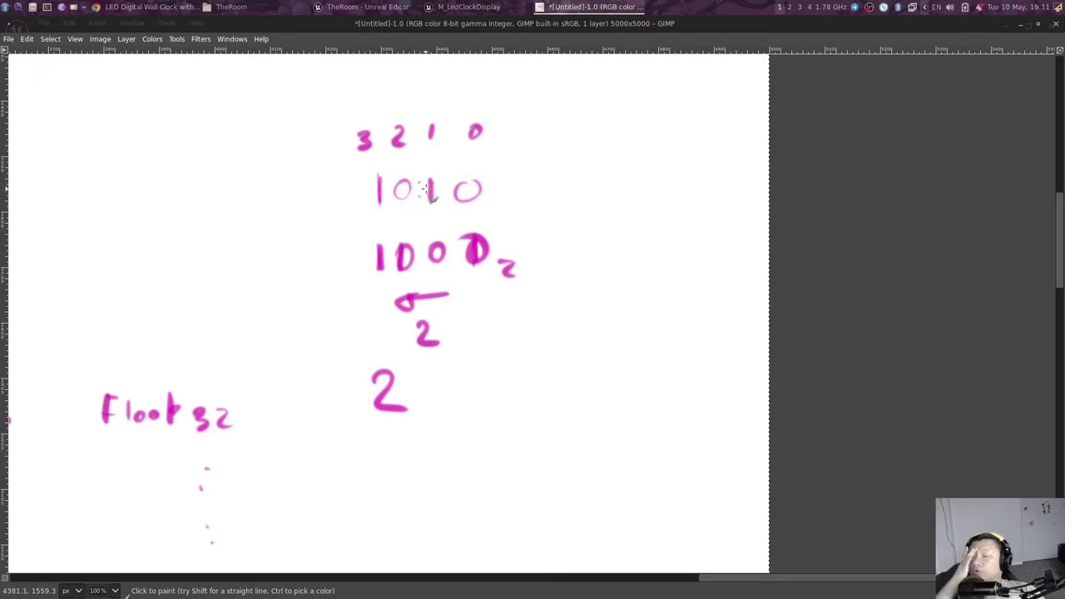
{"action": "scroll", "coordinate": [482, 208], "scroll_direction": "up", "scroll_amount": 1}
{"action": "scroll", "coordinate": [483, 208], "scroll_direction": "right", "scroll_amount": 2}
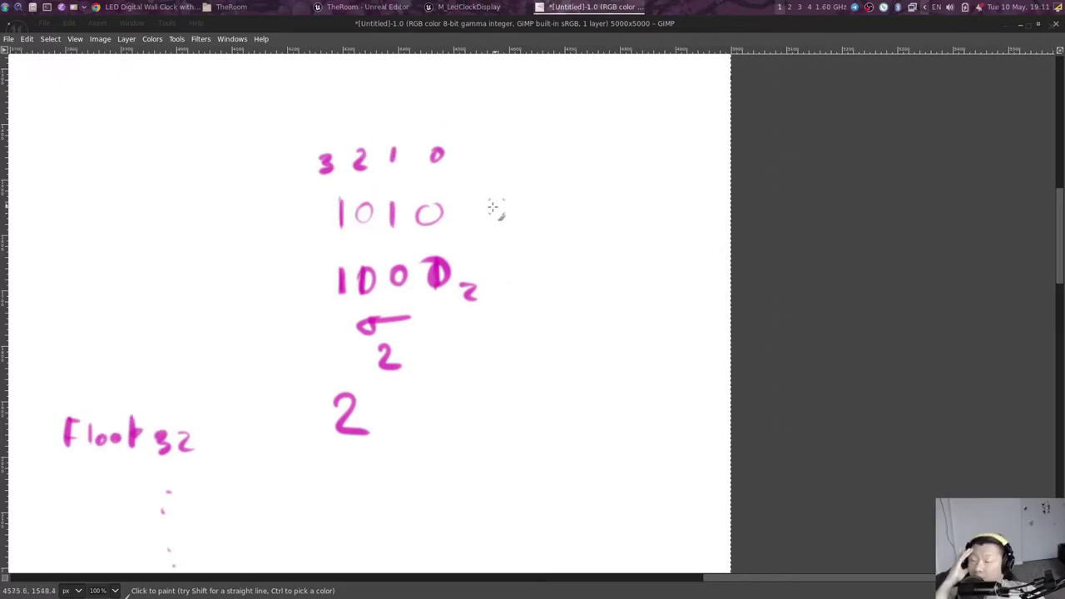
{"action": "left_click_drag", "start_coordinate": [480, 184], "coordinate": [479, 185]}
{"action": "mouse_move", "coordinate": [497, 192]}
{"action": "left_mouse_down"}
{"action": "mouse_move", "coordinate": [489, 214]}
{"action": "mouse_move", "coordinate": [512, 200]}
{"action": "left_mouse_up"}
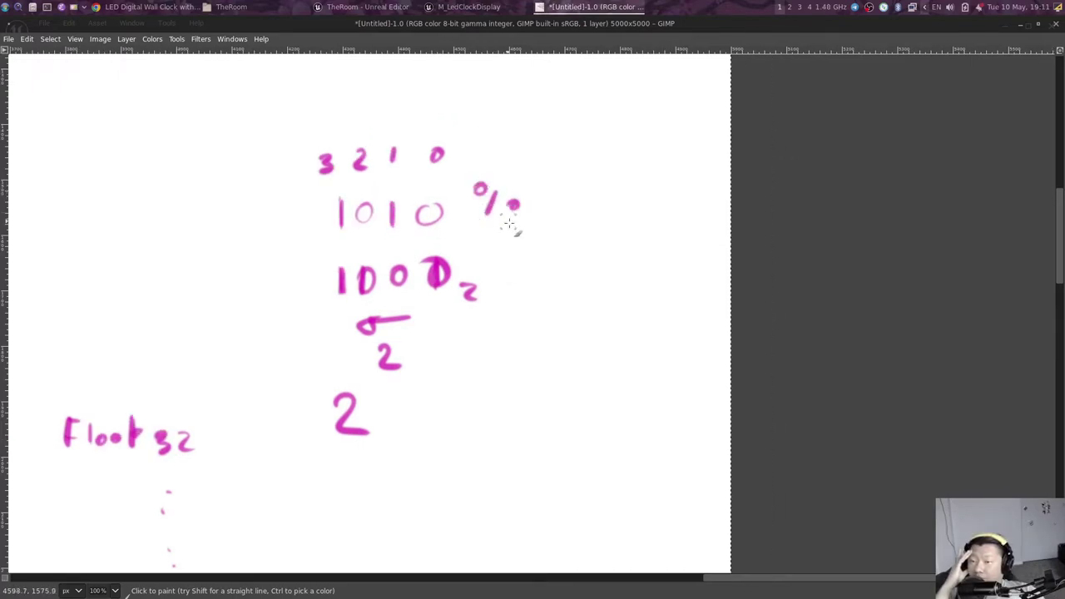
Step: Extend the 2 into 210 and 2100, underline 2100, then return to the material graph
{"action": "scroll", "coordinate": [416, 220], "scroll_direction": "down", "scroll_amount": 5}
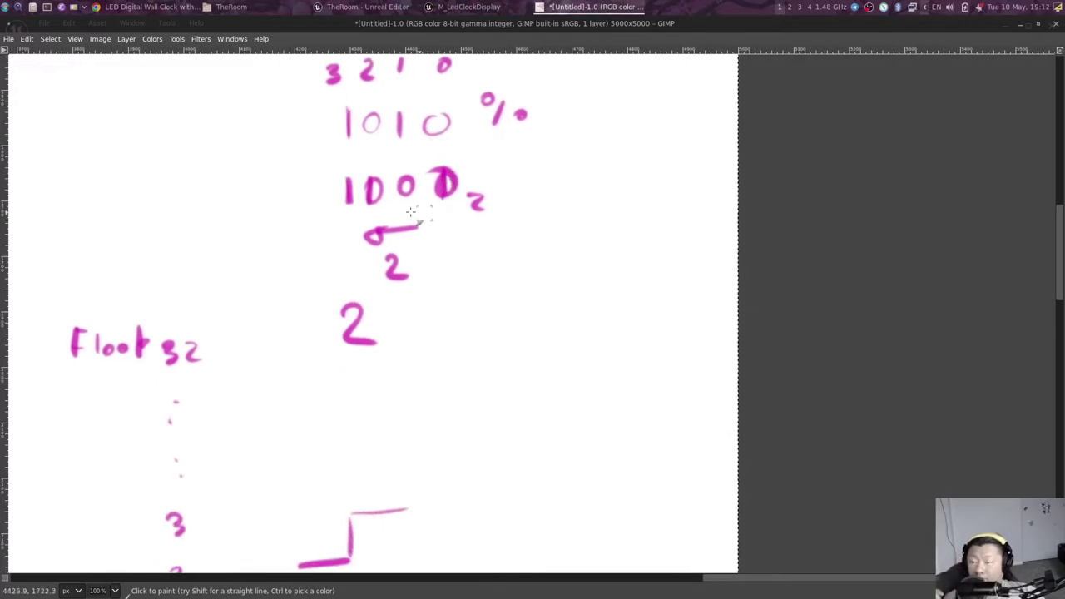
{"action": "mouse_move", "coordinate": [425, 250]}
{"action": "left_mouse_down"}
{"action": "mouse_move", "coordinate": [424, 278]}
{"action": "mouse_move", "coordinate": [453, 252]}
{"action": "left_mouse_up"}
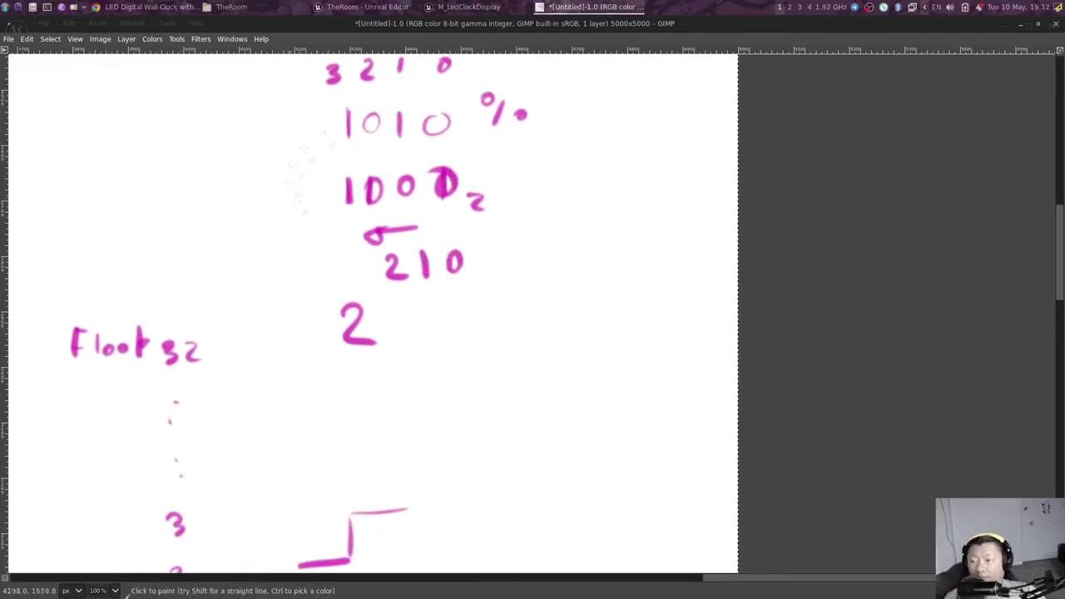
{"action": "scroll", "coordinate": [416, 244], "scroll_direction": "right", "scroll_amount": 2}
{"action": "scroll", "coordinate": [374, 301], "scroll_direction": "up", "scroll_amount": 1}
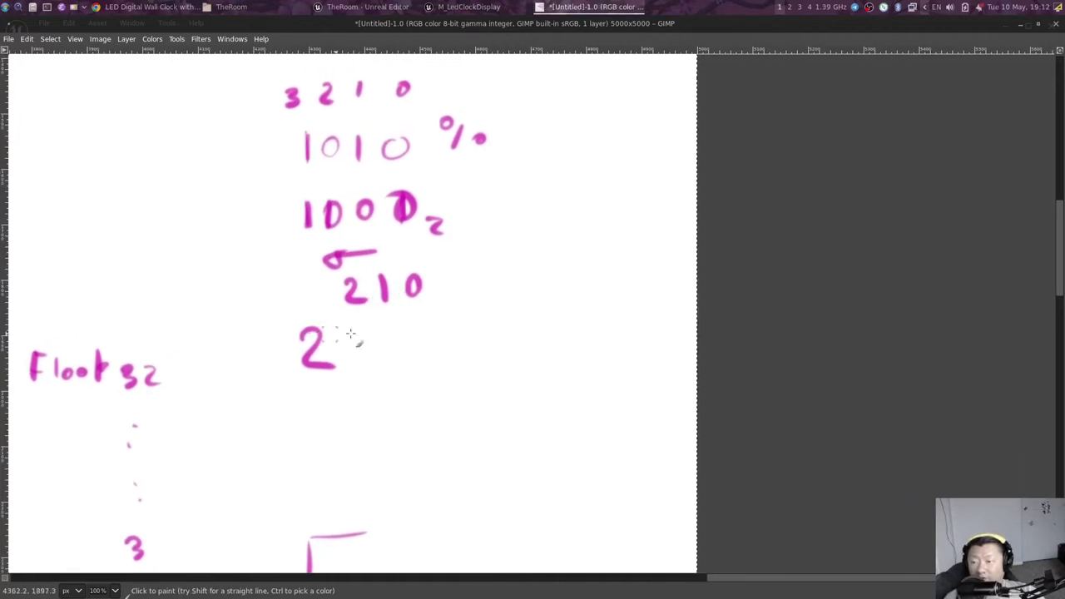
{"action": "mouse_move", "coordinate": [350, 335]}
{"action": "left_mouse_down"}
{"action": "mouse_move", "coordinate": [350, 358]}
{"action": "mouse_move", "coordinate": [383, 338]}
{"action": "mouse_move", "coordinate": [412, 337]}
{"action": "mouse_move", "coordinate": [400, 330]}
{"action": "left_mouse_up"}
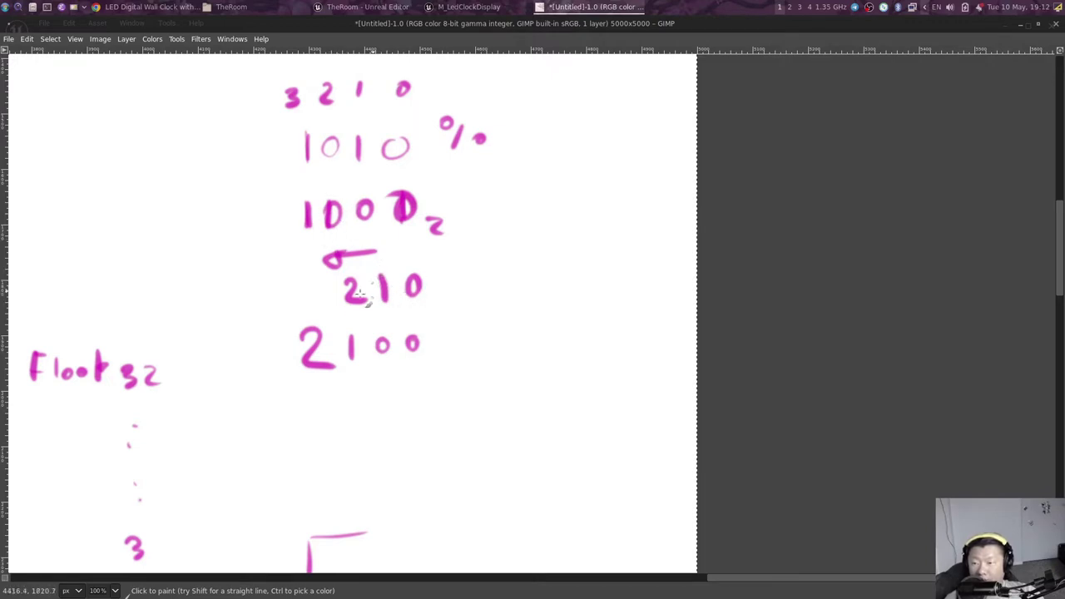
{"action": "left_click_drag", "start_coordinate": [350, 280], "coordinate": [353, 310]}
{"action": "left_click_drag", "start_coordinate": [339, 378], "coordinate": [431, 366]}
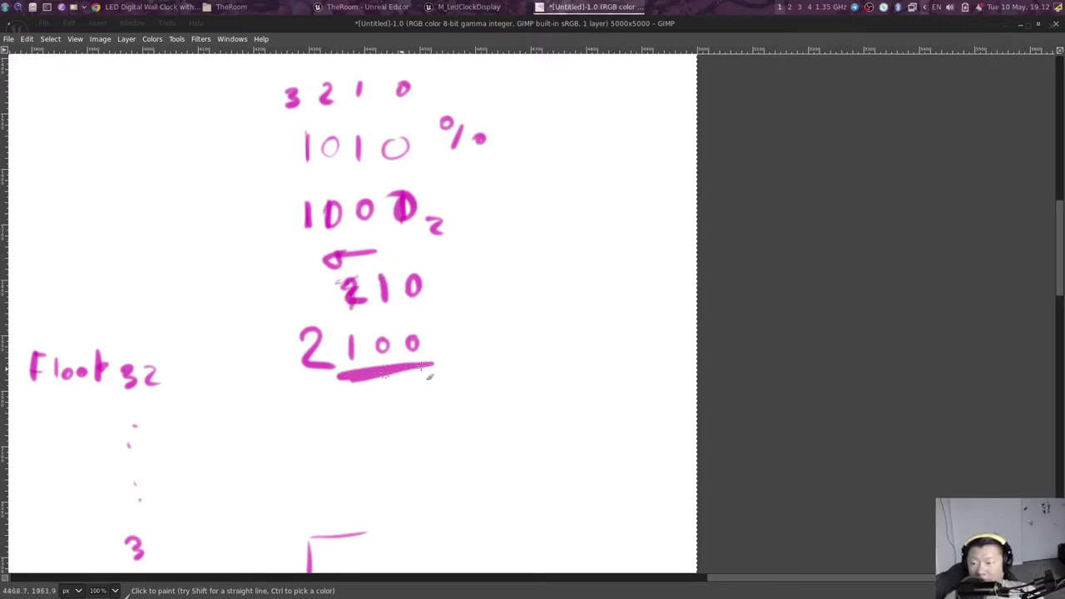
{"action": "scroll", "coordinate": [400, 366], "scroll_direction": "up", "scroll_amount": 1}
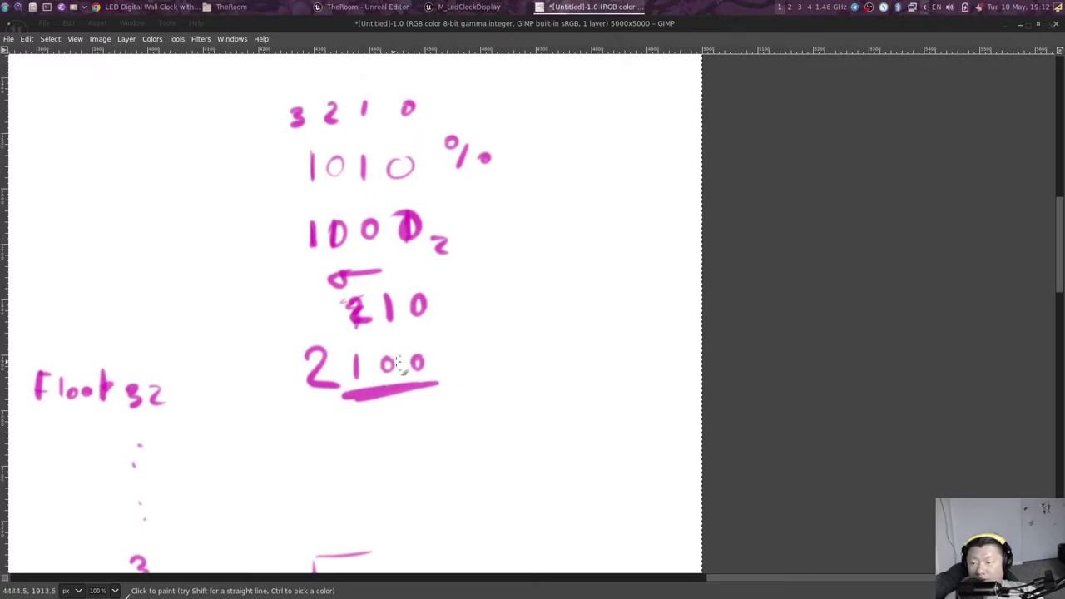
{"action": "key", "text": "alt+Tab"}
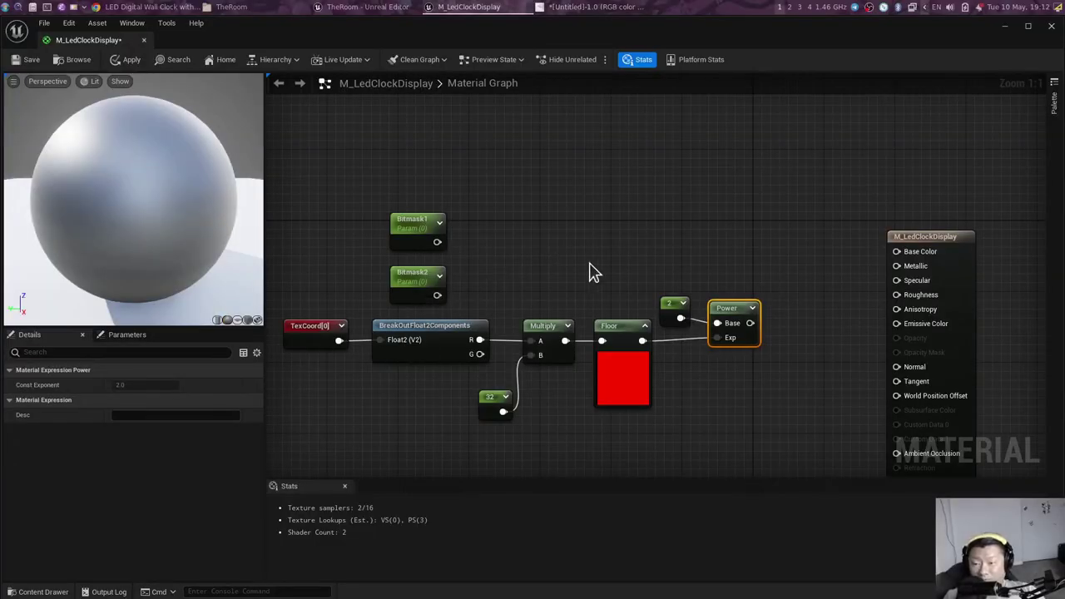
Step: Add a Multiply node combining a constant 2 with the Power output
{"action": "right_click_drag", "start_coordinate": [593, 271], "coordinate": [653, 263]}
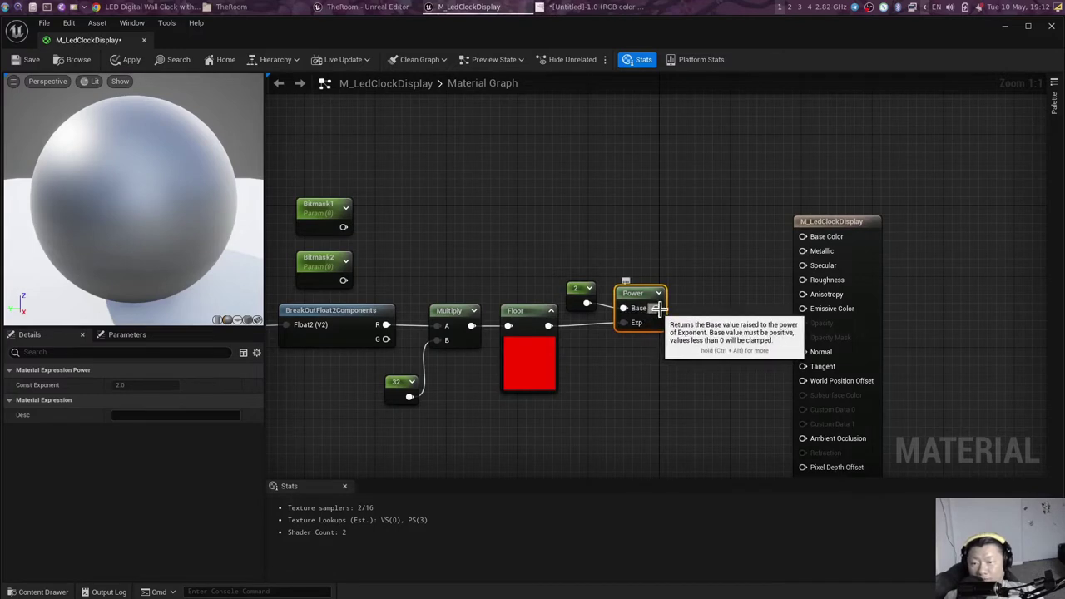
{"action": "key", "text": "ctrl+alt"}
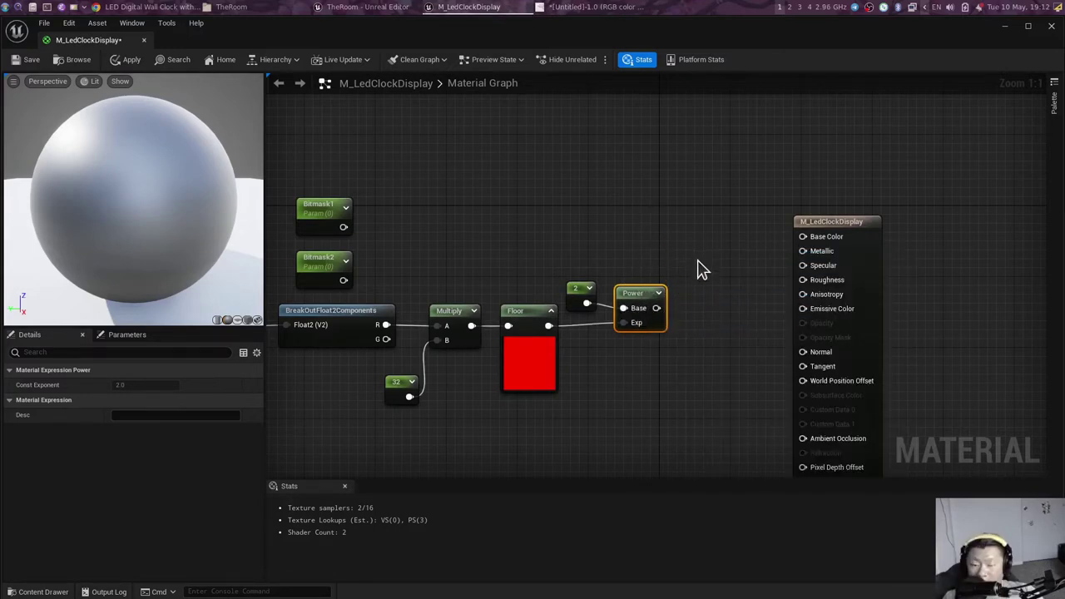
{"action": "left_click", "coordinate": [677, 243]}
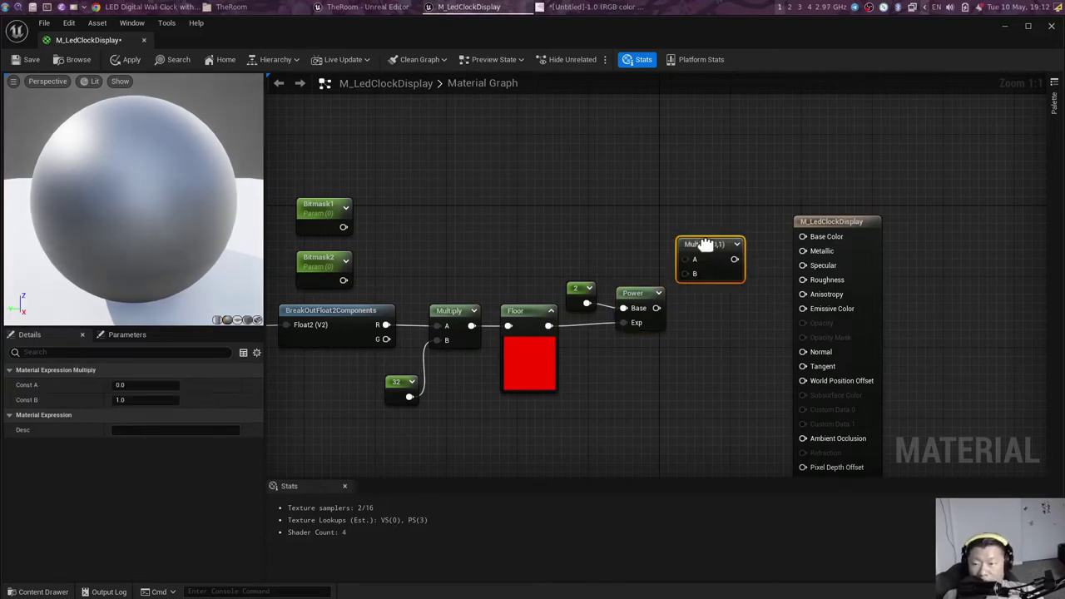
{"action": "left_click", "coordinate": [618, 246]}
{"action": "left_click_drag", "start_coordinate": [624, 256], "coordinate": [685, 259]}
{"action": "left_click", "coordinate": [146, 385]}
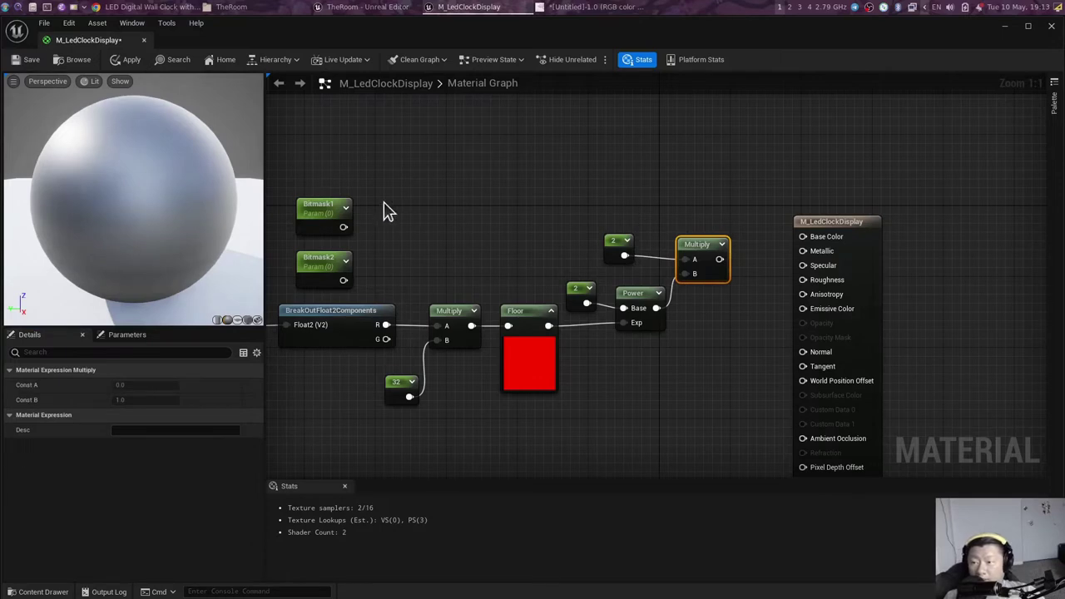
Step: Create an Fmod node fed by Bitmask1, with the Multiply result as its B input
{"action": "mouse_move", "coordinate": [323, 211]}
{"action": "left_mouse_down"}
{"action": "mouse_move", "coordinate": [341, 125]}
{"action": "mouse_move", "coordinate": [323, 125]}
{"action": "mouse_move", "coordinate": [458, 133]}
{"action": "left_mouse_up"}
{"action": "type", "text": "f"}
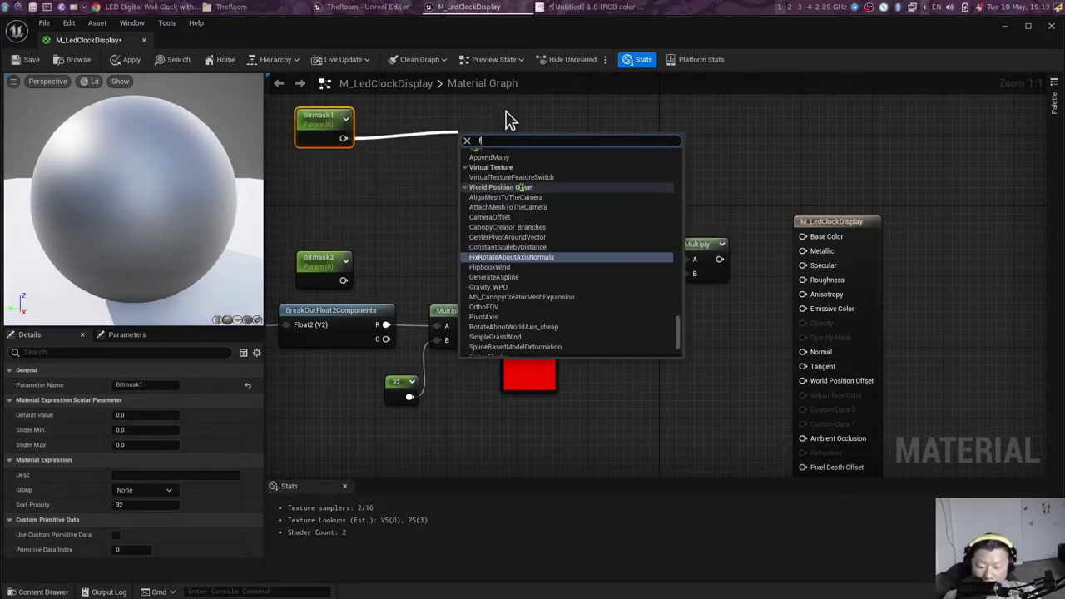
{"action": "type", "text": "mod"}
{"action": "key", "text": "Return"}
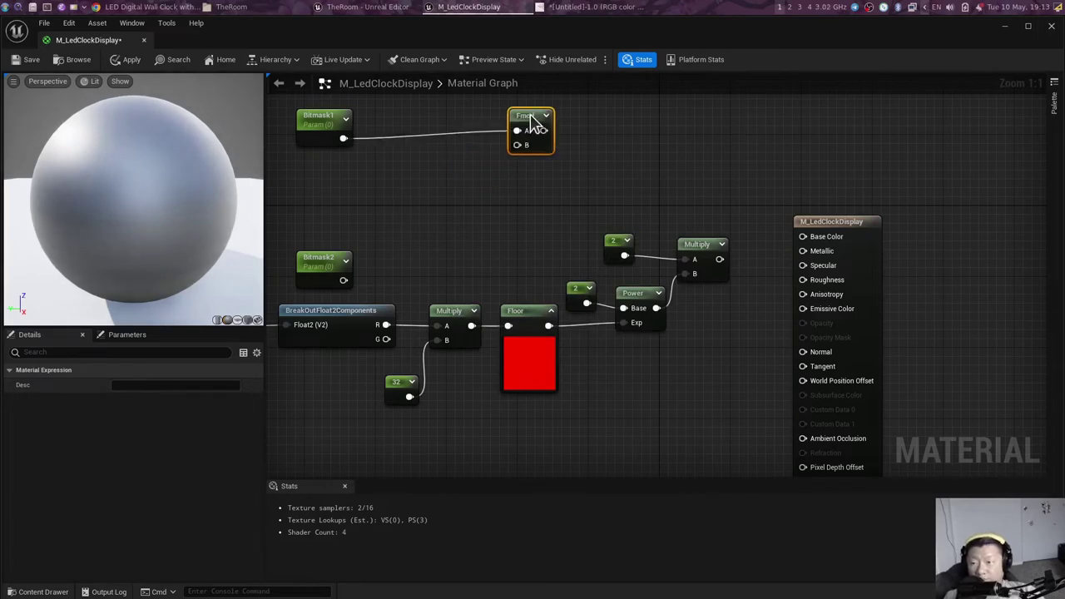
{"action": "mouse_move", "coordinate": [474, 140]}
{"action": "left_mouse_down"}
{"action": "mouse_move", "coordinate": [631, 124]}
{"action": "mouse_move", "coordinate": [735, 250]}
{"action": "mouse_move", "coordinate": [623, 153]}
{"action": "left_mouse_up"}
{"action": "right_click_drag", "start_coordinate": [759, 162], "coordinate": [741, 248]}
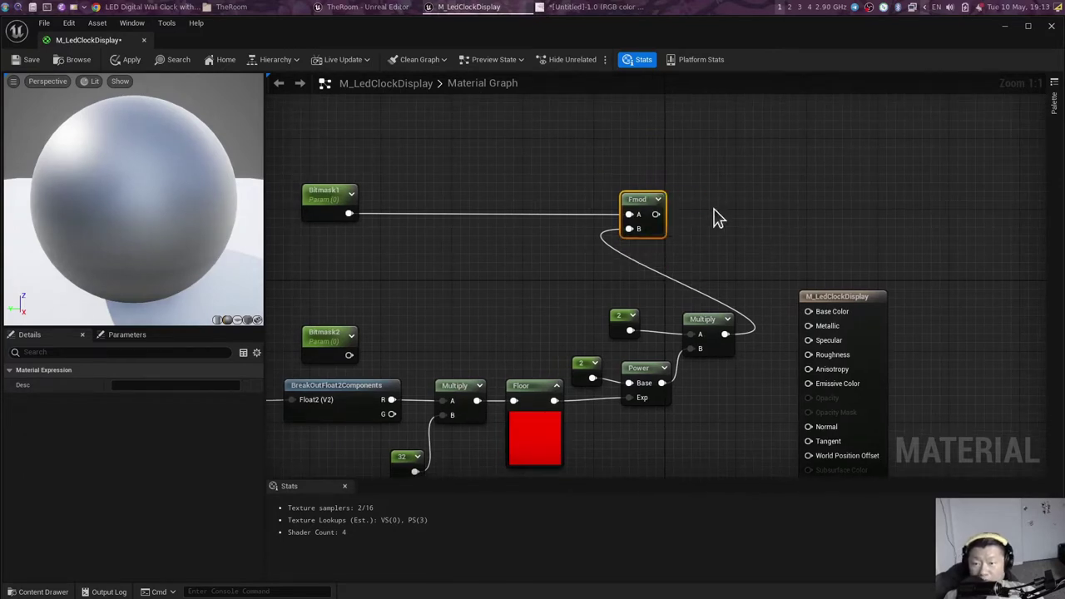
{"action": "mouse_move", "coordinate": [738, 226]}
{"action": "right_mouse_down"}
{"action": "mouse_move", "coordinate": [806, 190]}
{"action": "mouse_move", "coordinate": [800, 197]}
{"action": "right_mouse_up"}
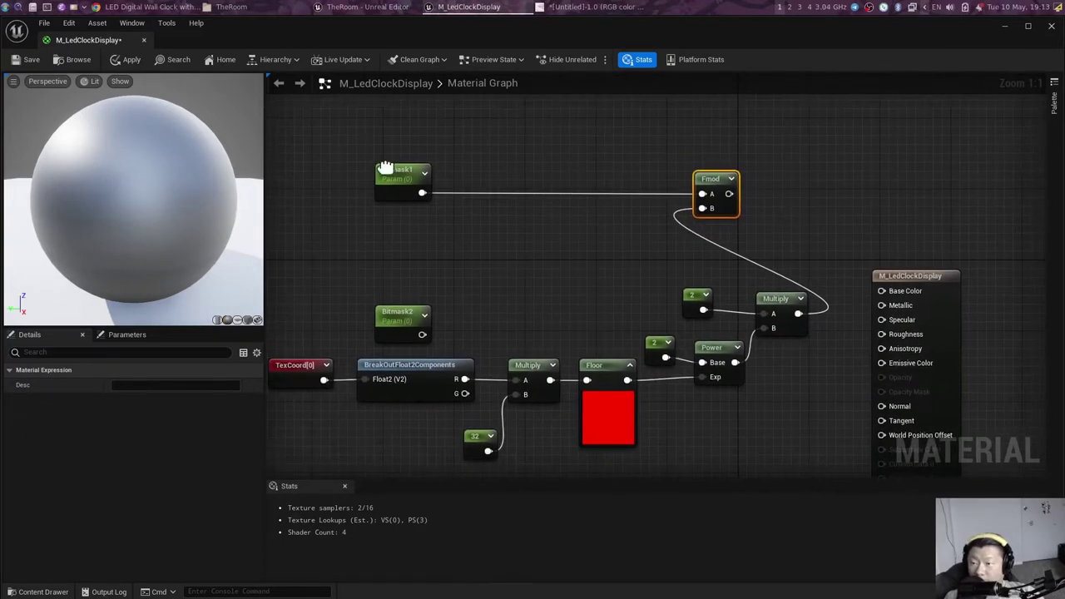
Step: Set Bitmask1's default value to 123 and reposition the material output node
{"action": "left_click", "coordinate": [391, 173]}
{"action": "left_click", "coordinate": [146, 414]}
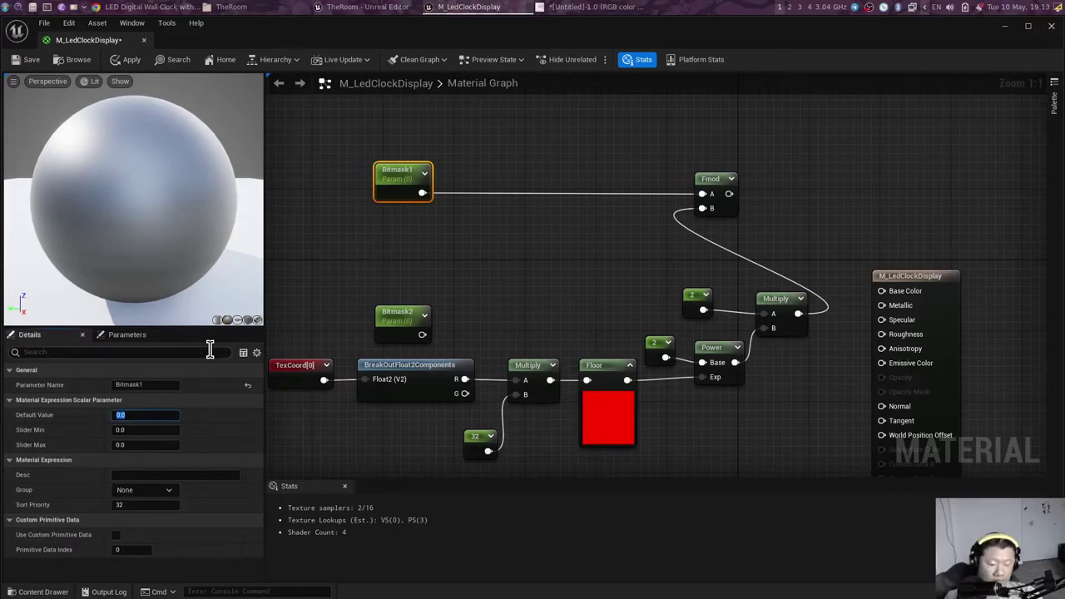
{"action": "type", "text": "3"}
{"action": "key", "text": "Return"}
{"action": "right_click_drag", "start_coordinate": [812, 284], "coordinate": [756, 294]}
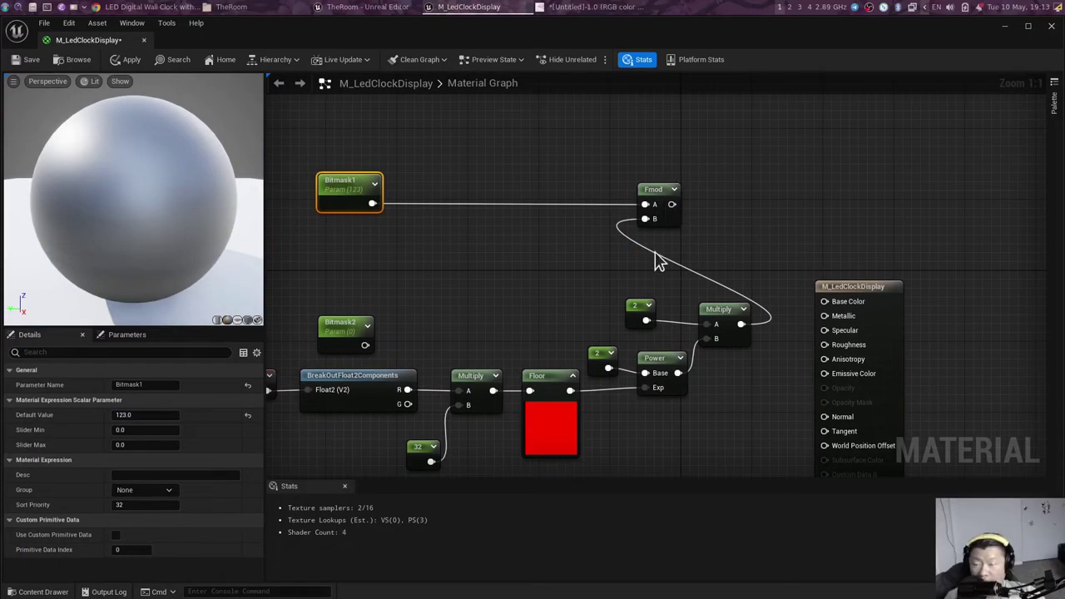
{"action": "left_click_drag", "start_coordinate": [868, 281], "coordinate": [973, 264]}
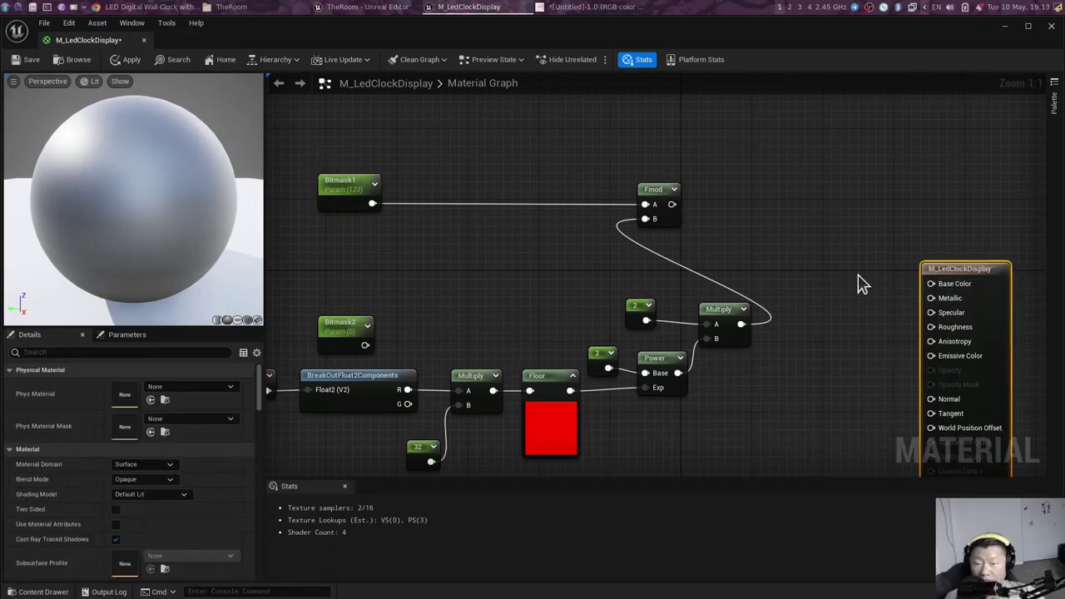
{"action": "right_click_drag", "start_coordinate": [860, 280], "coordinate": [766, 269]}
Step: Add an If node comparing Fmod (A) with Power (B), outputting constants 1 or 0 into Base Color
{"action": "left_click", "coordinate": [678, 209]}
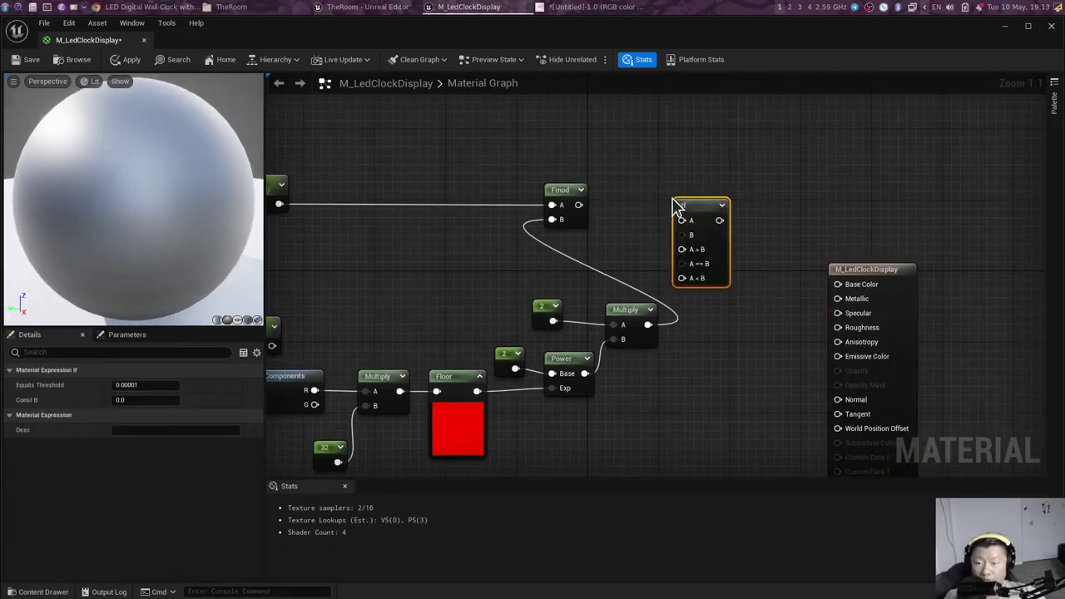
{"action": "left_click_drag", "start_coordinate": [697, 203], "coordinate": [698, 162]}
{"action": "left_click_drag", "start_coordinate": [578, 204], "coordinate": [685, 178]}
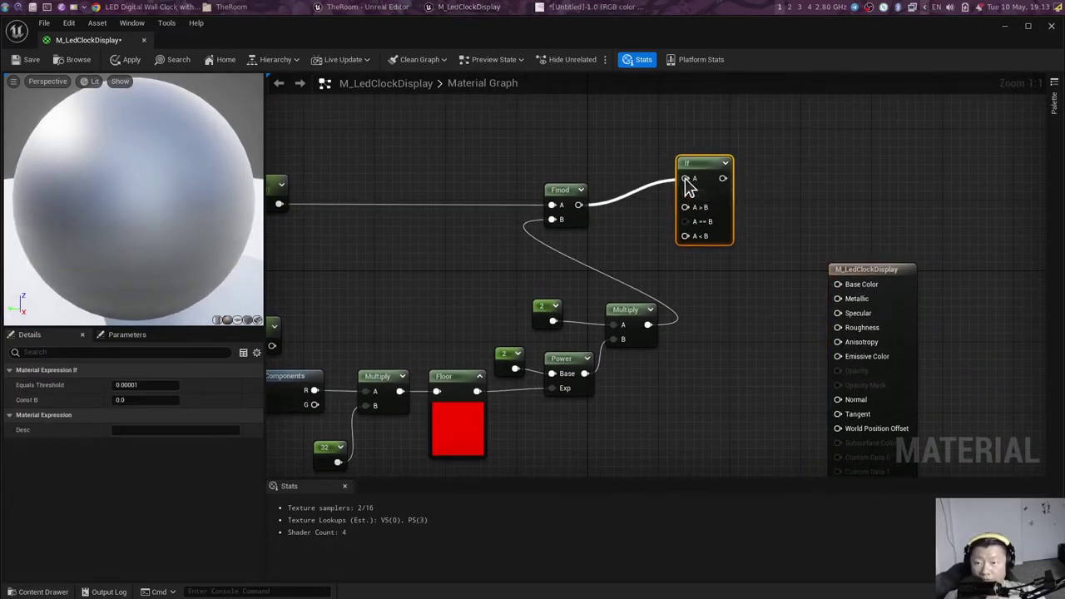
{"action": "mouse_move", "coordinate": [585, 374]}
{"action": "left_mouse_down"}
{"action": "mouse_move", "coordinate": [695, 193]}
{"action": "mouse_move", "coordinate": [763, 199]}
{"action": "left_mouse_up"}
{"action": "left_click", "coordinate": [698, 239]}
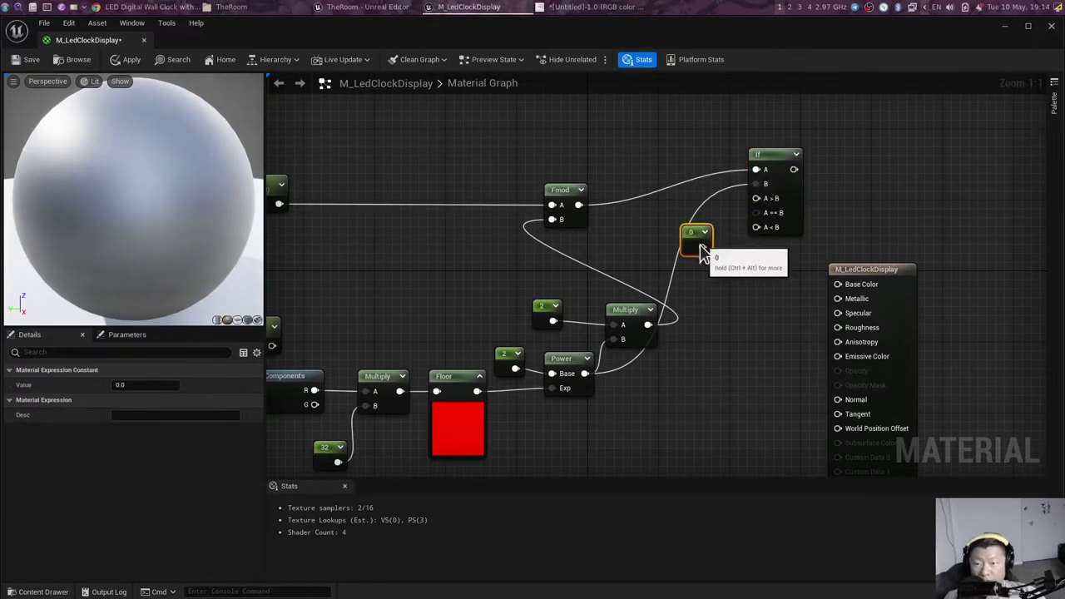
{"action": "left_click_drag", "start_coordinate": [702, 247], "coordinate": [755, 198]}
{"action": "left_click", "coordinate": [719, 300]}
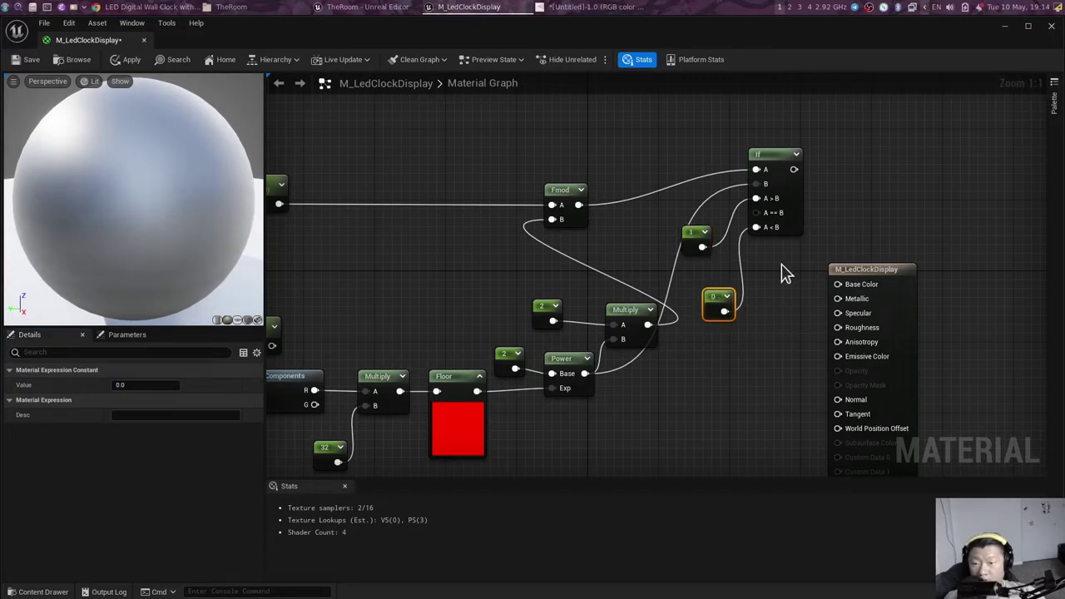
{"action": "left_click_drag", "start_coordinate": [794, 169], "coordinate": [836, 285]}
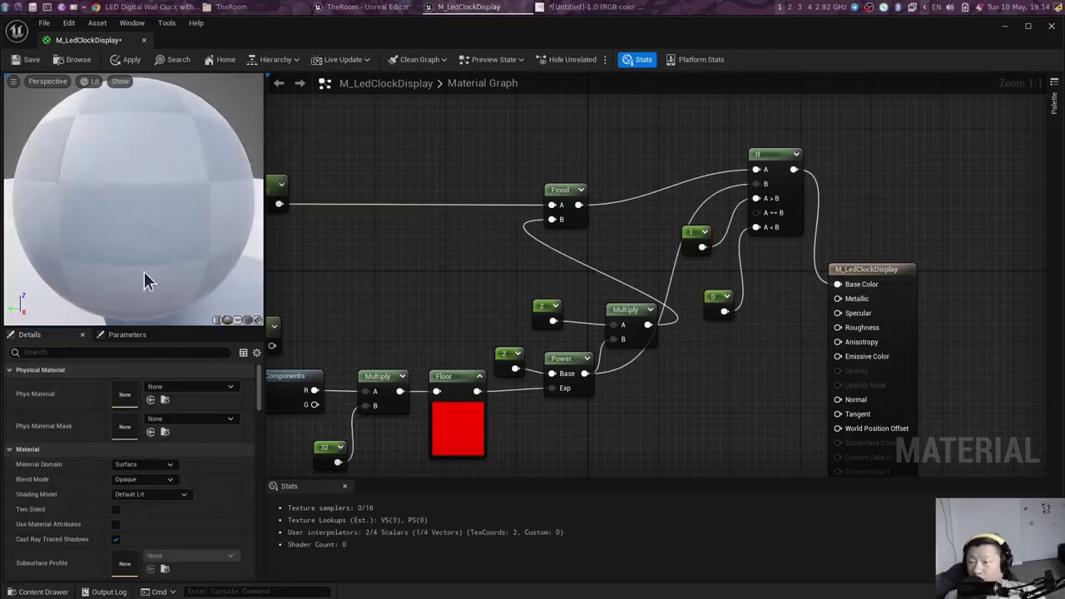
Step: Preview the material on a plane and tidy Bitmask1 and Multiply near the Fmod node
{"action": "left_click", "coordinate": [237, 321]}
{"action": "left_click_drag", "start_coordinate": [212, 287], "coordinate": [170, 246]}
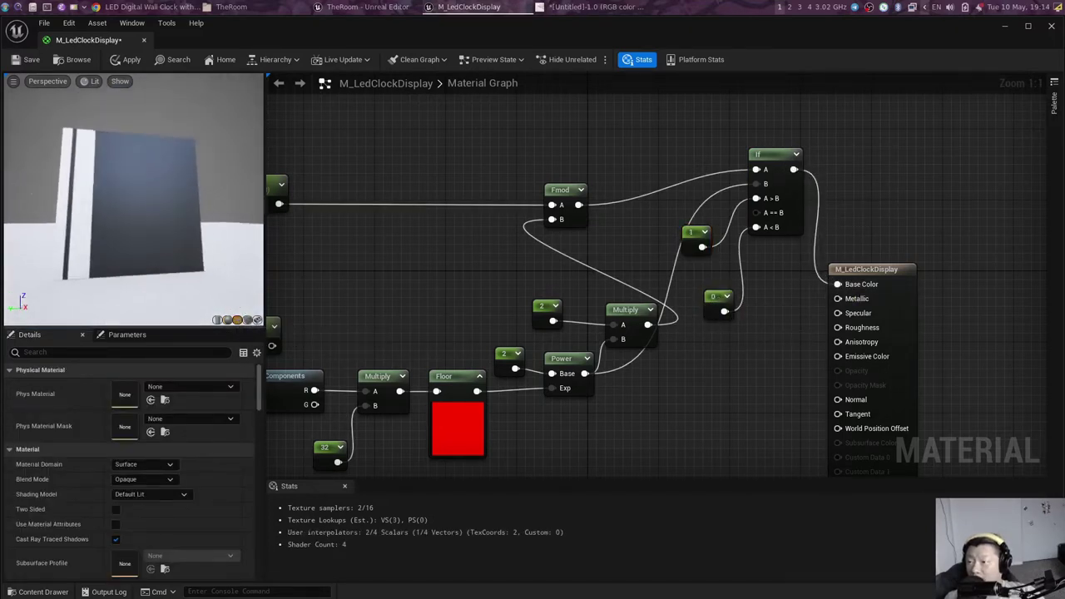
{"action": "right_click_drag", "start_coordinate": [626, 312], "coordinate": [756, 257]}
{"action": "left_click_drag", "start_coordinate": [756, 256], "coordinate": [744, 262]}
{"action": "right_click_drag", "start_coordinate": [580, 238], "coordinate": [590, 269]}
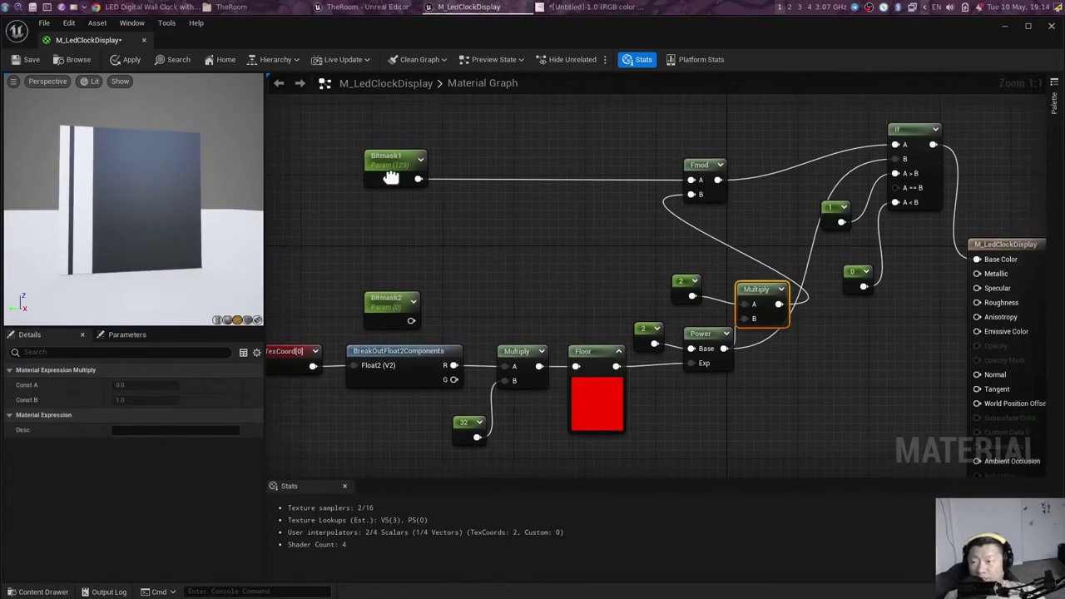
{"action": "left_click", "coordinate": [389, 150]}
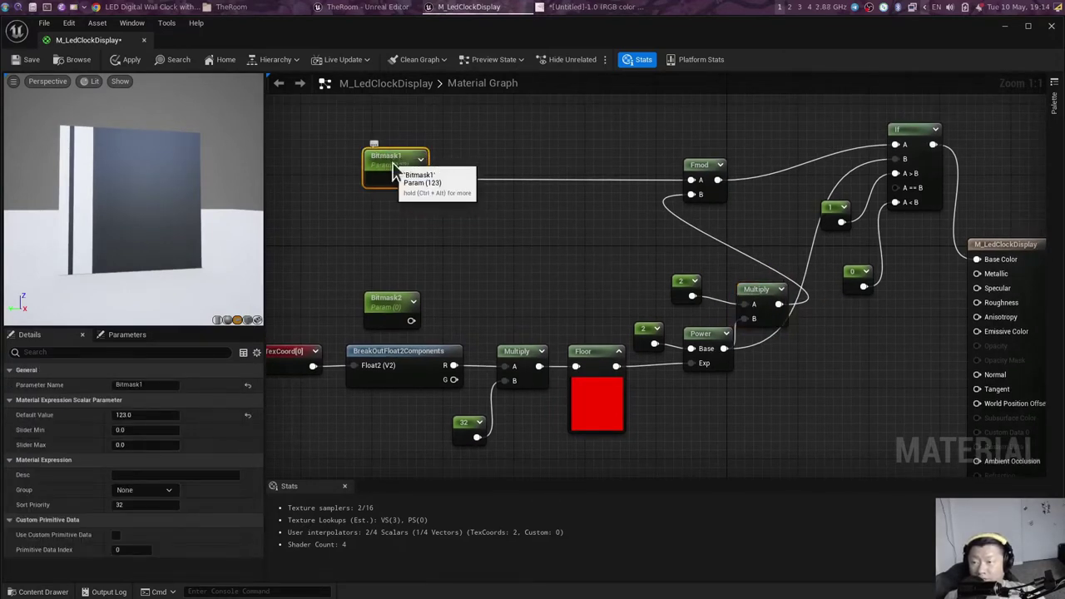
{"action": "left_click_drag", "start_coordinate": [389, 150], "coordinate": [433, 141]}
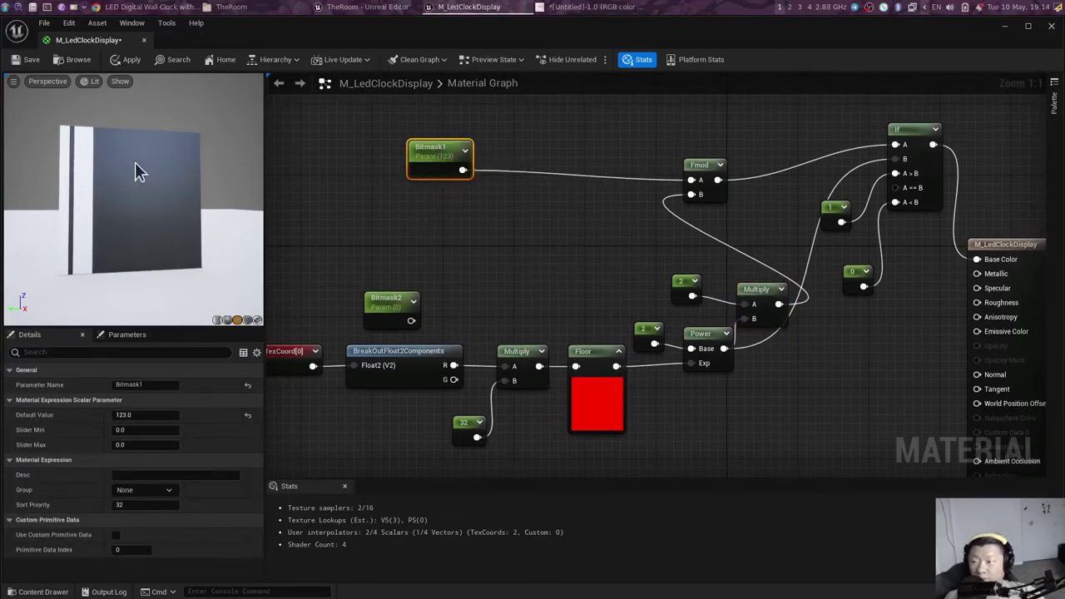
{"action": "left_click_drag", "start_coordinate": [453, 148], "coordinate": [472, 147]}
Step: Launch GNOME Calculator next to the material editor
{"action": "double_click", "coordinate": [490, 147]}
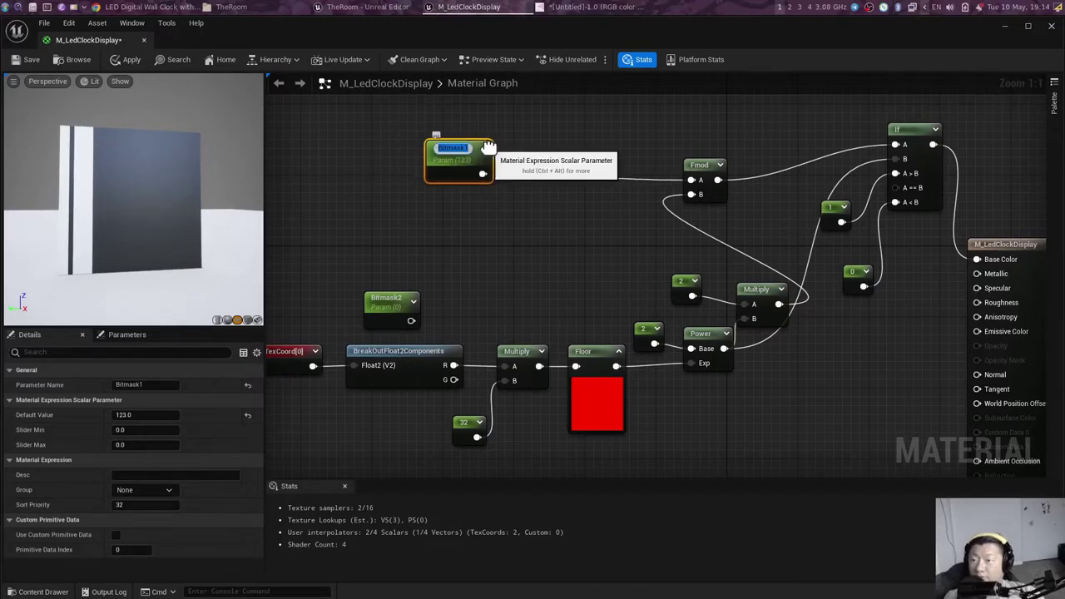
{"action": "key", "text": "super"}
{"action": "type", "text": "calc"}
{"action": "key", "text": "Return"}
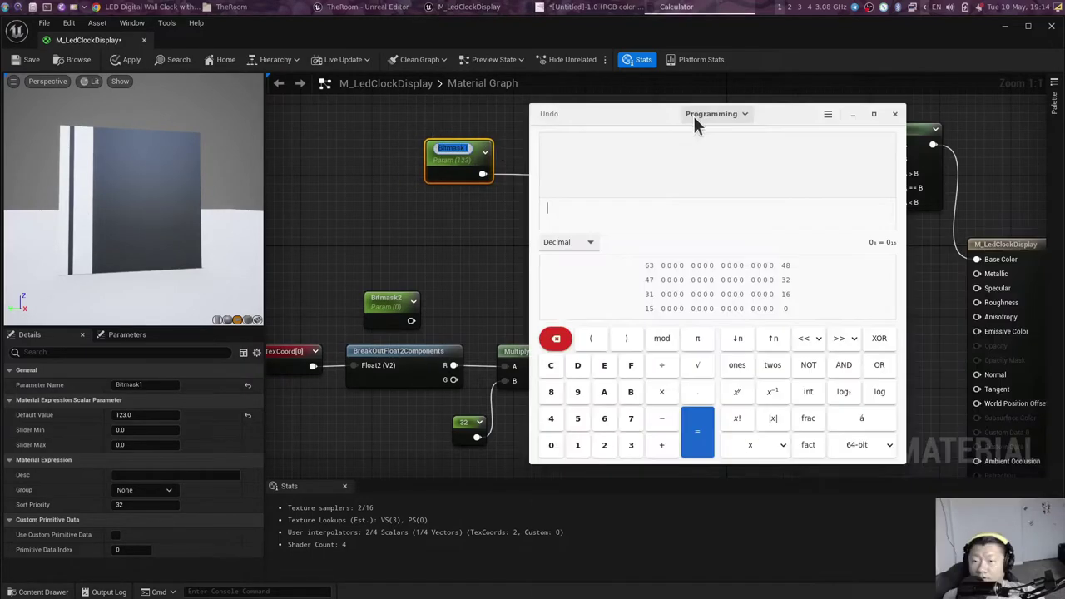
{"action": "left_click_drag", "start_coordinate": [695, 121], "coordinate": [701, 158]}
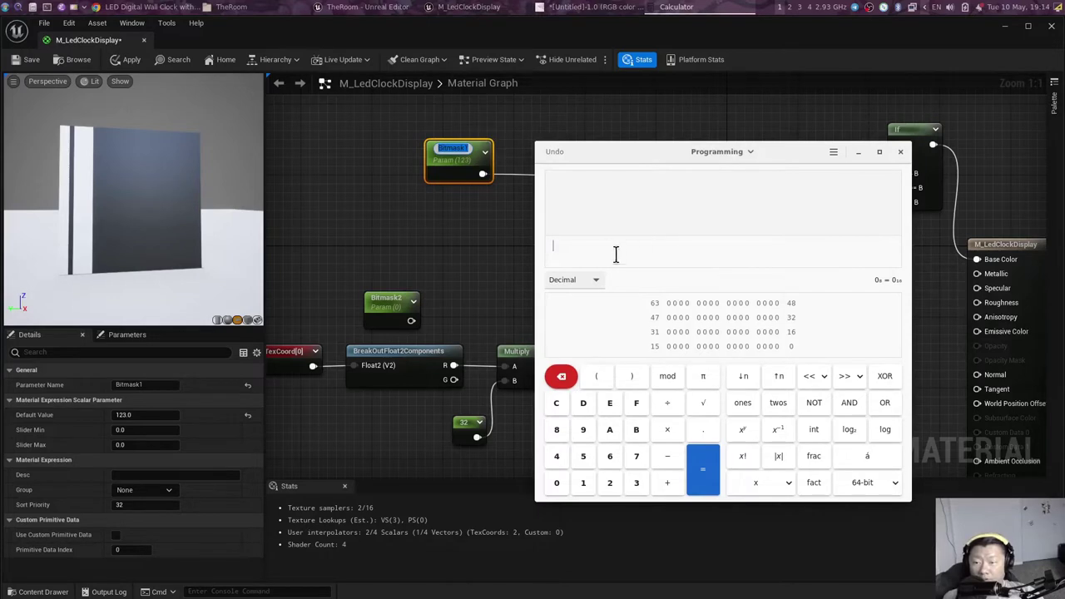
Step: Convert binary 101010 to decimal and set Bitmask1's default value to 42
{"action": "type", "text": "10101"}
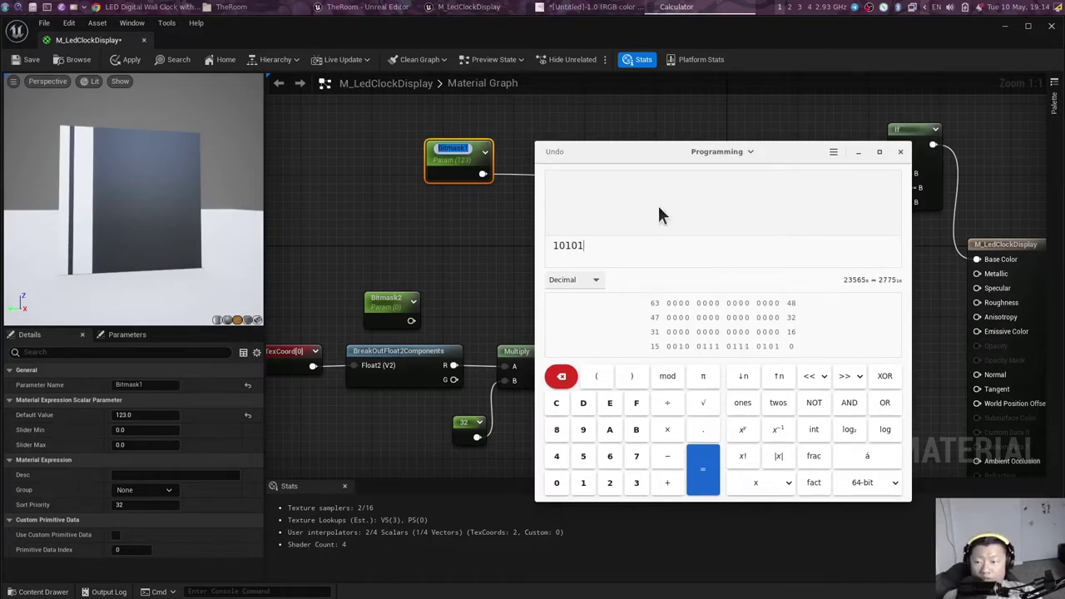
{"action": "type", "text": "0"}
{"action": "key", "text": "ctrl+a"}
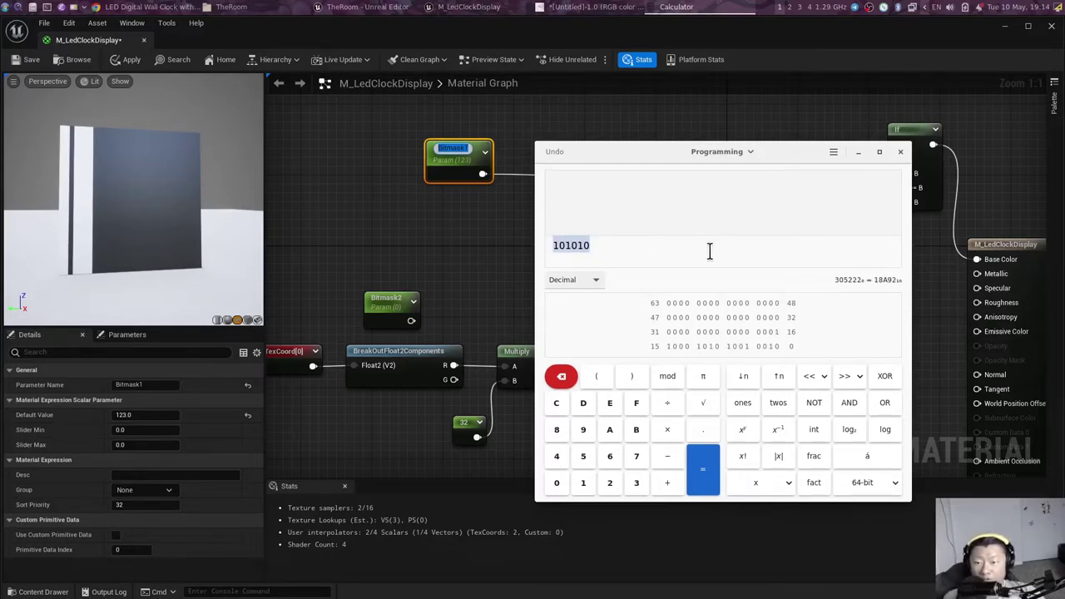
{"action": "left_click", "coordinate": [708, 250]}
{"action": "left_click", "coordinate": [593, 283]}
{"action": "left_click", "coordinate": [620, 248]}
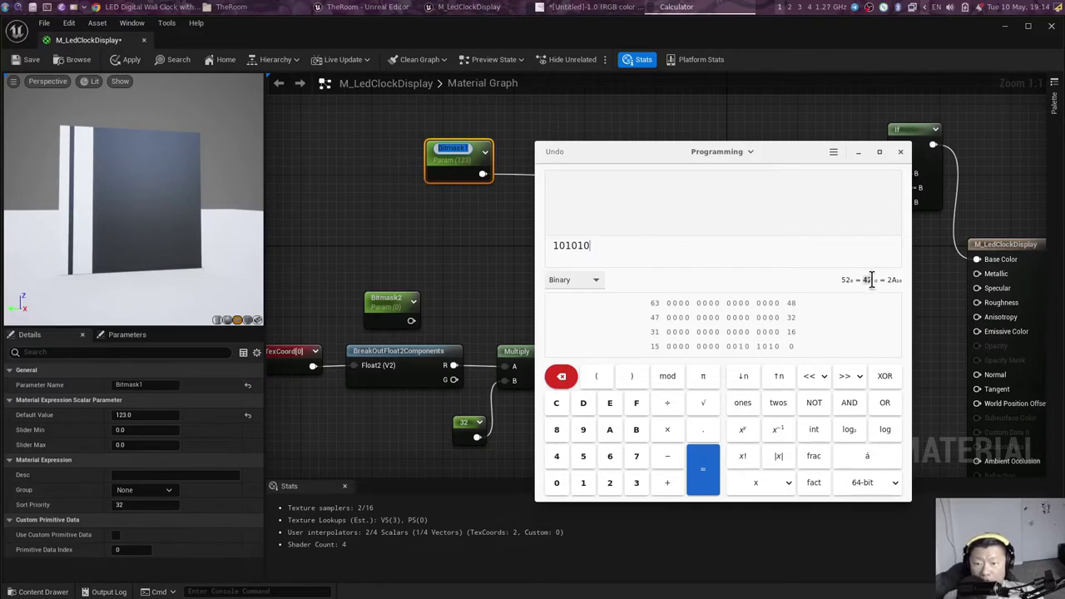
{"action": "left_click", "coordinate": [455, 163]}
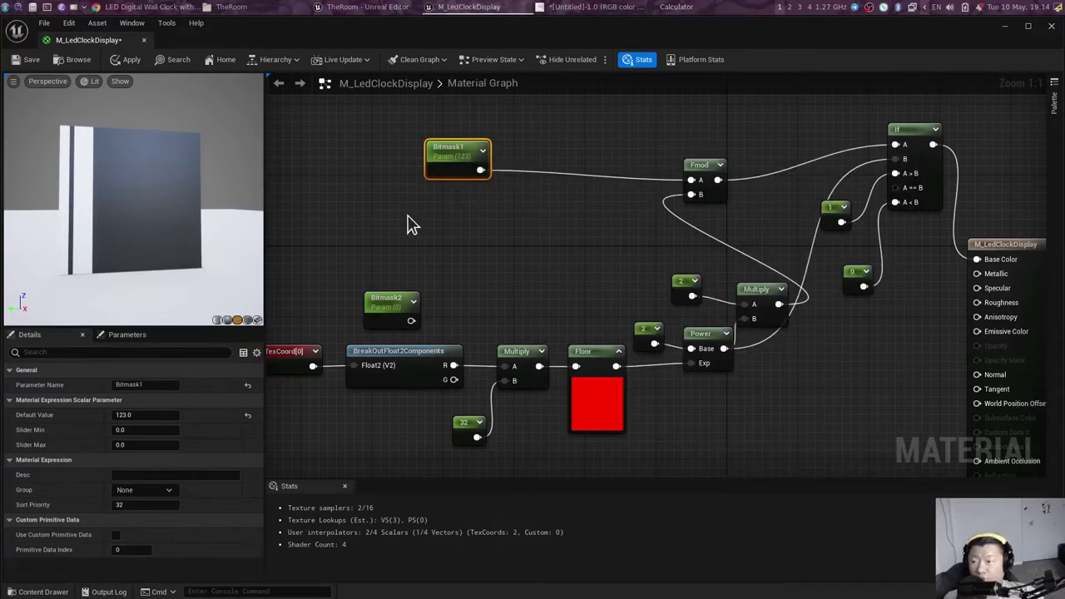
{"action": "left_click", "coordinate": [146, 415]}
{"action": "type", "text": "7"}
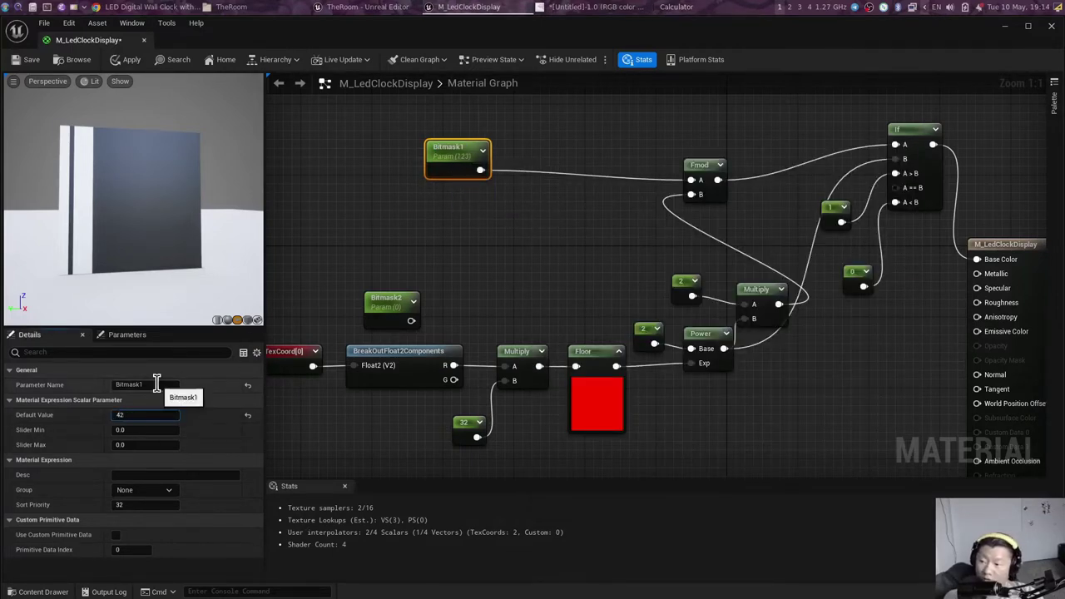
{"action": "key", "text": "Tab"}
Step: Lengthen the binary entry and set Bitmask1's default value to 343
{"action": "key", "text": "alt+Tab"}
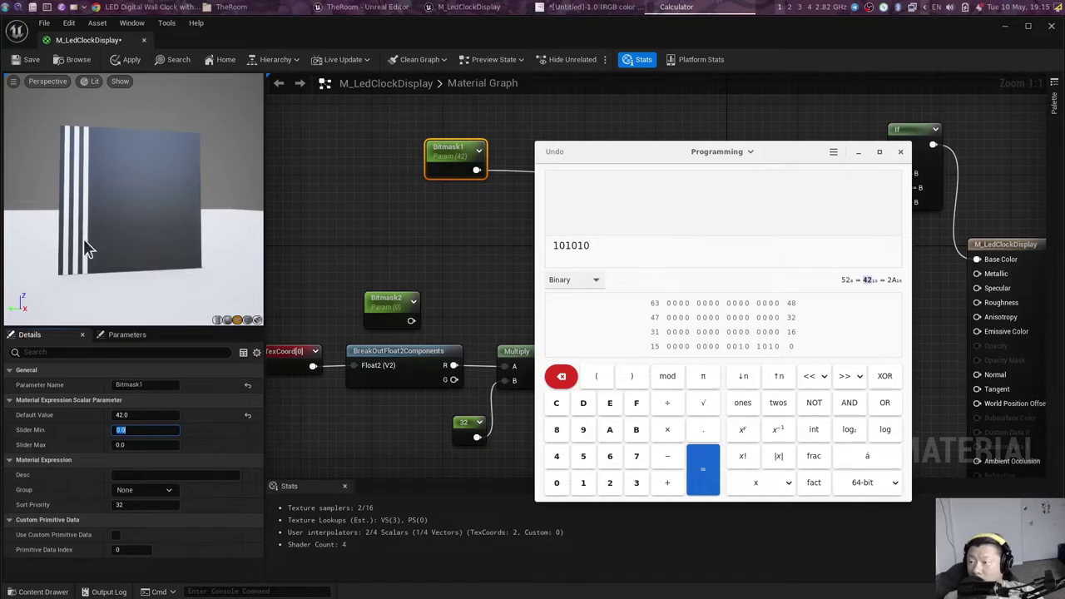
{"action": "left_click_drag", "start_coordinate": [665, 253], "coordinate": [654, 313], "text": "alt"}
{"action": "type", "text": "111"}
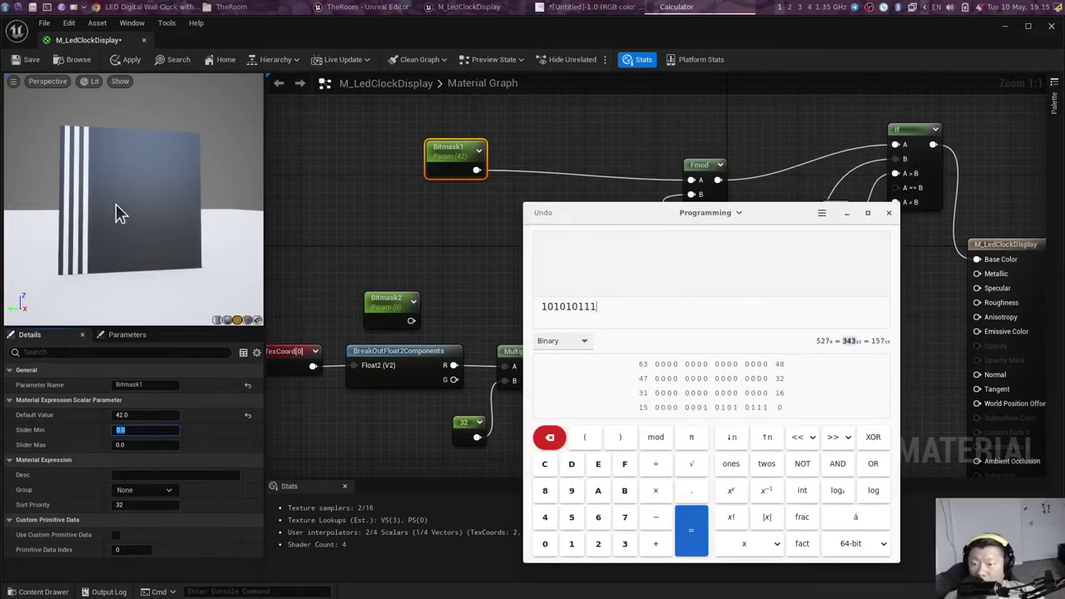
{"action": "left_click", "coordinate": [153, 415]}
{"action": "type", "text": "343"}
{"action": "key", "text": "Return"}
{"action": "key", "text": "alt+Tab"}
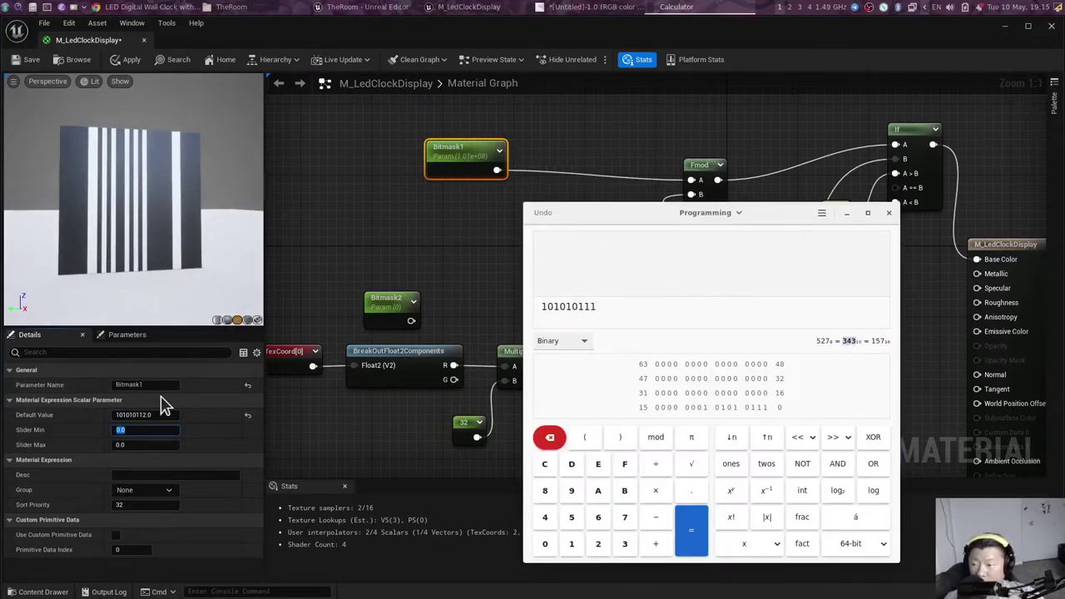
Step: Extend the binary pattern and paste its decimal value 3927 into Bitmask1
{"action": "key", "text": "alt+Tab"}
{"action": "key", "text": "alt+Tab"}
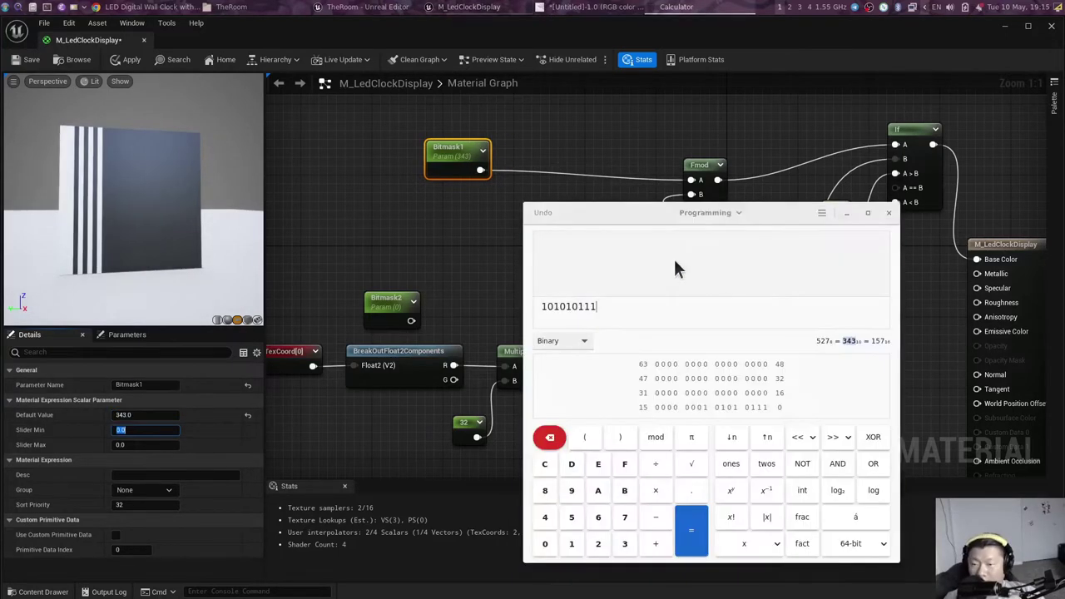
{"action": "left_click", "coordinate": [544, 307]}
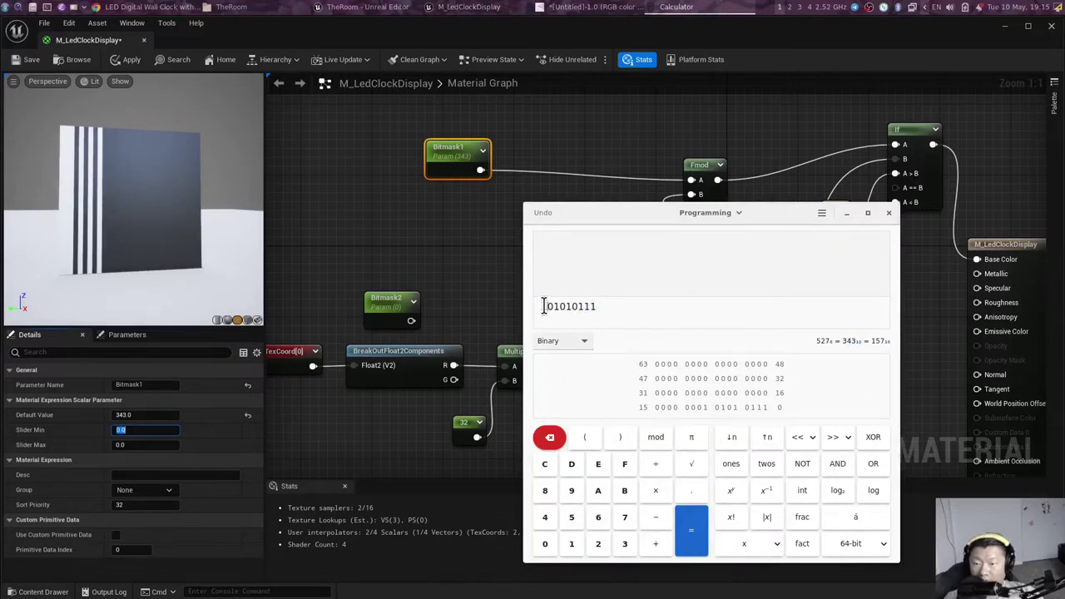
{"action": "left_click_drag", "start_coordinate": [544, 306], "coordinate": [604, 311]}
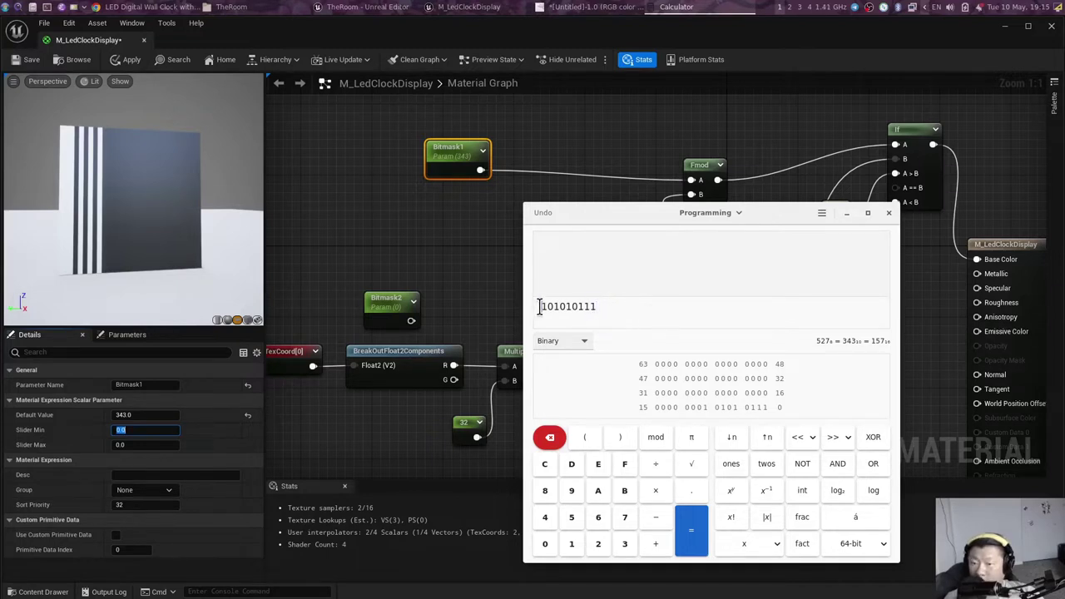
{"action": "type", "text": "111"}
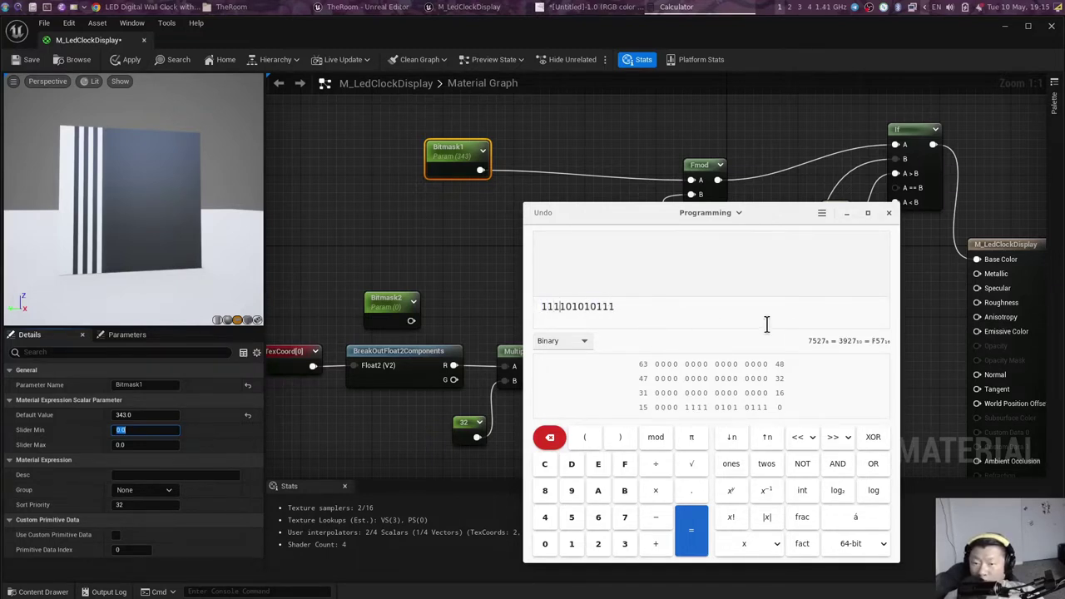
{"action": "double_click", "coordinate": [847, 341]}
{"action": "right_click", "coordinate": [851, 341]}
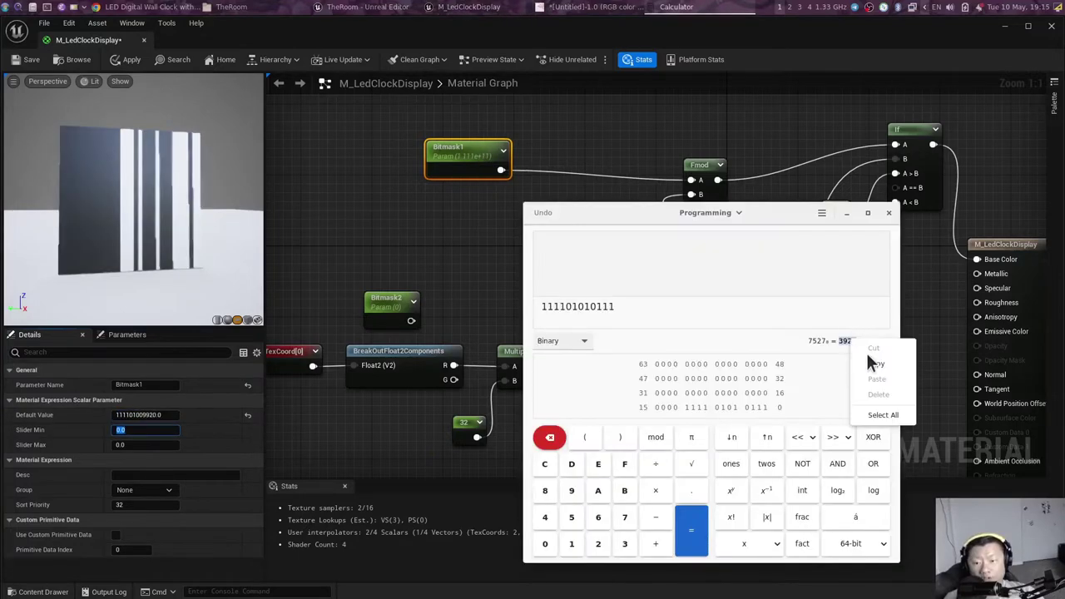
{"action": "left_click", "coordinate": [870, 366]}
{"action": "left_click", "coordinate": [167, 415]}
{"action": "type", "text": "3927"}
{"action": "key", "text": "Return"}
{"action": "right_click_drag", "start_coordinate": [757, 256], "coordinate": [702, 244]}
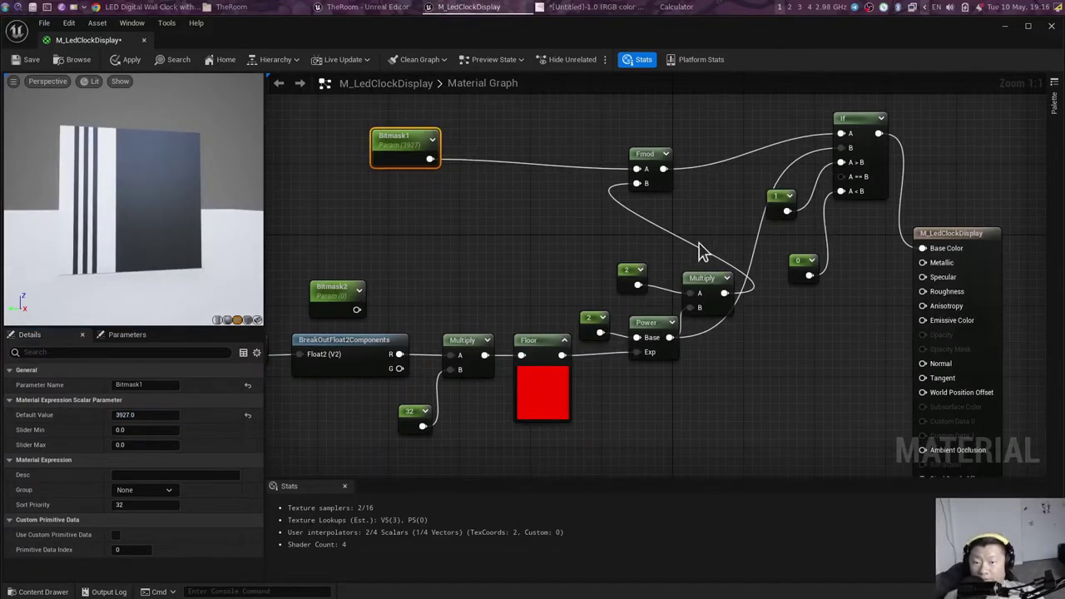
{"action": "right_click_drag", "start_coordinate": [538, 229], "coordinate": [616, 221]}
{"action": "right_click_drag", "start_coordinate": [576, 249], "coordinate": [594, 257]}
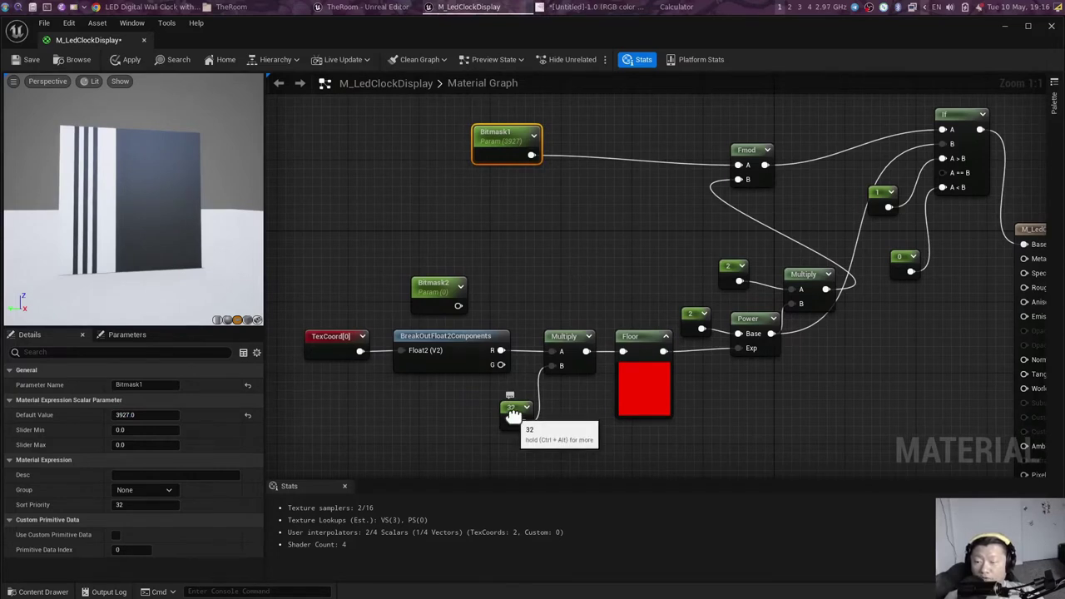
{"action": "key", "text": "alt+Tab"}
{"action": "double_click", "coordinate": [603, 305]}
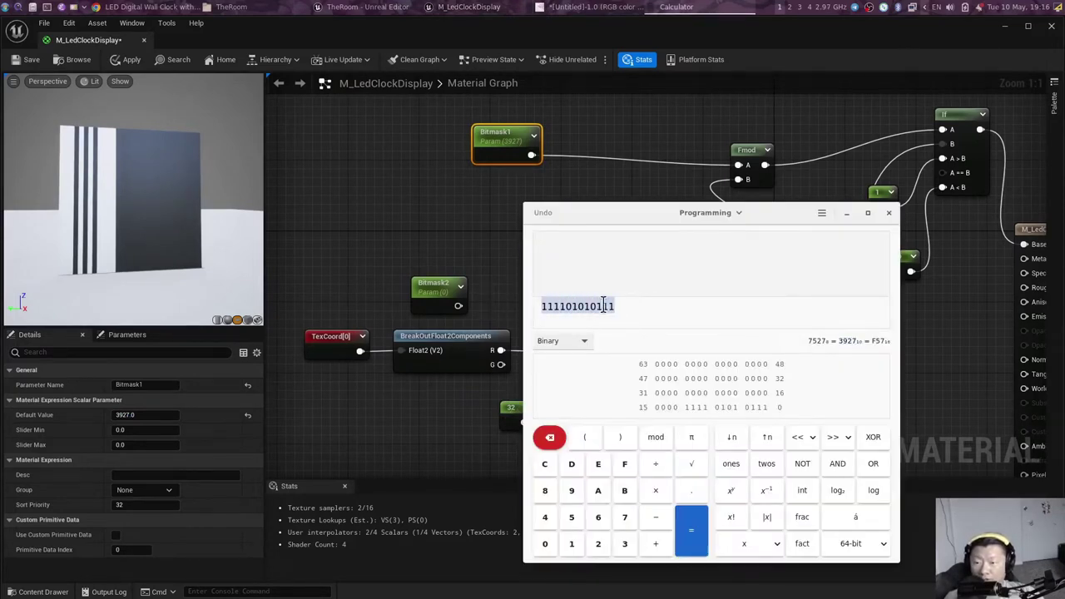
{"action": "type", "text": "101"}
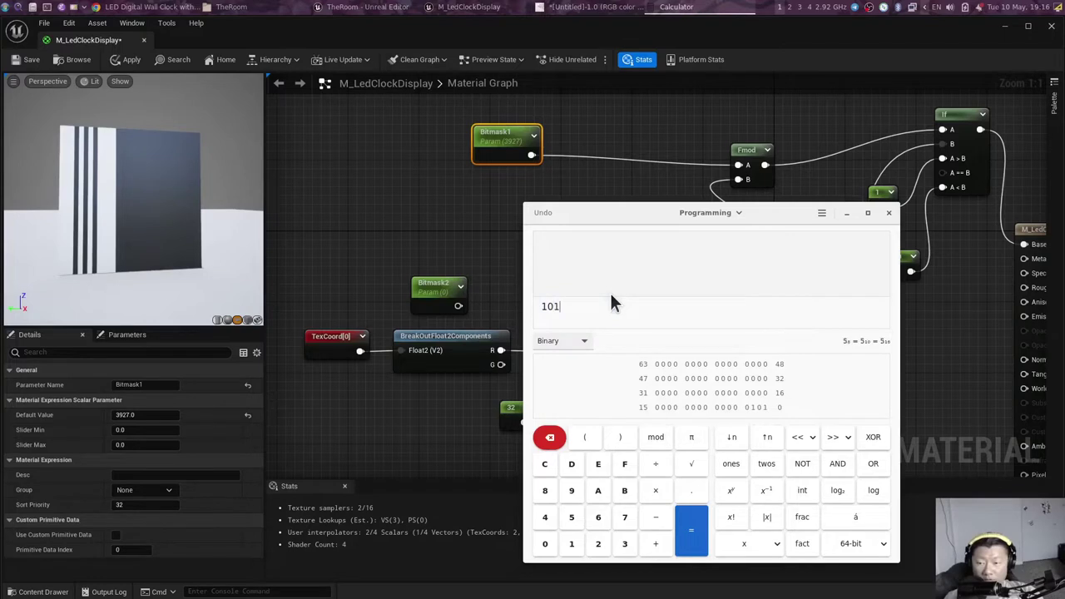
{"action": "type", "text": "010101"}
{"action": "type", "text": "010101010"}
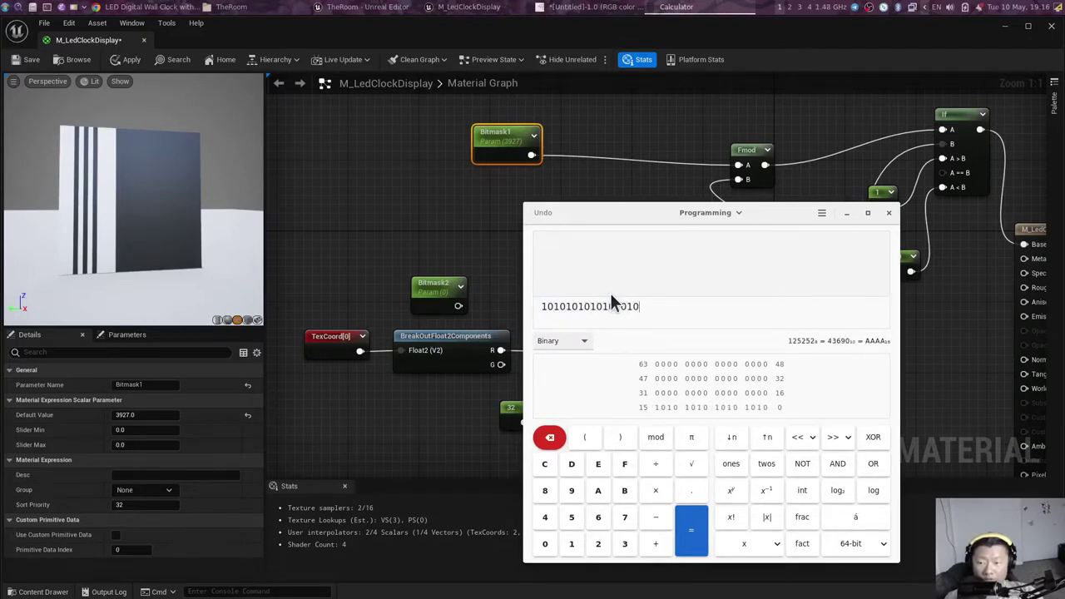
{"action": "type", "text": "10"}
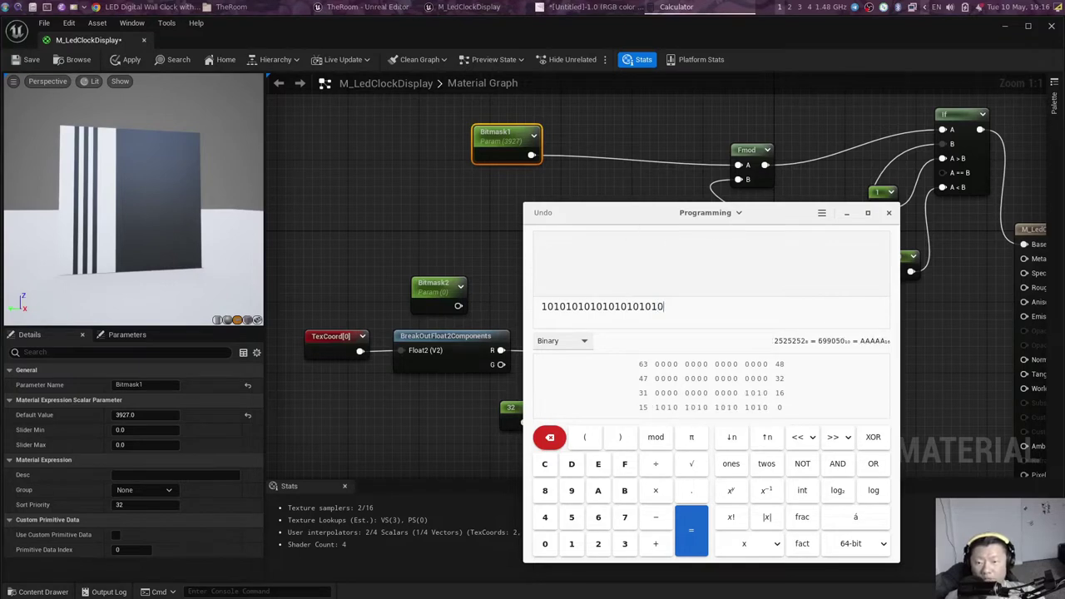
{"action": "left_click_drag", "start_coordinate": [819, 340], "coordinate": [849, 340]}
{"action": "key", "text": "ctrl+c"}
{"action": "key", "text": "alt+Tab"}
{"action": "key", "text": "ctrl+v"}
{"action": "key", "text": "Return"}
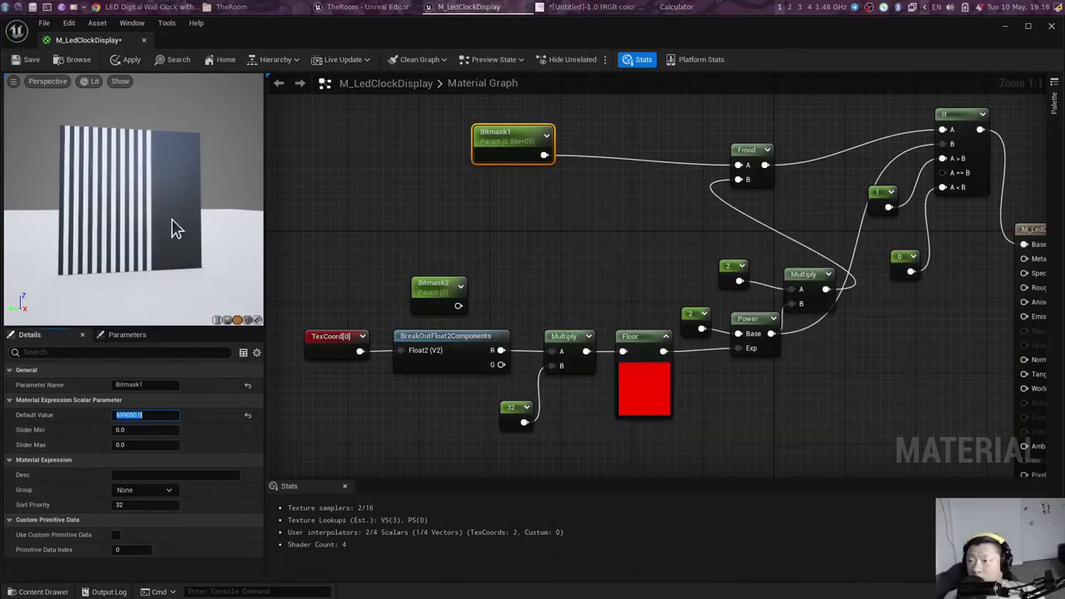
{"action": "key", "text": "Tab"}
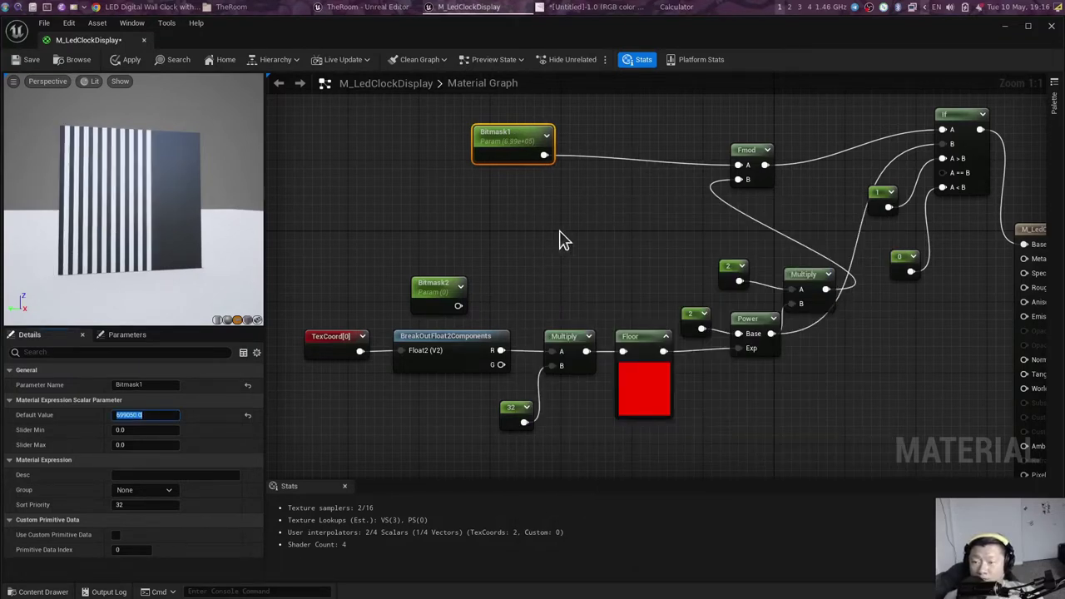
Step: Lengthen the alternating pattern and apply its decimal value 5592405 to Bitmask1
{"action": "key", "text": "alt+Tab"}
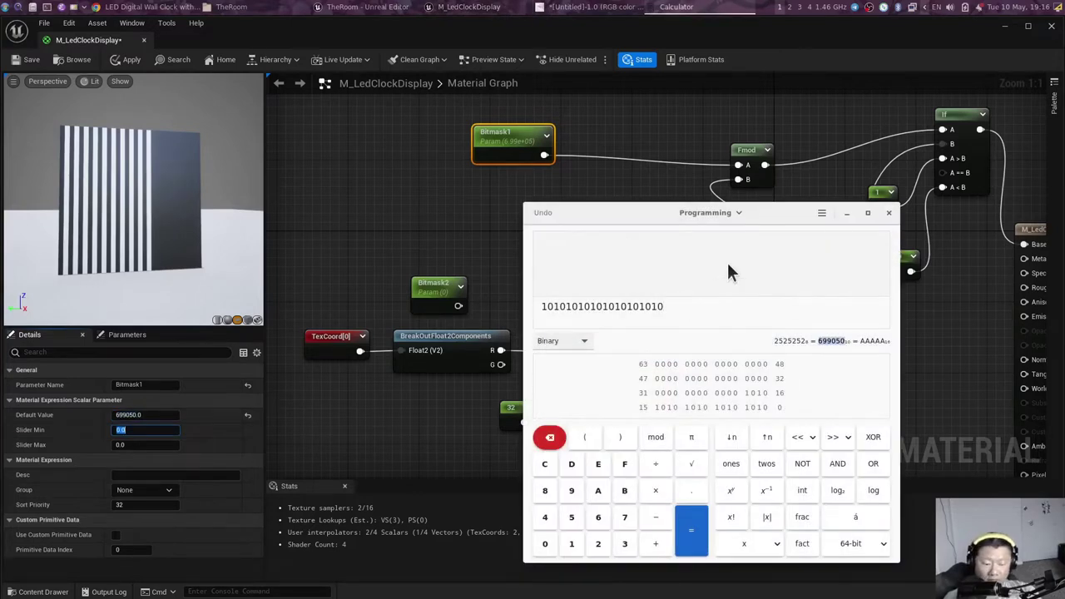
{"action": "type", "text": "101"}
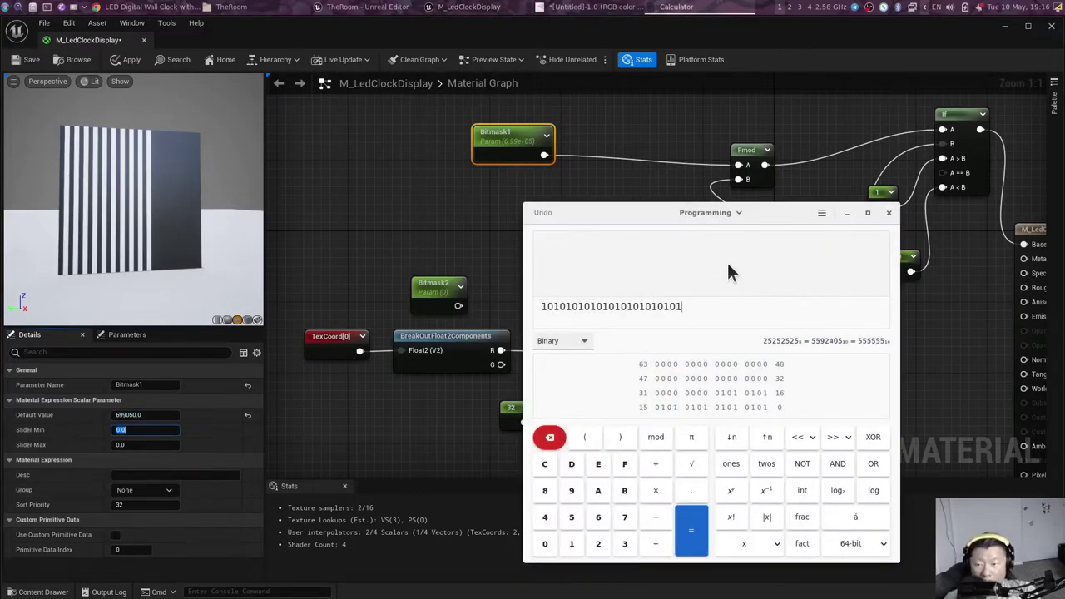
{"action": "key", "text": "Return"}
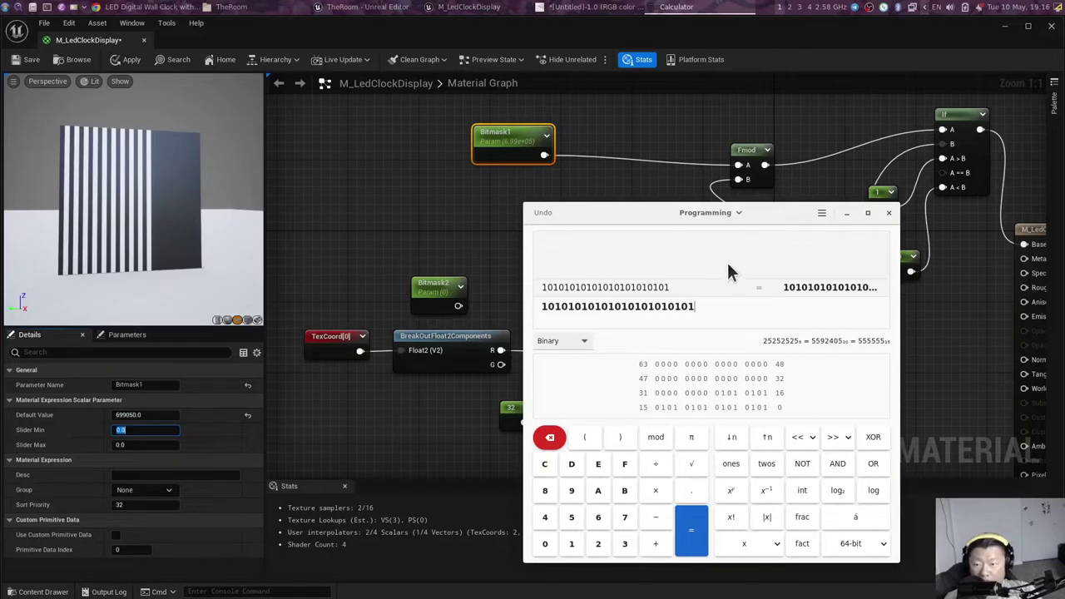
{"action": "key", "text": "alt+Tab"}
{"action": "key", "text": "shift+Tab"}
{"action": "key", "text": "ctrl+v"}
{"action": "key", "text": "Return"}
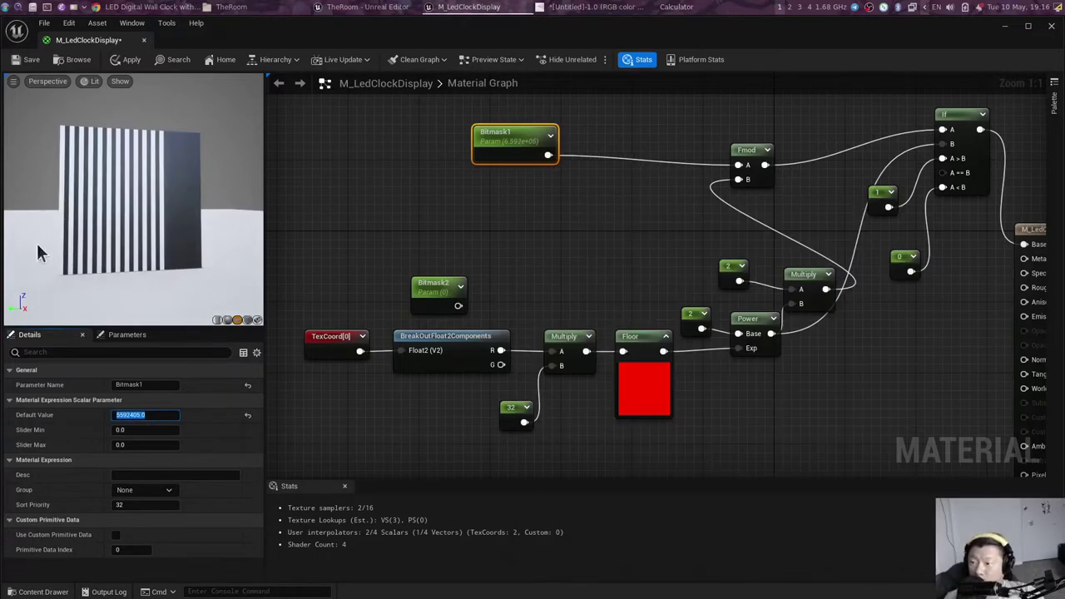
{"action": "key", "text": "alt+Tab"}
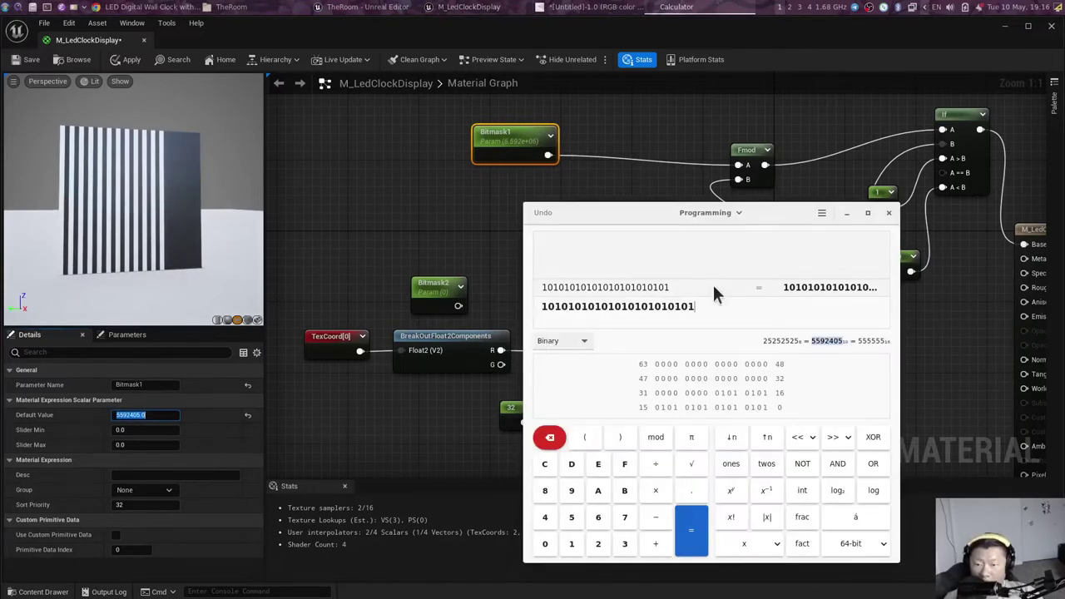
{"action": "key", "text": "Escape"}
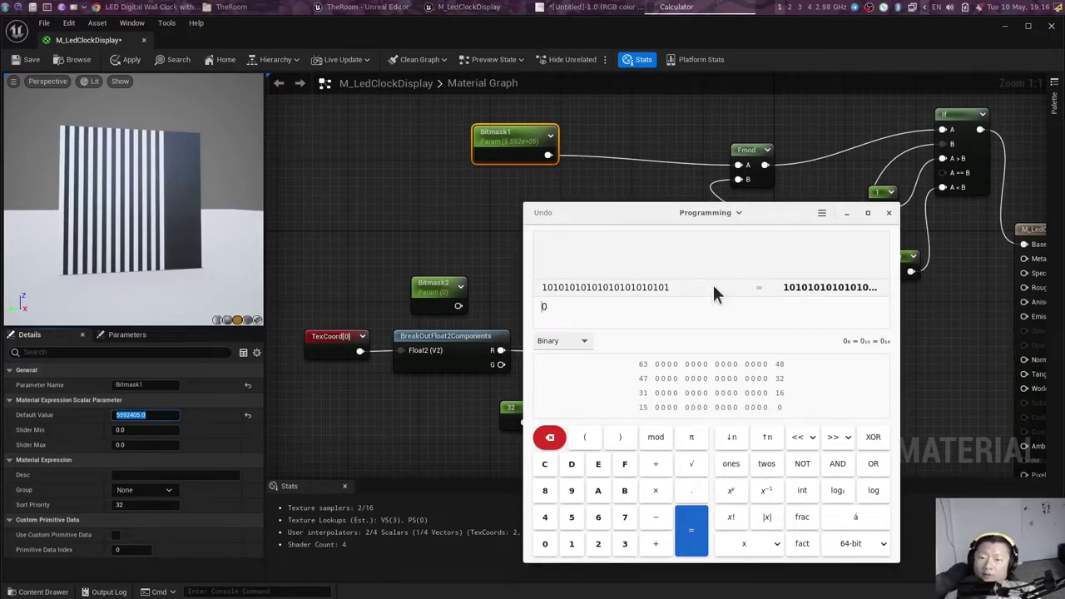
{"action": "type", "text": "101"}
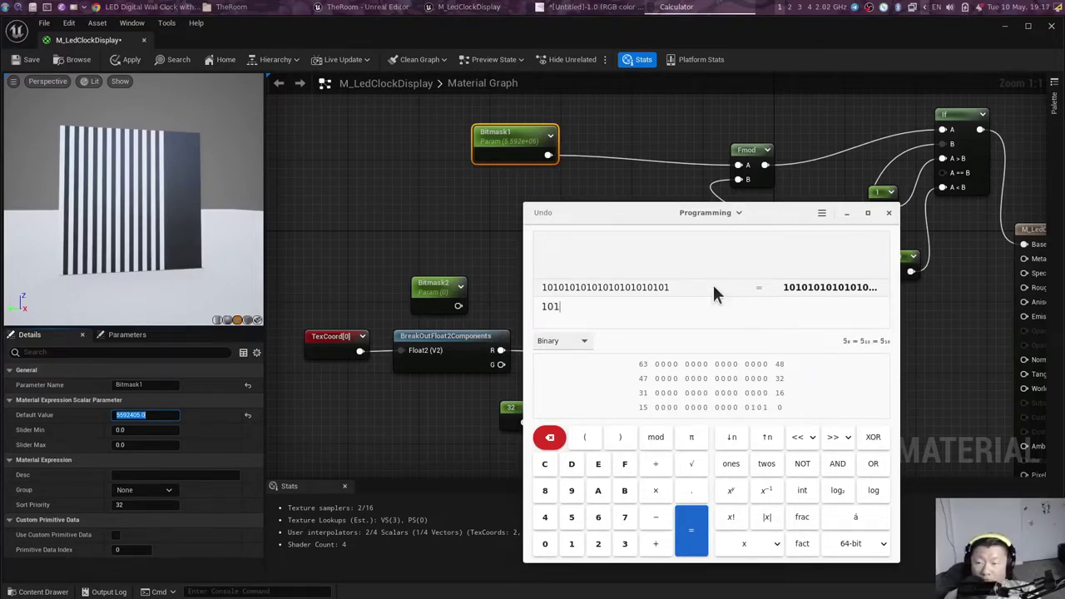
{"action": "type", "text": "010101"}
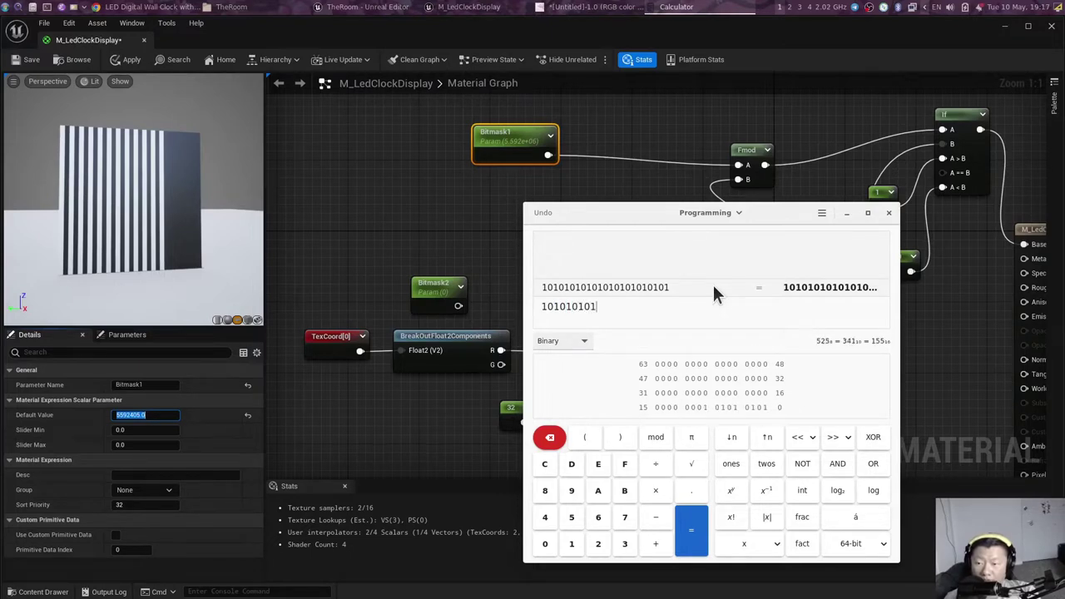
{"action": "type", "text": "0101010"}
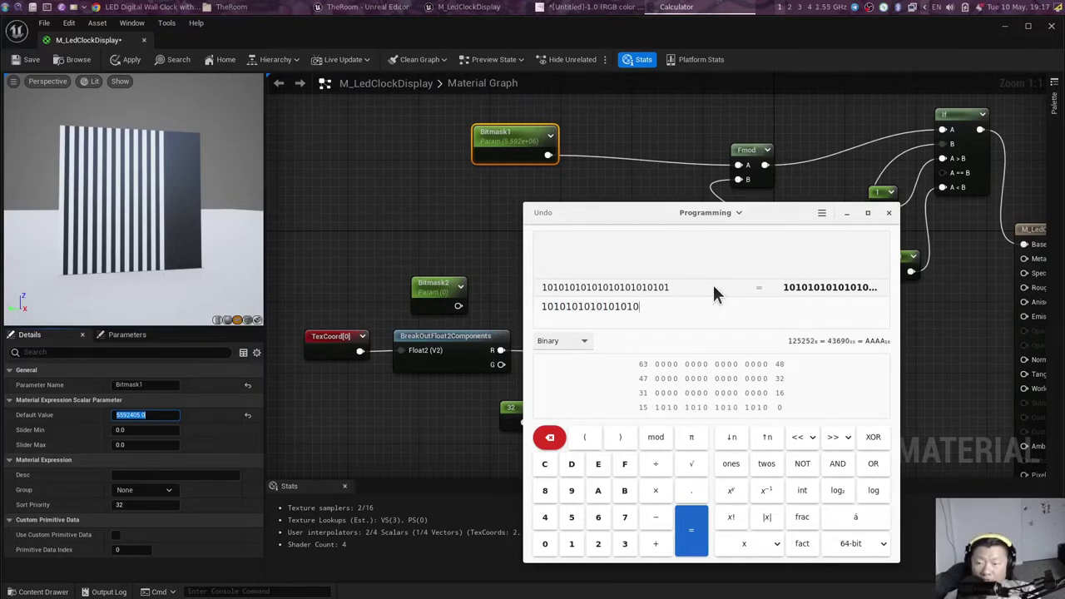
{"action": "type", "text": "1010101"}
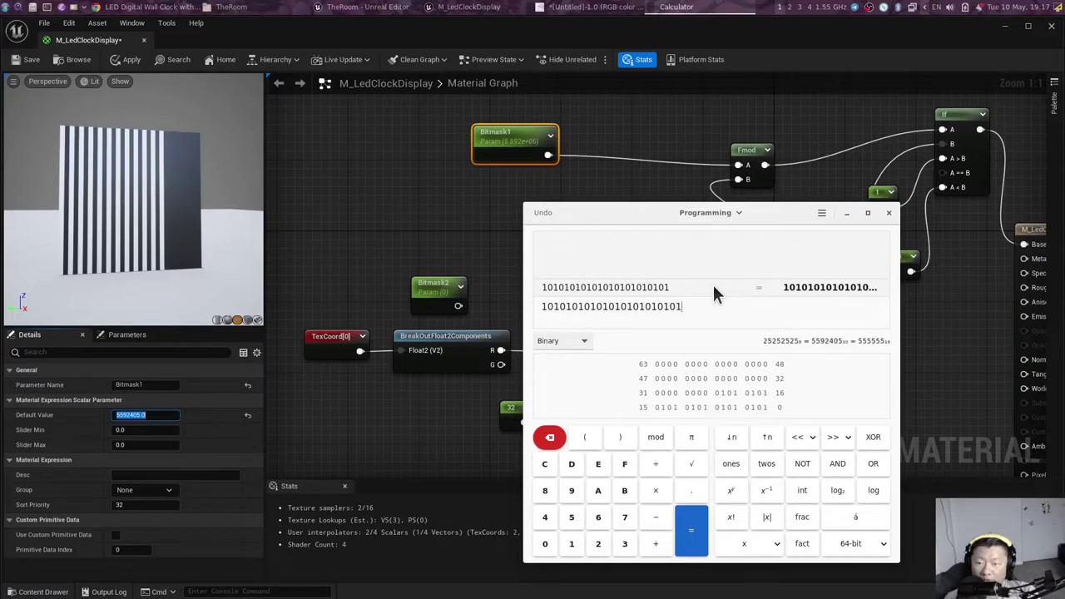
{"action": "type", "text": "0"}
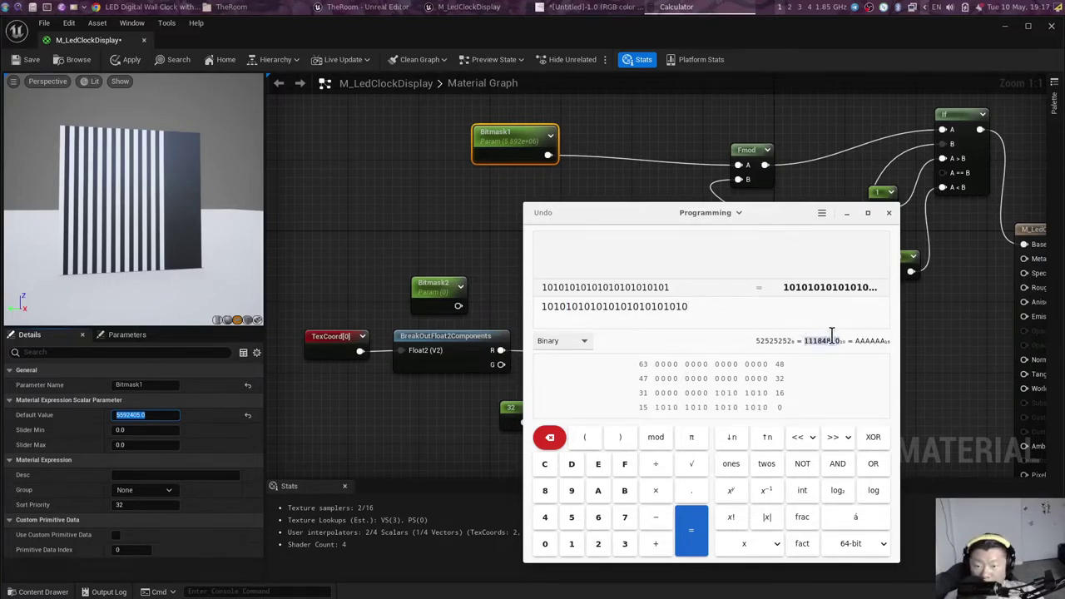
{"action": "key", "text": "alt+Tab"}
{"action": "key", "text": "ctrl+v"}
{"action": "key", "text": "Return"}
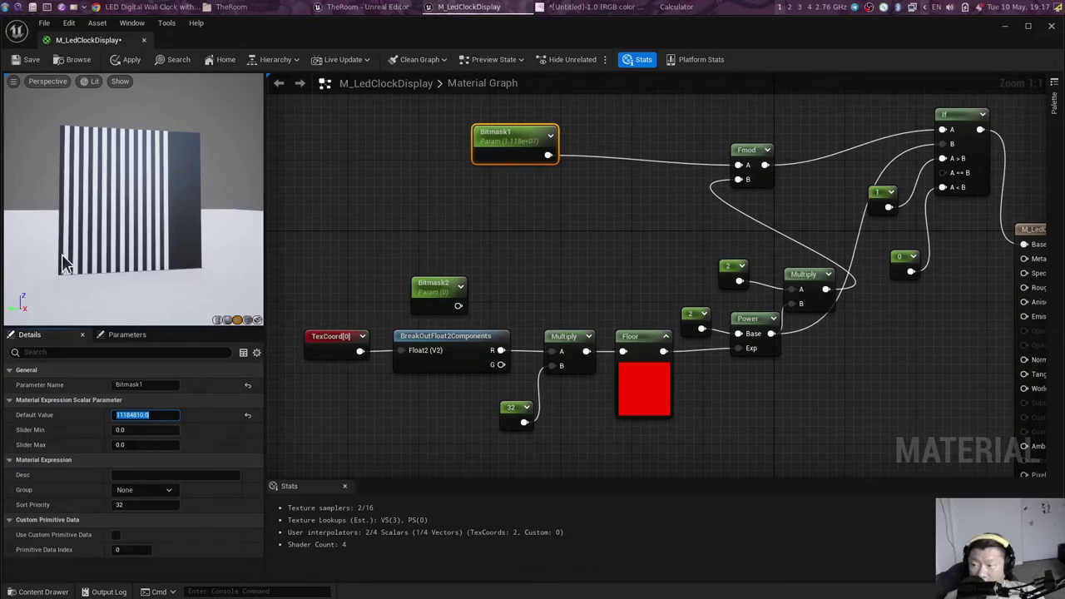
{"action": "key", "text": "alt+Tab"}
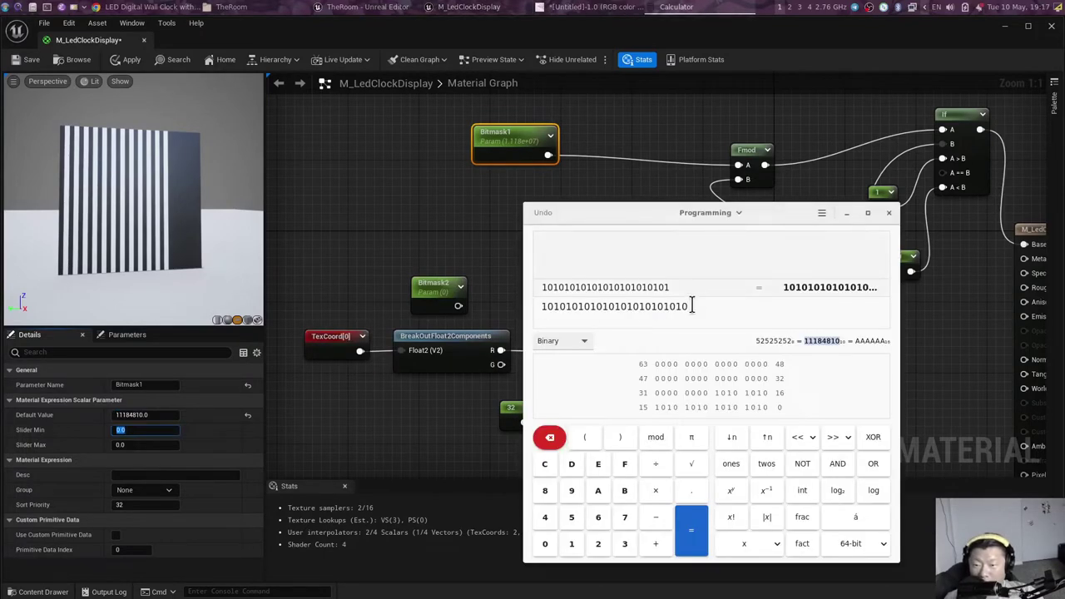
{"action": "key", "text": "alt+Tab"}
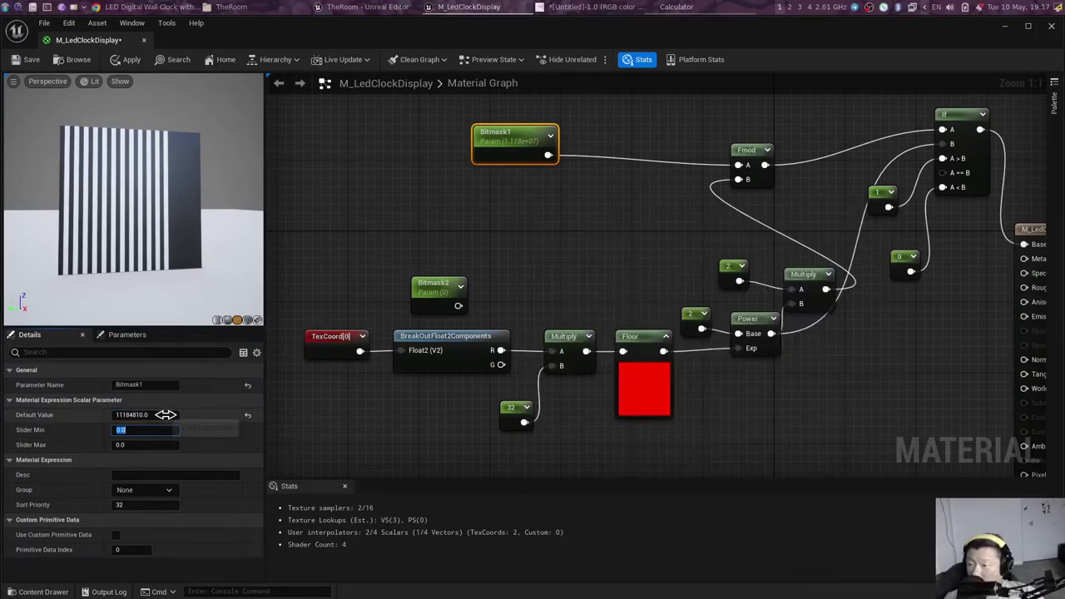
{"action": "left_click", "coordinate": [166, 414]}
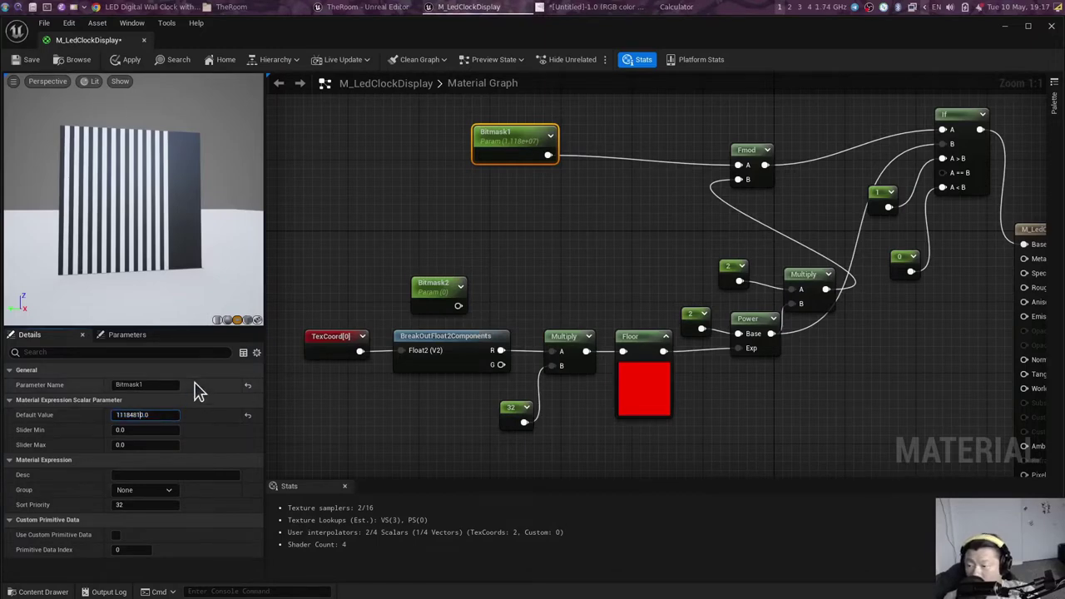
{"action": "key", "text": "Tab"}
Step: Change the pattern's last binary digits to 01, discarding a stray paste into Bitmask1
{"action": "key", "text": "alt+Tab"}
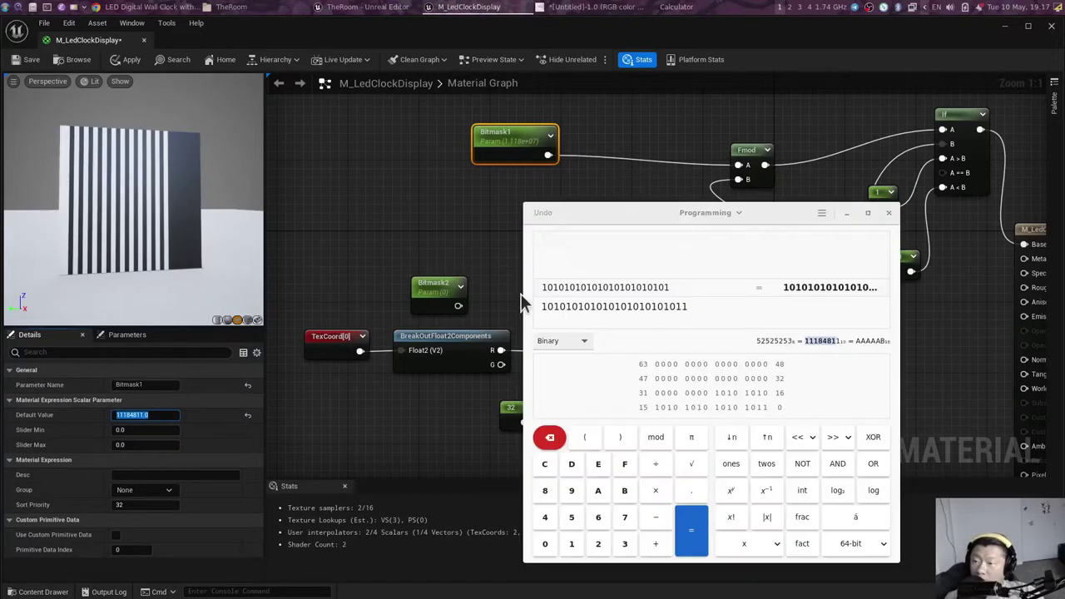
{"action": "key", "text": "BackSpace"}
{"action": "type", "text": "01"}
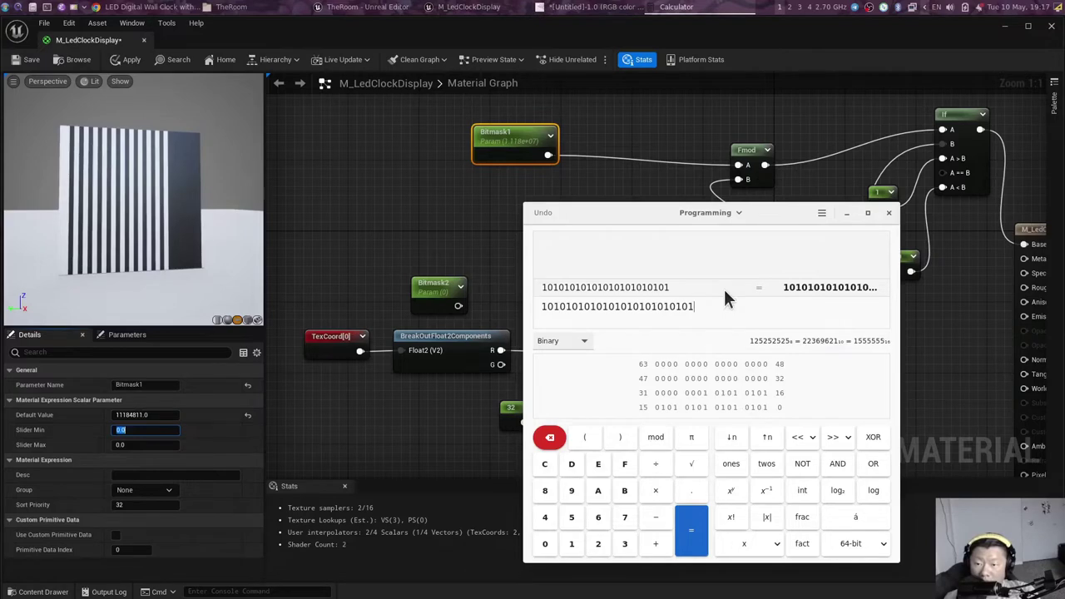
{"action": "left_click", "coordinate": [158, 415]}
{"action": "key", "text": "ctrl+v"}
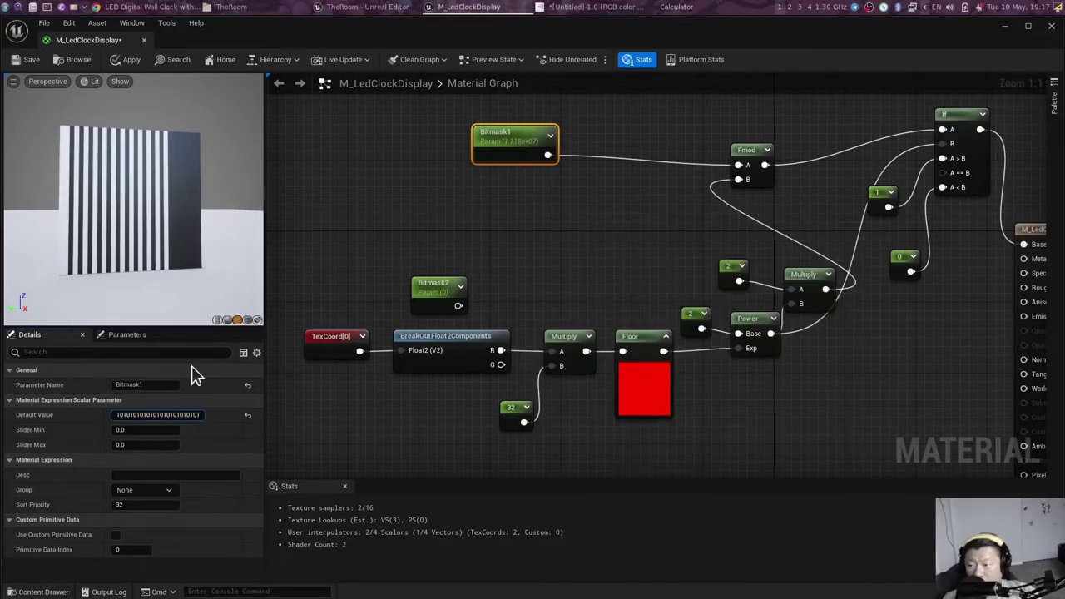
{"action": "key", "text": "Tab"}
Step: Copy the new decimal result and set Bitmask1's default value to 22369620
{"action": "key", "text": "alt+Tab"}
{"action": "double_click", "coordinate": [820, 341]}
{"action": "right_click", "coordinate": [828, 341]}
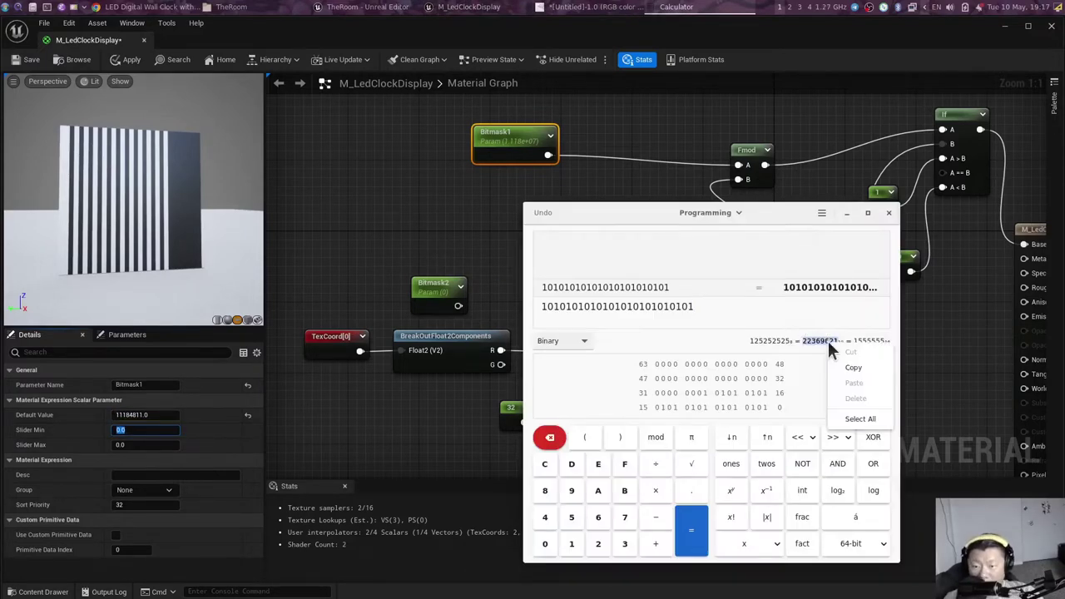
{"action": "left_click", "coordinate": [852, 368]}
{"action": "left_click", "coordinate": [145, 415]}
{"action": "key", "text": "ctrl+v"}
{"action": "key", "text": "Return"}
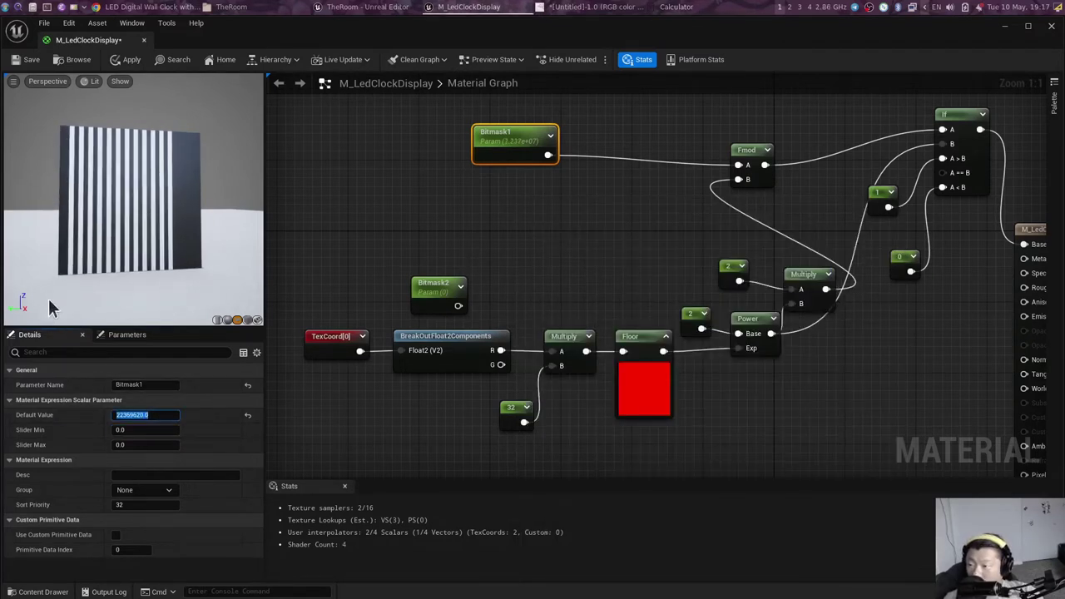
{"action": "key", "text": "Tab"}
{"action": "key", "text": "alt+Tab"}
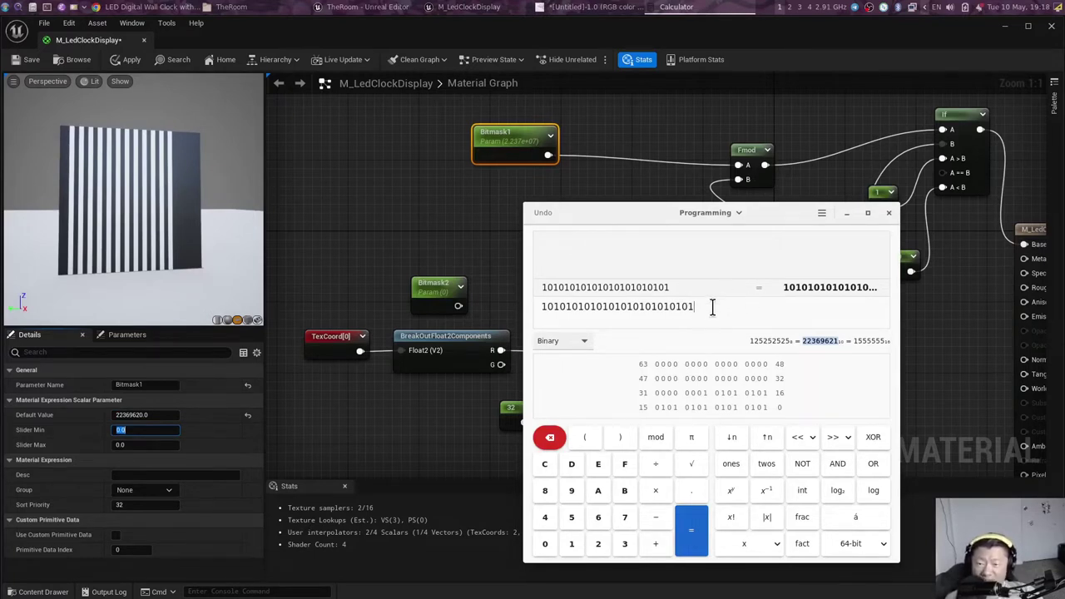
{"action": "left_click_drag", "start_coordinate": [712, 307], "coordinate": [727, 303]}
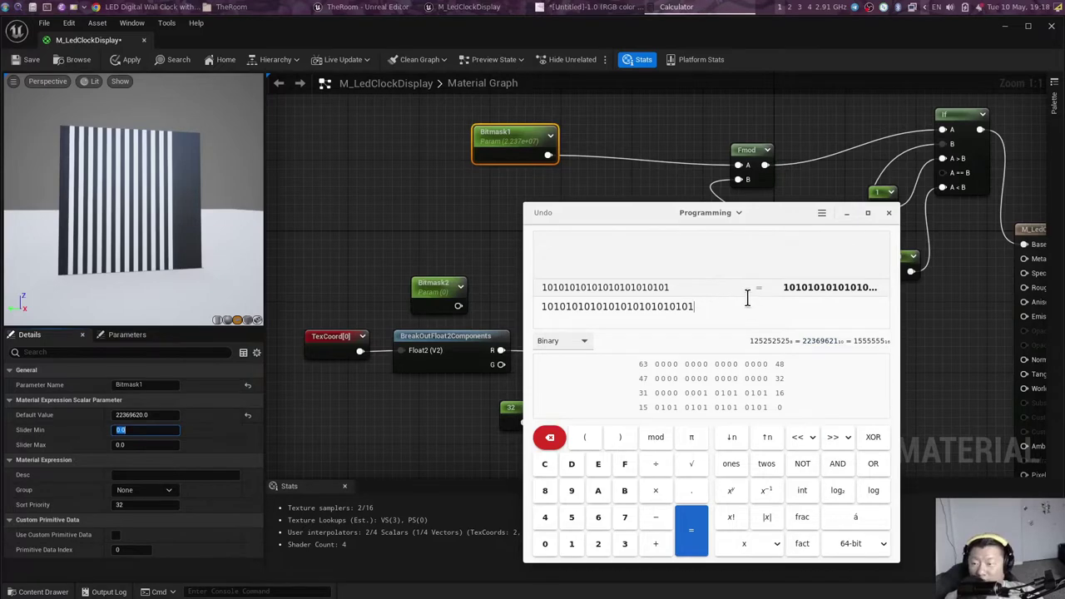
{"action": "key", "text": "alt+Tab"}
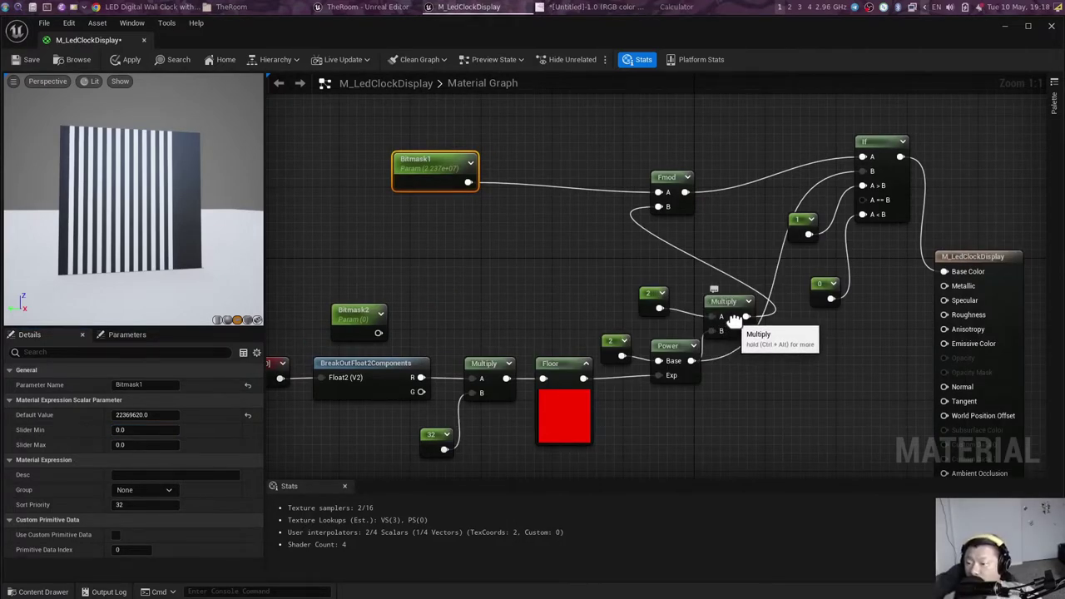
Step: Add a second If node fed by Floor, set its constant B, and place it near the output
{"action": "mouse_move", "coordinate": [656, 383]}
{"action": "right_mouse_down"}
{"action": "mouse_move", "coordinate": [595, 378]}
{"action": "mouse_move", "coordinate": [654, 379]}
{"action": "right_mouse_up"}
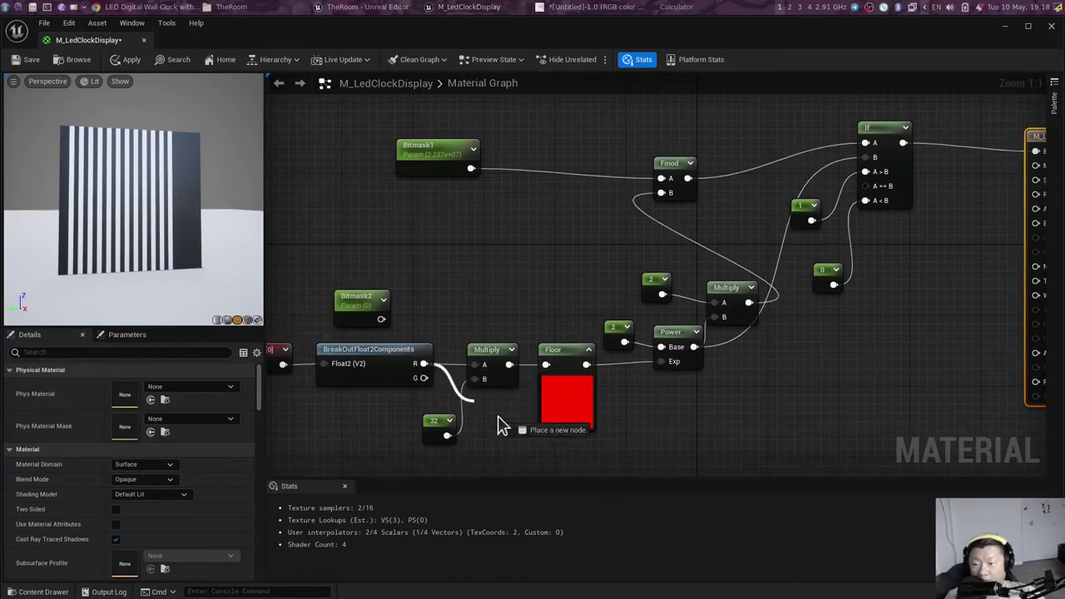
{"action": "left_click", "coordinate": [729, 441]}
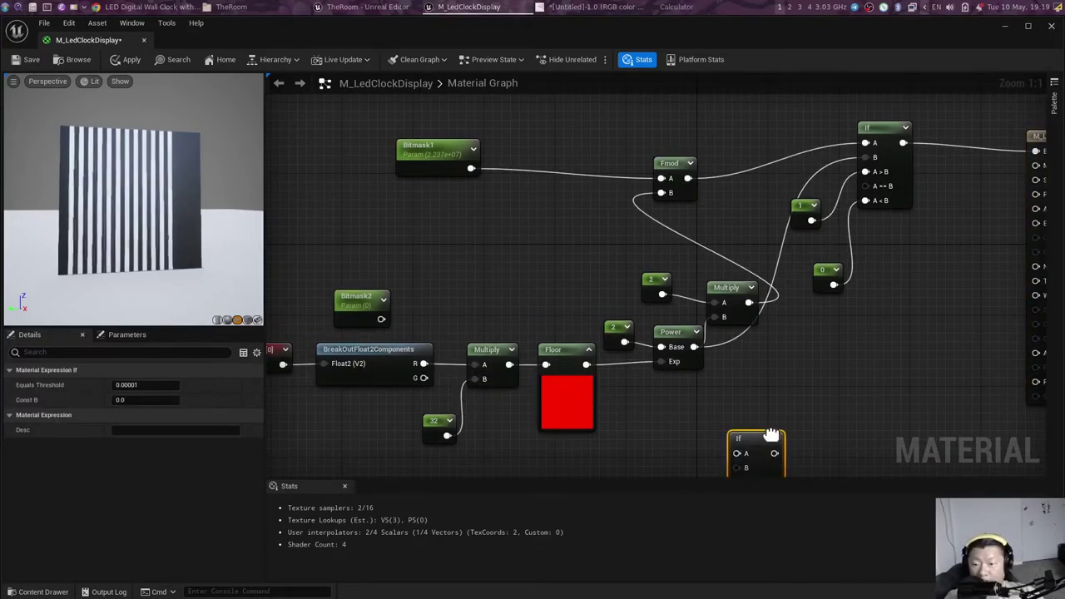
{"action": "right_click_drag", "start_coordinate": [586, 363], "coordinate": [603, 302]}
{"action": "left_click_drag", "start_coordinate": [604, 302], "coordinate": [753, 391]}
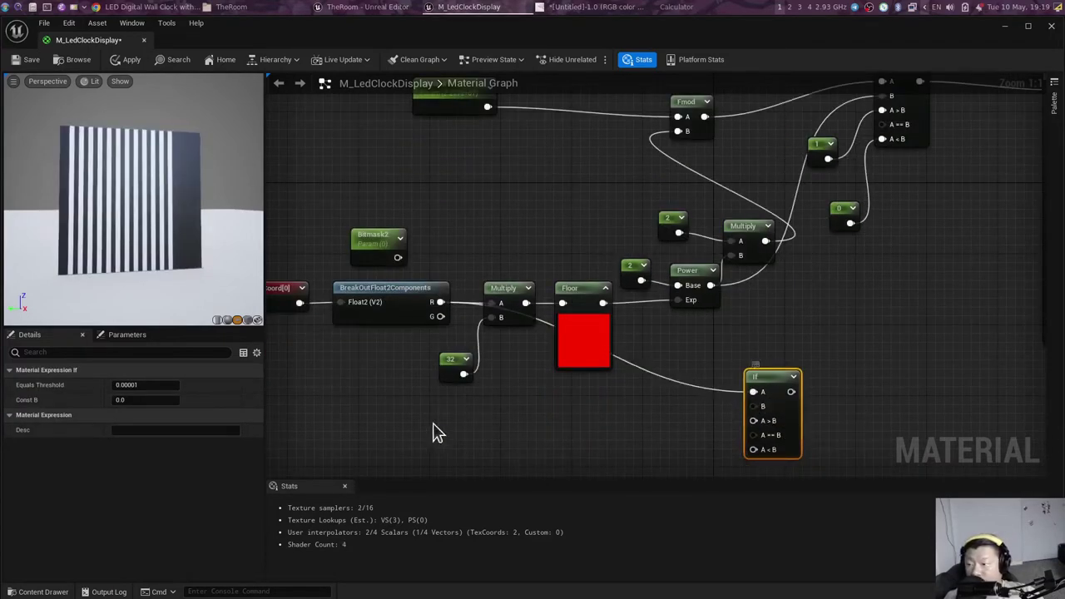
{"action": "left_click", "coordinate": [133, 400]}
{"action": "type", "text": "0"}
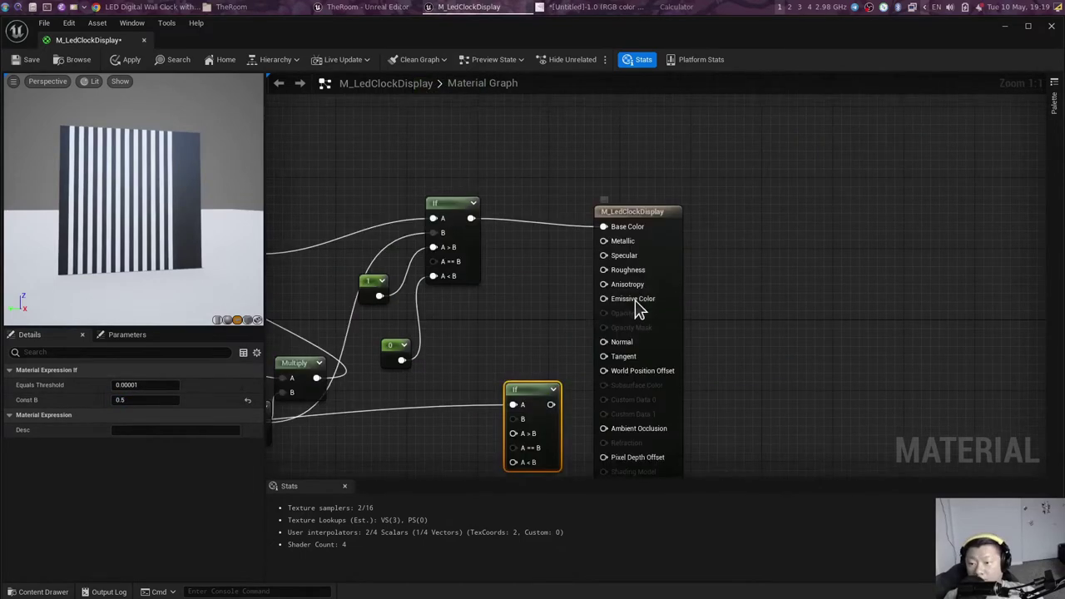
{"action": "mouse_move", "coordinate": [772, 377]}
{"action": "left_mouse_down"}
{"action": "mouse_move", "coordinate": [587, 327]}
{"action": "mouse_move", "coordinate": [654, 221]}
{"action": "left_mouse_up"}
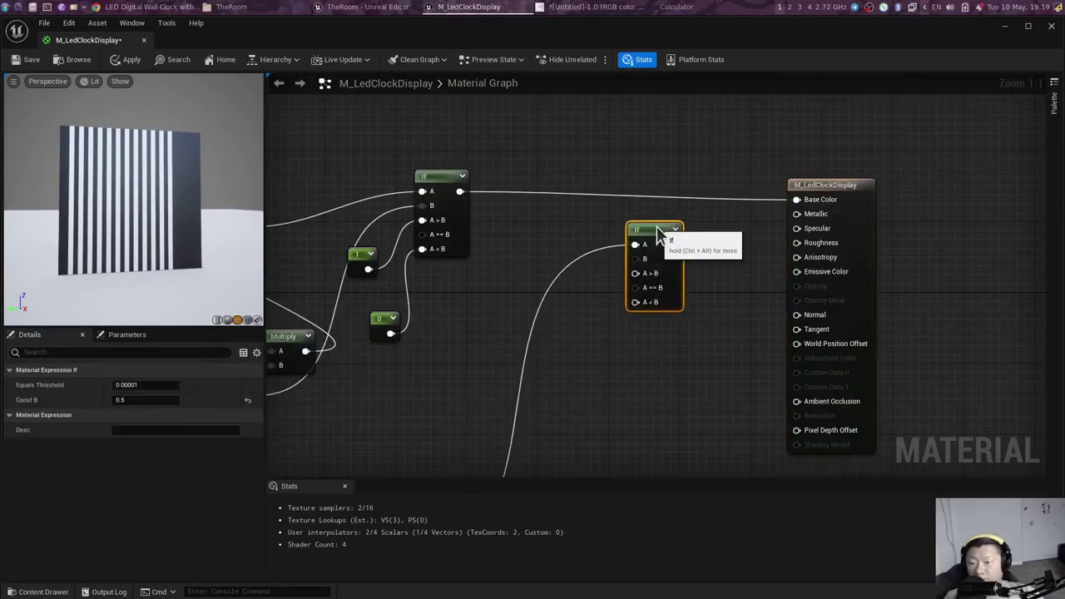
Step: Wire the first If into the second If's A<B and the second If into Base Color
{"action": "left_click_drag", "start_coordinate": [459, 191], "coordinate": [635, 293]}
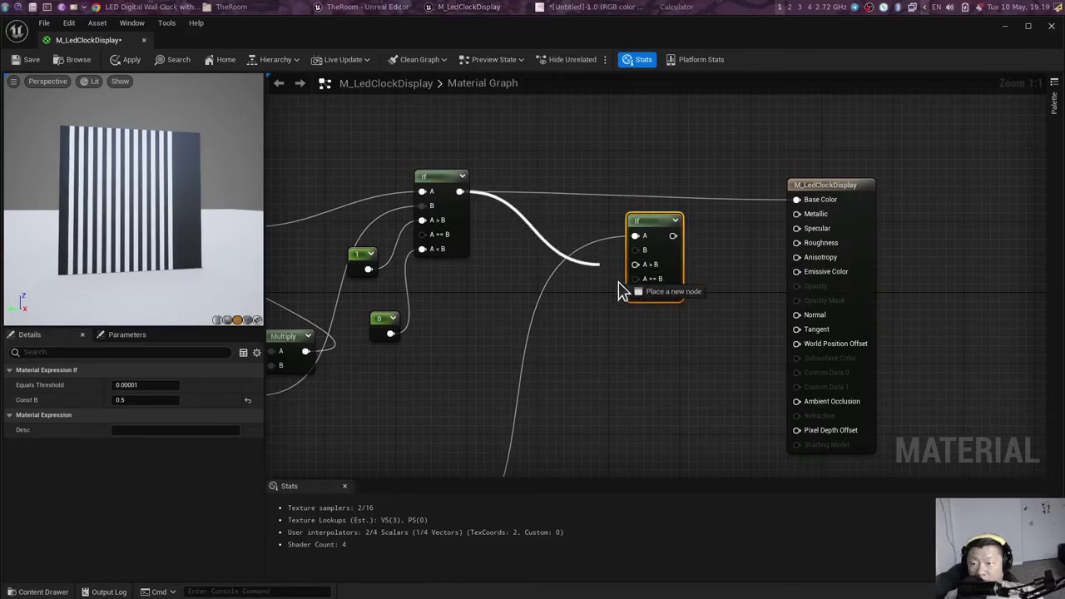
{"action": "left_click_drag", "start_coordinate": [674, 236], "coordinate": [796, 199]}
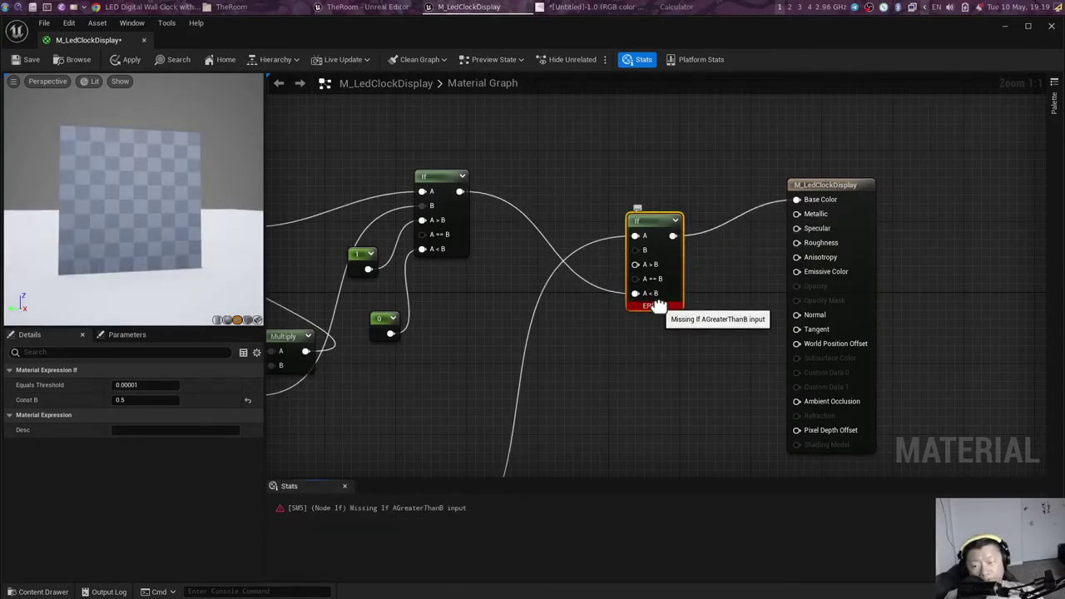
{"action": "right_click_drag", "start_coordinate": [547, 326], "coordinate": [800, 402]}
Step: Rearrange the graph, placing Bitmask2 below the 32 constant and repositioning Multiply and If
{"action": "left_click_drag", "start_coordinate": [404, 307], "coordinate": [486, 237]}
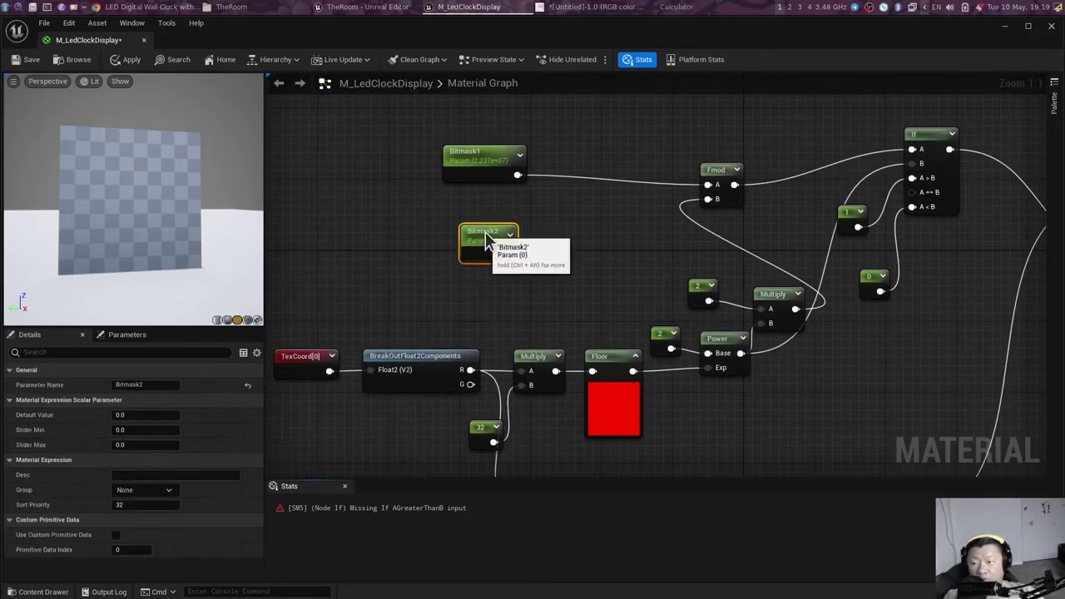
{"action": "mouse_move", "coordinate": [487, 239]}
{"action": "right_mouse_down"}
{"action": "mouse_move", "coordinate": [610, 382]}
{"action": "mouse_move", "coordinate": [651, 342]}
{"action": "right_mouse_up"}
{"action": "left_click_drag", "start_coordinate": [366, 208], "coordinate": [356, 402]}
{"action": "right_click_drag", "start_coordinate": [345, 408], "coordinate": [442, 306]}
{"action": "left_click_drag", "start_coordinate": [449, 321], "coordinate": [416, 421]}
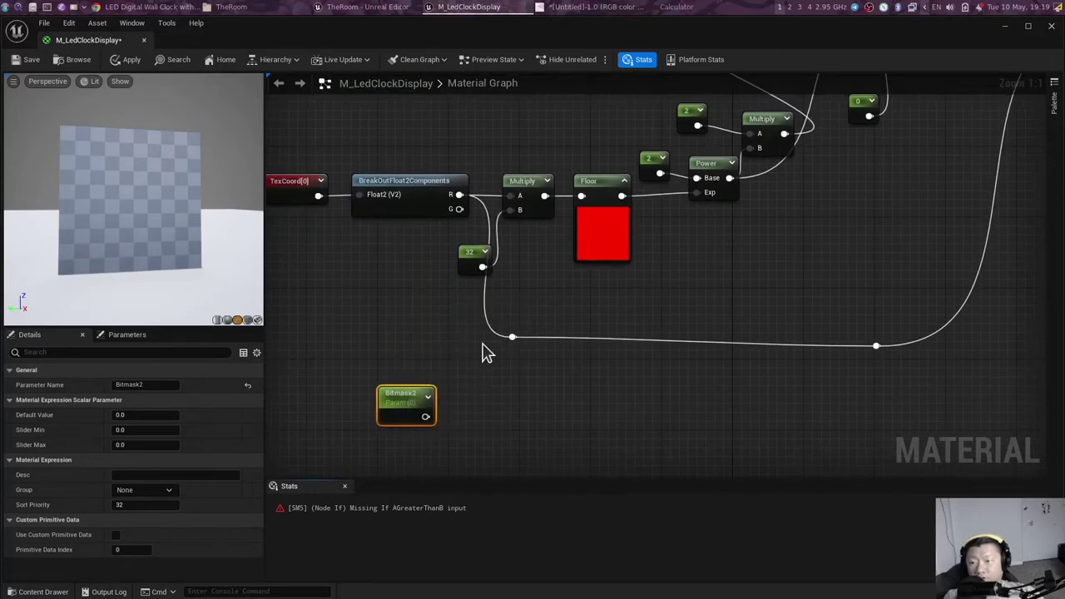
{"action": "right_click_drag", "start_coordinate": [487, 352], "coordinate": [634, 232]}
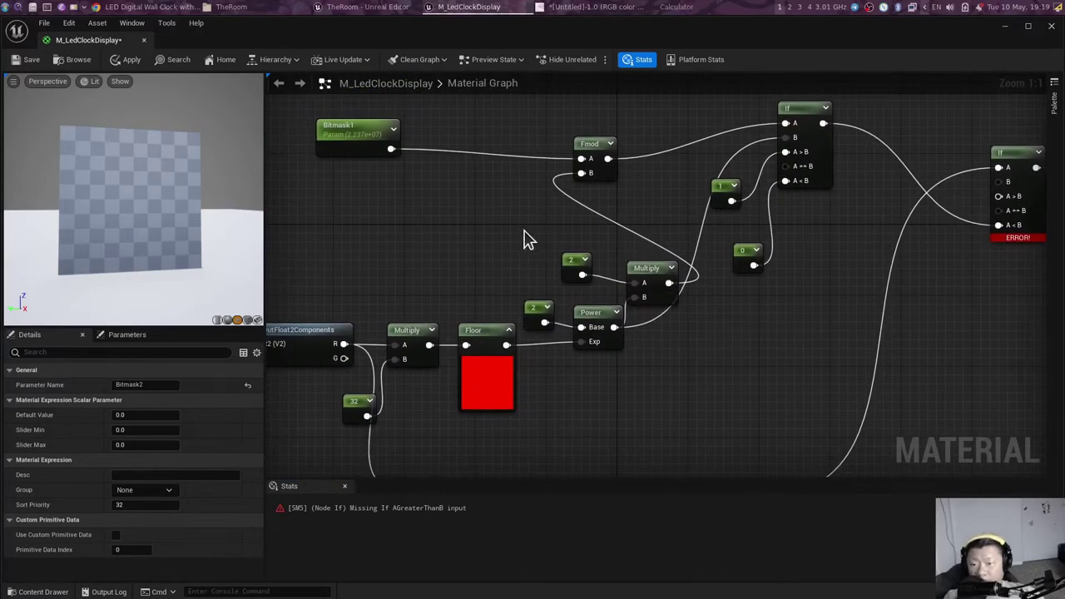
{"action": "left_click_drag", "start_coordinate": [636, 267], "coordinate": [606, 201]}
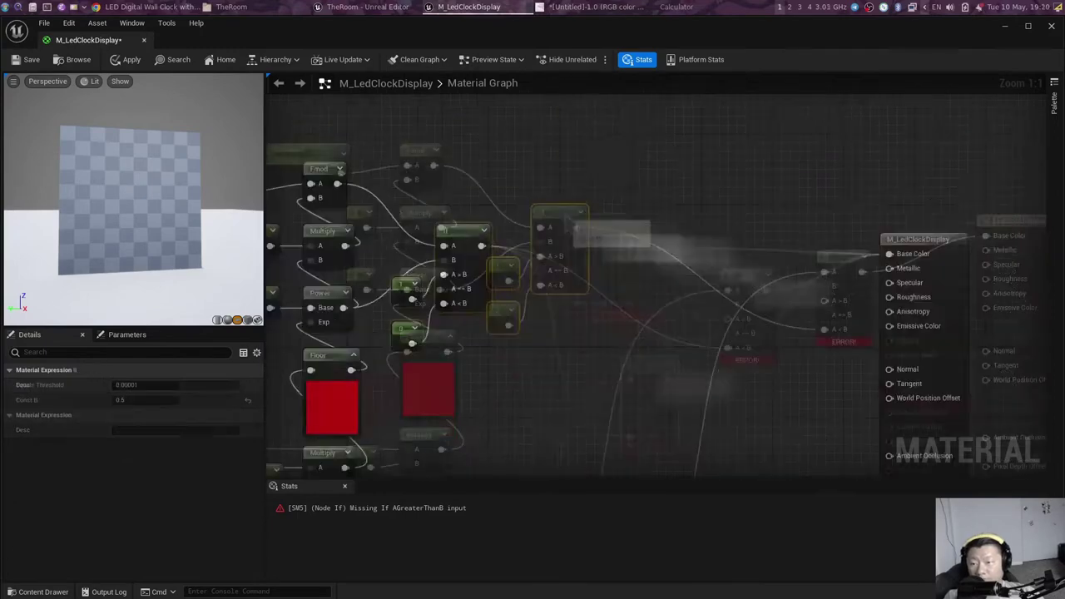
{"action": "right_click_drag", "start_coordinate": [752, 299], "coordinate": [875, 204]}
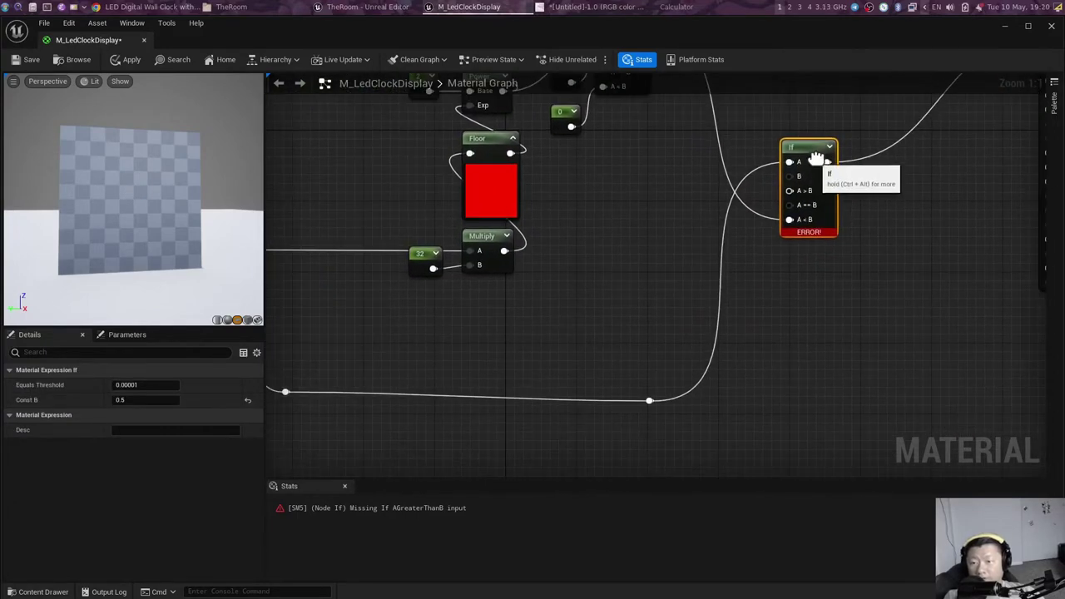
{"action": "left_click_drag", "start_coordinate": [804, 327], "coordinate": [804, 363]}
{"action": "key", "text": "Home"}
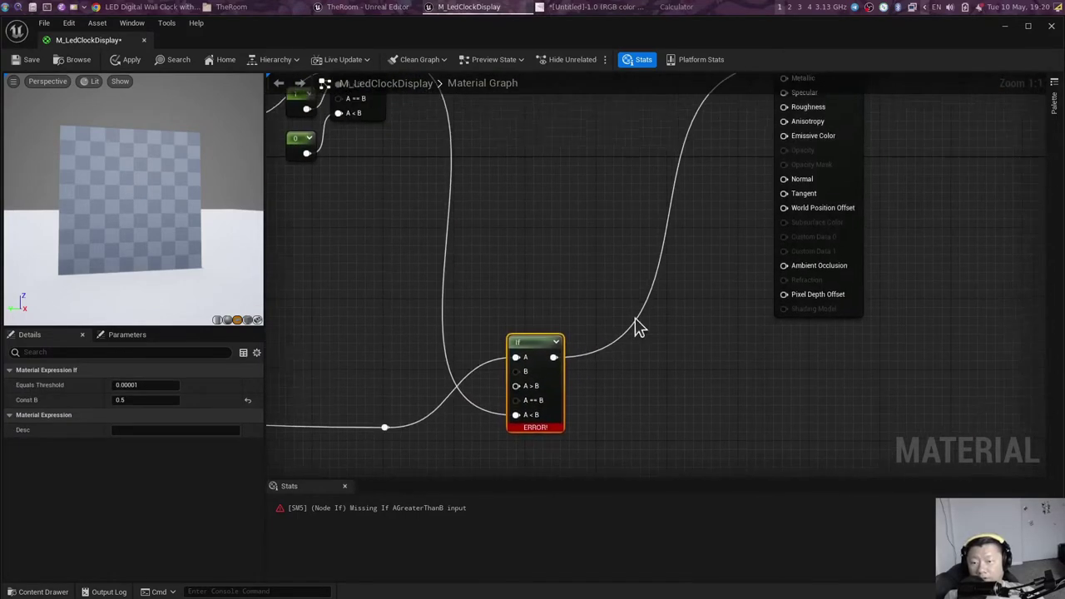
{"action": "scroll", "coordinate": [657, 375], "scroll_direction": "down", "scroll_amount": 2}
{"action": "scroll", "coordinate": [658, 374], "scroll_direction": "up", "scroll_amount": 2}
{"action": "left_click_drag", "start_coordinate": [366, 429], "coordinate": [563, 413]}
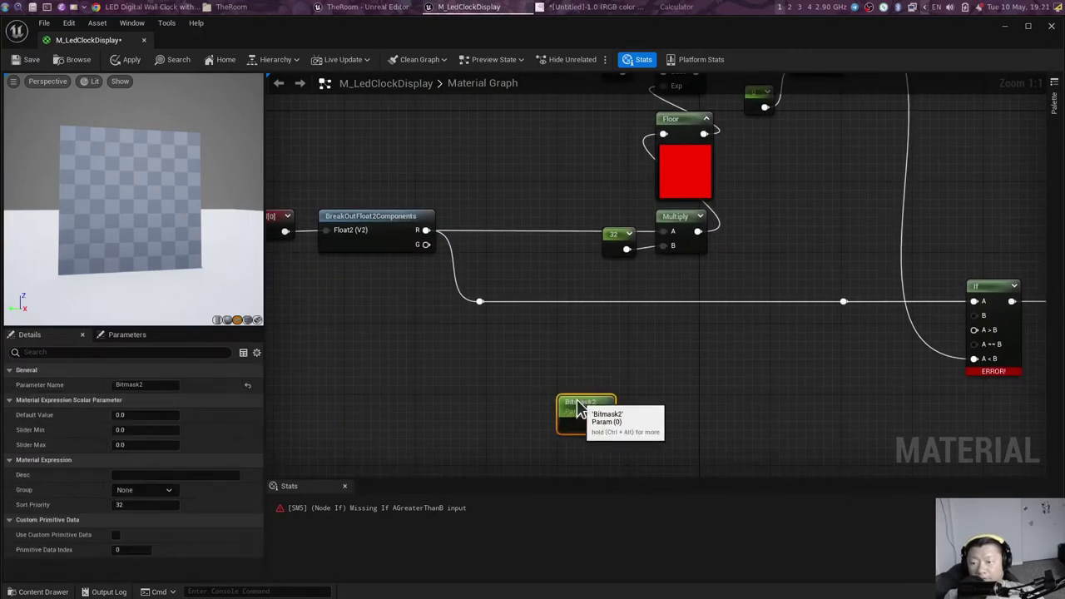
{"action": "mouse_move", "coordinate": [649, 388]}
{"action": "right_mouse_down"}
{"action": "mouse_move", "coordinate": [658, 362]}
{"action": "mouse_move", "coordinate": [679, 365]}
{"action": "right_mouse_up"}
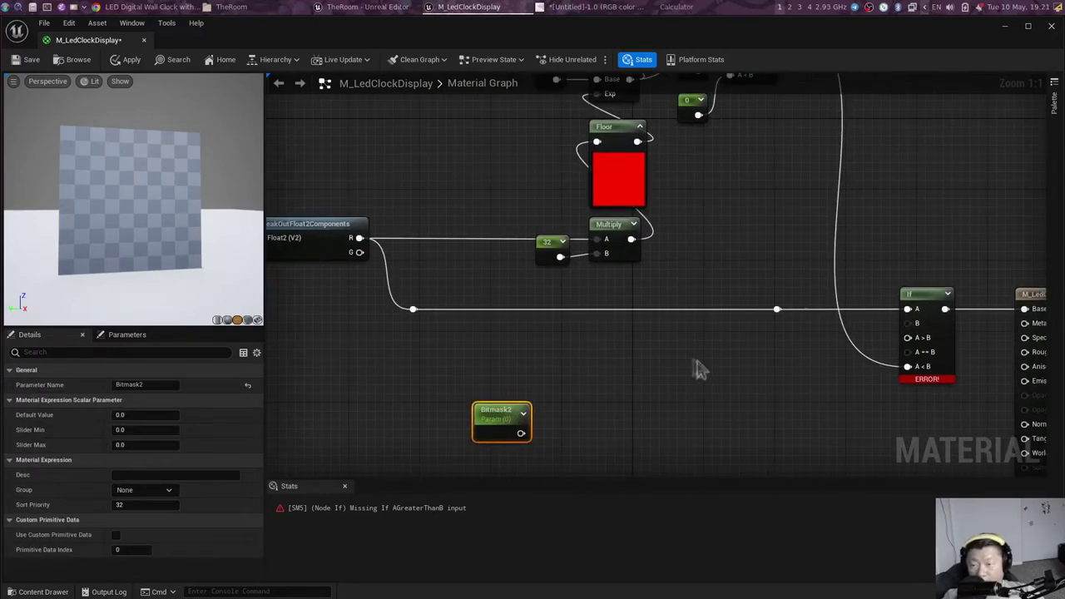
Step: Add a Subtract node fed by the R channel plus a 0.5 constant beside it
{"action": "mouse_move", "coordinate": [360, 238]}
{"action": "left_mouse_down"}
{"action": "mouse_move", "coordinate": [485, 317]}
{"action": "mouse_move", "coordinate": [471, 283]}
{"action": "left_mouse_up"}
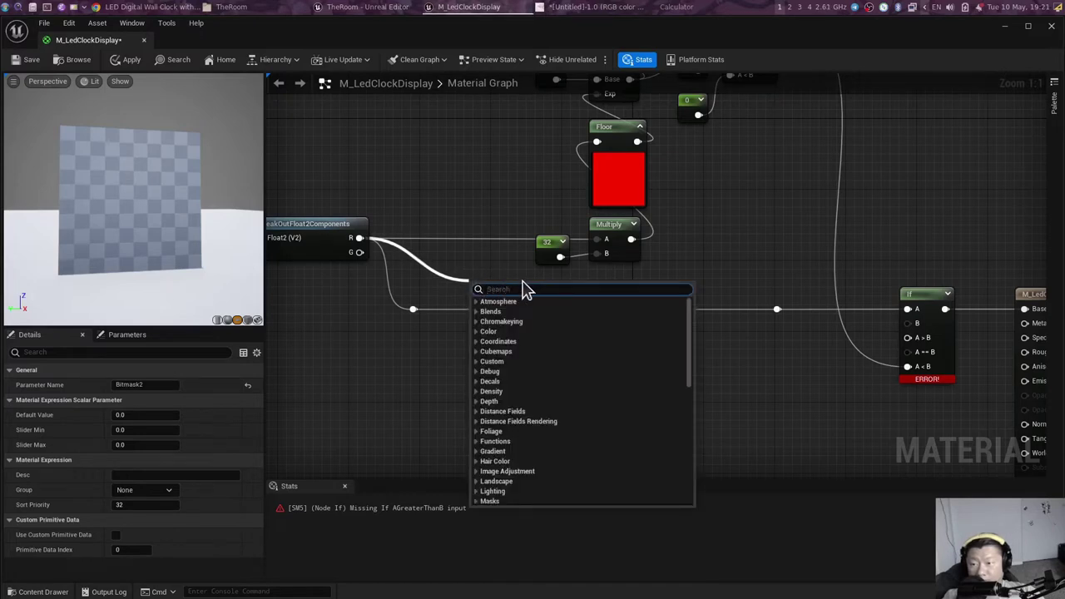
{"action": "type", "text": "subtract"}
{"action": "key", "text": "Return"}
{"action": "left_click_drag", "start_coordinate": [497, 287], "coordinate": [491, 259]}
{"action": "left_click", "coordinate": [441, 300]}
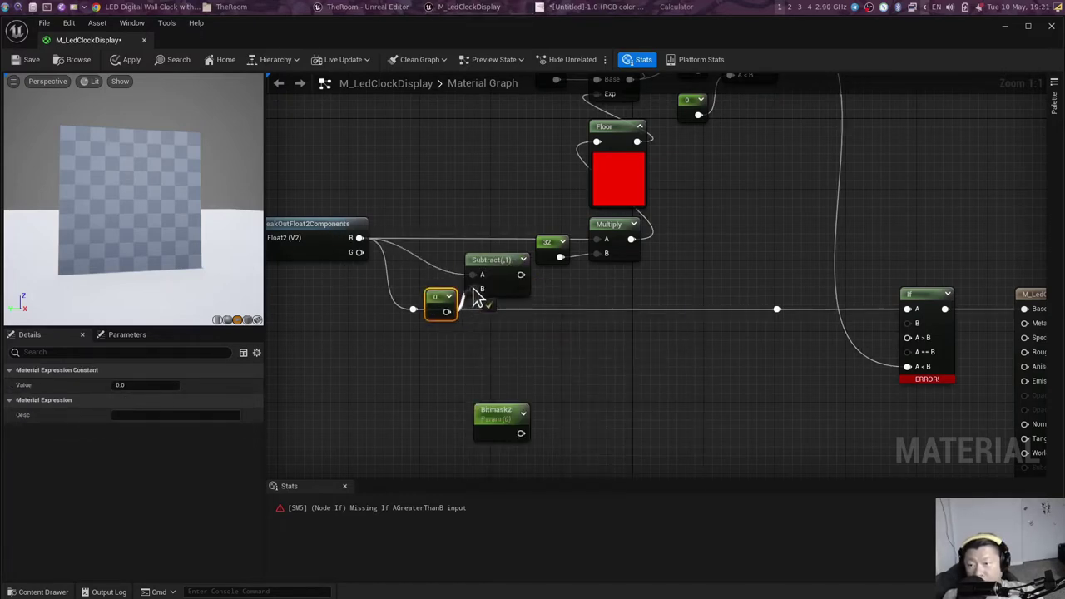
{"action": "left_click", "coordinate": [129, 383]}
{"action": "type", "text": "0.5"}
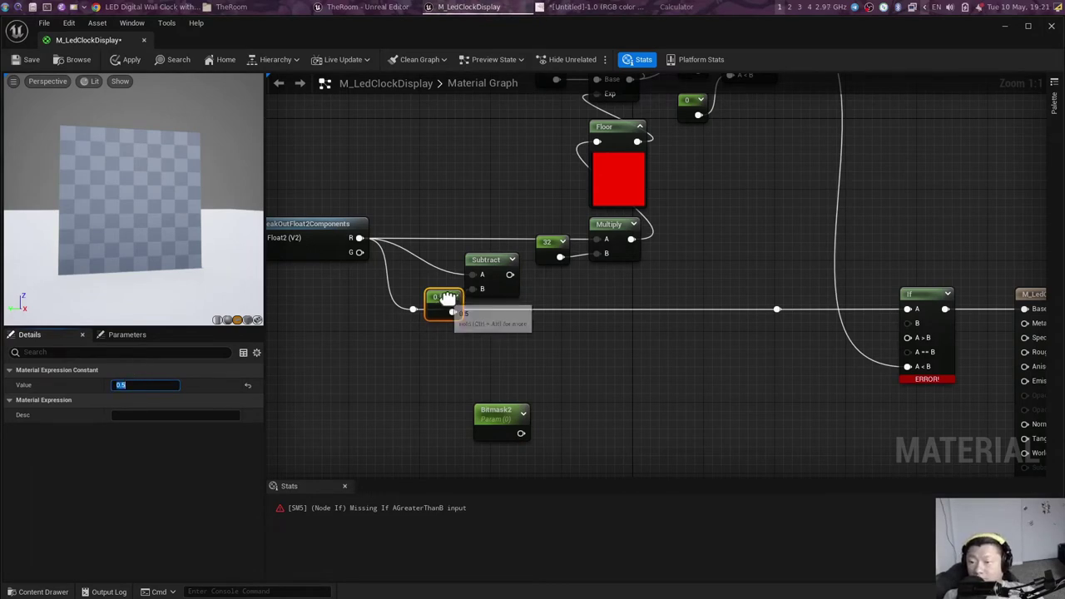
{"action": "right_click_drag", "start_coordinate": [724, 179], "coordinate": [699, 358]}
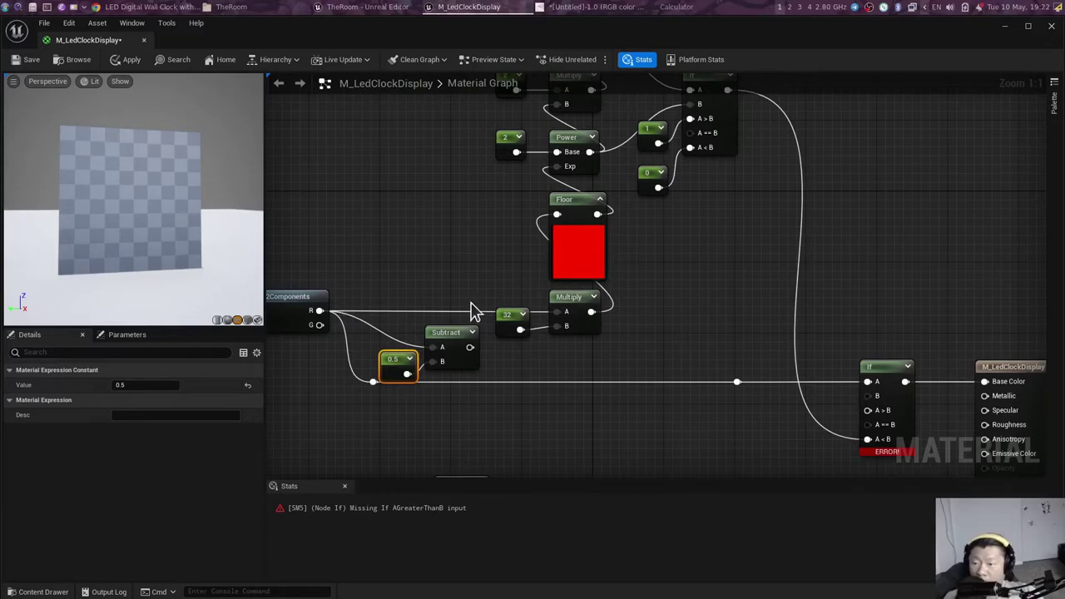
{"action": "right_click_drag", "start_coordinate": [464, 344], "coordinate": [384, 422]}
{"action": "mouse_move", "coordinate": [400, 420]}
{"action": "left_mouse_down"}
{"action": "mouse_move", "coordinate": [488, 287]}
{"action": "mouse_move", "coordinate": [326, 281]}
{"action": "mouse_move", "coordinate": [388, 364]}
{"action": "left_mouse_up"}
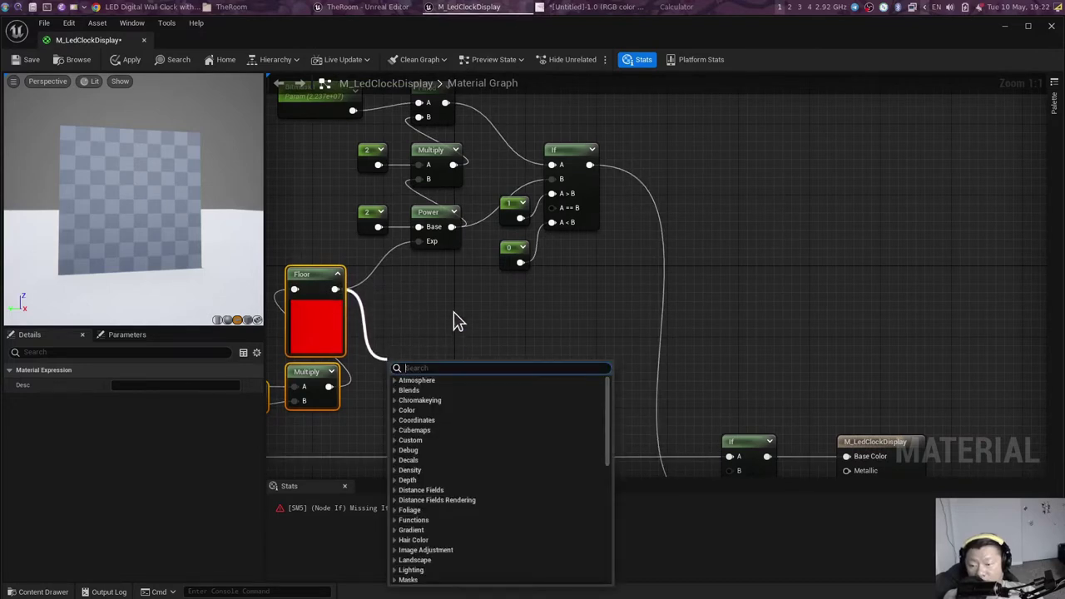
Step: Add a Subtract node with Const B set to 16
{"action": "type", "text": "sub"}
{"action": "key", "text": "Return"}
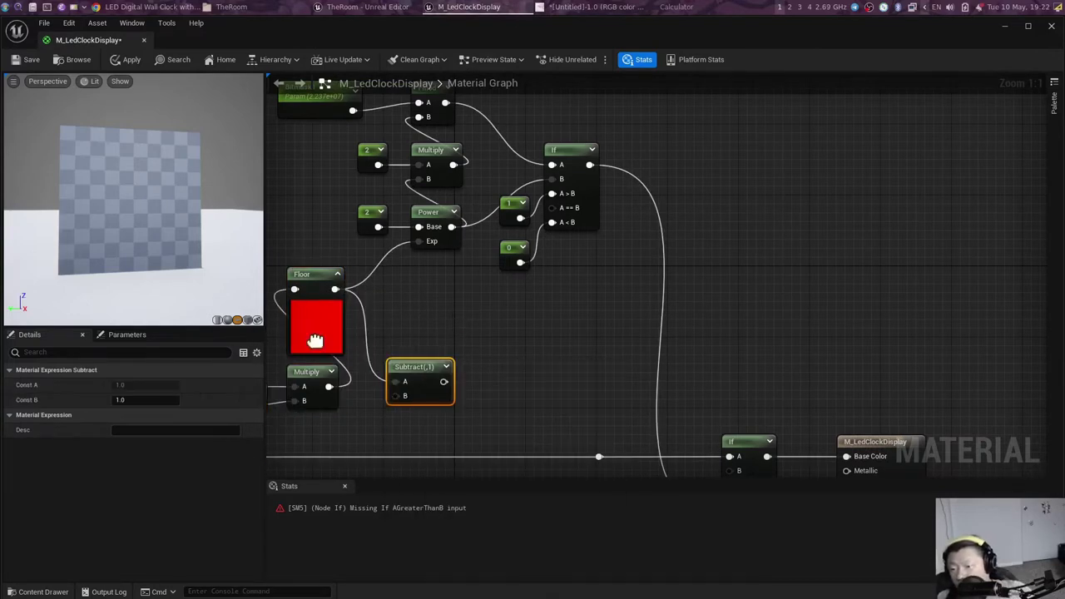
{"action": "type", "text": "16"}
{"action": "key", "text": "Return"}
{"action": "right_click_drag", "start_coordinate": [498, 350], "coordinate": [515, 274]}
{"action": "left_click_drag", "start_coordinate": [452, 302], "coordinate": [464, 359]}
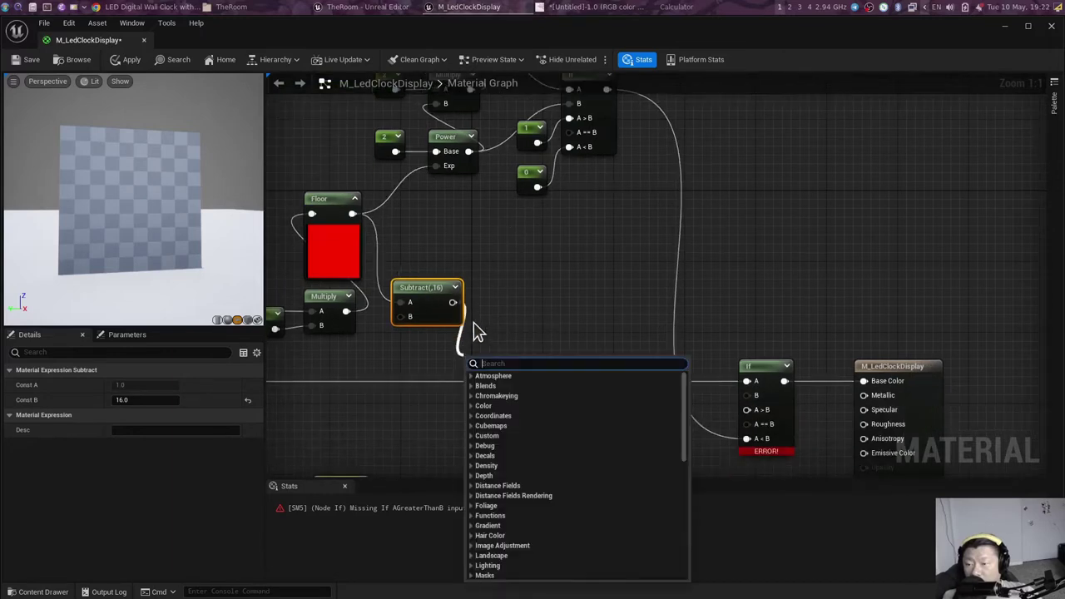
Step: Add a Power node fed by Subtract with a constant 2, and arrange them
{"action": "type", "text": "power"}
{"action": "key", "text": "Return"}
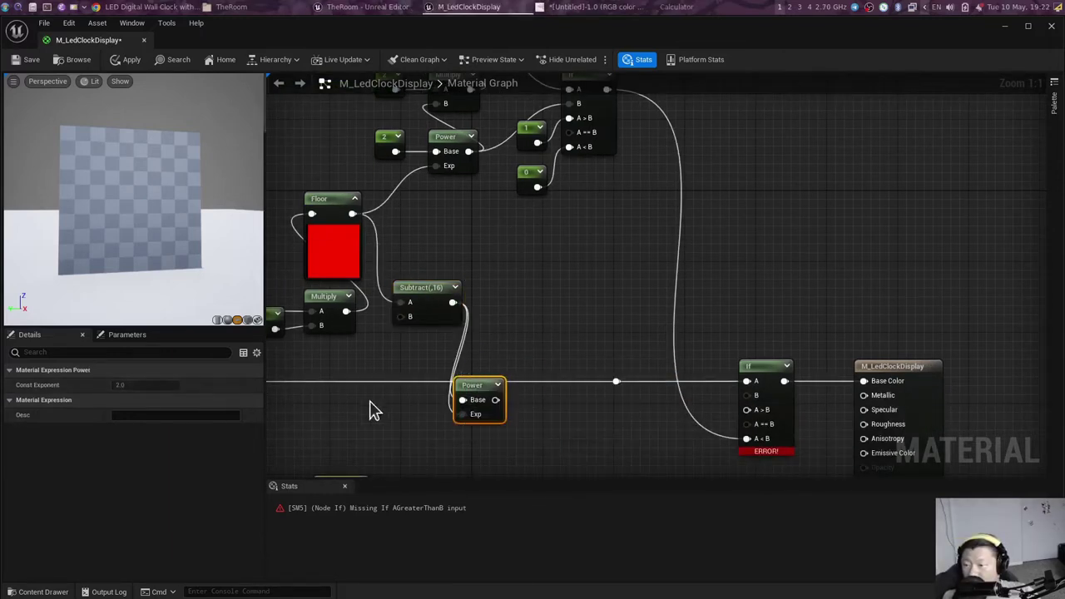
{"action": "left_click", "coordinate": [385, 408]}
{"action": "right_click_drag", "start_coordinate": [433, 416], "coordinate": [552, 303]}
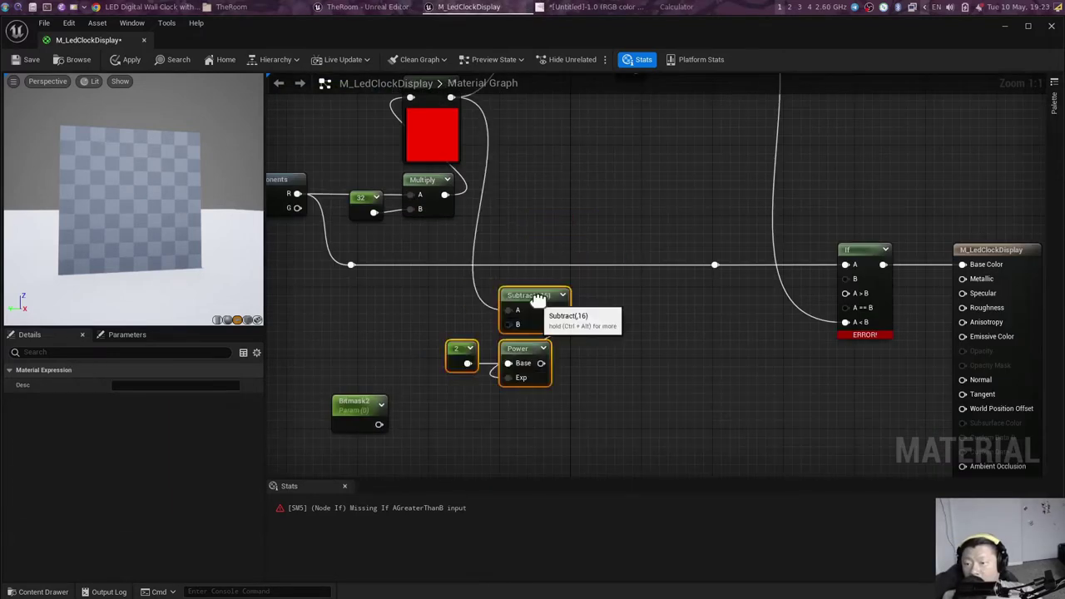
{"action": "left_click_drag", "start_coordinate": [552, 302], "coordinate": [557, 343]}
{"action": "mouse_move", "coordinate": [558, 343]}
{"action": "right_mouse_down"}
{"action": "mouse_move", "coordinate": [523, 412]}
{"action": "mouse_move", "coordinate": [535, 315]}
{"action": "right_mouse_up"}
{"action": "mouse_move", "coordinate": [535, 387]}
{"action": "right_mouse_down"}
{"action": "mouse_move", "coordinate": [547, 273]}
{"action": "mouse_move", "coordinate": [551, 314]}
{"action": "right_mouse_up"}
Step: Add a Multiply by a constant 2, then an Fmod fed by Multiply and Bitmask2
{"action": "left_click", "coordinate": [444, 329]}
{"action": "key", "text": "ctrl+c"}
{"action": "key", "text": "ctrl+v"}
{"action": "right_click_drag", "start_coordinate": [599, 375], "coordinate": [602, 338]}
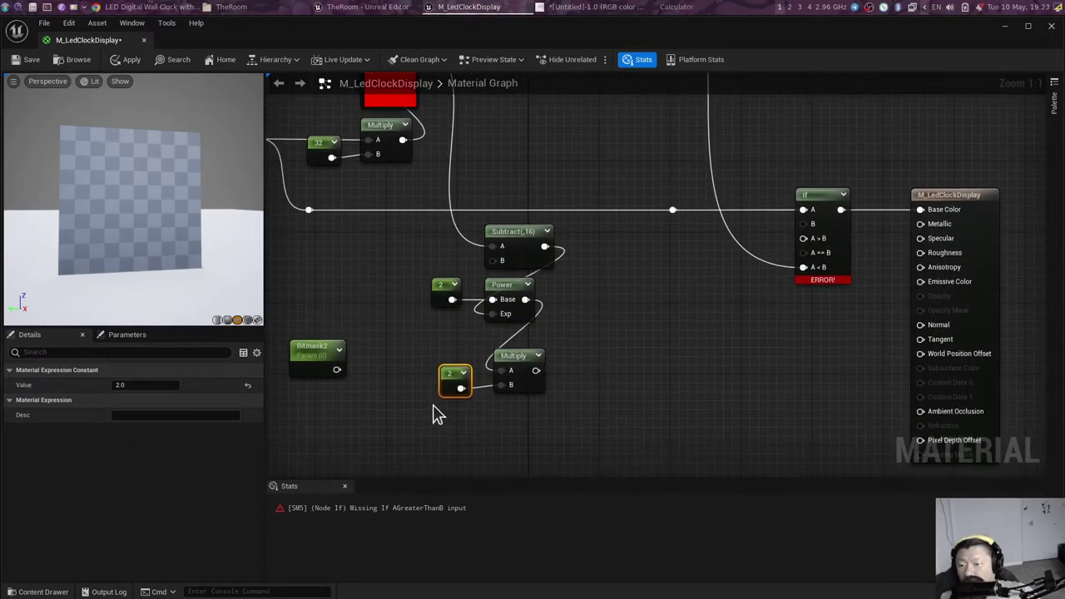
{"action": "key", "text": "ctrl+v"}
{"action": "left_click_drag", "start_coordinate": [526, 362], "coordinate": [494, 432]}
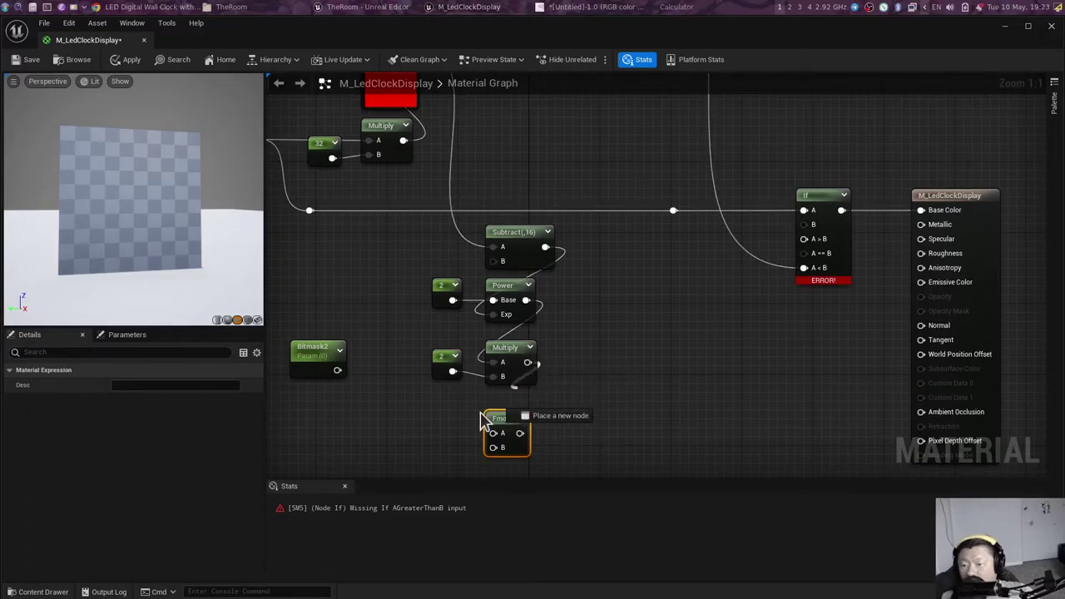
{"action": "left_click_drag", "start_coordinate": [337, 370], "coordinate": [493, 446]}
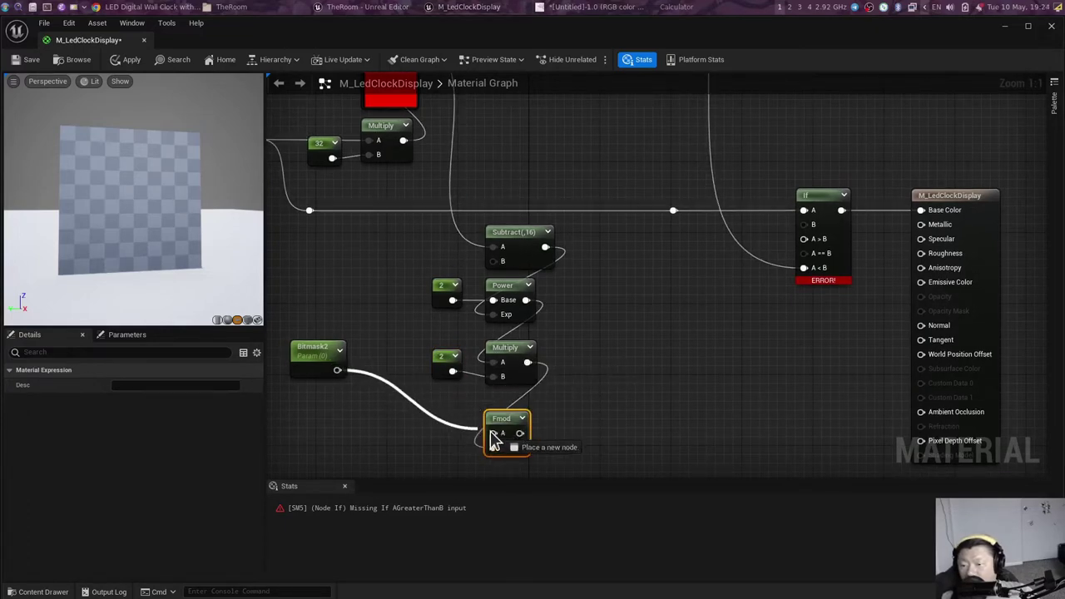
{"action": "left_click_drag", "start_coordinate": [314, 348], "coordinate": [413, 376]}
{"action": "right_click_drag", "start_coordinate": [414, 376], "coordinate": [522, 349]}
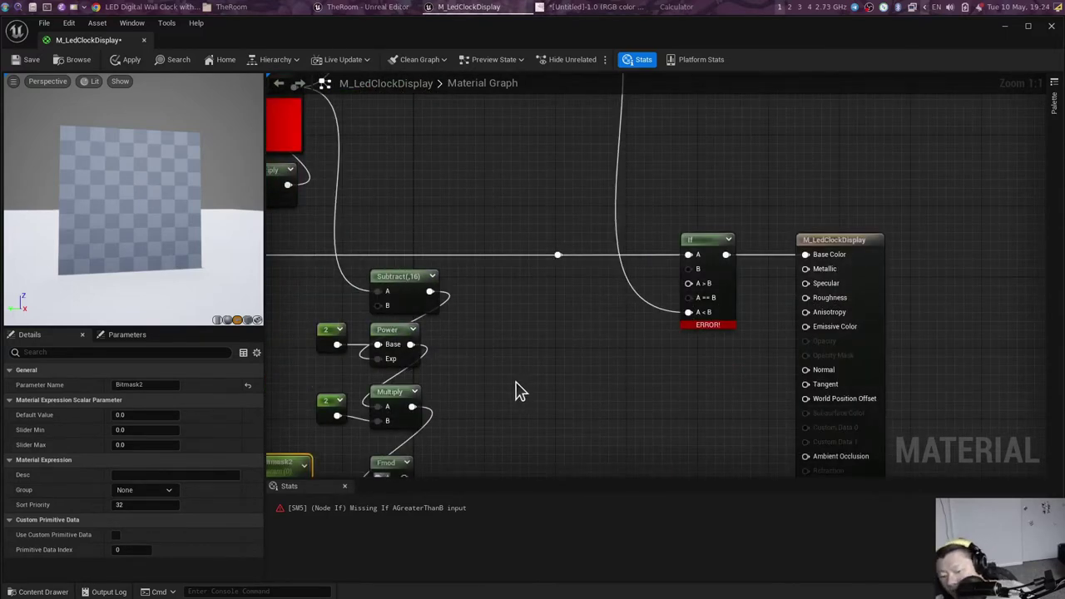
Step: Add a new If node, wiring Power into its A input and Fmod into it
{"action": "key", "text": "ctrl+v"}
{"action": "right_click_drag", "start_coordinate": [491, 400], "coordinate": [500, 387]}
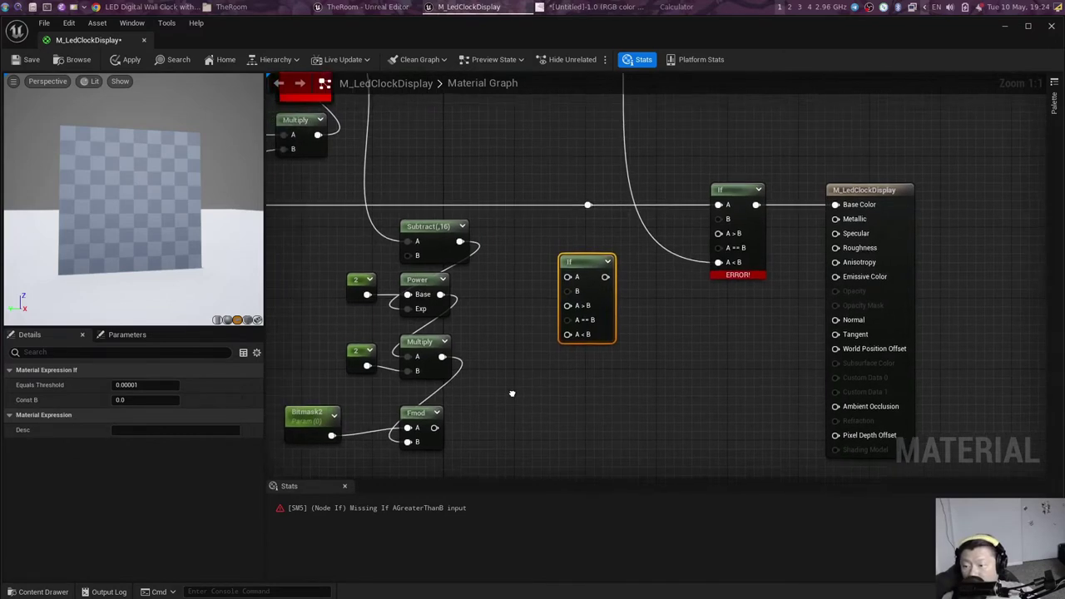
{"action": "left_click_drag", "start_coordinate": [437, 296], "coordinate": [565, 279]}
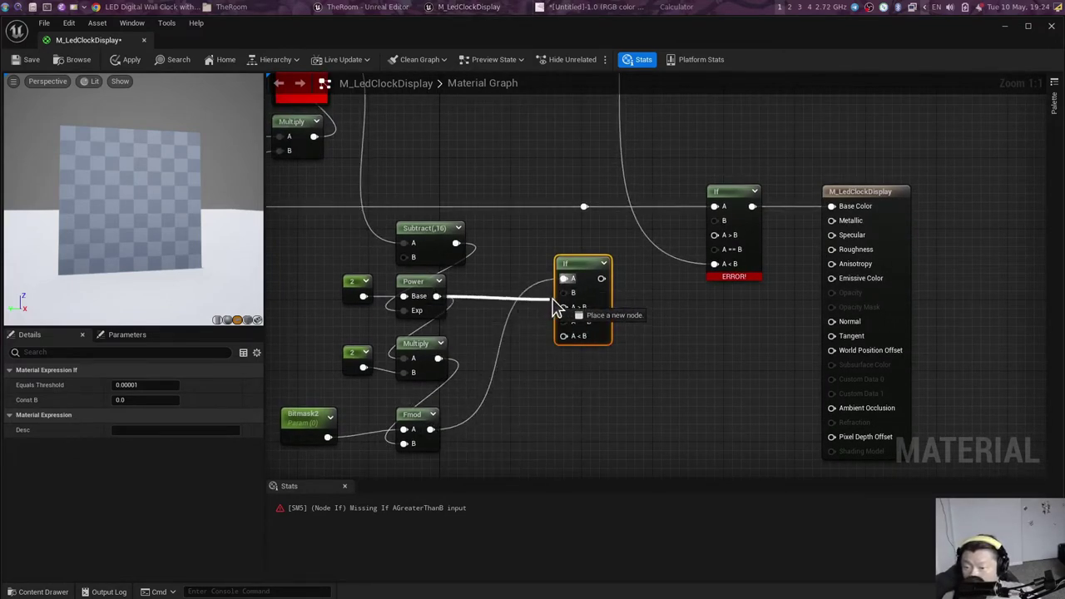
{"action": "mouse_move", "coordinate": [431, 429]}
{"action": "left_mouse_down"}
{"action": "mouse_move", "coordinate": [564, 281]}
{"action": "mouse_move", "coordinate": [533, 381]}
{"action": "left_mouse_up"}
{"action": "left_click", "coordinate": [532, 382]}
Step: Wire constants 1 and 0 into the new If node
{"action": "left_click", "coordinate": [515, 403]}
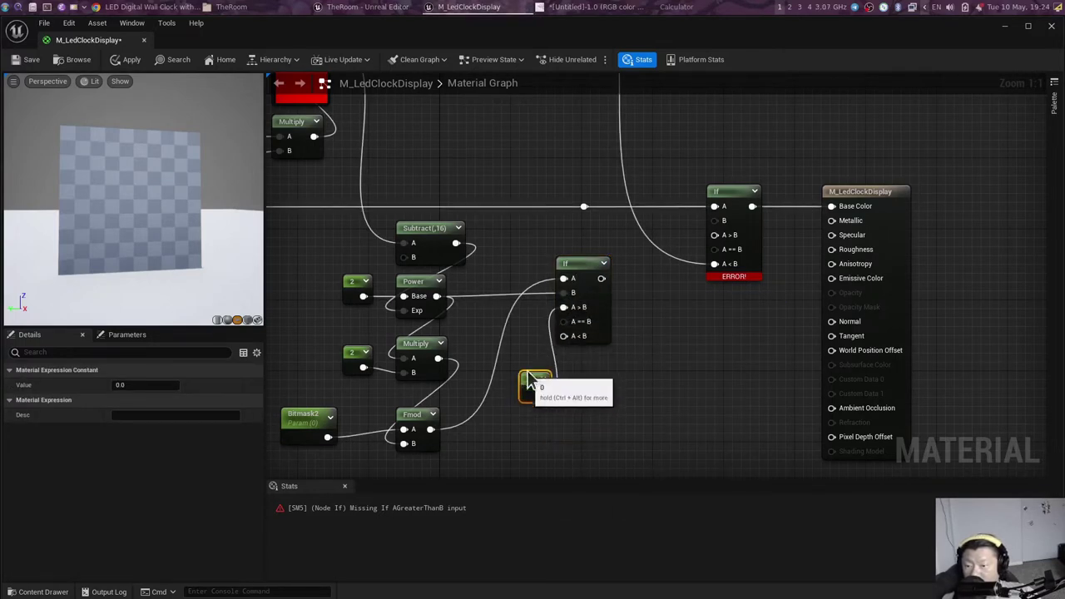
{"action": "left_click", "coordinate": [146, 384]}
{"action": "type", "text": "1"}
{"action": "key", "text": "Return"}
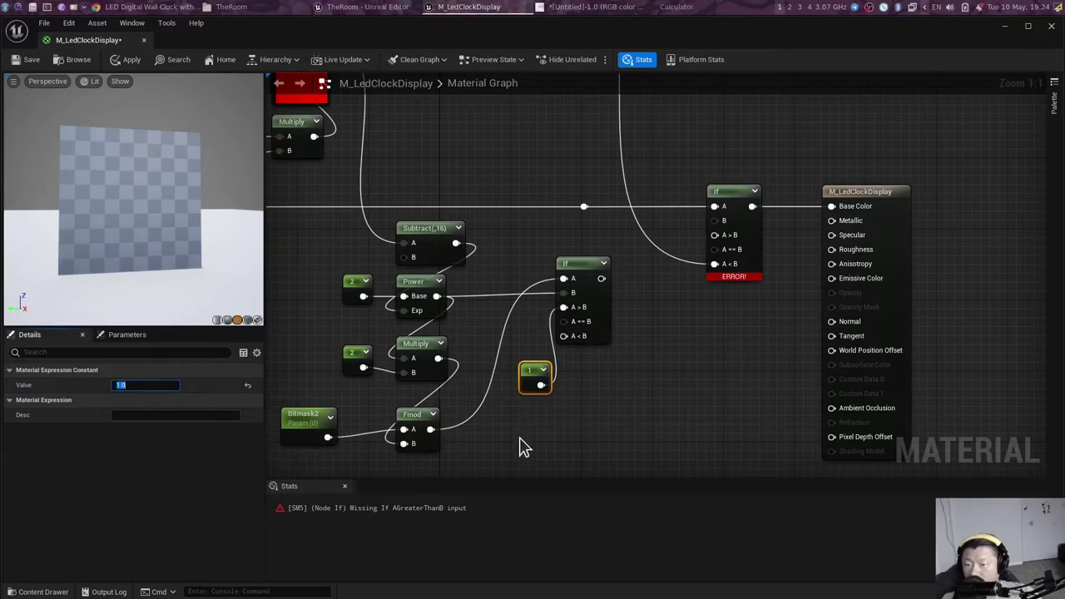
{"action": "left_click", "coordinate": [521, 446]}
{"action": "left_click_drag", "start_coordinate": [533, 450], "coordinate": [532, 366]}
{"action": "right_click_drag", "start_coordinate": [599, 288], "coordinate": [429, 356]}
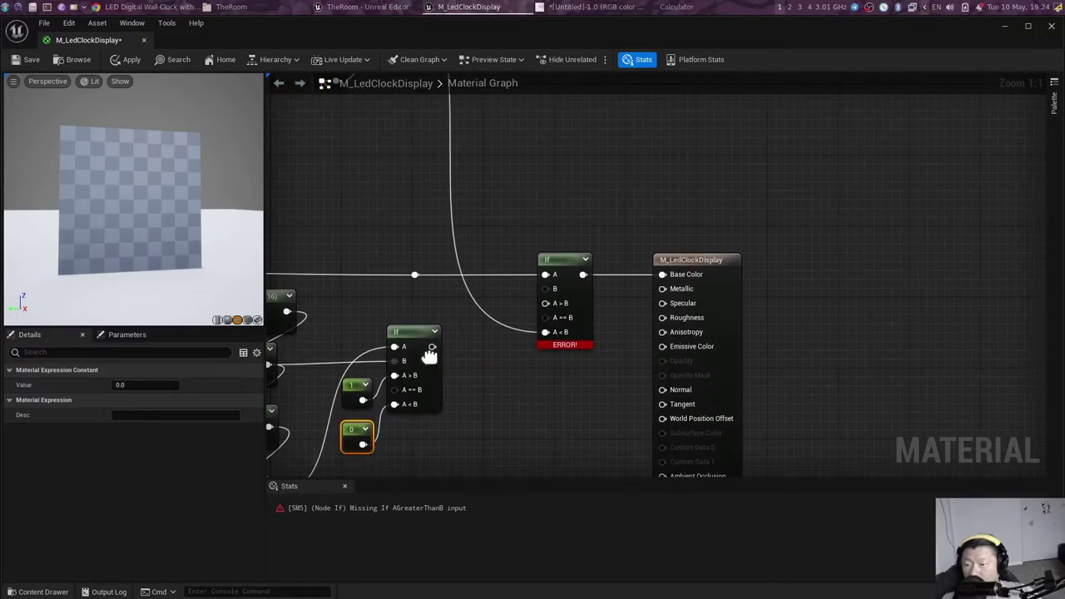
Step: Feed the new If into the upper If's A>B input, then switch to GIMP
{"action": "left_click_drag", "start_coordinate": [431, 346], "coordinate": [545, 303]}
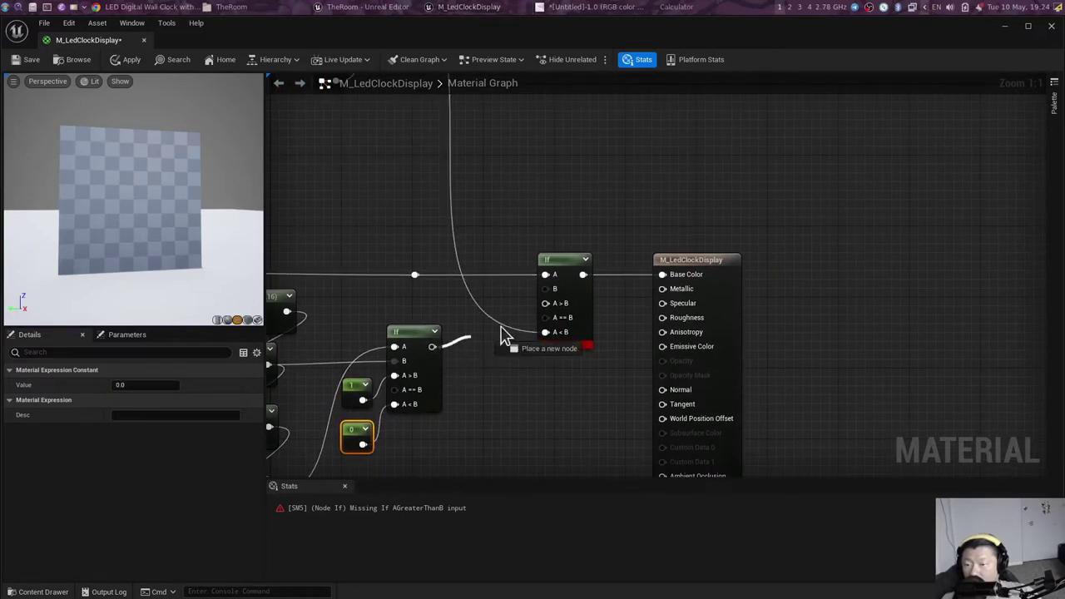
{"action": "left_click", "coordinate": [625, 300]}
{"action": "right_click_drag", "start_coordinate": [499, 365], "coordinate": [726, 363]}
{"action": "key", "text": "alt+Tab"}
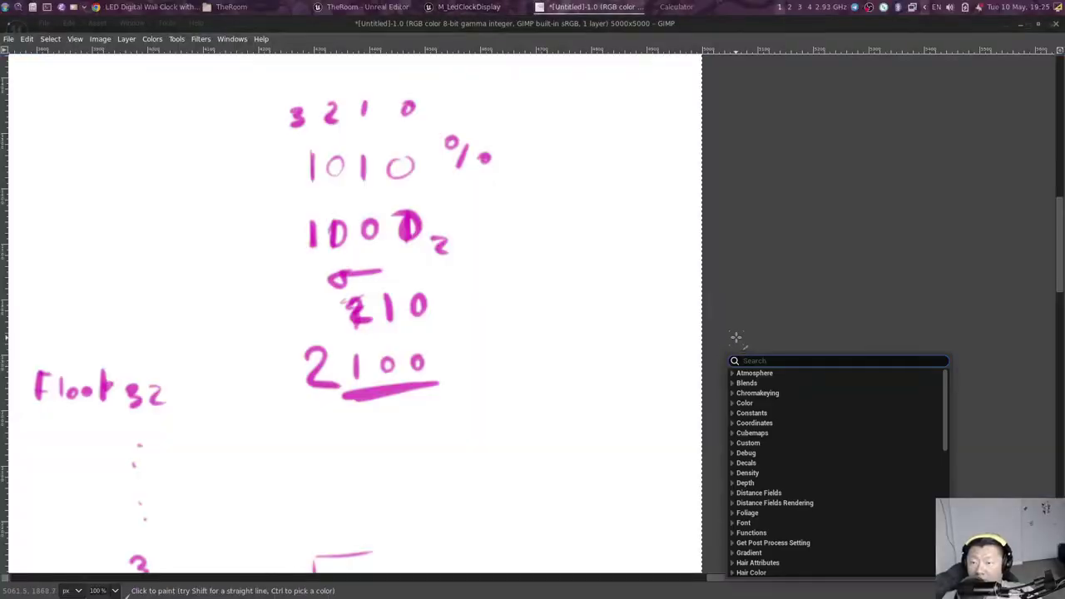
Step: Bring the calculator forward, with the Floor and Bitmask1 nodes in view
{"action": "key", "text": "alt+Tab"}
{"action": "left_click", "coordinate": [711, 300]}
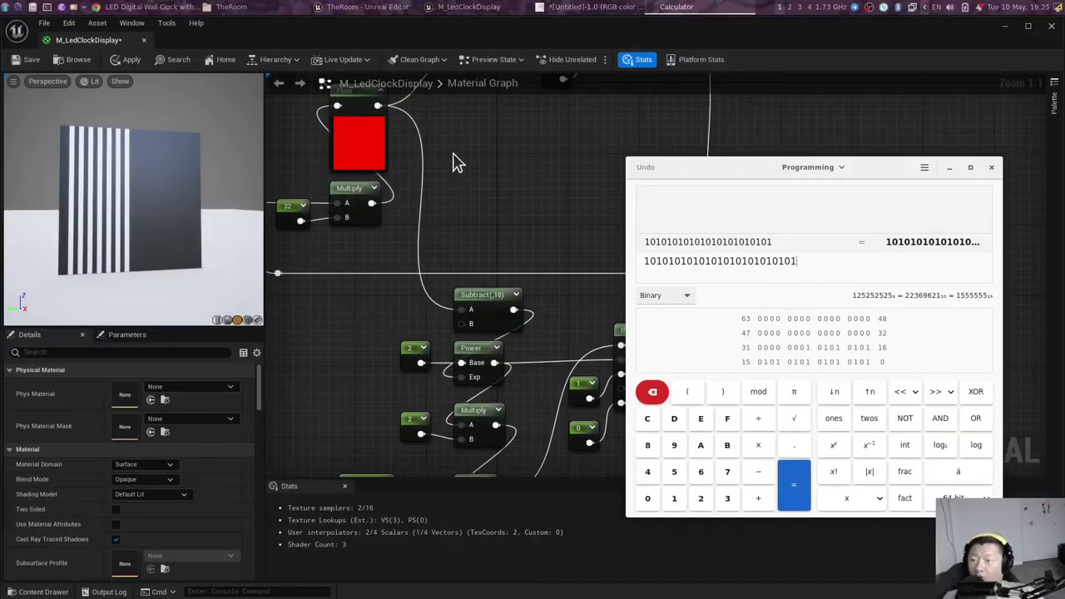
{"action": "mouse_move", "coordinate": [456, 162]}
{"action": "right_mouse_down"}
{"action": "mouse_move", "coordinate": [536, 236]}
{"action": "mouse_move", "coordinate": [422, 152]}
{"action": "right_mouse_up"}
{"action": "key", "text": "alt+Tab"}
{"action": "type", "text": "10"}
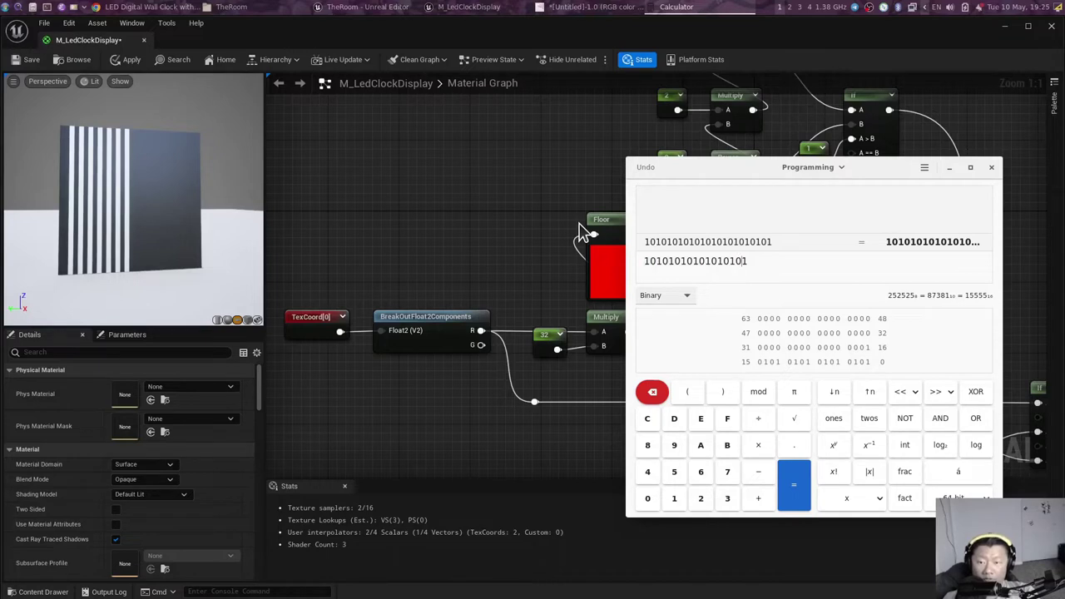
{"action": "key", "text": "Delete"}
{"action": "key", "text": "Home"}
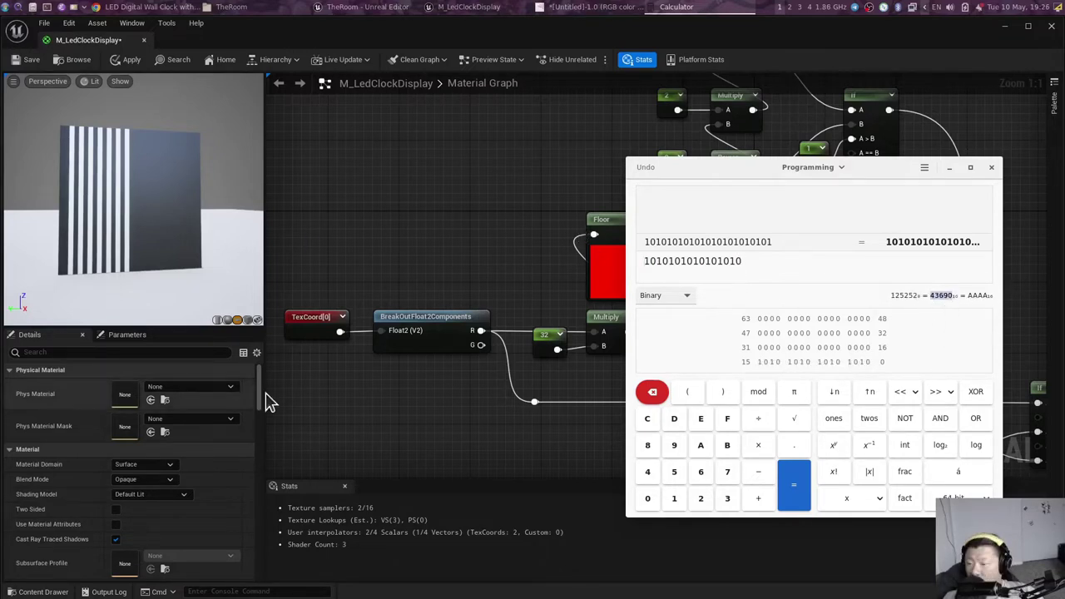
{"action": "left_click", "coordinate": [447, 198]}
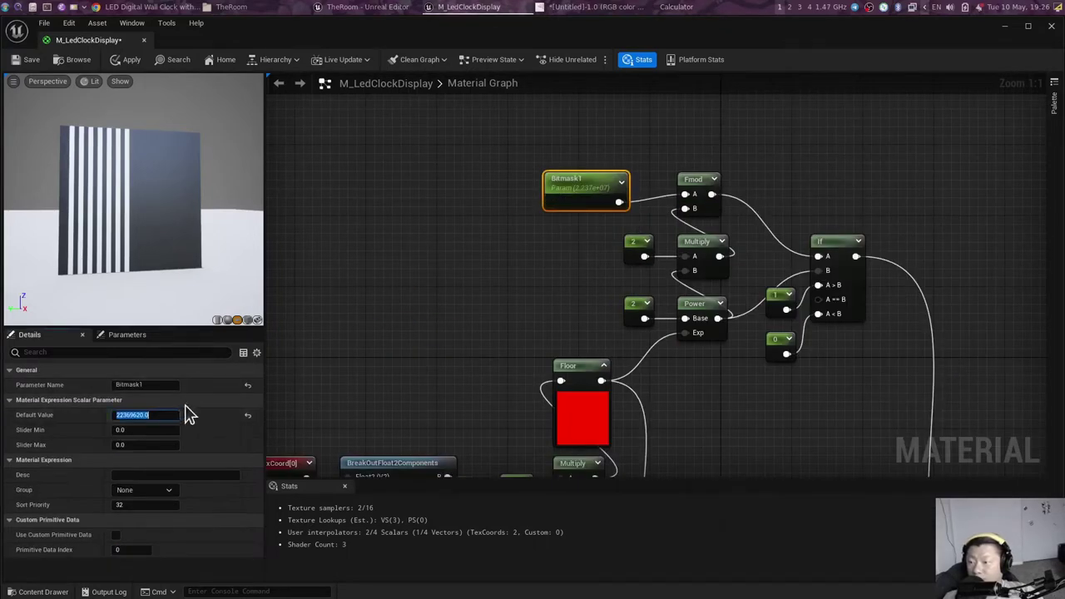
Step: Set Bitmask2's default value to 43690 and nudge Bitmask1 slightly upward
{"action": "right_click_drag", "start_coordinate": [536, 451], "coordinate": [506, 247]}
{"action": "left_click", "coordinate": [510, 353]}
{"action": "left_click", "coordinate": [149, 418]}
{"action": "key", "text": "ctrl+v"}
{"action": "key", "text": "Return"}
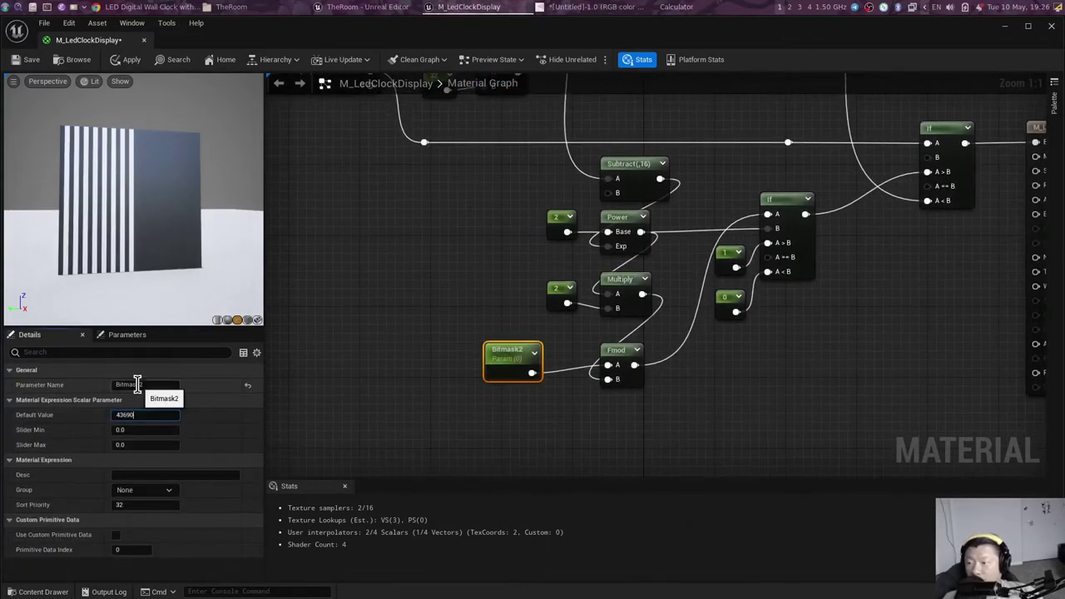
{"action": "mouse_move", "coordinate": [466, 499]}
{"action": "right_mouse_down"}
{"action": "mouse_move", "coordinate": [586, 348]}
{"action": "mouse_move", "coordinate": [518, 378]}
{"action": "right_mouse_up"}
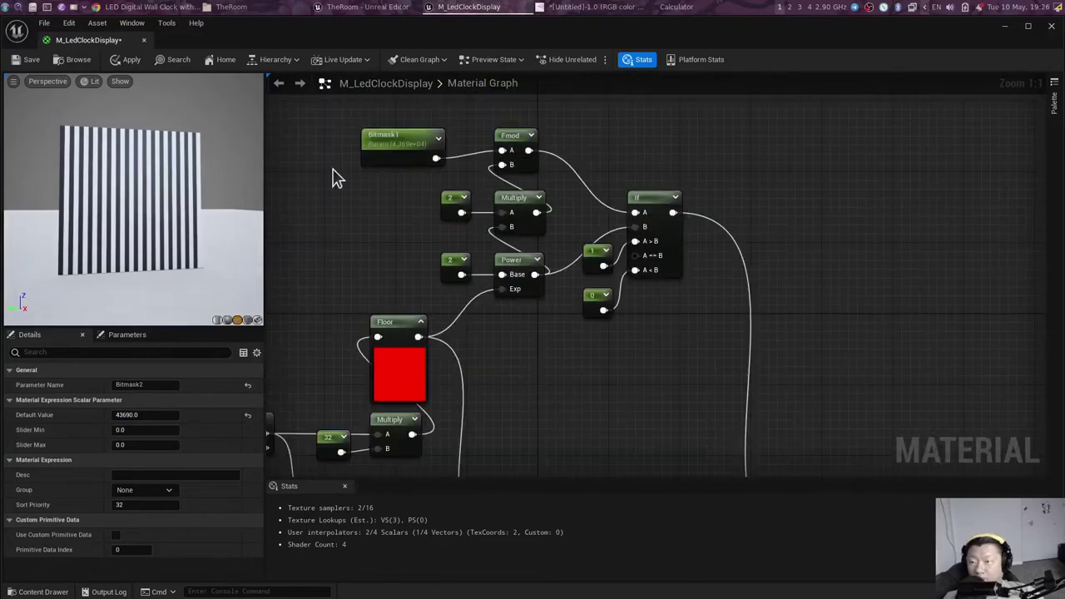
{"action": "left_click", "coordinate": [381, 142]}
{"action": "left_click_drag", "start_coordinate": [399, 144], "coordinate": [399, 134]}
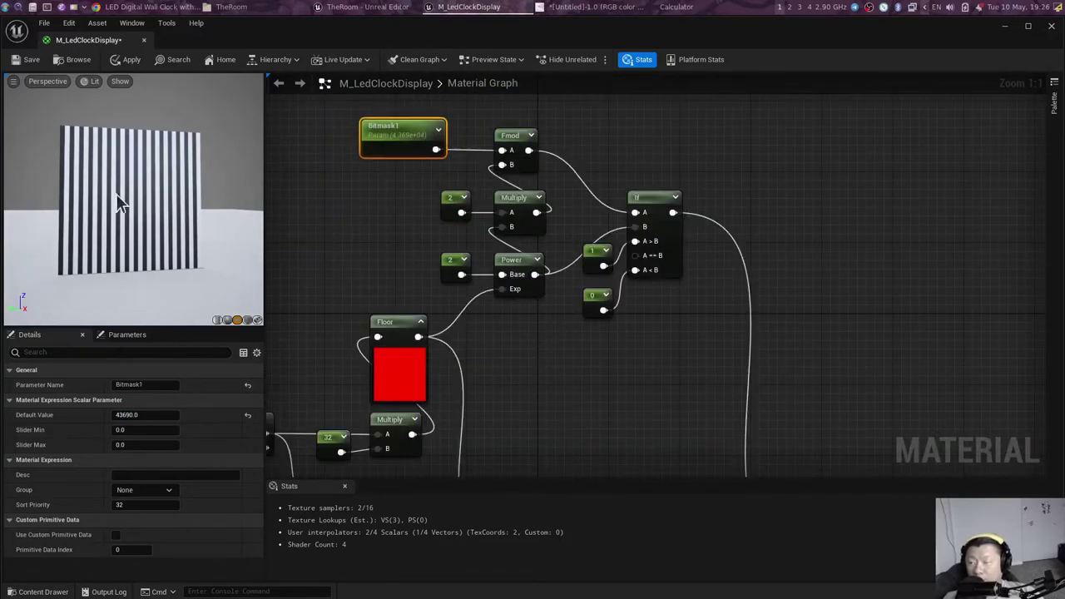
Step: Inspect the If nodes and material output, zooming around the selected constant 1 node
{"action": "right_click_drag", "start_coordinate": [513, 385], "coordinate": [360, 418]}
{"action": "mouse_move", "coordinate": [593, 249]}
{"action": "left_mouse_down"}
{"action": "mouse_move", "coordinate": [634, 427]}
{"action": "mouse_move", "coordinate": [666, 322]}
{"action": "left_mouse_up"}
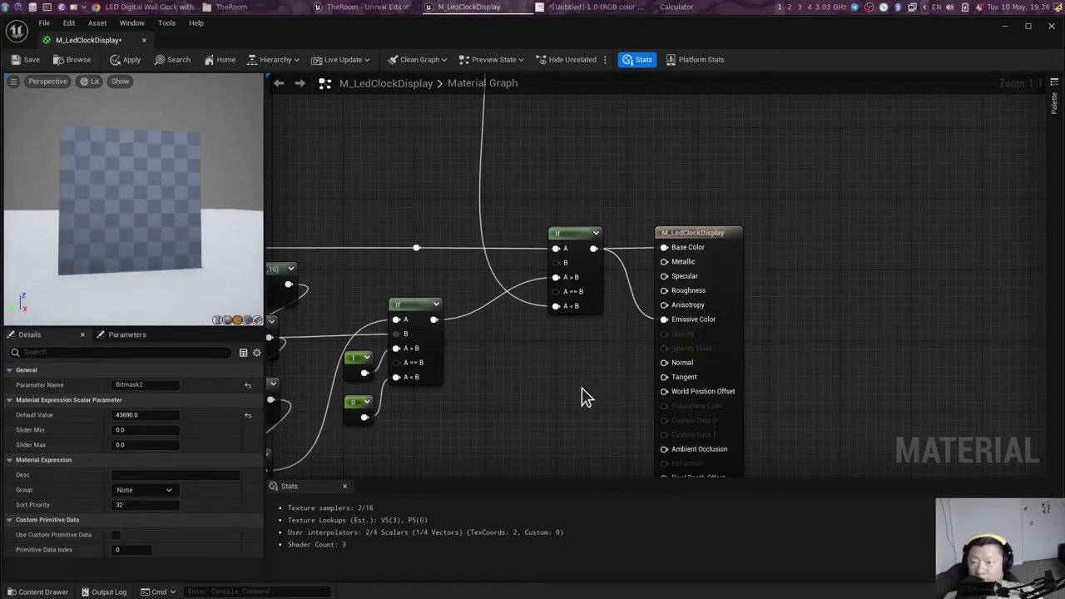
{"action": "scroll", "coordinate": [585, 397], "scroll_direction": "down", "scroll_amount": 2}
{"action": "left_click", "coordinate": [535, 328]}
{"action": "scroll", "coordinate": [666, 358], "scroll_direction": "up", "scroll_amount": 2}
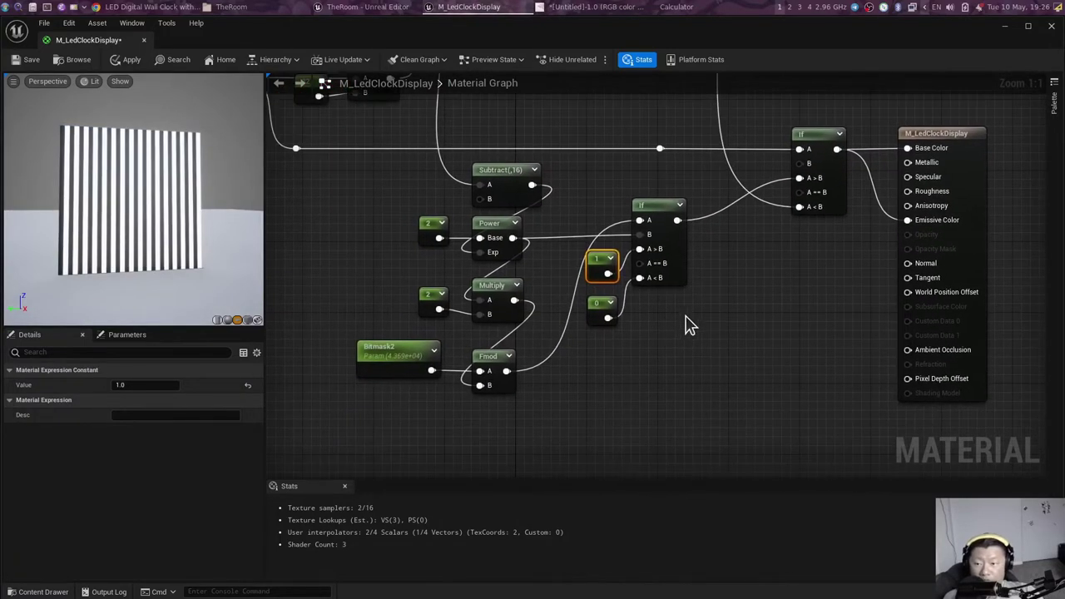
{"action": "scroll", "coordinate": [690, 366], "scroll_direction": "down", "scroll_amount": 1}
{"action": "scroll", "coordinate": [699, 369], "scroll_direction": "up", "scroll_amount": 1}
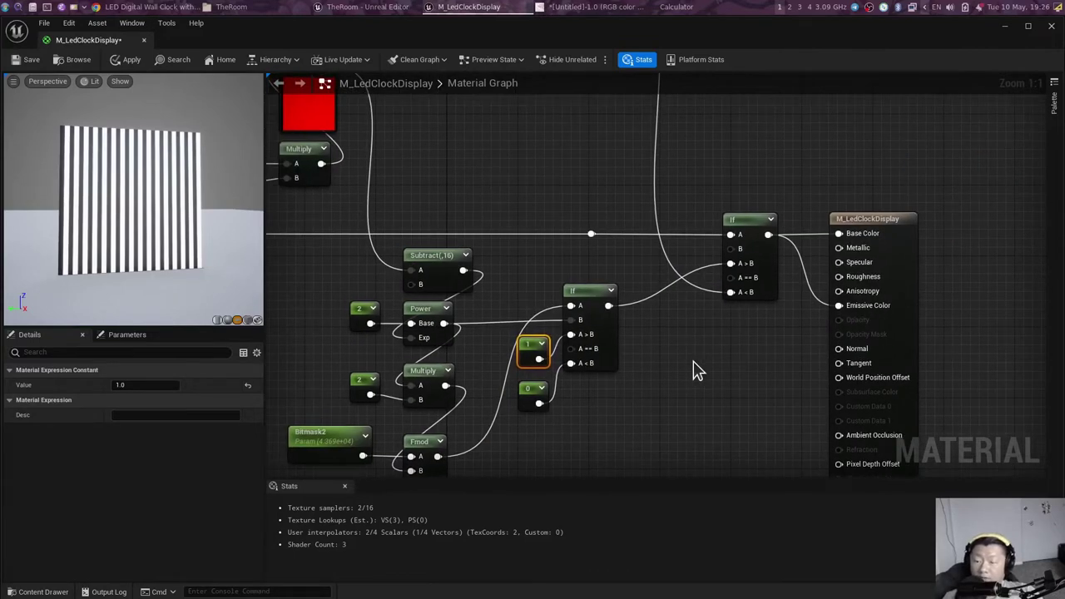
{"action": "scroll", "coordinate": [552, 225], "scroll_direction": "down", "scroll_amount": 1}
{"action": "scroll", "coordinate": [630, 342], "scroll_direction": "up", "scroll_amount": 1}
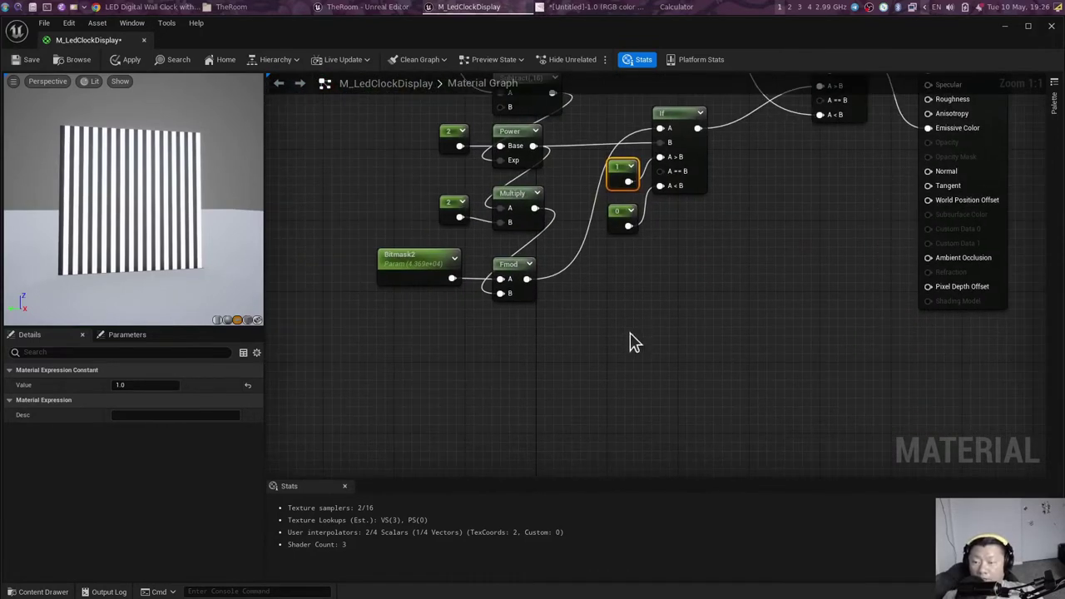
{"action": "scroll", "coordinate": [583, 283], "scroll_direction": "down", "scroll_amount": 1}
{"action": "scroll", "coordinate": [608, 327], "scroll_direction": "up", "scroll_amount": 1}
Step: Add a Constant3Vector and convert it to a parameter named OnColor
{"action": "left_click", "coordinate": [517, 369]}
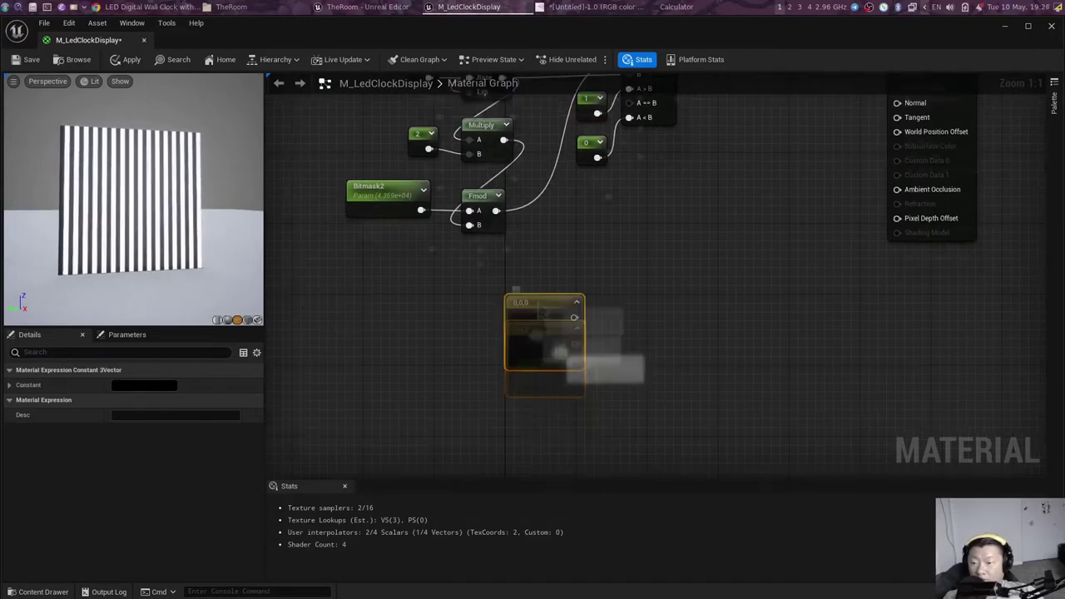
{"action": "right_click", "coordinate": [566, 344]}
{"action": "left_click", "coordinate": [609, 364]}
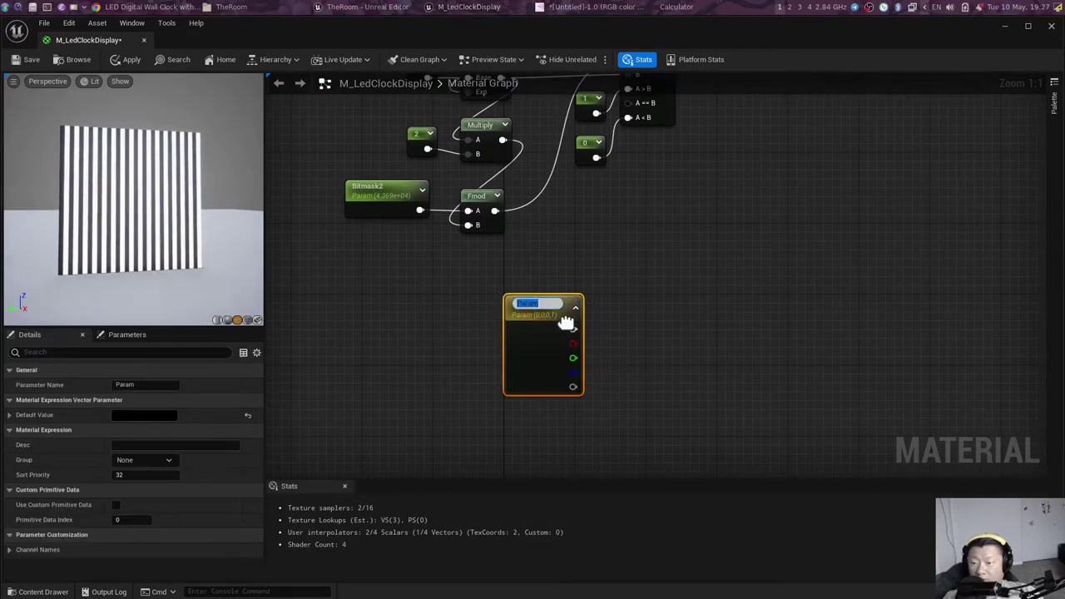
{"action": "type", "text": "OnColor"}
{"action": "key", "text": "Return"}
Step: Duplicate OnColor below it and rename the copy OffColor
{"action": "key", "text": "ctrl+w"}
{"action": "left_click_drag", "start_coordinate": [655, 325], "coordinate": [538, 418]}
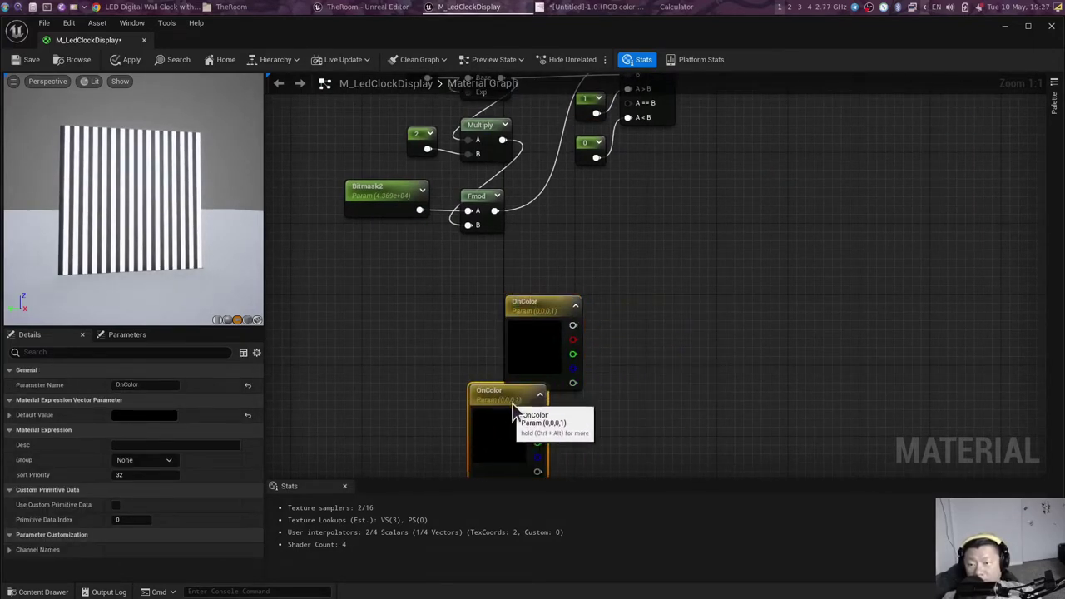
{"action": "left_click", "coordinate": [166, 384]}
{"action": "type", "text": "OffColor"}
{"action": "key", "text": "Return"}
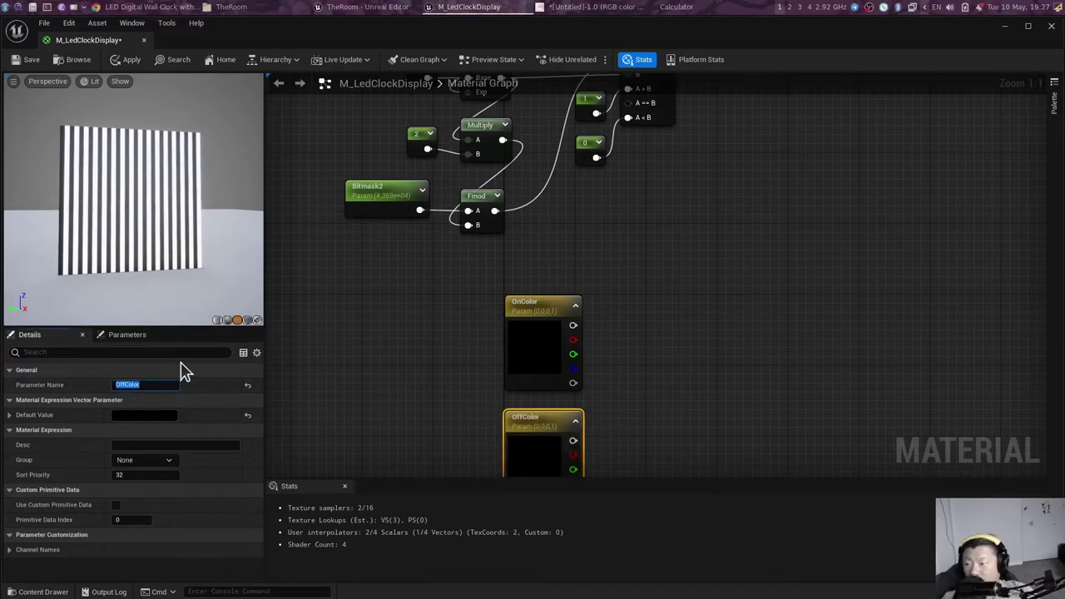
{"action": "scroll", "coordinate": [574, 338], "scroll_direction": "down", "scroll_amount": 2}
{"action": "scroll", "coordinate": [632, 344], "scroll_direction": "up", "scroll_amount": 2}
Step: Delete the 1 and 0 constants and wire OffColor into the If's A<B input
{"action": "left_click", "coordinate": [641, 213]}
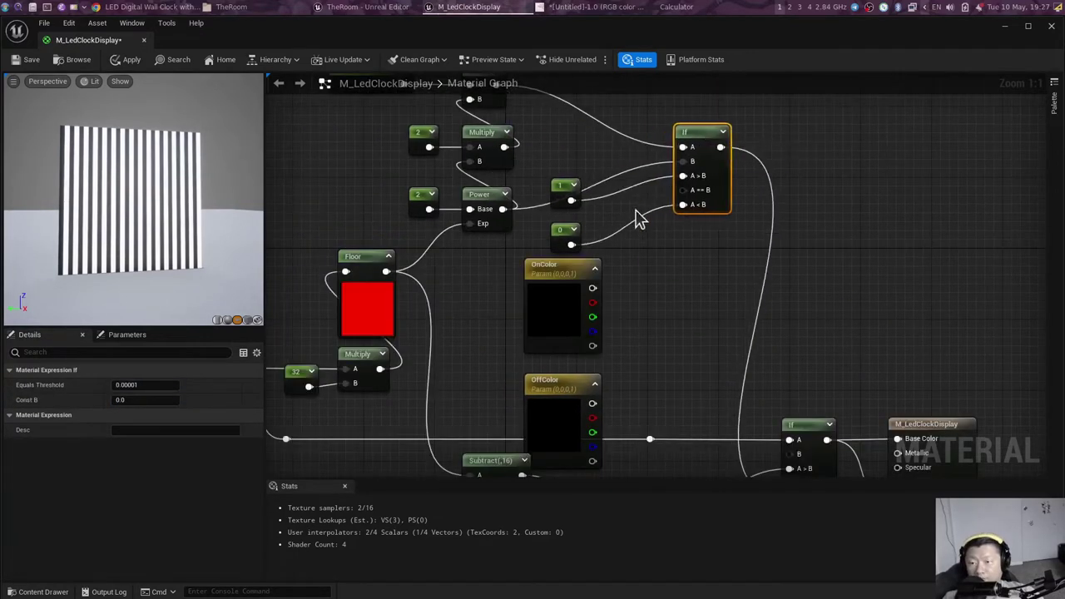
{"action": "left_click_drag", "start_coordinate": [552, 155], "coordinate": [582, 250]}
{"action": "key", "text": "Delete"}
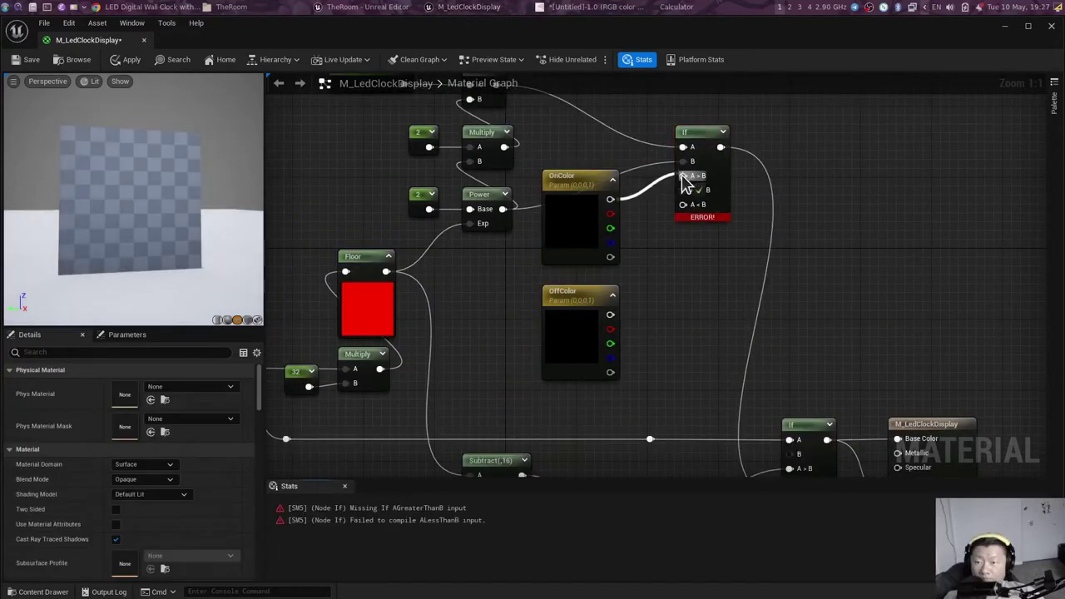
{"action": "left_click_drag", "start_coordinate": [610, 312], "coordinate": [683, 204]}
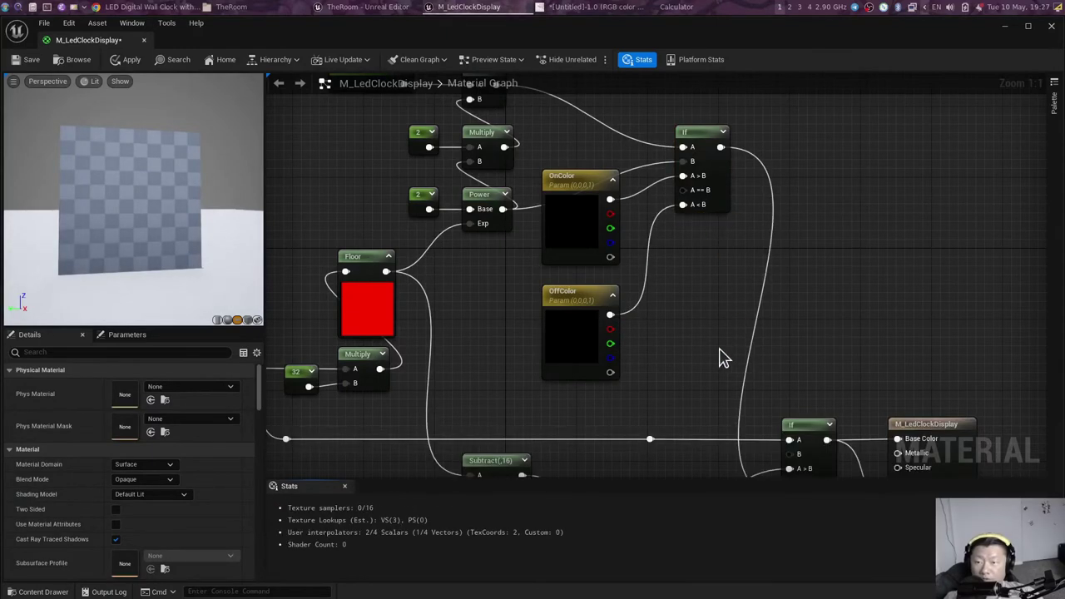
{"action": "scroll", "coordinate": [654, 356], "scroll_direction": "down", "scroll_amount": 2}
{"action": "scroll", "coordinate": [646, 352], "scroll_direction": "up", "scroll_amount": 2}
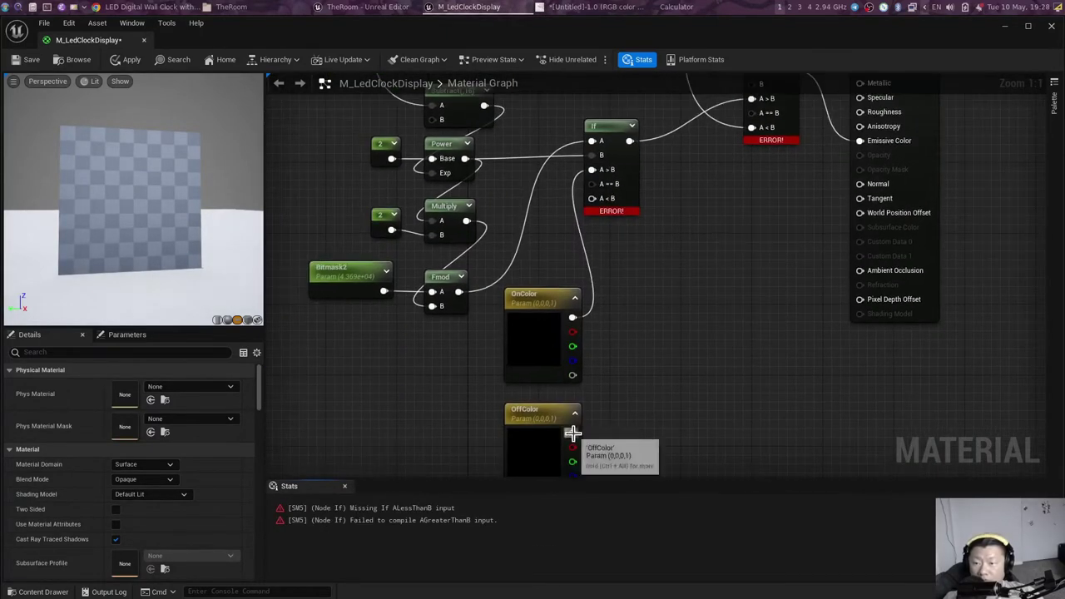
Step: Set OnColor's colour to white
{"action": "right_click_drag", "start_coordinate": [743, 223], "coordinate": [636, 333]}
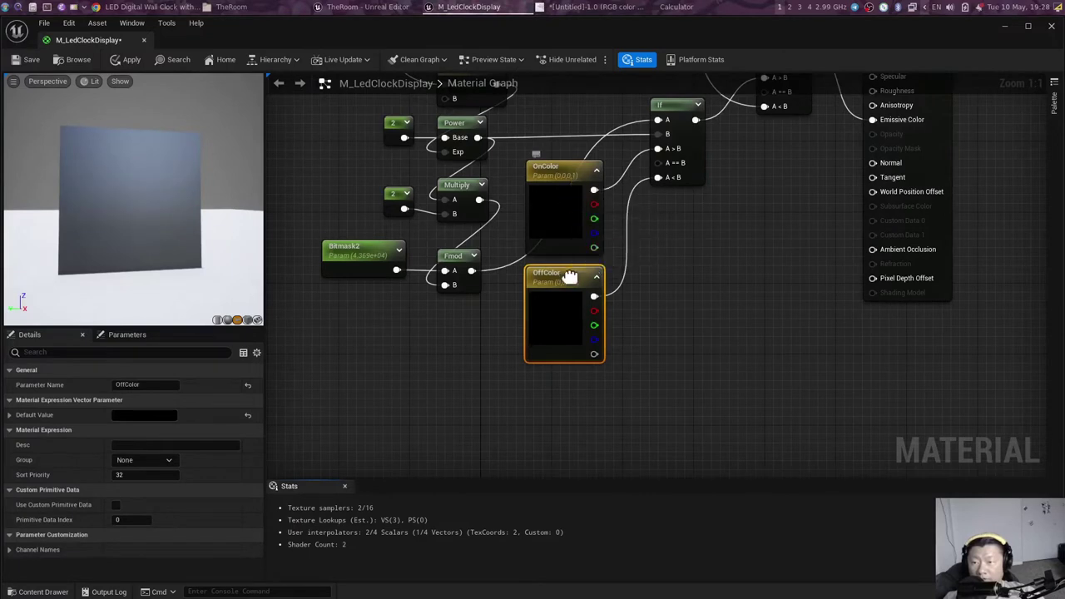
{"action": "left_click_drag", "start_coordinate": [571, 278], "coordinate": [570, 287]}
{"action": "left_click", "coordinate": [578, 208]}
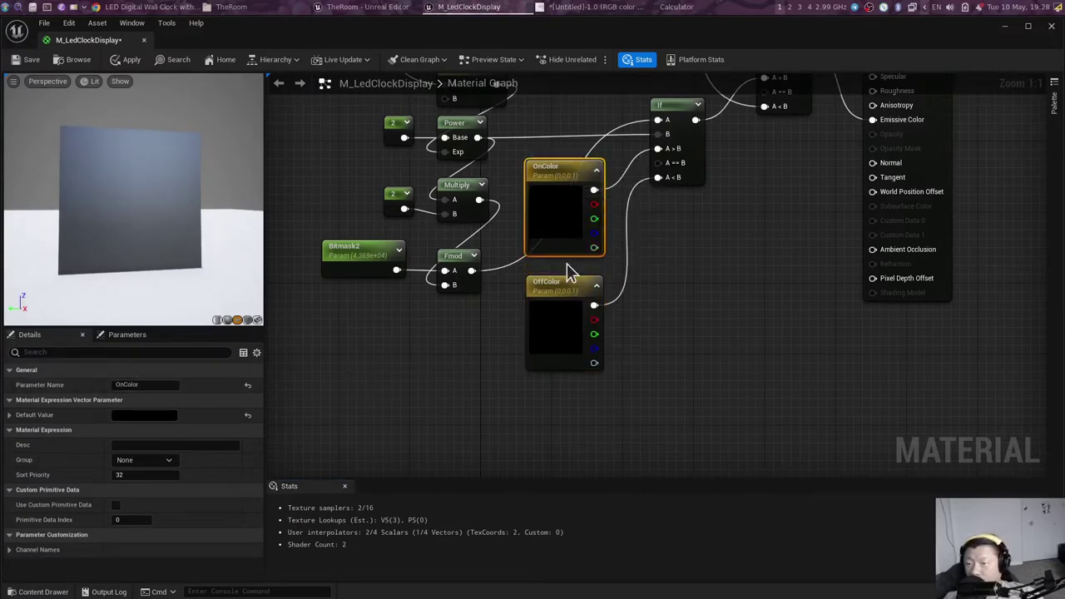
{"action": "double_click", "coordinate": [568, 218]}
{"action": "left_click", "coordinate": [331, 581]}
{"action": "mouse_move", "coordinate": [777, 247]}
{"action": "right_mouse_down"}
{"action": "mouse_move", "coordinate": [687, 268]}
{"action": "mouse_move", "coordinate": [782, 273]}
{"action": "right_mouse_up"}
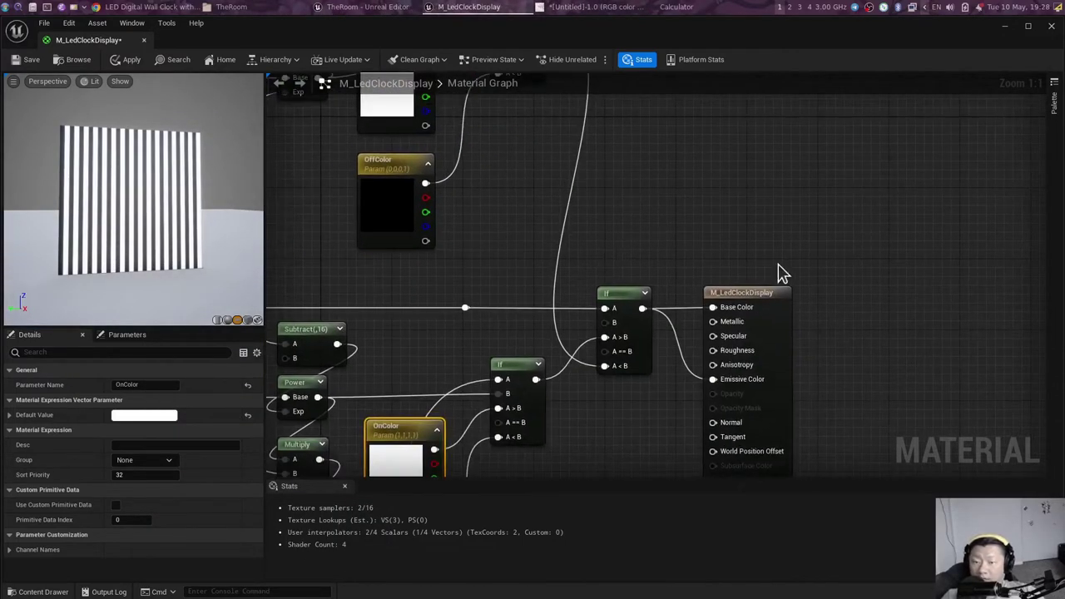
Step: Reposition the material output node and save M_LedClockDisplay with Ctrl+S
{"action": "left_click_drag", "start_coordinate": [779, 298], "coordinate": [910, 298]}
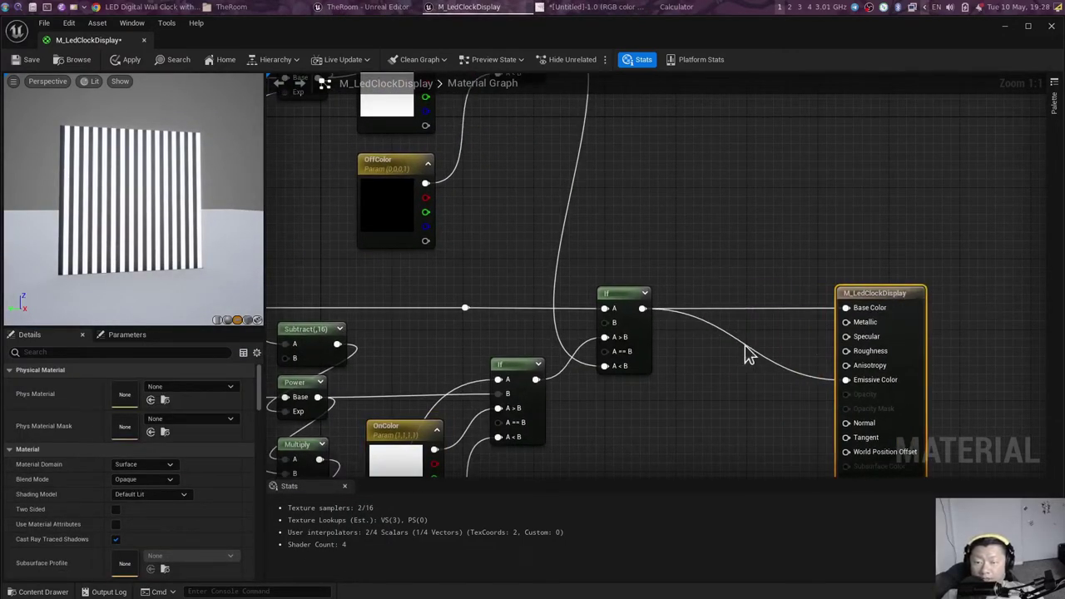
{"action": "mouse_move", "coordinate": [746, 356]}
{"action": "right_mouse_down"}
{"action": "mouse_move", "coordinate": [723, 311]}
{"action": "mouse_move", "coordinate": [637, 330]}
{"action": "right_mouse_up"}
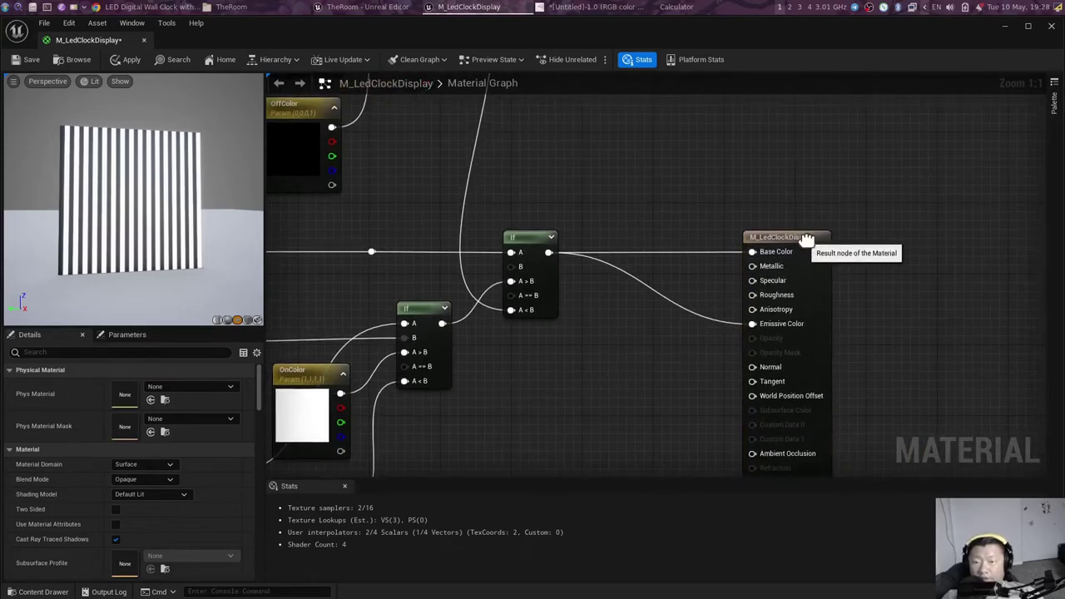
{"action": "left_click_drag", "start_coordinate": [807, 239], "coordinate": [752, 239]}
{"action": "right_click_drag", "start_coordinate": [625, 237], "coordinate": [703, 206]}
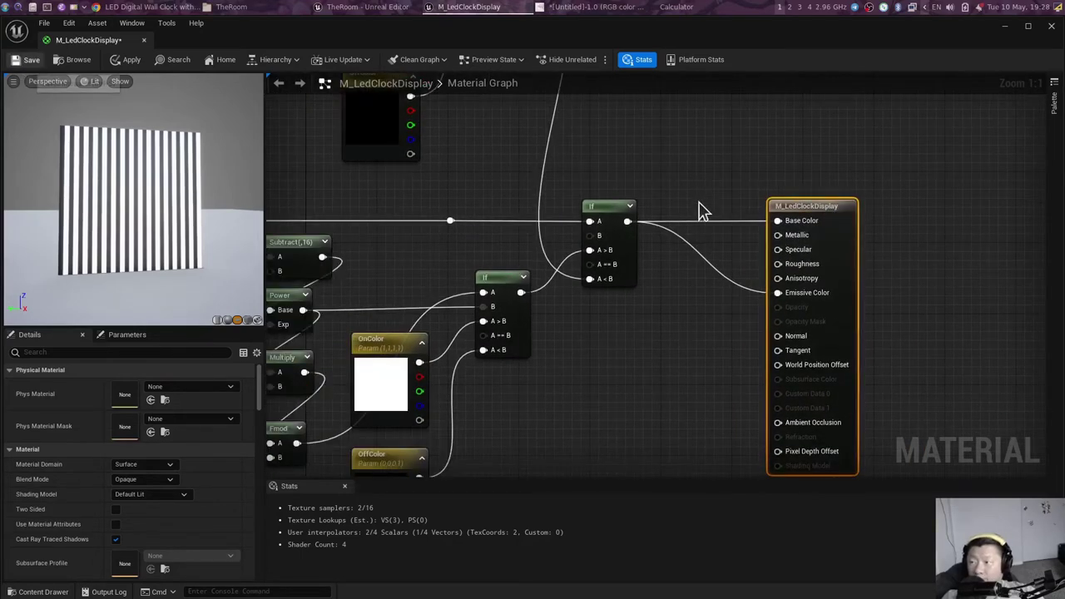
{"action": "key", "text": "ctrl+s"}
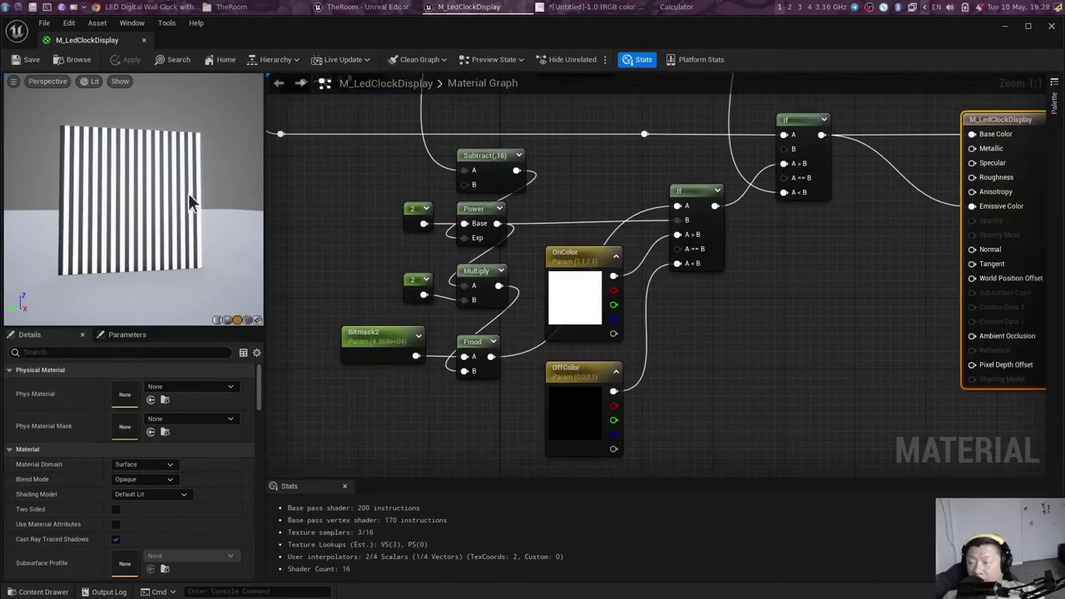
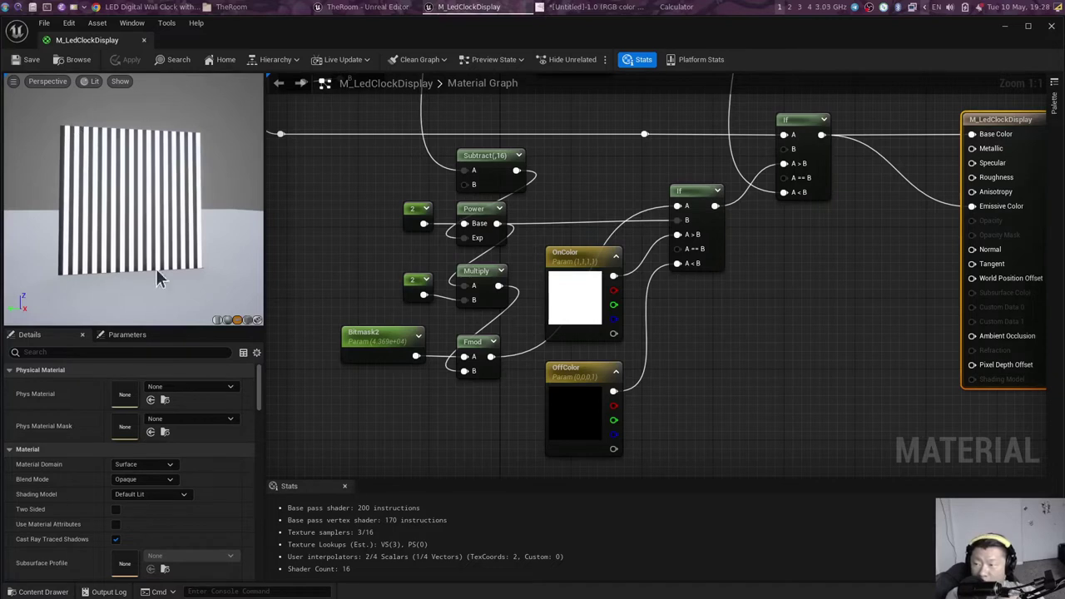
Step: Inspect the striped M_LedClockDisplay material preview, then launch Blender
{"action": "mouse_move", "coordinate": [203, 221]}
{"action": "left_mouse_down"}
{"action": "mouse_move", "coordinate": [175, 238]}
{"action": "mouse_move", "coordinate": [208, 237]}
{"action": "mouse_move", "coordinate": [24, 67]}
{"action": "left_mouse_up"}
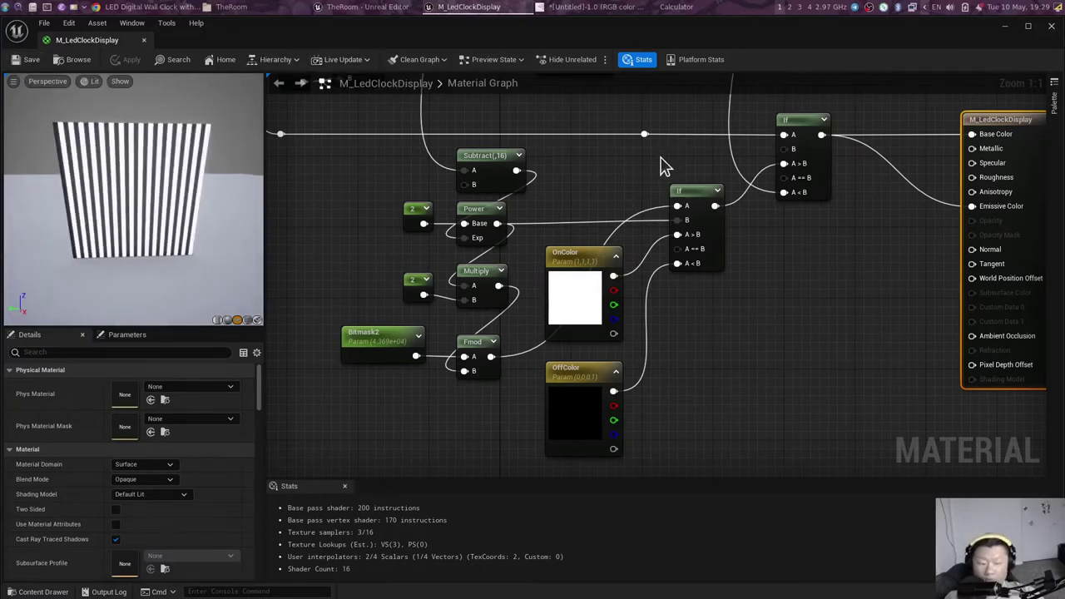
{"action": "key", "text": "super"}
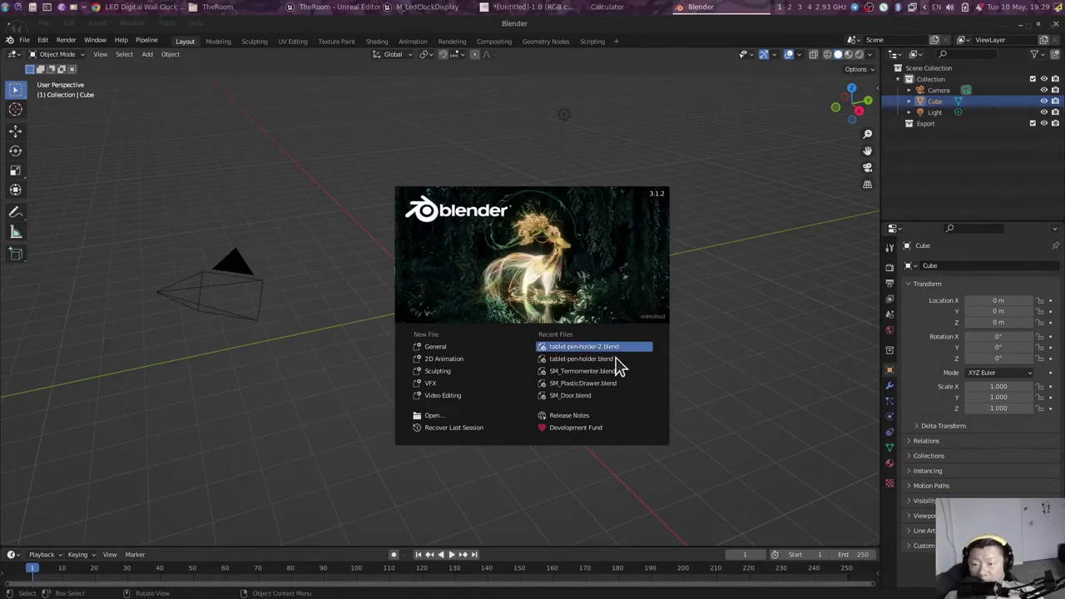
Step: Open SM_Termomenter.blend and save a copy as SM_WallClock.blend
{"action": "left_click", "coordinate": [617, 371]}
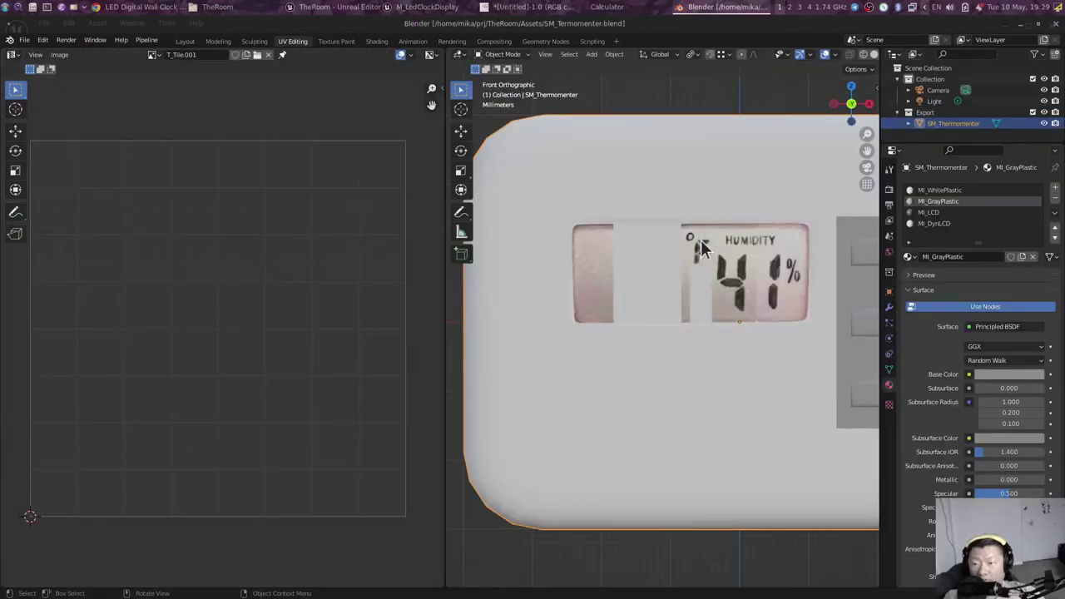
{"action": "left_click", "coordinate": [186, 41]}
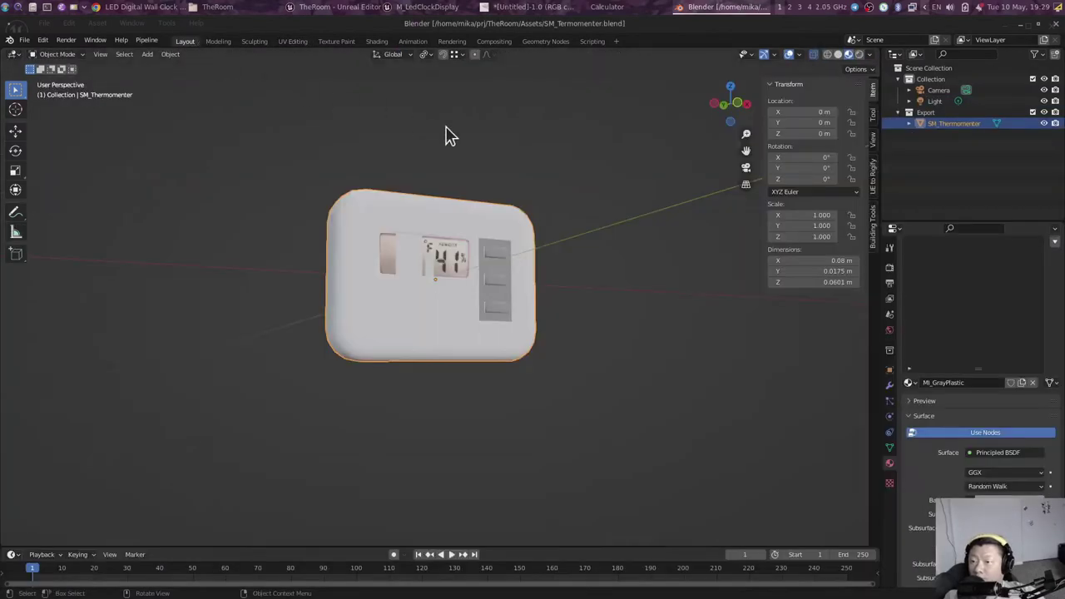
{"action": "middle_click_drag", "start_coordinate": [450, 135], "coordinate": [544, 245]}
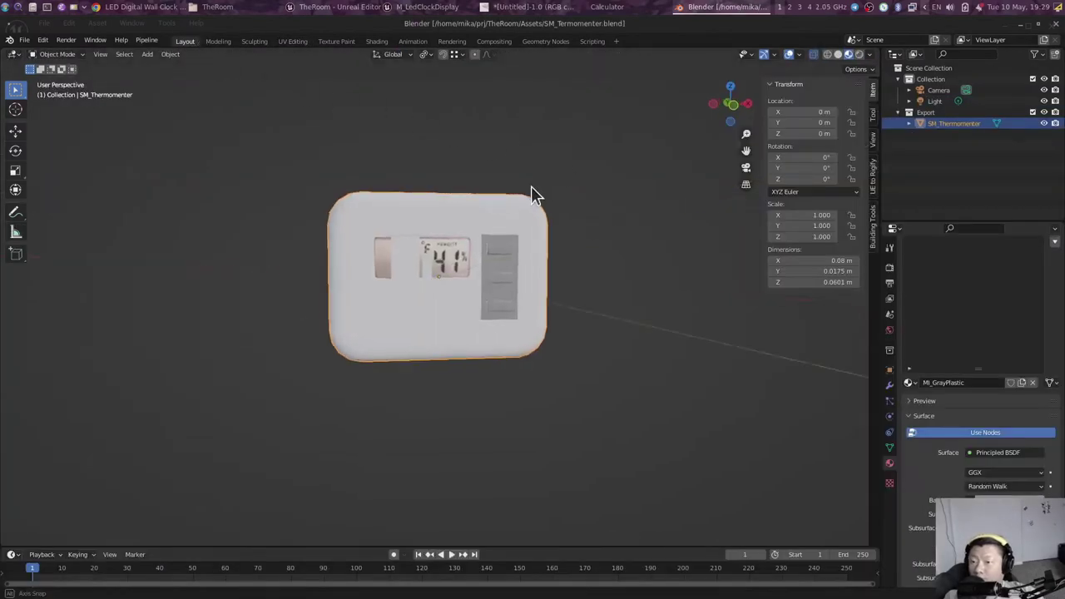
{"action": "left_click", "coordinate": [25, 41]}
{"action": "left_click", "coordinate": [62, 126]}
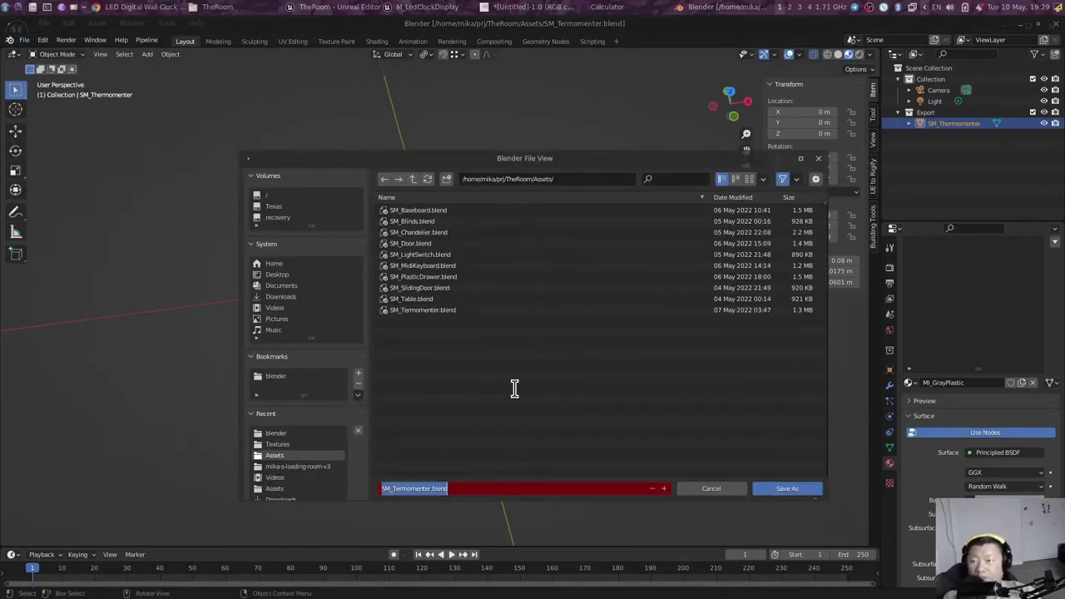
{"action": "key", "text": "ctrl+v"}
{"action": "key", "text": "Return"}
Step: Delete the thermometer model, the Light and the Camera from the scene
{"action": "key", "text": "x"}
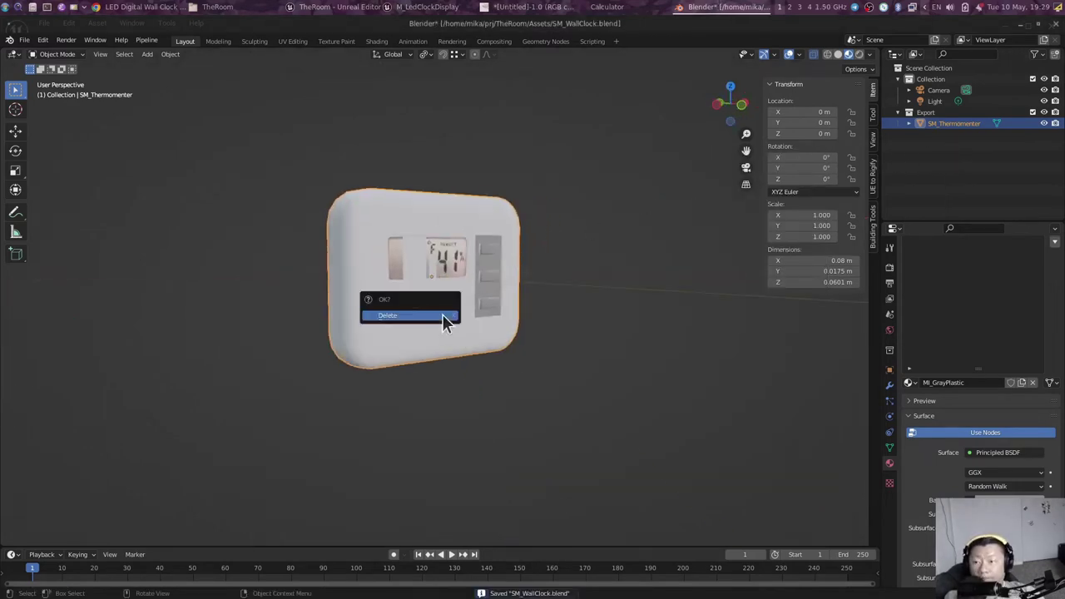
{"action": "left_click", "coordinate": [442, 313]}
{"action": "left_click", "coordinate": [935, 101]}
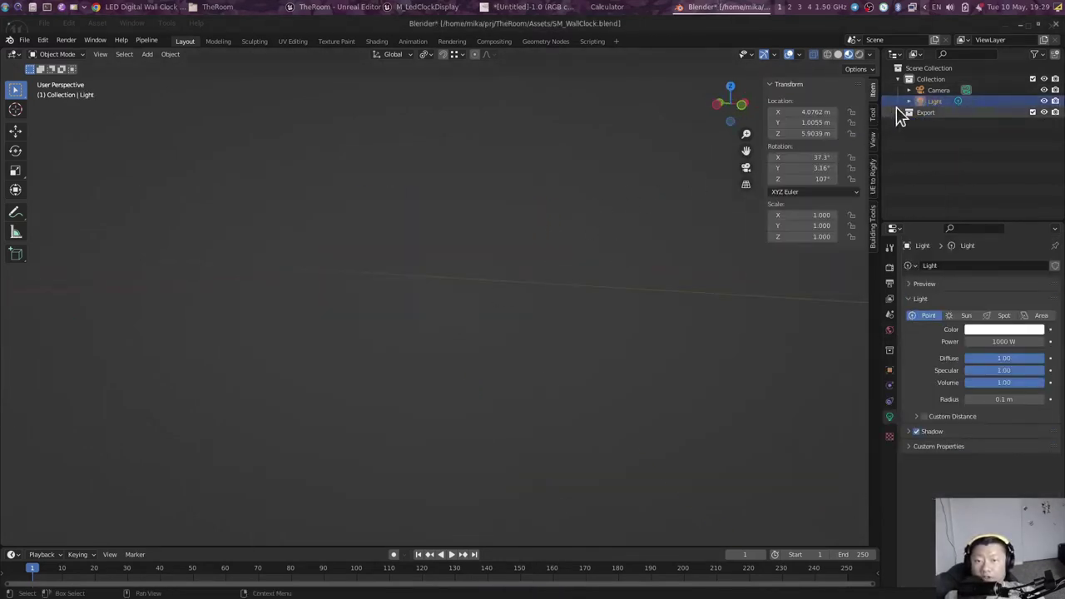
{"action": "left_click", "coordinate": [916, 90], "text": "ctrl"}
{"action": "key", "text": "x"}
{"action": "left_click", "coordinate": [516, 263]}
{"action": "middle_click_drag", "start_coordinate": [639, 226], "coordinate": [531, 155]}
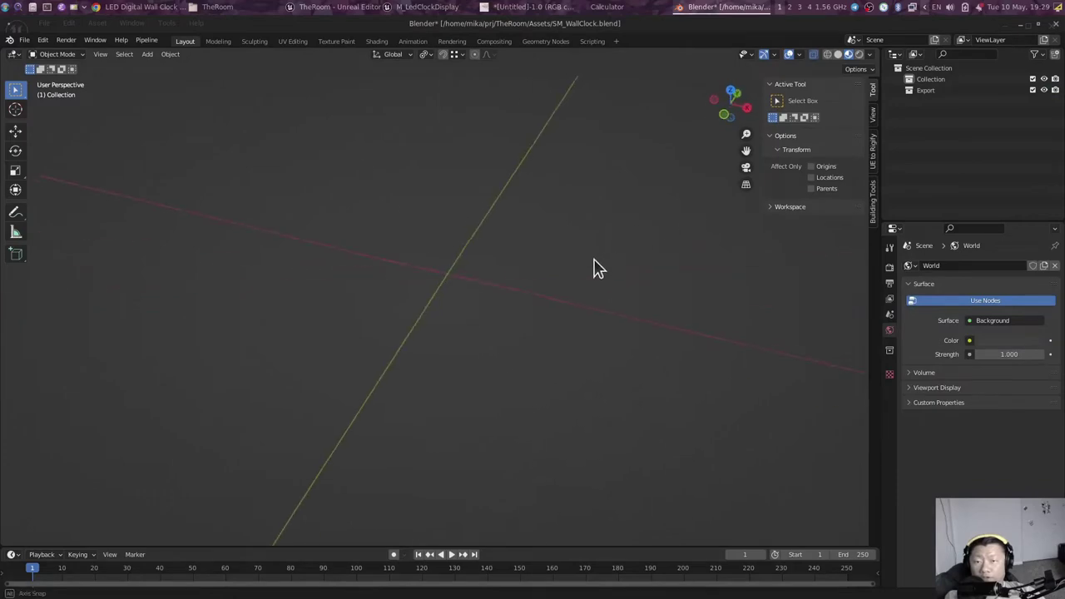
{"action": "left_click", "coordinate": [142, 7]}
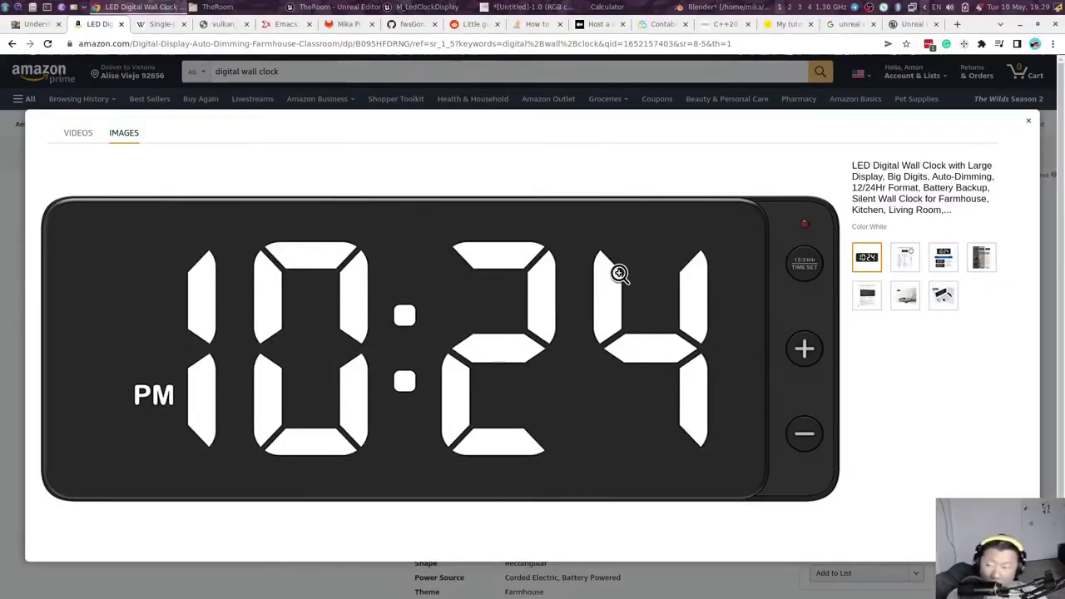
Step: Capture the clock photo region and try pasting it into Blender's front view
{"action": "key", "text": "Print"}
{"action": "key", "text": "Return"}
{"action": "left_click_drag", "start_coordinate": [34, 184], "coordinate": [846, 512]}
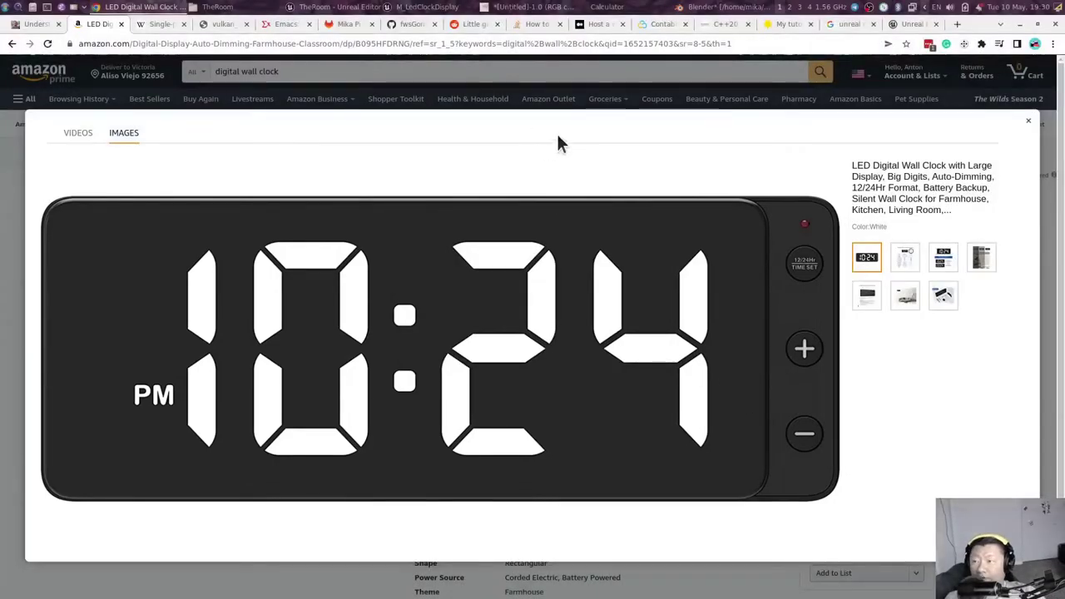
{"action": "left_click", "coordinate": [703, 366]}
{"action": "left_click", "coordinate": [699, 10]}
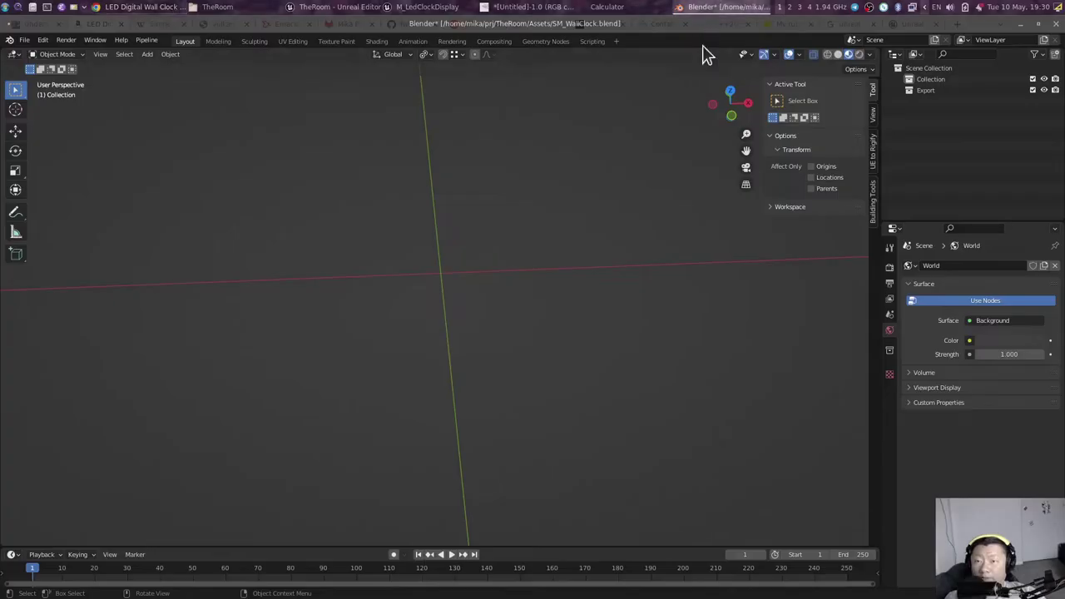
{"action": "key", "text": "KP_1"}
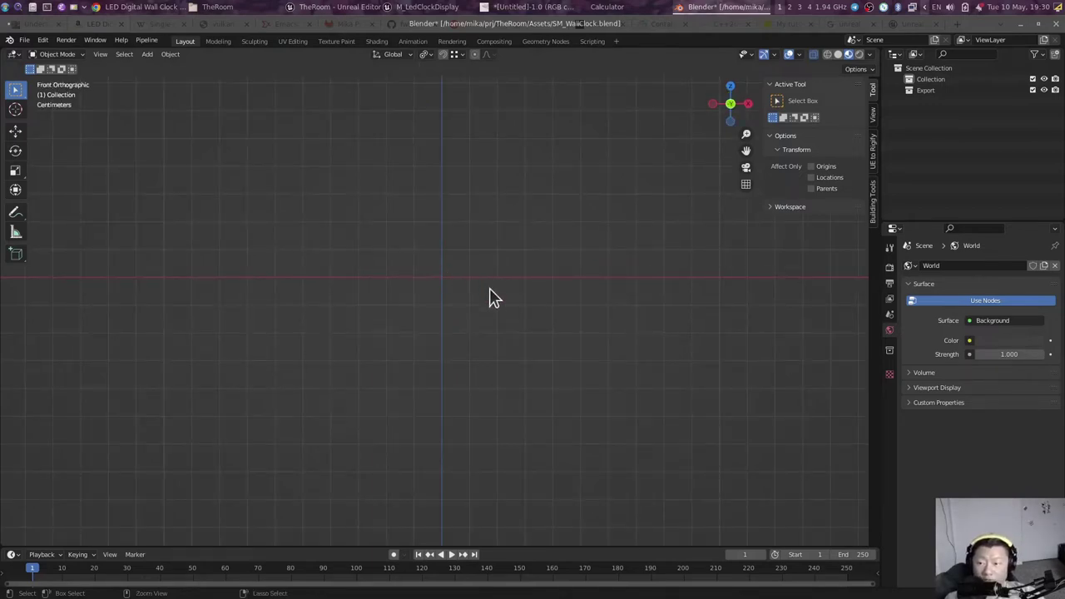
{"action": "key", "text": "ctrl+v"}
{"action": "left_click", "coordinate": [40, 42]}
{"action": "key", "text": "alt+Tab"}
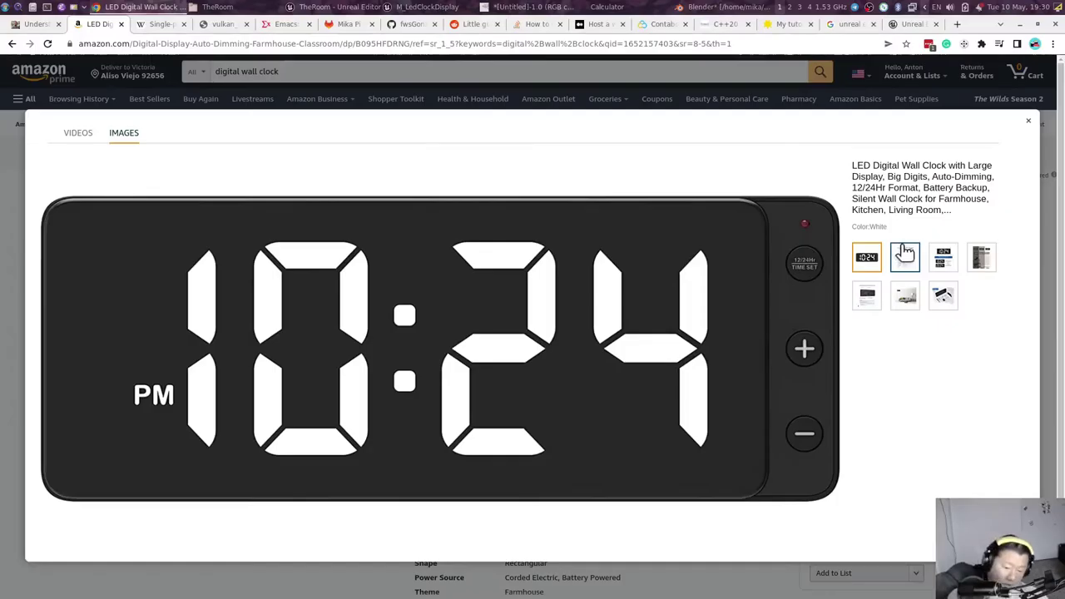
Step: Recapture the clock image region and save it in prj/TheRoom/Assets
{"action": "key", "text": "Print"}
{"action": "left_click", "coordinate": [631, 382]}
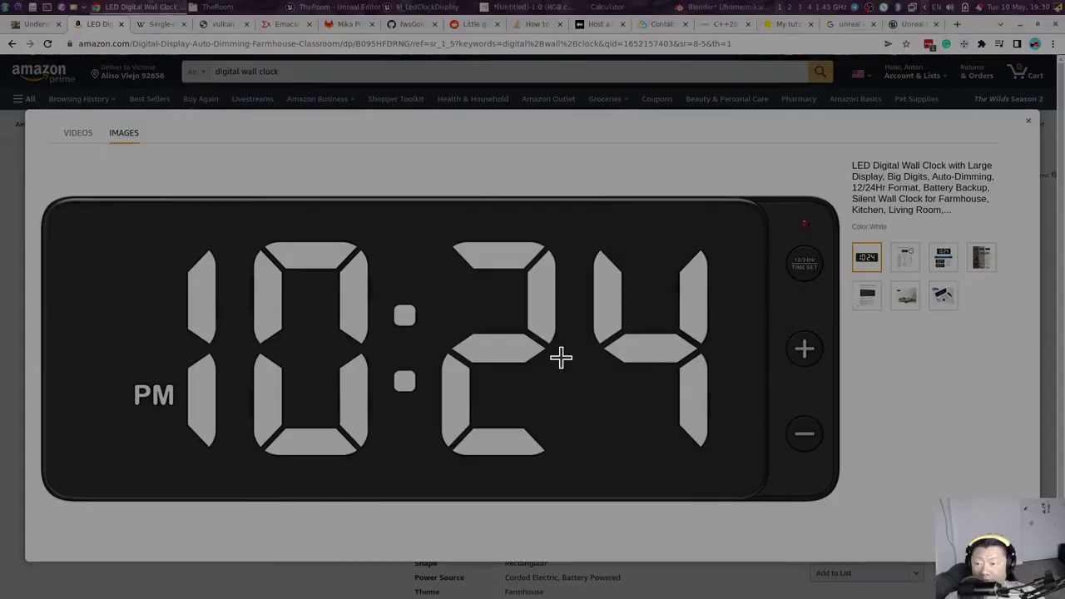
{"action": "left_click_drag", "start_coordinate": [35, 184], "coordinate": [842, 504]}
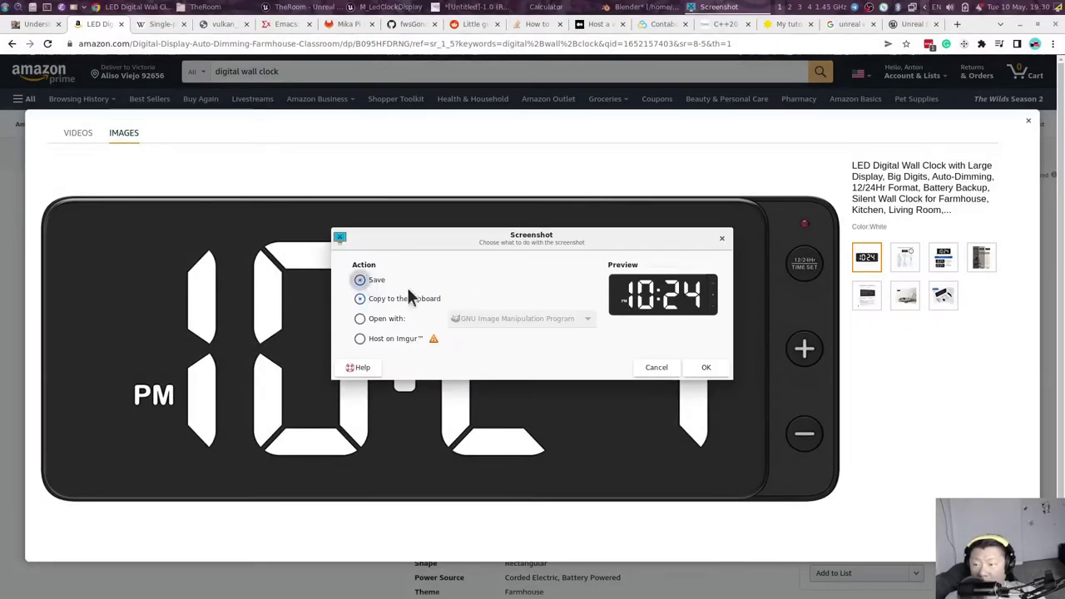
{"action": "key", "text": "Return"}
{"action": "left_click", "coordinate": [304, 91]}
{"action": "left_click", "coordinate": [326, 163]}
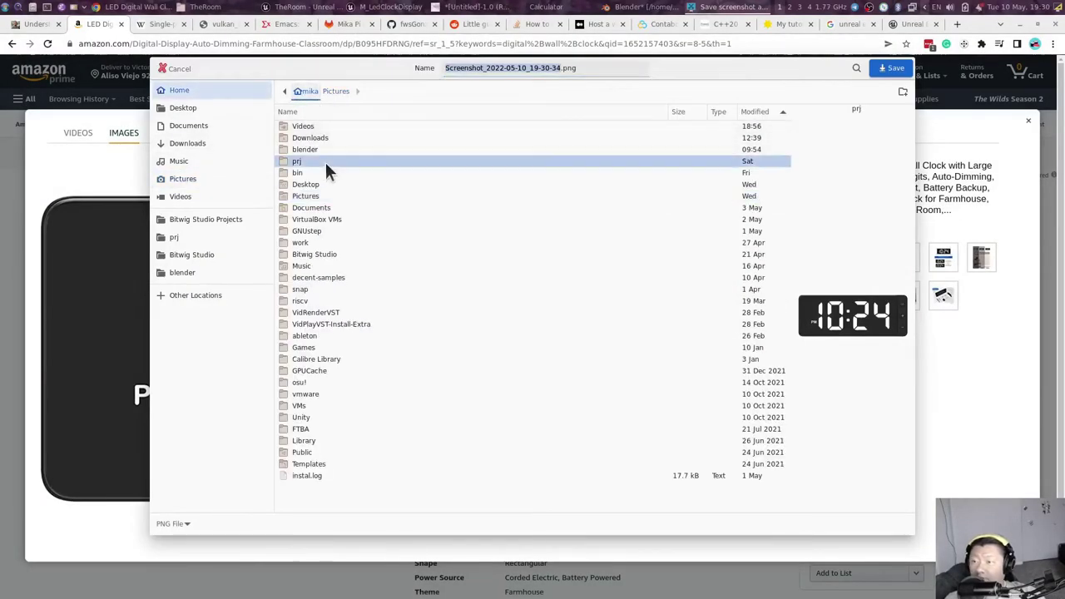
{"action": "double_click", "coordinate": [314, 163]}
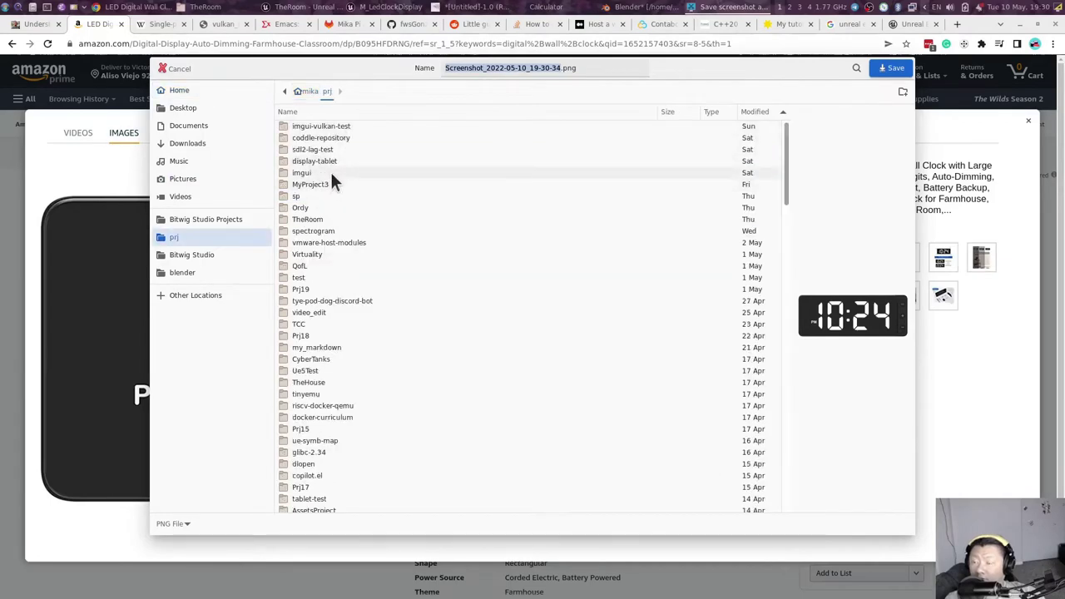
{"action": "double_click", "coordinate": [308, 219]}
{"action": "double_click", "coordinate": [333, 137]}
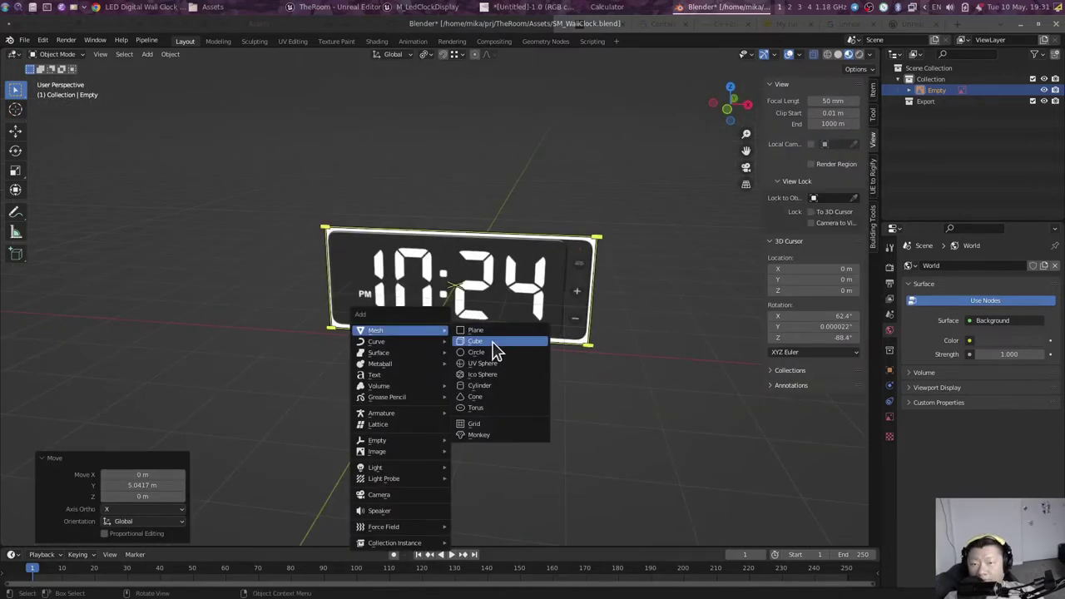
Step: Add a cube and rename it SM_WallClock
{"action": "left_click", "coordinate": [495, 348]}
{"action": "double_click", "coordinate": [935, 89]}
{"action": "type", "text": "SM_WallClock"}
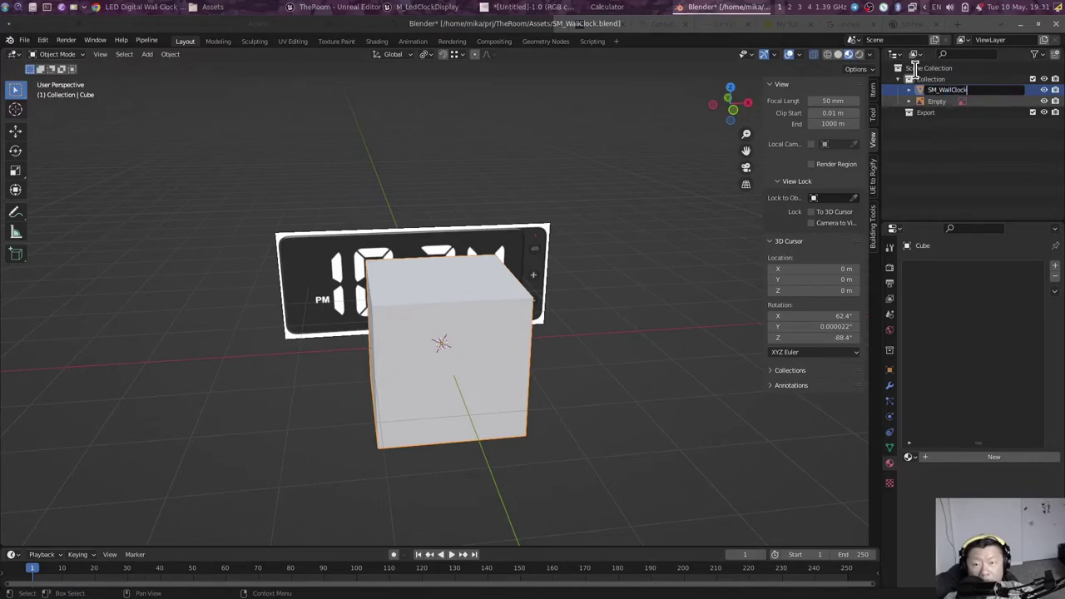
{"action": "key", "text": "Return"}
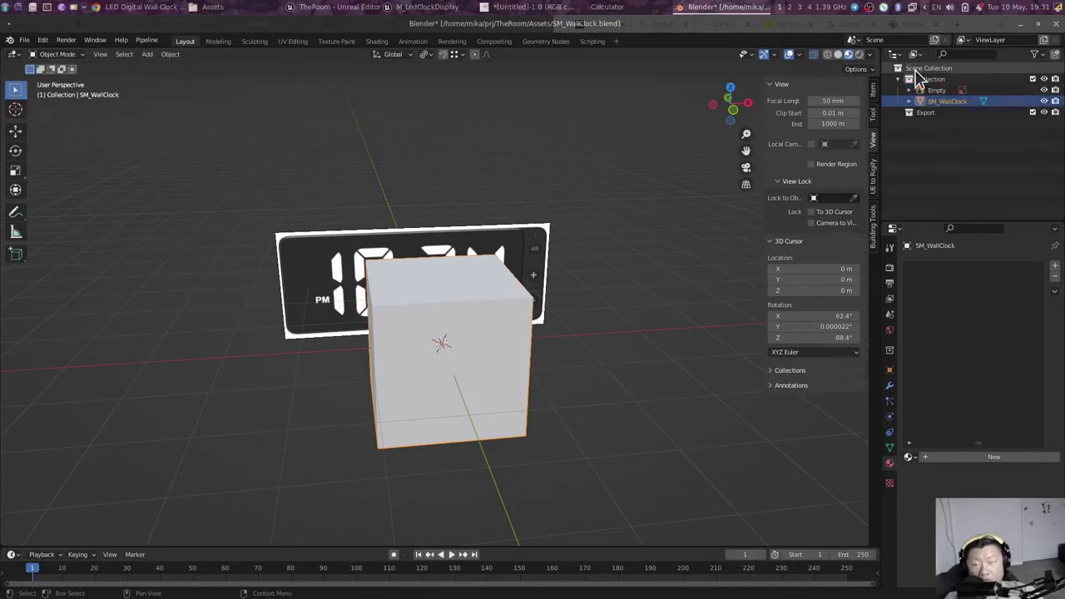
{"action": "middle_click_drag", "start_coordinate": [450, 308], "coordinate": [398, 287]}
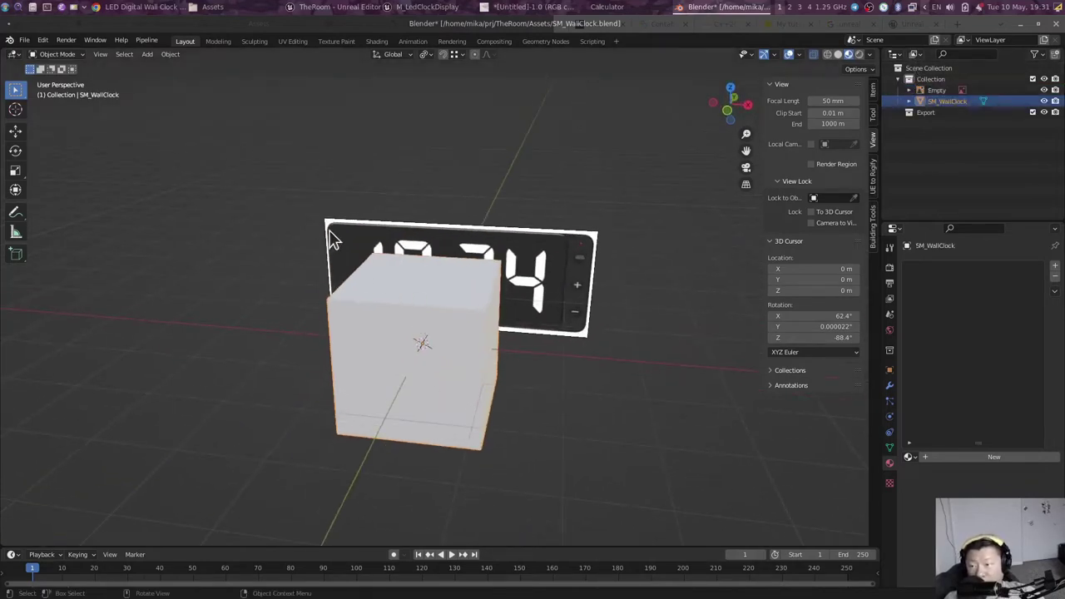
{"action": "key", "text": "KP_1"}
Step: With X-ray on, stretch the cube along X to the clock's edge and scale its depth on Y to 0.288
{"action": "key", "text": "Tab"}
{"action": "key", "text": "alt+z"}
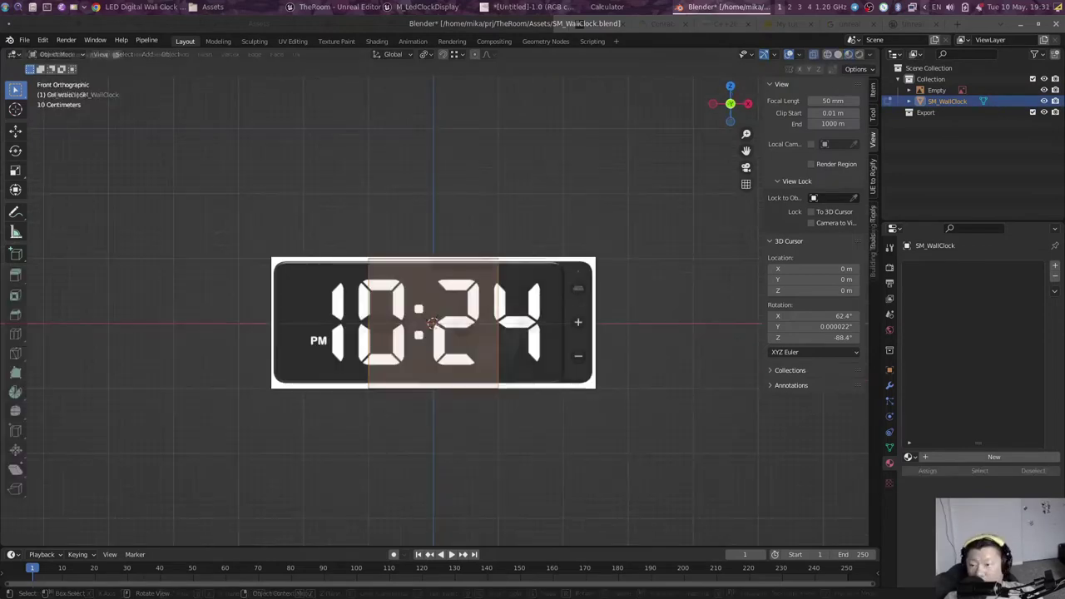
{"action": "key", "text": "g"}
{"action": "key", "text": "x"}
{"action": "left_click", "coordinate": [607, 350]}
{"action": "key", "text": "a"}
{"action": "key", "text": "s"}
{"action": "key", "text": "y"}
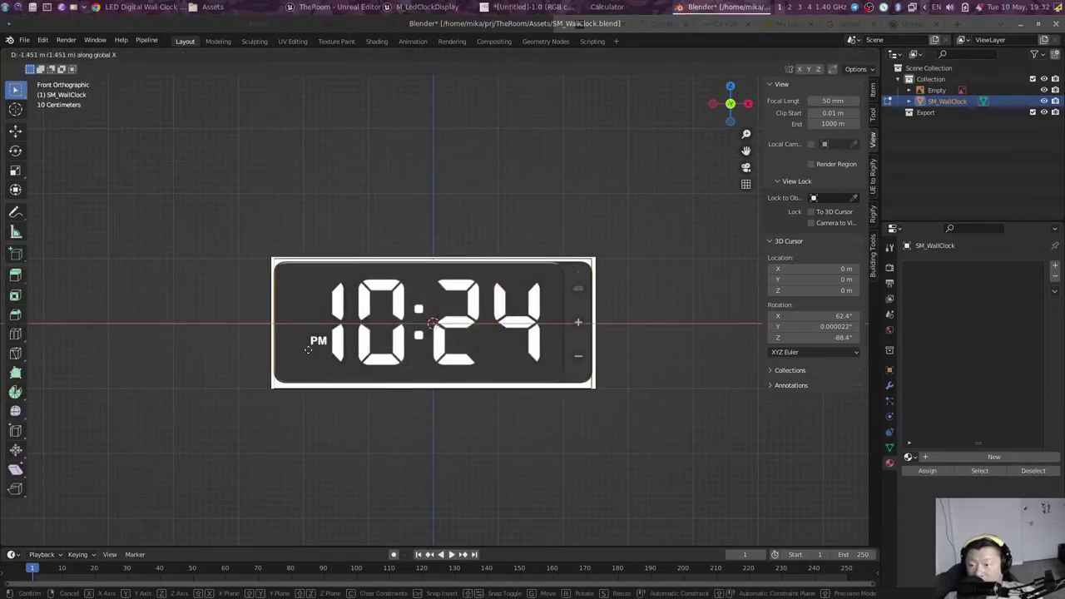
{"action": "left_click", "coordinate": [375, 352]}
{"action": "middle_click_drag", "start_coordinate": [375, 353], "coordinate": [334, 295]}
{"action": "key", "text": "KP_1"}
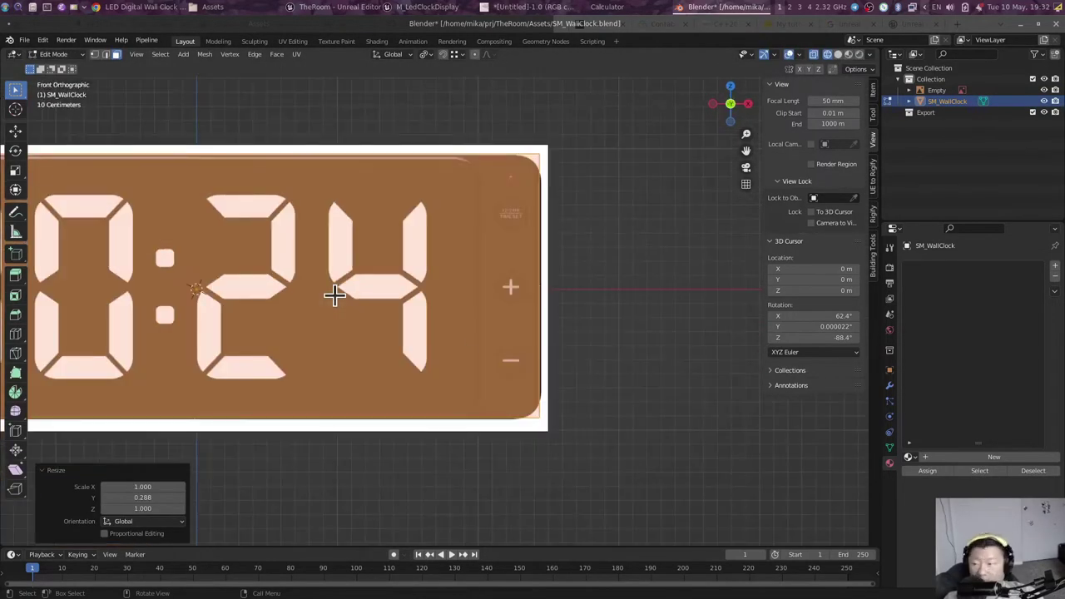
Step: Box-select the vertices at one end of the slab
{"action": "scroll", "coordinate": [178, 219], "scroll_direction": "up", "scroll_amount": 3, "text": "ctrl"}
{"action": "key", "text": "alt+a"}
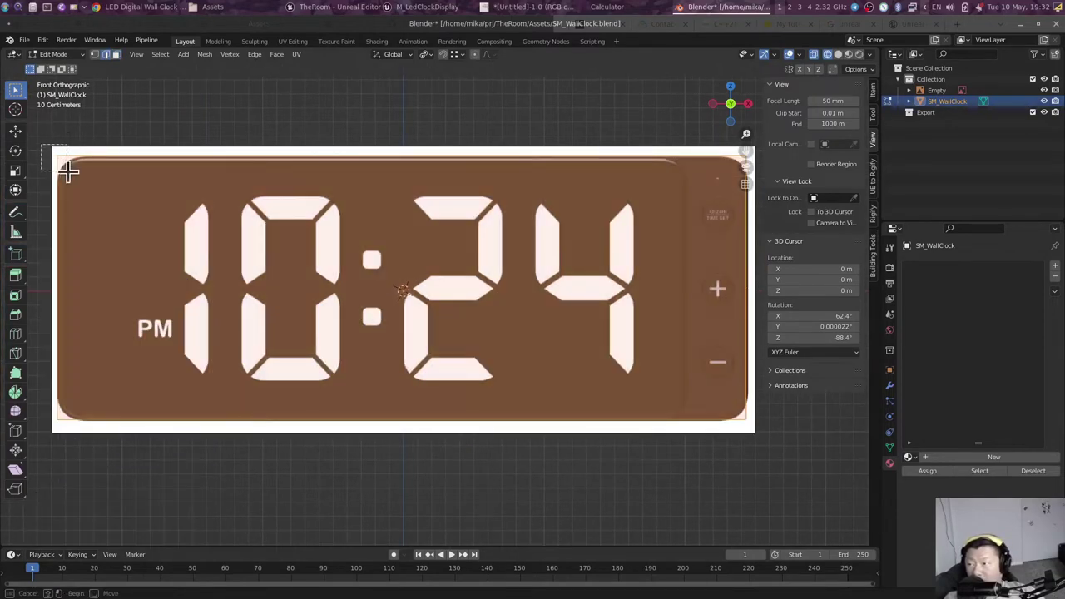
{"action": "left_click_drag", "start_coordinate": [68, 171], "coordinate": [652, 441]}
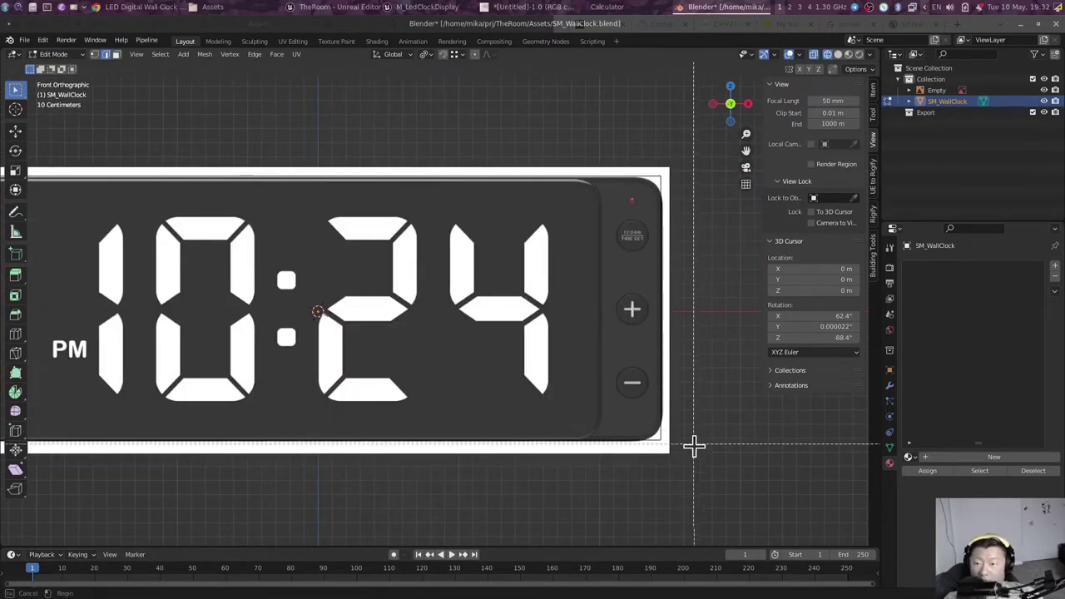
{"action": "scroll", "coordinate": [574, 338], "scroll_direction": "down", "scroll_amount": 10}
{"action": "middle_click_drag", "start_coordinate": [573, 337], "coordinate": [464, 355]}
Step: Duplicate the body's back face and move the copy away along Y
{"action": "key", "text": "KP_1"}
{"action": "key", "text": "KP_Decimal"}
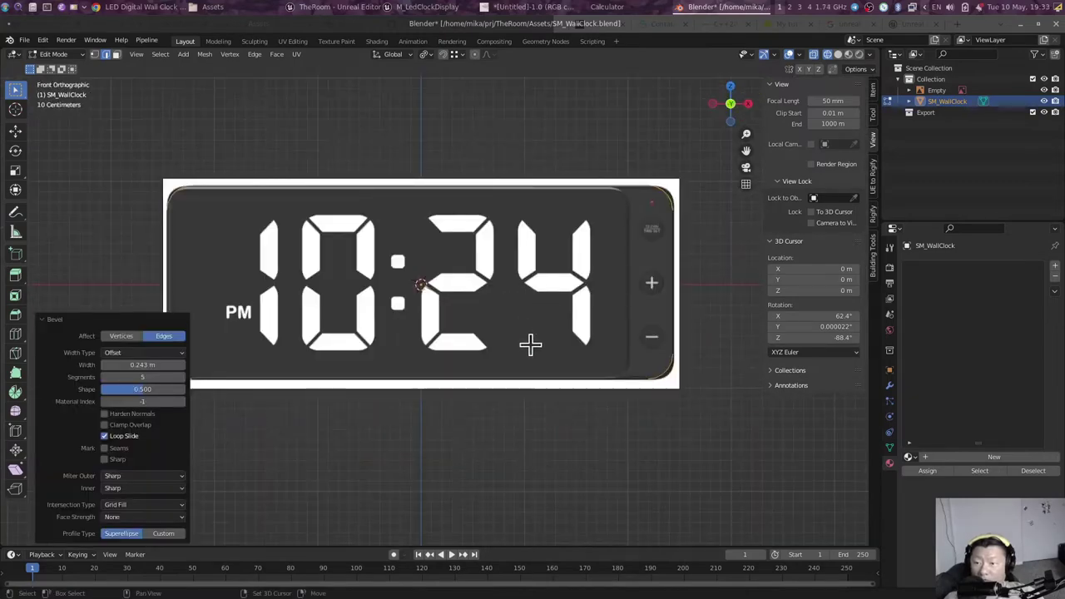
{"action": "middle_click_drag", "start_coordinate": [680, 330], "coordinate": [598, 355]}
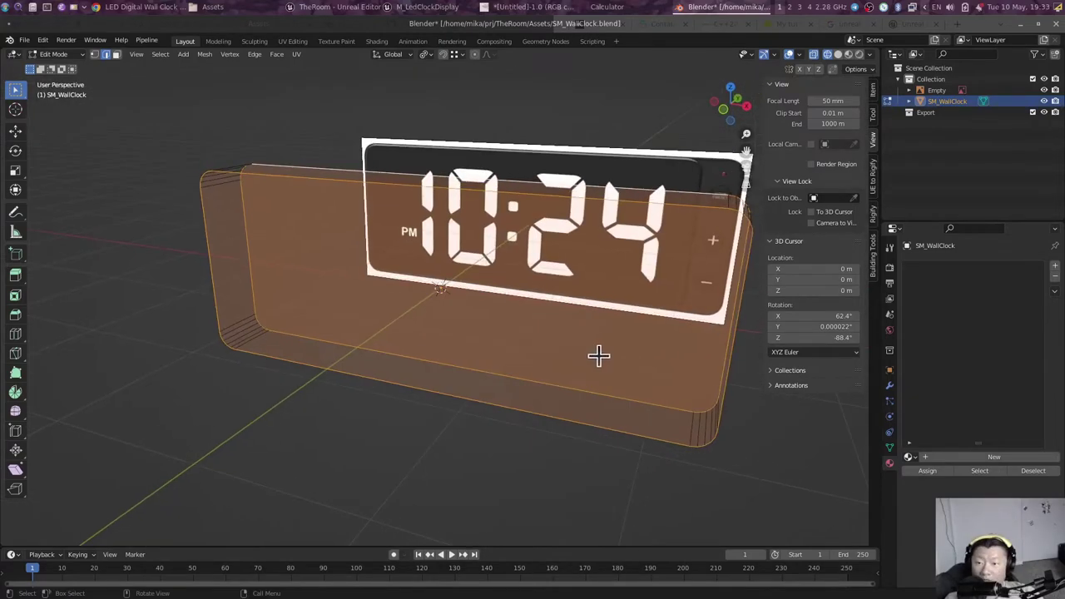
{"action": "key", "text": "alt+a"}
{"action": "middle_click_drag", "start_coordinate": [546, 325], "coordinate": [475, 342]}
{"action": "left_click", "coordinate": [529, 334]}
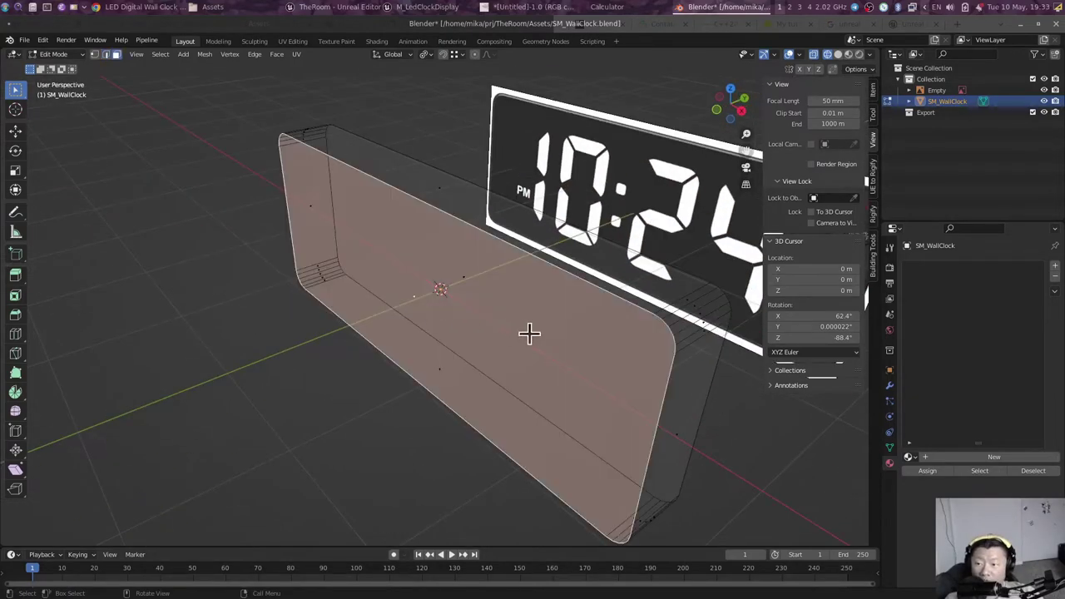
{"action": "key", "text": "shift+d"}
{"action": "key", "text": "Escape"}
{"action": "key", "text": "g"}
{"action": "key", "text": "y"}
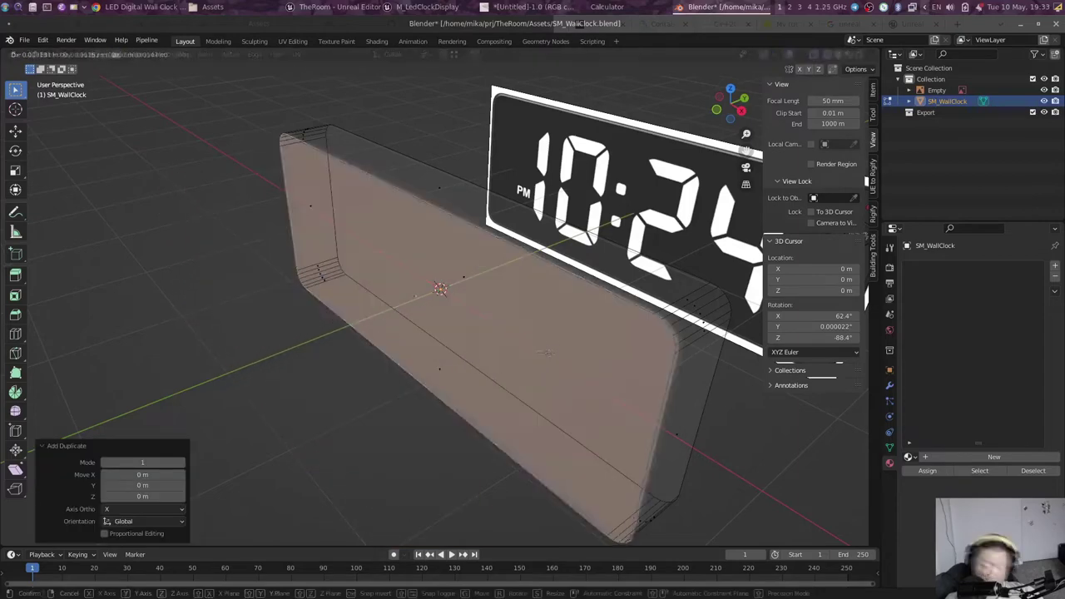
{"action": "left_click", "coordinate": [221, 476]}
{"action": "middle_click_drag", "start_coordinate": [222, 475], "coordinate": [421, 368]}
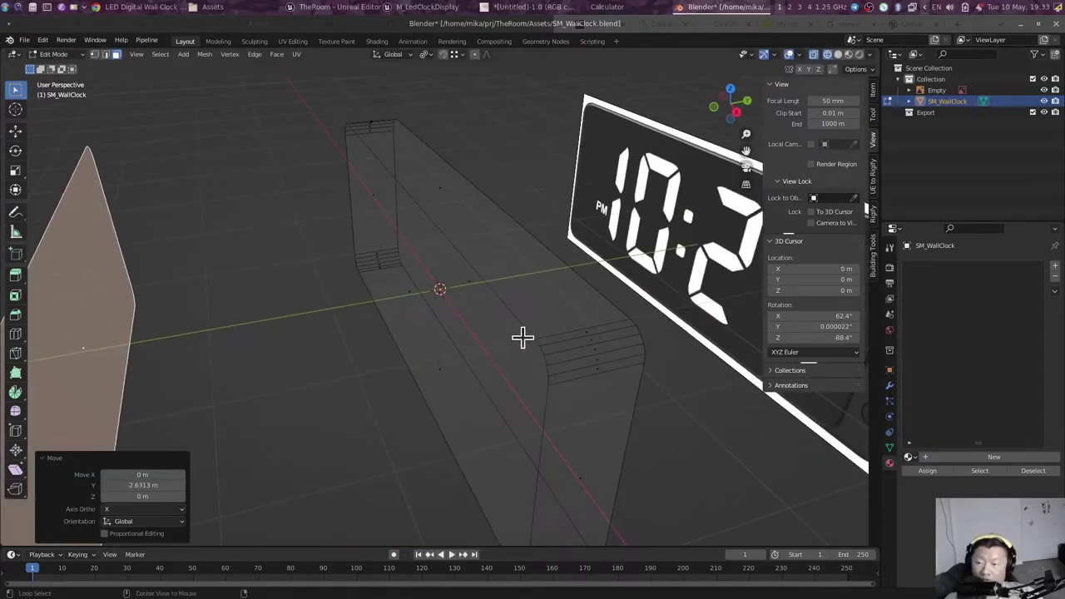
{"action": "mouse_move", "coordinate": [523, 336]}
{"action": "middle_mouse_down"}
{"action": "mouse_move", "coordinate": [646, 423]}
{"action": "mouse_move", "coordinate": [566, 288]}
{"action": "mouse_move", "coordinate": [559, 423]}
{"action": "middle_mouse_up"}
Step: In edge select mode, move the selected geometry along X
{"action": "key", "text": "2"}
{"action": "key", "text": "g"}
{"action": "key", "text": "x"}
{"action": "left_click", "coordinate": [525, 307]}
{"action": "left_click", "coordinate": [476, 409]}
{"action": "middle_click_drag", "start_coordinate": [476, 409], "coordinate": [425, 423]}
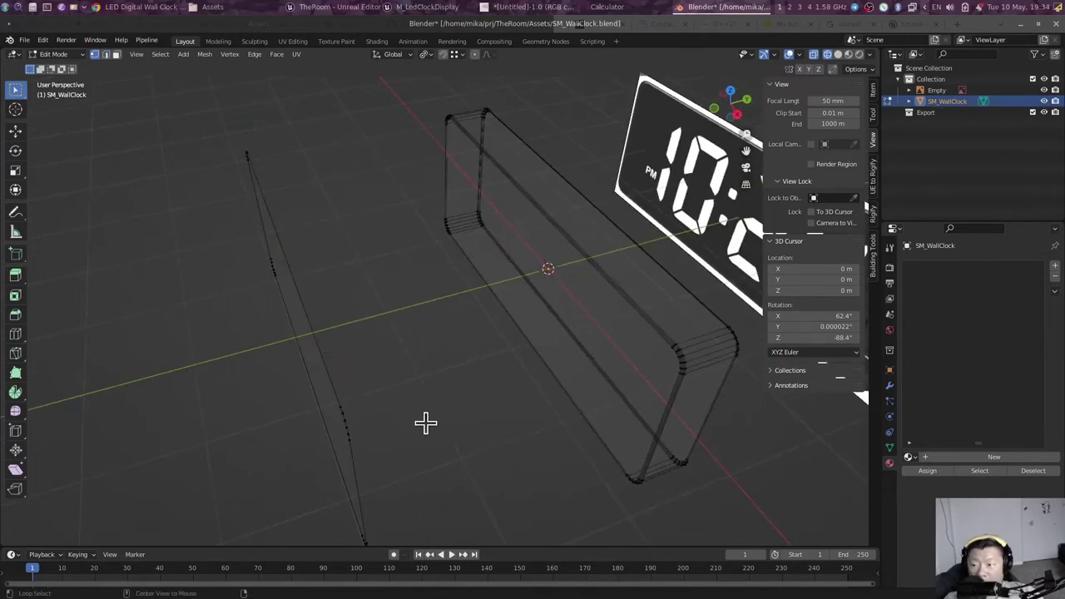
{"action": "mouse_move", "coordinate": [343, 426]}
{"action": "middle_mouse_down"}
{"action": "mouse_move", "coordinate": [657, 380]}
{"action": "mouse_move", "coordinate": [630, 364]}
{"action": "mouse_move", "coordinate": [602, 383]}
{"action": "mouse_move", "coordinate": [492, 333]}
{"action": "mouse_move", "coordinate": [478, 299]}
{"action": "mouse_move", "coordinate": [549, 308]}
{"action": "mouse_move", "coordinate": [583, 286]}
{"action": "mouse_move", "coordinate": [662, 305]}
{"action": "mouse_move", "coordinate": [635, 283]}
{"action": "mouse_move", "coordinate": [589, 283]}
{"action": "mouse_move", "coordinate": [541, 321]}
{"action": "mouse_move", "coordinate": [558, 191]}
{"action": "middle_mouse_up"}
Step: Extrude the back panel face for thickness and bevel its edges
{"action": "left_click", "coordinate": [549, 309]}
{"action": "key", "text": "e"}
{"action": "left_click", "coordinate": [566, 297]}
{"action": "key", "text": "l"}
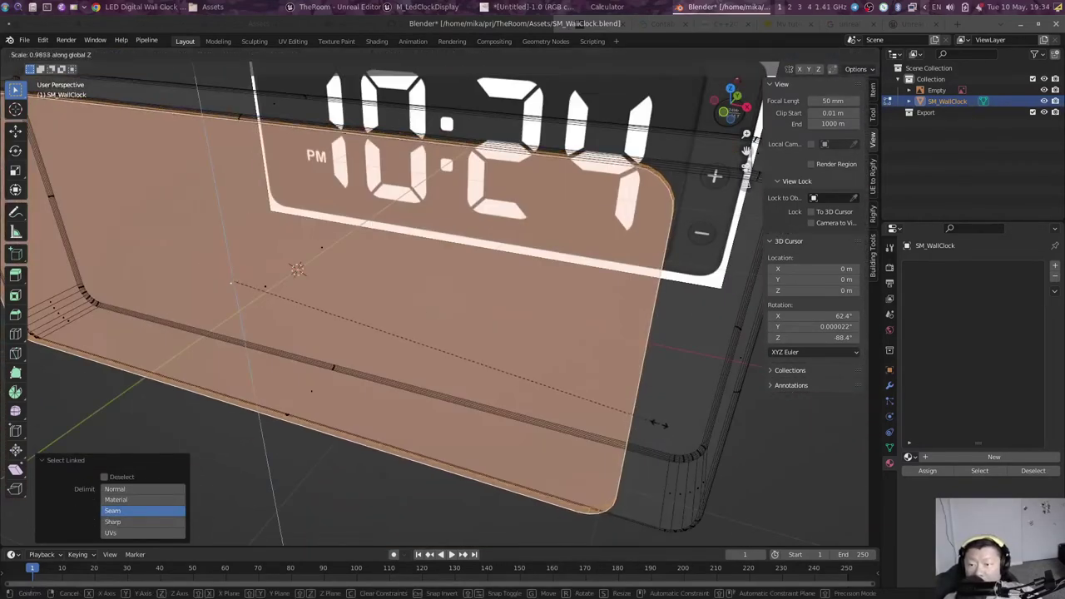
{"action": "mouse_move", "coordinate": [393, 345]}
{"action": "middle_mouse_down"}
{"action": "mouse_move", "coordinate": [599, 413]}
{"action": "mouse_move", "coordinate": [448, 397]}
{"action": "mouse_move", "coordinate": [447, 357]}
{"action": "mouse_move", "coordinate": [494, 358]}
{"action": "mouse_move", "coordinate": [502, 288]}
{"action": "middle_mouse_up"}
{"action": "left_click", "coordinate": [502, 288]}
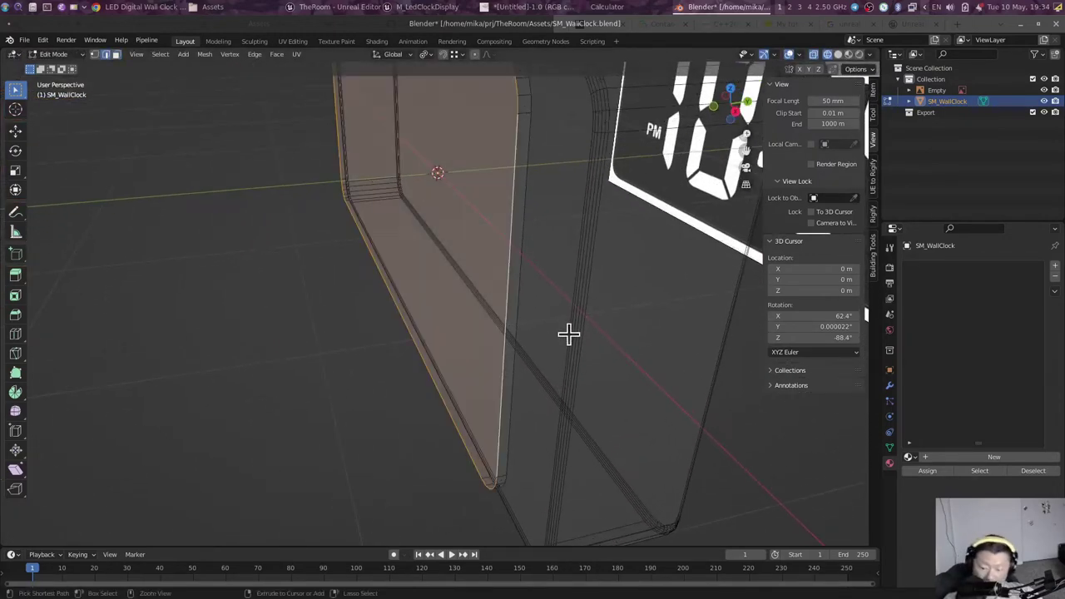
{"action": "key", "text": "ctrl+b"}
{"action": "left_click", "coordinate": [572, 337]}
{"action": "mouse_move", "coordinate": [572, 337]}
{"action": "middle_mouse_down"}
{"action": "mouse_move", "coordinate": [535, 373]}
{"action": "mouse_move", "coordinate": [309, 430]}
{"action": "mouse_move", "coordinate": [341, 358]}
{"action": "mouse_move", "coordinate": [406, 309]}
{"action": "middle_mouse_up"}
Step: Select the connected rim section and move it along Y
{"action": "key", "text": "Tab"}
{"action": "key", "text": "Tab"}
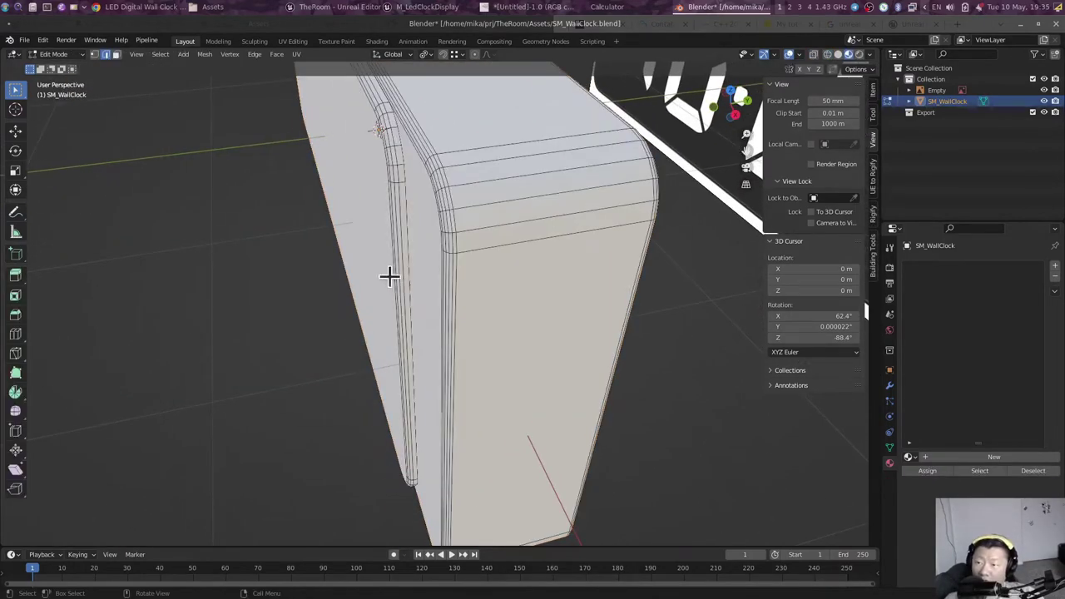
{"action": "key", "text": "l"}
{"action": "key", "text": "s"}
{"action": "key", "text": "y"}
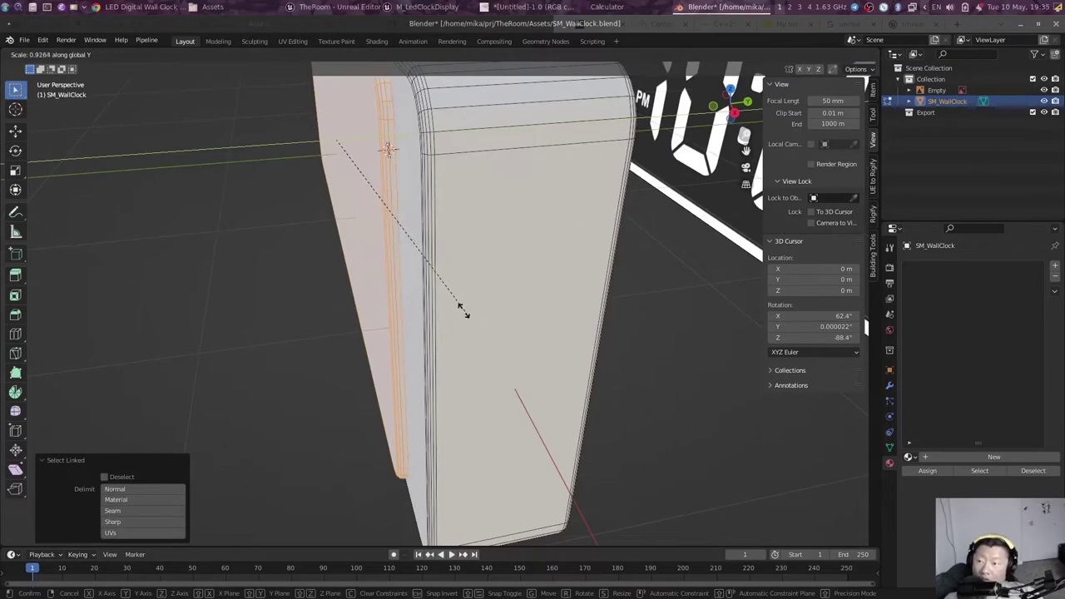
{"action": "key", "text": "Escape"}
{"action": "middle_click_drag", "start_coordinate": [410, 249], "coordinate": [427, 278]}
{"action": "key", "text": "g"}
{"action": "key", "text": "y"}
{"action": "left_click", "coordinate": [405, 314]}
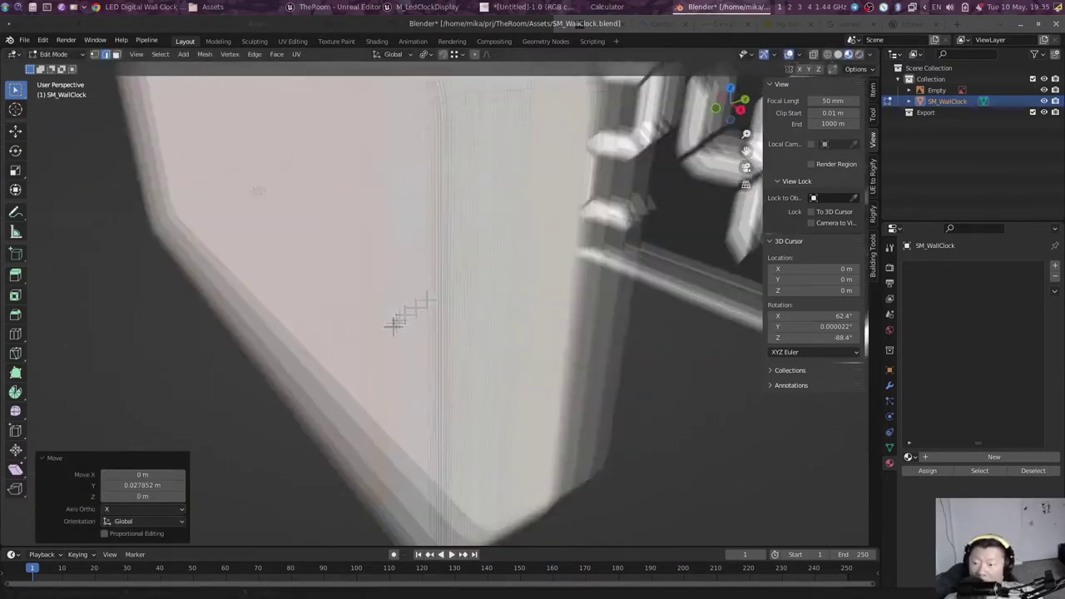
{"action": "middle_click_drag", "start_coordinate": [404, 313], "coordinate": [422, 127]}
{"action": "scroll", "coordinate": [422, 127], "scroll_direction": "down", "scroll_amount": 5}
{"action": "mouse_move", "coordinate": [468, 216]}
{"action": "middle_mouse_down"}
{"action": "mouse_move", "coordinate": [398, 275]}
{"action": "mouse_move", "coordinate": [428, 261]}
{"action": "mouse_move", "coordinate": [421, 280]}
{"action": "mouse_move", "coordinate": [428, 271]}
{"action": "middle_mouse_up"}
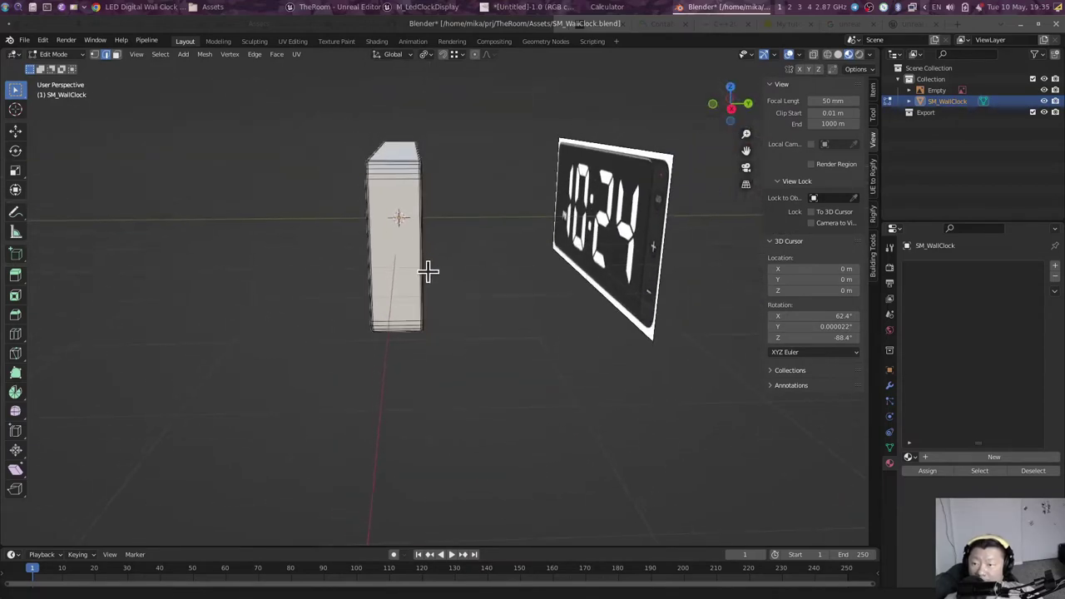
Step: From the right view, shift the selected vertices along Y and return to Object Mode
{"action": "key", "text": "KP_3"}
{"action": "key", "text": "g"}
{"action": "key", "text": "y"}
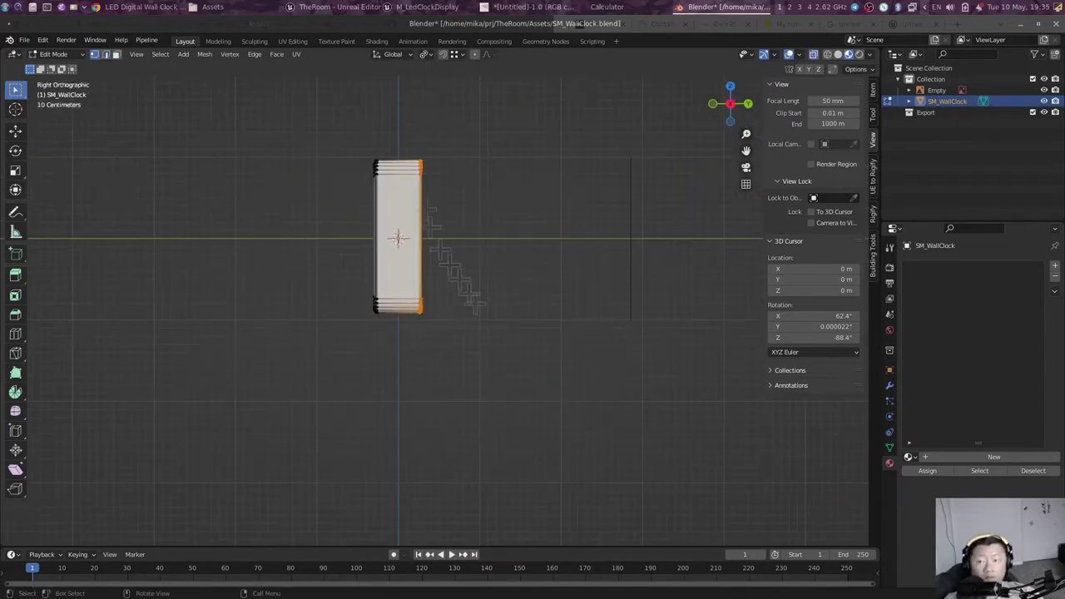
{"action": "scroll", "coordinate": [528, 375], "scroll_direction": "up", "scroll_amount": 2}
{"action": "left_click", "coordinate": [520, 382]}
{"action": "key", "text": "Tab"}
{"action": "mouse_move", "coordinate": [520, 382]}
{"action": "middle_mouse_down"}
{"action": "mouse_move", "coordinate": [501, 344]}
{"action": "mouse_move", "coordinate": [369, 269]}
{"action": "mouse_move", "coordinate": [535, 275]}
{"action": "mouse_move", "coordinate": [511, 306]}
{"action": "mouse_move", "coordinate": [522, 295]}
{"action": "middle_mouse_up"}
Step: Add a circle at the minus button, rotated 90° on X and shrunk to fit
{"action": "key", "text": "KP_1"}
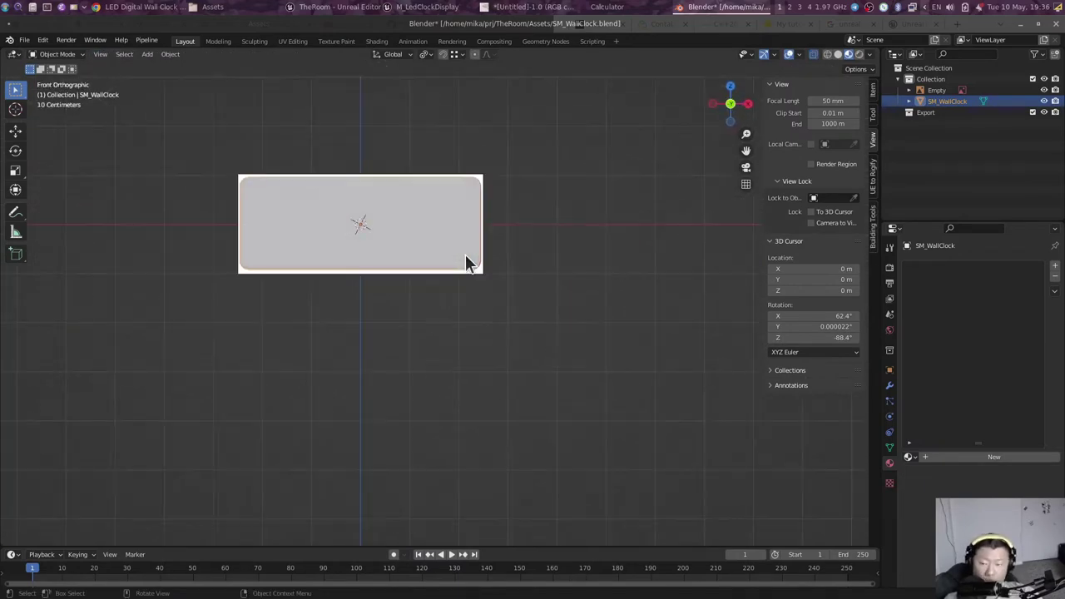
{"action": "scroll", "coordinate": [465, 255], "scroll_direction": "up", "scroll_amount": 3}
{"action": "key", "text": "Tab"}
{"action": "scroll", "coordinate": [511, 375], "scroll_direction": "up", "scroll_amount": 3}
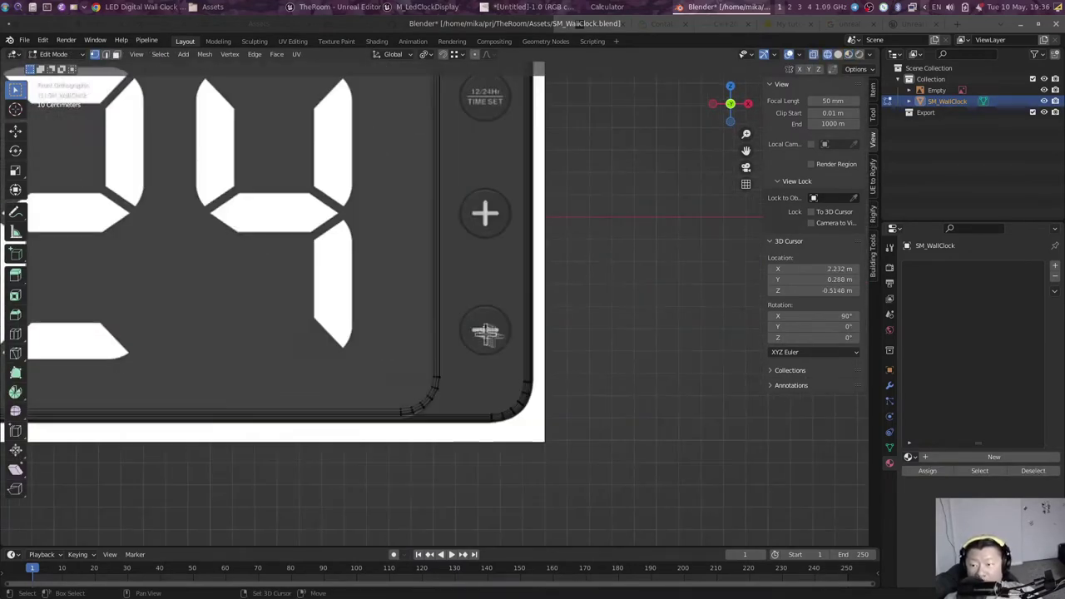
{"action": "right_click", "coordinate": [487, 330], "text": "shift"}
{"action": "key", "text": "shift+a"}
{"action": "left_click", "coordinate": [537, 357]}
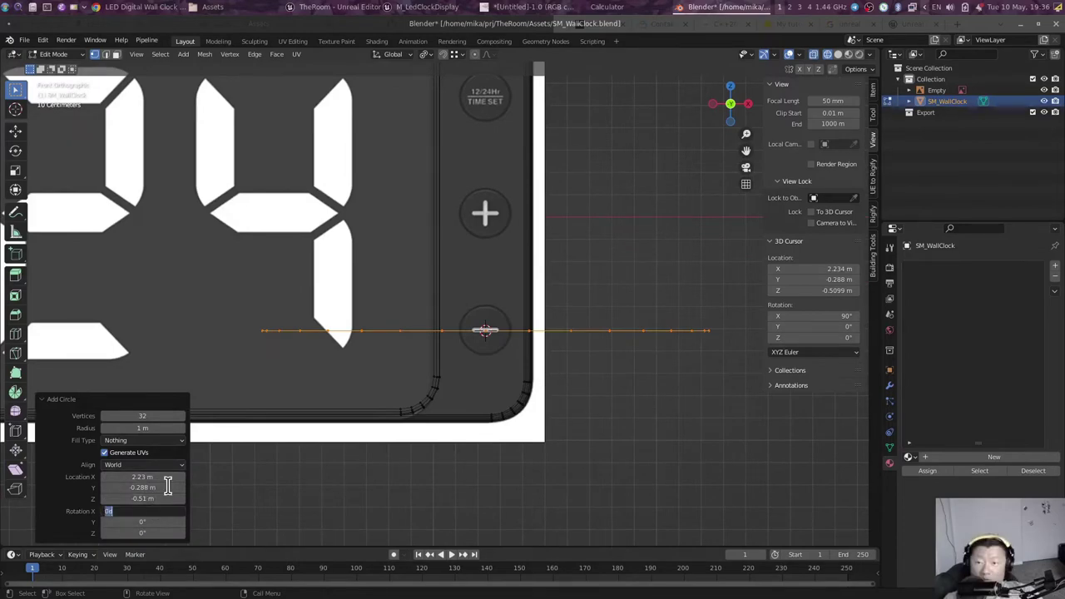
{"action": "key", "text": "Return"}
{"action": "left_click_drag", "start_coordinate": [143, 428], "coordinate": [117, 429]}
Step: Shrink the circle slightly and extrude it into a raised disc
{"action": "scroll", "coordinate": [558, 425], "scroll_direction": "up", "scroll_amount": 2}
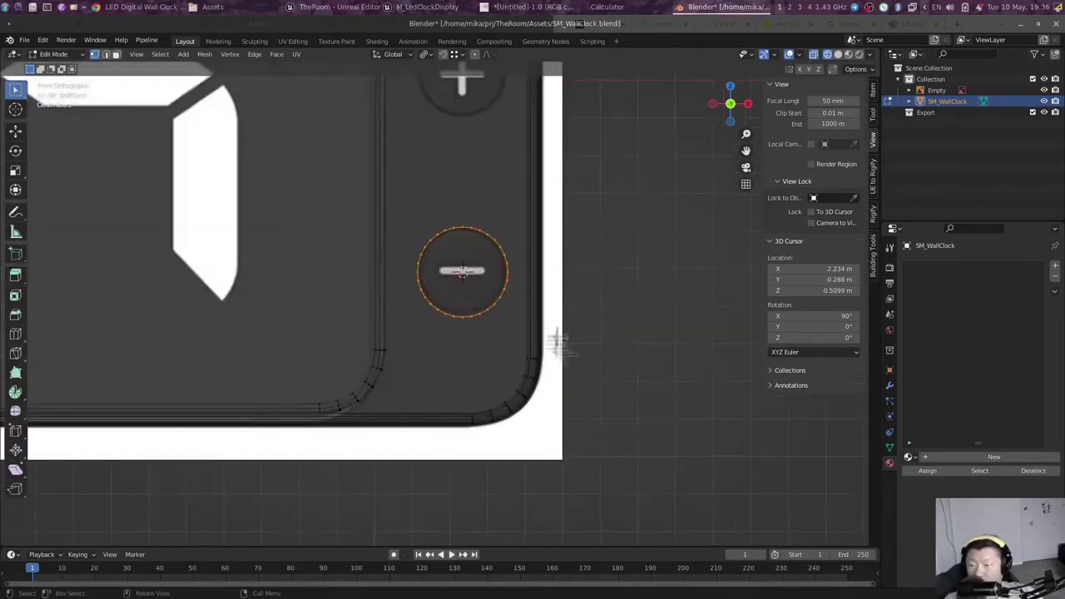
{"action": "middle_click_drag", "start_coordinate": [558, 425], "coordinate": [466, 375]}
{"action": "key", "text": "s"}
{"action": "left_click", "coordinate": [416, 392]}
{"action": "key", "text": "e"}
{"action": "left_click", "coordinate": [396, 383]}
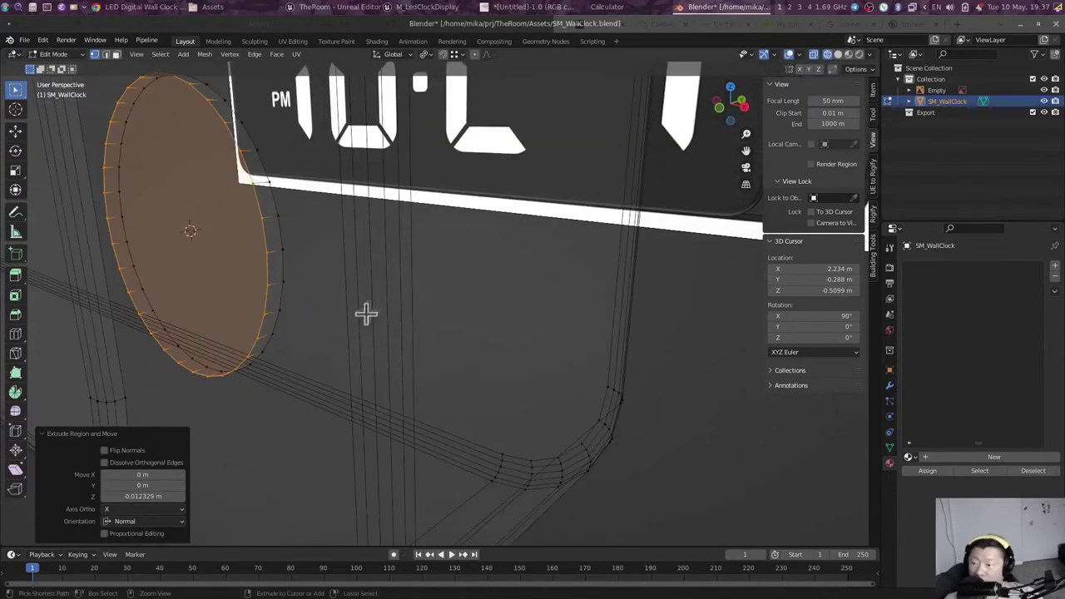
Step: Duplicate the disc 0.52352 m up along Z onto the TIME SET button
{"action": "middle_click_drag", "start_coordinate": [374, 316], "coordinate": [268, 411]}
{"action": "key", "text": "KP_1"}
{"action": "key", "text": "l"}
{"action": "key", "text": "g"}
{"action": "key", "text": "z"}
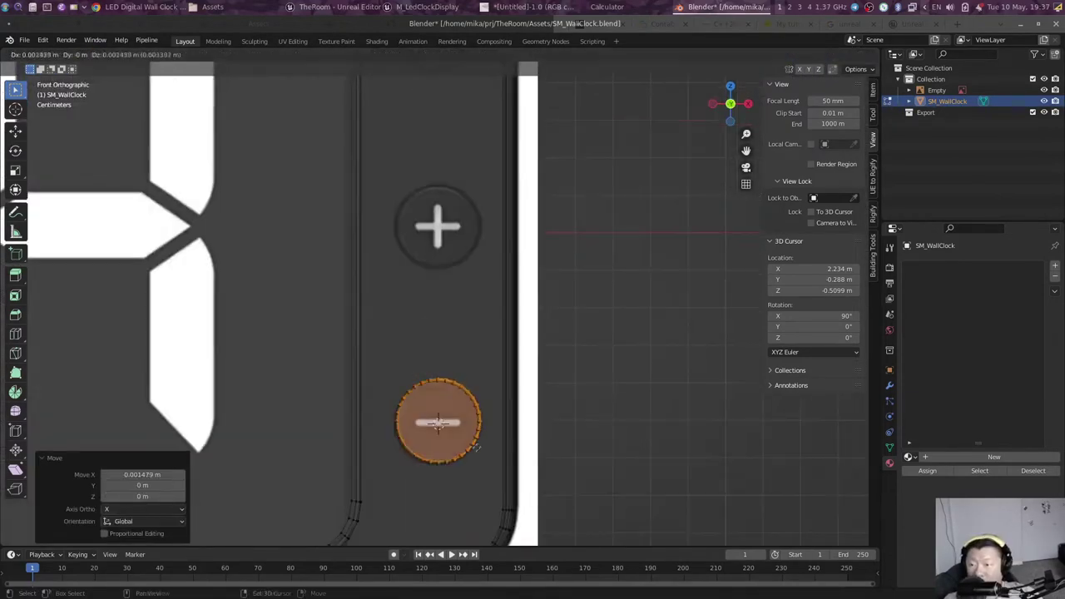
{"action": "left_click", "coordinate": [475, 416]}
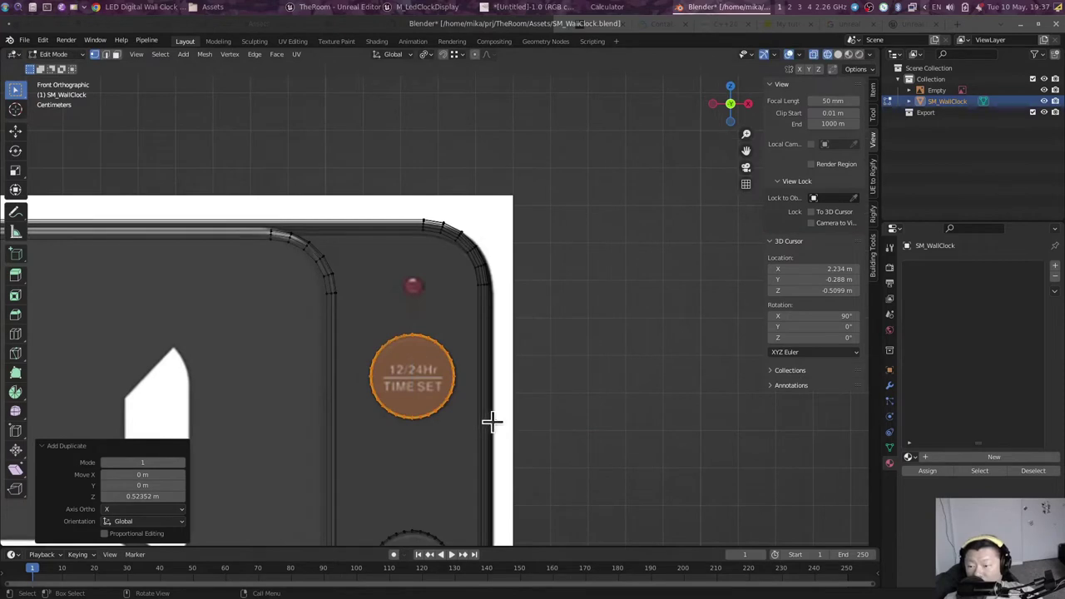
Step: Add a UV sphere rotated 90° on X with 16 segments, 8 rings and radius 0.03 m
{"action": "middle_click_drag", "start_coordinate": [465, 426], "coordinate": [476, 434], "text": "shift"}
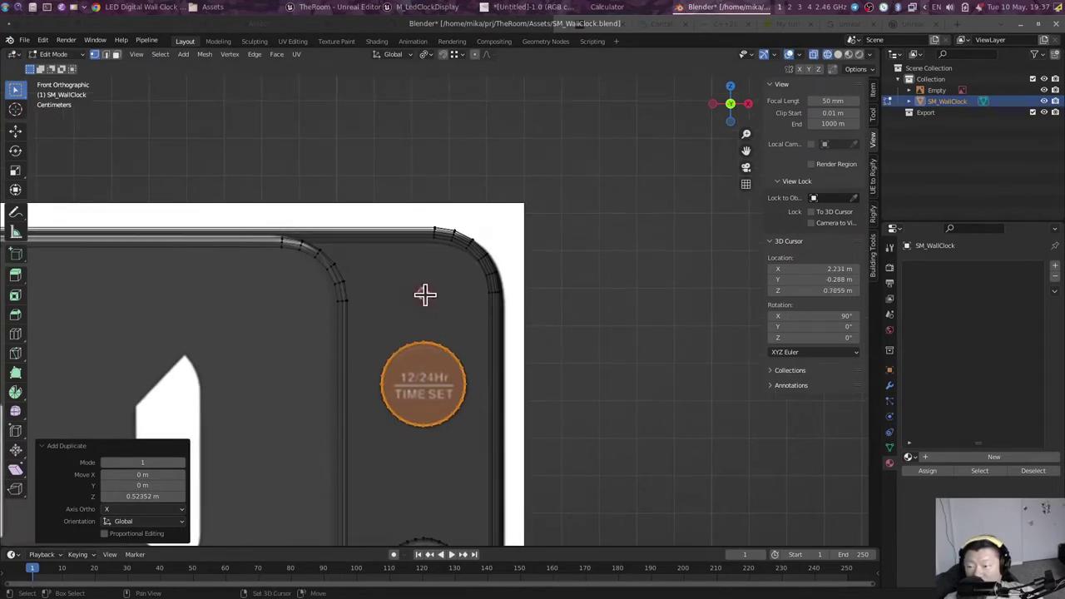
{"action": "key", "text": "shift+a"}
{"action": "left_click", "coordinate": [496, 332]}
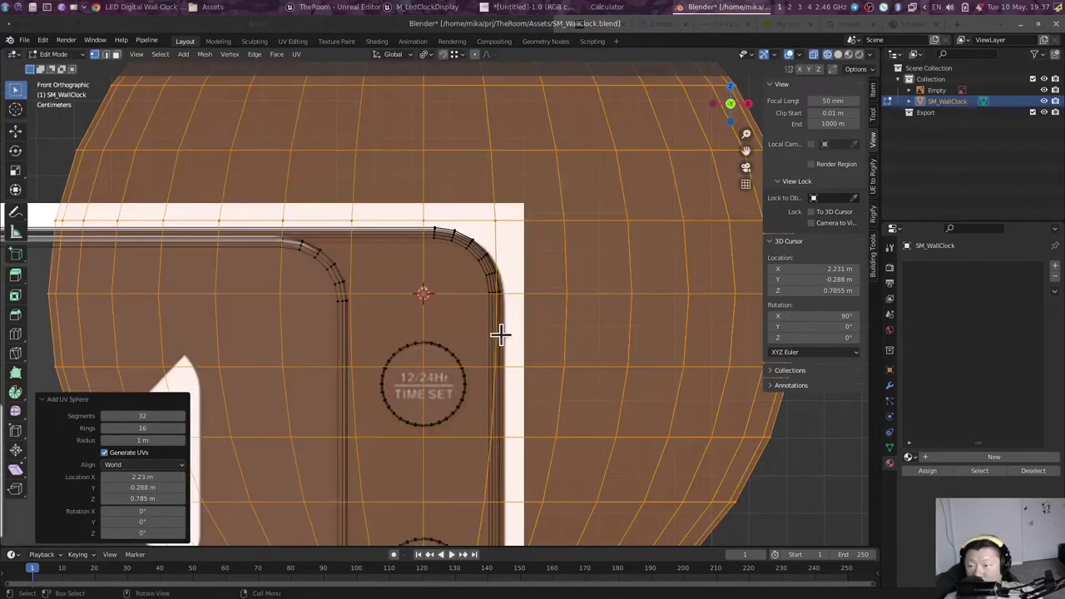
{"action": "left_click_drag", "start_coordinate": [149, 511], "coordinate": [167, 511]}
{"action": "mouse_move", "coordinate": [166, 440]}
{"action": "left_mouse_down"}
{"action": "mouse_move", "coordinate": [108, 440]}
{"action": "mouse_move", "coordinate": [190, 416]}
{"action": "left_mouse_up"}
{"action": "mouse_move", "coordinate": [179, 428]}
{"action": "left_mouse_down"}
{"action": "mouse_move", "coordinate": [105, 428]}
{"action": "mouse_move", "coordinate": [139, 440]}
{"action": "mouse_move", "coordinate": [93, 441]}
{"action": "left_mouse_up"}
Step: Inspect the new sphere against the clock from several angles, ending in front view
{"action": "scroll", "coordinate": [483, 372], "scroll_direction": "up", "scroll_amount": 2}
{"action": "scroll", "coordinate": [483, 372], "scroll_direction": "up", "scroll_amount": 3}
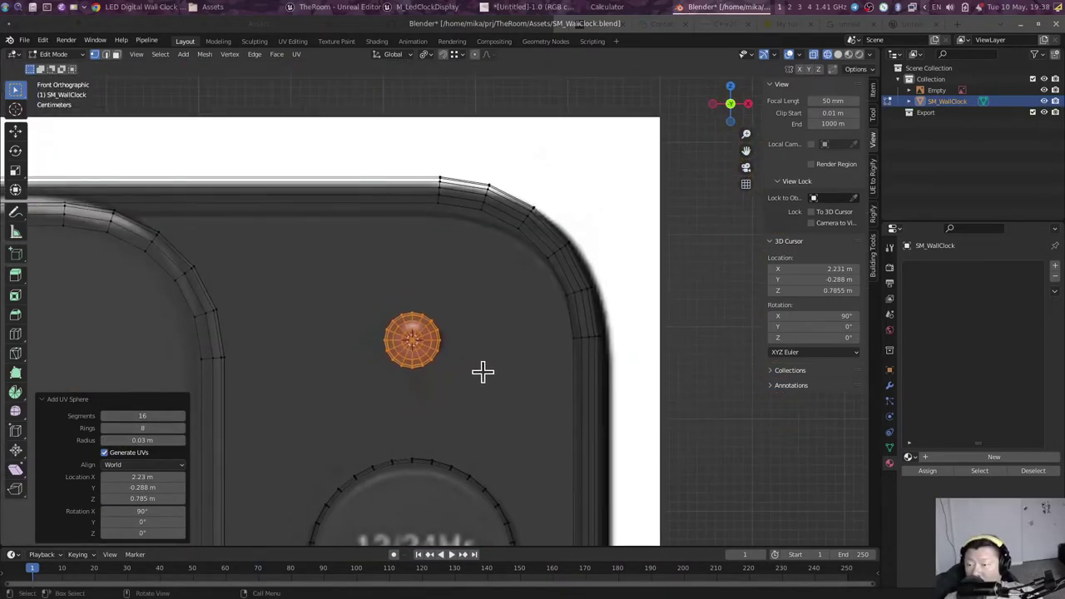
{"action": "mouse_move", "coordinate": [516, 371]}
{"action": "middle_mouse_down"}
{"action": "mouse_move", "coordinate": [442, 450]}
{"action": "mouse_move", "coordinate": [430, 358]}
{"action": "middle_mouse_up"}
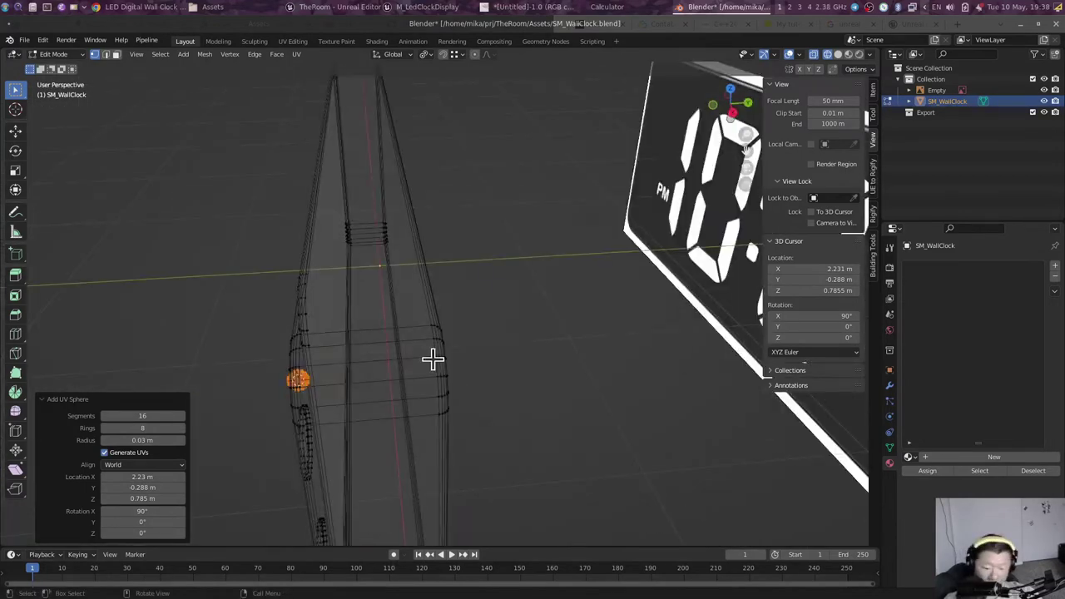
{"action": "key", "text": "h"}
{"action": "key", "text": "alt+h"}
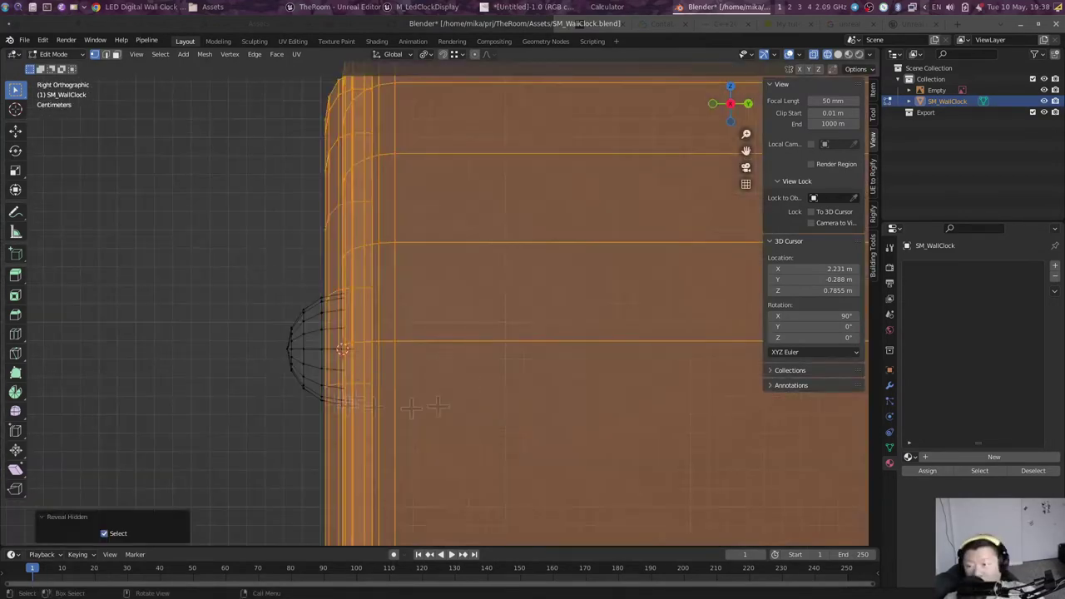
{"action": "middle_click_drag", "start_coordinate": [357, 391], "coordinate": [364, 379]}
{"action": "key", "text": "ctrl+z"}
{"action": "scroll", "coordinate": [365, 380], "scroll_direction": "up", "scroll_amount": 5}
{"action": "key", "text": "shift+z"}
{"action": "scroll", "coordinate": [602, 287], "scroll_direction": "down", "scroll_amount": 4}
{"action": "mouse_move", "coordinate": [602, 287]}
{"action": "middle_mouse_down"}
{"action": "mouse_move", "coordinate": [640, 323]}
{"action": "mouse_move", "coordinate": [723, 313]}
{"action": "mouse_move", "coordinate": [632, 324]}
{"action": "mouse_move", "coordinate": [642, 343]}
{"action": "middle_mouse_up"}
{"action": "key", "text": "shift+z"}
{"action": "key", "text": "KP_1"}
Step: Scale the indicator sphere up slightly, to about 1.204, as a corner dot
{"action": "key", "text": "s"}
{"action": "left_click", "coordinate": [433, 347]}
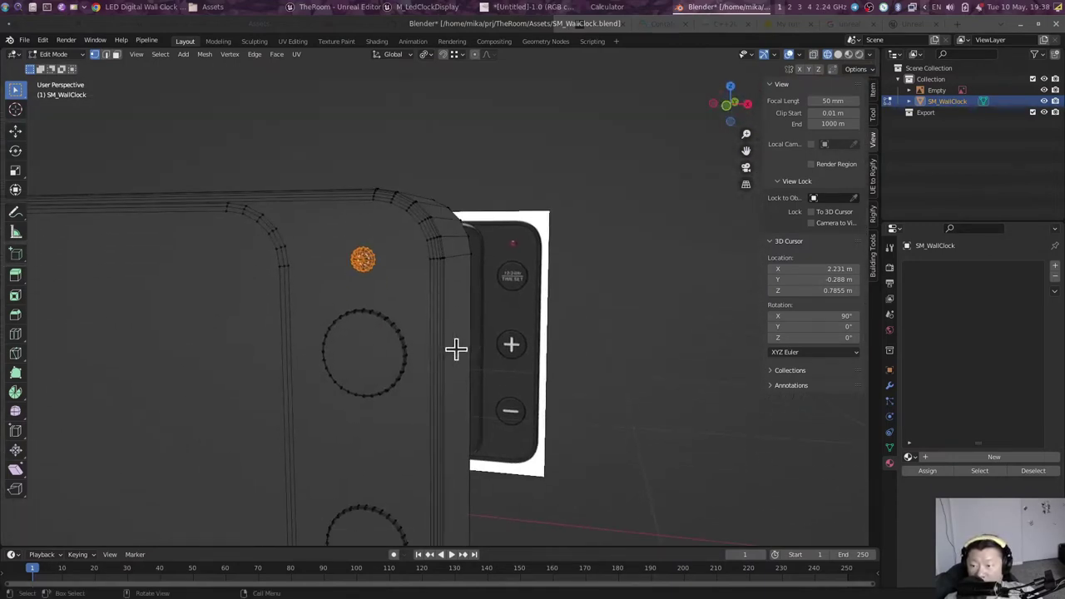
{"action": "key", "text": "KP_Decimal"}
{"action": "key", "text": "s"}
{"action": "left_click", "coordinate": [472, 376]}
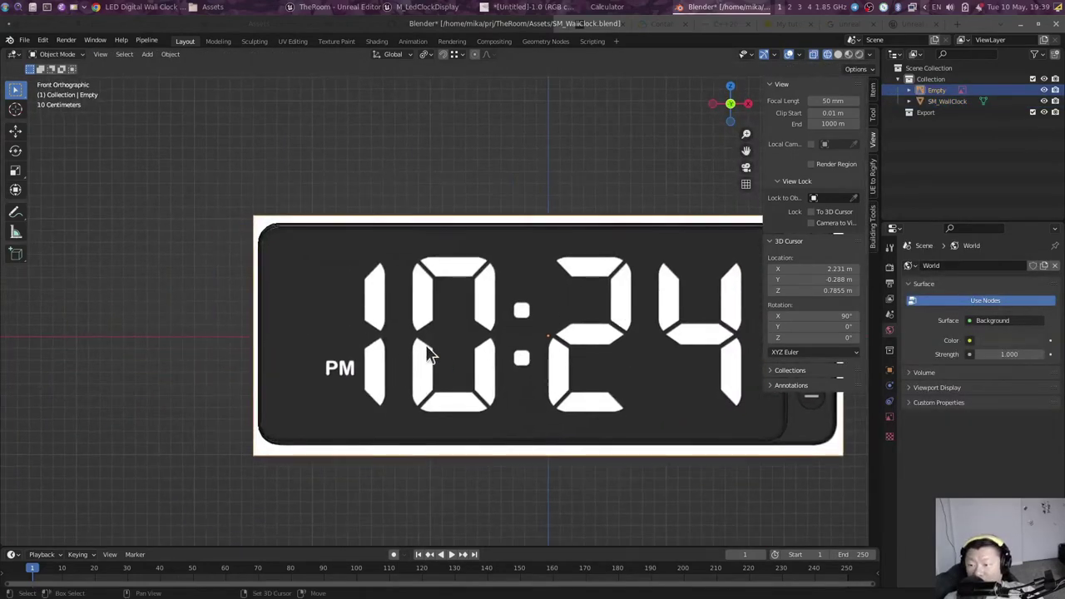
Step: Select the SM_WallClock object and enter Edit Mode on its mesh
{"action": "mouse_move", "coordinate": [427, 354]}
{"action": "middle_mouse_down", "text": "shift"}
{"action": "mouse_move", "coordinate": [400, 391]}
{"action": "mouse_move", "coordinate": [372, 317]}
{"action": "mouse_move", "coordinate": [346, 313]}
{"action": "middle_mouse_up", "text": "shift"}
{"action": "left_click", "coordinate": [431, 387]}
{"action": "key", "text": "Tab"}
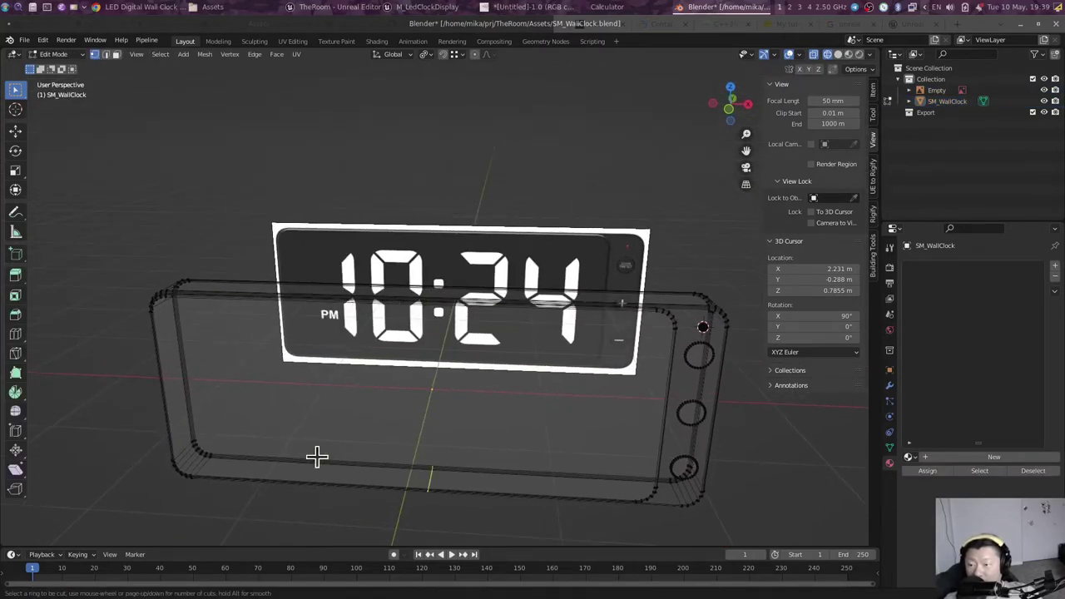
{"action": "middle_click_drag", "start_coordinate": [151, 359], "coordinate": [381, 270]}
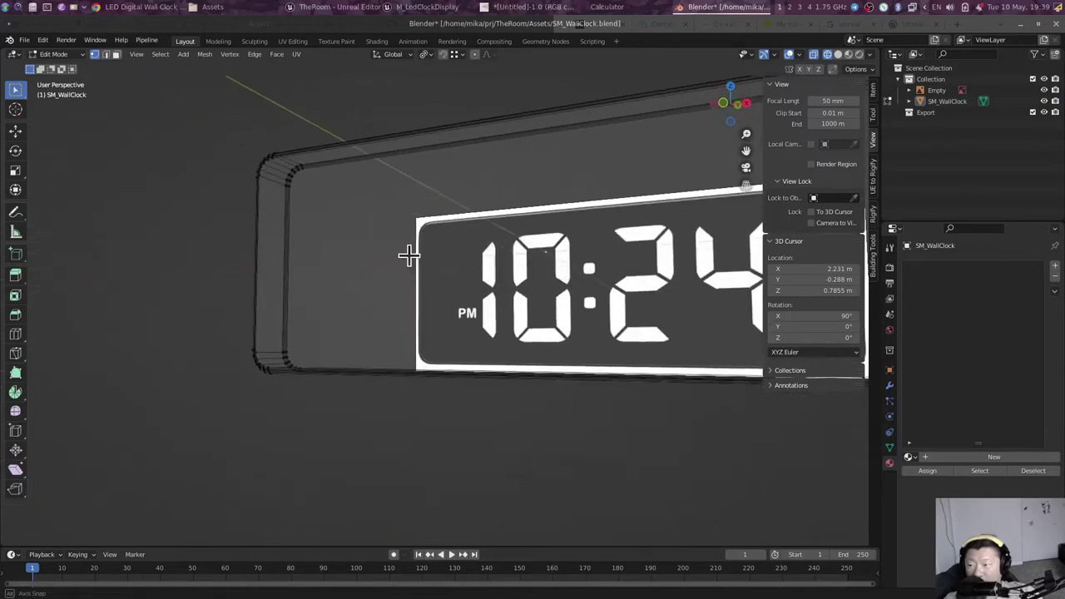
{"action": "scroll", "coordinate": [383, 278], "scroll_direction": "up", "scroll_amount": 2}
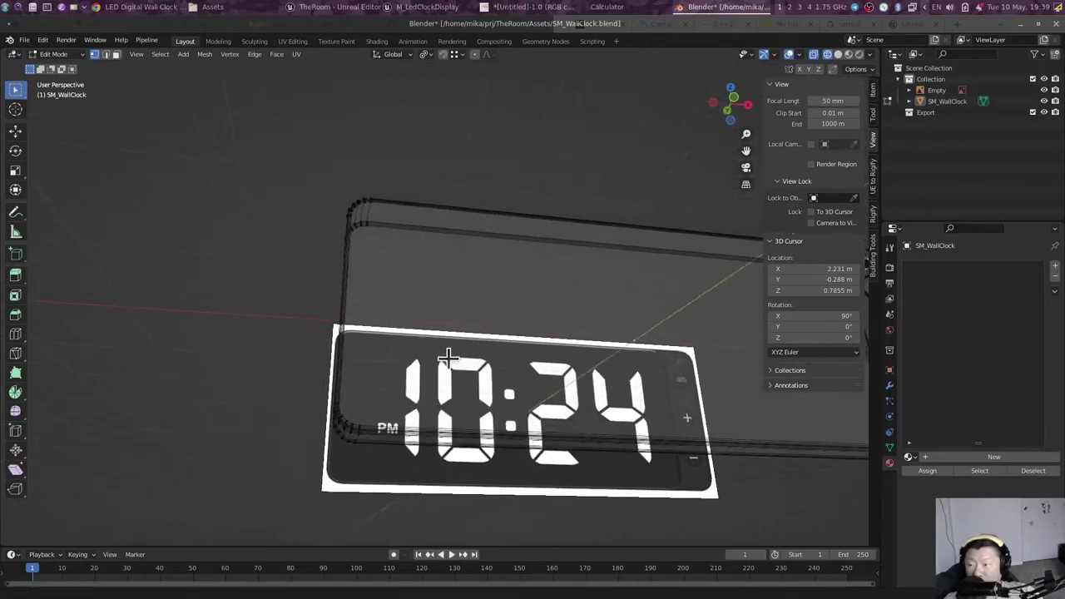
{"action": "scroll", "coordinate": [391, 295], "scroll_direction": "up", "scroll_amount": 3}
{"action": "mouse_move", "coordinate": [390, 299]}
{"action": "middle_mouse_down"}
{"action": "mouse_move", "coordinate": [409, 285]}
{"action": "mouse_move", "coordinate": [432, 324]}
{"action": "middle_mouse_up"}
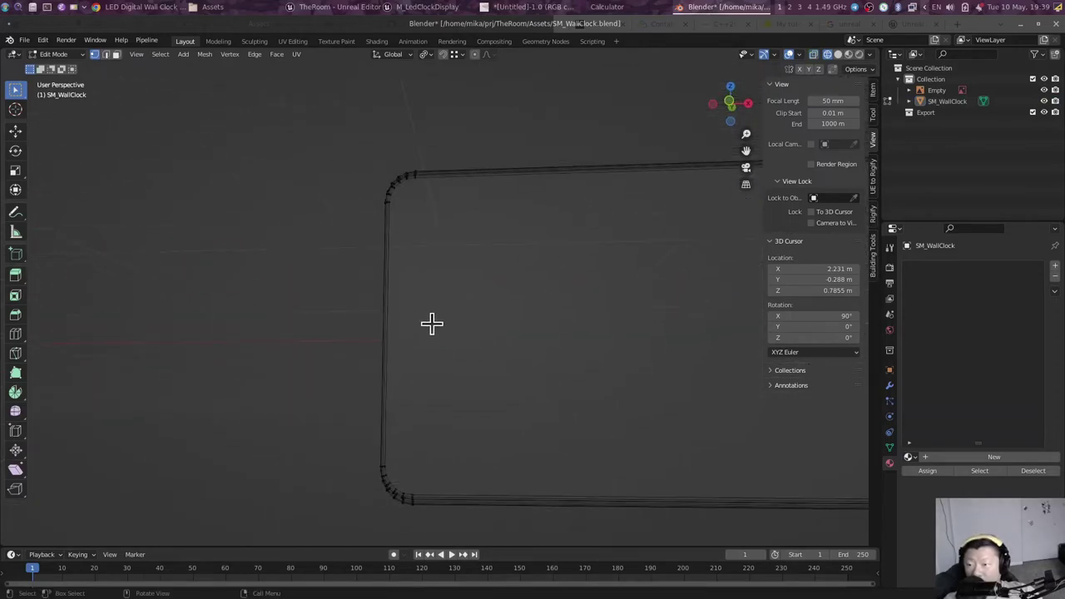
{"action": "mouse_move", "coordinate": [441, 209]}
{"action": "middle_mouse_down", "text": "shift"}
{"action": "mouse_move", "coordinate": [85, 269]}
{"action": "mouse_move", "coordinate": [422, 278]}
{"action": "mouse_move", "coordinate": [525, 374]}
{"action": "mouse_move", "coordinate": [450, 382]}
{"action": "middle_mouse_up", "text": "shift"}
{"action": "middle_click_drag", "start_coordinate": [449, 392], "coordinate": [460, 270]}
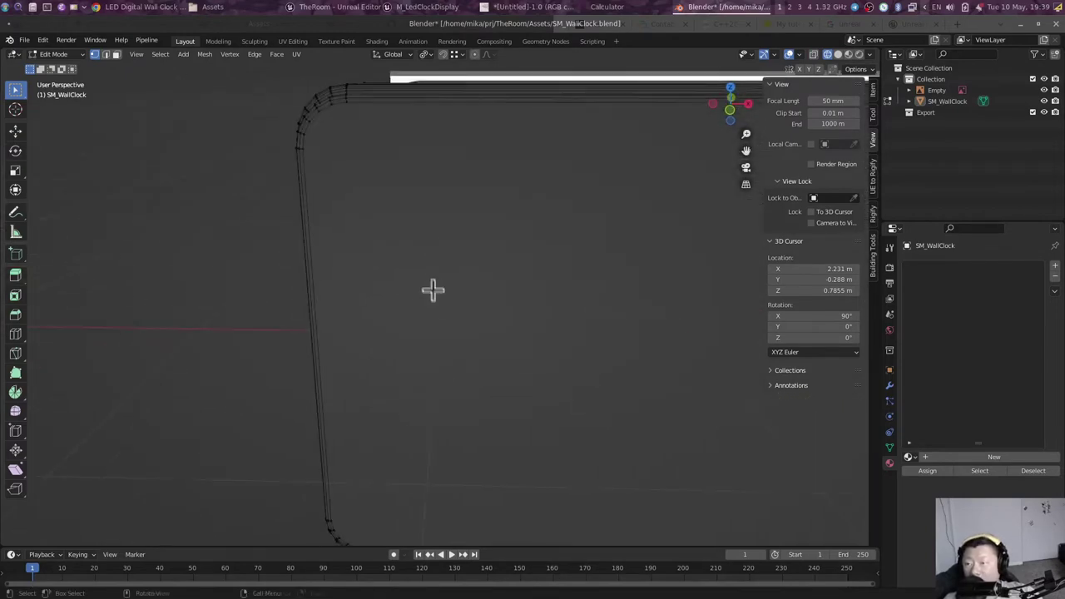
Step: Knife a vertical edge from the top-edge vertex down to the bottom edge beside the buttons
{"action": "key", "text": "k"}
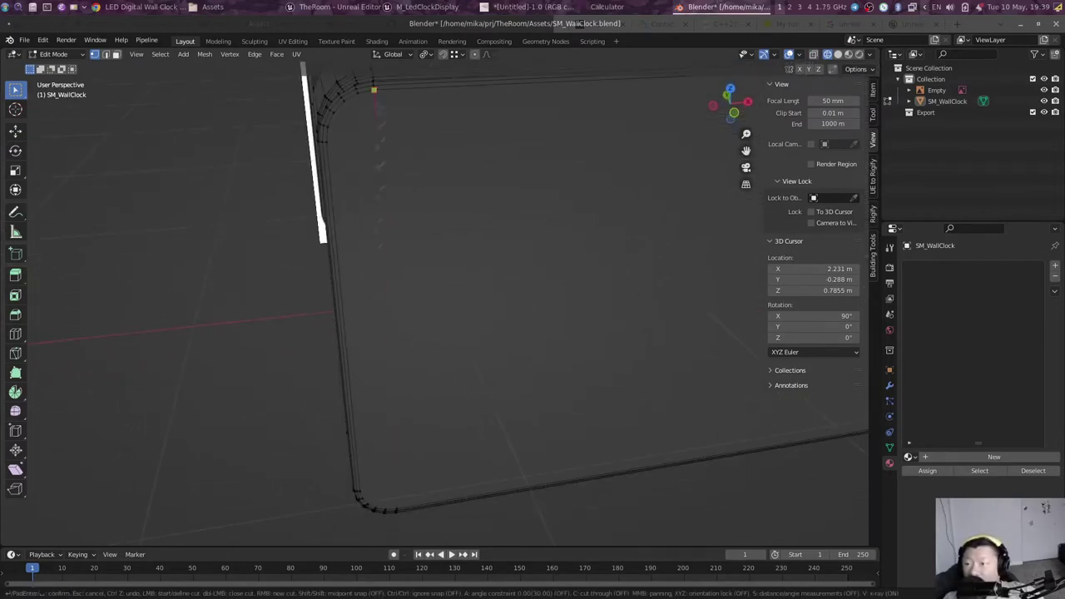
{"action": "middle_click_drag", "start_coordinate": [544, 435], "coordinate": [540, 359]}
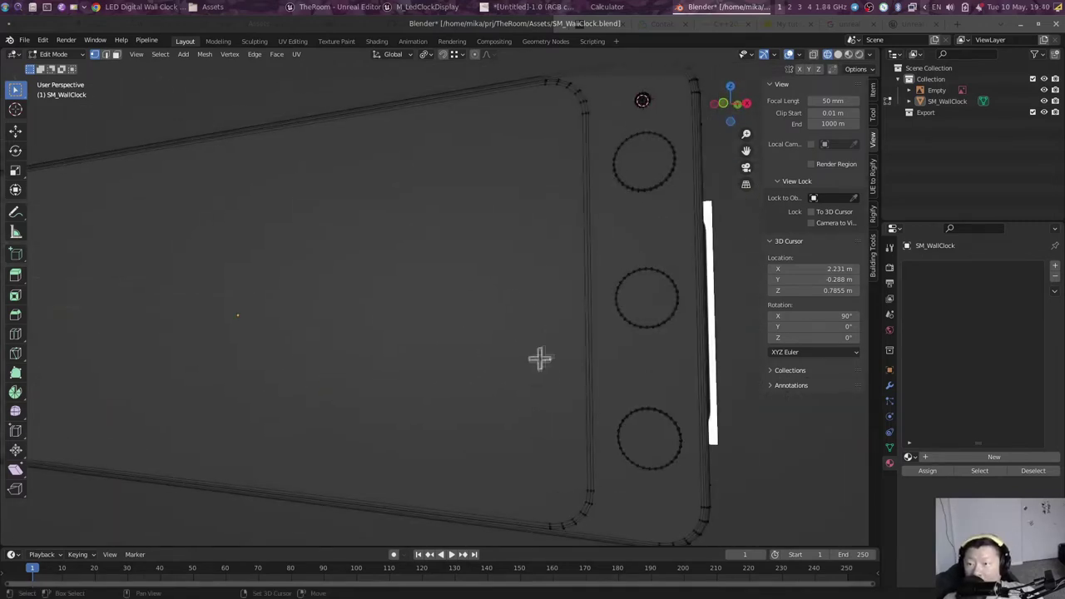
{"action": "left_click", "coordinate": [545, 86]}
{"action": "left_click", "coordinate": [549, 520]}
{"action": "key", "text": "Return"}
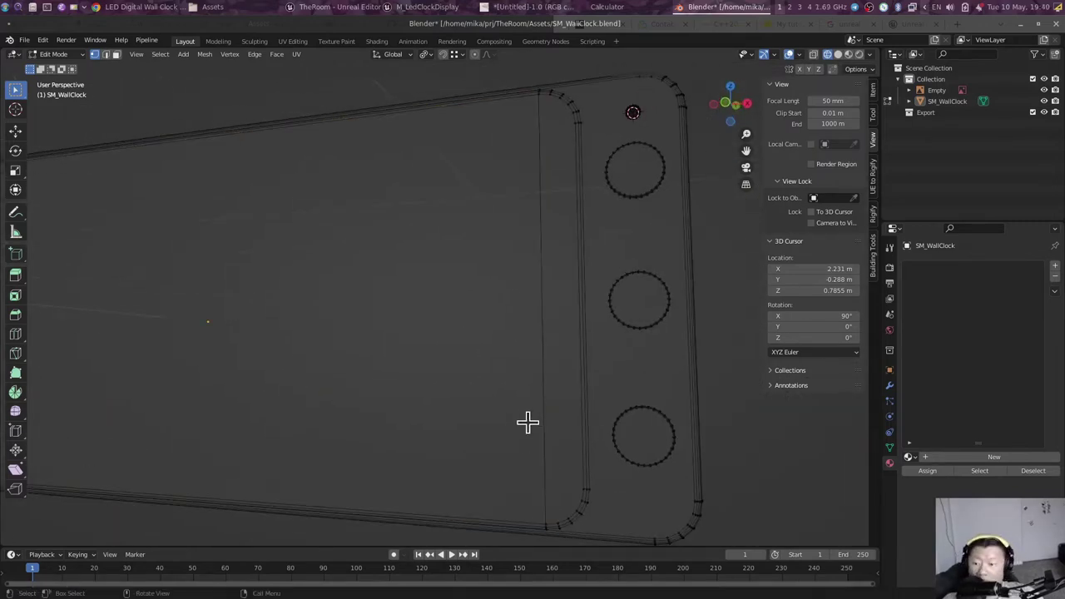
{"action": "mouse_move", "coordinate": [528, 423]}
{"action": "middle_mouse_down"}
{"action": "mouse_move", "coordinate": [322, 290]}
{"action": "mouse_move", "coordinate": [437, 190]}
{"action": "middle_mouse_up"}
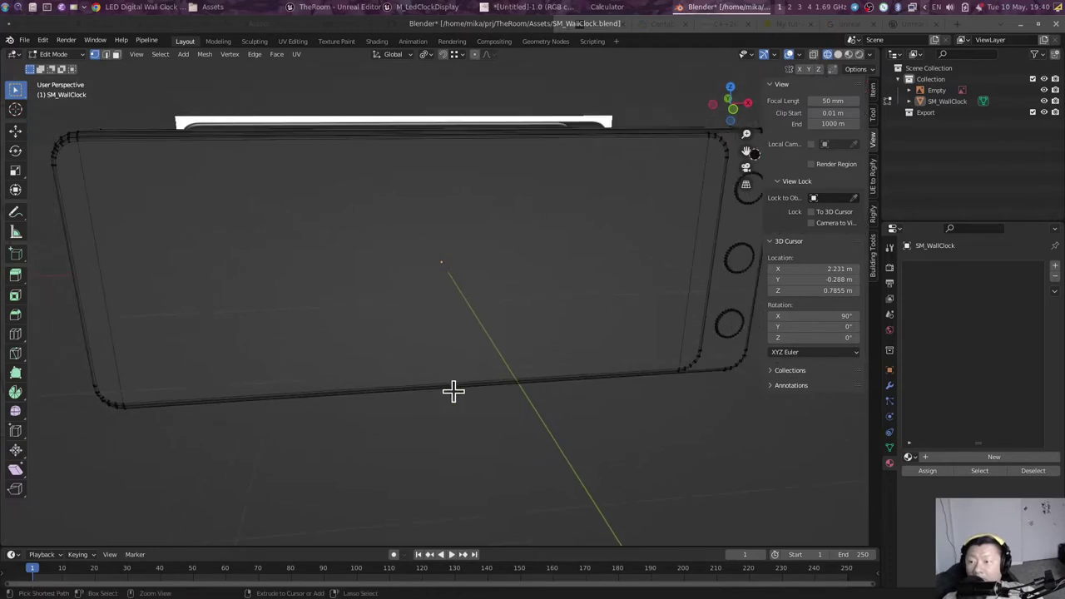
{"action": "key", "text": "ctrl+r"}
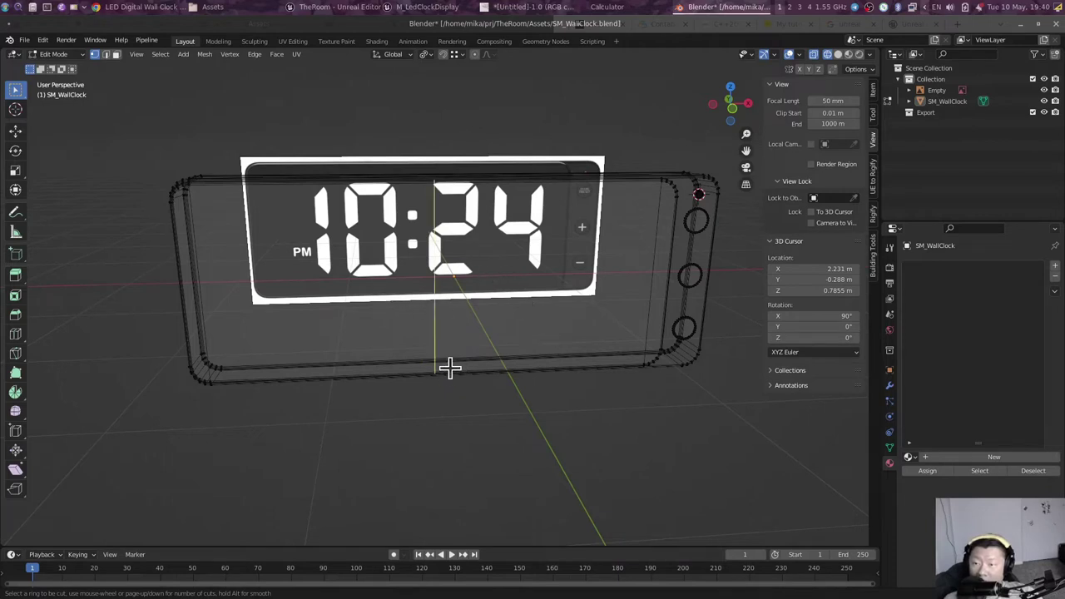
Step: Try a six-cut loop across the display, then undo it
{"action": "scroll", "coordinate": [450, 363], "scroll_direction": "up", "scroll_amount": 2}
{"action": "scroll", "coordinate": [461, 364], "scroll_direction": "up", "scroll_amount": 1}
{"action": "scroll", "coordinate": [461, 364], "scroll_direction": "up", "scroll_amount": 1}
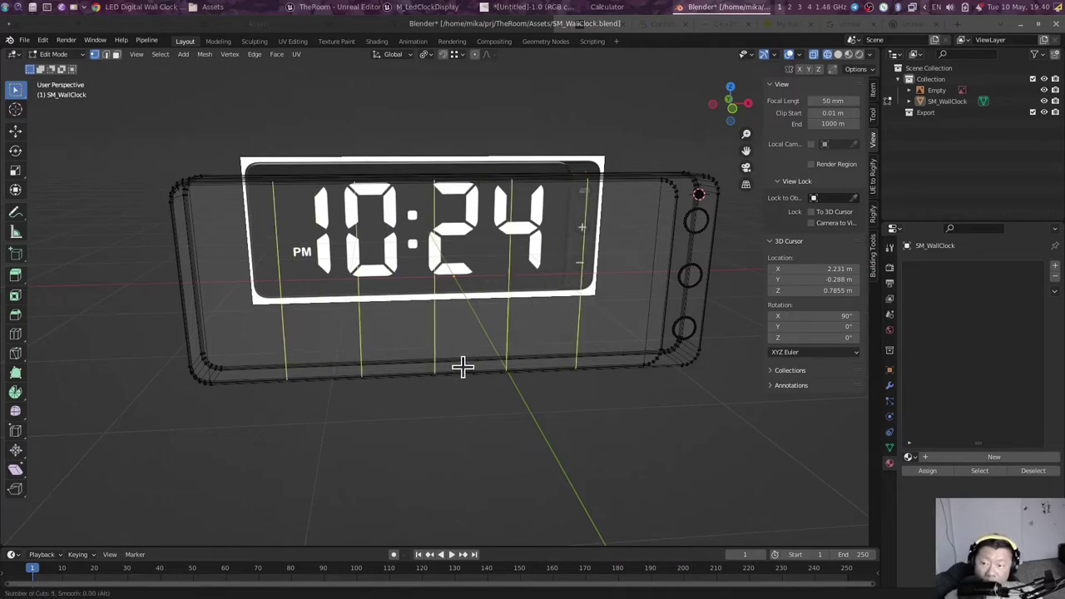
{"action": "scroll", "coordinate": [462, 366], "scroll_direction": "up", "scroll_amount": 1}
{"action": "left_click", "coordinate": [464, 366]}
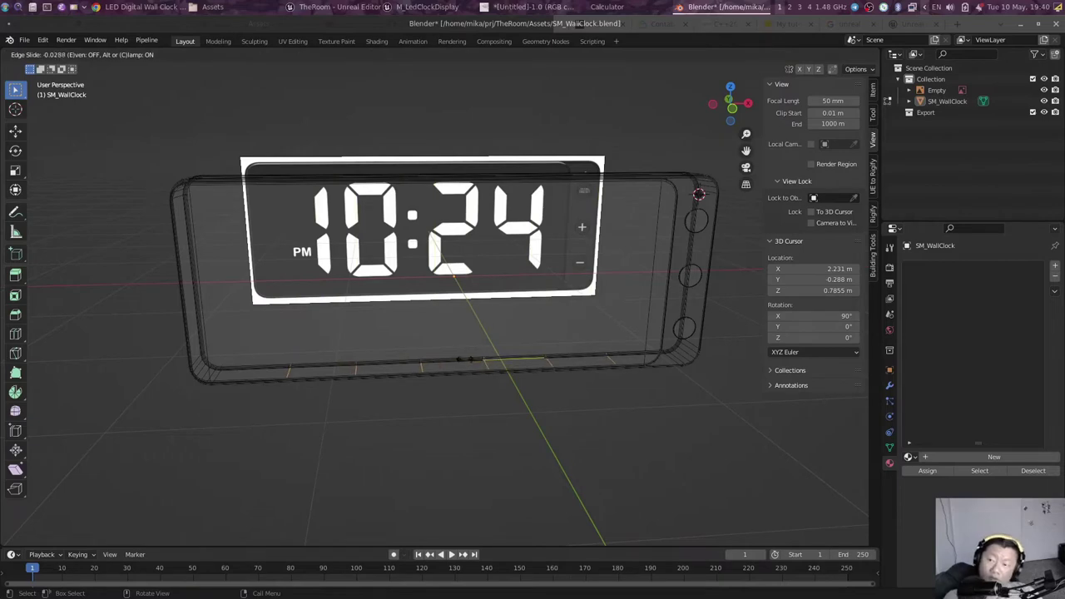
{"action": "left_click", "coordinate": [461, 359]}
{"action": "key", "text": "ctrl+z"}
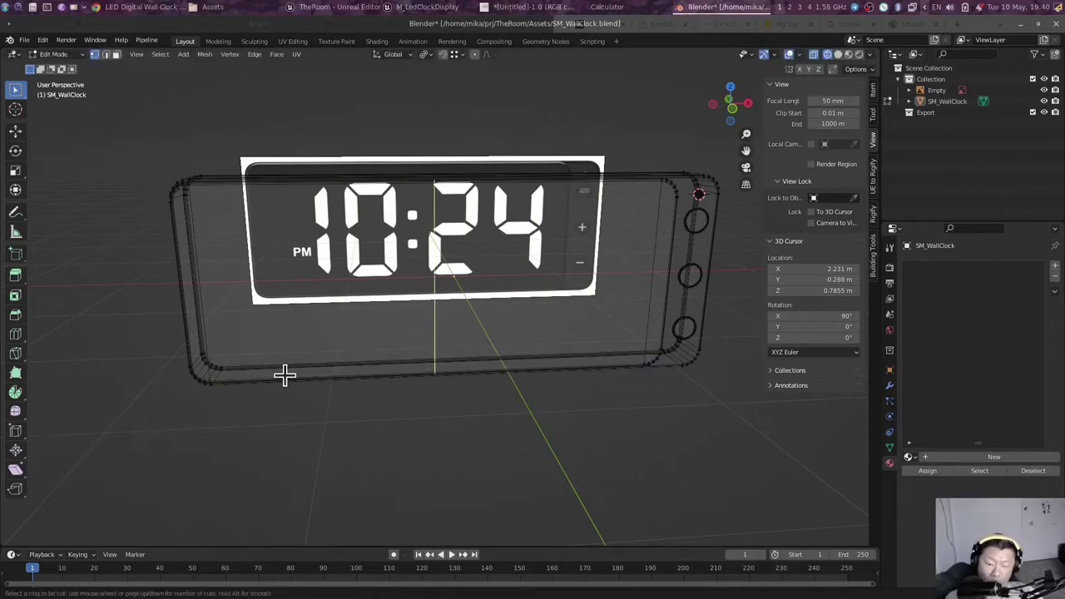
Step: Try a seven-cut centred loop across the clock, then undo it
{"action": "key", "text": "ctrl+r"}
{"action": "scroll", "coordinate": [287, 374], "scroll_direction": "up", "scroll_amount": 2}
{"action": "scroll", "coordinate": [287, 374], "scroll_direction": "up", "scroll_amount": 1}
{"action": "scroll", "coordinate": [287, 373], "scroll_direction": "up", "scroll_amount": 2}
{"action": "scroll", "coordinate": [287, 373], "scroll_direction": "up", "scroll_amount": 1}
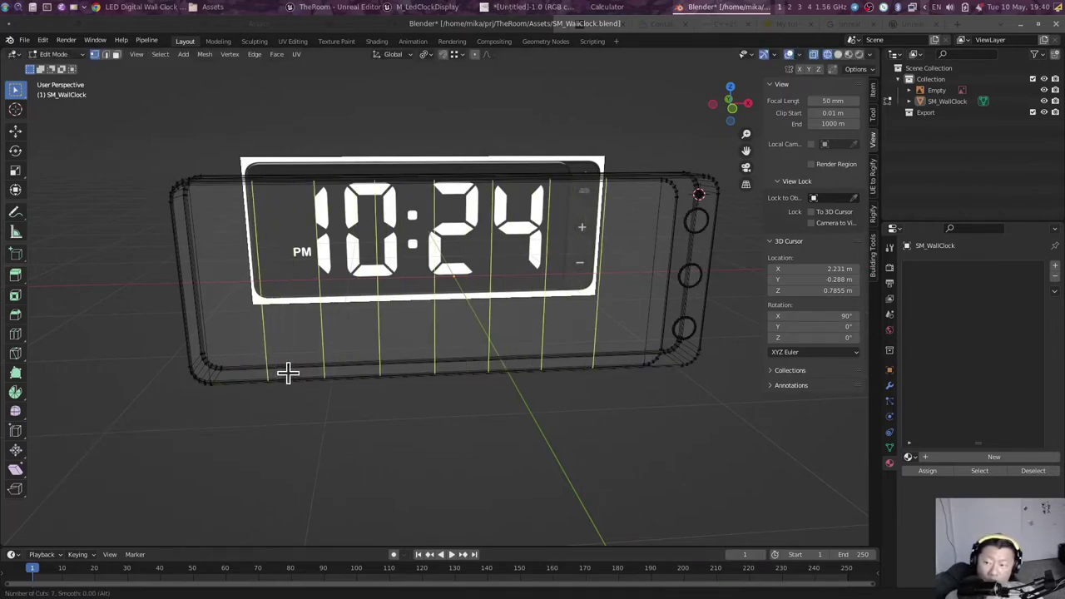
{"action": "left_click", "coordinate": [287, 374]}
{"action": "right_click", "coordinate": [373, 344]}
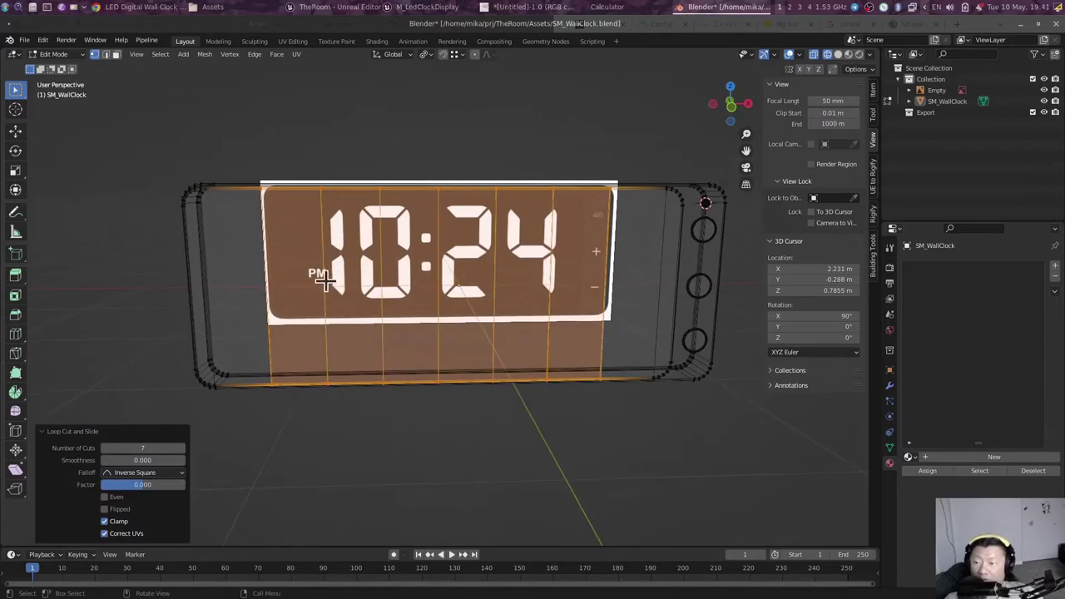
{"action": "mouse_move", "coordinate": [486, 311]}
{"action": "middle_mouse_down"}
{"action": "mouse_move", "coordinate": [616, 311]}
{"action": "mouse_move", "coordinate": [466, 350]}
{"action": "middle_mouse_up"}
{"action": "key", "text": "ctrl+z"}
Step: Add six centred vertical edge loops across the display, then view it from the front
{"action": "key", "text": "ctrl+r"}
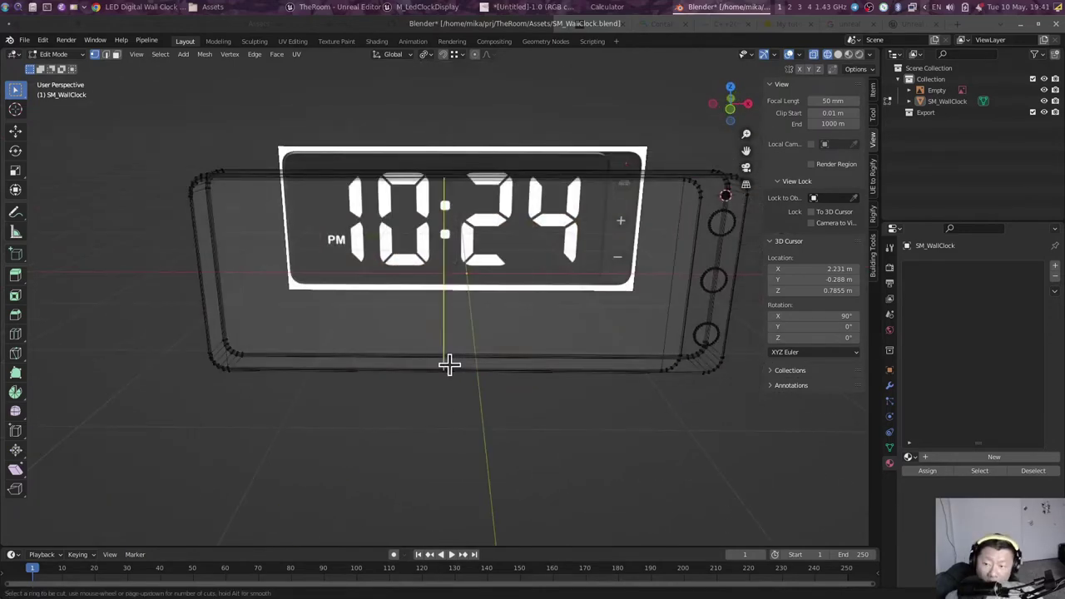
{"action": "scroll", "coordinate": [446, 361], "scroll_direction": "up", "scroll_amount": 1}
{"action": "scroll", "coordinate": [451, 363], "scroll_direction": "up", "scroll_amount": 2}
{"action": "scroll", "coordinate": [451, 363], "scroll_direction": "up", "scroll_amount": 1}
{"action": "scroll", "coordinate": [451, 362], "scroll_direction": "up", "scroll_amount": 1}
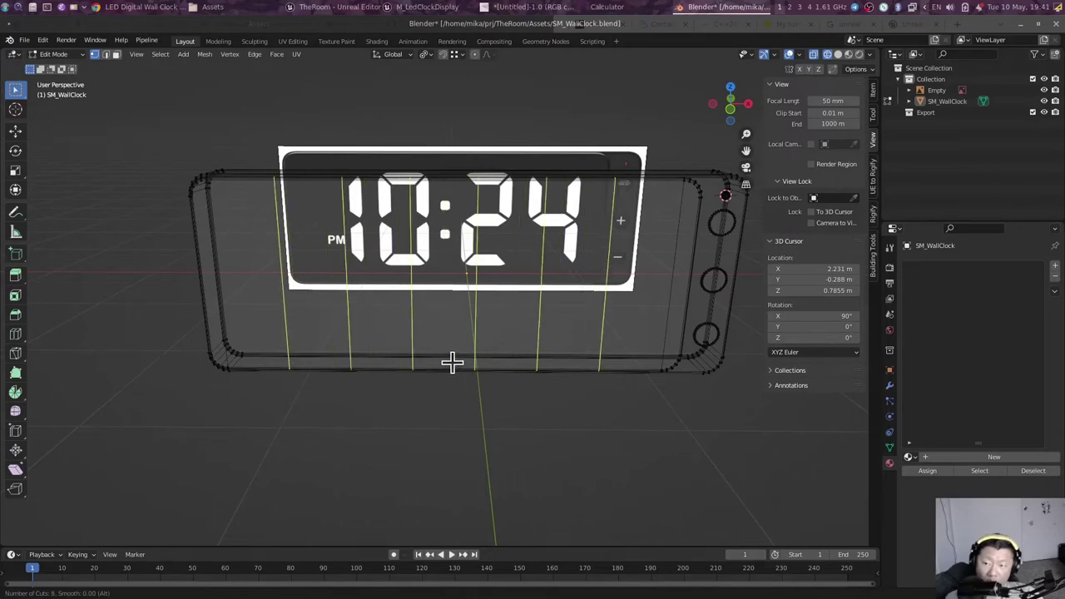
{"action": "left_click", "coordinate": [450, 363]}
{"action": "right_click", "coordinate": [450, 363]}
{"action": "middle_click_drag", "start_coordinate": [450, 362], "coordinate": [436, 300]}
{"action": "key", "text": "KP_1"}
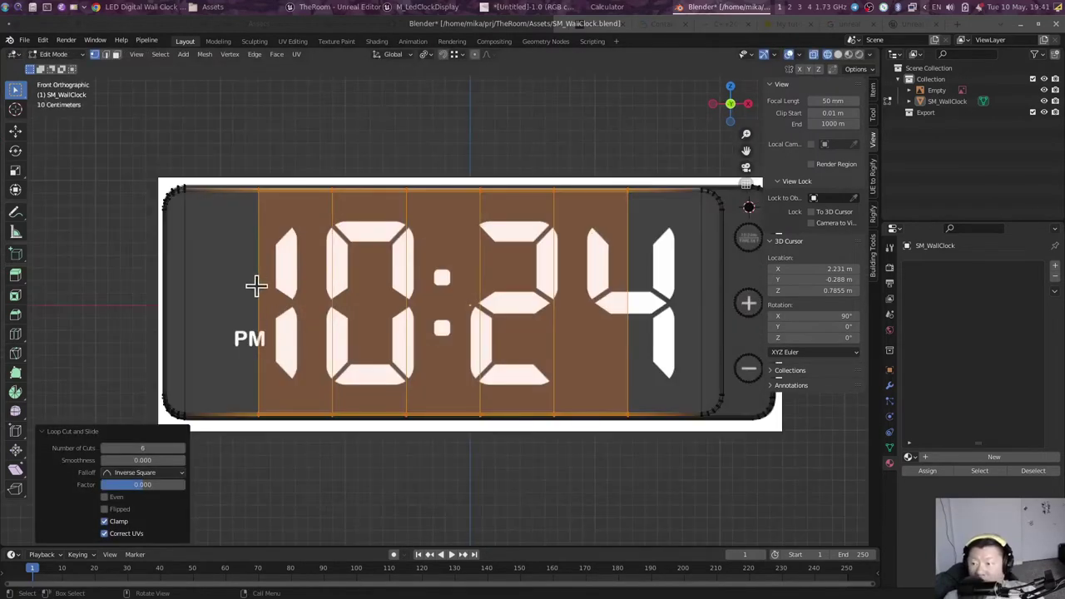
{"action": "key", "text": "alt+a"}
Step: Slide the vertical edge loop beside the digit 1 along X into the gap between digits
{"action": "key", "text": "2"}
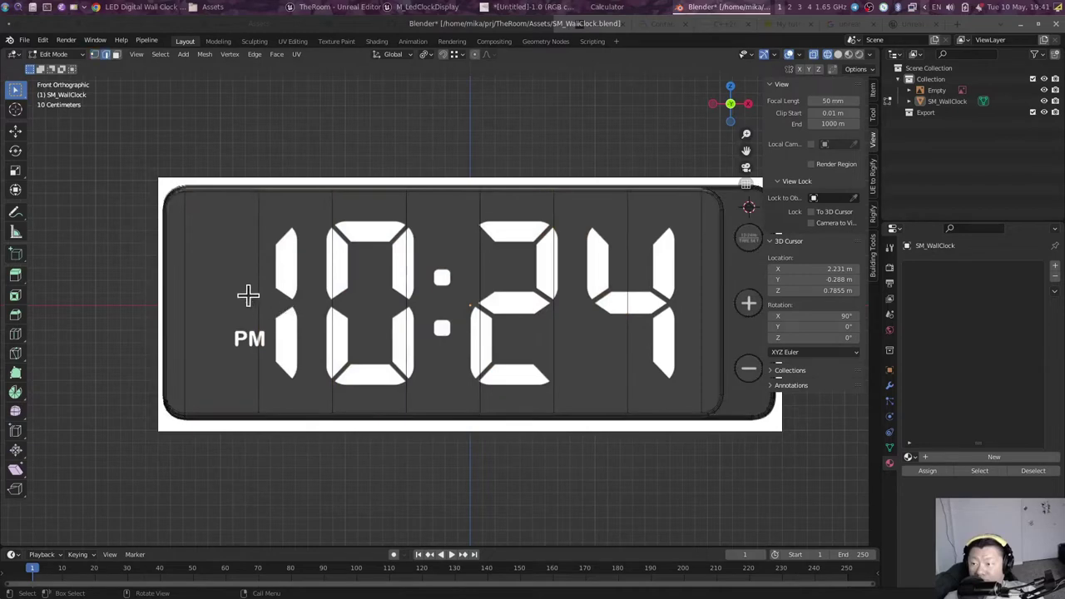
{"action": "left_click", "coordinate": [283, 324], "text": "alt"}
{"action": "key", "text": "g"}
{"action": "key", "text": "x"}
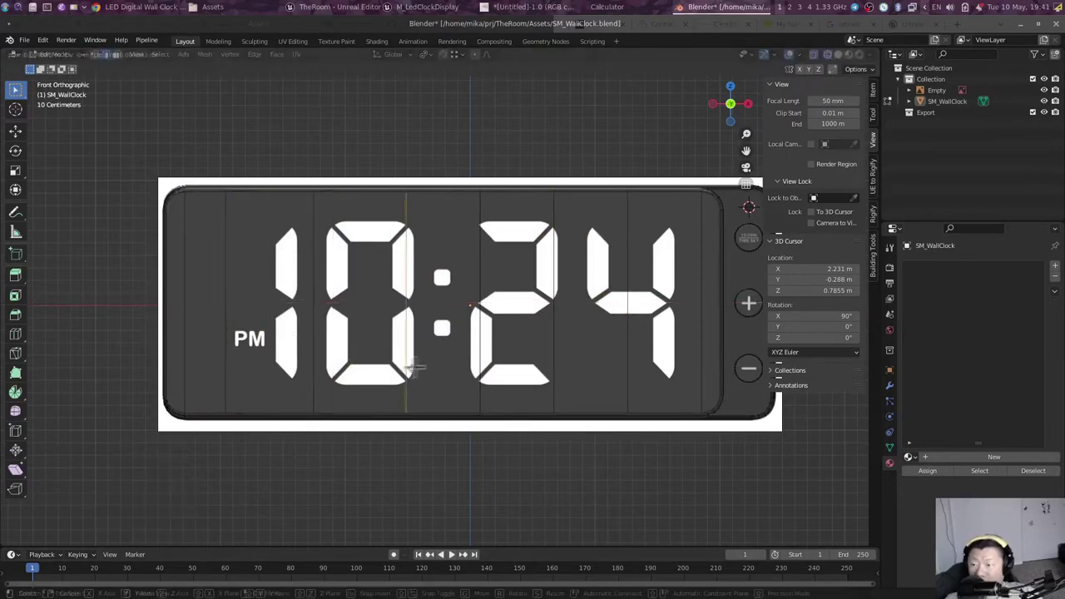
{"action": "mouse_move", "coordinate": [580, 372]}
{"action": "middle_mouse_down", "text": "shift"}
{"action": "mouse_move", "coordinate": [451, 380]}
{"action": "mouse_move", "coordinate": [520, 369]}
{"action": "middle_mouse_up", "text": "shift"}
{"action": "left_click", "coordinate": [452, 380]}
{"action": "left_click", "coordinate": [487, 354], "text": "alt"}
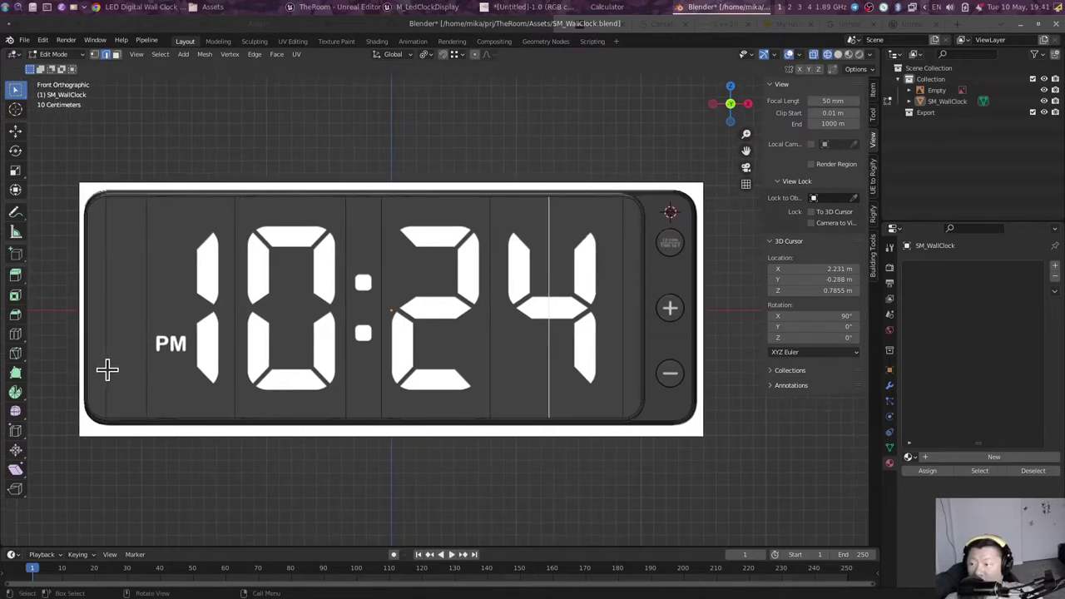
{"action": "key", "text": "alt+a"}
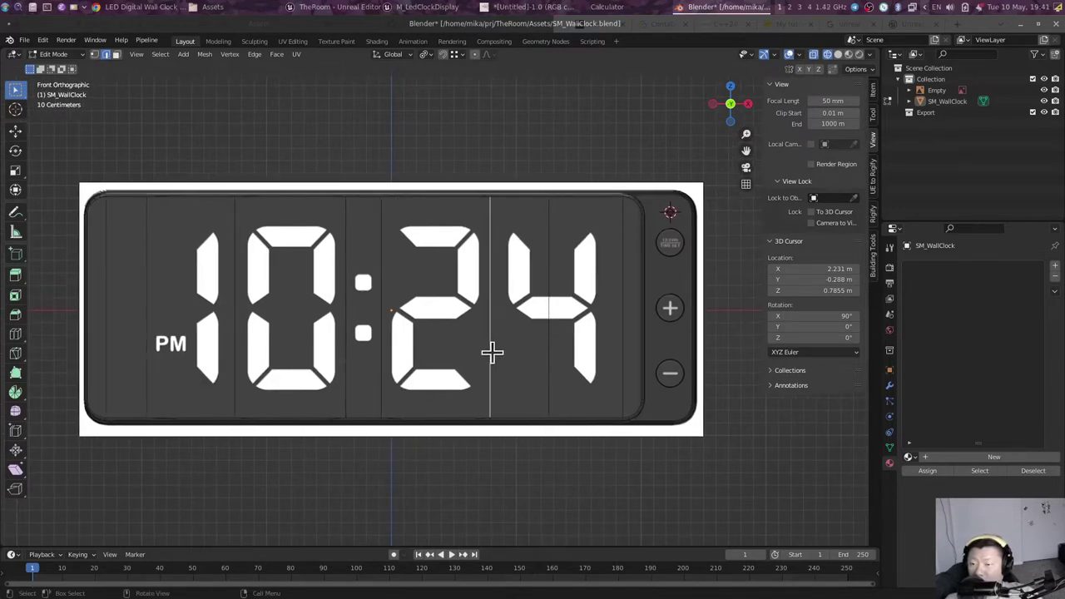
Step: Dissolve the extra edge running through the 4 and slide a vertical edge along X
{"action": "middle_click_drag", "start_coordinate": [596, 345], "coordinate": [504, 351], "text": "shift"}
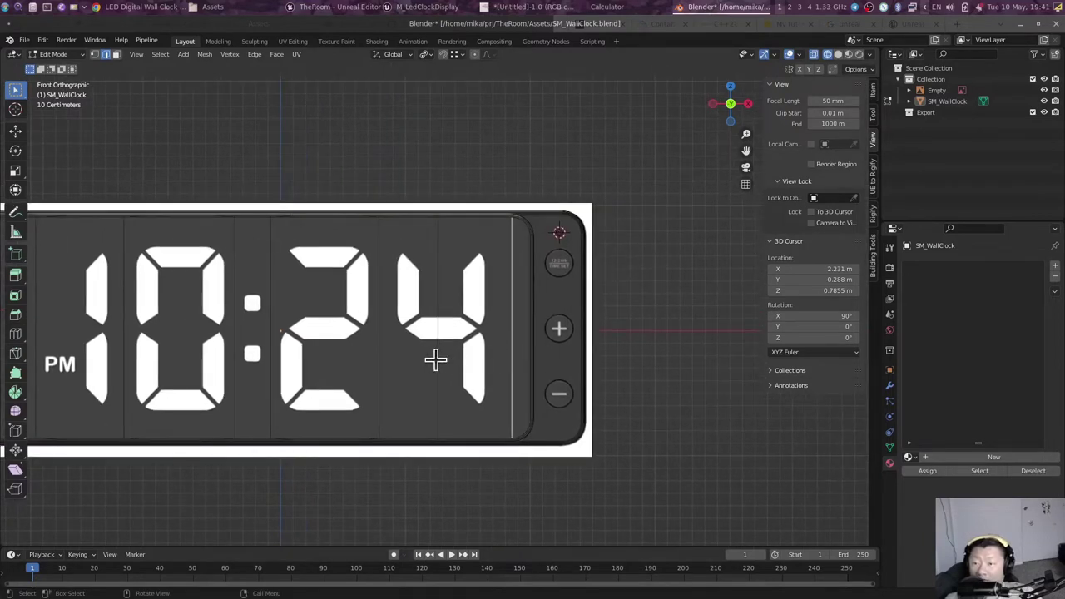
{"action": "key", "text": "x"}
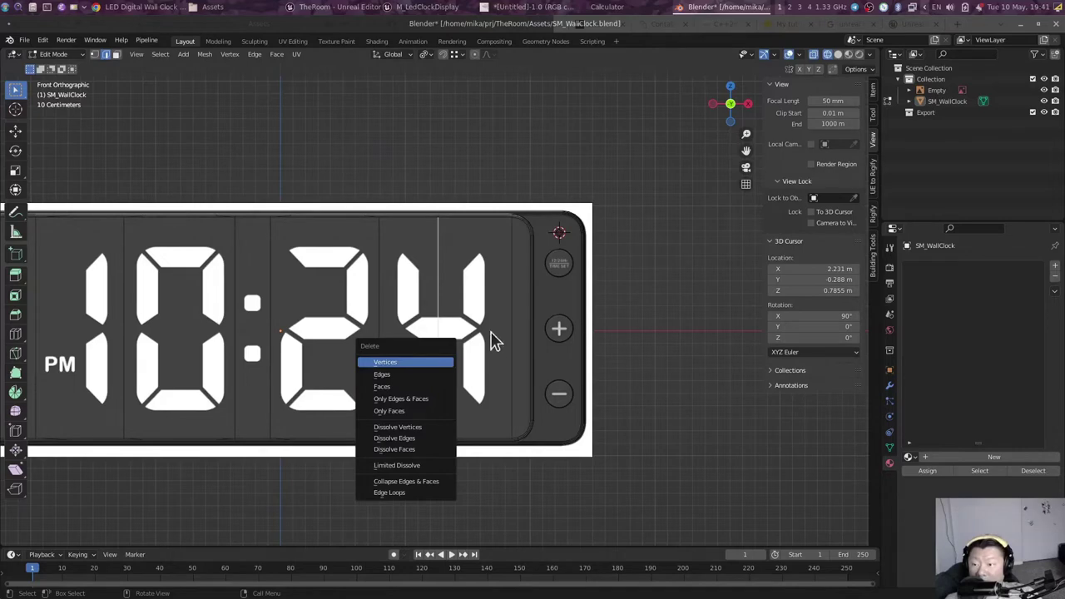
{"action": "left_click", "coordinate": [394, 438]}
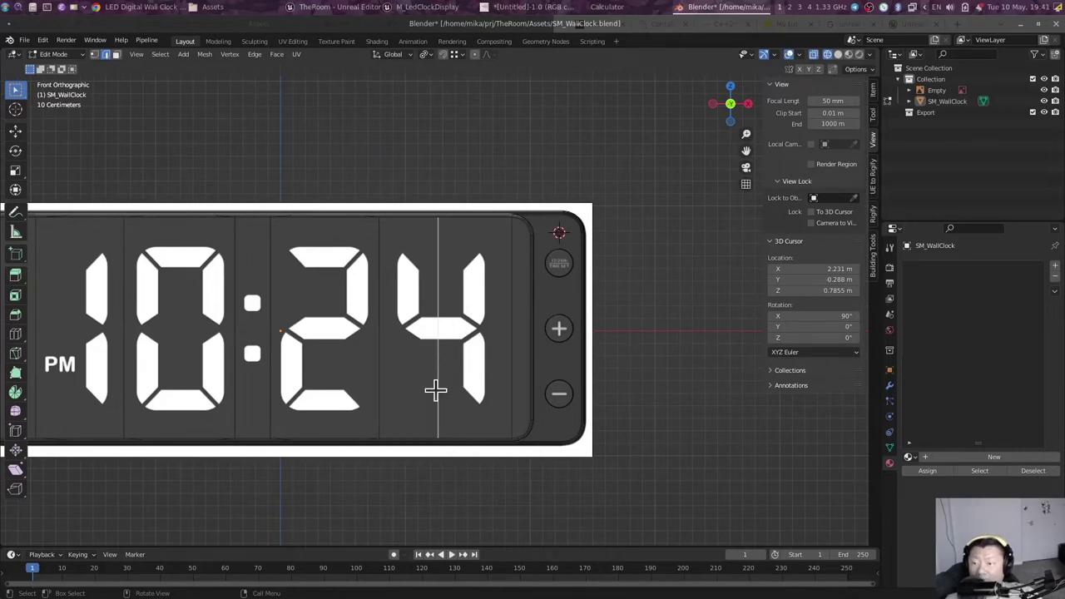
{"action": "key", "text": "g"}
{"action": "key", "text": "x"}
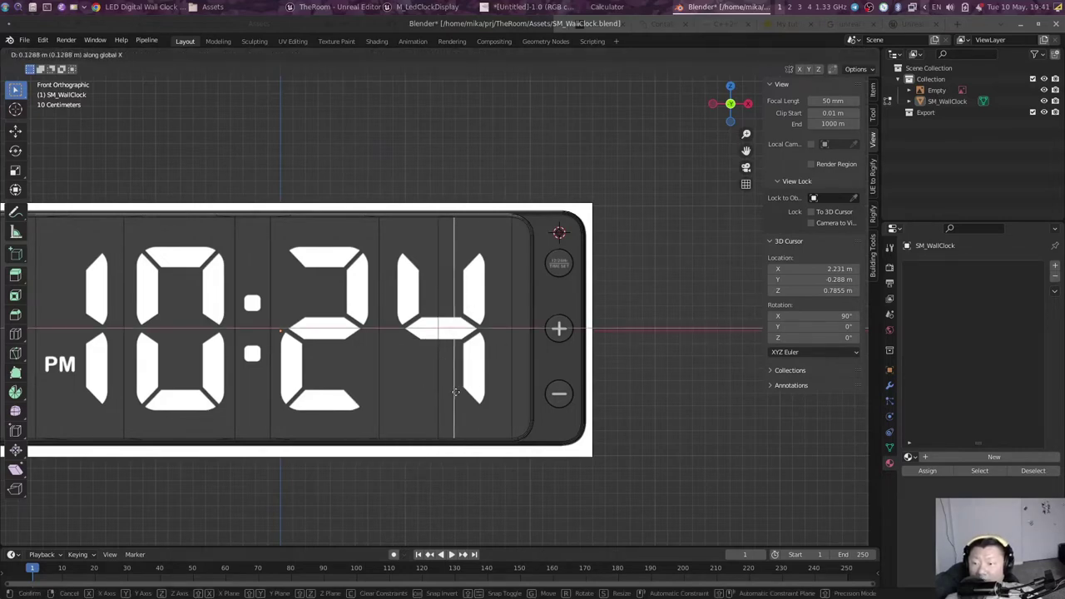
{"action": "left_click", "coordinate": [492, 392]}
Step: Add a new vertical edge loop across the display and slide it along X
{"action": "mouse_move", "coordinate": [492, 392]}
{"action": "middle_mouse_down"}
{"action": "mouse_move", "coordinate": [370, 419]}
{"action": "mouse_move", "coordinate": [426, 344]}
{"action": "middle_mouse_up"}
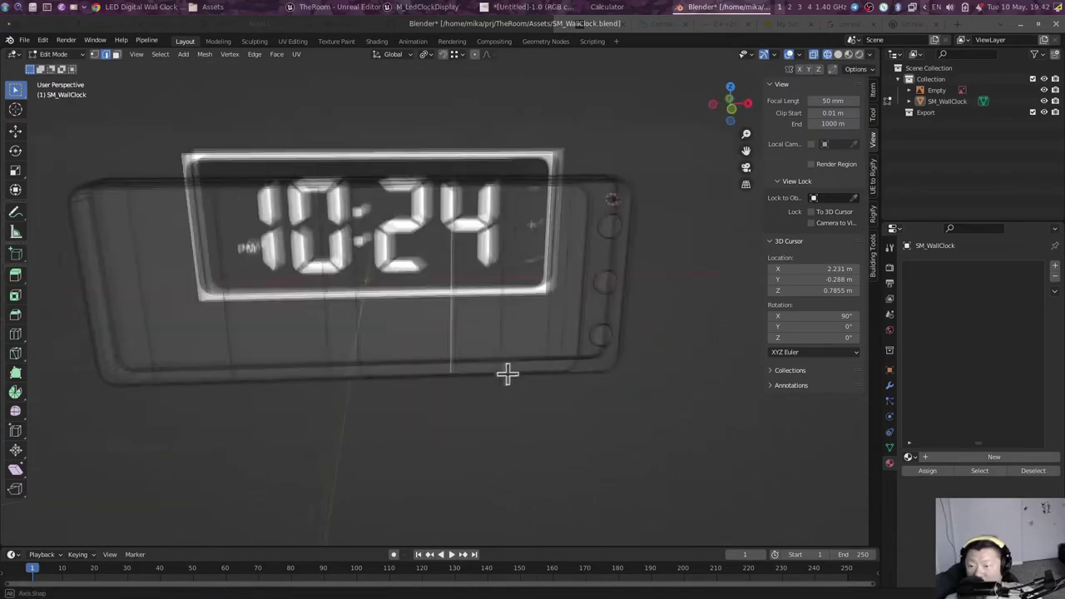
{"action": "mouse_move", "coordinate": [426, 344]}
{"action": "middle_mouse_down"}
{"action": "mouse_move", "coordinate": [422, 369]}
{"action": "mouse_move", "coordinate": [440, 355]}
{"action": "mouse_move", "coordinate": [314, 336]}
{"action": "middle_mouse_up"}
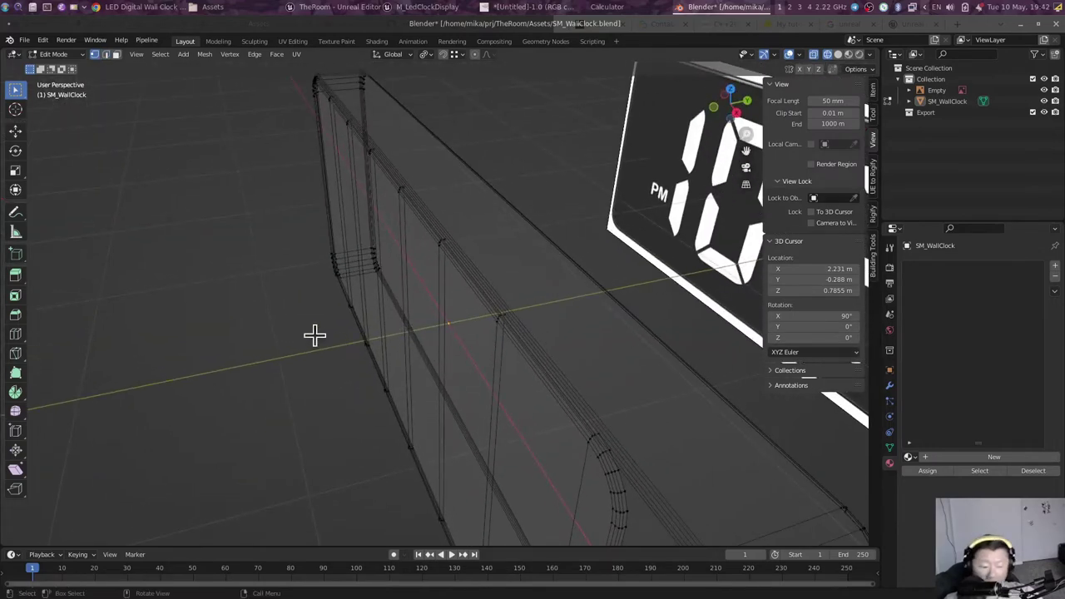
{"action": "key", "text": "KP_1"}
{"action": "scroll", "coordinate": [374, 341], "scroll_direction": "down", "scroll_amount": 3}
{"action": "middle_click_drag", "start_coordinate": [438, 352], "coordinate": [461, 295], "text": "shift"}
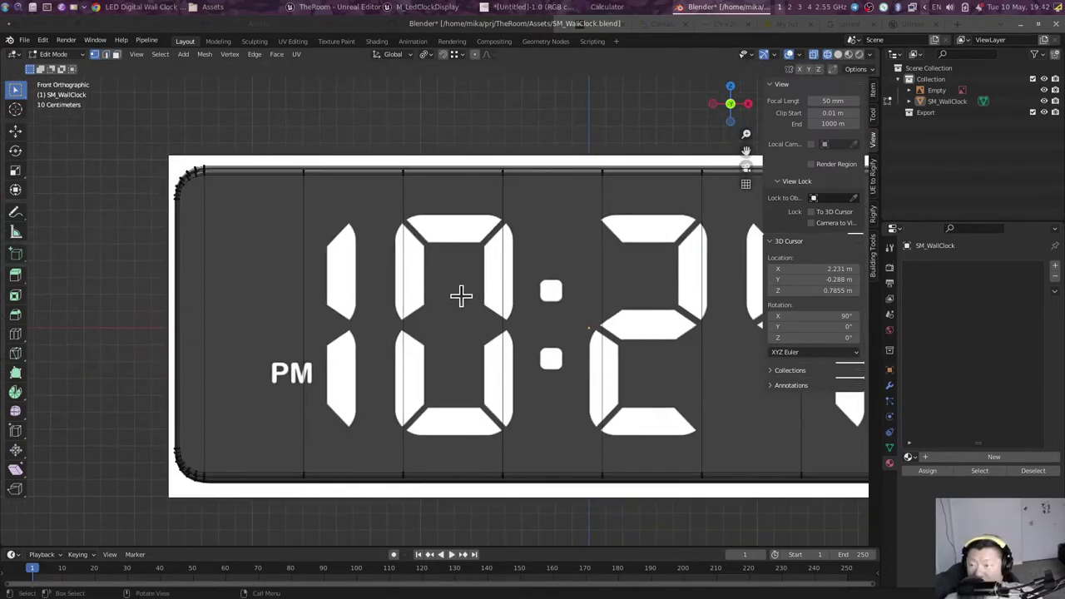
{"action": "key", "text": "ctrl+r"}
{"action": "left_click", "coordinate": [404, 340]}
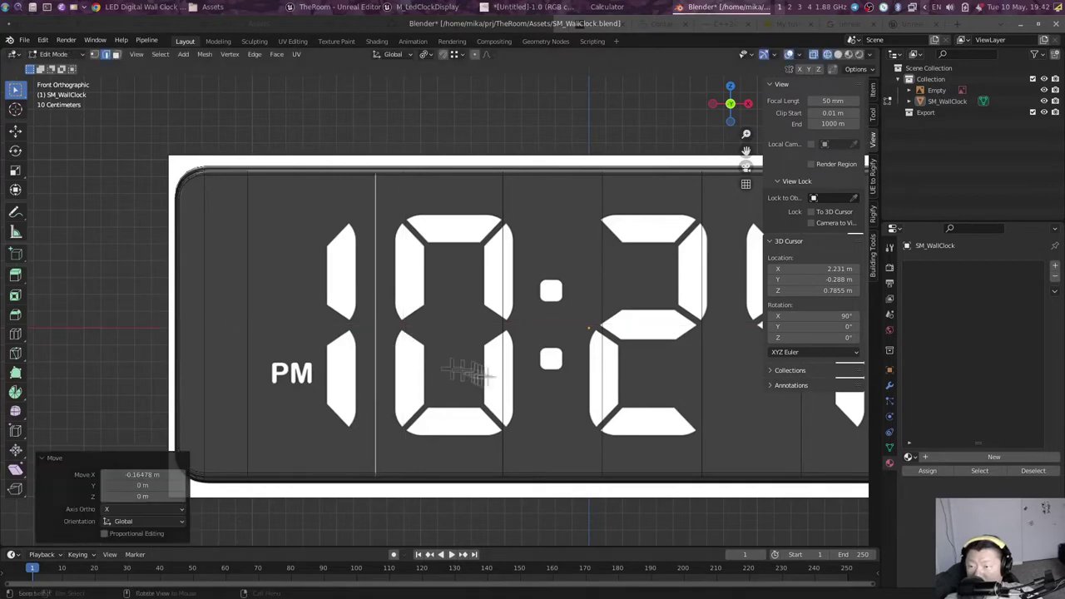
{"action": "key", "text": "g"}
{"action": "key", "text": "x"}
{"action": "left_click", "coordinate": [536, 382]}
Step: Move an edge loop along X to sit just left of the buttons
{"action": "middle_click_drag", "start_coordinate": [542, 405], "coordinate": [357, 407], "text": "shift"}
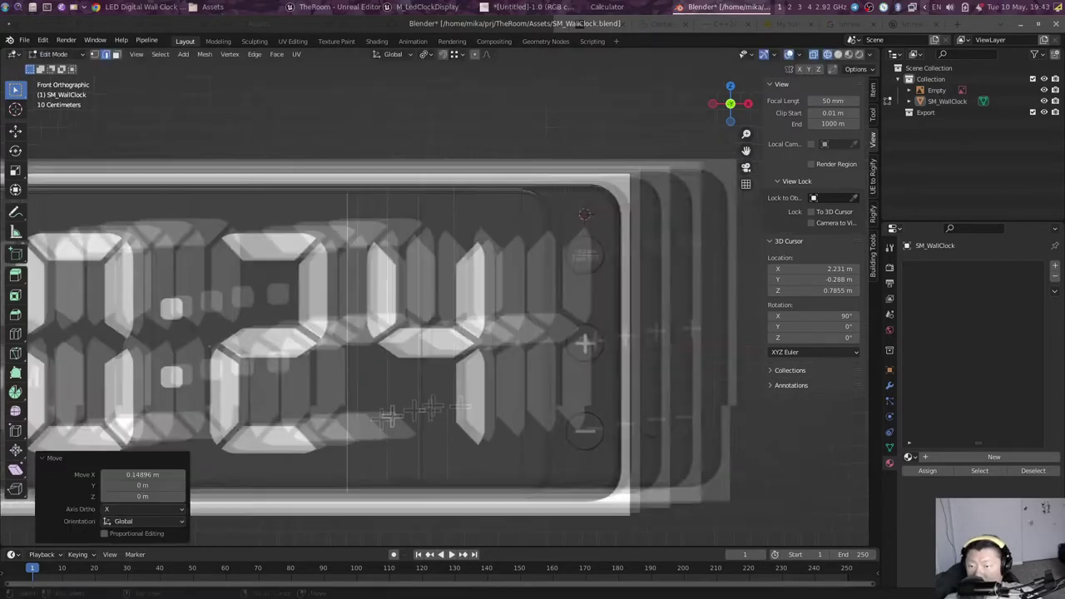
{"action": "key", "text": "x"}
{"action": "key", "text": "Escape"}
{"action": "key", "text": "g"}
{"action": "key", "text": "x"}
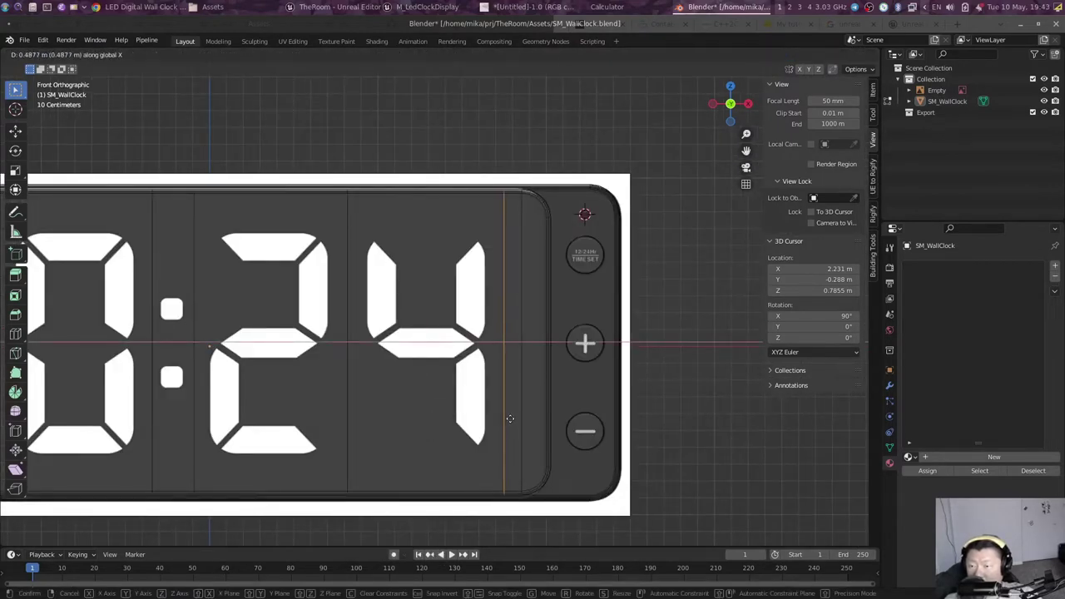
{"action": "left_click", "coordinate": [508, 417]}
{"action": "key", "text": "alt+a"}
{"action": "middle_click_drag", "start_coordinate": [357, 396], "coordinate": [547, 380], "text": "shift"}
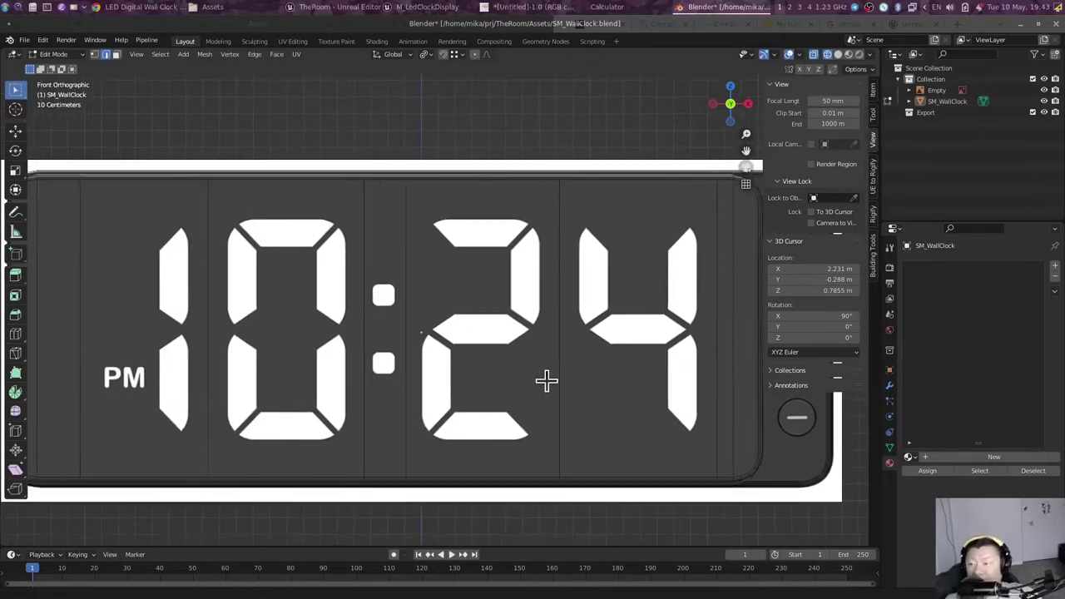
{"action": "middle_click_drag", "start_coordinate": [464, 411], "coordinate": [498, 409], "text": "shift"}
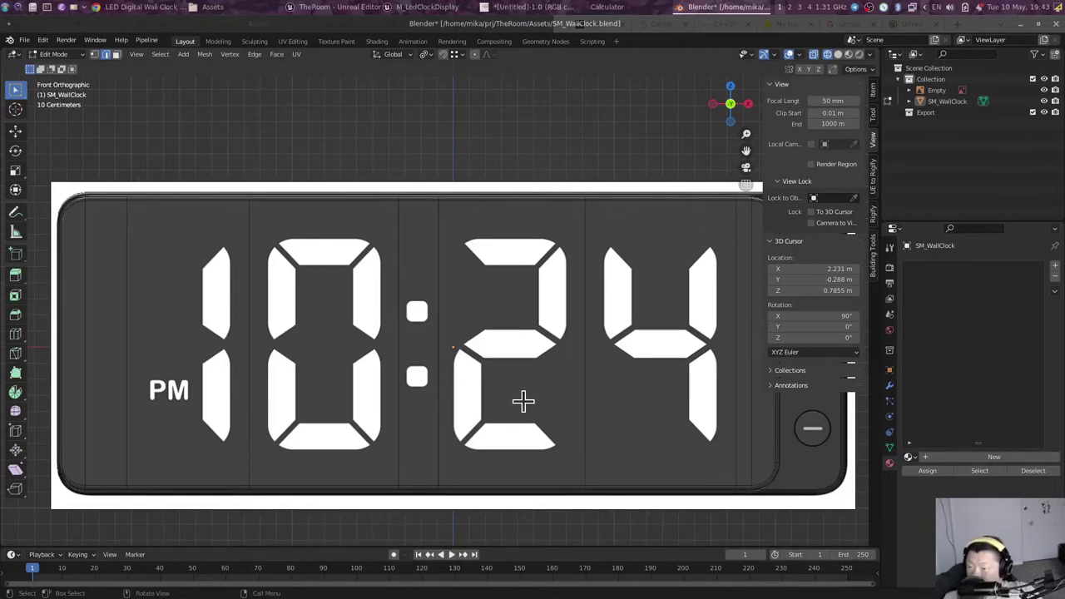
Step: Hide the digits, then delete the three back-panel faces with Only Faces, keeping edges
{"action": "key", "text": "h"}
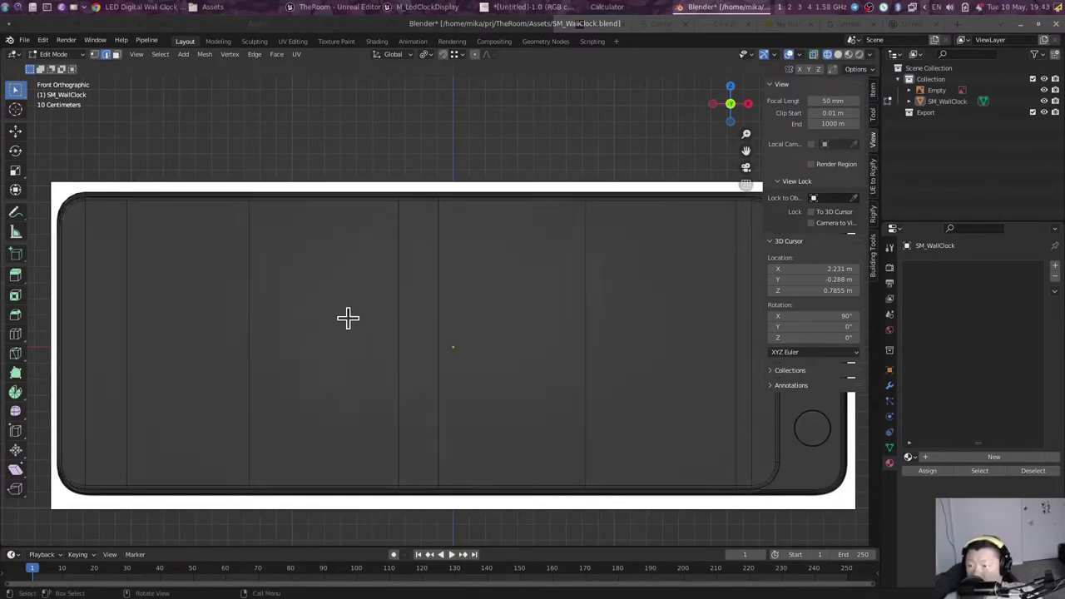
{"action": "left_click", "coordinate": [233, 339]}
{"action": "left_click", "coordinate": [349, 338], "text": "ctrl"}
{"action": "left_click", "coordinate": [499, 346], "text": "ctrl"}
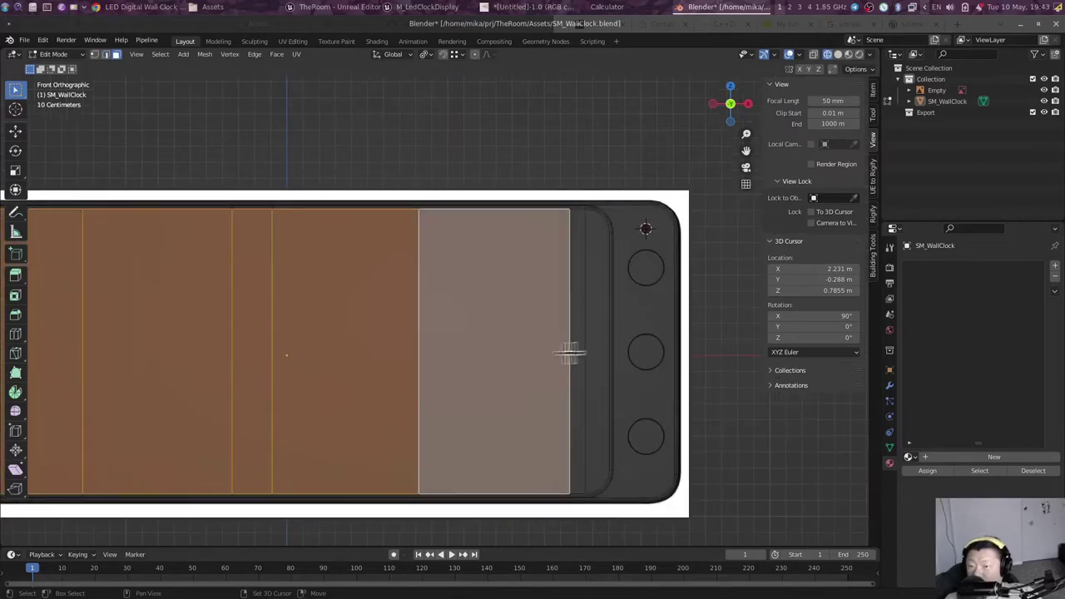
{"action": "key", "text": "x"}
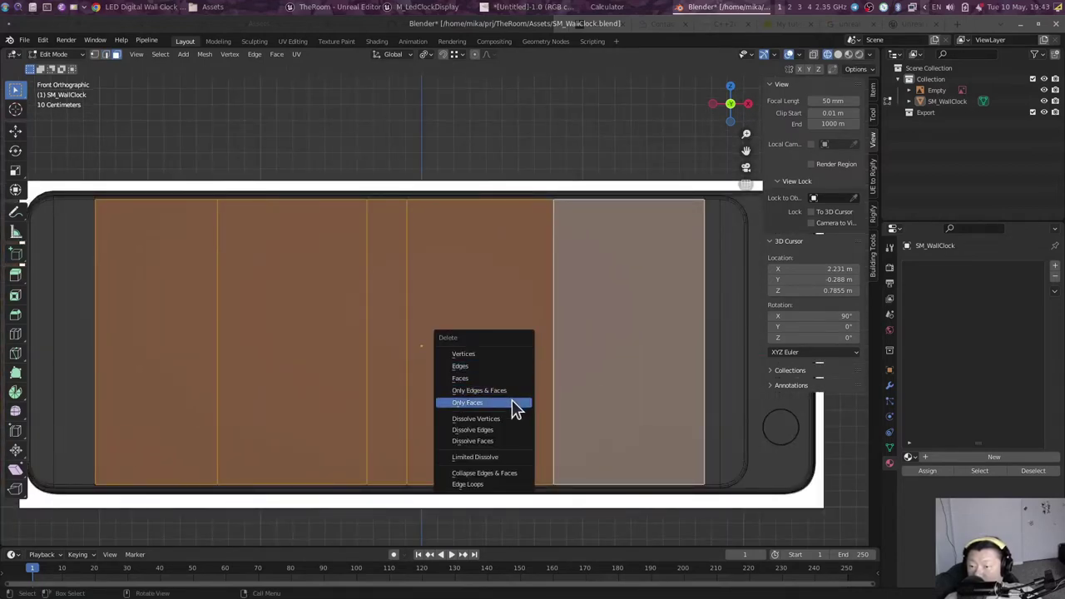
{"action": "left_click", "coordinate": [509, 408]}
Step: Duplicate the vertex at the divider's bottom end to begin a new outline
{"action": "scroll", "coordinate": [313, 397], "scroll_direction": "up", "scroll_amount": 1}
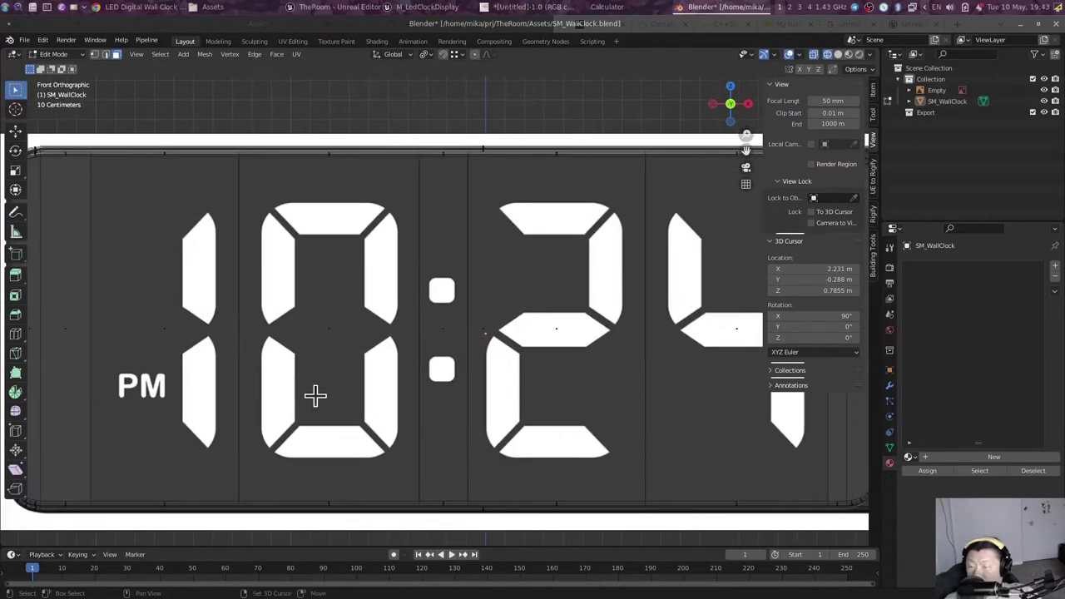
{"action": "scroll", "coordinate": [375, 380], "scroll_direction": "up", "scroll_amount": 1}
{"action": "scroll", "coordinate": [375, 380], "scroll_direction": "up", "scroll_amount": 1}
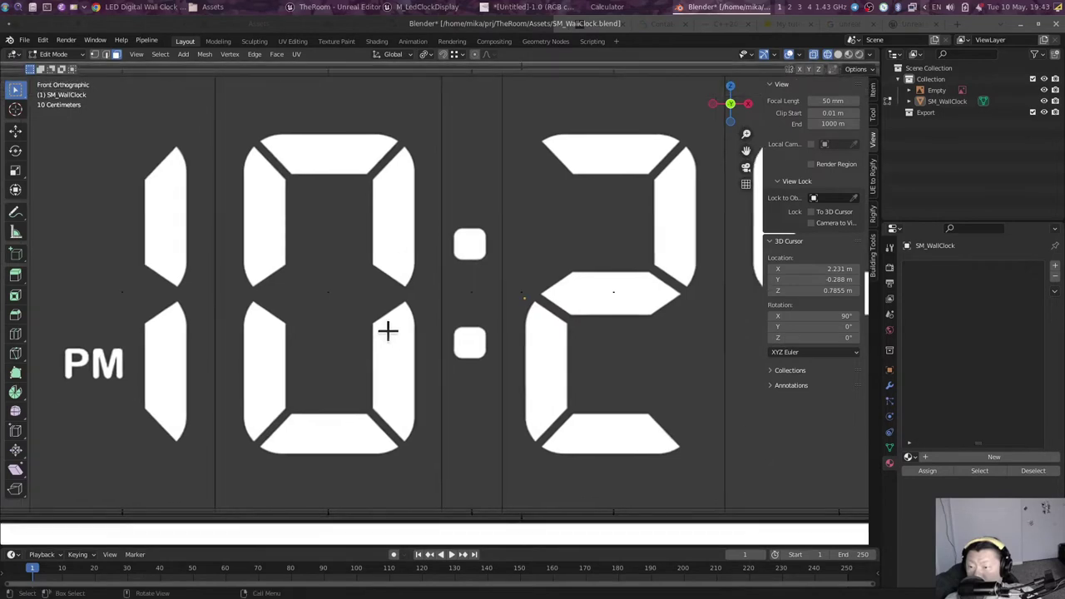
{"action": "left_click", "coordinate": [460, 491]}
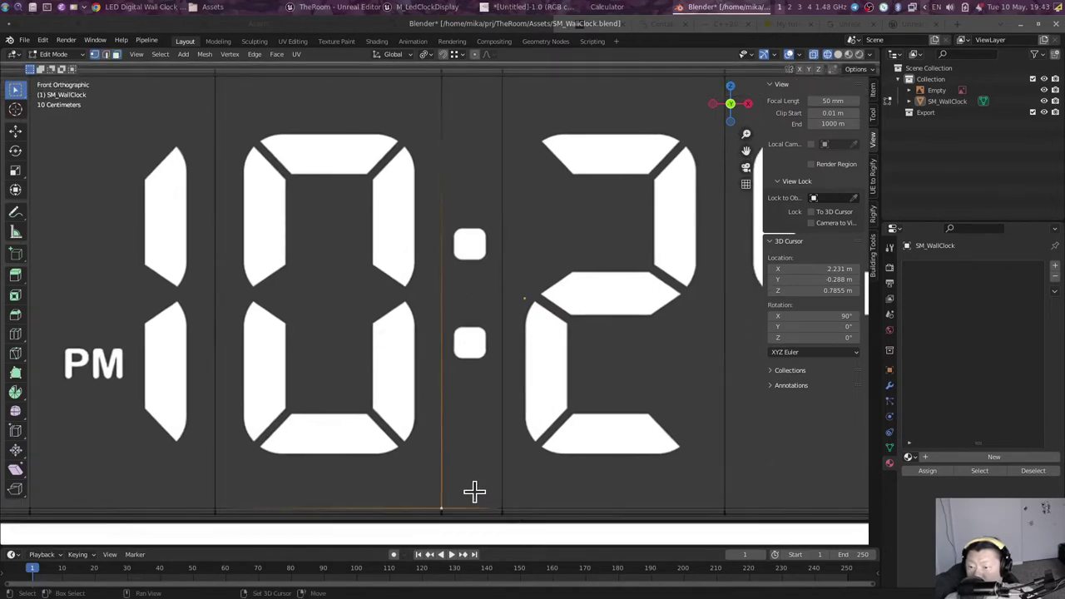
{"action": "key", "text": "g"}
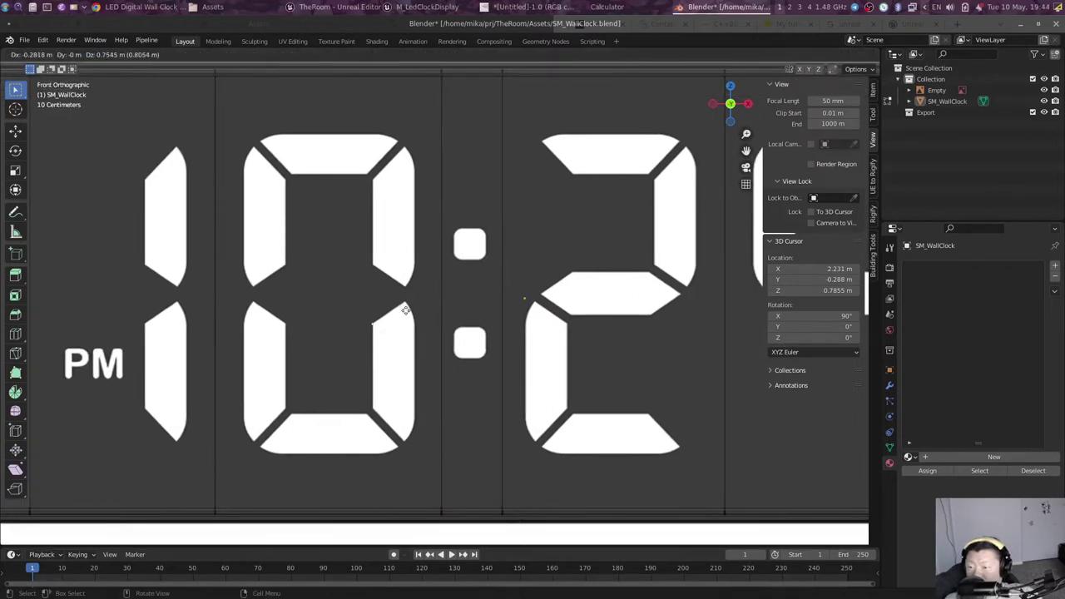
Step: Trace new edge outlines along the 0's first segments by extruding vertices from corner to corner
{"action": "left_click", "coordinate": [405, 309]}
{"action": "key", "text": "g"}
{"action": "scroll", "coordinate": [432, 306], "scroll_direction": "up", "scroll_amount": 3}
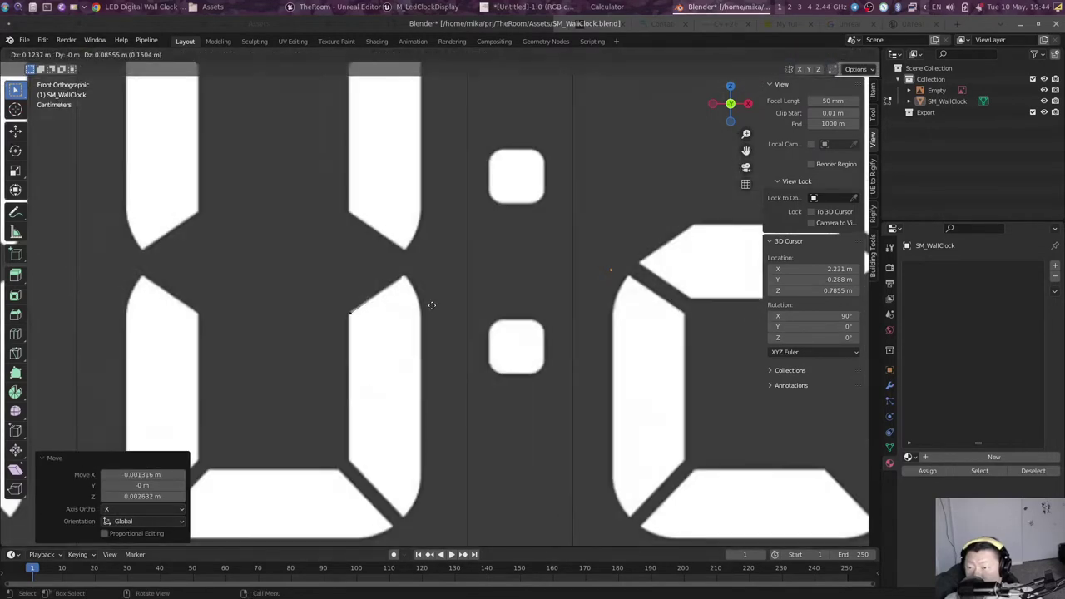
{"action": "left_click", "coordinate": [434, 304]}
{"action": "key", "text": "e"}
{"action": "scroll", "coordinate": [455, 517], "scroll_direction": "down", "scroll_amount": 2}
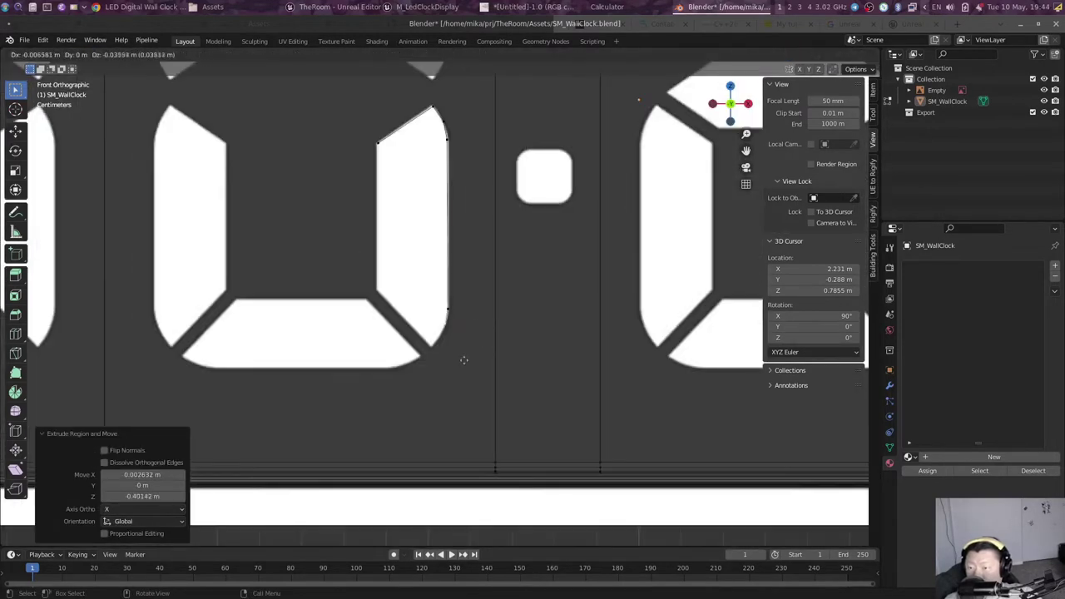
{"action": "scroll", "coordinate": [464, 226], "scroll_direction": "up", "scroll_amount": 1}
{"action": "middle_click_drag", "start_coordinate": [407, 440], "coordinate": [502, 365], "text": "shift"}
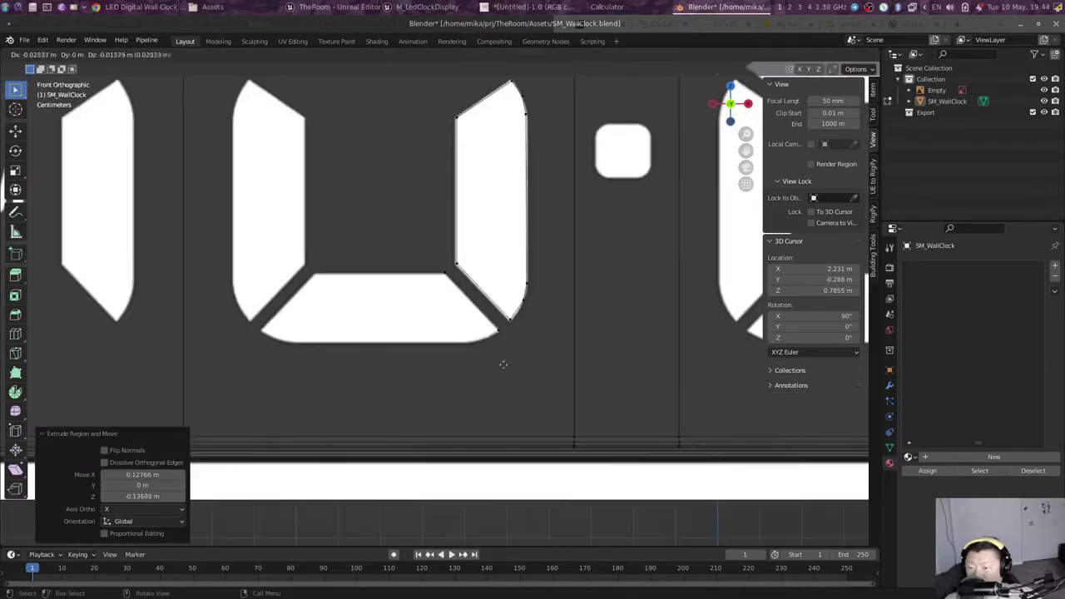
{"action": "middle_click_drag", "start_coordinate": [383, 332], "coordinate": [462, 420], "text": "shift"}
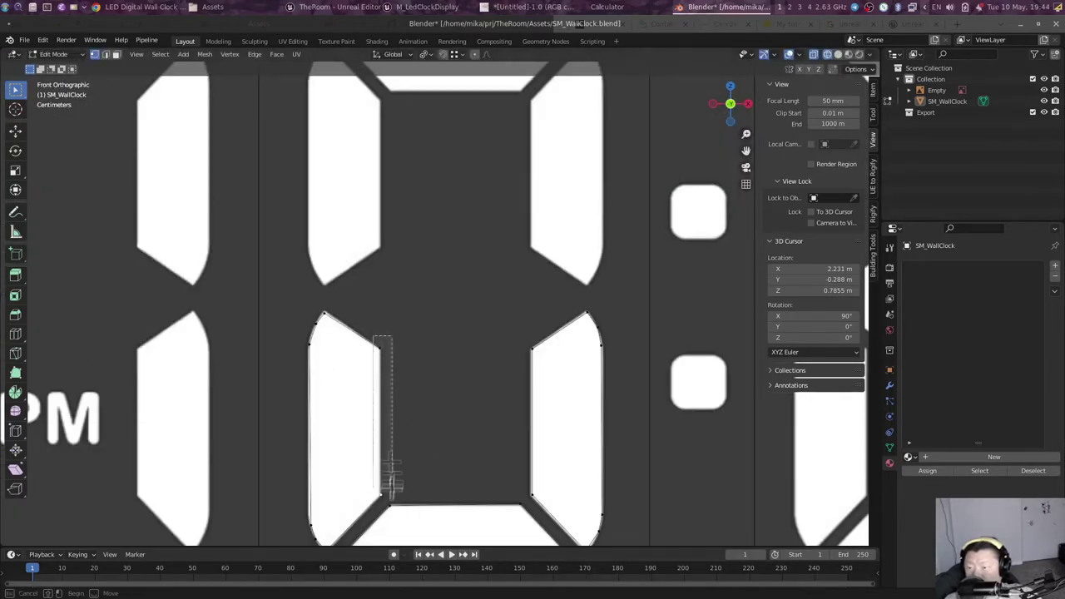
{"action": "left_click", "coordinate": [339, 416]}
{"action": "scroll", "coordinate": [339, 416], "scroll_direction": "up", "scroll_amount": 2}
{"action": "scroll", "coordinate": [373, 392], "scroll_direction": "up", "scroll_amount": 3, "text": "shift"}
{"action": "key", "text": "e"}
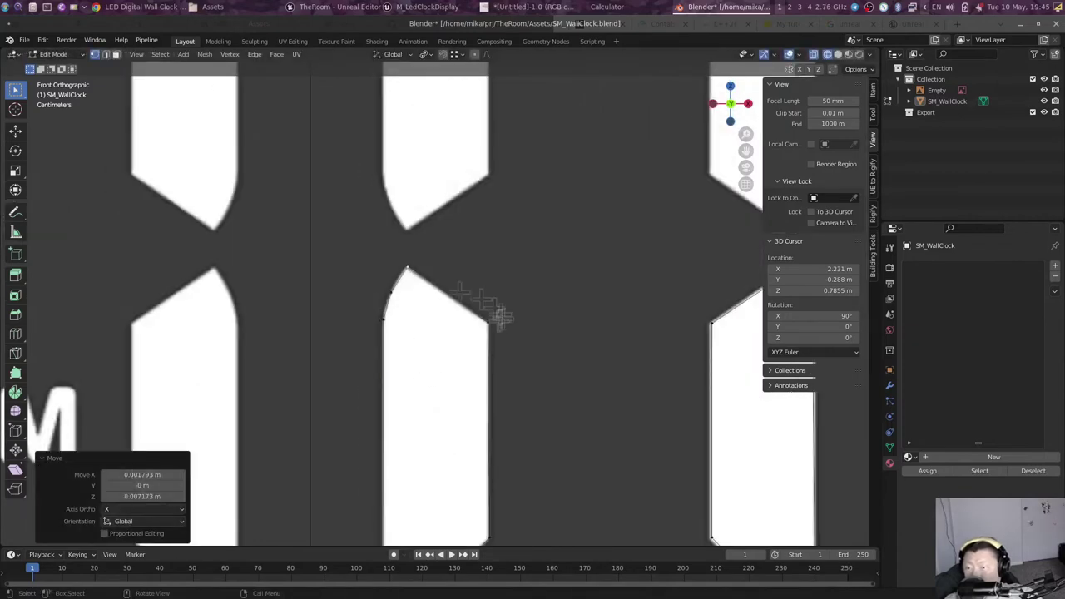
{"action": "scroll", "coordinate": [488, 304], "scroll_direction": "up", "scroll_amount": 2, "text": "shift"}
{"action": "left_click", "coordinate": [490, 315]}
{"action": "scroll", "coordinate": [368, 352], "scroll_direction": "up", "scroll_amount": 5, "text": "shift"}
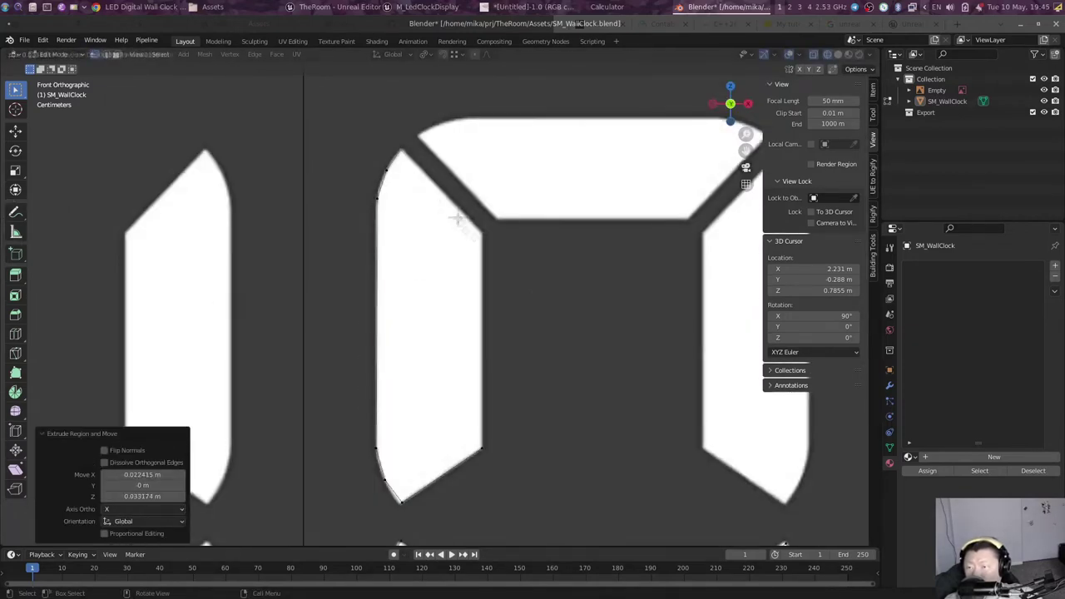
Step: Continue the edge outline across the 0's top and right segments
{"action": "left_click", "coordinate": [399, 483]}
{"action": "key", "text": "e"}
{"action": "scroll", "coordinate": [385, 367], "scroll_direction": "up", "scroll_amount": 4, "text": "shift"}
{"action": "scroll", "coordinate": [357, 340], "scroll_direction": "down", "scroll_amount": 2, "text": "ctrl"}
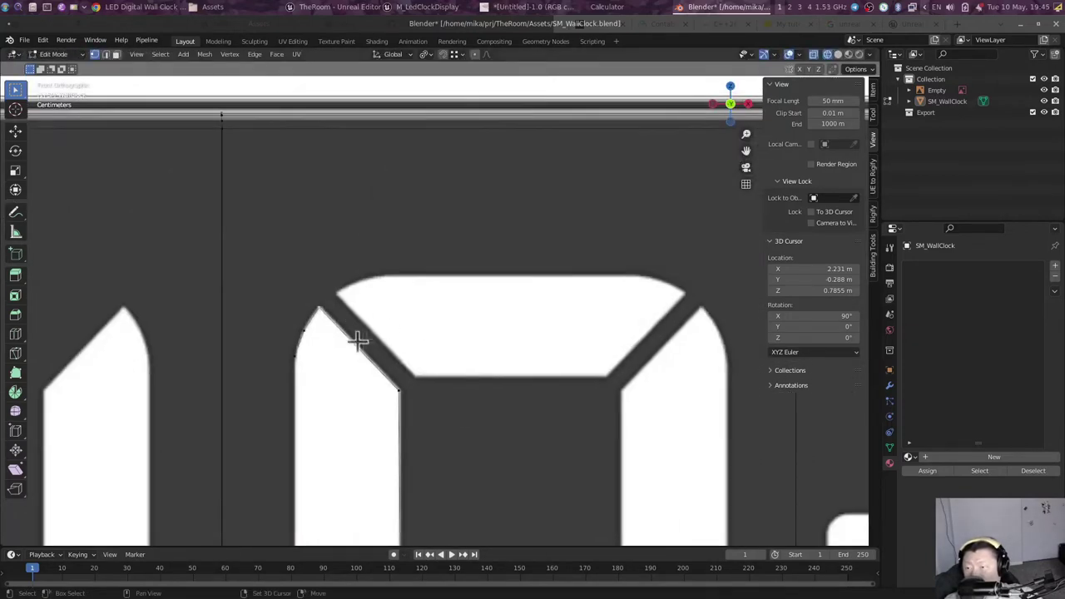
{"action": "left_click", "coordinate": [369, 305]}
{"action": "key", "text": "g"}
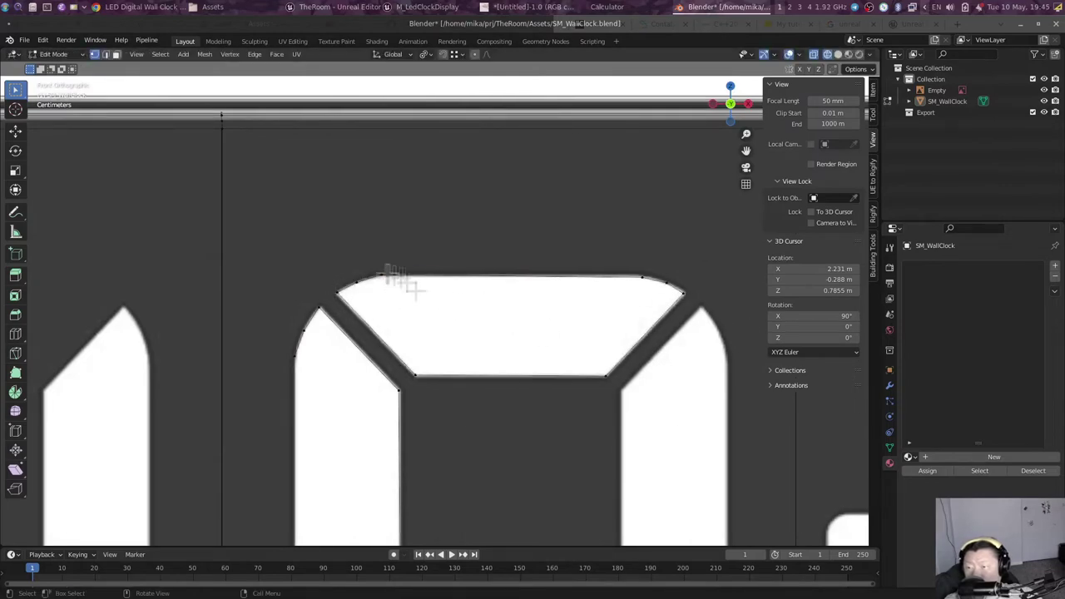
{"action": "scroll", "coordinate": [392, 278], "scroll_direction": "down", "scroll_amount": 3, "text": "ctrl"}
{"action": "left_click", "coordinate": [553, 288]}
{"action": "scroll", "coordinate": [555, 289], "scroll_direction": "down", "scroll_amount": 2, "text": "shift"}
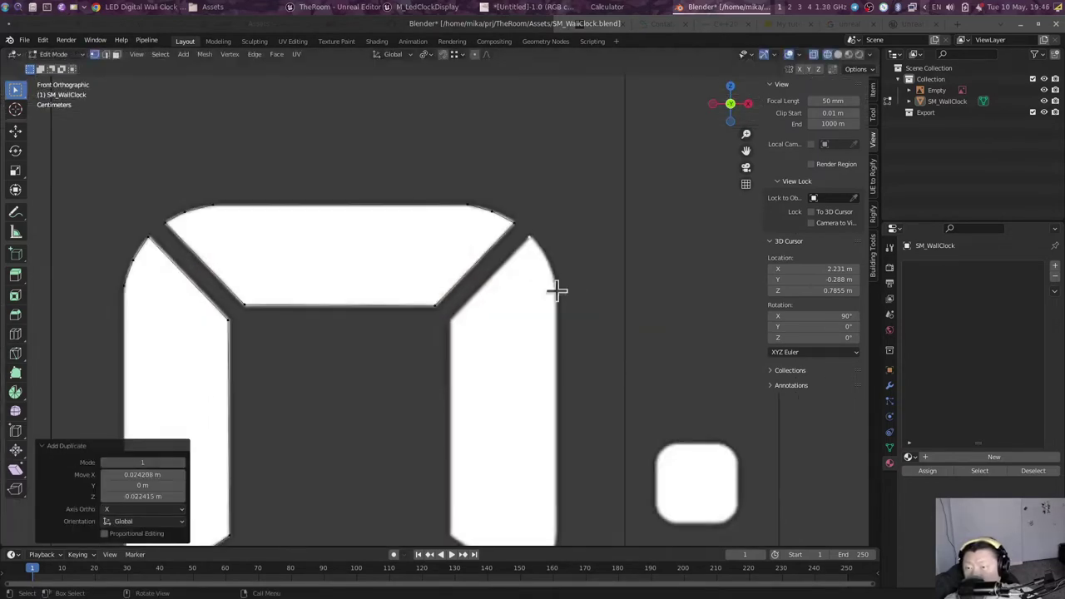
{"action": "scroll", "coordinate": [500, 304], "scroll_direction": "down", "scroll_amount": 5, "text": "shift"}
{"action": "left_click", "coordinate": [466, 416]}
{"action": "scroll", "coordinate": [479, 220], "scroll_direction": "down", "scroll_amount": 2, "text": "ctrl"}
{"action": "scroll", "coordinate": [478, 221], "scroll_direction": "up", "scroll_amount": 2, "text": "shift"}
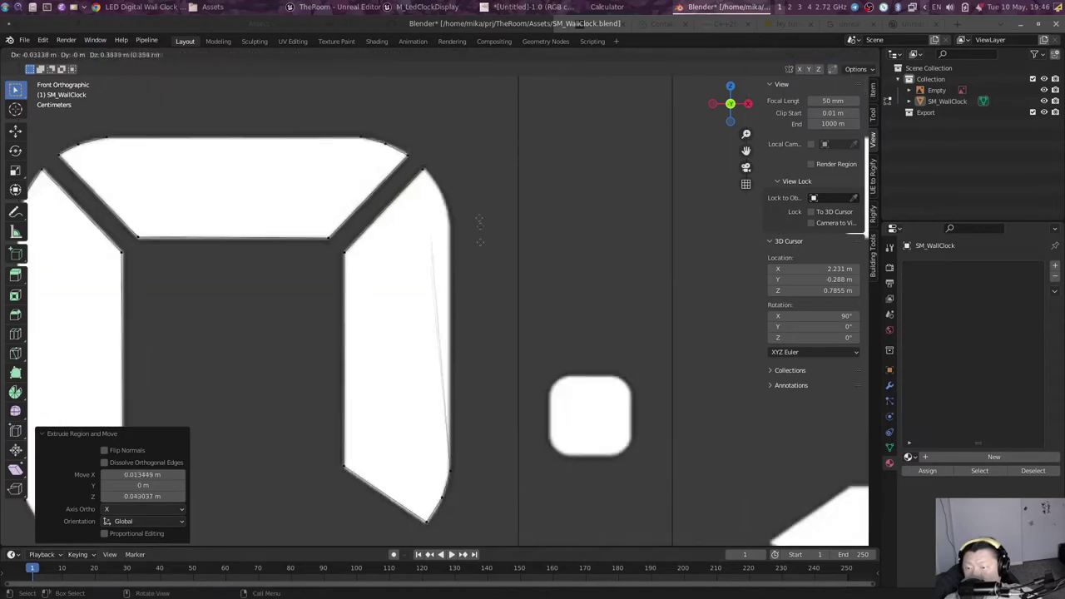
{"action": "left_click", "coordinate": [497, 218]}
{"action": "key", "text": "g"}
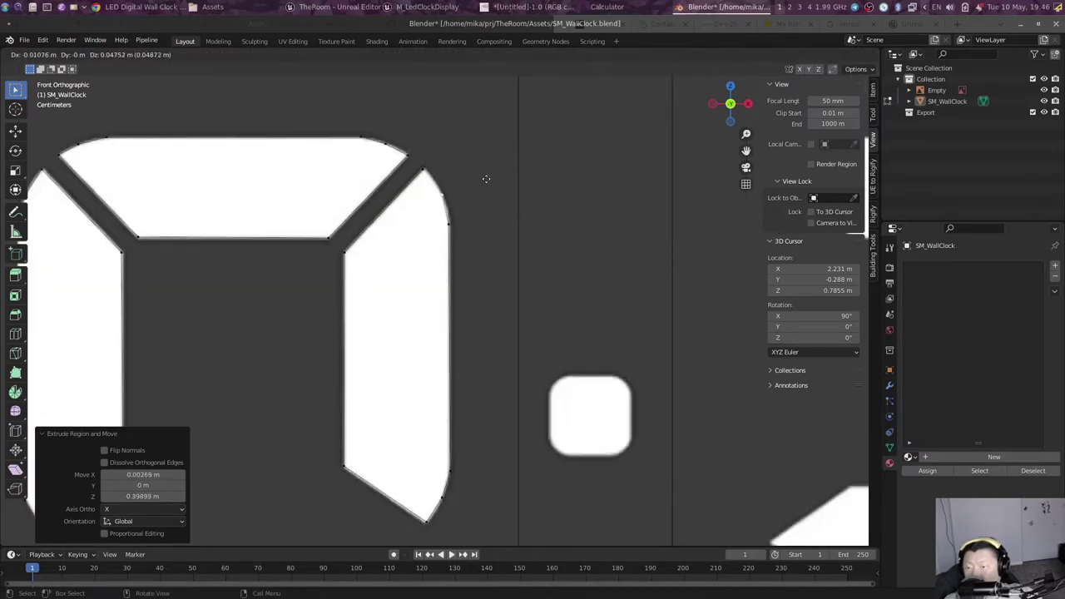
{"action": "left_click", "coordinate": [462, 148]}
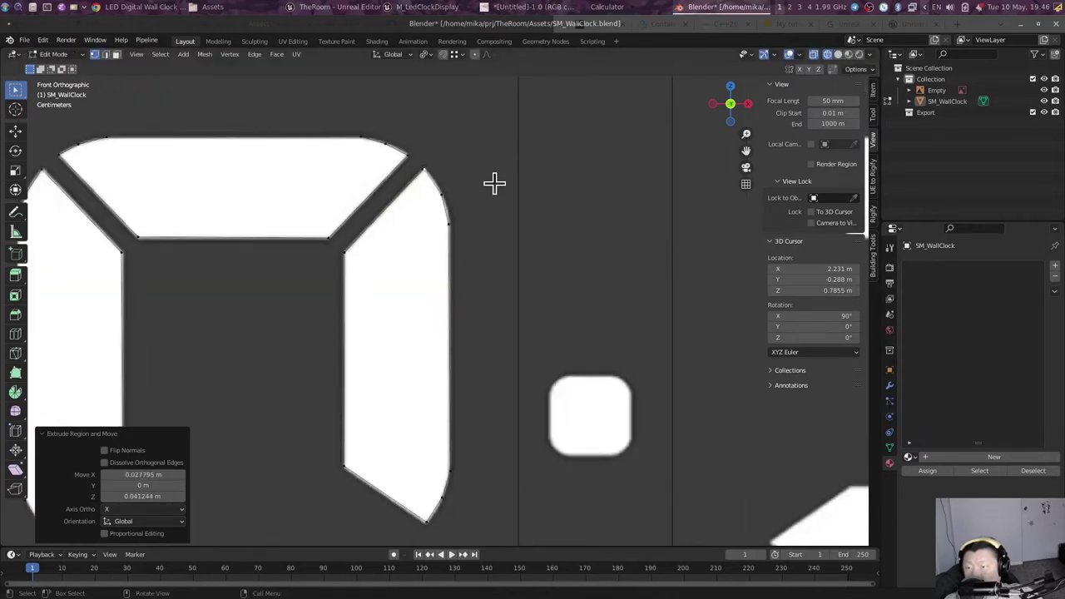
{"action": "scroll", "coordinate": [494, 183], "scroll_direction": "down", "scroll_amount": 1}
{"action": "scroll", "coordinate": [463, 159], "scroll_direction": "down", "scroll_amount": 3, "text": "shift"}
{"action": "scroll", "coordinate": [464, 159], "scroll_direction": "down", "scroll_amount": 2}
Step: Frame the 0, colon and 2, and select the 2's middle segment to copy into the 0
{"action": "mouse_move", "coordinate": [459, 250]}
{"action": "middle_mouse_down", "text": "shift"}
{"action": "mouse_move", "coordinate": [472, 362]}
{"action": "mouse_move", "coordinate": [375, 375]}
{"action": "middle_mouse_up", "text": "shift"}
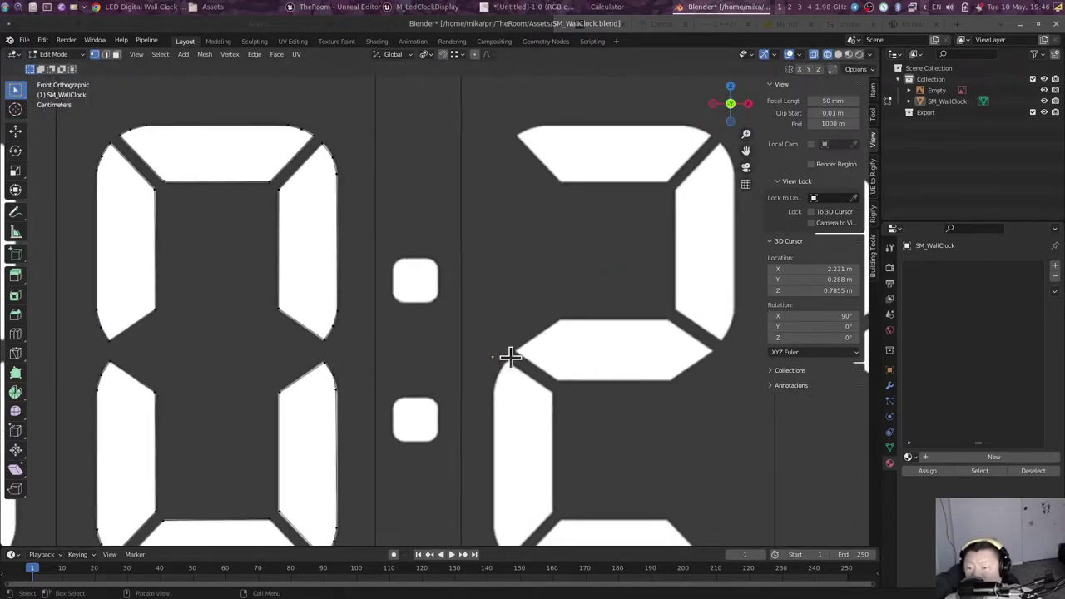
{"action": "middle_click_drag", "start_coordinate": [511, 356], "coordinate": [381, 349], "text": "shift"}
{"action": "key", "text": "g"}
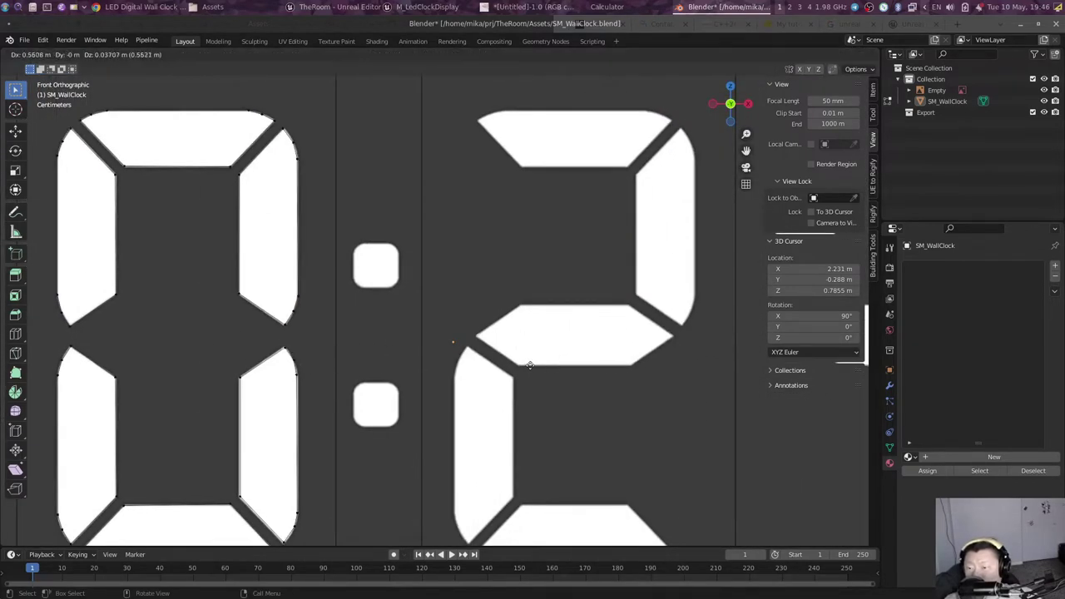
{"action": "key", "text": "Escape"}
{"action": "key", "text": "Tab"}
{"action": "scroll", "coordinate": [530, 365], "scroll_direction": "up", "scroll_amount": 3}
{"action": "key", "text": "e"}
{"action": "key", "text": "Escape"}
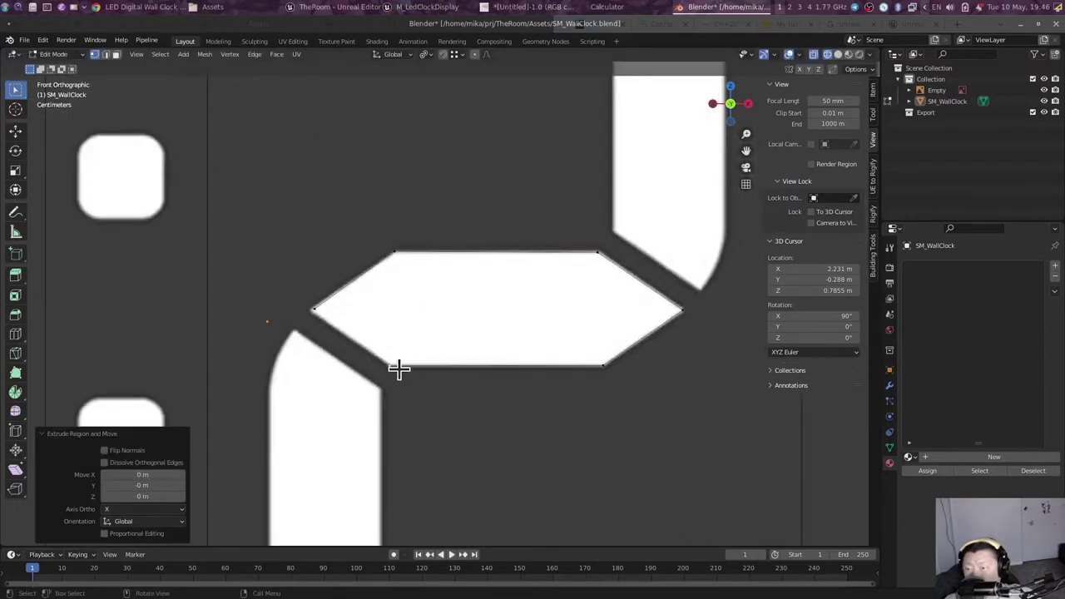
{"action": "key", "text": "ctrl+z"}
{"action": "key", "text": "l"}
{"action": "scroll", "coordinate": [504, 354], "scroll_direction": "down", "scroll_amount": 3}
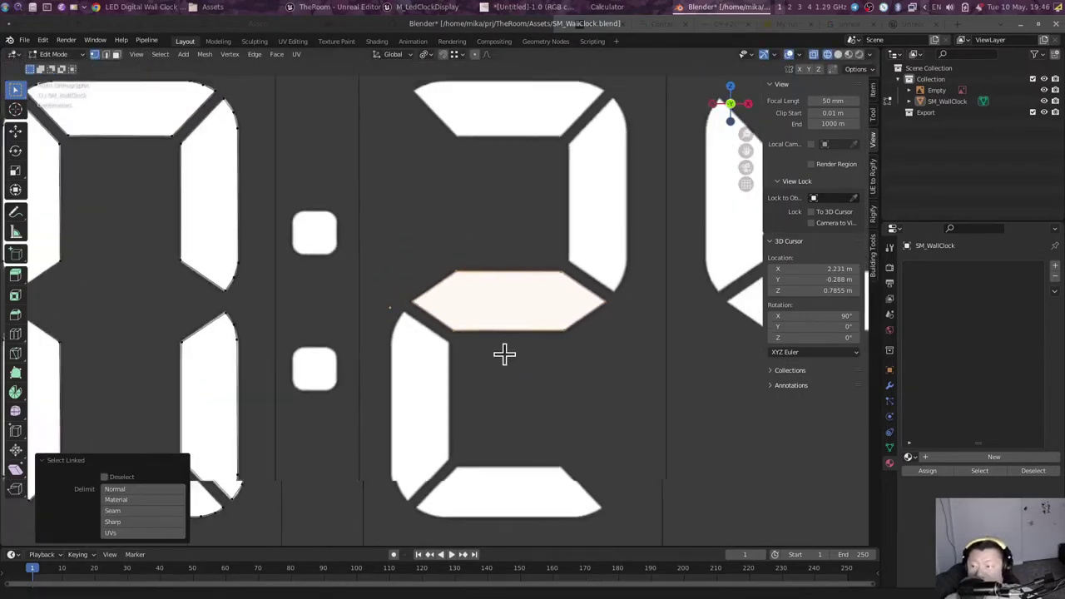
{"action": "scroll", "coordinate": [505, 355], "scroll_direction": "down", "scroll_amount": 2}
{"action": "key", "text": "ctrl+z"}
{"action": "key", "text": "ctrl+z"}
Step: Extrude an edge outline around the upper colon dot
{"action": "scroll", "coordinate": [425, 352], "scroll_direction": "down", "scroll_amount": 2}
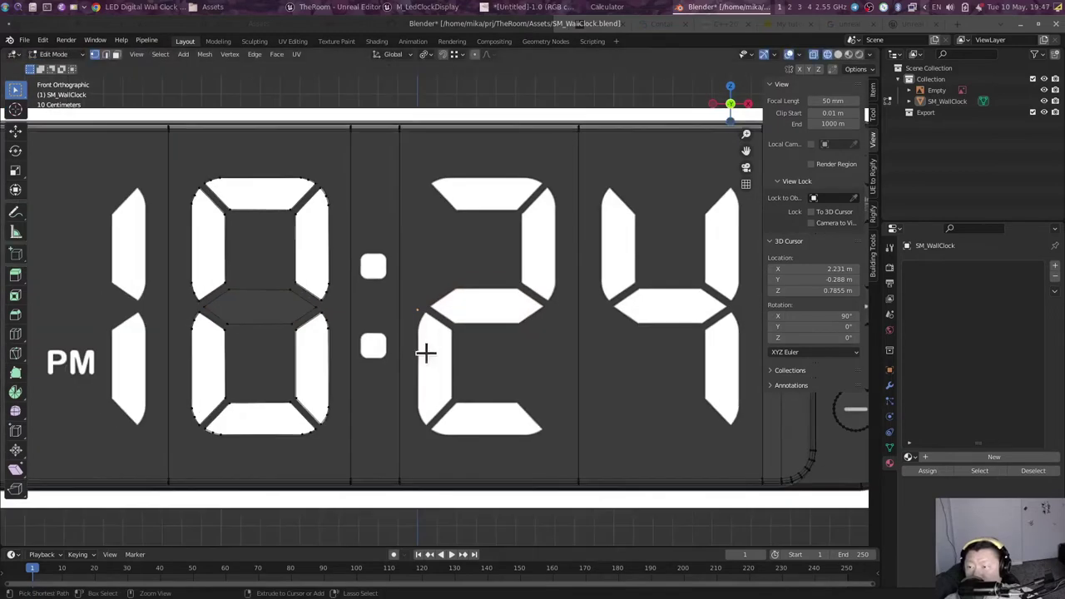
{"action": "scroll", "coordinate": [425, 352], "scroll_direction": "down", "scroll_amount": 2}
{"action": "scroll", "coordinate": [486, 385], "scroll_direction": "up", "scroll_amount": 2}
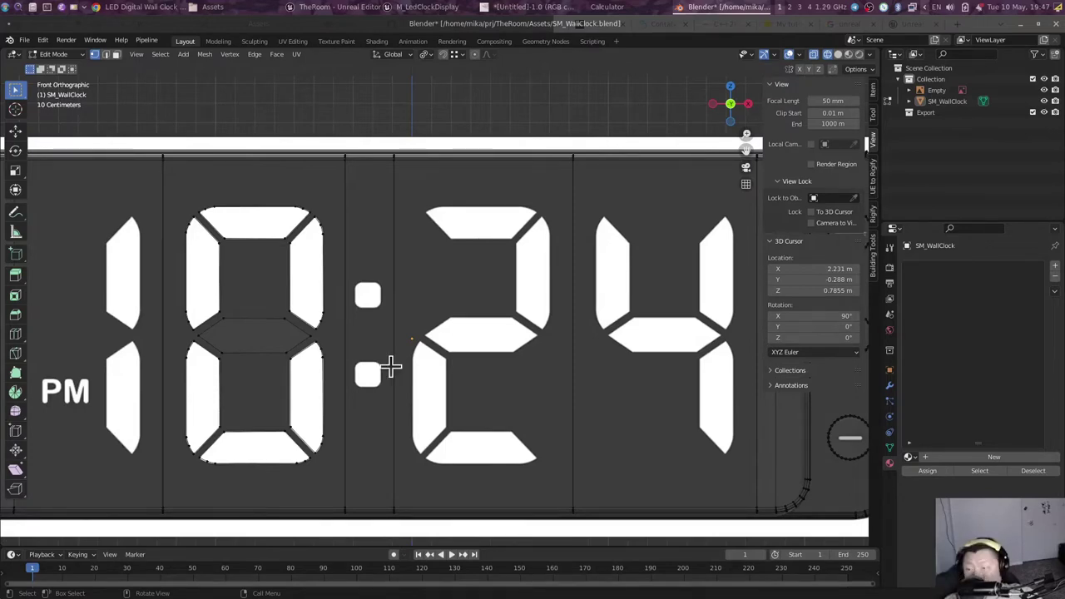
{"action": "scroll", "coordinate": [407, 388], "scroll_direction": "up", "scroll_amount": 5}
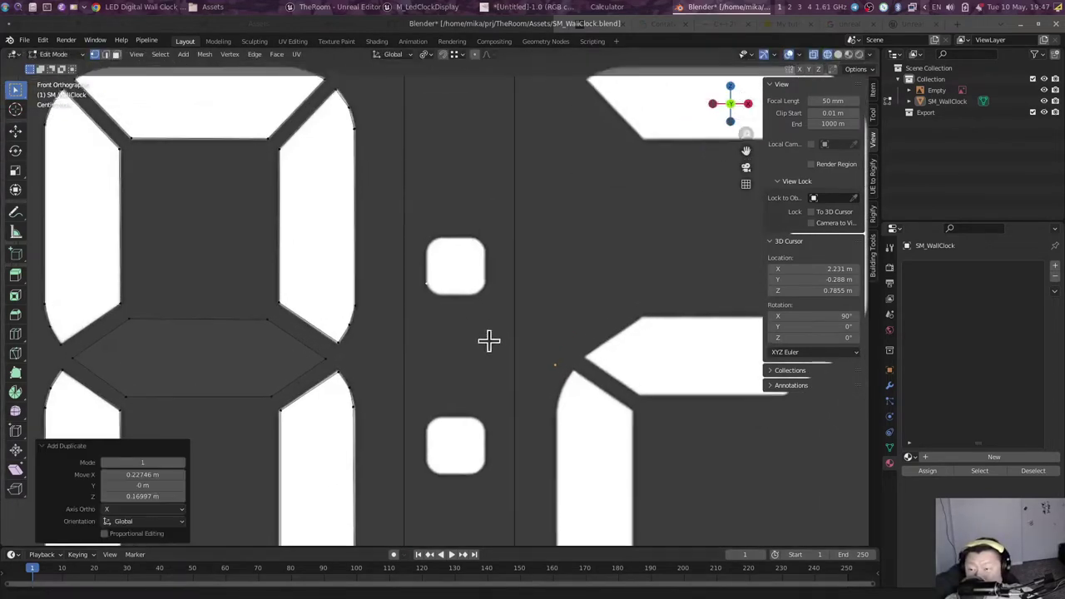
{"action": "scroll", "coordinate": [488, 340], "scroll_direction": "up", "scroll_amount": 4}
{"action": "scroll", "coordinate": [456, 316], "scroll_direction": "up", "scroll_amount": 2}
{"action": "key", "text": "e"}
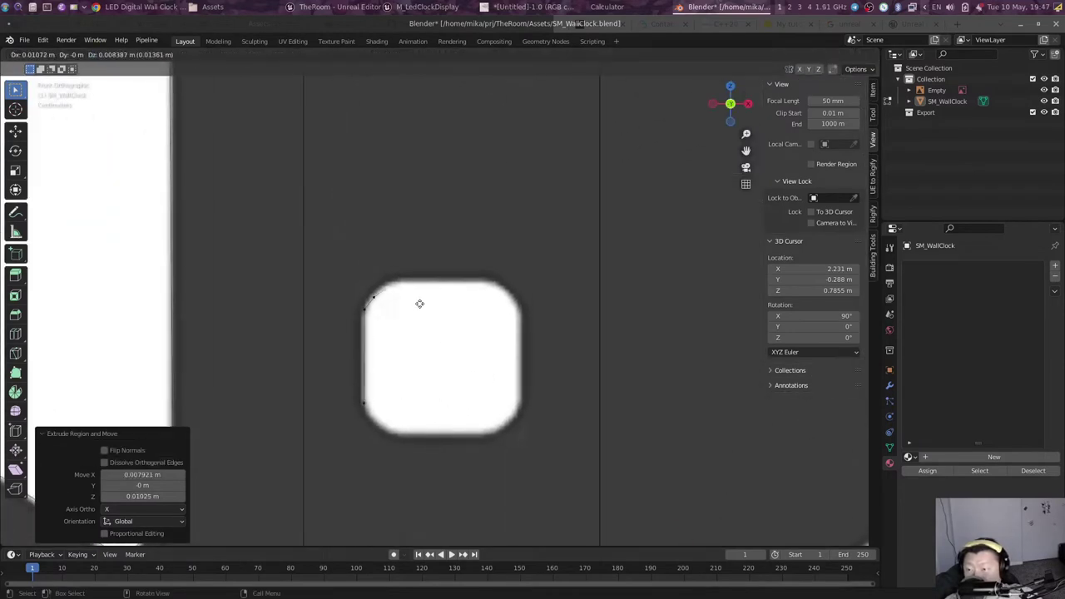
{"action": "left_click", "coordinate": [538, 431]}
Step: Duplicate the colon dot 0.4019 m downward to form the lower dot
{"action": "key", "text": "ctrl+l"}
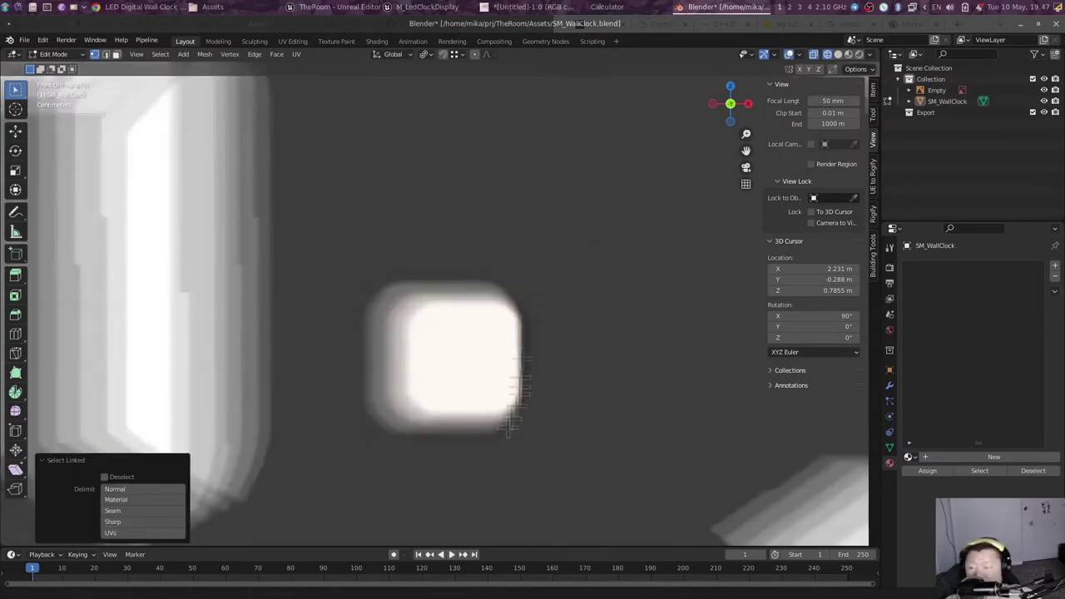
{"action": "scroll", "coordinate": [511, 424], "scroll_direction": "down", "scroll_amount": 3}
{"action": "key", "text": "shift+d"}
{"action": "left_click", "coordinate": [604, 414]}
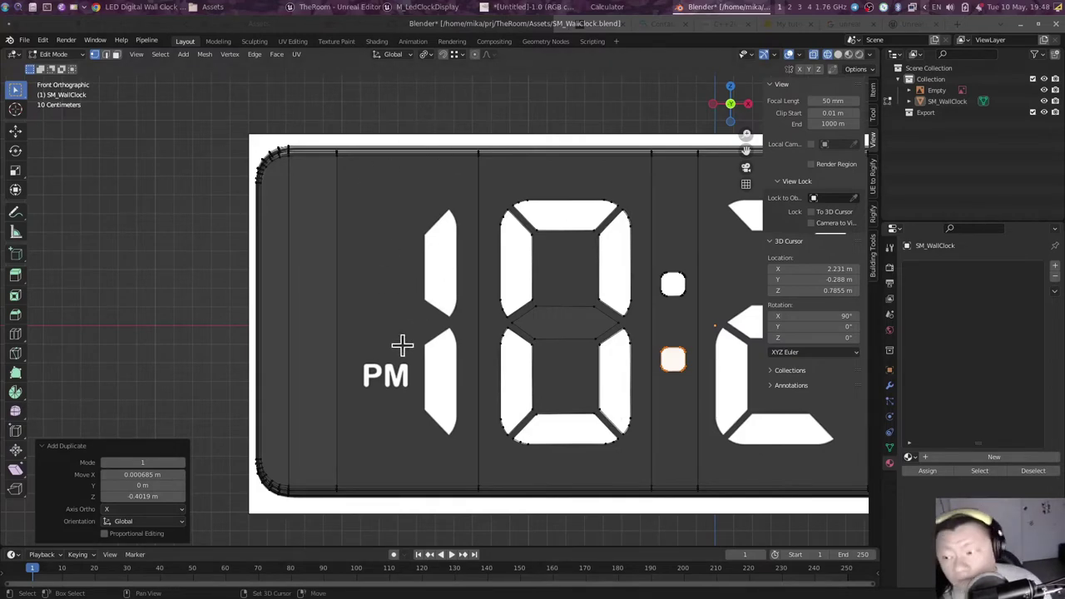
Step: Extrude edges tracing the P's outer outline and its inner hole
{"action": "scroll", "coordinate": [435, 328], "scroll_direction": "up", "scroll_amount": 5}
{"action": "key", "text": "g"}
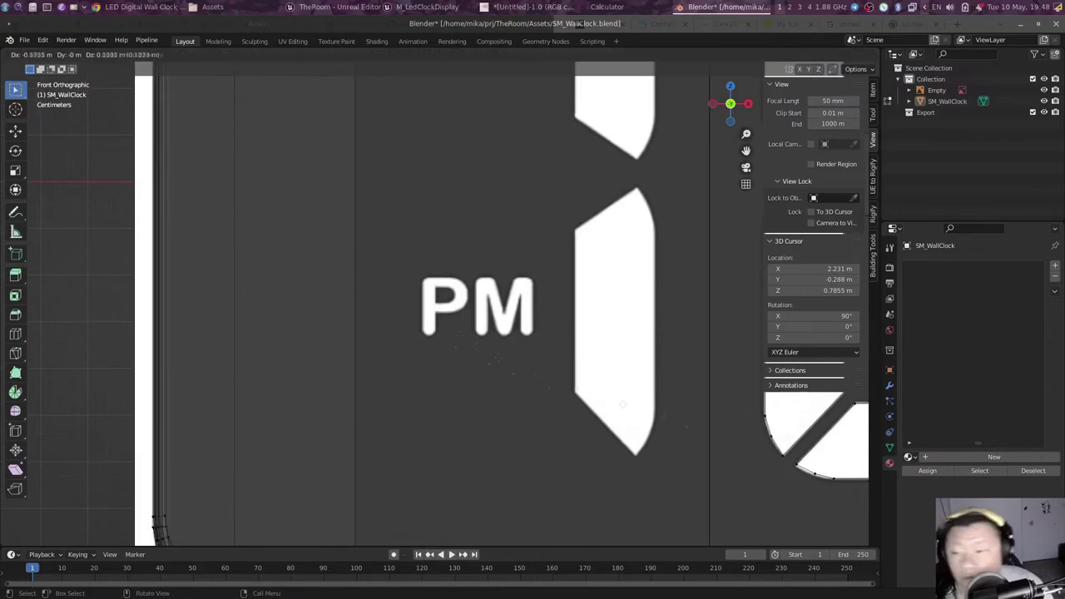
{"action": "key", "text": "e"}
{"action": "left_click", "coordinate": [480, 175]}
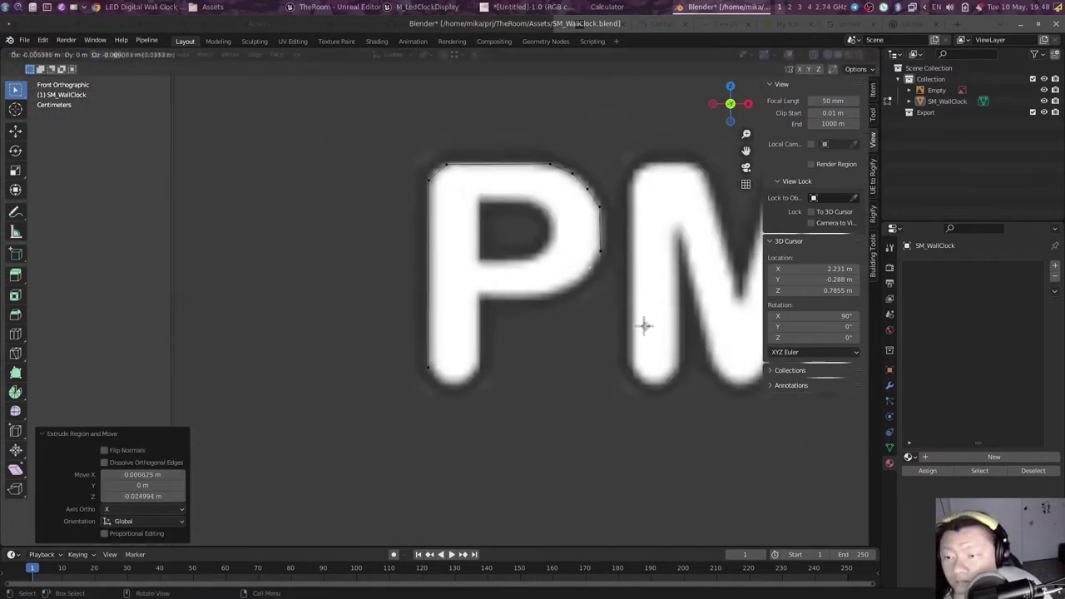
{"action": "left_click", "coordinate": [527, 357]}
{"action": "left_click", "coordinate": [514, 341]}
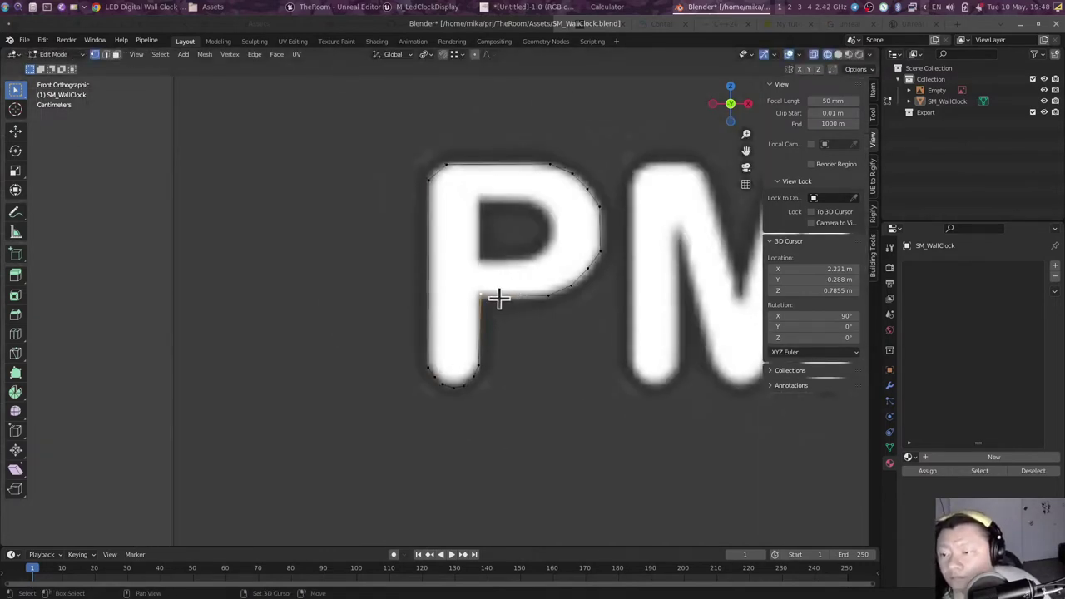
{"action": "key", "text": "e"}
{"action": "left_click", "coordinate": [530, 202]}
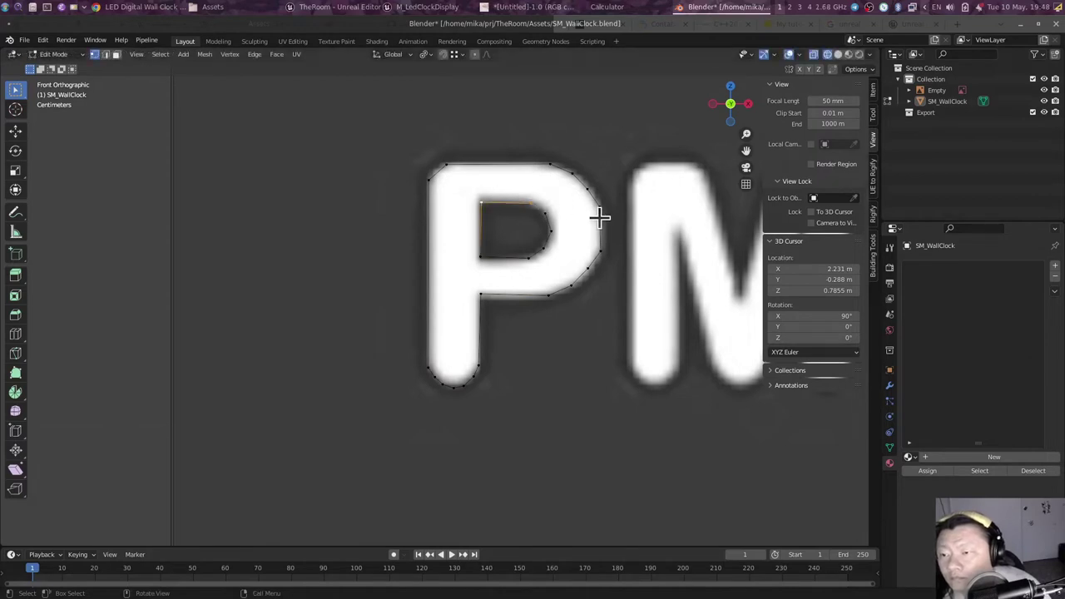
Step: Join the P's outer top-left corner to the hole's top-left corner with a new edge
{"action": "left_click", "coordinate": [626, 210]}
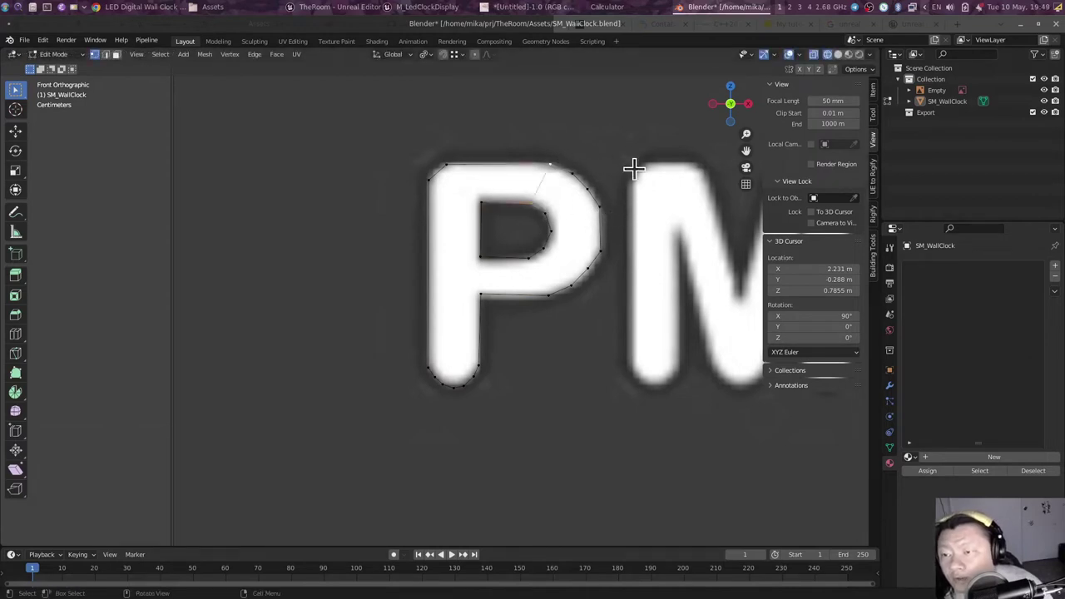
{"action": "left_click", "coordinate": [449, 165]}
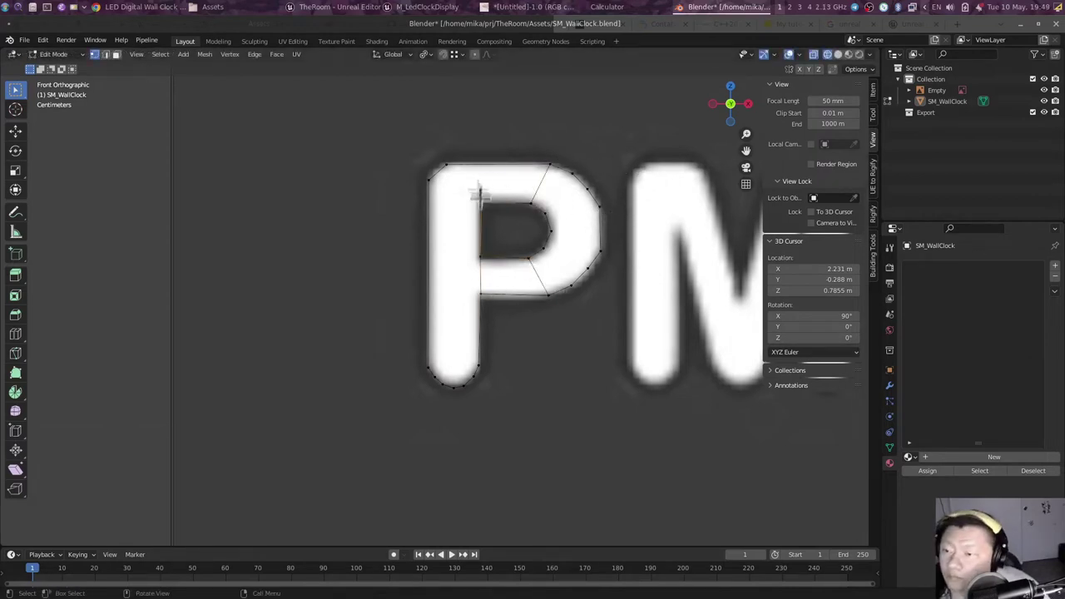
{"action": "left_click", "coordinate": [480, 202], "text": "shift"}
{"action": "key", "text": "j"}
Step: Extrude the P's faces, then select all linked PM letter geometry
{"action": "key", "text": "3"}
{"action": "middle_click_drag", "start_coordinate": [582, 271], "coordinate": [322, 281], "text": "shift"}
{"action": "key", "text": "a"}
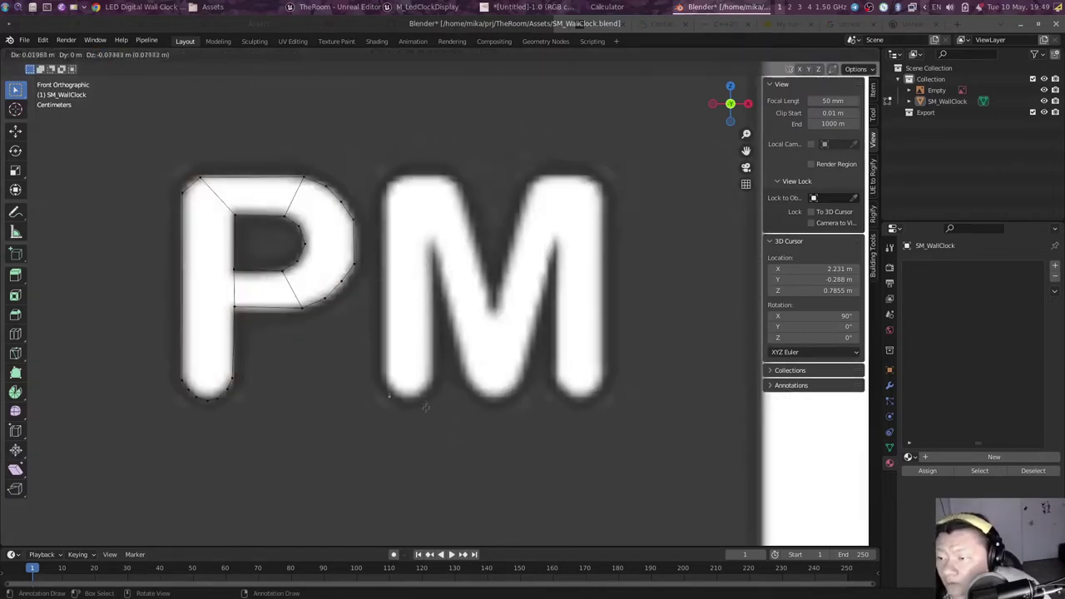
{"action": "key", "text": "e"}
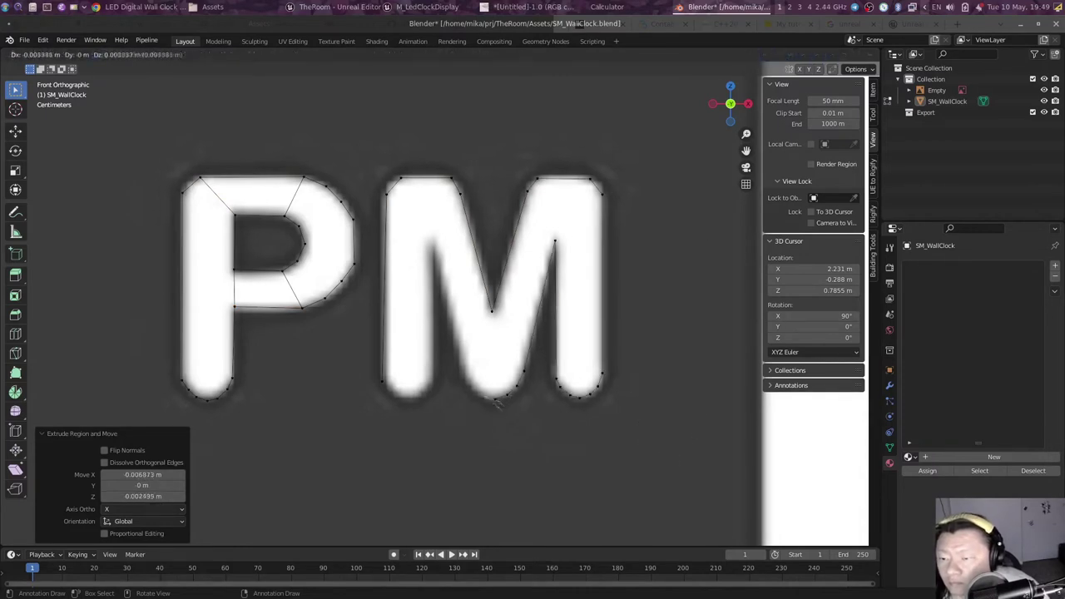
{"action": "left_click", "coordinate": [401, 401]}
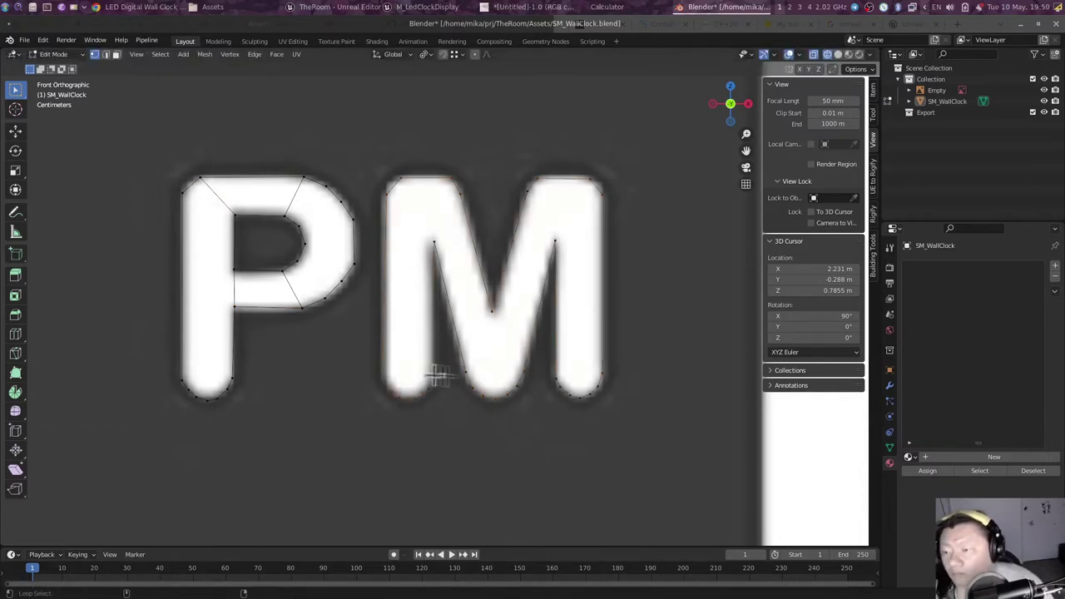
{"action": "scroll", "coordinate": [547, 313], "scroll_direction": "down", "scroll_amount": 3}
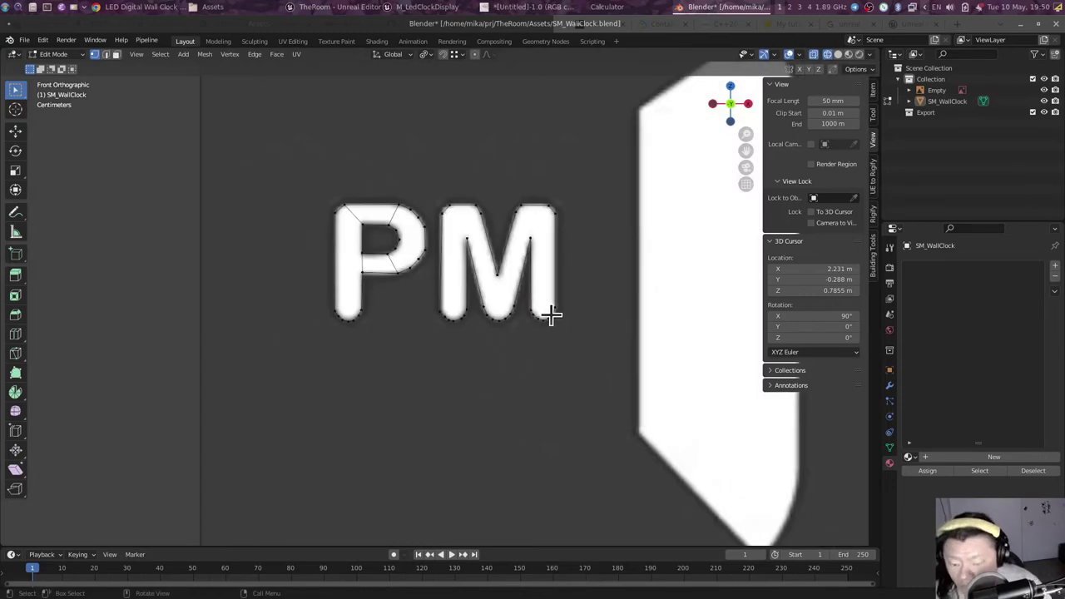
{"action": "key", "text": "l"}
{"action": "scroll", "coordinate": [594, 311], "scroll_direction": "down", "scroll_amount": 3}
{"action": "scroll", "coordinate": [566, 338], "scroll_direction": "down", "scroll_amount": 4}
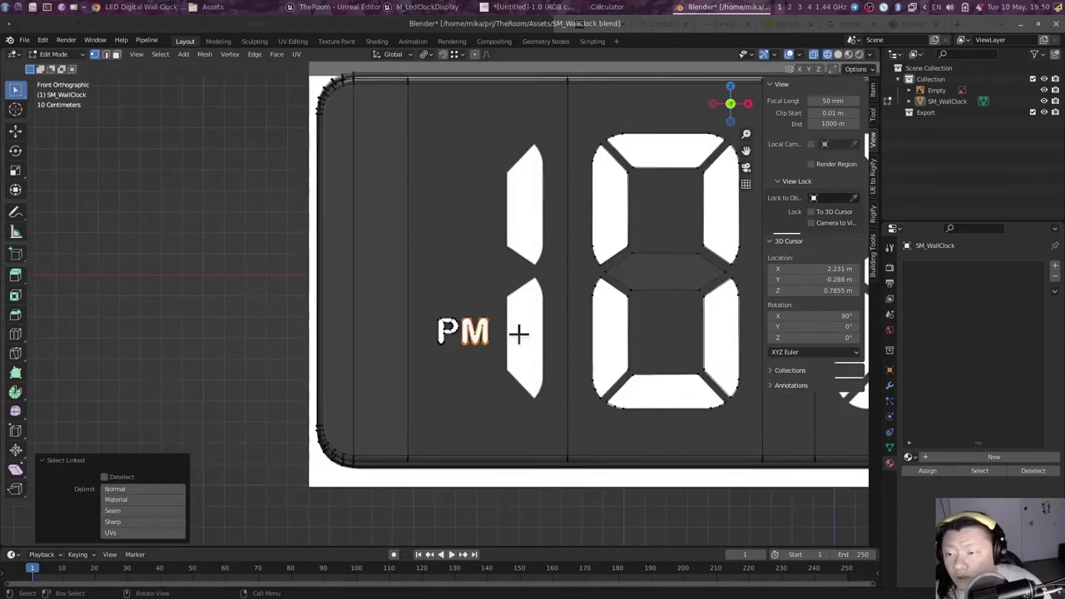
{"action": "scroll", "coordinate": [491, 355], "scroll_direction": "up", "scroll_amount": 2}
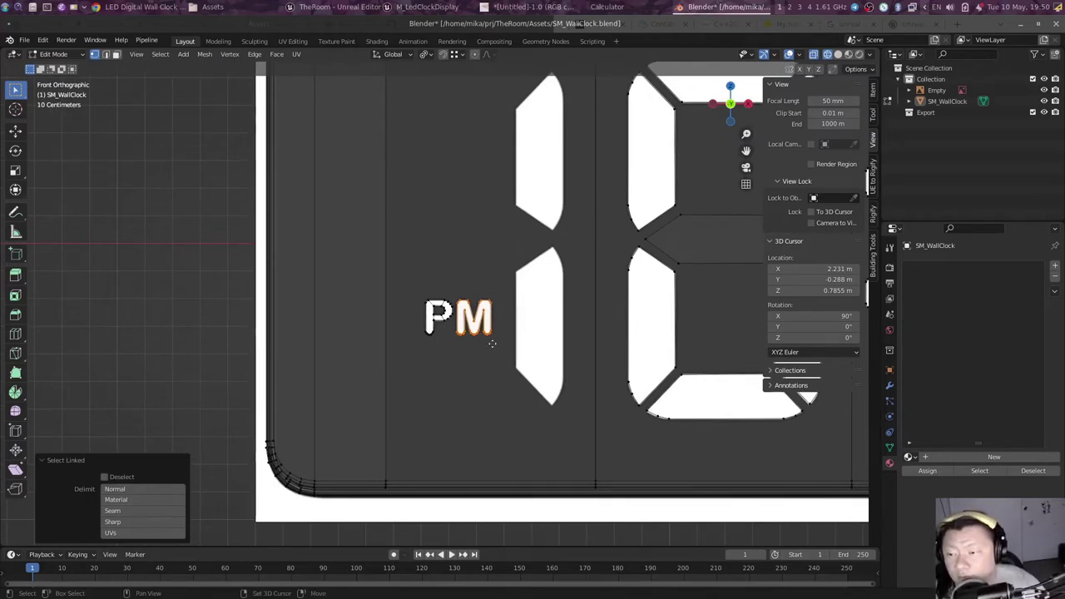
Step: Duplicate the M and move the copy straight up above the PM letters
{"action": "key", "text": "g"}
{"action": "key", "text": "z"}
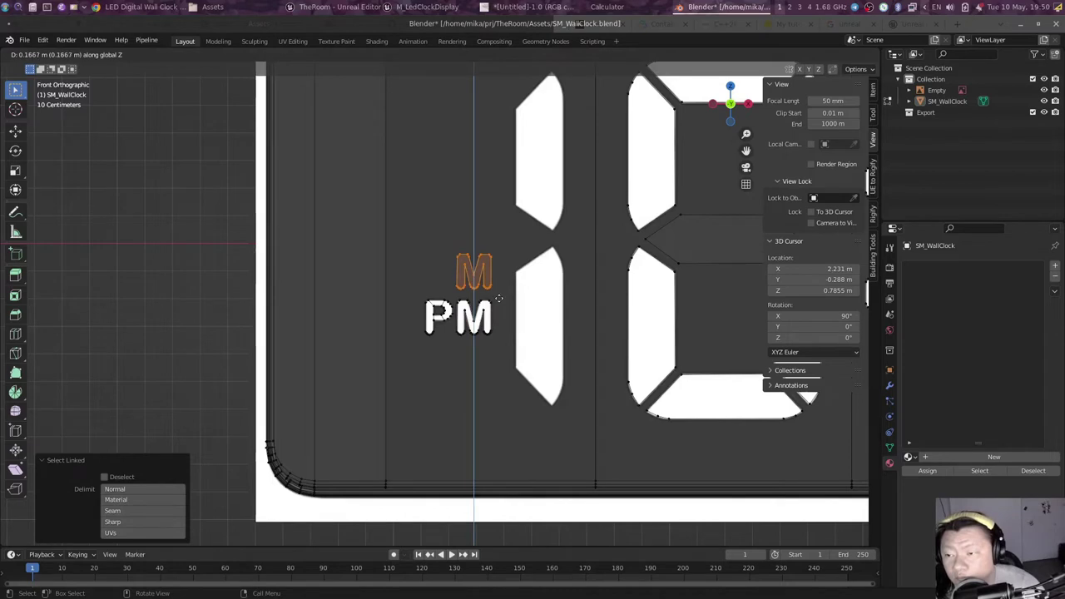
{"action": "left_click", "coordinate": [500, 300]}
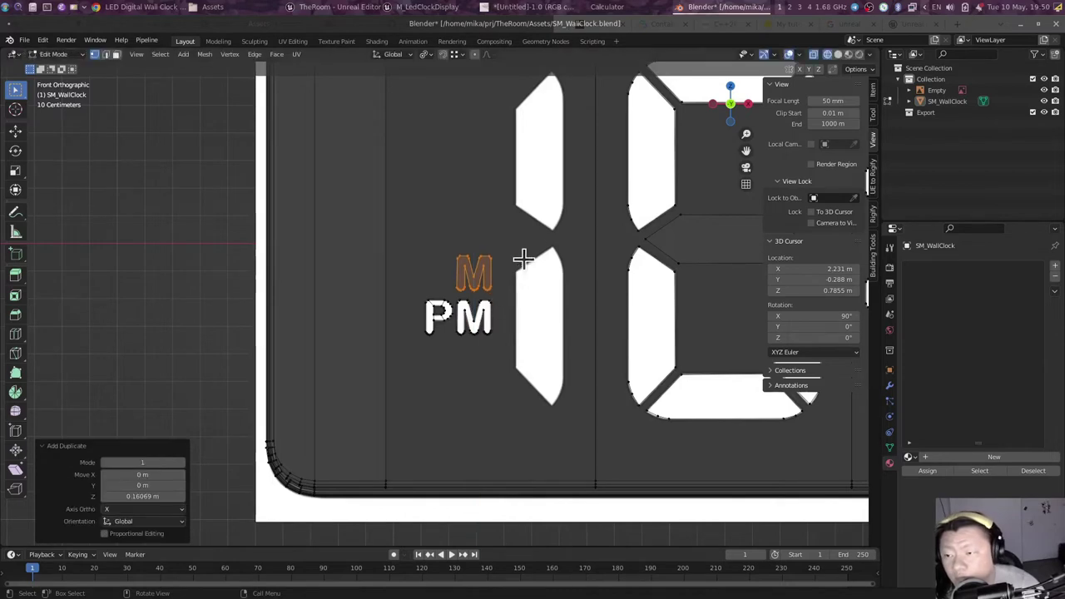
{"action": "left_click", "coordinate": [453, 323]}
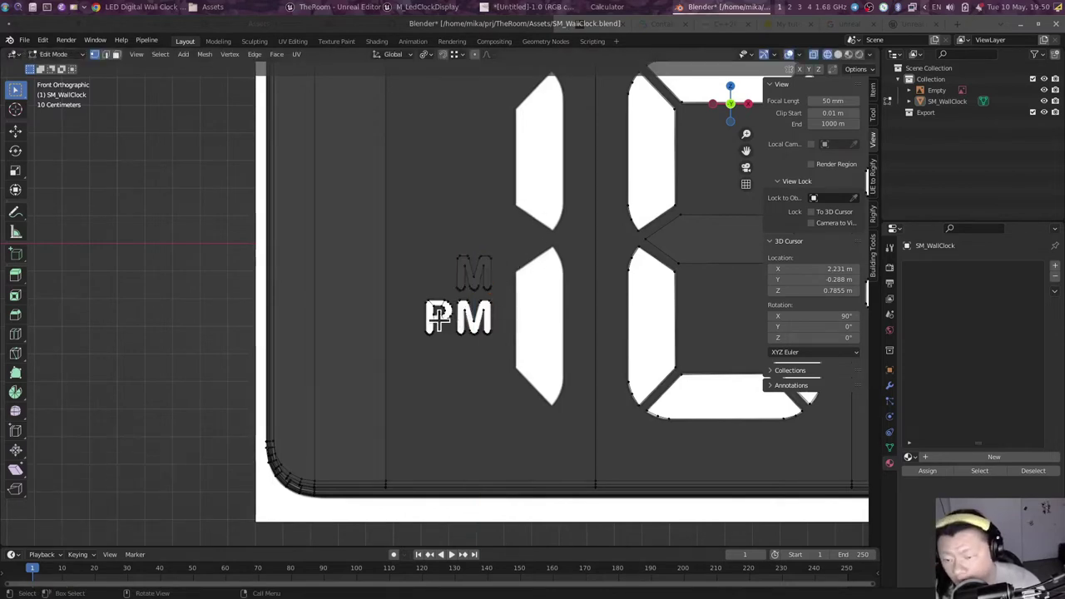
Step: Move the upper M's left stroke and top vertices to reshape it into an A
{"action": "scroll", "coordinate": [456, 312], "scroll_direction": "up", "scroll_amount": 3}
{"action": "scroll", "coordinate": [499, 324], "scroll_direction": "up", "scroll_amount": 4}
{"action": "left_click_drag", "start_coordinate": [471, 135], "coordinate": [526, 296]}
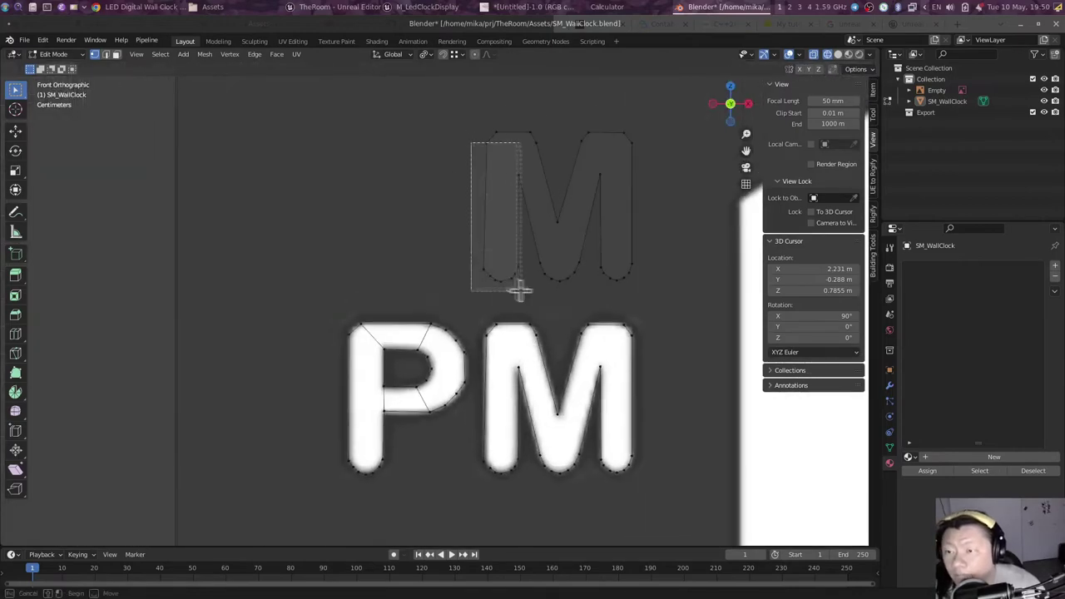
{"action": "key", "text": "g"}
{"action": "left_click", "coordinate": [448, 300]}
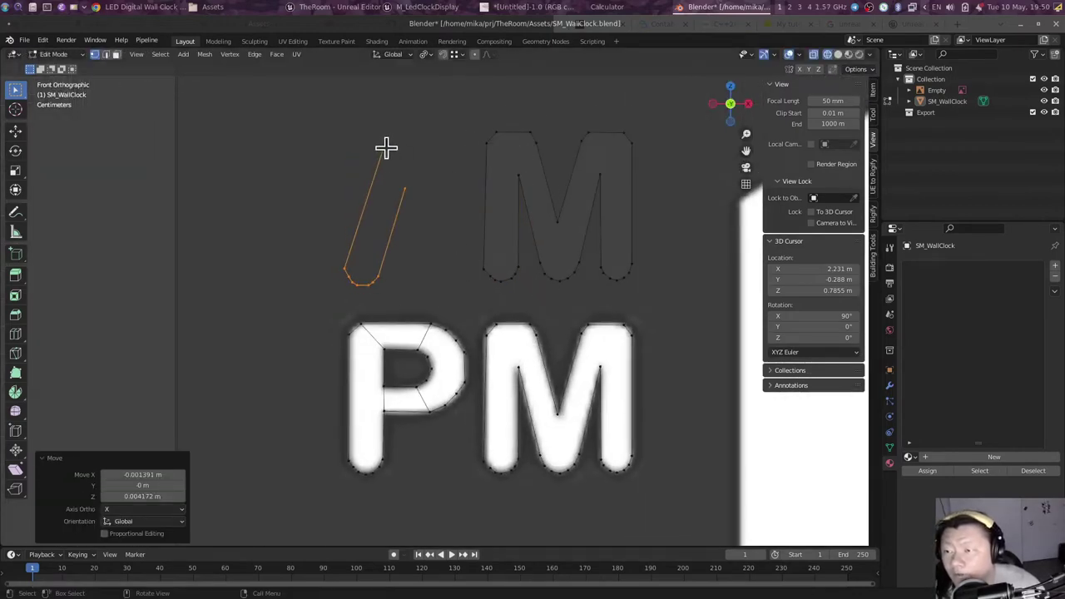
{"action": "left_click_drag", "start_coordinate": [381, 125], "coordinate": [445, 152]}
{"action": "key", "text": "g"}
{"action": "key", "text": "x"}
{"action": "left_click", "coordinate": [438, 161]}
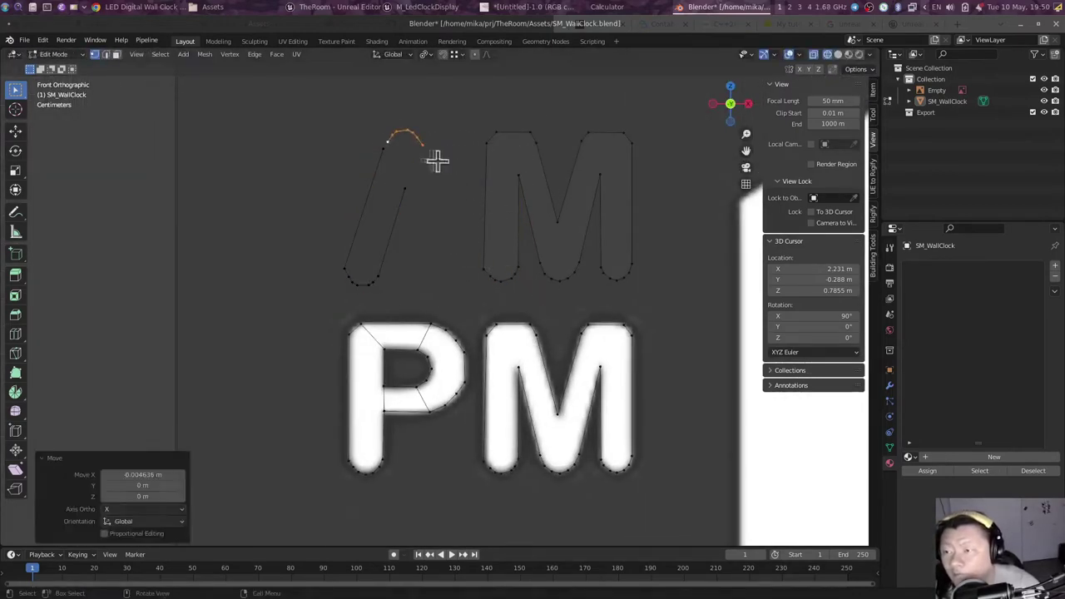
Step: Revert through the edit history to restore the A outline, then cut a crossbar across it
{"action": "key", "text": "ctrl+alt+z"}
{"action": "left_click", "coordinate": [423, 188]}
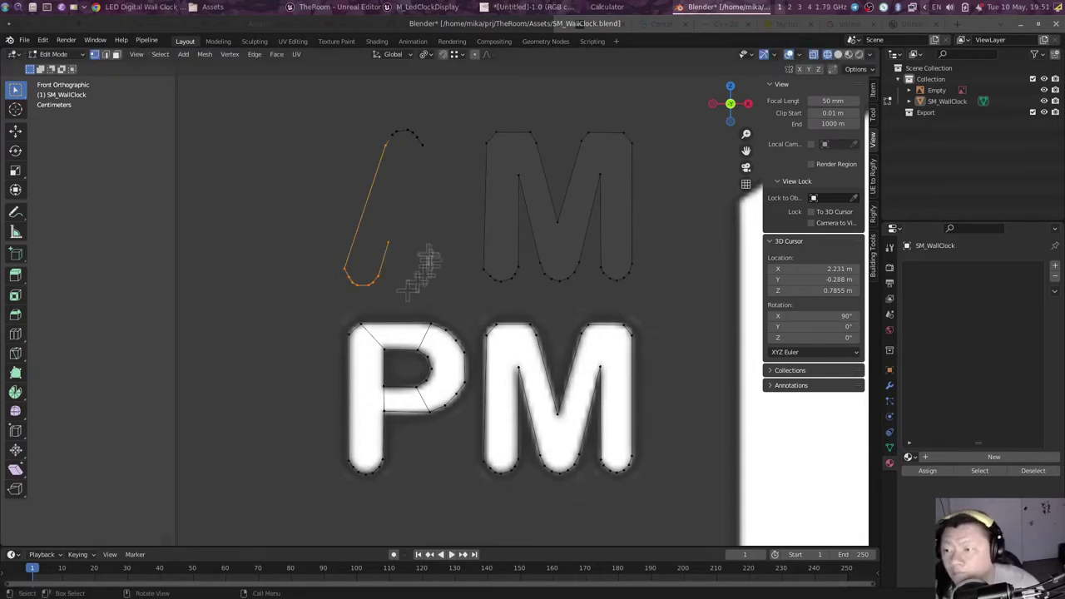
{"action": "key", "text": "ctrl+z"}
{"action": "key", "text": "ctrl+z"}
{"action": "key", "text": "ctrl+z"}
{"action": "key", "text": "ctrl+z"}
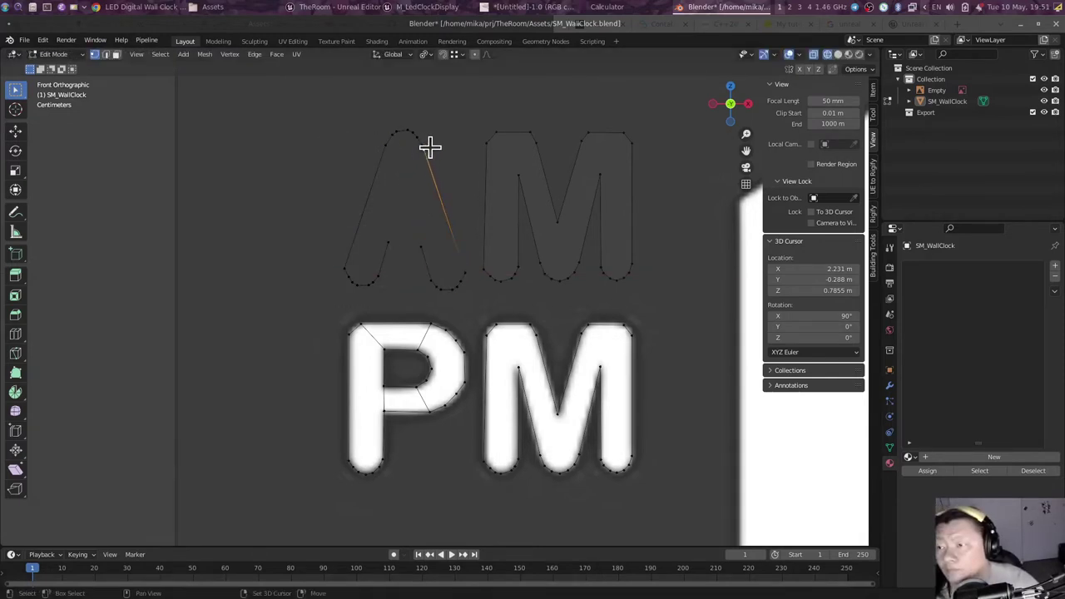
{"action": "left_click", "coordinate": [435, 143]}
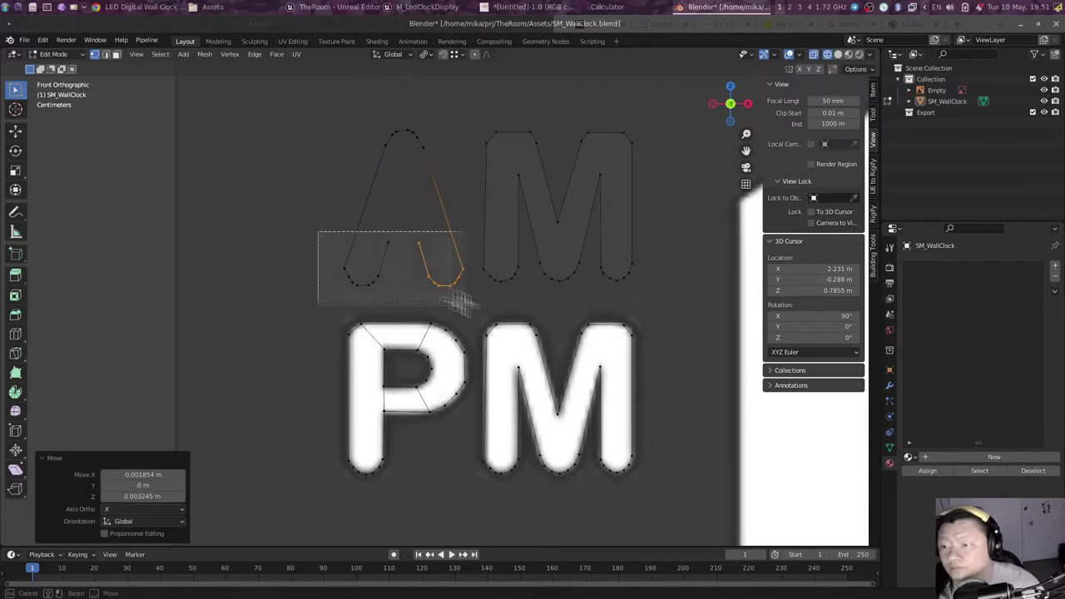
{"action": "key", "text": "ctrl+z"}
{"action": "key", "text": "ctrl+z"}
{"action": "key", "text": "ctrl+shift+z"}
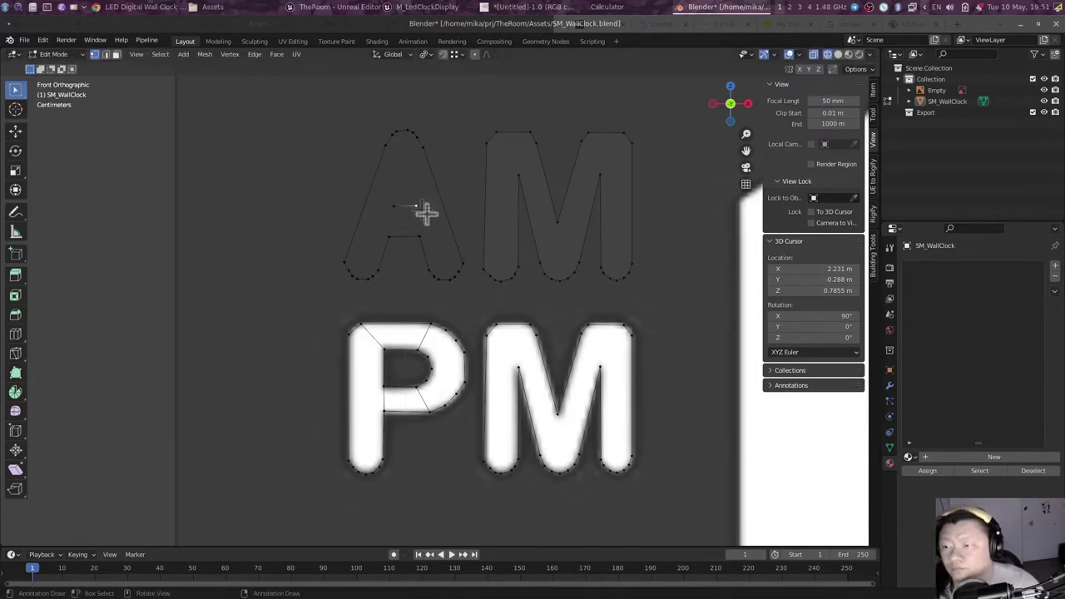
{"action": "middle_click_drag", "start_coordinate": [582, 278], "coordinate": [533, 307], "text": "shift"}
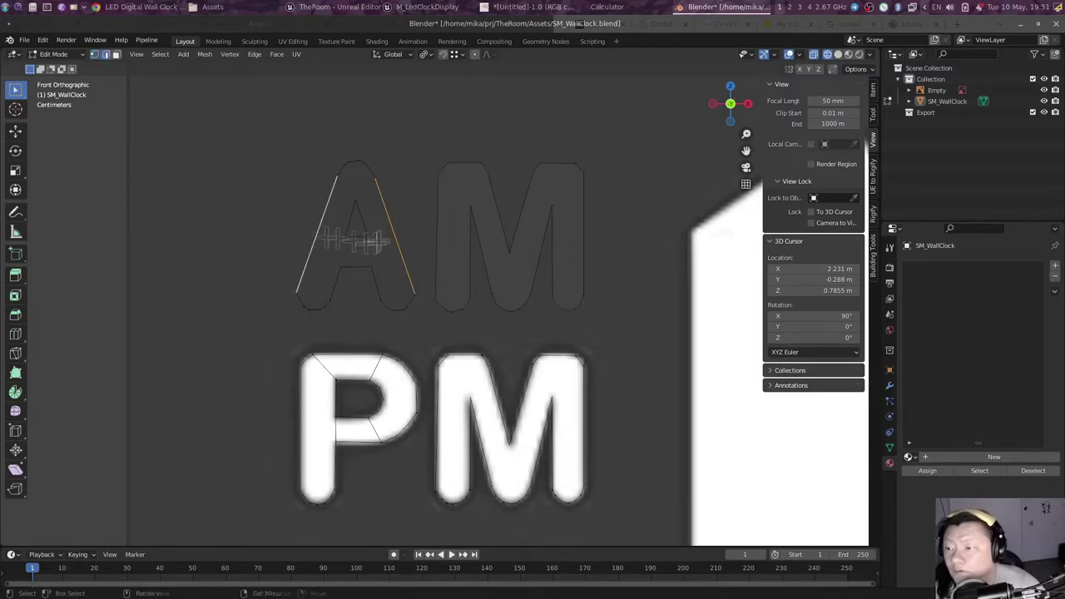
{"action": "key", "text": "Return"}
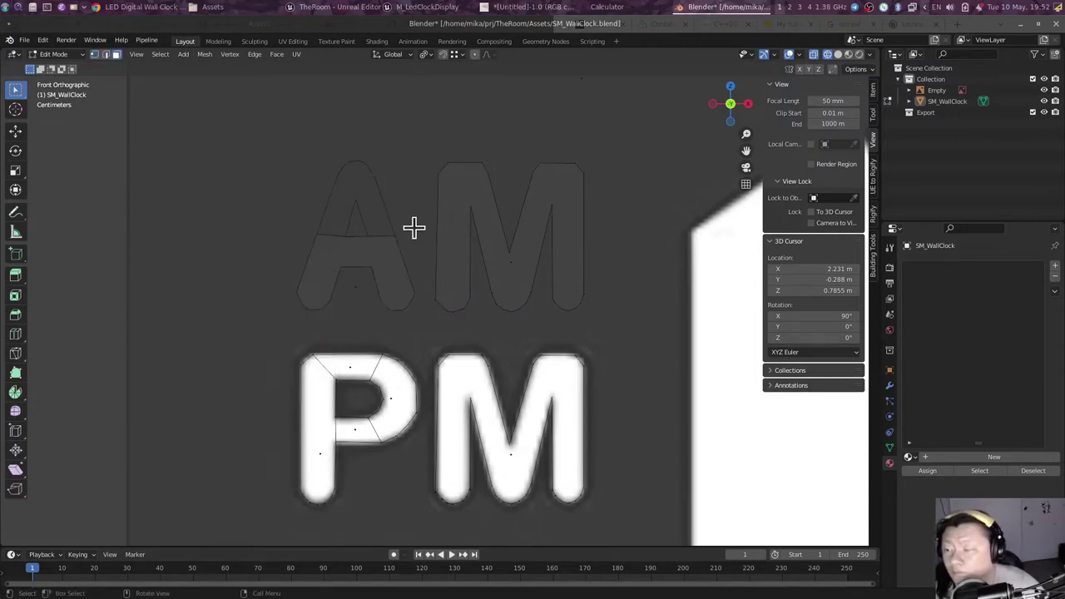
{"action": "scroll", "coordinate": [415, 241], "scroll_direction": "up", "scroll_amount": 3}
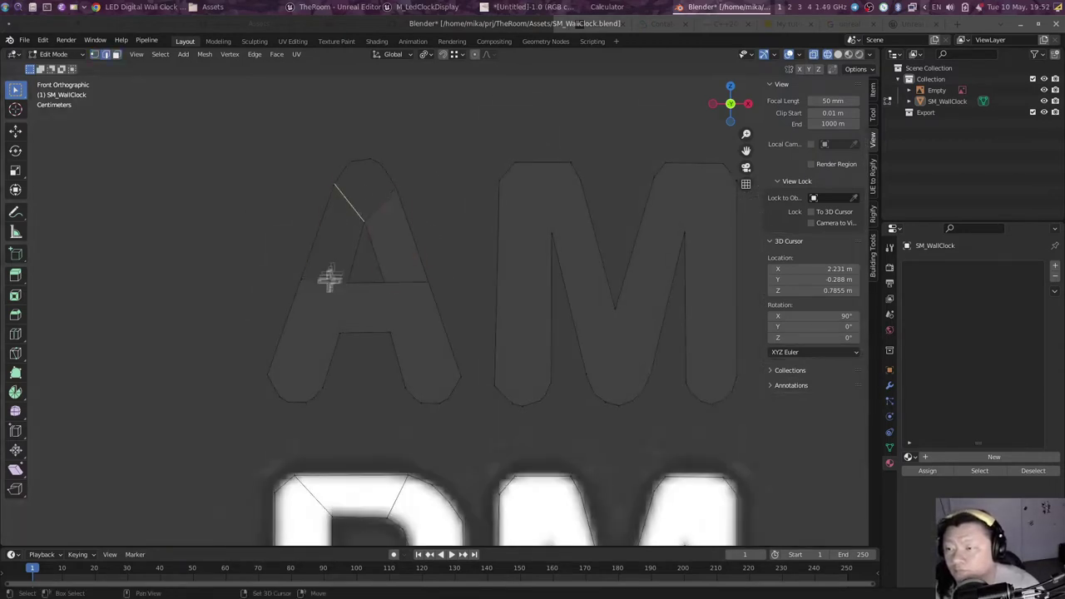
{"action": "scroll", "coordinate": [446, 217], "scroll_direction": "down", "scroll_amount": 5}
Step: Exit Edit Mode, reselect SM_WallClock, and re-enter Edit Mode in front view
{"action": "key", "text": "Tab"}
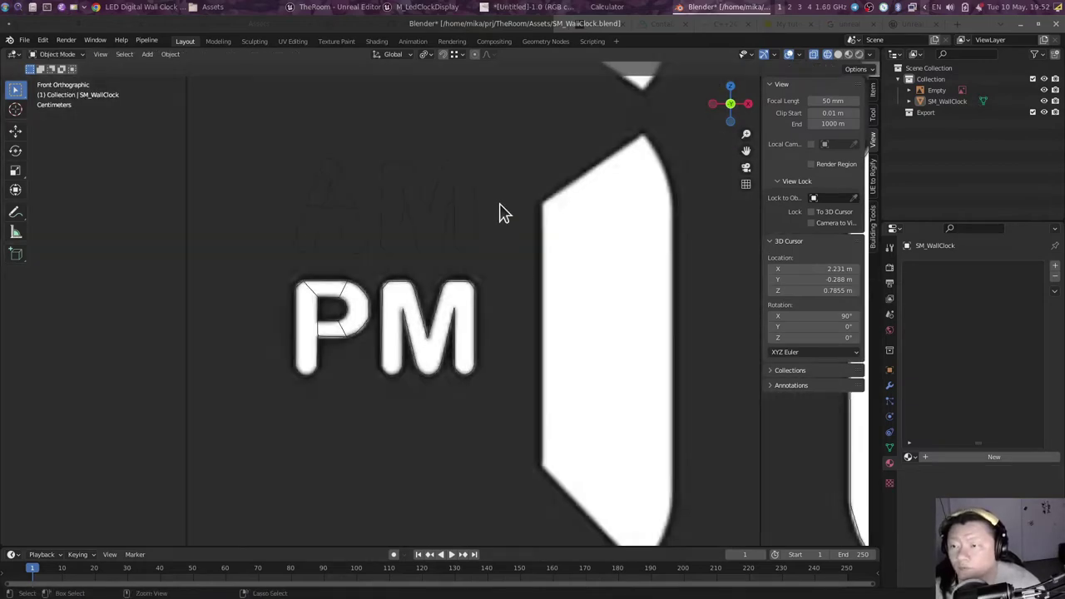
{"action": "middle_click_drag", "start_coordinate": [499, 203], "coordinate": [487, 278]}
{"action": "key", "text": "KP_1"}
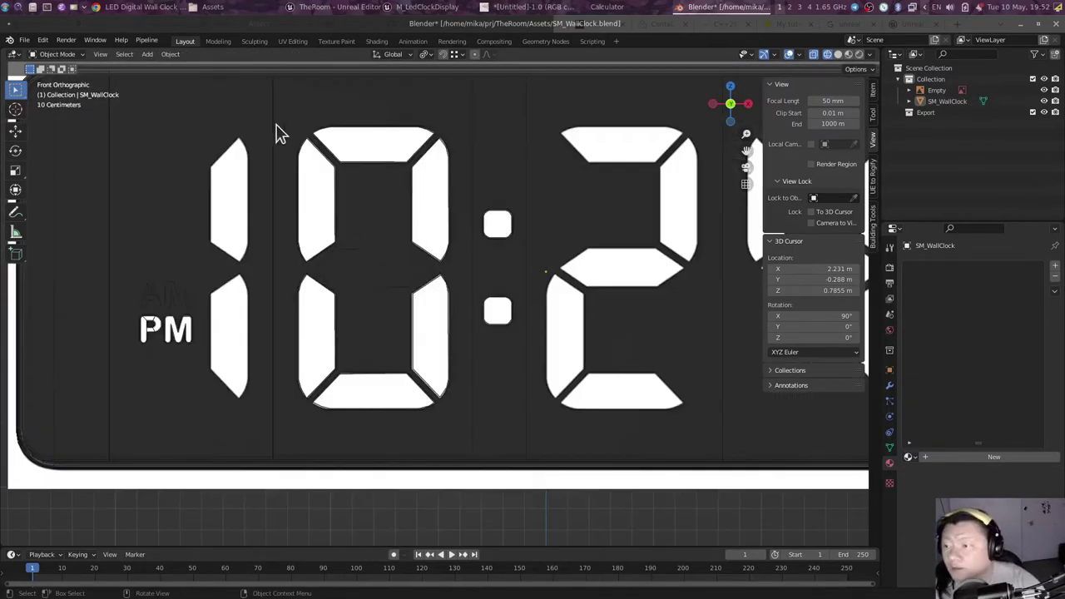
{"action": "left_click", "coordinate": [280, 135]}
{"action": "left_click", "coordinate": [287, 119]}
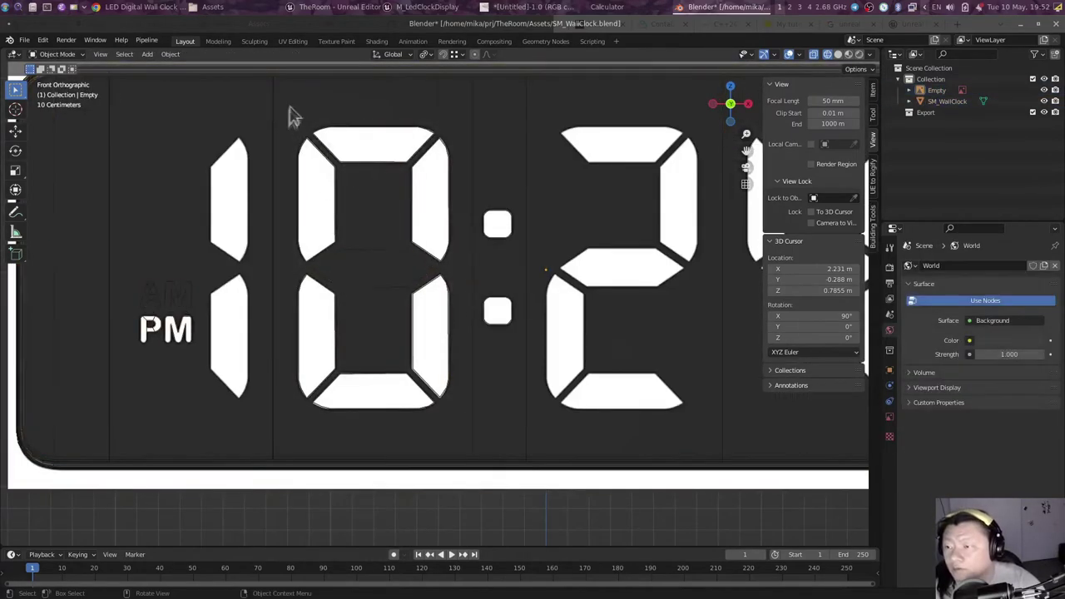
{"action": "left_click", "coordinate": [472, 213]}
{"action": "mouse_move", "coordinate": [471, 213]}
{"action": "middle_mouse_down"}
{"action": "mouse_move", "coordinate": [452, 228]}
{"action": "mouse_move", "coordinate": [447, 191]}
{"action": "mouse_move", "coordinate": [454, 223]}
{"action": "mouse_move", "coordinate": [440, 219]}
{"action": "mouse_move", "coordinate": [566, 254]}
{"action": "middle_mouse_up"}
{"action": "key", "text": "Tab"}
{"action": "key", "text": "KP_1"}
Step: Duplicate the 0 digit outline twice, sliding each copy along X
{"action": "scroll", "coordinate": [574, 368], "scroll_direction": "up", "scroll_amount": 2}
{"action": "key", "text": "l"}
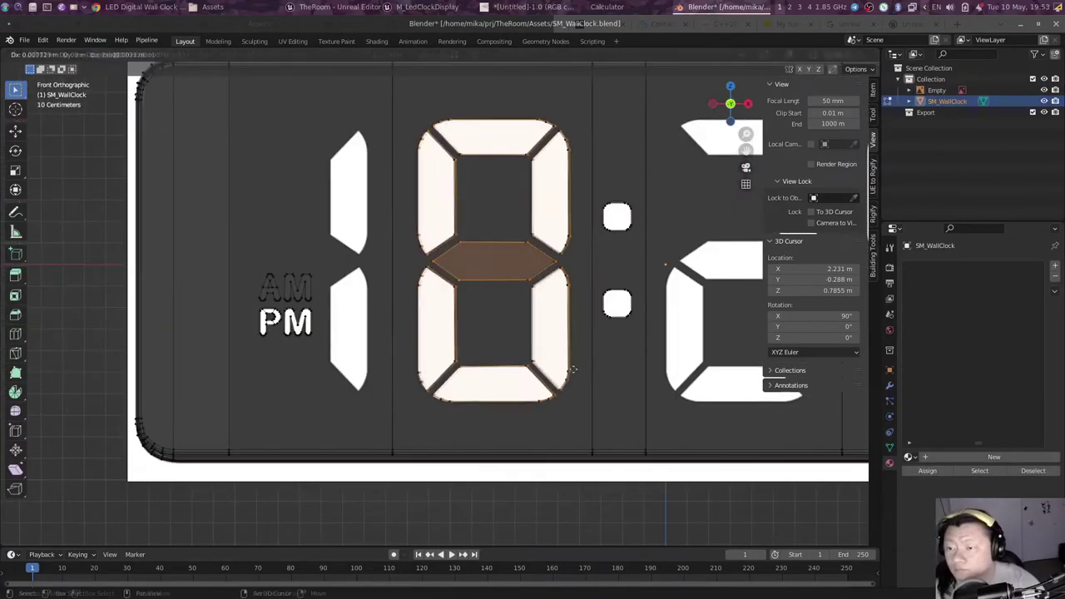
{"action": "key", "text": "shift+d"}
{"action": "key", "text": "x"}
{"action": "left_click", "coordinate": [574, 368]}
{"action": "key", "text": "shift+d"}
{"action": "key", "text": "x"}
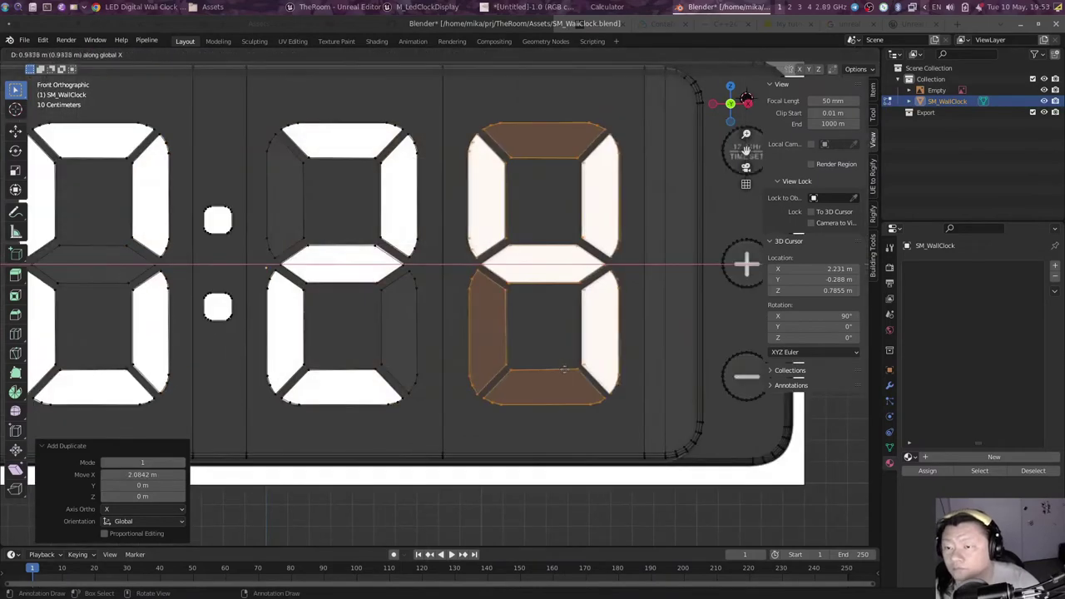
{"action": "left_click", "coordinate": [564, 368]}
{"action": "scroll", "coordinate": [382, 181], "scroll_direction": "up", "scroll_amount": 5, "text": "ctrl"}
{"action": "scroll", "coordinate": [383, 182], "scroll_direction": "up", "scroll_amount": 2, "text": "shift"}
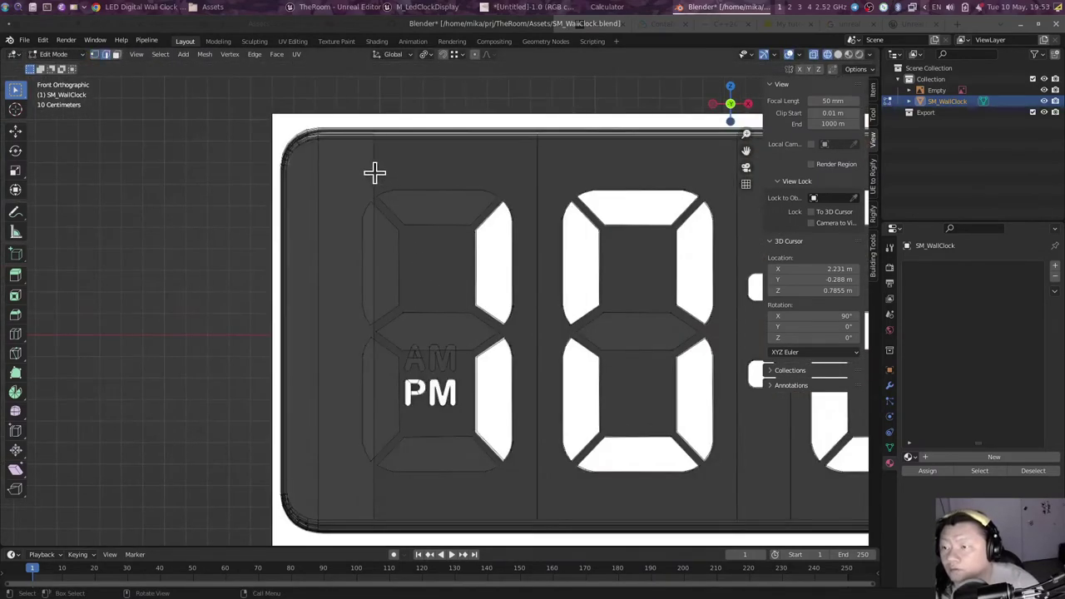
Step: Move the copied digit outline along X into the leftmost AM/PM slot
{"action": "middle_click_drag", "start_coordinate": [368, 152], "coordinate": [506, 169]}
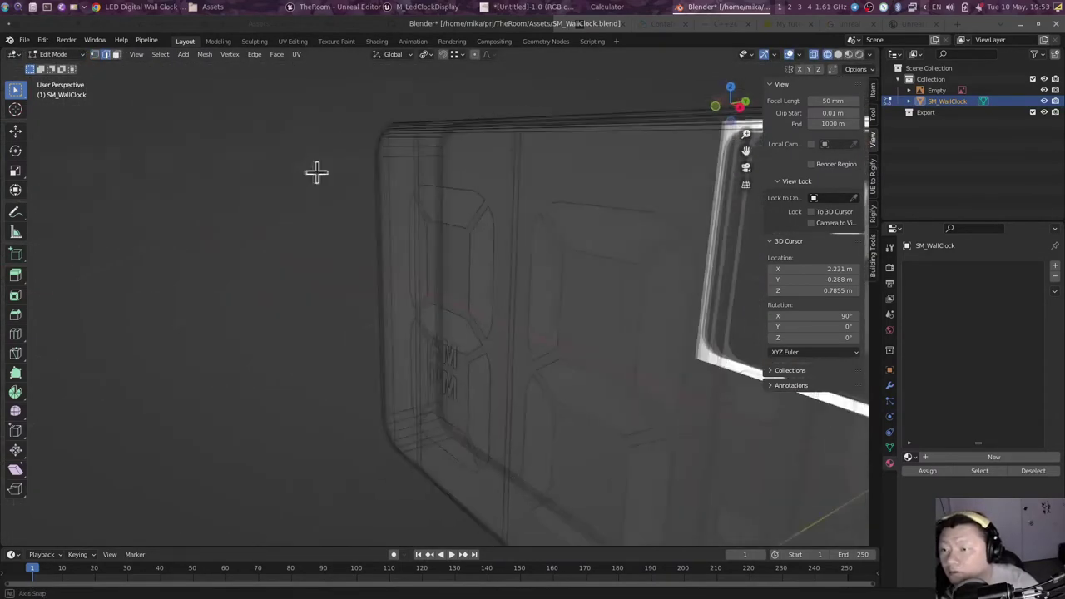
{"action": "key", "text": "KP_1"}
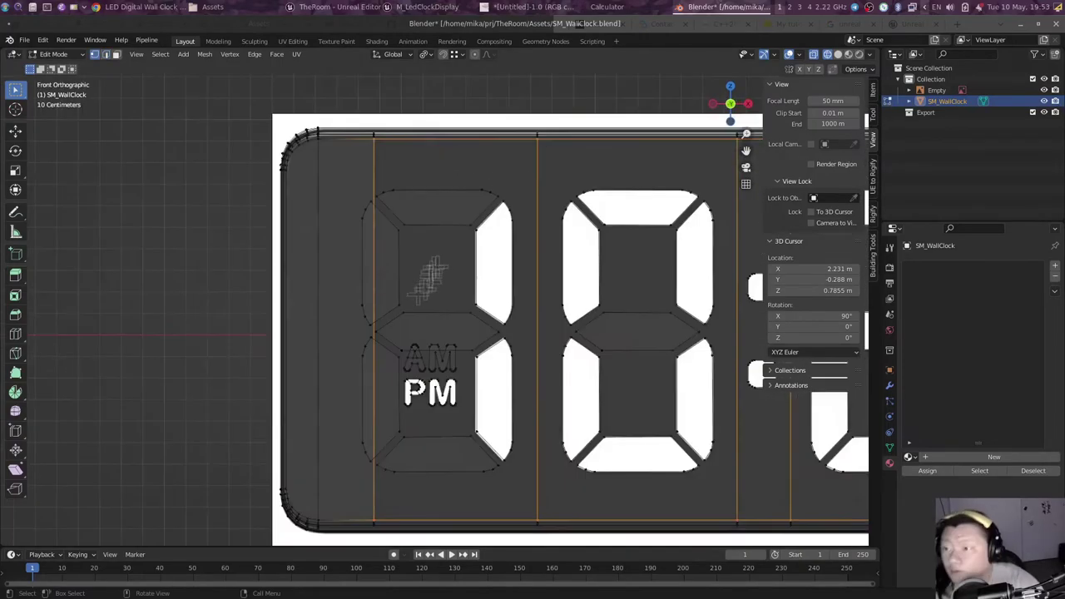
{"action": "scroll", "coordinate": [421, 250], "scroll_direction": "up", "scroll_amount": 3}
{"action": "key", "text": "g"}
{"action": "key", "text": "x"}
{"action": "left_click", "coordinate": [440, 425]}
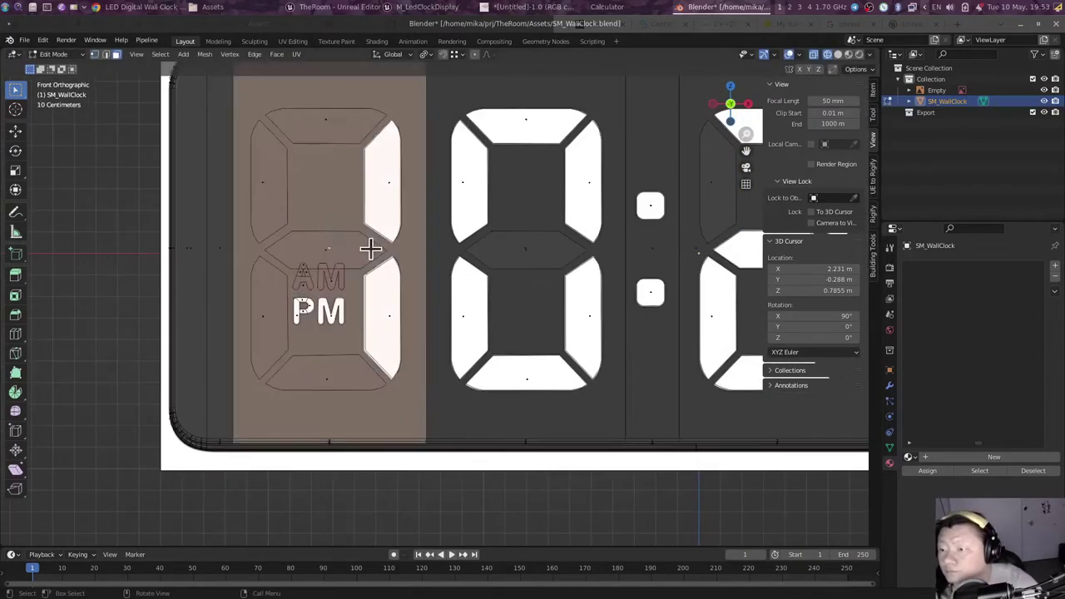
Step: Check the clock from the top view by temporarily hiding and revealing the selected geometry
{"action": "mouse_move", "coordinate": [368, 247]}
{"action": "middle_mouse_down"}
{"action": "mouse_move", "coordinate": [540, 276]}
{"action": "mouse_move", "coordinate": [495, 289]}
{"action": "mouse_move", "coordinate": [482, 251]}
{"action": "middle_mouse_up"}
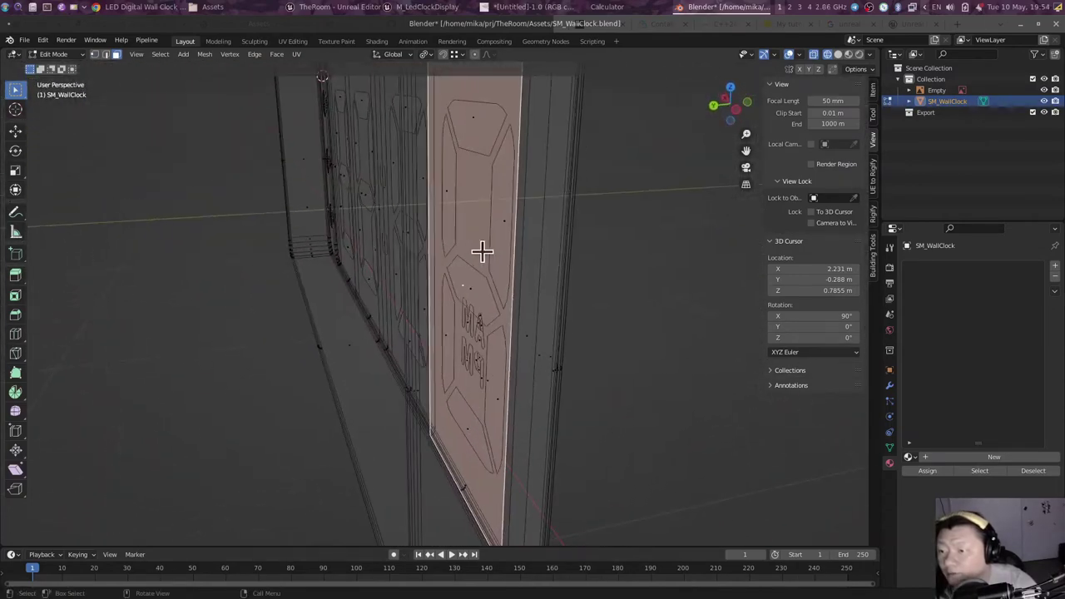
{"action": "key", "text": "KP_7"}
{"action": "key", "text": "h"}
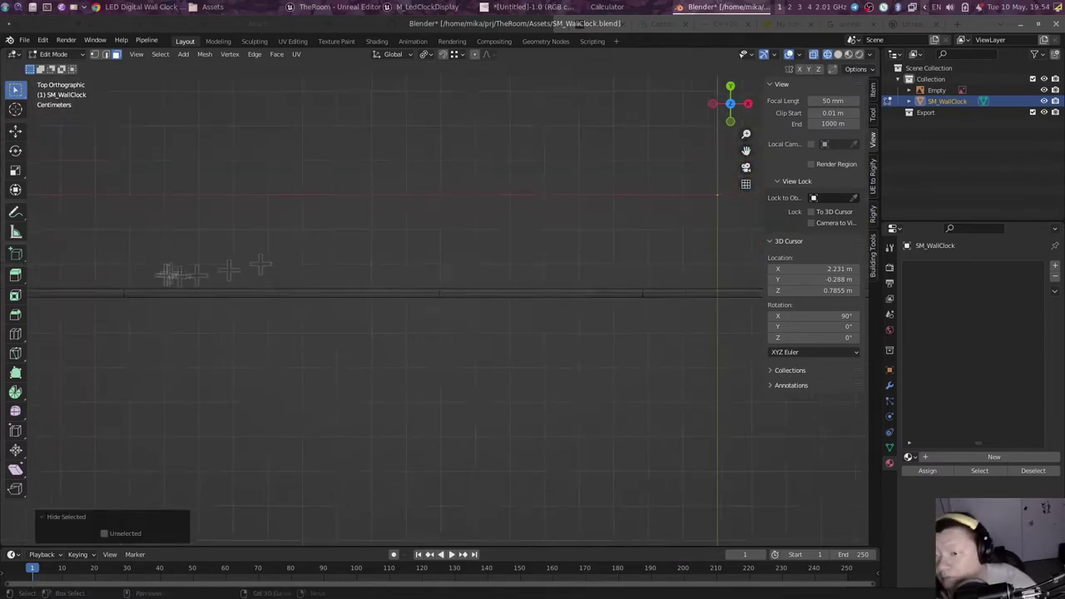
{"action": "scroll", "coordinate": [373, 326], "scroll_direction": "down", "scroll_amount": 2}
{"action": "scroll", "coordinate": [383, 328], "scroll_direction": "down", "scroll_amount": 1, "text": "ctrl"}
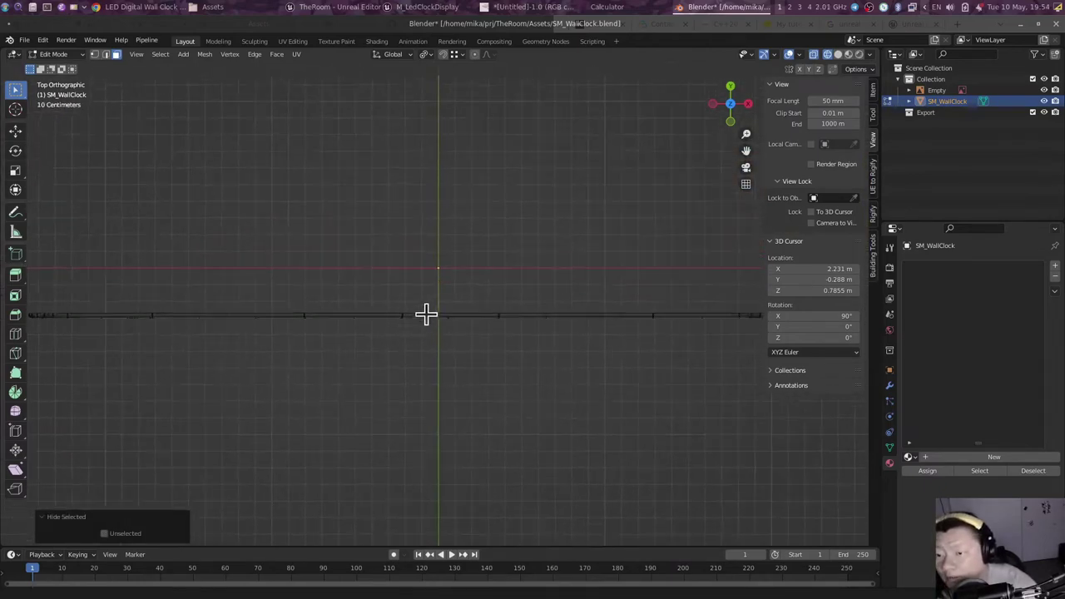
{"action": "scroll", "coordinate": [425, 314], "scroll_direction": "up", "scroll_amount": 1}
{"action": "key", "text": "alt+h"}
Step: Delete the clock's large back face with Only Faces, keeping its outline edges
{"action": "middle_click_drag", "start_coordinate": [285, 341], "coordinate": [594, 292]}
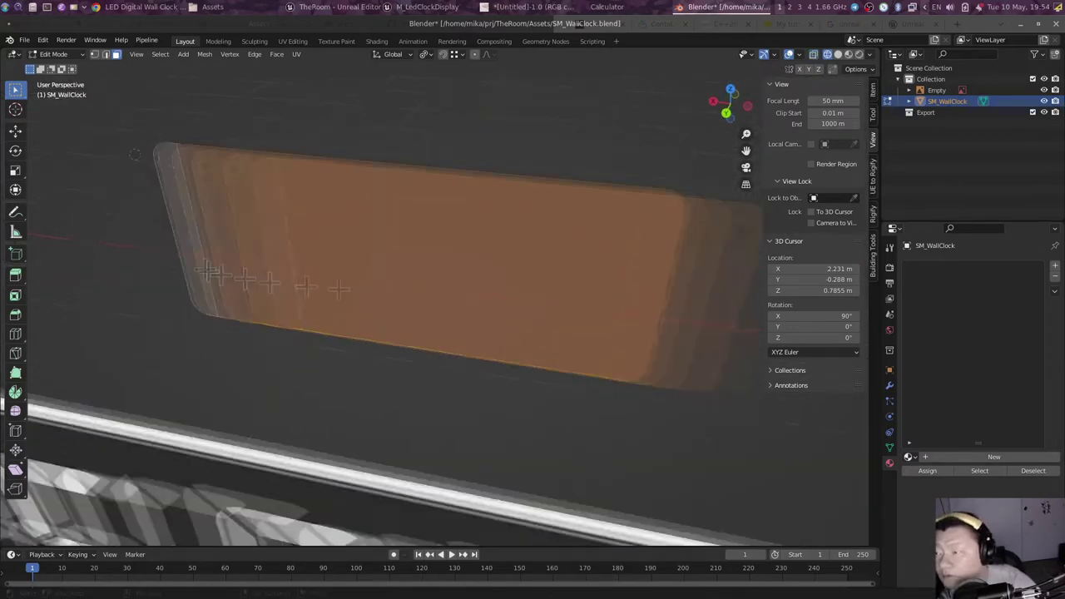
{"action": "scroll", "coordinate": [347, 194], "scroll_direction": "up", "scroll_amount": 4}
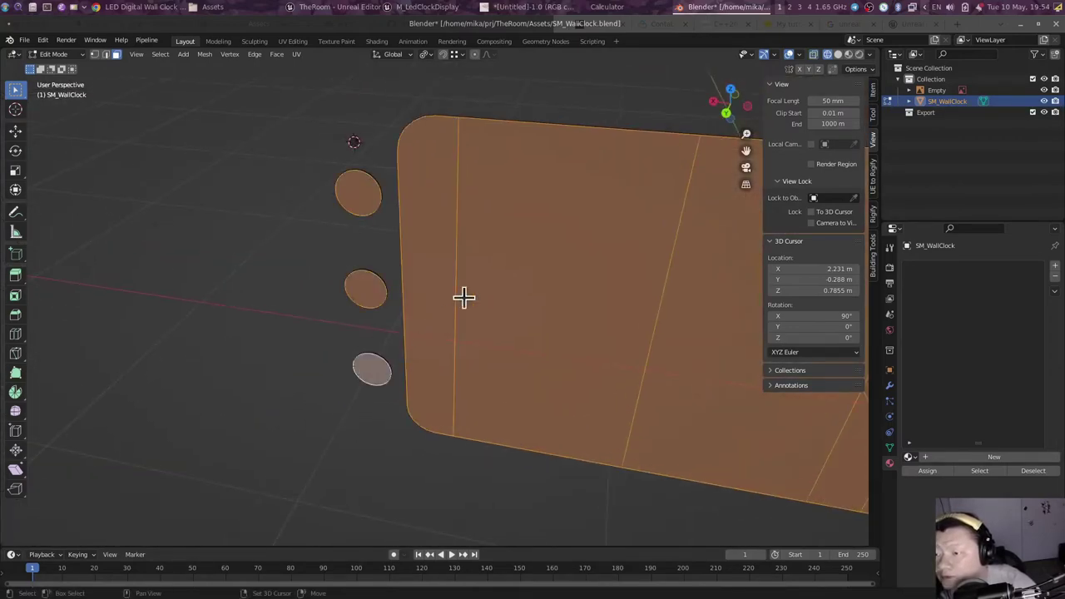
{"action": "mouse_move", "coordinate": [463, 297]}
{"action": "middle_mouse_down", "text": "shift"}
{"action": "mouse_move", "coordinate": [437, 349]}
{"action": "mouse_move", "coordinate": [479, 365]}
{"action": "mouse_move", "coordinate": [570, 352]}
{"action": "mouse_move", "coordinate": [475, 404]}
{"action": "mouse_move", "coordinate": [541, 362]}
{"action": "mouse_move", "coordinate": [407, 388]}
{"action": "mouse_move", "coordinate": [444, 373]}
{"action": "mouse_move", "coordinate": [436, 297]}
{"action": "mouse_move", "coordinate": [400, 316]}
{"action": "mouse_move", "coordinate": [407, 310]}
{"action": "mouse_move", "coordinate": [367, 259]}
{"action": "mouse_move", "coordinate": [372, 285]}
{"action": "middle_mouse_up", "text": "shift"}
{"action": "left_click", "coordinate": [481, 348]}
{"action": "scroll", "coordinate": [411, 321], "scroll_direction": "up", "scroll_amount": 3}
{"action": "scroll", "coordinate": [314, 297], "scroll_direction": "up", "scroll_amount": 4}
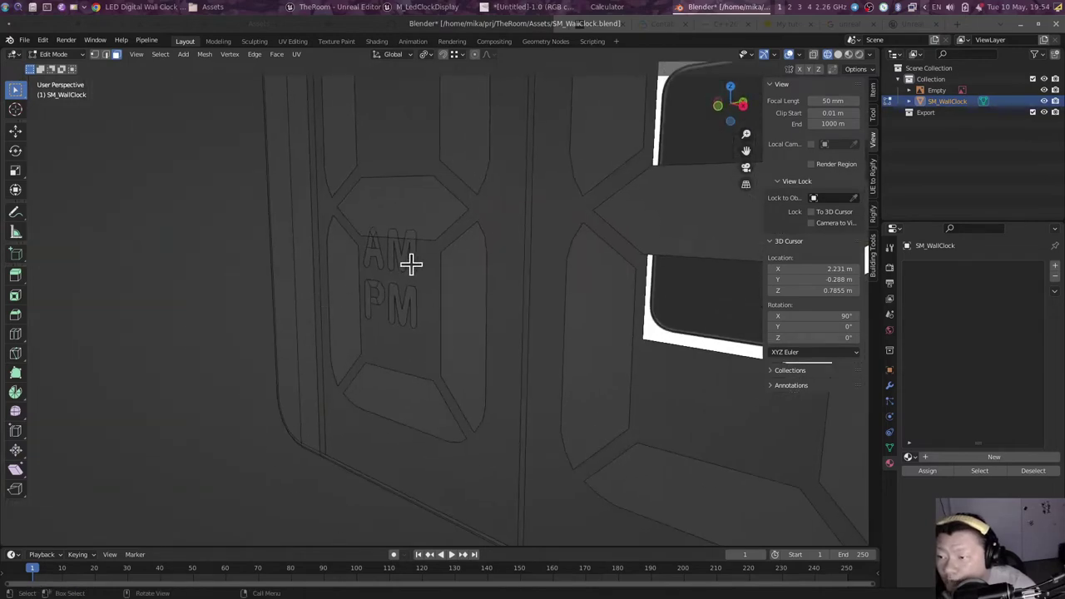
Step: Move the linked AM letters vertically along Z so they sit just above PM
{"action": "key", "text": "l"}
{"action": "key", "text": "g"}
{"action": "key", "text": "z"}
{"action": "left_click", "coordinate": [425, 406]}
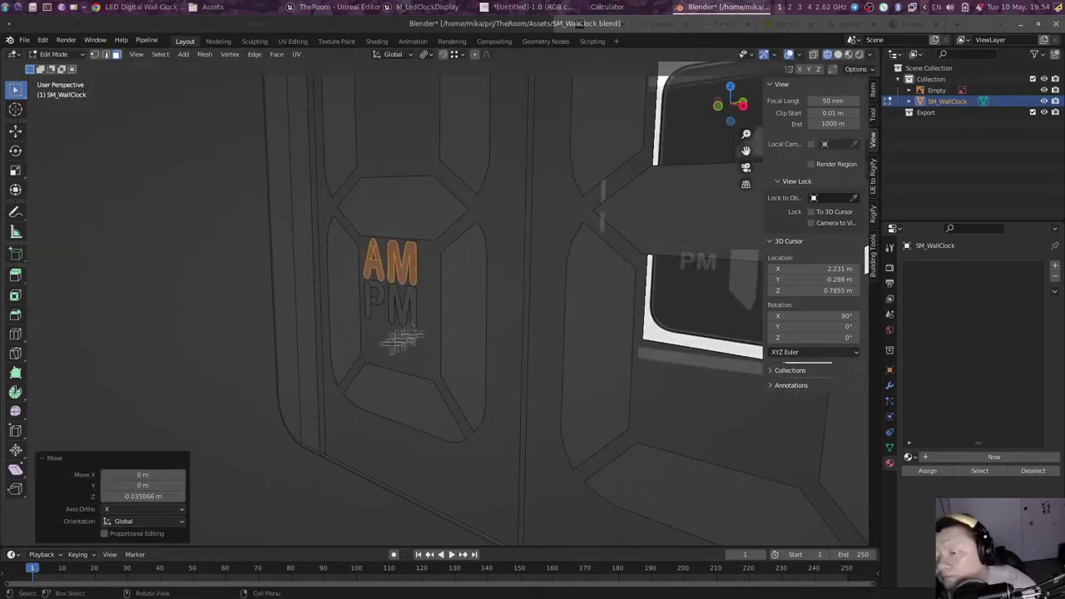
{"action": "middle_click_drag", "start_coordinate": [425, 406], "coordinate": [416, 285]}
{"action": "scroll", "coordinate": [469, 274], "scroll_direction": "up", "scroll_amount": 3}
{"action": "key", "text": "g"}
{"action": "key", "text": "z"}
{"action": "left_click", "coordinate": [477, 374]}
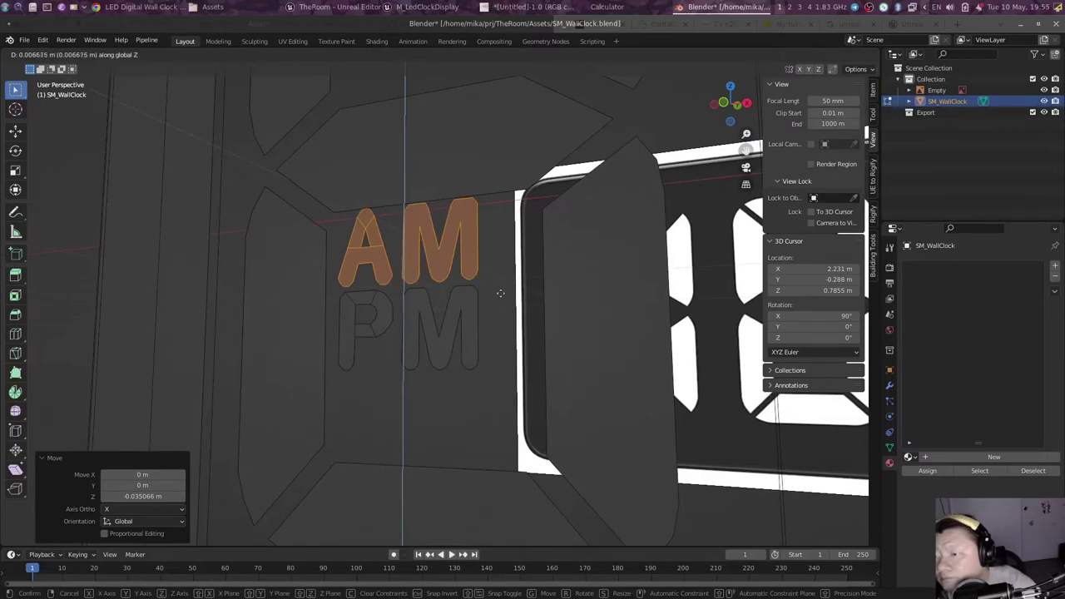
Step: Orbit around the clock face to check the AM/PM letters and digit outlines from several angles
{"action": "middle_click_drag", "start_coordinate": [476, 375], "coordinate": [462, 328]}
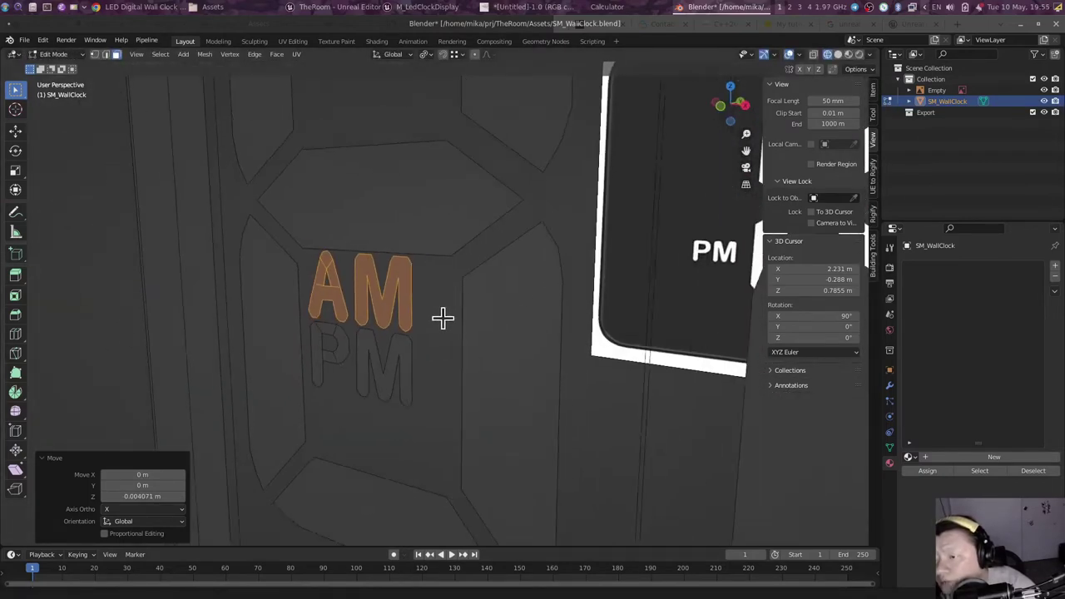
{"action": "mouse_move", "coordinate": [463, 328]}
{"action": "middle_mouse_down"}
{"action": "mouse_move", "coordinate": [418, 273]}
{"action": "mouse_move", "coordinate": [369, 163]}
{"action": "middle_mouse_up"}
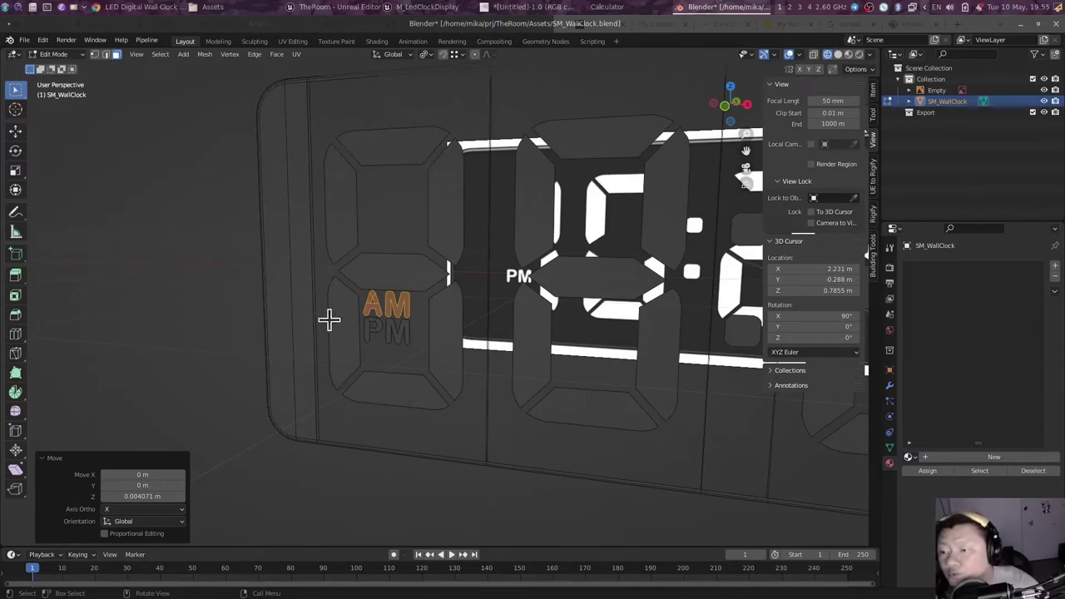
{"action": "mouse_move", "coordinate": [328, 318]}
{"action": "middle_mouse_down"}
{"action": "mouse_move", "coordinate": [405, 369]}
{"action": "mouse_move", "coordinate": [392, 333]}
{"action": "mouse_move", "coordinate": [450, 325]}
{"action": "mouse_move", "coordinate": [430, 344]}
{"action": "mouse_move", "coordinate": [451, 340]}
{"action": "mouse_move", "coordinate": [442, 334]}
{"action": "middle_mouse_up"}
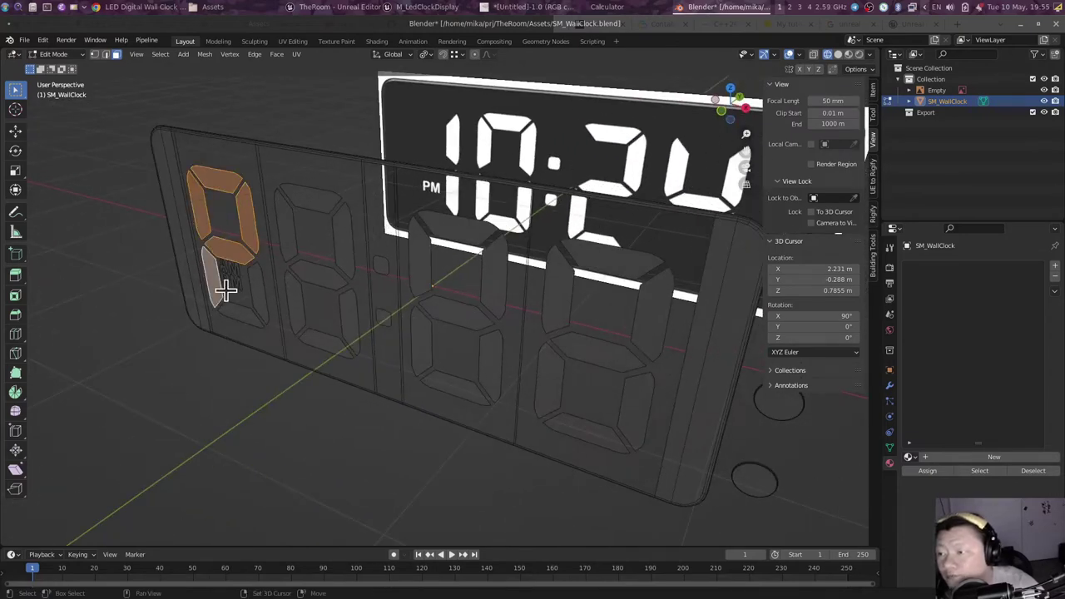
{"action": "mouse_move", "coordinate": [225, 289]}
{"action": "middle_mouse_down"}
{"action": "mouse_move", "coordinate": [344, 245]}
{"action": "mouse_move", "coordinate": [331, 214]}
{"action": "mouse_move", "coordinate": [339, 294]}
{"action": "mouse_move", "coordinate": [321, 340]}
{"action": "middle_mouse_up"}
{"action": "scroll", "coordinate": [347, 275], "scroll_direction": "up", "scroll_amount": 3}
{"action": "scroll", "coordinate": [359, 298], "scroll_direction": "up", "scroll_amount": 2}
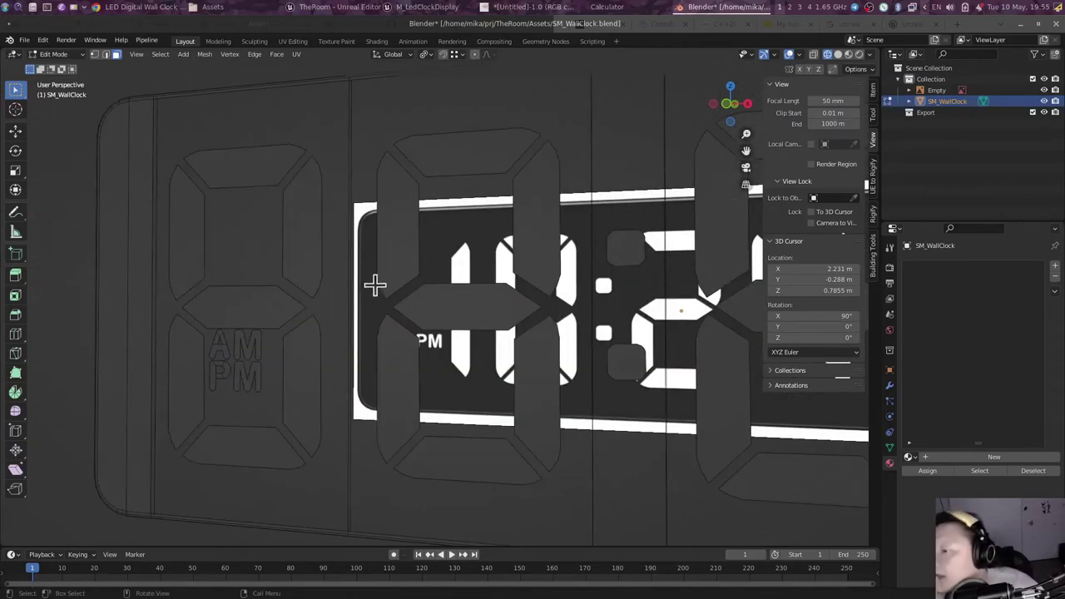
{"action": "mouse_move", "coordinate": [371, 284]}
{"action": "middle_mouse_down"}
{"action": "mouse_move", "coordinate": [374, 274]}
{"action": "mouse_move", "coordinate": [355, 287]}
{"action": "middle_mouse_up"}
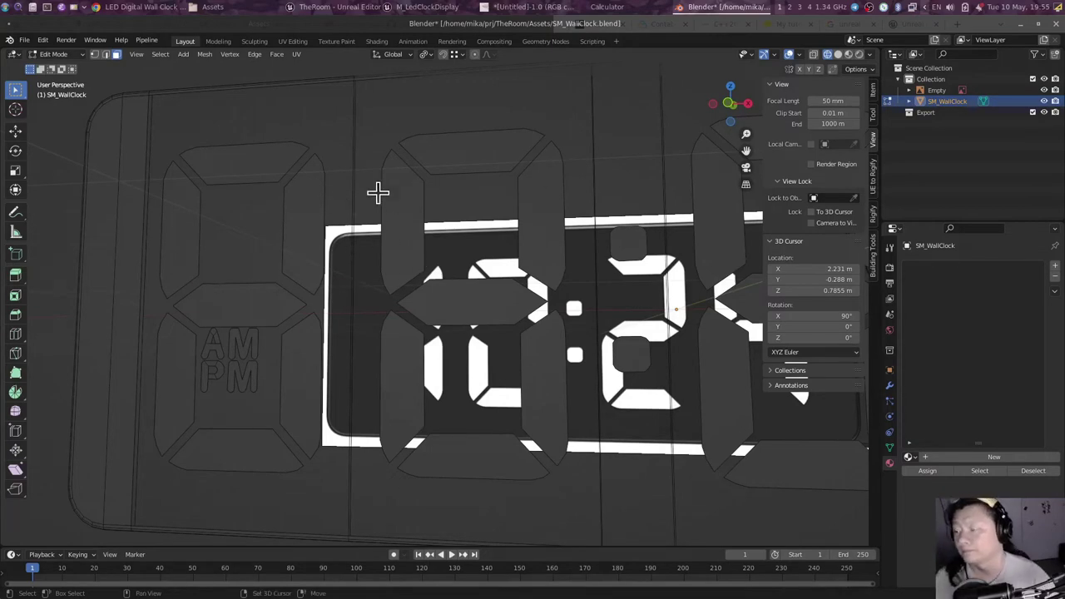
{"action": "mouse_move", "coordinate": [378, 192]}
{"action": "middle_mouse_down"}
{"action": "mouse_move", "coordinate": [324, 200]}
{"action": "mouse_move", "coordinate": [363, 164]}
{"action": "mouse_move", "coordinate": [382, 221]}
{"action": "mouse_move", "coordinate": [359, 123]}
{"action": "mouse_move", "coordinate": [314, 158]}
{"action": "mouse_move", "coordinate": [373, 164]}
{"action": "mouse_move", "coordinate": [331, 192]}
{"action": "mouse_move", "coordinate": [388, 167]}
{"action": "mouse_move", "coordinate": [369, 219]}
{"action": "mouse_move", "coordinate": [414, 216]}
{"action": "mouse_move", "coordinate": [378, 221]}
{"action": "mouse_move", "coordinate": [402, 274]}
{"action": "mouse_move", "coordinate": [397, 262]}
{"action": "middle_mouse_up"}
{"action": "middle_click_drag", "start_coordinate": [212, 167], "coordinate": [165, 184]}
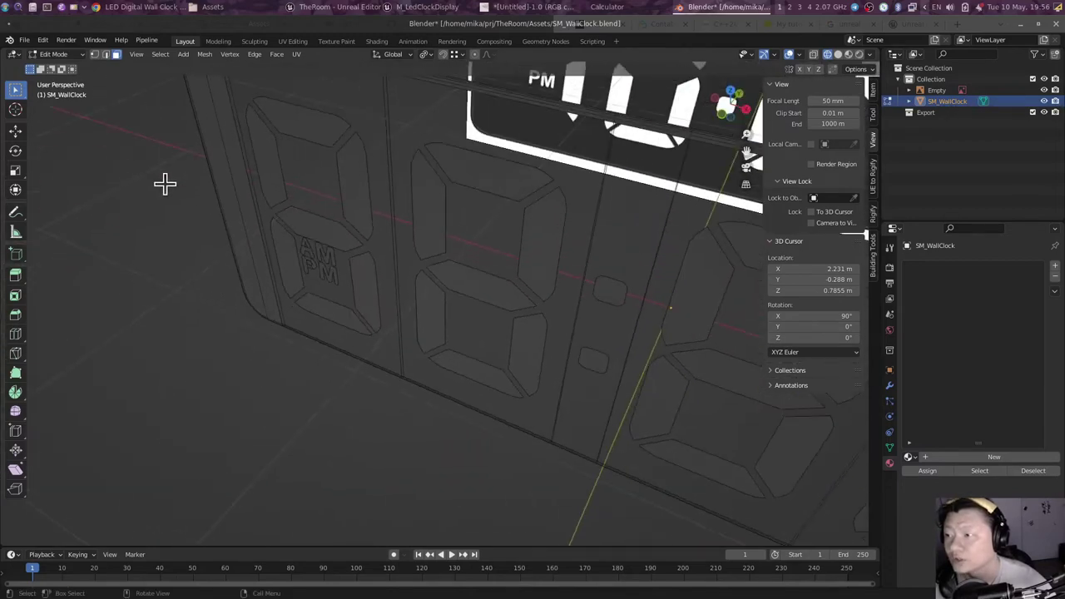
{"action": "mouse_move", "coordinate": [266, 200]}
{"action": "middle_mouse_down"}
{"action": "mouse_move", "coordinate": [262, 316]}
{"action": "mouse_move", "coordinate": [368, 255]}
{"action": "mouse_move", "coordinate": [293, 303]}
{"action": "mouse_move", "coordinate": [409, 280]}
{"action": "mouse_move", "coordinate": [438, 300]}
{"action": "middle_mouse_up"}
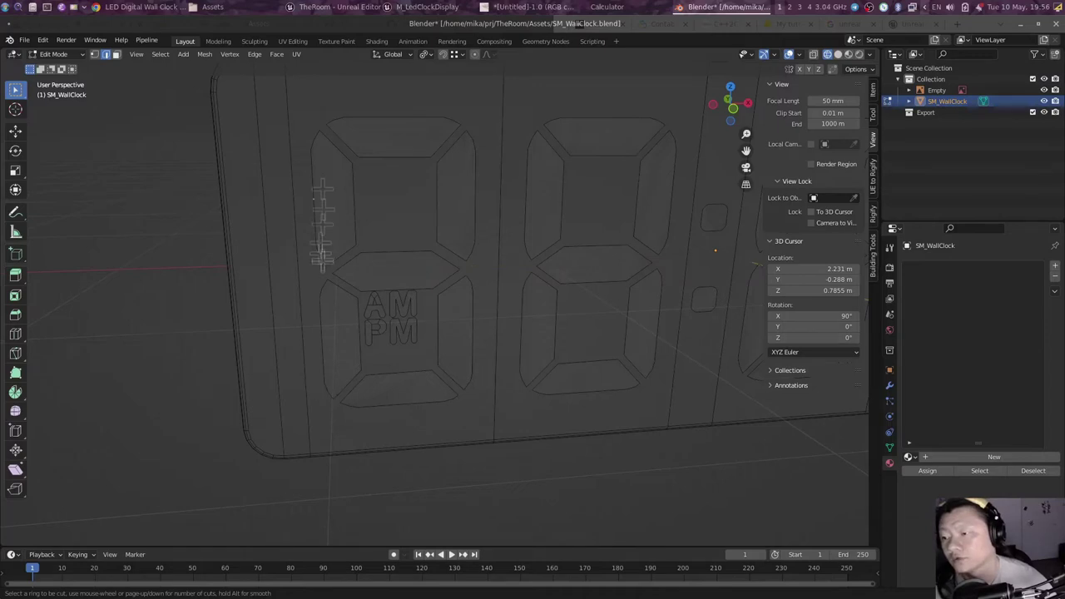
Step: Add four-cut horizontal and vertical loop cuts across the clock face
{"action": "left_click", "coordinate": [294, 283]}
{"action": "left_click", "coordinate": [416, 421]}
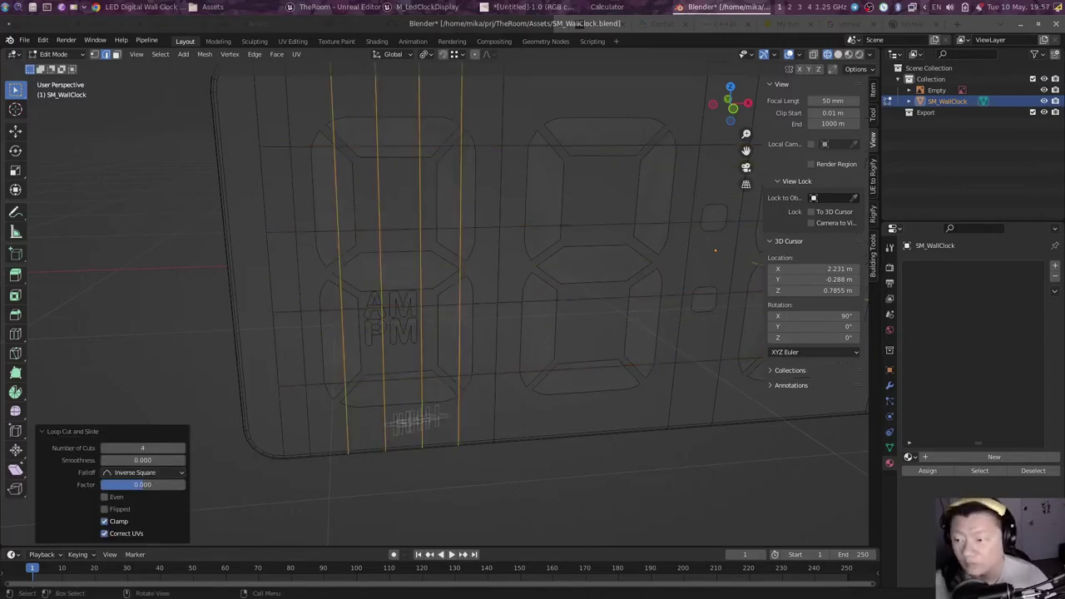
{"action": "key", "text": "ctrl+r"}
{"action": "scroll", "coordinate": [392, 386], "scroll_direction": "down", "scroll_amount": 5, "text": "ctrl"}
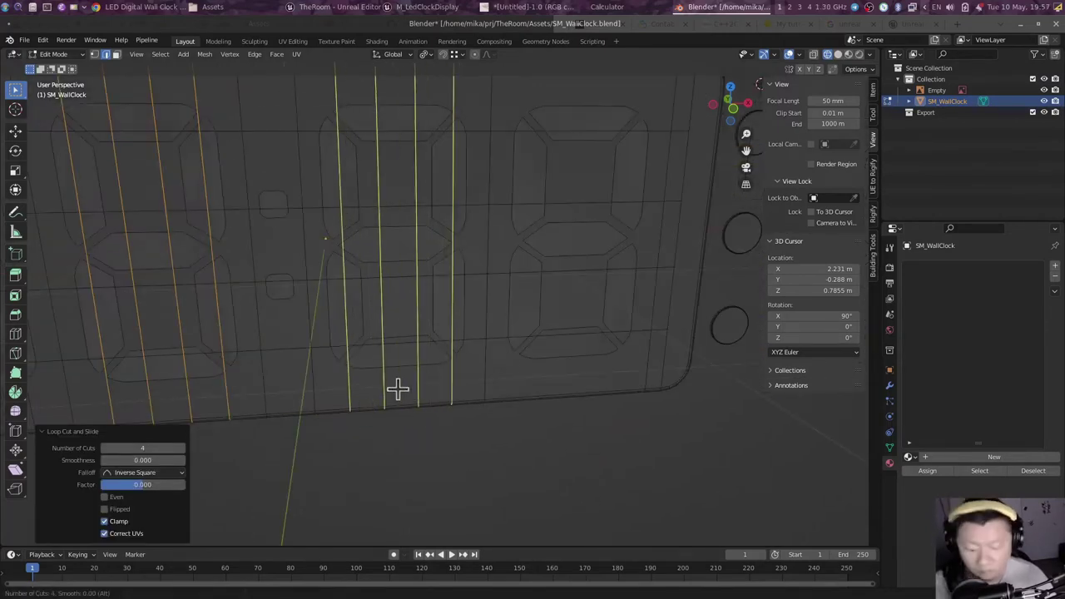
{"action": "left_click", "coordinate": [396, 387]}
Step: Raise the selected horizontal edge loop along Z to a new height
{"action": "middle_click_drag", "start_coordinate": [594, 399], "coordinate": [533, 399]}
{"action": "key", "text": "g"}
{"action": "key", "text": "z"}
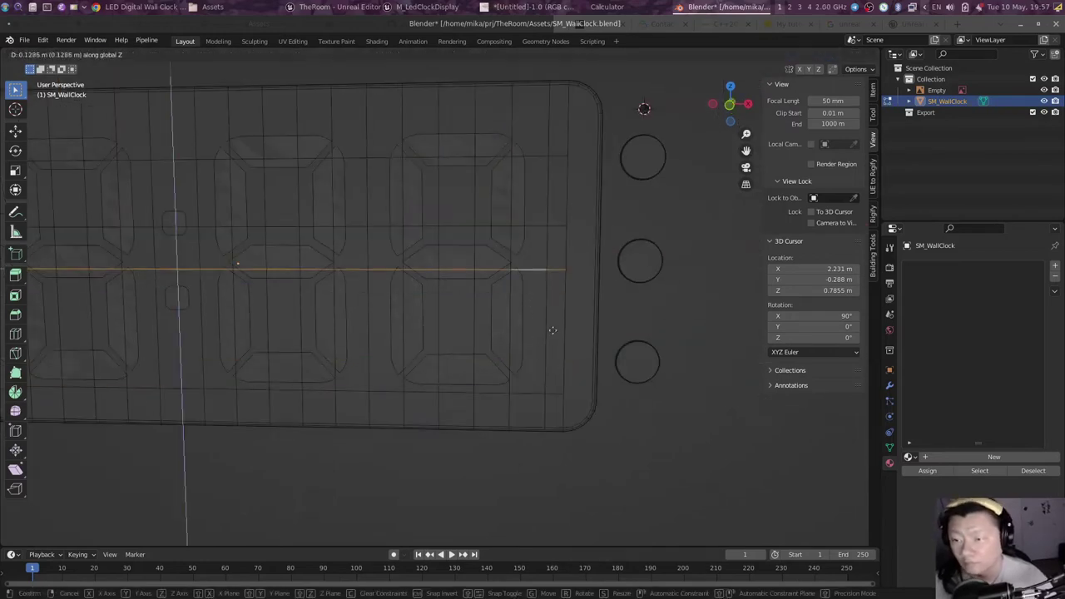
{"action": "scroll", "coordinate": [542, 294], "scroll_direction": "up", "scroll_amount": 3, "text": "shift"}
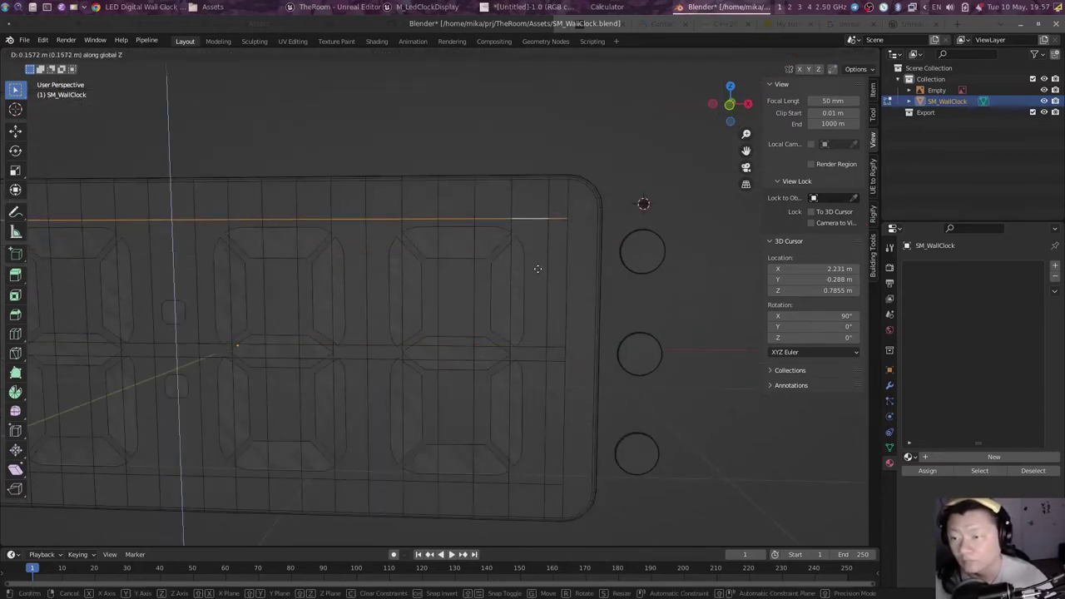
{"action": "left_click", "coordinate": [537, 269]}
{"action": "left_click", "coordinate": [512, 316]}
{"action": "middle_click_drag", "start_coordinate": [469, 354], "coordinate": [504, 260], "text": "shift"}
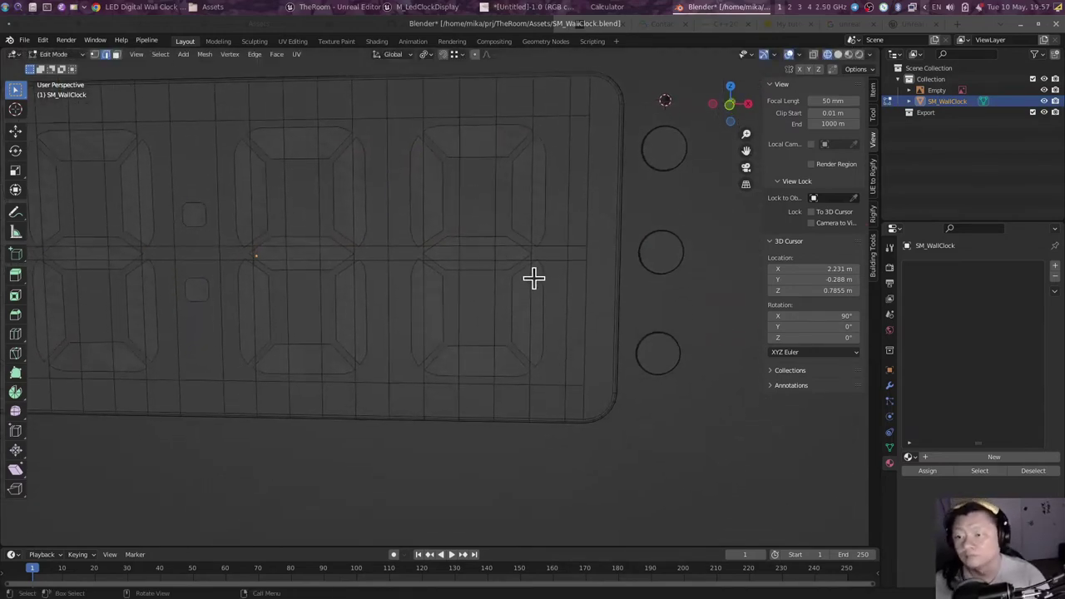
Step: Shift the selected vertical edge sideways along X
{"action": "key", "text": "g"}
{"action": "key", "text": "z"}
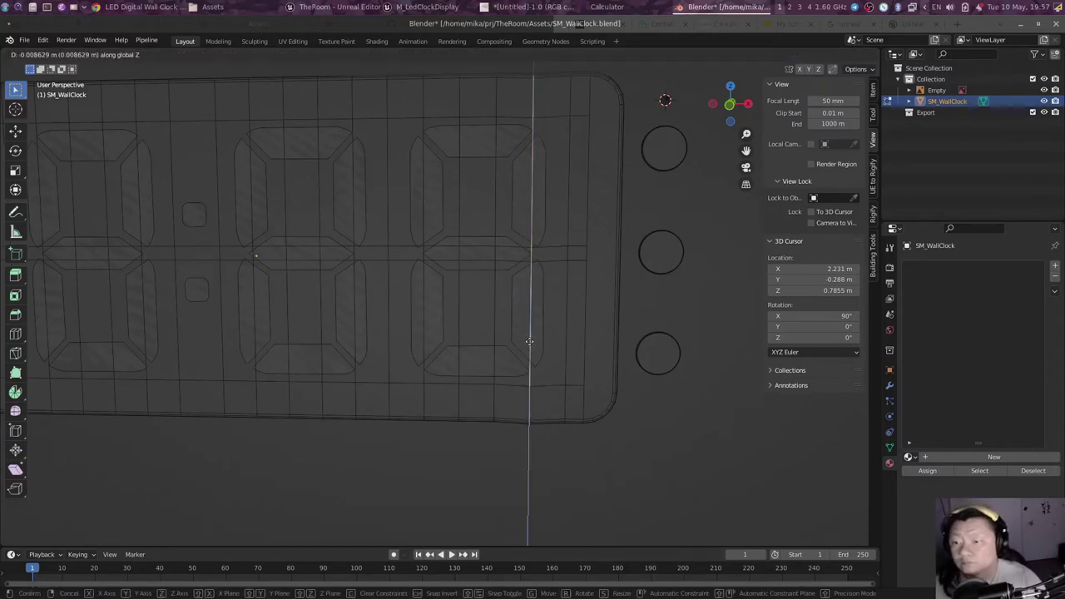
{"action": "key", "text": "x"}
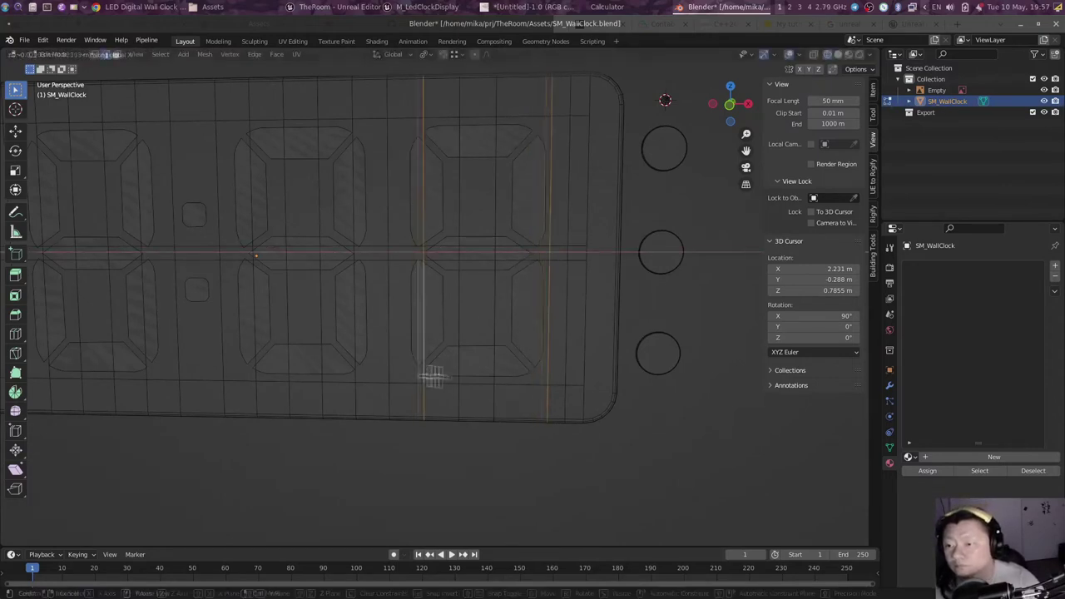
{"action": "left_click", "coordinate": [441, 373]}
Step: Move the next horizontal edge along Z to a new height, then clear the selection
{"action": "left_click", "coordinate": [444, 374]}
{"action": "middle_click_drag", "start_coordinate": [444, 374], "coordinate": [362, 382], "text": "shift"}
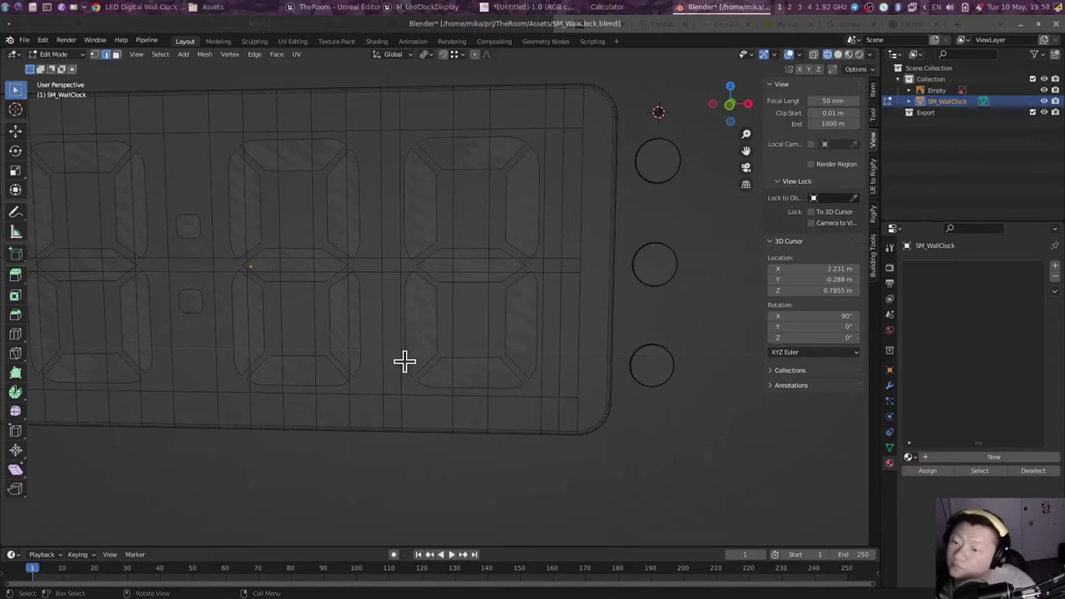
{"action": "key", "text": "g"}
{"action": "key", "text": "z"}
{"action": "left_click", "coordinate": [570, 306]}
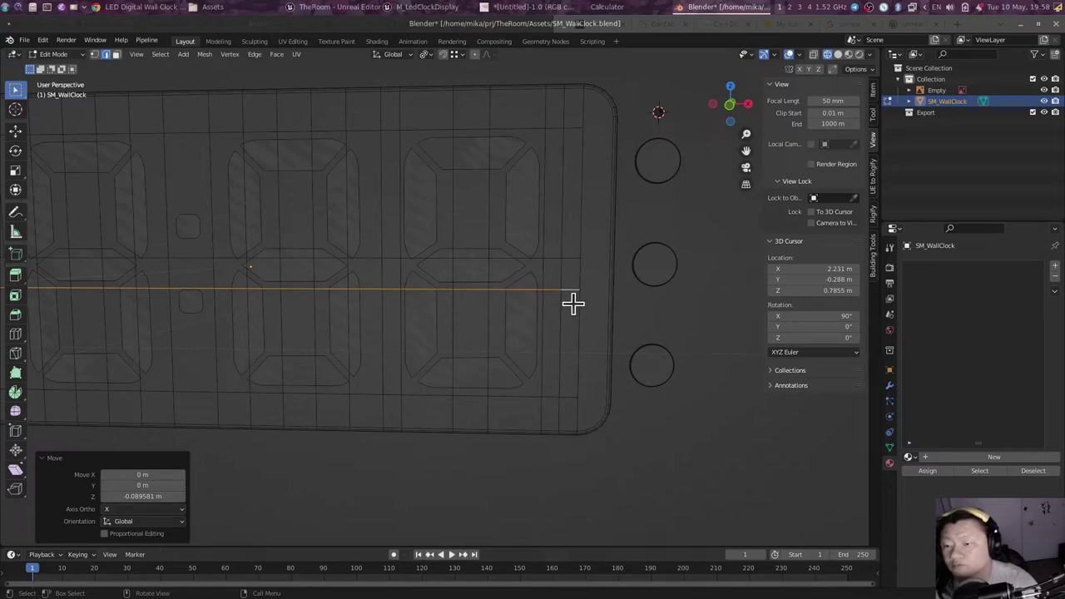
{"action": "key", "text": "alt+a"}
Step: Cut a new horizontal edge loop across the face and reposition the vertical edge loop
{"action": "key", "text": "ctrl+r"}
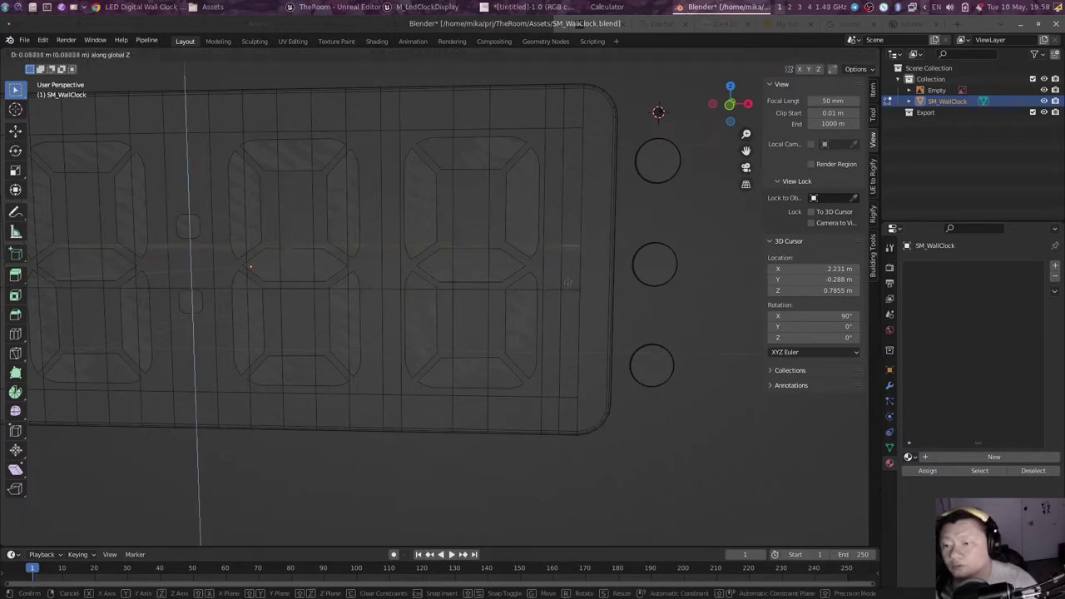
{"action": "left_click", "coordinate": [558, 347]}
{"action": "mouse_move", "coordinate": [558, 347]}
{"action": "middle_mouse_down"}
{"action": "mouse_move", "coordinate": [467, 393]}
{"action": "mouse_move", "coordinate": [558, 369]}
{"action": "middle_mouse_up"}
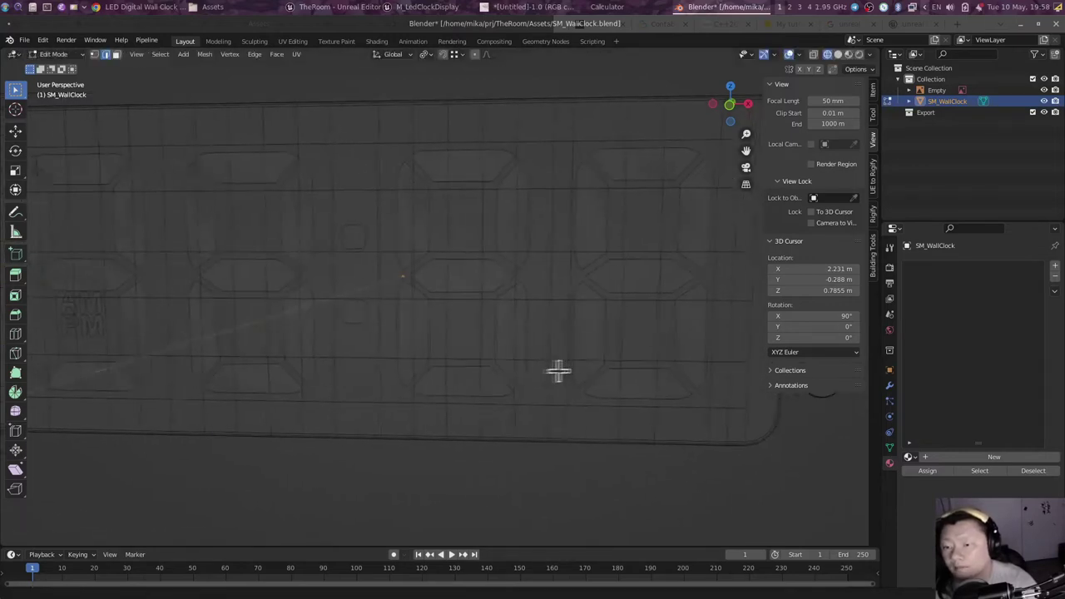
{"action": "key", "text": "g"}
{"action": "middle_click_drag", "start_coordinate": [366, 406], "coordinate": [482, 407], "text": "shift"}
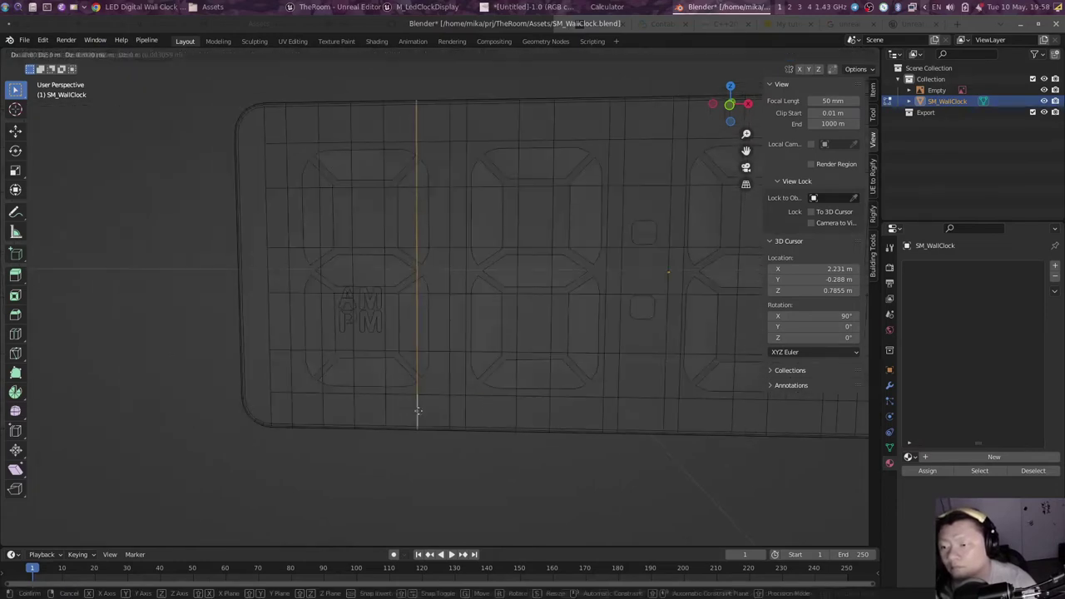
{"action": "left_click", "coordinate": [305, 408]}
Step: Slide the vertical loop beside the AM/PM letters -0.026973 m along X, then deselect
{"action": "left_click", "coordinate": [354, 411], "text": "alt+shift"}
{"action": "key", "text": "g"}
{"action": "key", "text": "x"}
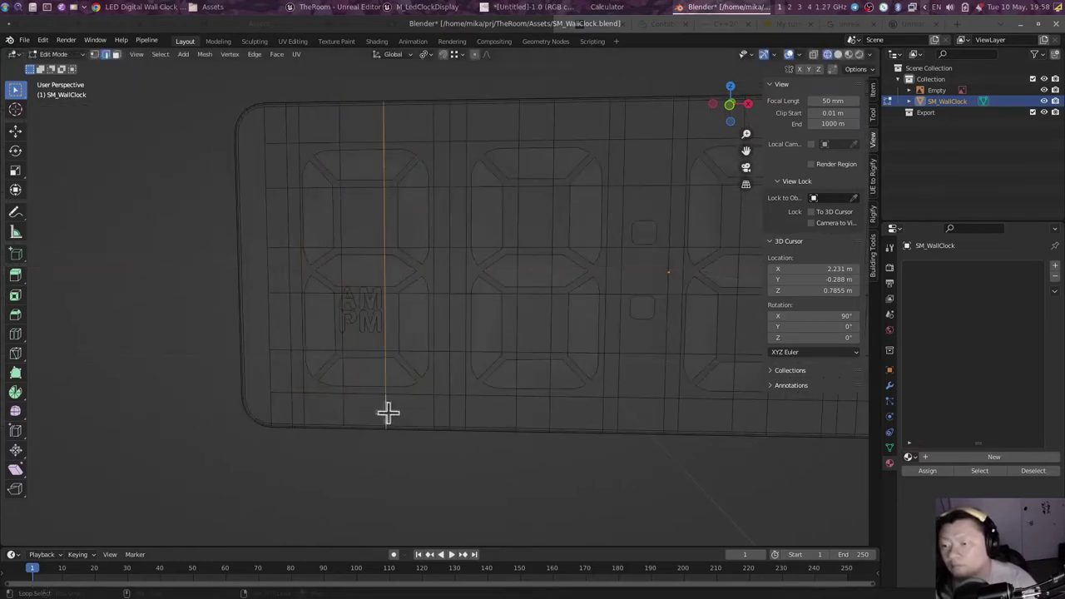
{"action": "left_click", "coordinate": [388, 413]}
{"action": "scroll", "coordinate": [385, 408], "scroll_direction": "up", "scroll_amount": 2}
{"action": "mouse_move", "coordinate": [475, 406]}
{"action": "middle_mouse_down"}
{"action": "mouse_move", "coordinate": [439, 427]}
{"action": "mouse_move", "coordinate": [413, 388]}
{"action": "middle_mouse_up"}
{"action": "key", "text": "alt+a"}
Step: Try selecting the rectangle and A/M letter faces around the AM/PM plate, then deselect them
{"action": "scroll", "coordinate": [413, 388], "scroll_direction": "up", "scroll_amount": 1}
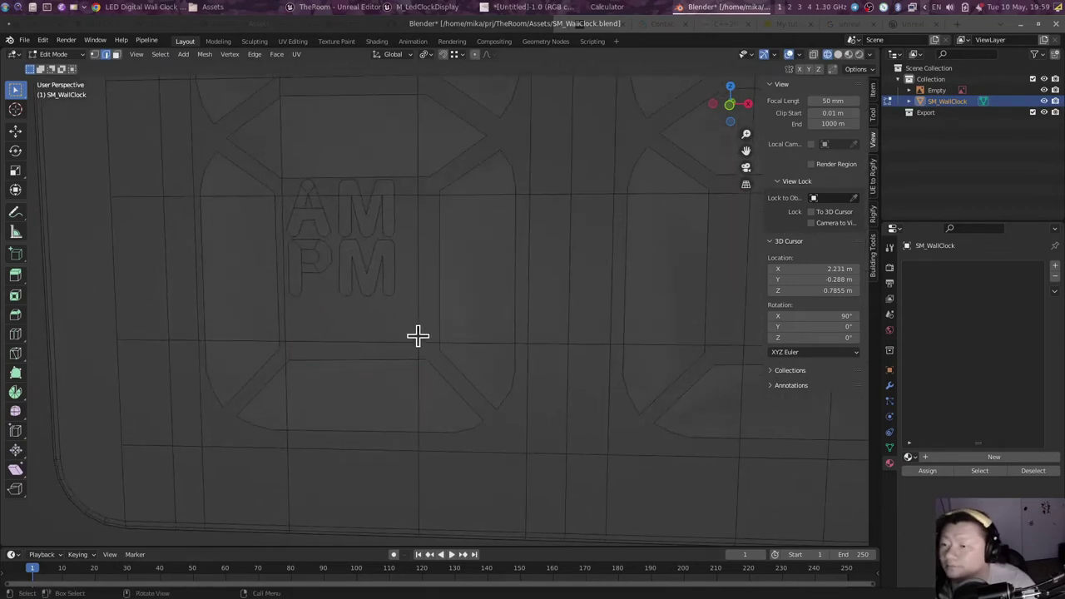
{"action": "scroll", "coordinate": [415, 341], "scroll_direction": "up", "scroll_amount": 1}
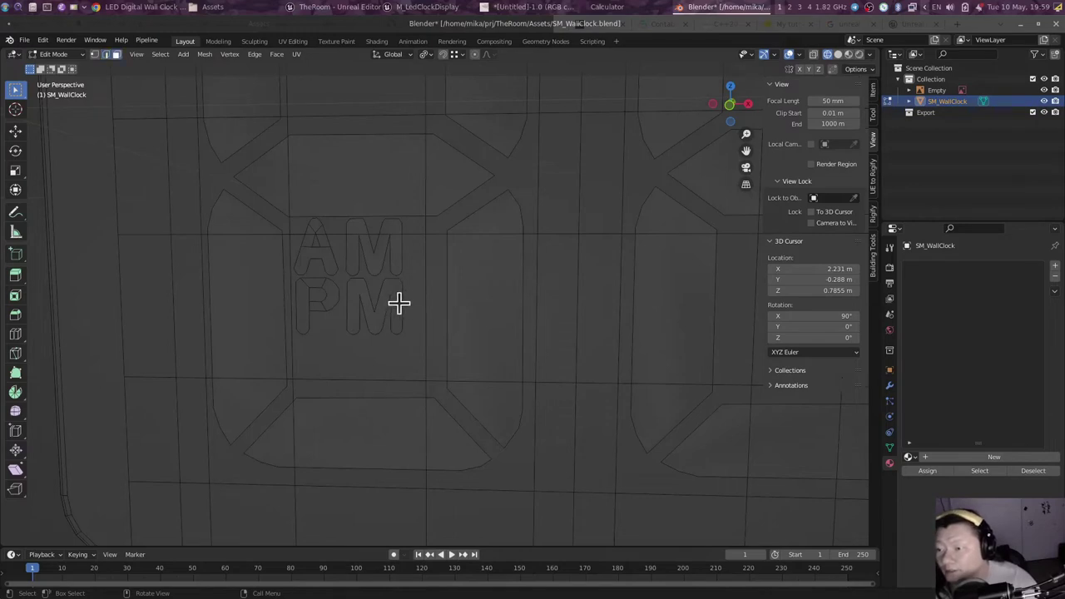
{"action": "left_click", "coordinate": [332, 267], "text": "shift"}
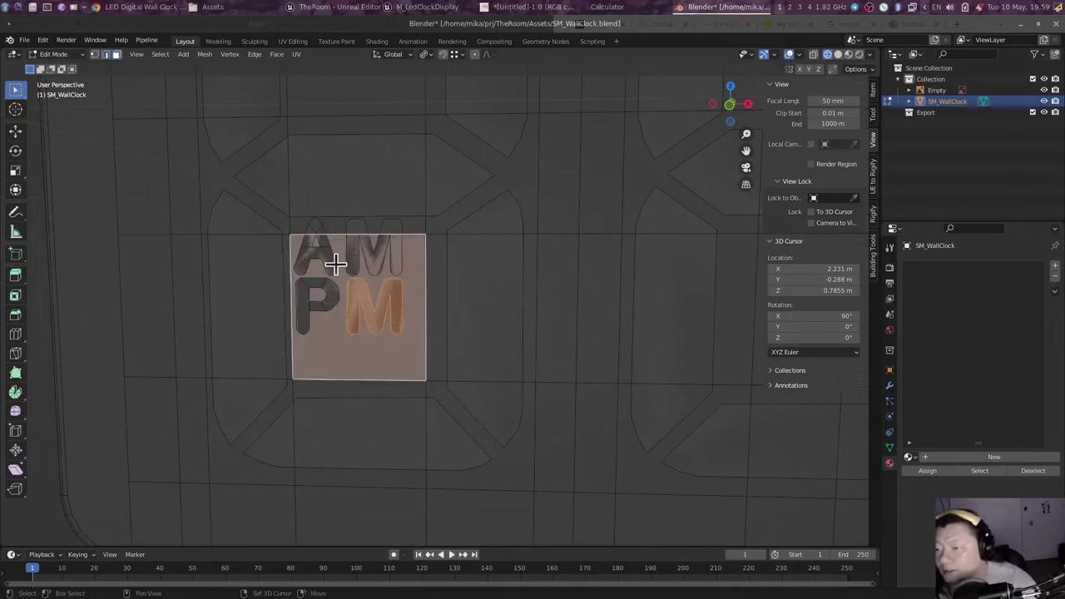
{"action": "left_click", "coordinate": [334, 265], "text": "shift"}
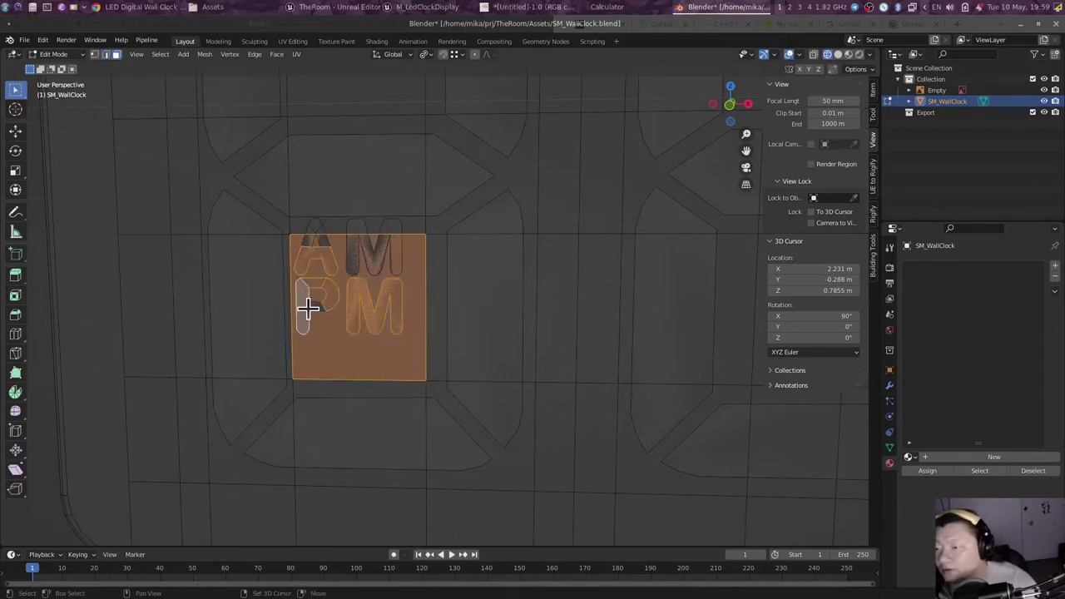
{"action": "left_click", "coordinate": [312, 229], "text": "shift"}
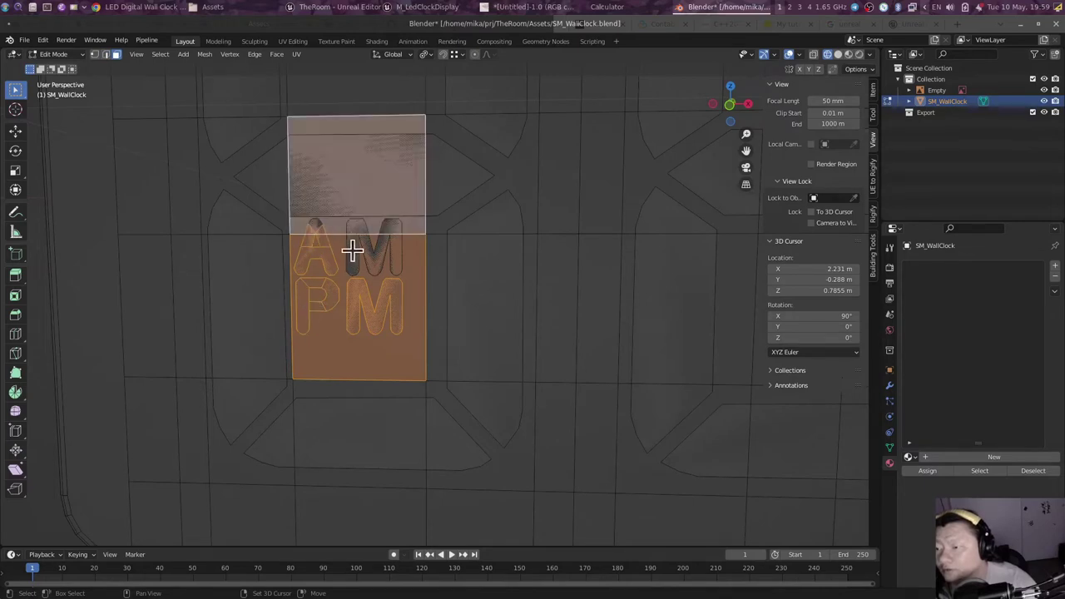
{"action": "left_click", "coordinate": [370, 255], "text": "shift"}
{"action": "left_click", "coordinate": [379, 358], "text": "shift"}
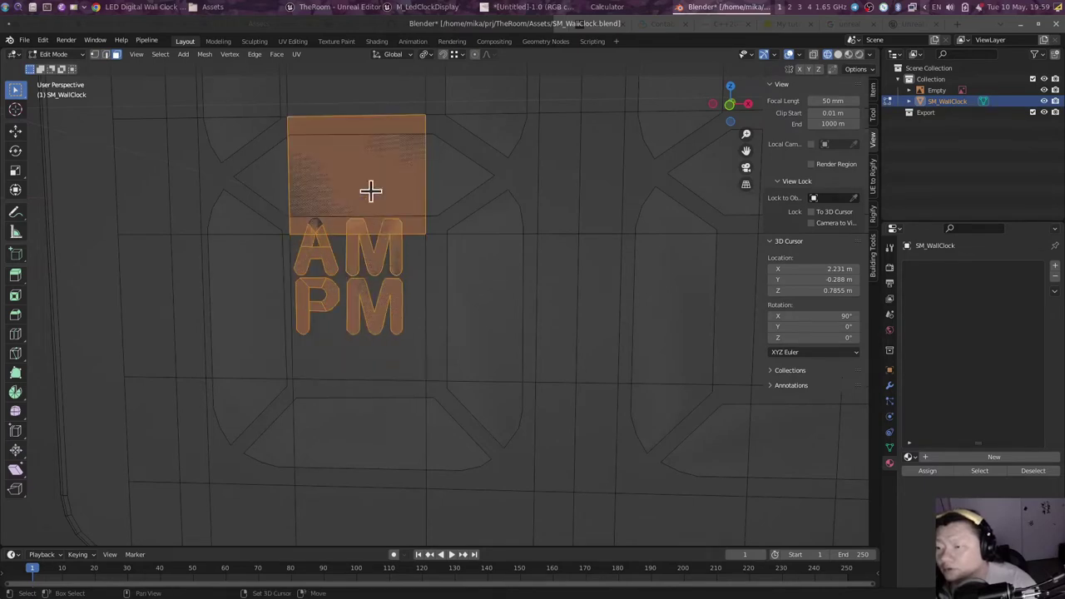
{"action": "left_click", "coordinate": [369, 191], "text": "shift"}
{"action": "left_click", "coordinate": [462, 362]}
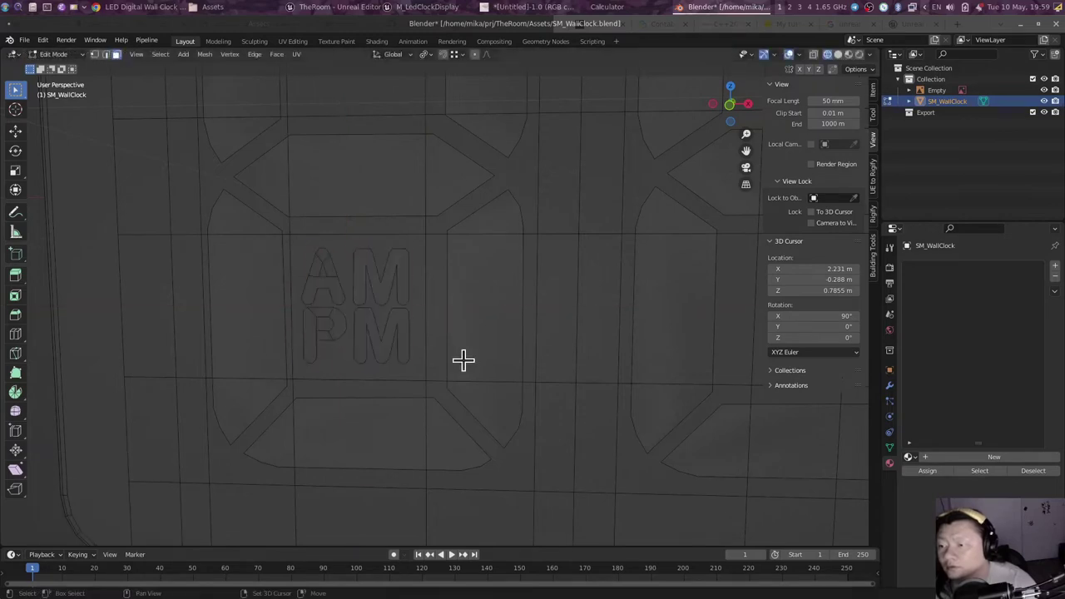
{"action": "mouse_move", "coordinate": [461, 361]}
{"action": "middle_mouse_down"}
{"action": "mouse_move", "coordinate": [451, 265]}
{"action": "mouse_move", "coordinate": [358, 358]}
{"action": "middle_mouse_up"}
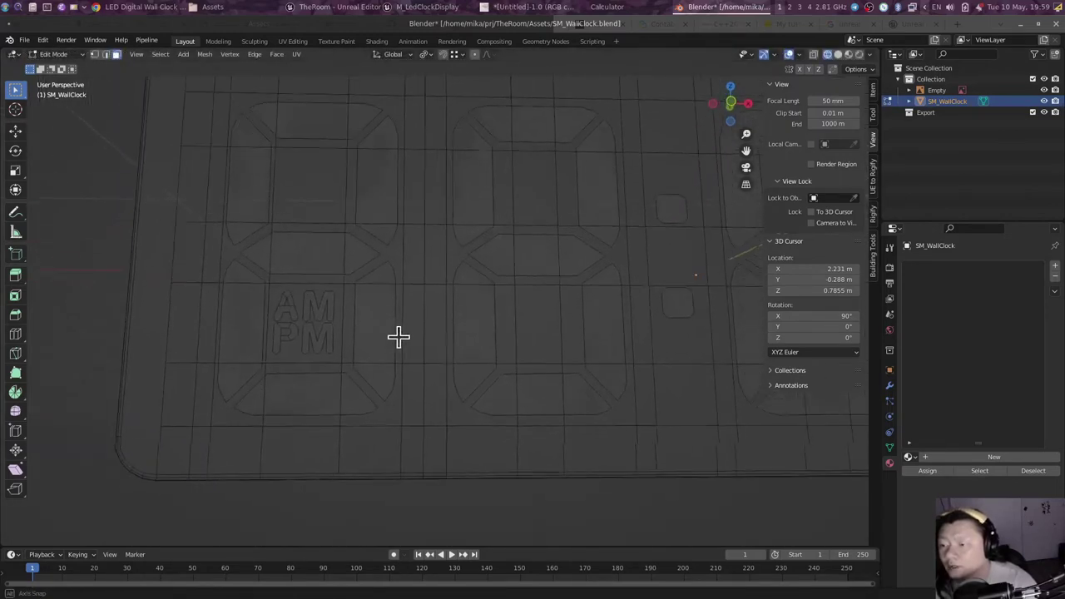
Step: Select a column of faces below and above the AM/PM letters, then the bottom bevel face
{"action": "left_click", "coordinate": [226, 414]}
{"action": "left_click", "coordinate": [325, 415], "text": "shift"}
{"action": "left_click", "coordinate": [379, 402], "text": "shift"}
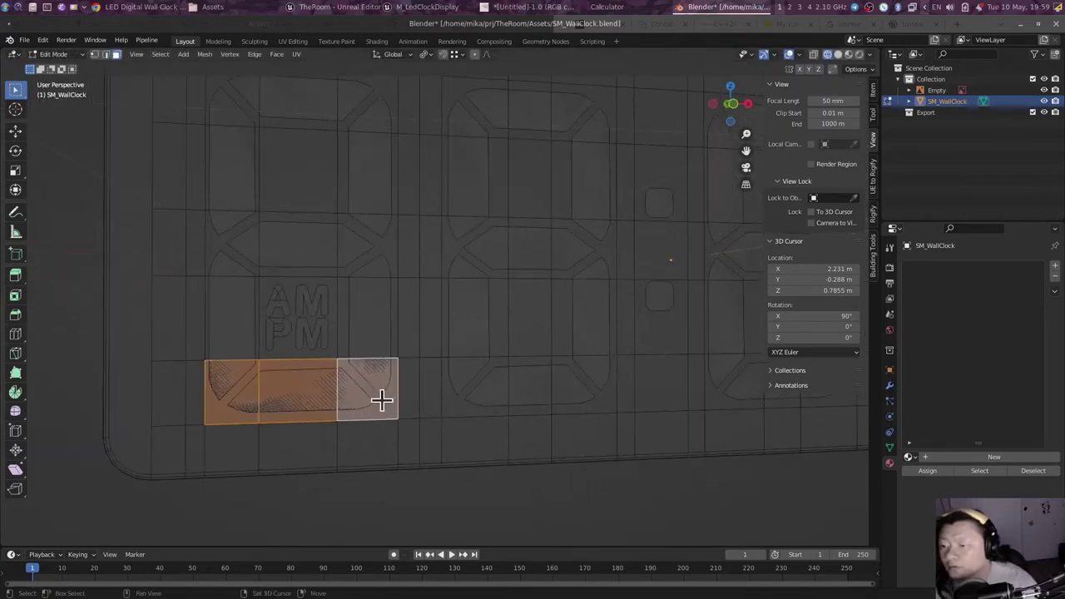
{"action": "left_click", "coordinate": [347, 311], "text": "shift"}
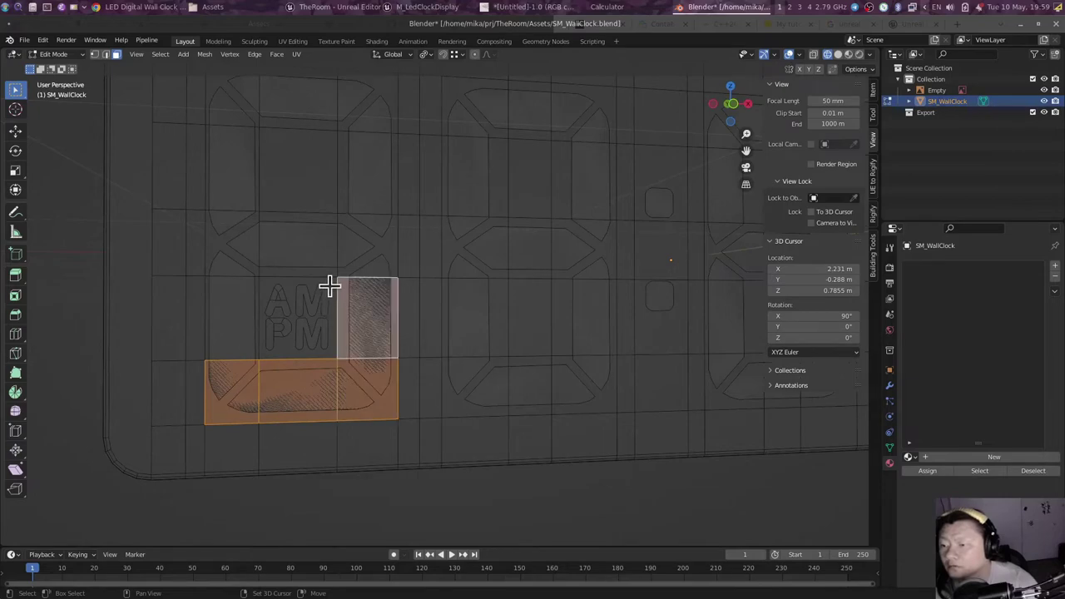
{"action": "left_click", "coordinate": [207, 302], "text": "shift"}
{"action": "left_click", "coordinate": [305, 183], "text": "shift"}
{"action": "scroll", "coordinate": [292, 241], "scroll_direction": "up", "scroll_amount": 3}
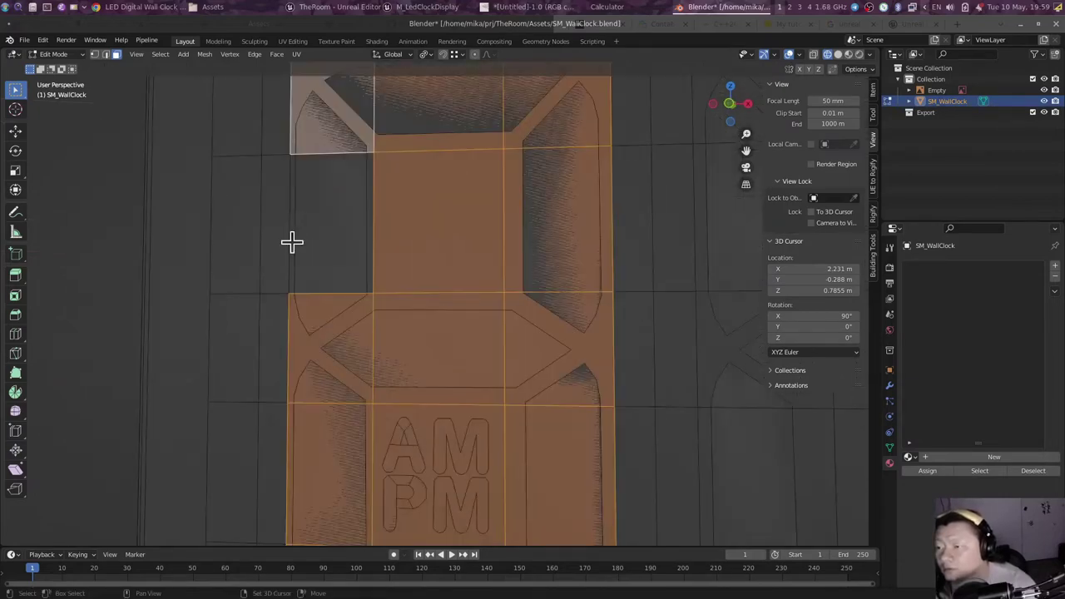
{"action": "mouse_move", "coordinate": [292, 242]}
{"action": "middle_mouse_down"}
{"action": "mouse_move", "coordinate": [283, 195]}
{"action": "mouse_move", "coordinate": [469, 307]}
{"action": "middle_mouse_up"}
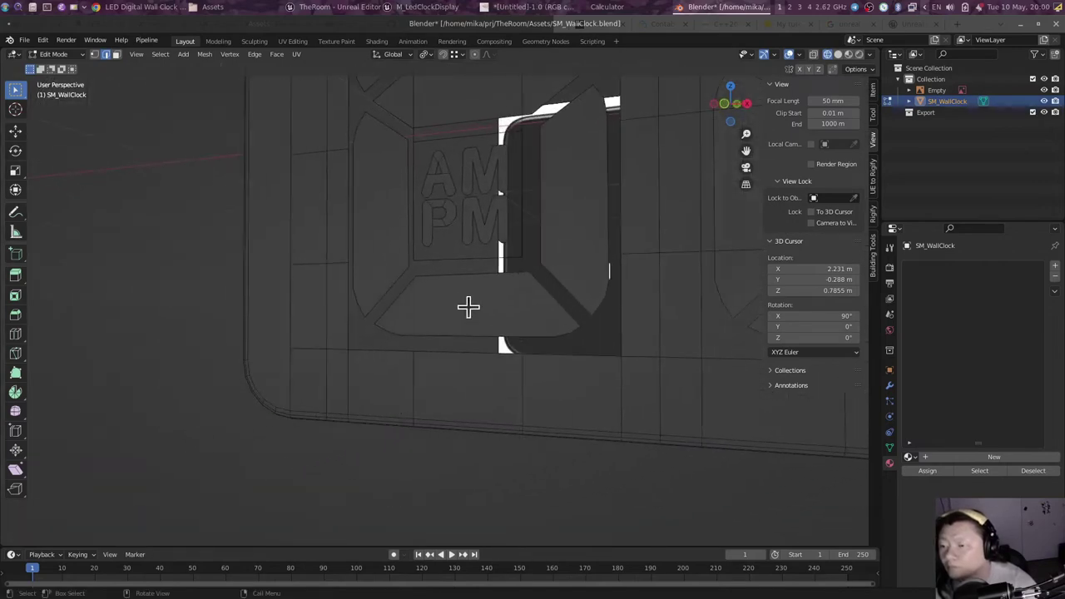
{"action": "left_click", "coordinate": [573, 327], "text": "shift"}
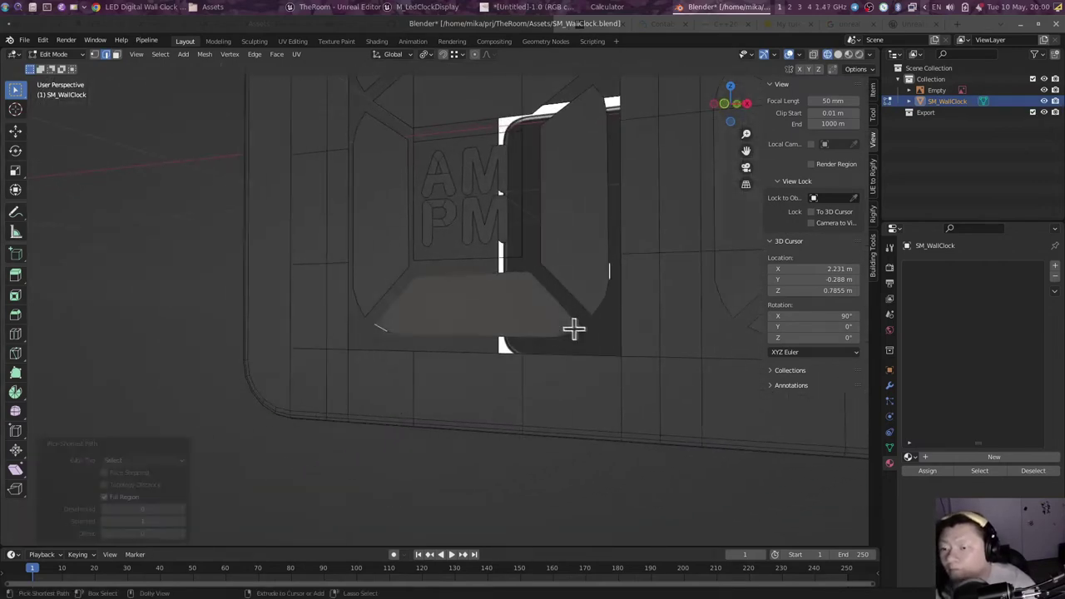
{"action": "mouse_move", "coordinate": [574, 327]}
{"action": "middle_mouse_down"}
{"action": "mouse_move", "coordinate": [426, 361]}
{"action": "mouse_move", "coordinate": [472, 356]}
{"action": "mouse_move", "coordinate": [468, 328]}
{"action": "mouse_move", "coordinate": [423, 427]}
{"action": "middle_mouse_up"}
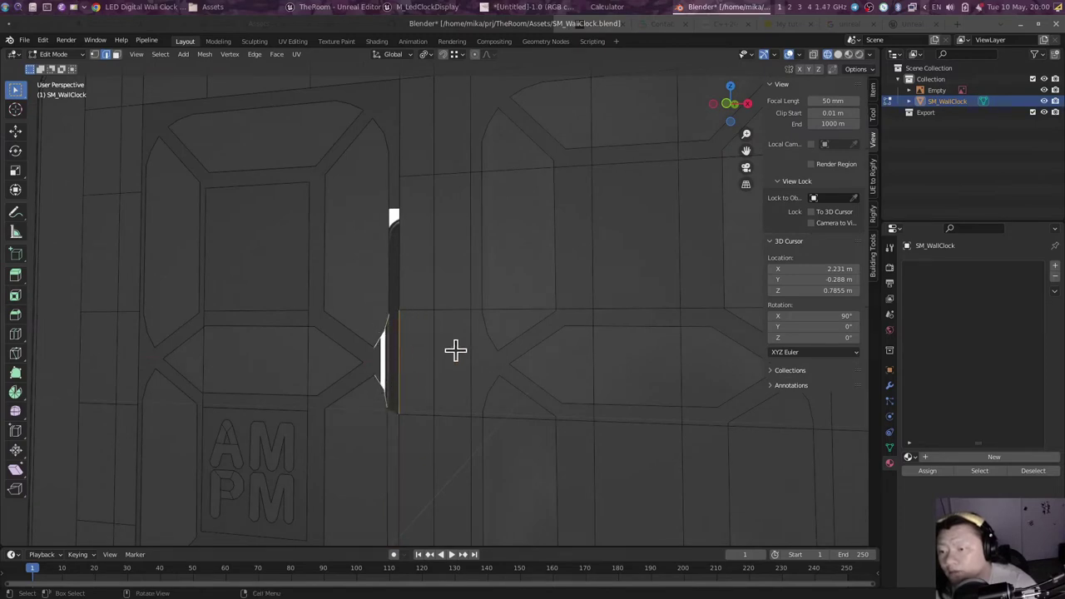
Step: Delete the stray vertical edge beside the AM/PM plate using Only Edges & Faces
{"action": "scroll", "coordinate": [445, 298], "scroll_direction": "up", "scroll_amount": 4}
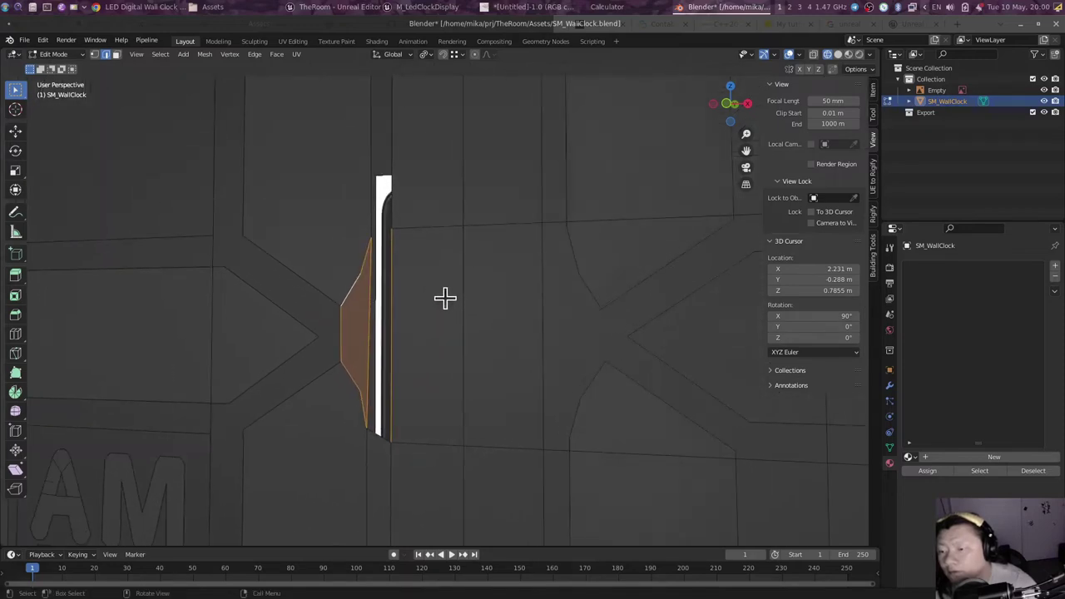
{"action": "middle_click_drag", "start_coordinate": [449, 327], "coordinate": [568, 333]}
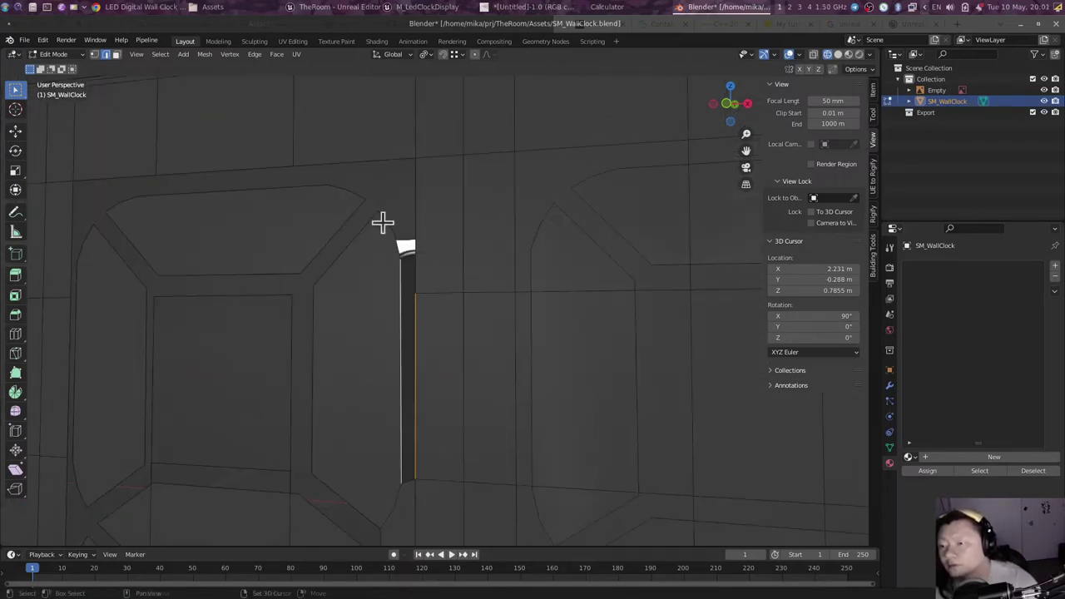
{"action": "left_click", "coordinate": [537, 209], "text": "alt"}
{"action": "middle_click_drag", "start_coordinate": [537, 209], "coordinate": [375, 157]}
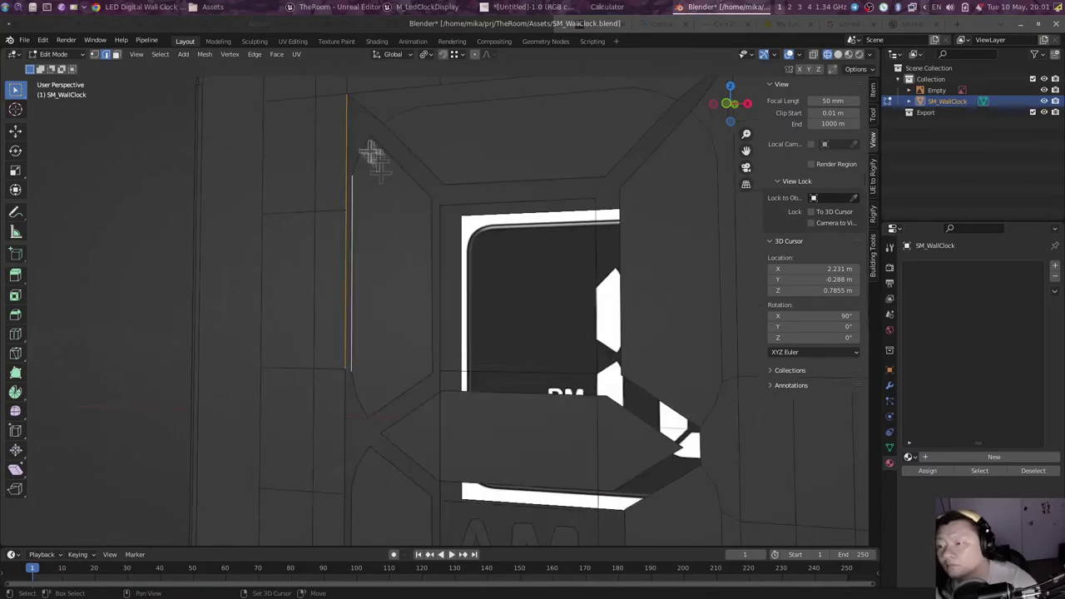
{"action": "mouse_move", "coordinate": [416, 221]}
{"action": "middle_mouse_down"}
{"action": "mouse_move", "coordinate": [395, 221]}
{"action": "mouse_move", "coordinate": [478, 376]}
{"action": "mouse_move", "coordinate": [343, 186]}
{"action": "middle_mouse_up"}
{"action": "middle_click_drag", "start_coordinate": [464, 233], "coordinate": [333, 277]}
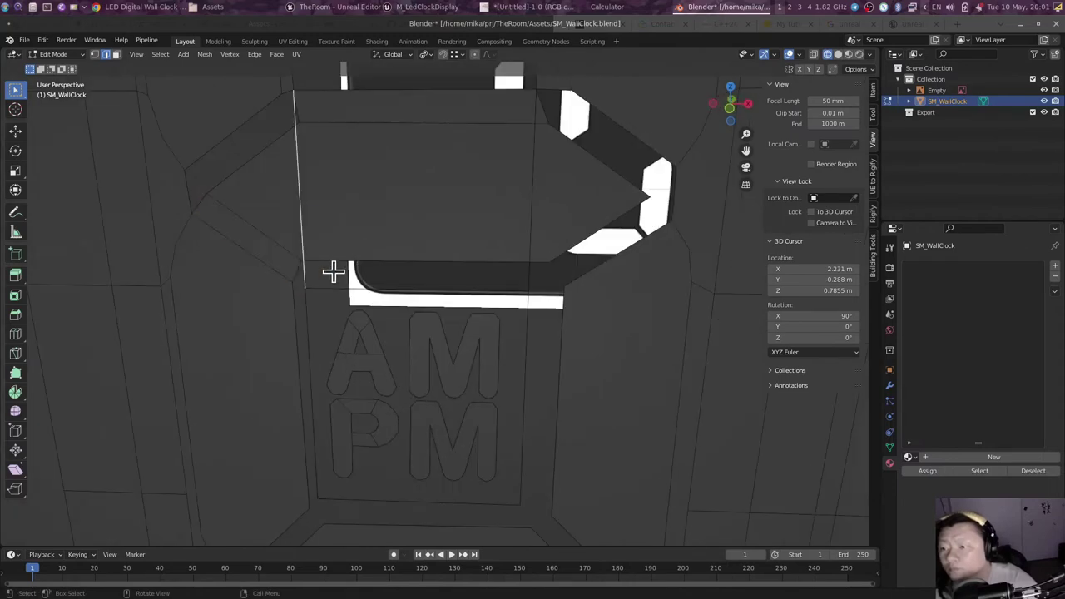
{"action": "mouse_move", "coordinate": [333, 271]}
{"action": "middle_mouse_down"}
{"action": "mouse_move", "coordinate": [460, 260]}
{"action": "mouse_move", "coordinate": [378, 188]}
{"action": "mouse_move", "coordinate": [428, 232]}
{"action": "mouse_move", "coordinate": [388, 268]}
{"action": "middle_mouse_up"}
{"action": "key", "text": "x"}
{"action": "left_click", "coordinate": [435, 285]}
Step: Select the edge loop, vertical edge and bottom edge path around the recess on the AM/PM face
{"action": "mouse_move", "coordinate": [266, 379]}
{"action": "middle_mouse_down"}
{"action": "mouse_move", "coordinate": [661, 356]}
{"action": "mouse_move", "coordinate": [642, 392]}
{"action": "mouse_move", "coordinate": [523, 328]}
{"action": "mouse_move", "coordinate": [379, 465]}
{"action": "middle_mouse_up"}
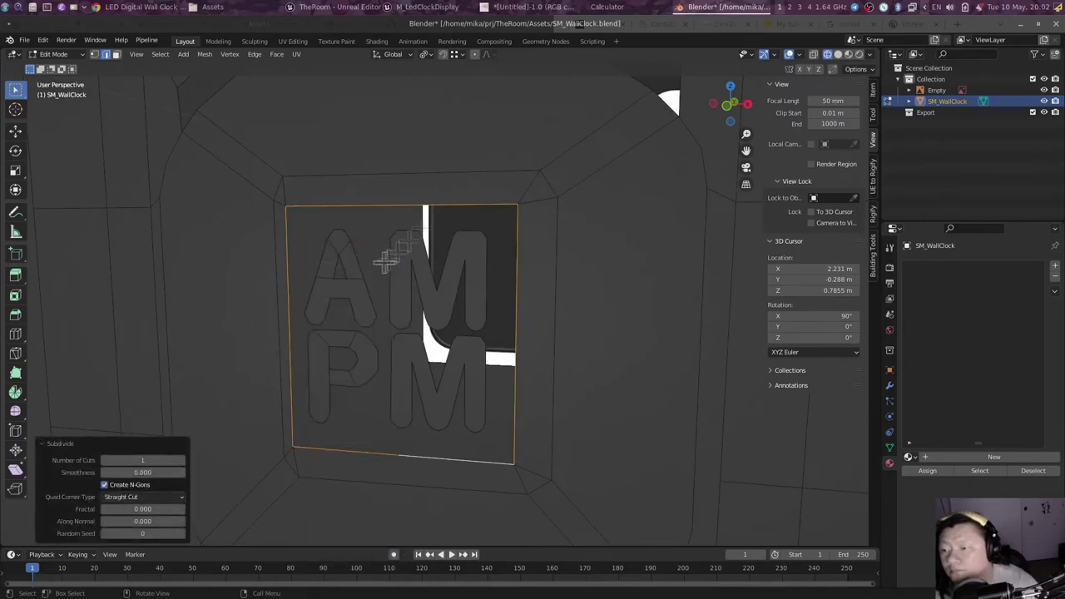
{"action": "mouse_move", "coordinate": [380, 254]}
{"action": "middle_mouse_down"}
{"action": "mouse_move", "coordinate": [475, 397]}
{"action": "mouse_move", "coordinate": [421, 316]}
{"action": "mouse_move", "coordinate": [440, 314]}
{"action": "mouse_move", "coordinate": [424, 373]}
{"action": "mouse_move", "coordinate": [499, 420]}
{"action": "mouse_move", "coordinate": [521, 422]}
{"action": "mouse_move", "coordinate": [424, 442]}
{"action": "mouse_move", "coordinate": [456, 300]}
{"action": "middle_mouse_up"}
{"action": "left_click", "coordinate": [426, 439]}
{"action": "middle_click_drag", "start_coordinate": [526, 297], "coordinate": [362, 322]}
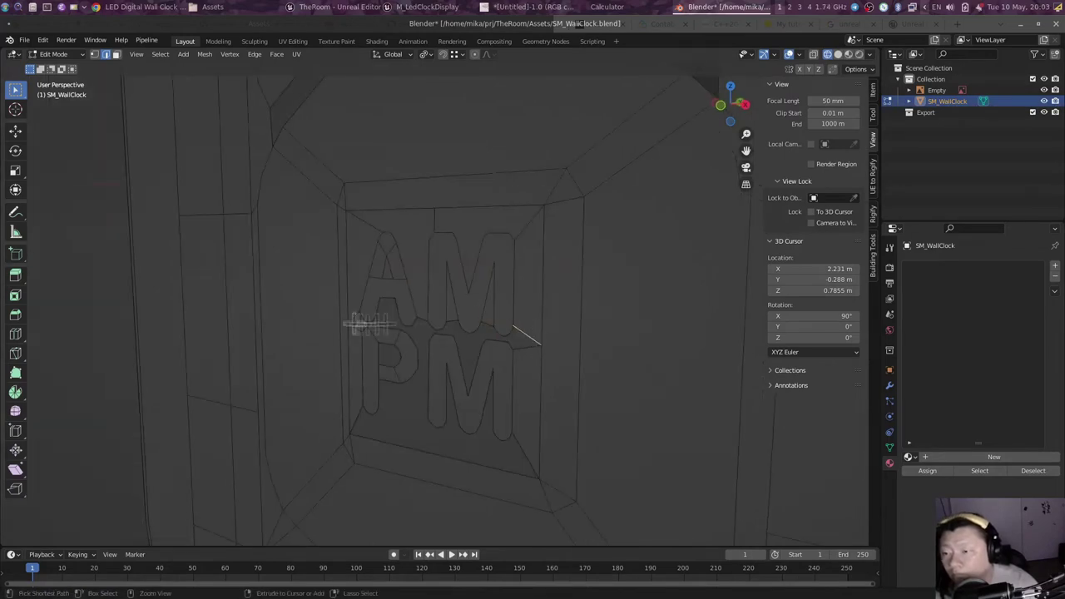
{"action": "left_click", "coordinate": [419, 352], "text": "alt"}
{"action": "left_click", "coordinate": [420, 360]}
{"action": "left_click", "coordinate": [462, 373], "text": "ctrl"}
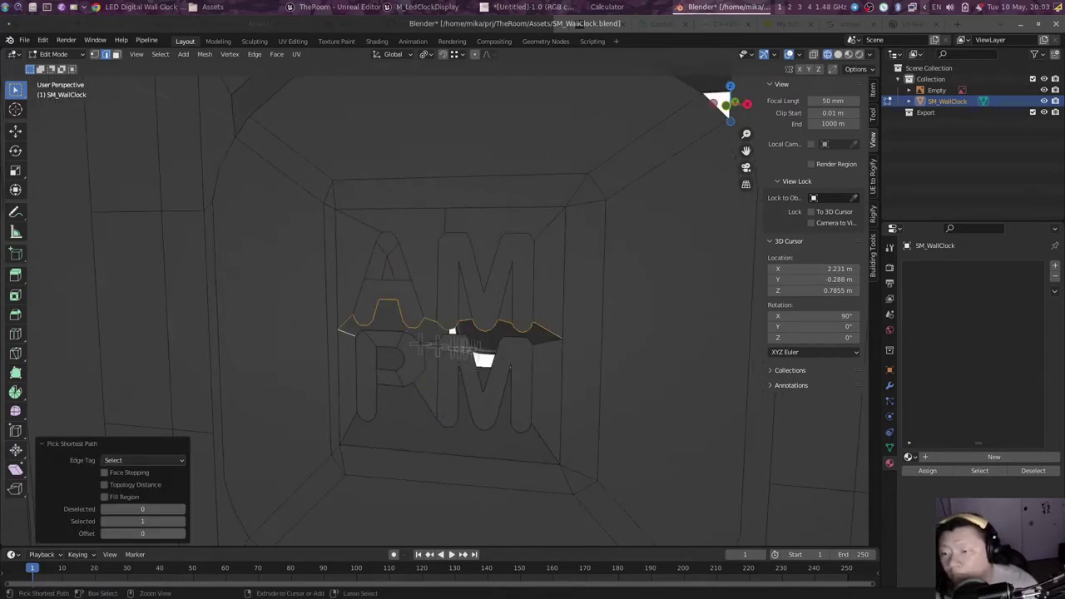
Step: Add the element near the P and the top edge path to the recess selection
{"action": "middle_click_drag", "start_coordinate": [462, 374], "coordinate": [516, 327]}
{"action": "scroll", "coordinate": [354, 325], "scroll_direction": "down", "scroll_amount": 3}
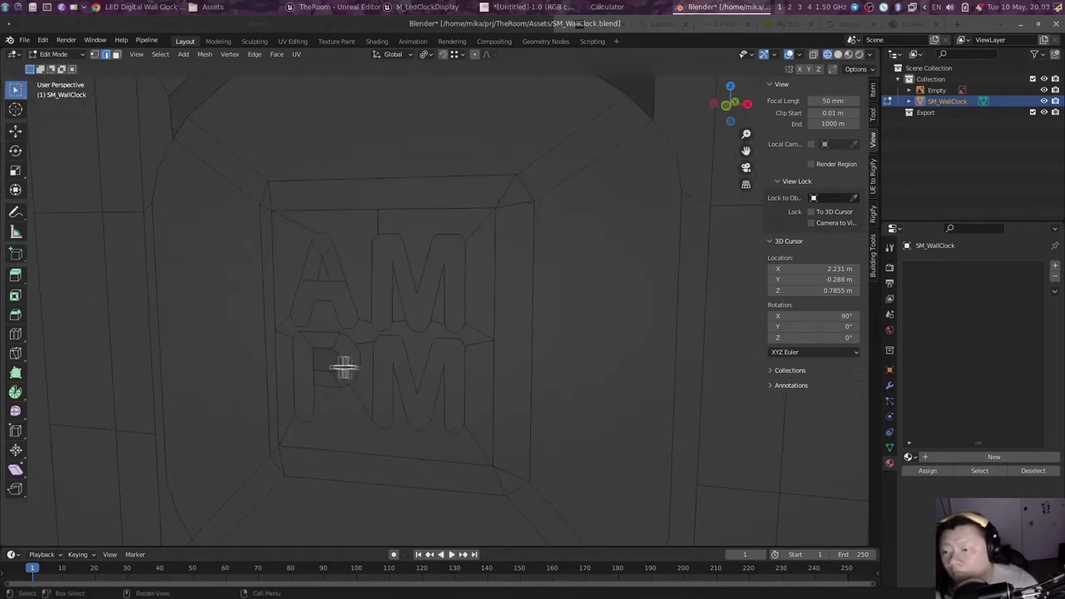
{"action": "left_click", "coordinate": [341, 363]}
{"action": "mouse_move", "coordinate": [418, 357]}
{"action": "middle_mouse_down"}
{"action": "mouse_move", "coordinate": [381, 357]}
{"action": "mouse_move", "coordinate": [339, 313]}
{"action": "mouse_move", "coordinate": [257, 301]}
{"action": "middle_mouse_up"}
{"action": "scroll", "coordinate": [340, 312], "scroll_direction": "up", "scroll_amount": 5}
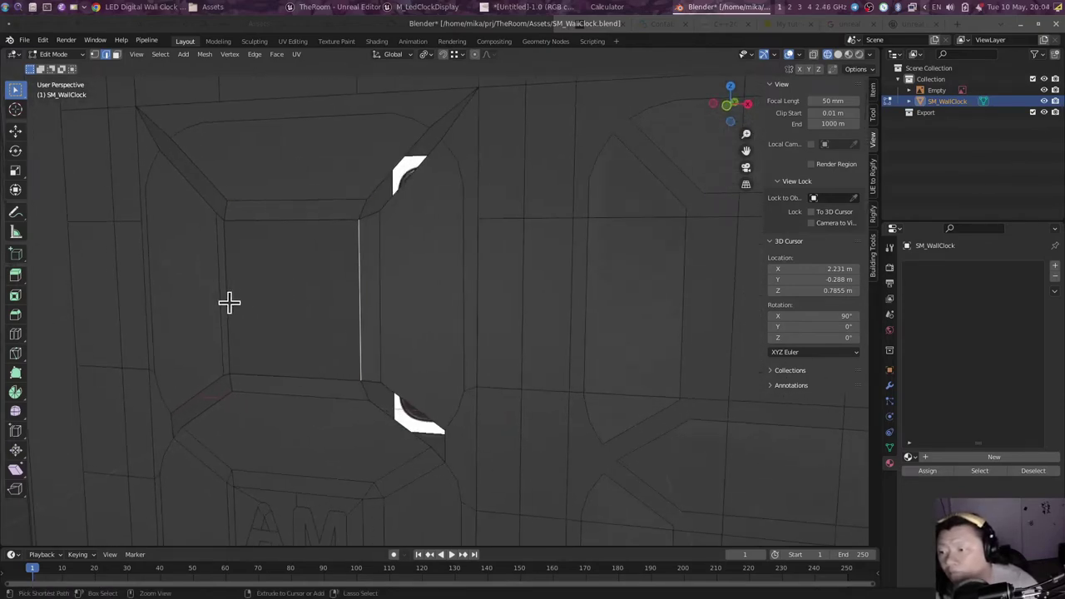
{"action": "left_click", "coordinate": [230, 302], "text": "ctrl"}
{"action": "middle_click_drag", "start_coordinate": [286, 377], "coordinate": [345, 352]}
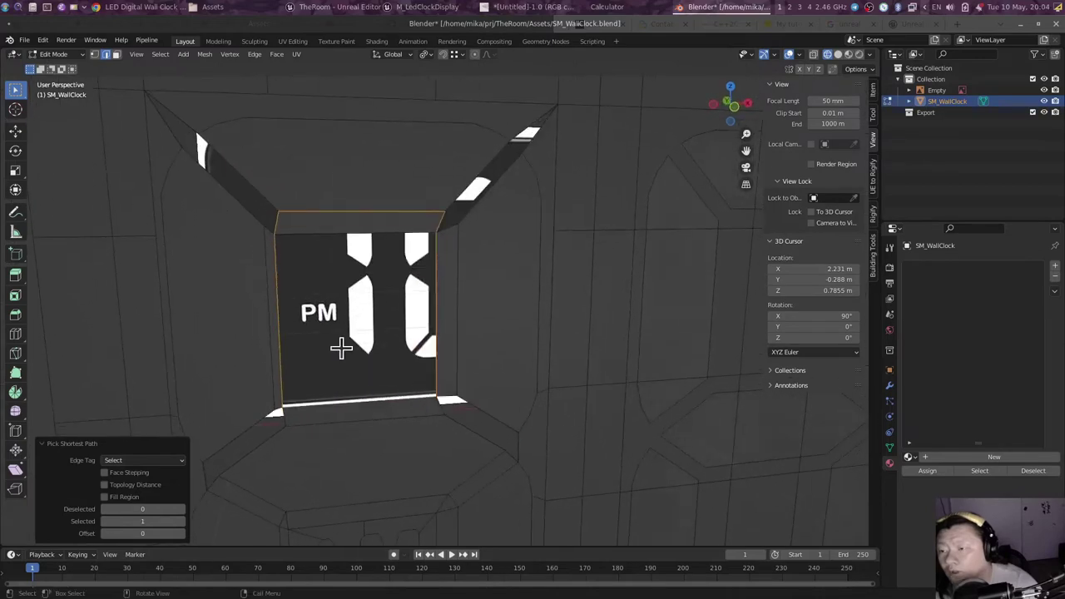
Step: Delete the face covering the recess and zoom out to view the whole clock face
{"action": "key", "text": "3"}
{"action": "left_click", "coordinate": [427, 237]}
{"action": "key", "text": "Delete"}
{"action": "middle_click_drag", "start_coordinate": [397, 259], "coordinate": [488, 358]}
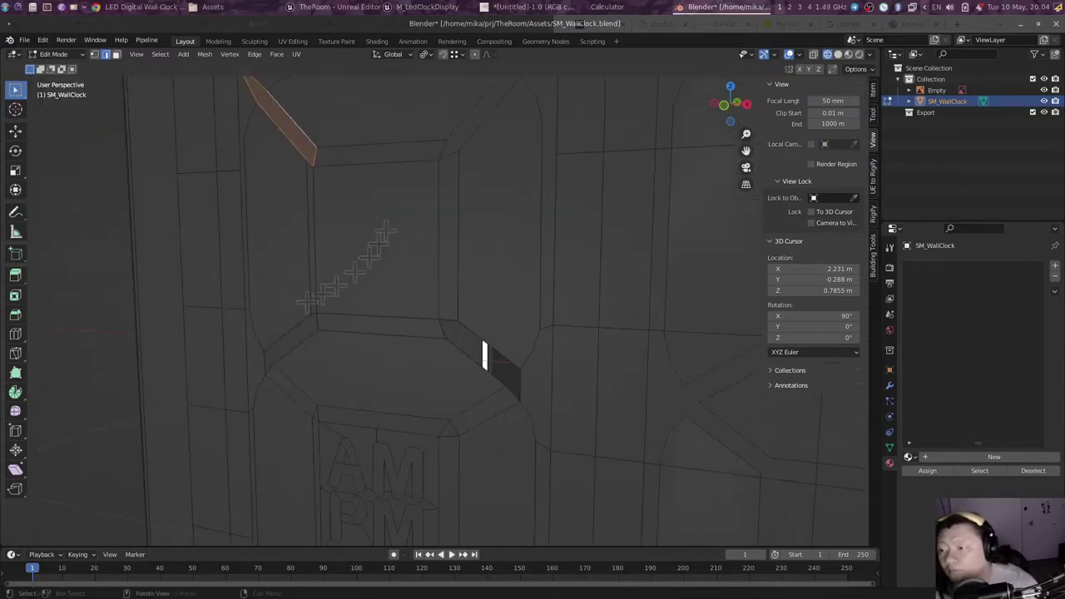
{"action": "scroll", "coordinate": [425, 328], "scroll_direction": "down", "scroll_amount": 5}
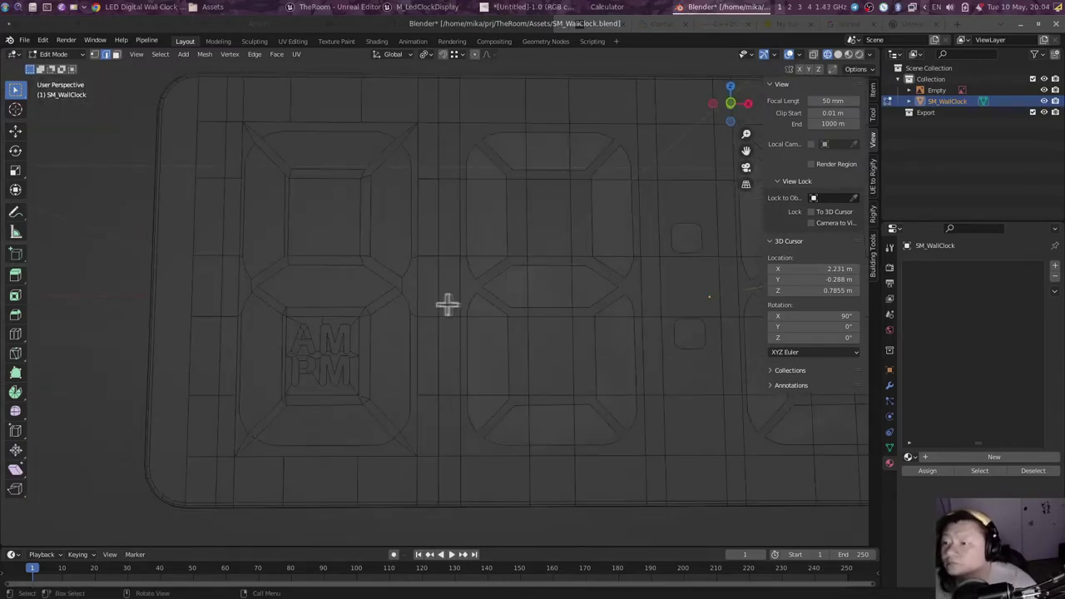
Step: Select the three messy faces around the middle digit and delete them along with leftover geometry
{"action": "mouse_move", "coordinate": [447, 304]}
{"action": "middle_mouse_down"}
{"action": "mouse_move", "coordinate": [364, 333]}
{"action": "mouse_move", "coordinate": [350, 327]}
{"action": "middle_mouse_up"}
{"action": "left_click", "coordinate": [335, 291], "text": "shift"}
{"action": "left_click", "coordinate": [441, 208], "text": "shift"}
{"action": "left_click", "coordinate": [391, 366], "text": "shift"}
{"action": "key", "text": "Delete"}
{"action": "left_click", "coordinate": [404, 309]}
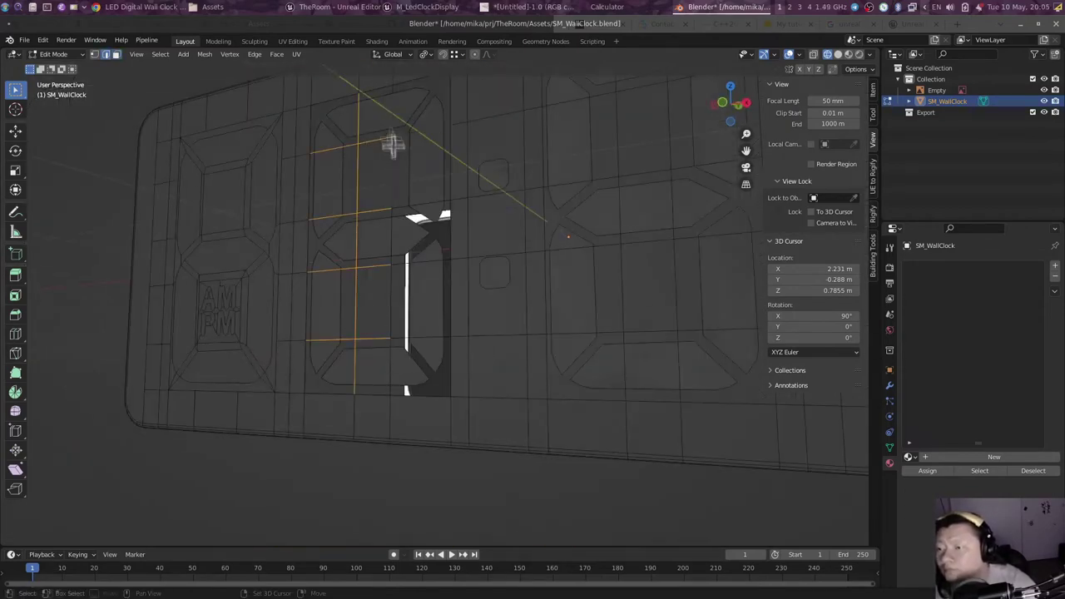
{"action": "key", "text": "Delete"}
{"action": "left_click", "coordinate": [404, 323]}
Step: Select the edges around the hole and the face below it, and delete only edges and faces
{"action": "scroll", "coordinate": [266, 322], "scroll_direction": "up", "scroll_amount": 5}
{"action": "mouse_move", "coordinate": [266, 322]}
{"action": "middle_mouse_down"}
{"action": "mouse_move", "coordinate": [435, 340]}
{"action": "mouse_move", "coordinate": [325, 228]}
{"action": "mouse_move", "coordinate": [369, 361]}
{"action": "middle_mouse_up"}
{"action": "left_click", "coordinate": [434, 340], "text": "ctrl"}
{"action": "left_click", "coordinate": [325, 228]}
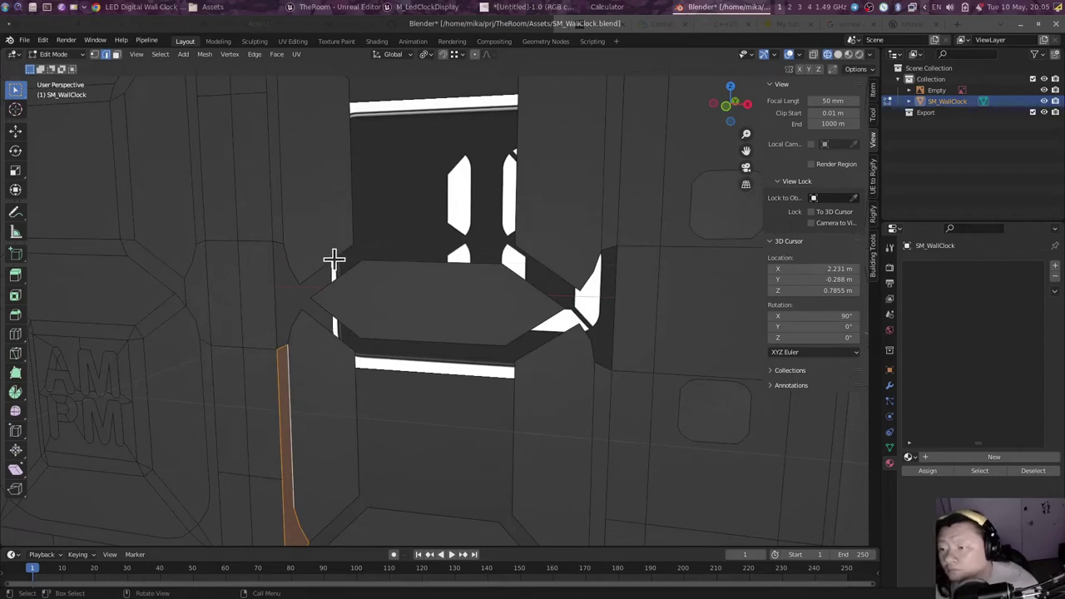
{"action": "mouse_move", "coordinate": [542, 267]}
{"action": "middle_mouse_down"}
{"action": "mouse_move", "coordinate": [438, 280]}
{"action": "mouse_move", "coordinate": [404, 166]}
{"action": "mouse_move", "coordinate": [433, 432]}
{"action": "mouse_move", "coordinate": [399, 343]}
{"action": "mouse_move", "coordinate": [124, 309]}
{"action": "mouse_move", "coordinate": [238, 332]}
{"action": "mouse_move", "coordinate": [290, 297]}
{"action": "mouse_move", "coordinate": [325, 381]}
{"action": "mouse_move", "coordinate": [380, 278]}
{"action": "mouse_move", "coordinate": [347, 383]}
{"action": "mouse_move", "coordinate": [388, 316]}
{"action": "mouse_move", "coordinate": [352, 357]}
{"action": "middle_mouse_up"}
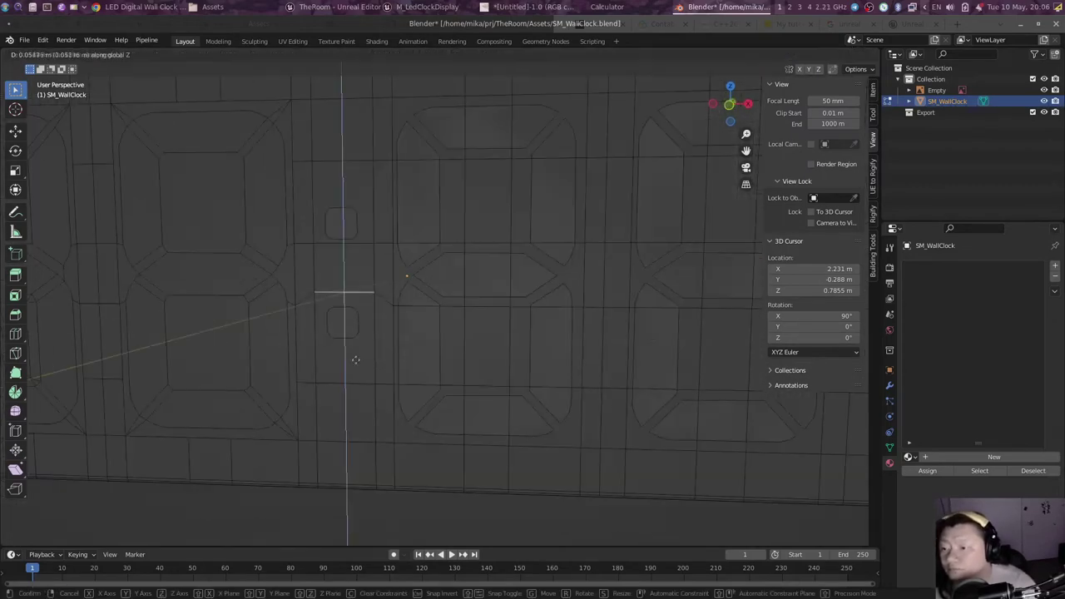
{"action": "left_click", "coordinate": [379, 366]}
{"action": "key", "text": "x"}
{"action": "left_click", "coordinate": [421, 193]}
Step: Select the tall column of faces beside the recess, frame it, and delete it
{"action": "middle_click_drag", "start_coordinate": [420, 194], "coordinate": [605, 126]}
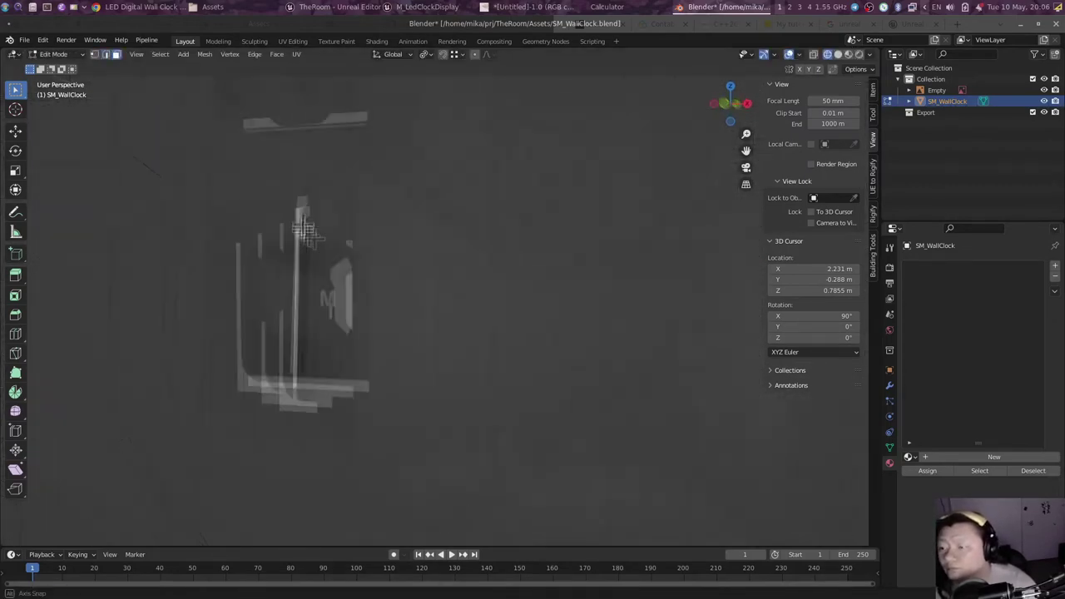
{"action": "mouse_move", "coordinate": [353, 329]}
{"action": "middle_mouse_down"}
{"action": "mouse_move", "coordinate": [405, 281]}
{"action": "mouse_move", "coordinate": [250, 166]}
{"action": "mouse_move", "coordinate": [409, 266]}
{"action": "mouse_move", "coordinate": [433, 399]}
{"action": "mouse_move", "coordinate": [321, 438]}
{"action": "mouse_move", "coordinate": [256, 345]}
{"action": "middle_mouse_up"}
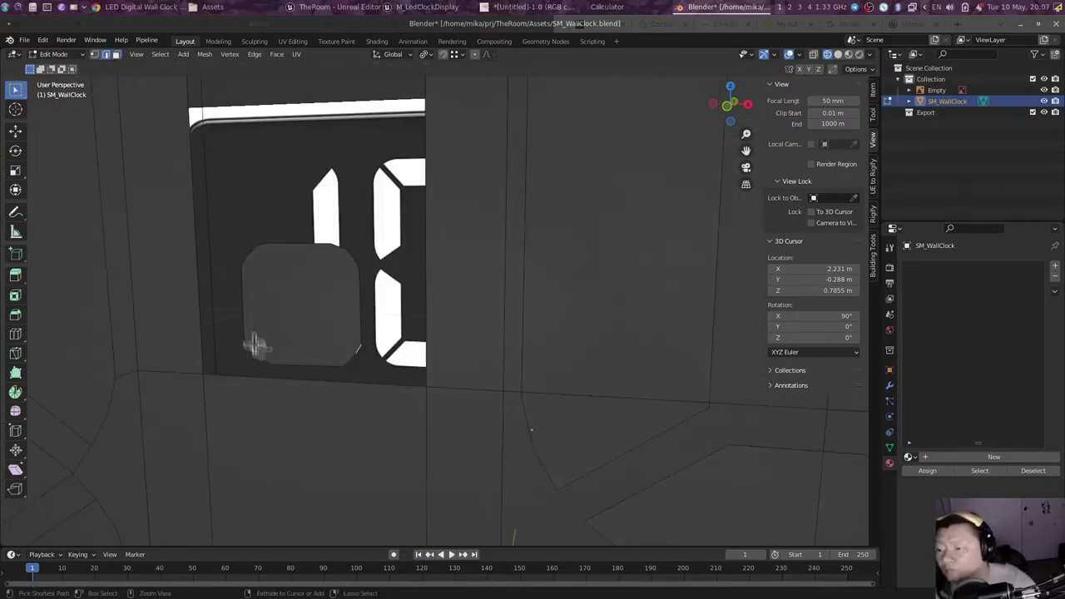
{"action": "mouse_move", "coordinate": [244, 264]}
{"action": "middle_mouse_down"}
{"action": "mouse_move", "coordinate": [321, 225]}
{"action": "mouse_move", "coordinate": [228, 357]}
{"action": "mouse_move", "coordinate": [329, 347]}
{"action": "middle_mouse_up"}
{"action": "mouse_move", "coordinate": [452, 346]}
{"action": "middle_mouse_down"}
{"action": "mouse_move", "coordinate": [336, 283]}
{"action": "mouse_move", "coordinate": [438, 392]}
{"action": "mouse_move", "coordinate": [326, 283]}
{"action": "mouse_move", "coordinate": [368, 383]}
{"action": "middle_mouse_up"}
{"action": "left_click", "coordinate": [341, 354]}
{"action": "left_click", "coordinate": [357, 218], "text": "ctrl"}
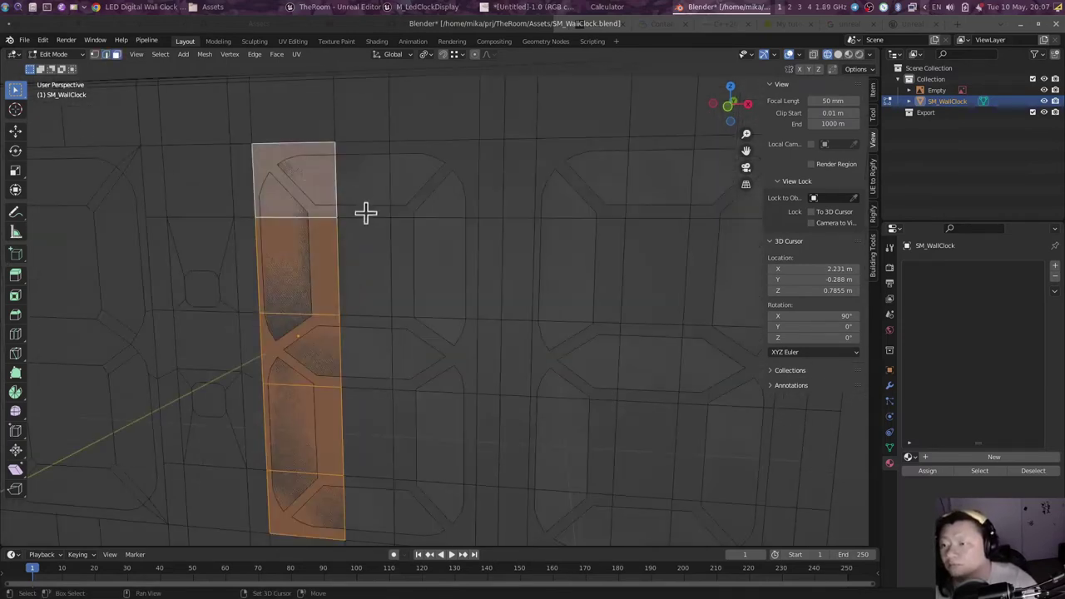
{"action": "left_click", "coordinate": [399, 491], "text": "ctrl"}
{"action": "key", "text": "KP_Decimal"}
{"action": "mouse_move", "coordinate": [370, 166]}
{"action": "middle_mouse_down"}
{"action": "mouse_move", "coordinate": [357, 361]}
{"action": "mouse_move", "coordinate": [540, 299]}
{"action": "mouse_move", "coordinate": [395, 316]}
{"action": "mouse_move", "coordinate": [547, 324]}
{"action": "mouse_move", "coordinate": [380, 352]}
{"action": "mouse_move", "coordinate": [363, 377]}
{"action": "mouse_move", "coordinate": [401, 397]}
{"action": "mouse_move", "coordinate": [369, 295]}
{"action": "mouse_move", "coordinate": [205, 311]}
{"action": "mouse_move", "coordinate": [364, 392]}
{"action": "mouse_move", "coordinate": [312, 404]}
{"action": "middle_mouse_up"}
{"action": "key", "text": "x"}
{"action": "left_click", "coordinate": [364, 286]}
Step: Fill the hole's boundary loop with a single new face, then select the recess edge loop
{"action": "left_click", "coordinate": [312, 404], "text": "alt"}
{"action": "key", "text": "f"}
{"action": "mouse_move", "coordinate": [345, 308]}
{"action": "middle_mouse_down"}
{"action": "mouse_move", "coordinate": [325, 345]}
{"action": "mouse_move", "coordinate": [369, 357]}
{"action": "mouse_move", "coordinate": [537, 329]}
{"action": "mouse_move", "coordinate": [414, 223]}
{"action": "middle_mouse_up"}
{"action": "left_click", "coordinate": [413, 223], "text": "alt"}
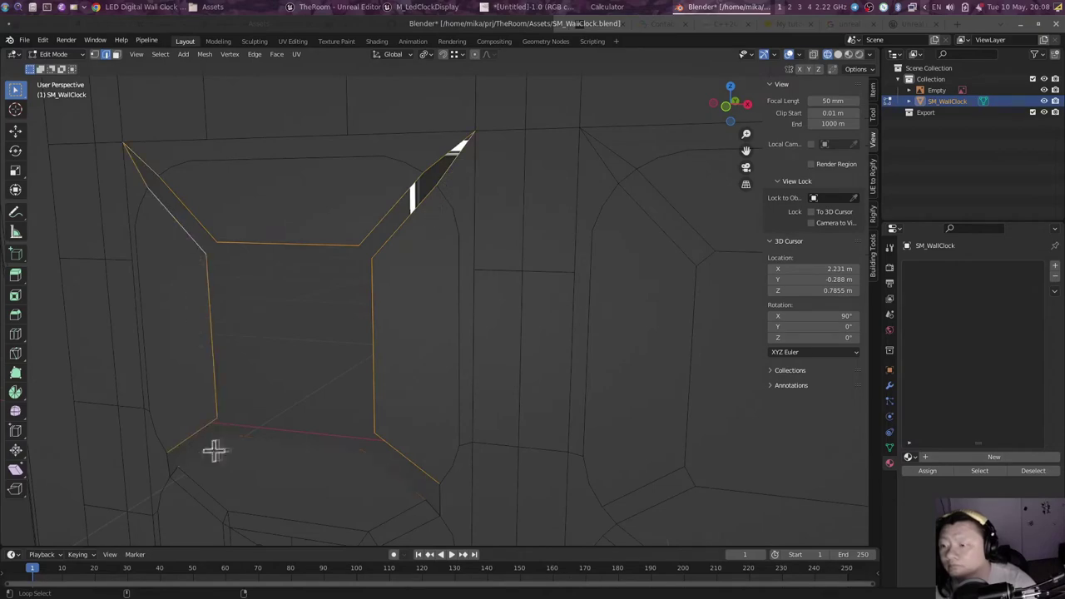
Step: Select the edge path along the bottom, right and left sides of the digit frame
{"action": "mouse_move", "coordinate": [214, 450]}
{"action": "middle_mouse_down"}
{"action": "mouse_move", "coordinate": [419, 309]}
{"action": "mouse_move", "coordinate": [317, 358]}
{"action": "mouse_move", "coordinate": [521, 336]}
{"action": "mouse_move", "coordinate": [280, 266]}
{"action": "mouse_move", "coordinate": [375, 354]}
{"action": "mouse_move", "coordinate": [329, 345]}
{"action": "mouse_move", "coordinate": [424, 326]}
{"action": "mouse_move", "coordinate": [400, 347]}
{"action": "mouse_move", "coordinate": [290, 355]}
{"action": "mouse_move", "coordinate": [486, 377]}
{"action": "mouse_move", "coordinate": [409, 372]}
{"action": "mouse_move", "coordinate": [408, 307]}
{"action": "mouse_move", "coordinate": [402, 338]}
{"action": "middle_mouse_up"}
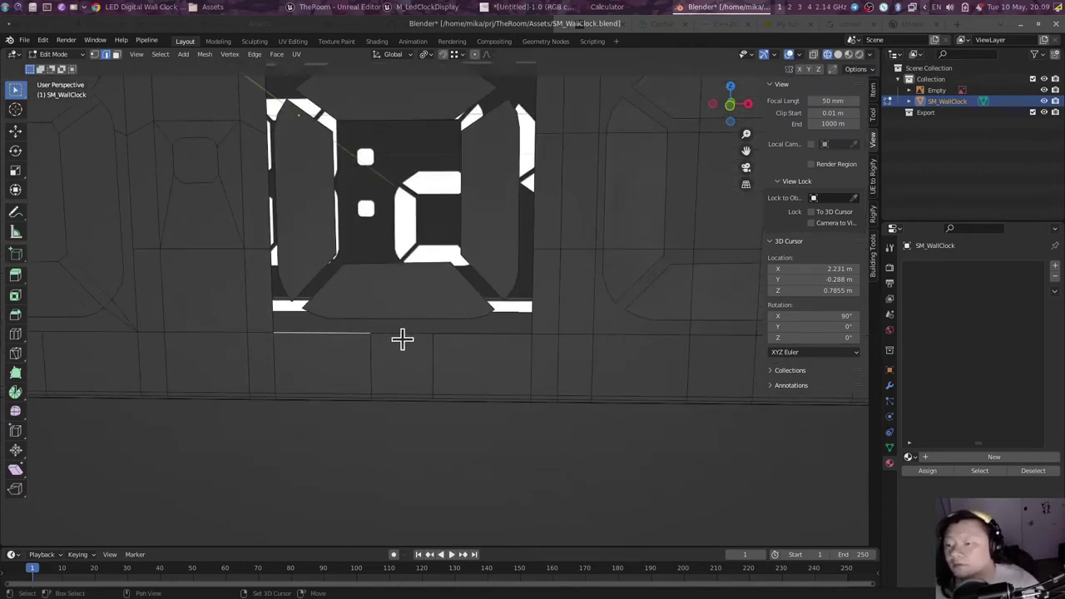
{"action": "left_click", "coordinate": [495, 313], "text": "shift"}
{"action": "left_click", "coordinate": [482, 310]}
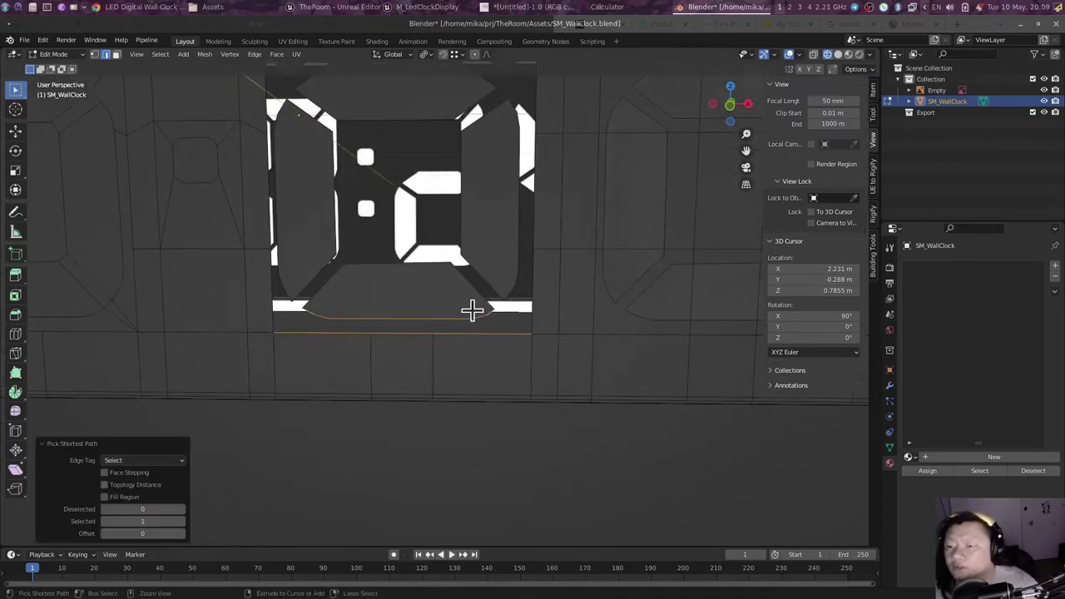
{"action": "middle_click_drag", "start_coordinate": [474, 309], "coordinate": [322, 363]}
{"action": "left_click", "coordinate": [310, 229]}
{"action": "middle_click_drag", "start_coordinate": [352, 208], "coordinate": [332, 202]}
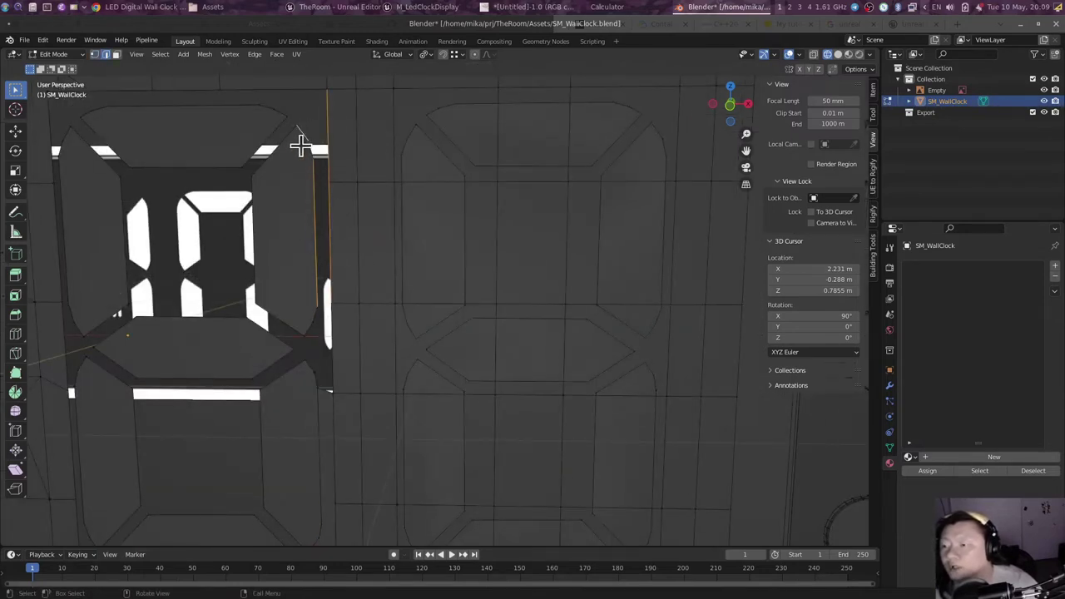
{"action": "left_click", "coordinate": [301, 146], "text": "ctrl"}
{"action": "left_click", "coordinate": [349, 164]}
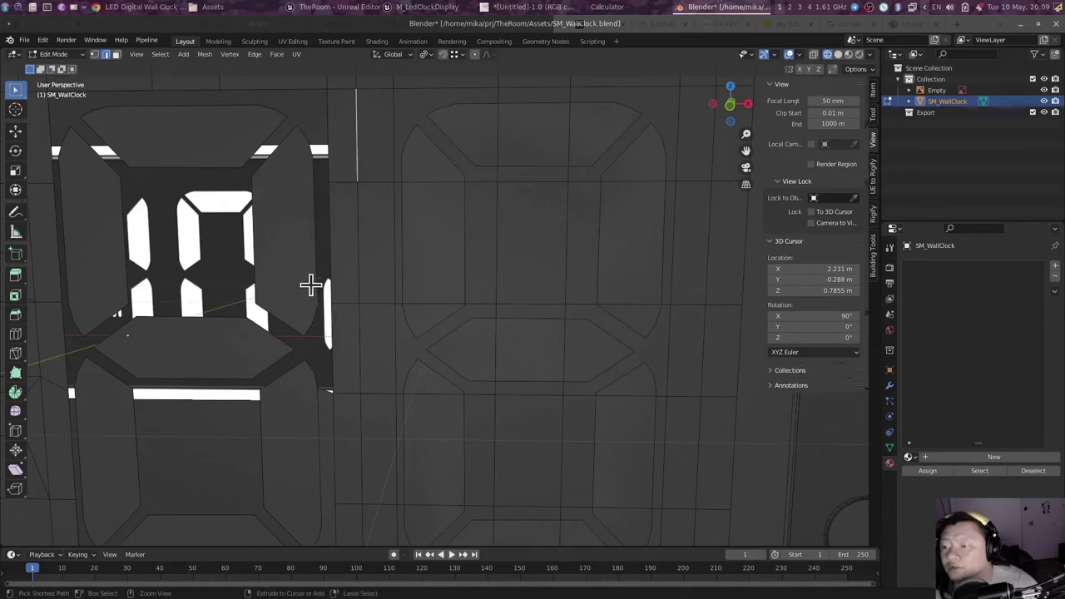
{"action": "left_click", "coordinate": [310, 285], "text": "ctrl"}
Step: Add the digit's top and left edges, select the linked faces, and hide them
{"action": "middle_click_drag", "start_coordinate": [357, 178], "coordinate": [238, 231]}
{"action": "left_click", "coordinate": [462, 231], "text": "ctrl"}
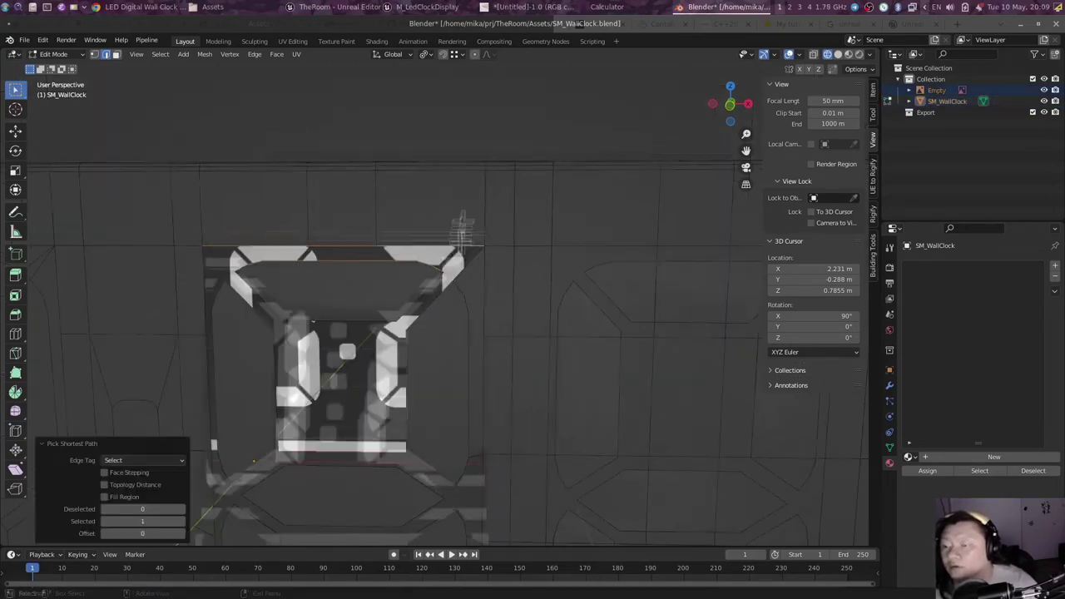
{"action": "mouse_move", "coordinate": [461, 231]}
{"action": "middle_mouse_down"}
{"action": "mouse_move", "coordinate": [428, 280]}
{"action": "mouse_move", "coordinate": [308, 316]}
{"action": "middle_mouse_up"}
{"action": "left_click", "coordinate": [310, 278], "text": "ctrl"}
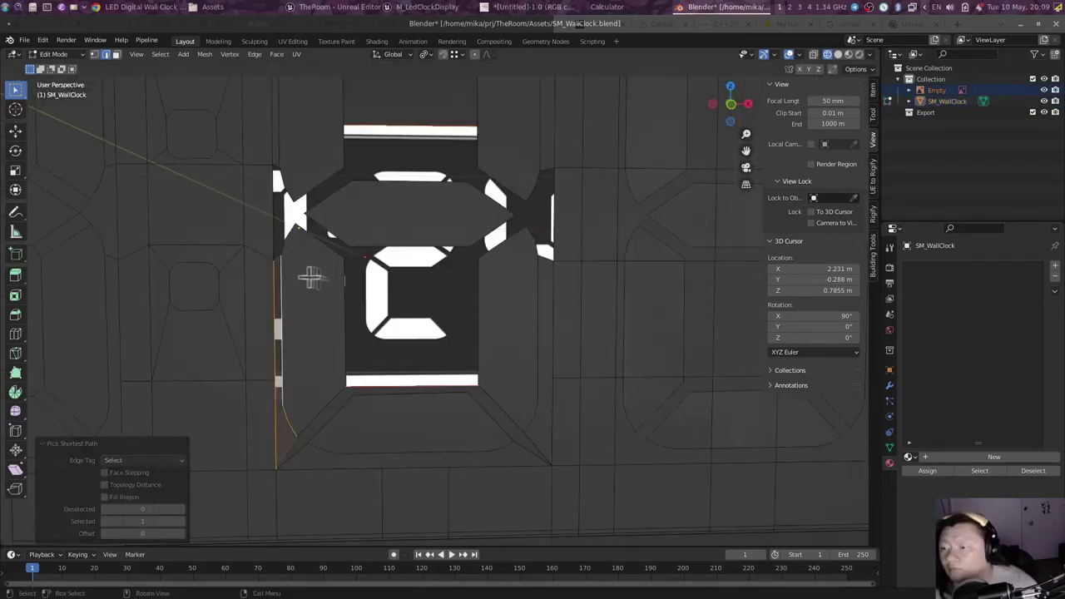
{"action": "middle_click_drag", "start_coordinate": [310, 277], "coordinate": [293, 316]}
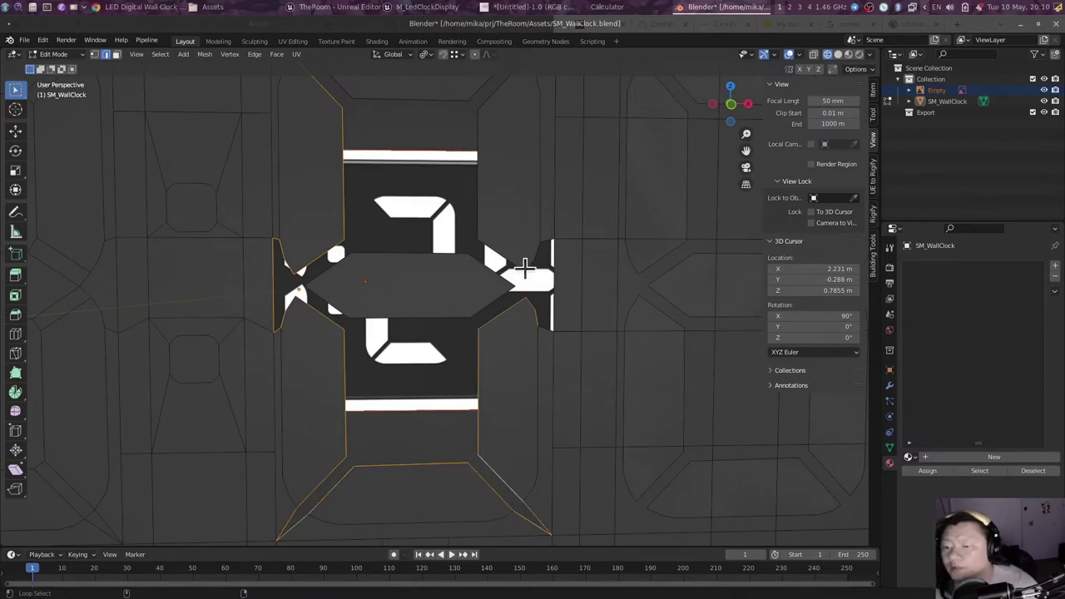
{"action": "middle_click_drag", "start_coordinate": [496, 191], "coordinate": [305, 162]}
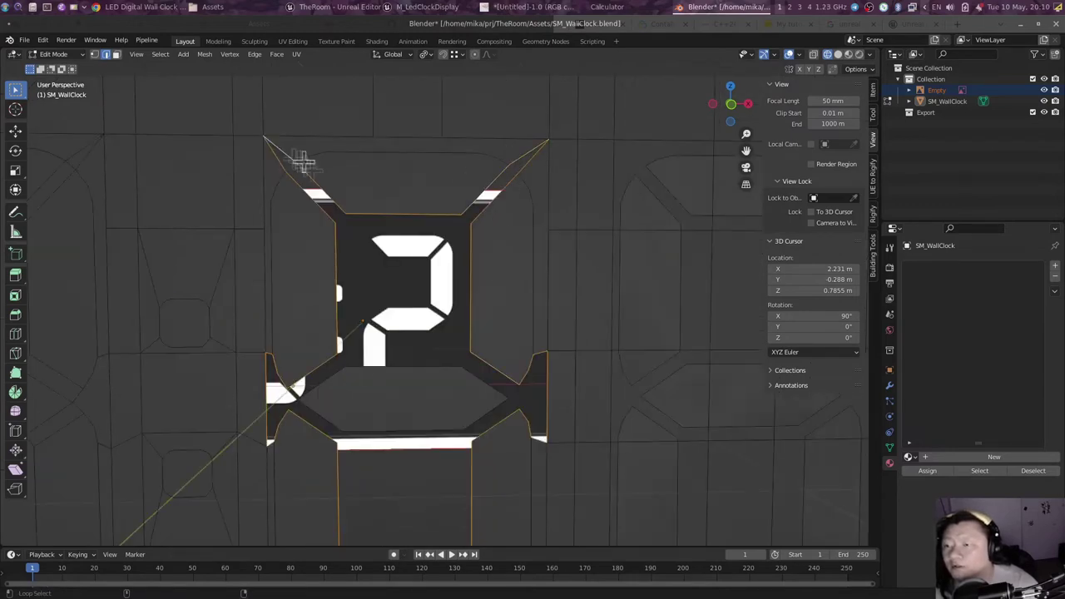
{"action": "key", "text": "l"}
{"action": "middle_click_drag", "start_coordinate": [399, 325], "coordinate": [444, 264]}
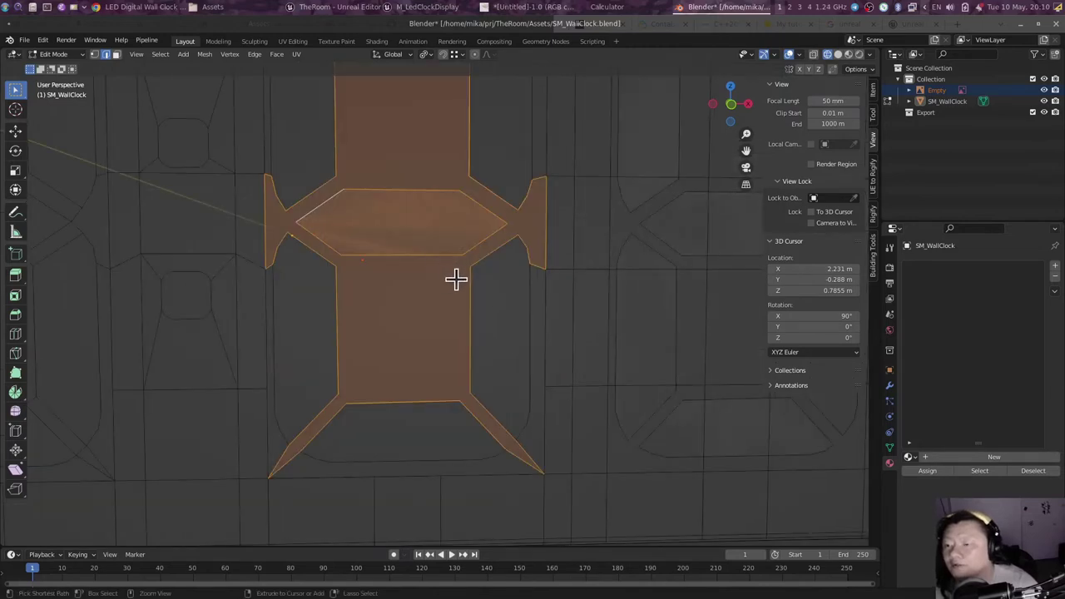
{"action": "key", "text": "h"}
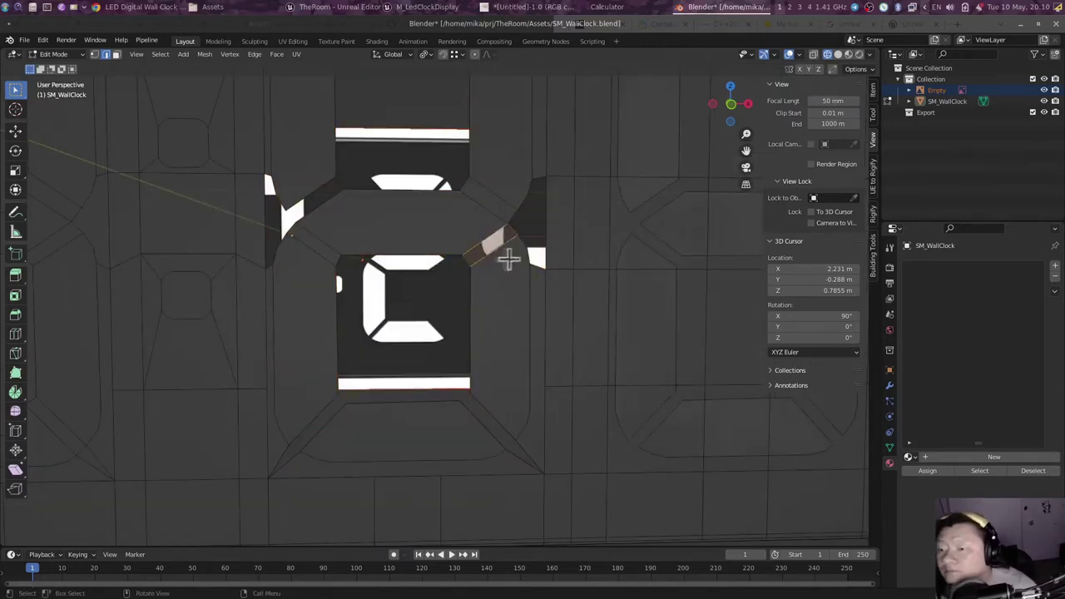
Step: Select and hide the linked face regions over the next digits to reveal their LED segments
{"action": "mouse_move", "coordinate": [509, 259]}
{"action": "middle_mouse_down"}
{"action": "mouse_move", "coordinate": [506, 155]}
{"action": "mouse_move", "coordinate": [344, 239]}
{"action": "middle_mouse_up"}
{"action": "middle_click_drag", "start_coordinate": [408, 279], "coordinate": [475, 304]}
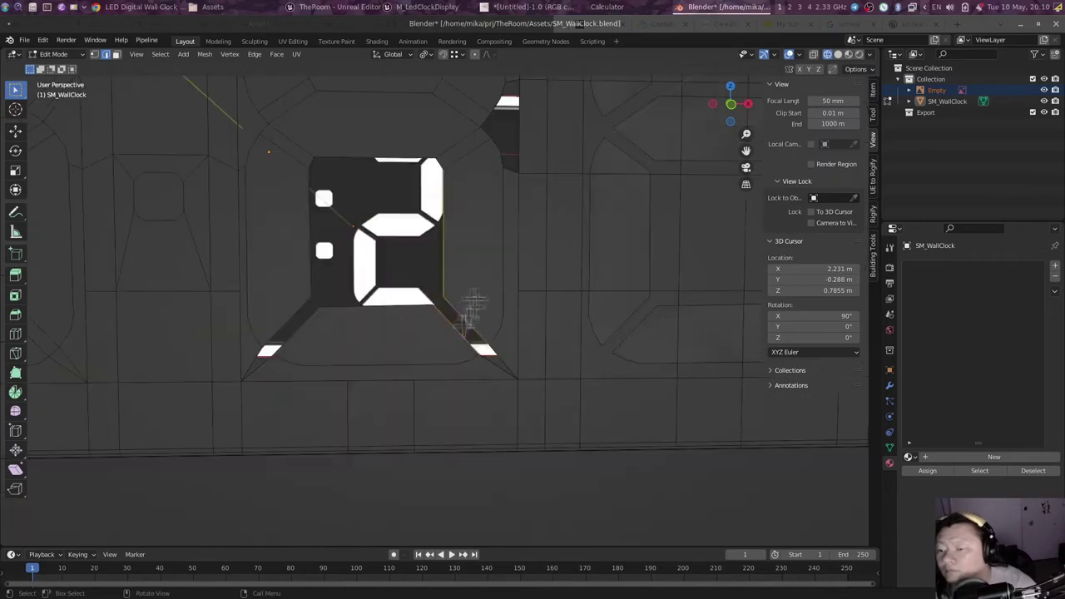
{"action": "key", "text": "l"}
{"action": "key", "text": "h"}
{"action": "mouse_move", "coordinate": [487, 202]}
{"action": "middle_mouse_down"}
{"action": "mouse_move", "coordinate": [433, 291]}
{"action": "mouse_move", "coordinate": [414, 233]}
{"action": "mouse_move", "coordinate": [435, 233]}
{"action": "mouse_move", "coordinate": [475, 275]}
{"action": "mouse_move", "coordinate": [481, 326]}
{"action": "mouse_move", "coordinate": [575, 283]}
{"action": "mouse_move", "coordinate": [538, 339]}
{"action": "mouse_move", "coordinate": [444, 357]}
{"action": "middle_mouse_up"}
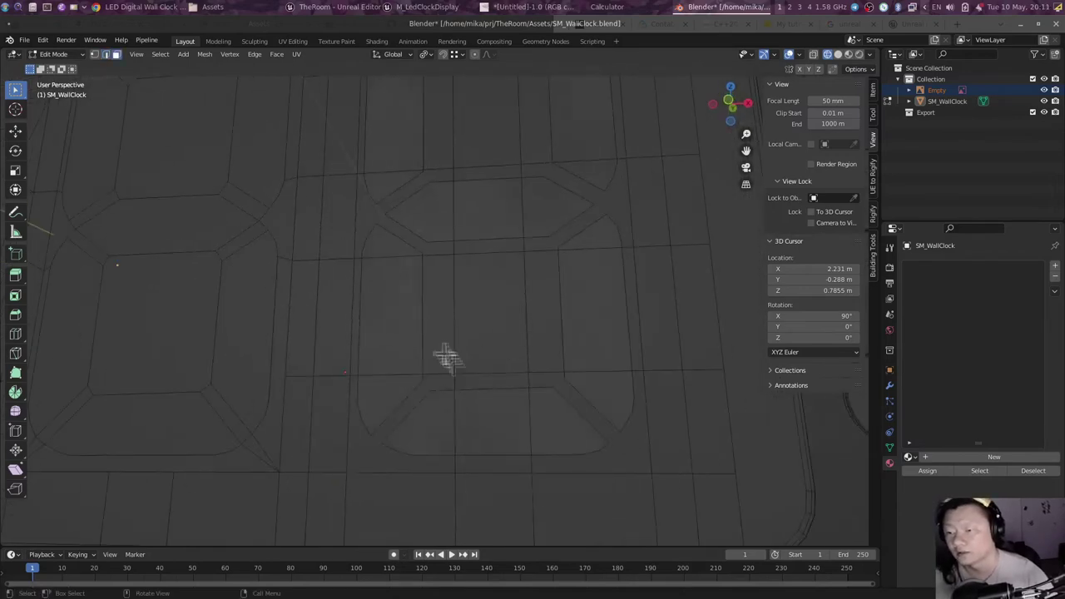
{"action": "key", "text": "l"}
{"action": "middle_click_drag", "start_coordinate": [435, 250], "coordinate": [511, 357]}
{"action": "key", "text": "h"}
Step: Select the frame edge path and the large triangular face at the leftover gap, then inspect the whole mesh
{"action": "left_click", "coordinate": [332, 361], "text": "ctrl"}
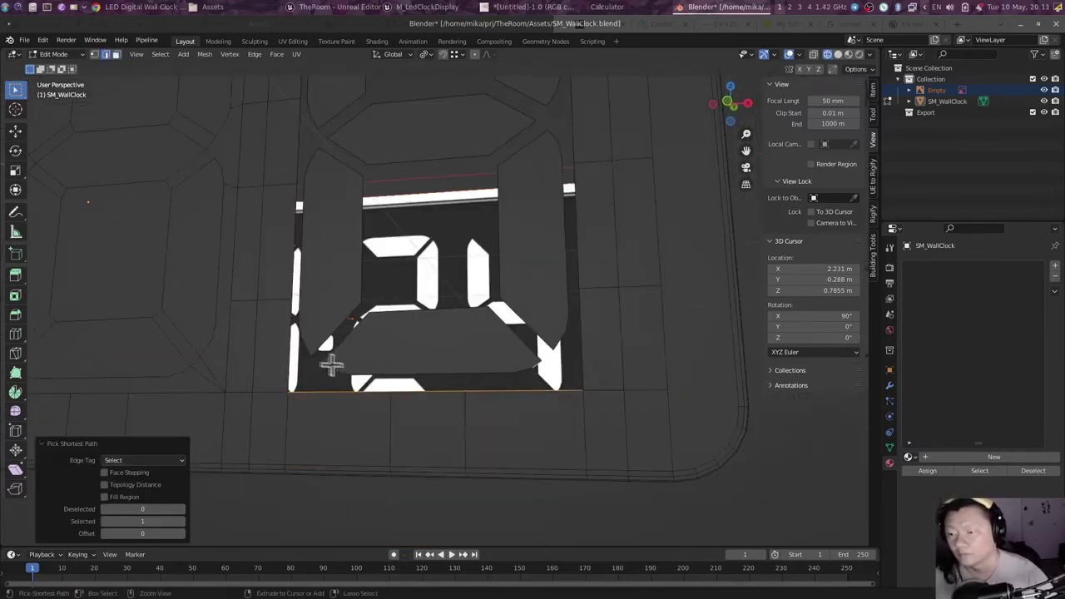
{"action": "left_click", "coordinate": [556, 312], "text": "ctrl"}
{"action": "mouse_move", "coordinate": [570, 281]}
{"action": "middle_mouse_down"}
{"action": "mouse_move", "coordinate": [475, 274]}
{"action": "mouse_move", "coordinate": [621, 311]}
{"action": "mouse_move", "coordinate": [471, 231]}
{"action": "mouse_move", "coordinate": [483, 308]}
{"action": "mouse_move", "coordinate": [342, 286]}
{"action": "middle_mouse_up"}
{"action": "left_click", "coordinate": [475, 267], "text": "ctrl"}
{"action": "left_click", "coordinate": [342, 285]}
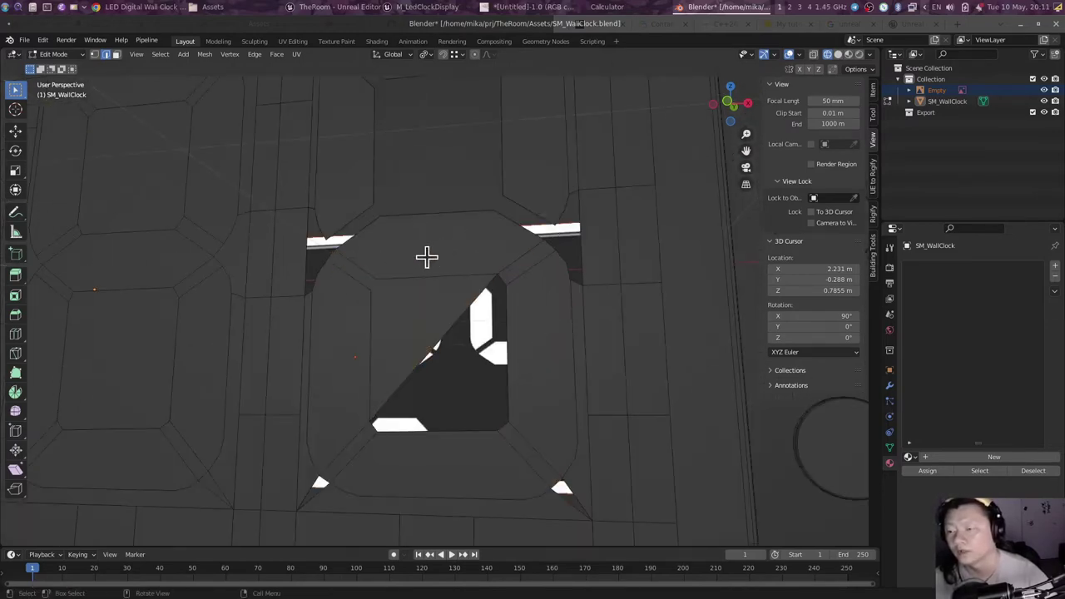
{"action": "middle_click_drag", "start_coordinate": [426, 254], "coordinate": [512, 214]}
{"action": "middle_click_drag", "start_coordinate": [385, 263], "coordinate": [354, 321]}
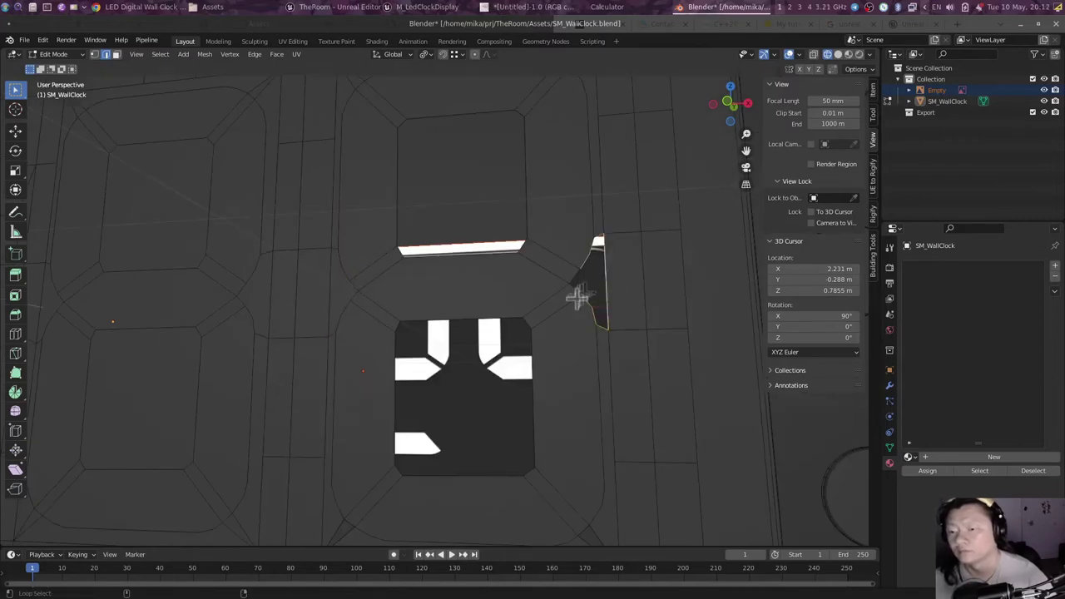
{"action": "mouse_move", "coordinate": [640, 299]}
{"action": "middle_mouse_down"}
{"action": "mouse_move", "coordinate": [305, 381]}
{"action": "mouse_move", "coordinate": [468, 428]}
{"action": "middle_mouse_up"}
Step: Create a new material named MI_DisplayBack for SM_WallClock, then add a second material slot
{"action": "scroll", "coordinate": [682, 339], "scroll_direction": "down", "scroll_amount": 5}
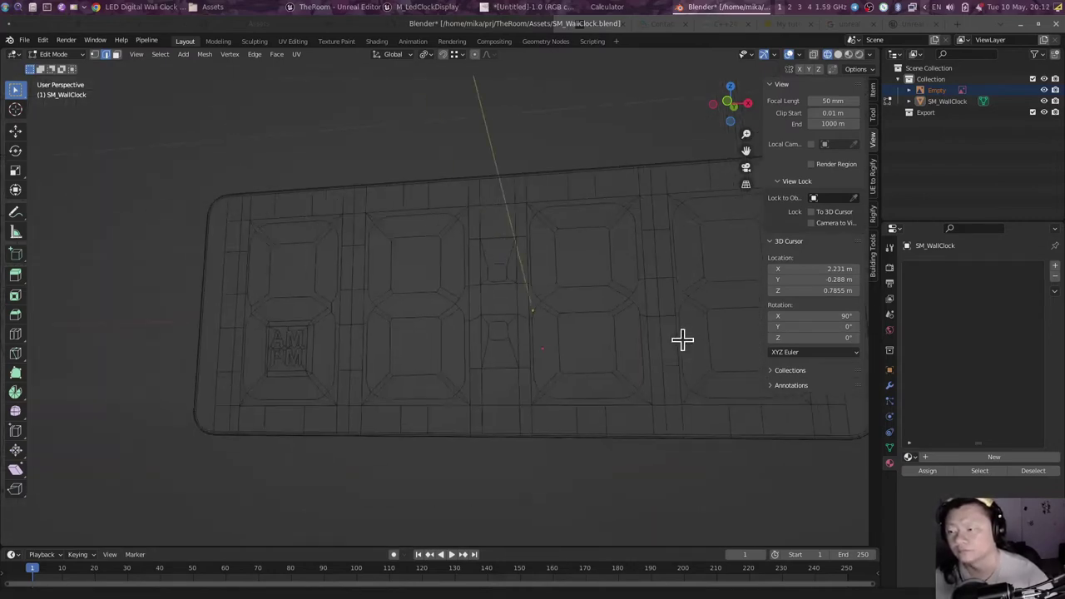
{"action": "mouse_move", "coordinate": [683, 340]}
{"action": "middle_mouse_down"}
{"action": "mouse_move", "coordinate": [582, 355]}
{"action": "mouse_move", "coordinate": [504, 328]}
{"action": "mouse_move", "coordinate": [555, 328]}
{"action": "mouse_move", "coordinate": [550, 371]}
{"action": "mouse_move", "coordinate": [507, 357]}
{"action": "mouse_move", "coordinate": [641, 371]}
{"action": "middle_mouse_up"}
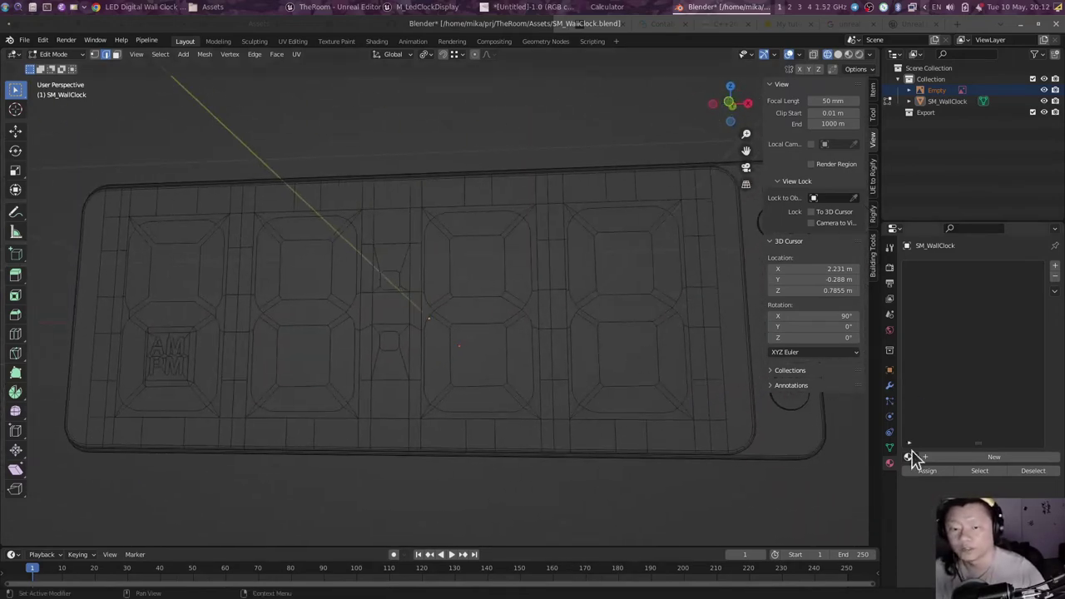
{"action": "left_click", "coordinate": [961, 457]}
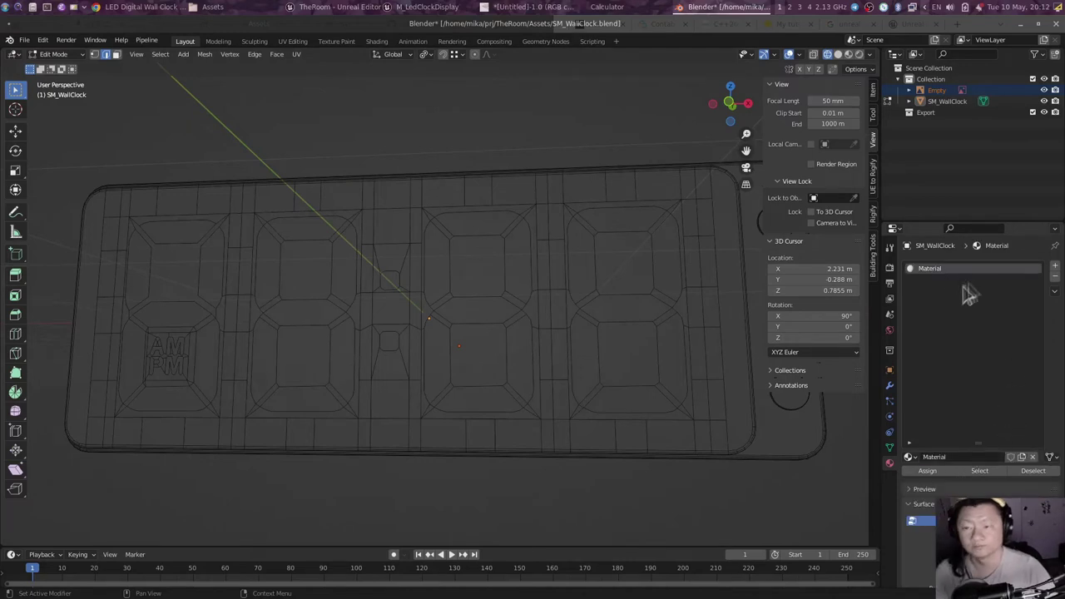
{"action": "key", "text": "F2"}
{"action": "double_click", "coordinate": [935, 456]}
{"action": "type", "text": "MI_DisplayBack"}
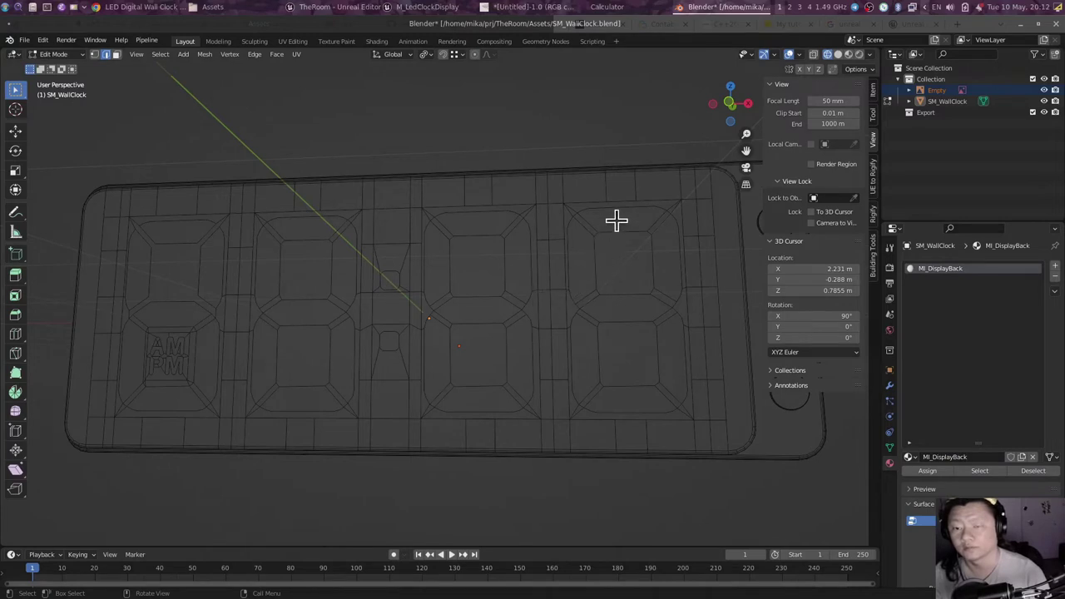
{"action": "left_click", "coordinate": [1055, 271]}
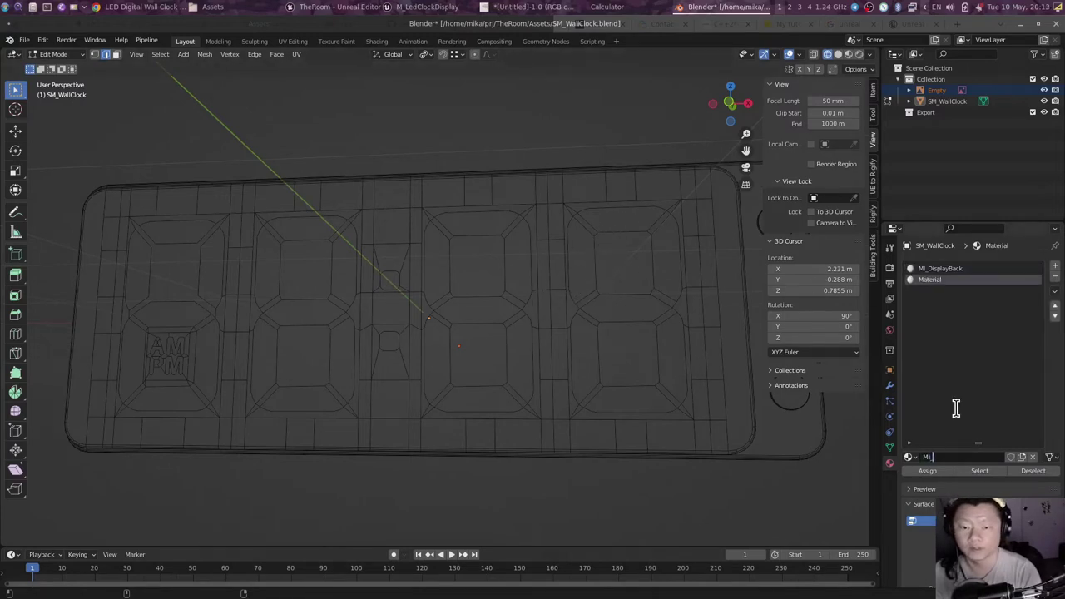
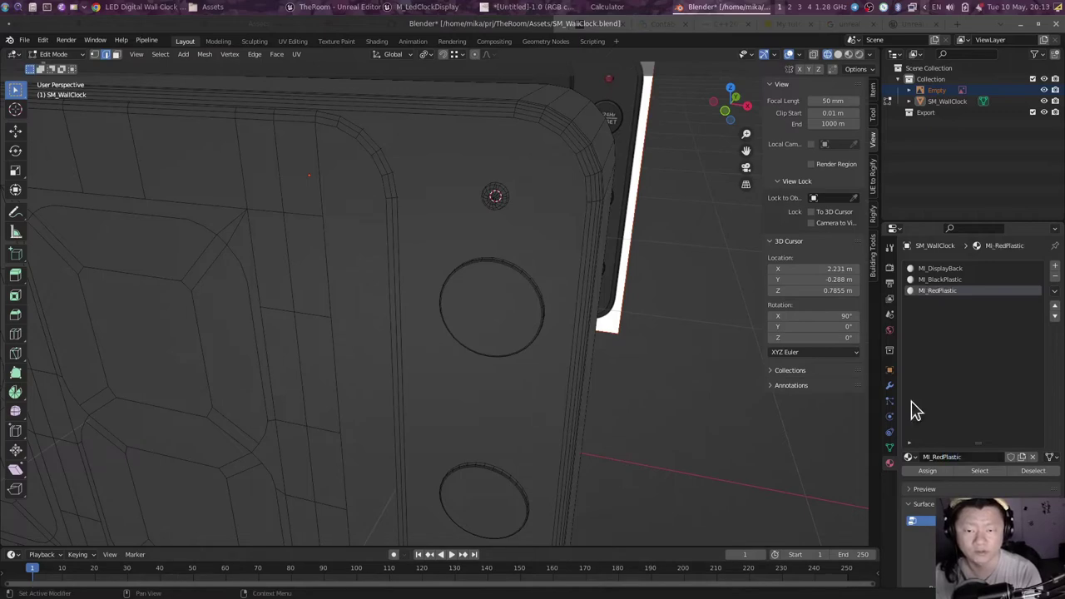
Step: Add a new material slot with a new material named MI_LedDisplay
{"action": "mouse_move", "coordinate": [348, 243]}
{"action": "middle_mouse_down"}
{"action": "mouse_move", "coordinate": [475, 208]}
{"action": "mouse_move", "coordinate": [480, 219]}
{"action": "middle_mouse_up"}
{"action": "scroll", "coordinate": [480, 219], "scroll_direction": "down", "scroll_amount": 5}
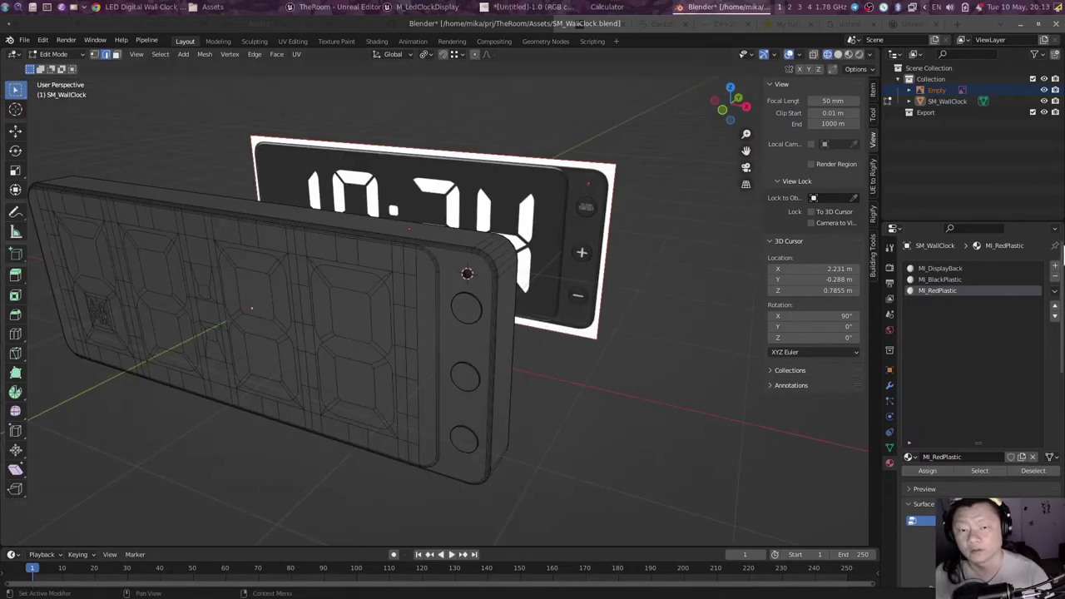
{"action": "left_click", "coordinate": [1055, 266]}
{"action": "left_click", "coordinate": [944, 457]}
{"action": "left_click", "coordinate": [960, 454]}
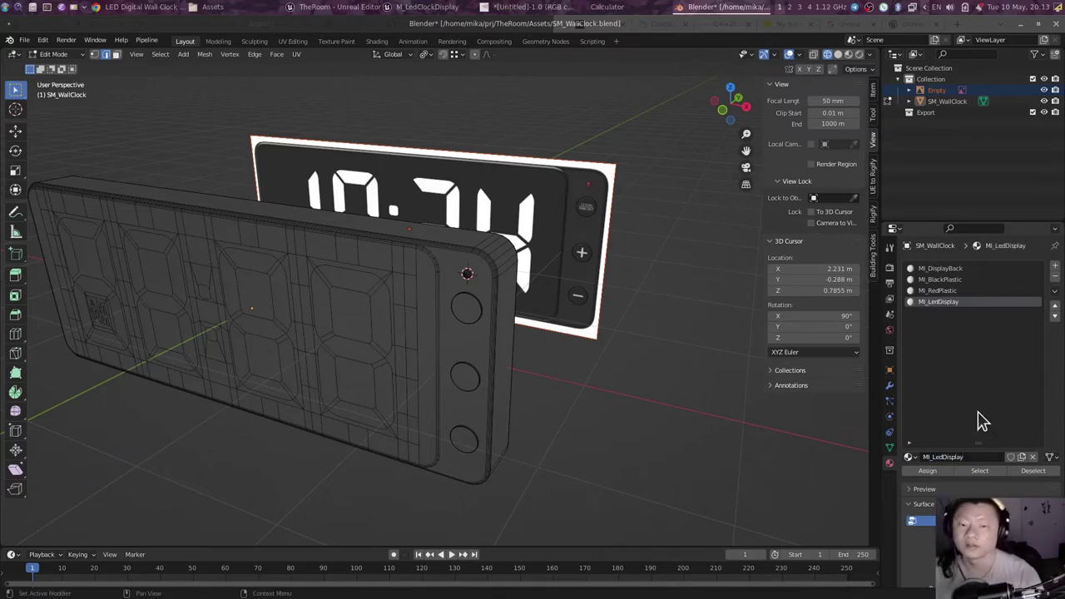
Step: Select the small indicator dot and assign it the MI_RedPlastic material
{"action": "scroll", "coordinate": [552, 288], "scroll_direction": "up", "scroll_amount": 5}
{"action": "middle_click_drag", "start_coordinate": [552, 288], "coordinate": [423, 361]}
{"action": "key", "text": "a"}
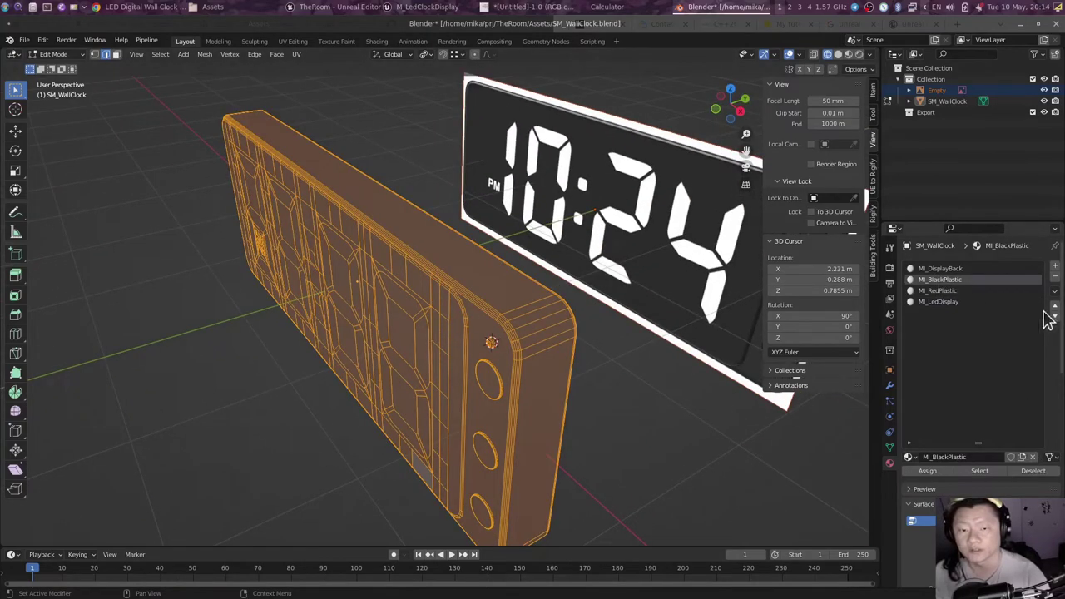
{"action": "middle_click_drag", "start_coordinate": [734, 463], "coordinate": [528, 452]}
{"action": "key", "text": "alt+a"}
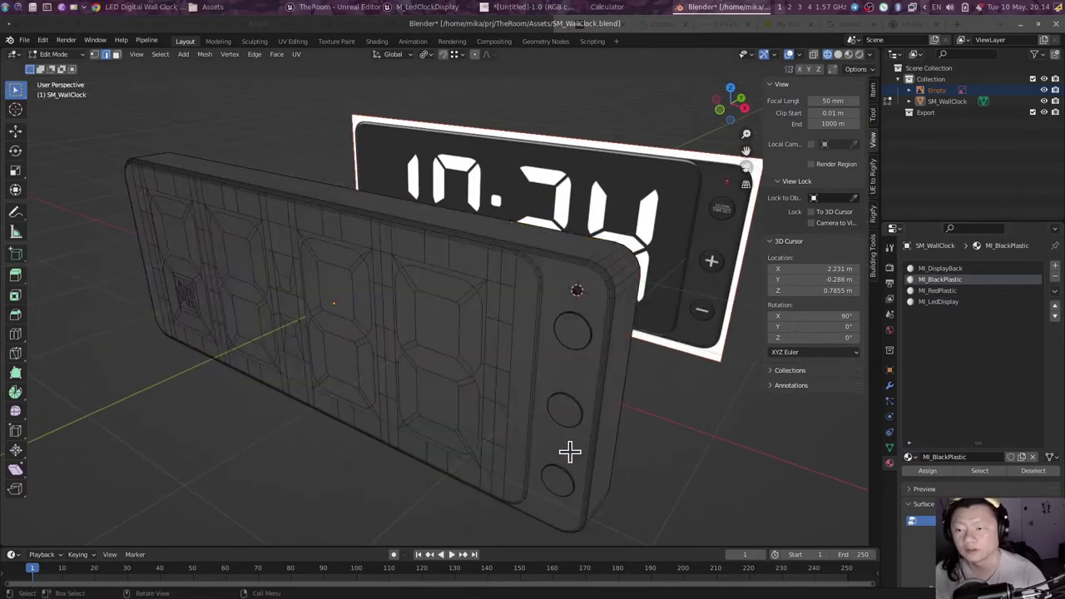
{"action": "scroll", "coordinate": [607, 369], "scroll_direction": "up", "scroll_amount": 3}
{"action": "middle_click_drag", "start_coordinate": [607, 369], "coordinate": [538, 380]}
{"action": "scroll", "coordinate": [513, 260], "scroll_direction": "up", "scroll_amount": 2}
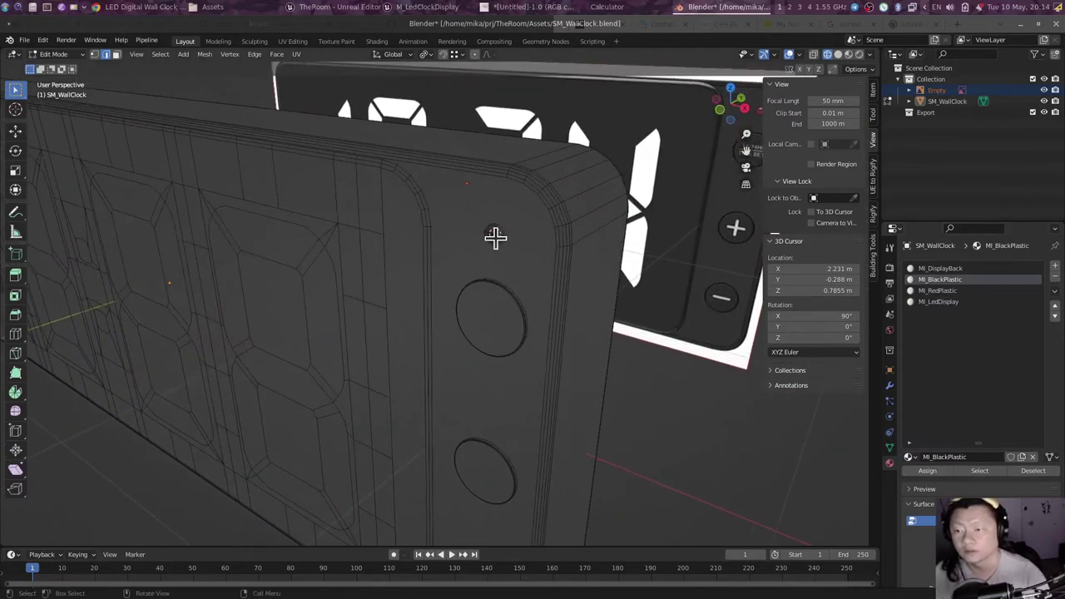
{"action": "key", "text": "l"}
{"action": "left_click", "coordinate": [941, 290]}
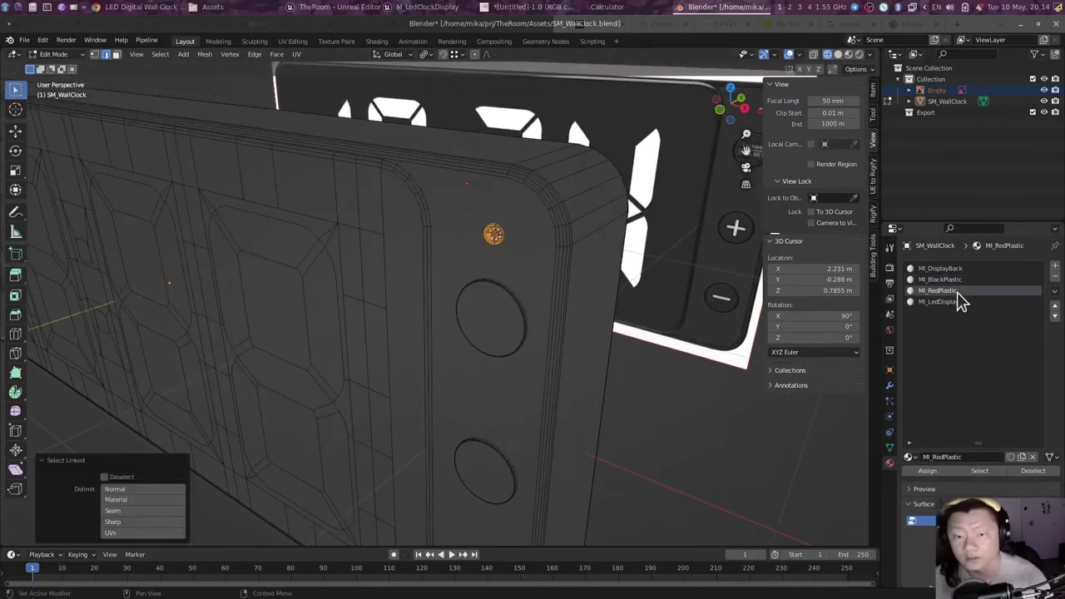
{"action": "left_click", "coordinate": [945, 471]}
Step: Begin adjusting the active material's base colour in its colour picker
{"action": "middle_click_drag", "start_coordinate": [712, 424], "coordinate": [832, 400]}
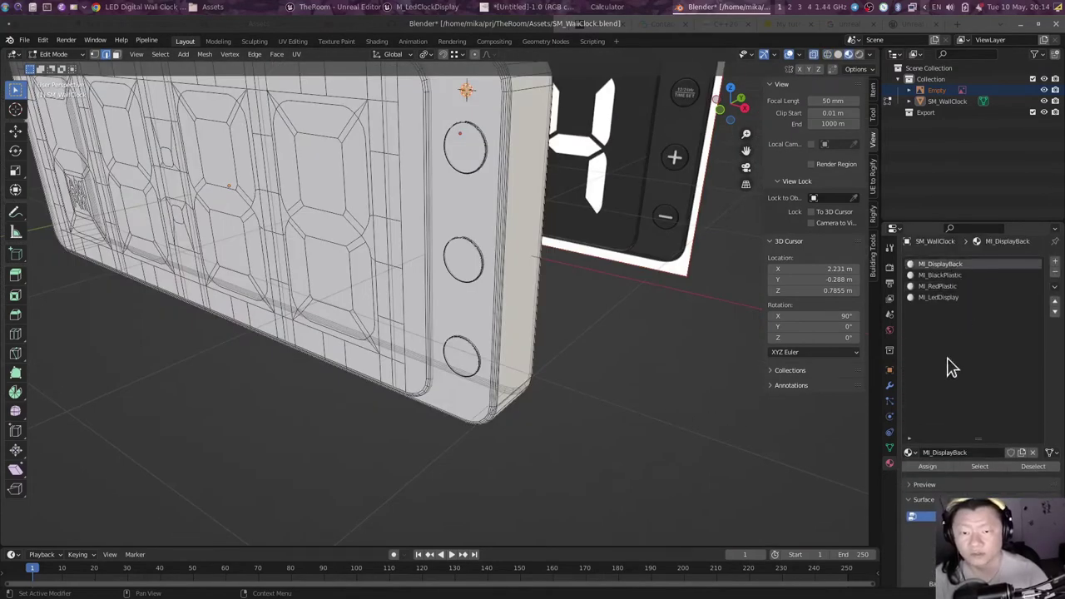
{"action": "scroll", "coordinate": [953, 368], "scroll_direction": "down", "scroll_amount": 4}
{"action": "left_click", "coordinate": [1011, 446]}
{"action": "left_click_drag", "start_coordinate": [1037, 333], "coordinate": [1045, 348]}
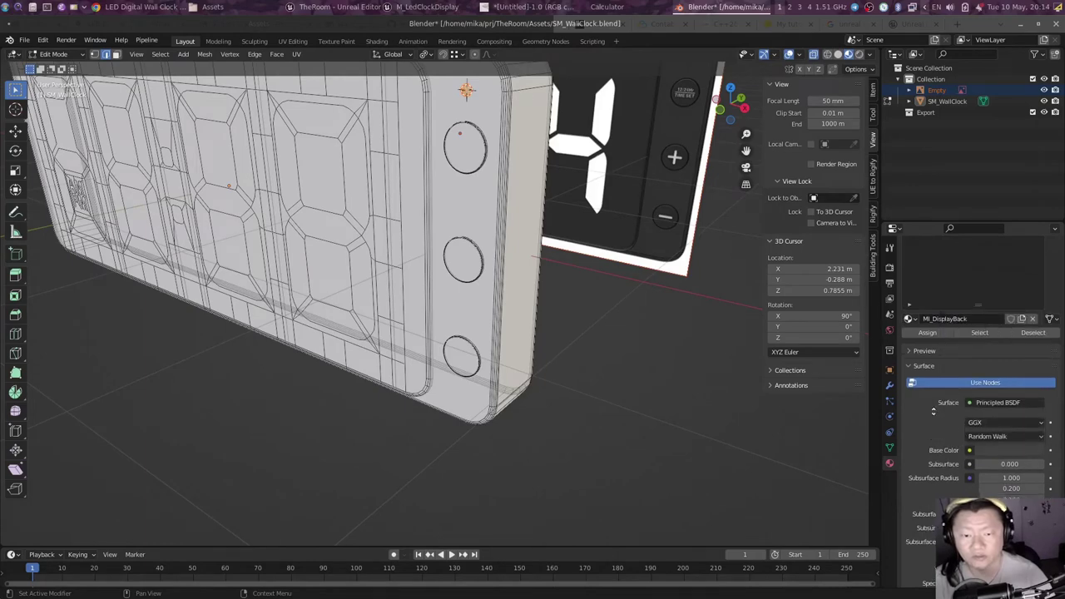
Step: Darken the body plastic's base colour and make MI_RedPlastic red
{"action": "left_click", "coordinate": [1010, 457]}
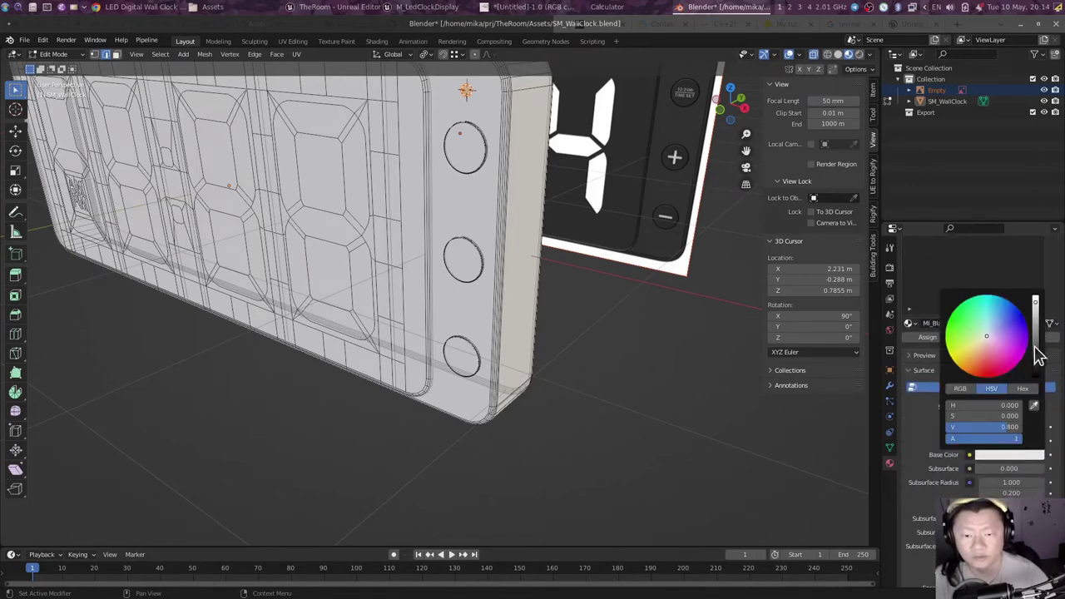
{"action": "left_click_drag", "start_coordinate": [1039, 355], "coordinate": [951, 458]}
{"action": "left_click", "coordinate": [1019, 458]}
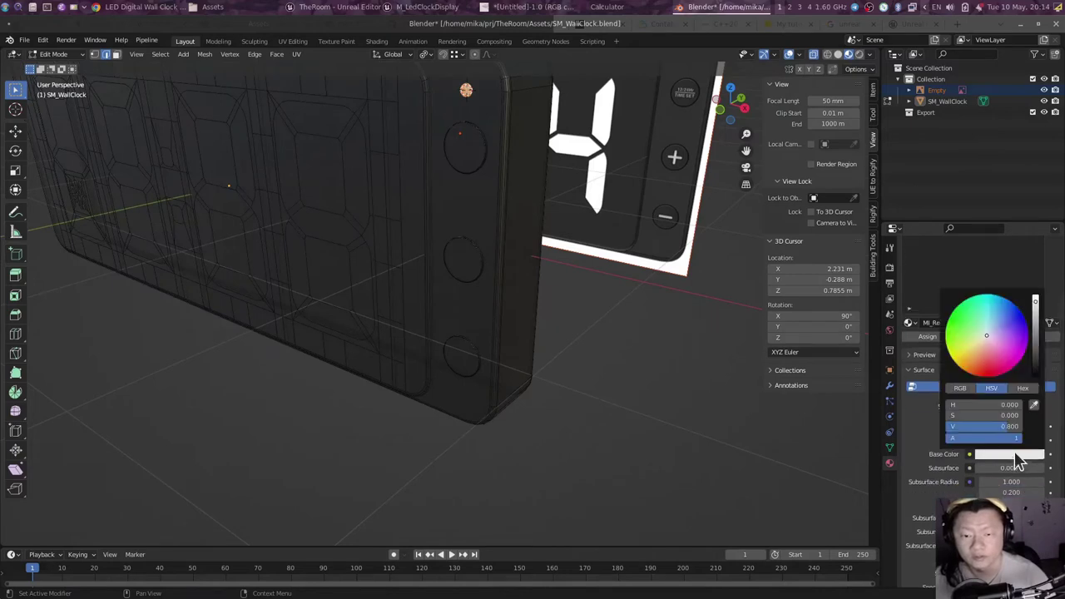
{"action": "left_click", "coordinate": [990, 377]}
Step: Give MI_LedDisplay a dark purple base colour
{"action": "scroll", "coordinate": [991, 374], "scroll_direction": "up", "scroll_amount": 2}
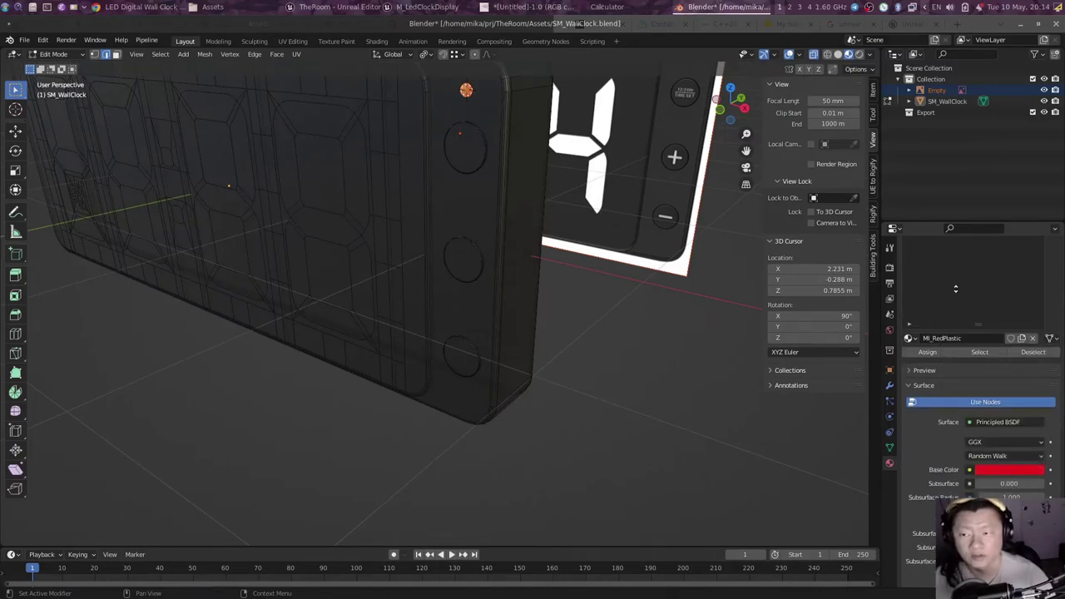
{"action": "left_click", "coordinate": [957, 292]}
{"action": "scroll", "coordinate": [932, 413], "scroll_direction": "down", "scroll_amount": 3}
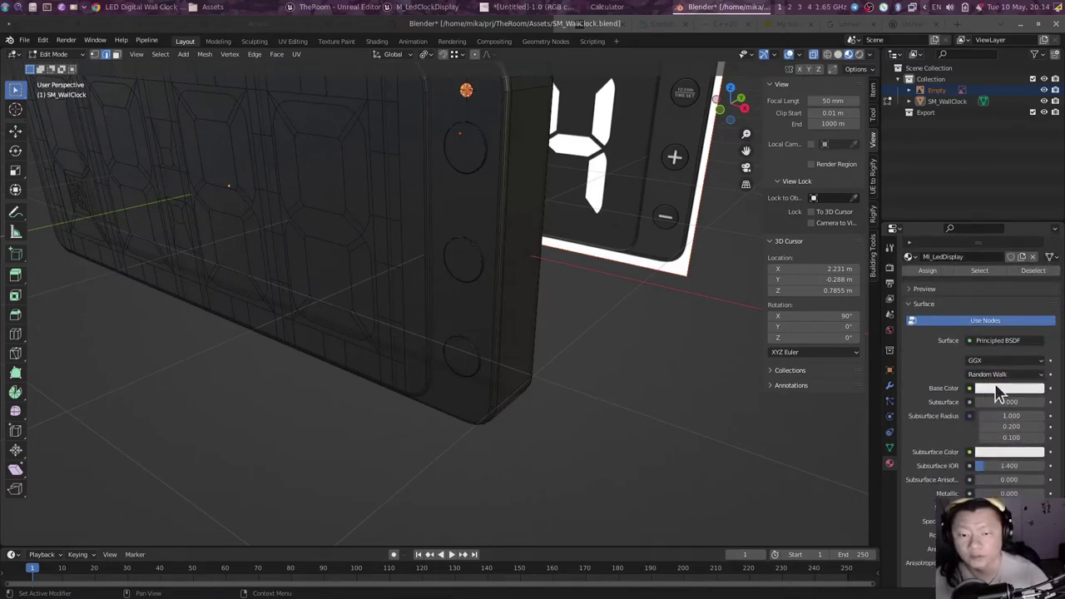
{"action": "left_click", "coordinate": [1011, 388]}
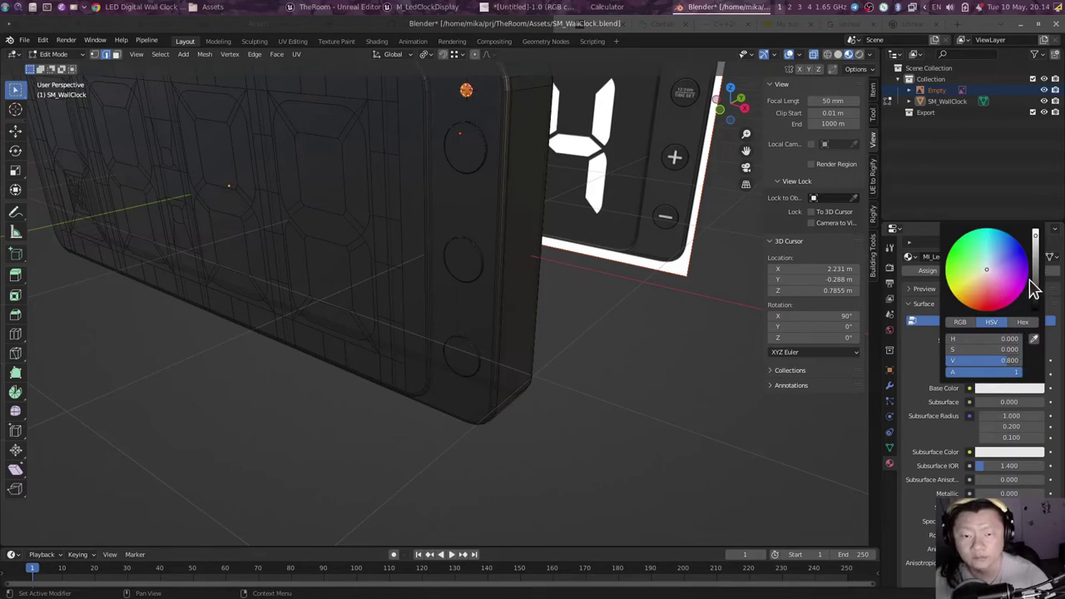
{"action": "left_click", "coordinate": [1035, 285]}
{"action": "left_click", "coordinate": [1007, 266]}
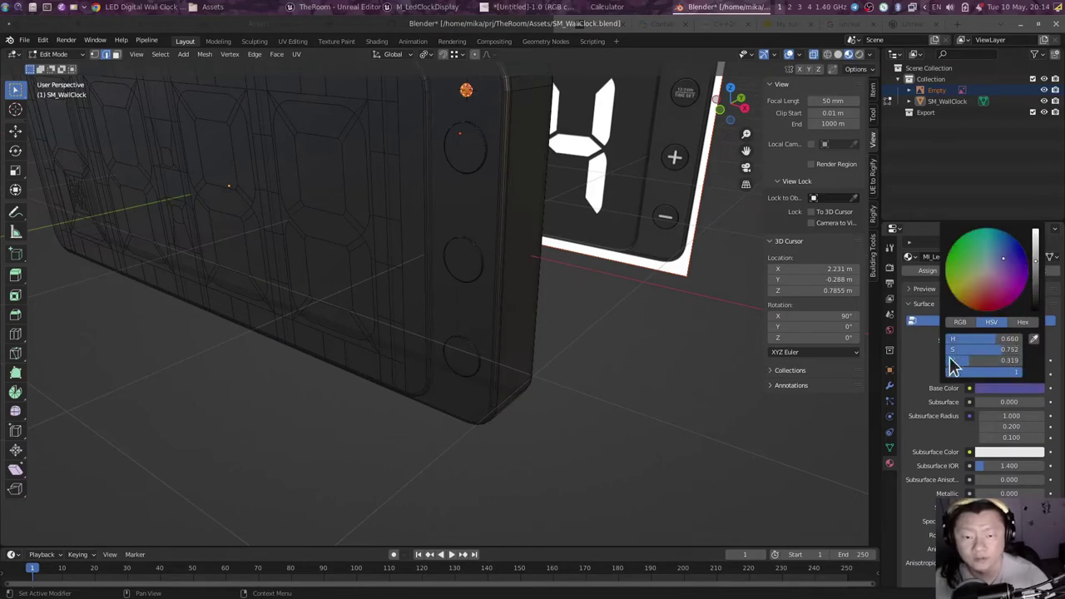
{"action": "middle_click_drag", "start_coordinate": [541, 333], "coordinate": [583, 311]}
{"action": "mouse_move", "coordinate": [500, 317]}
{"action": "middle_mouse_down"}
{"action": "mouse_move", "coordinate": [610, 339]}
{"action": "mouse_move", "coordinate": [597, 316]}
{"action": "mouse_move", "coordinate": [635, 307]}
{"action": "mouse_move", "coordinate": [687, 338]}
{"action": "middle_mouse_up"}
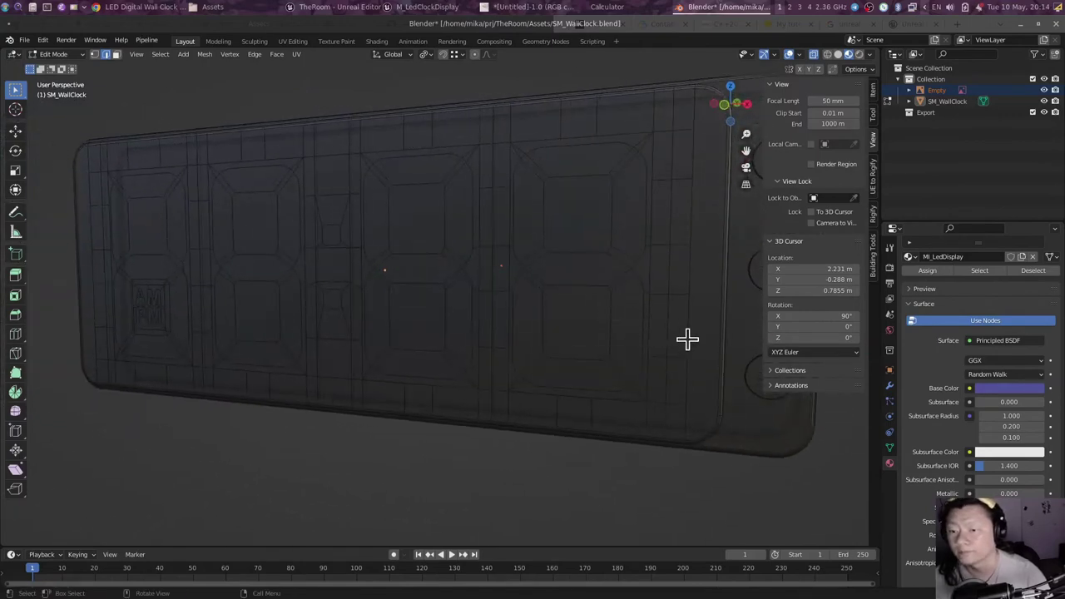
Step: Assign the MI_DisplayBack material to the whole display front piece
{"action": "key", "text": "l"}
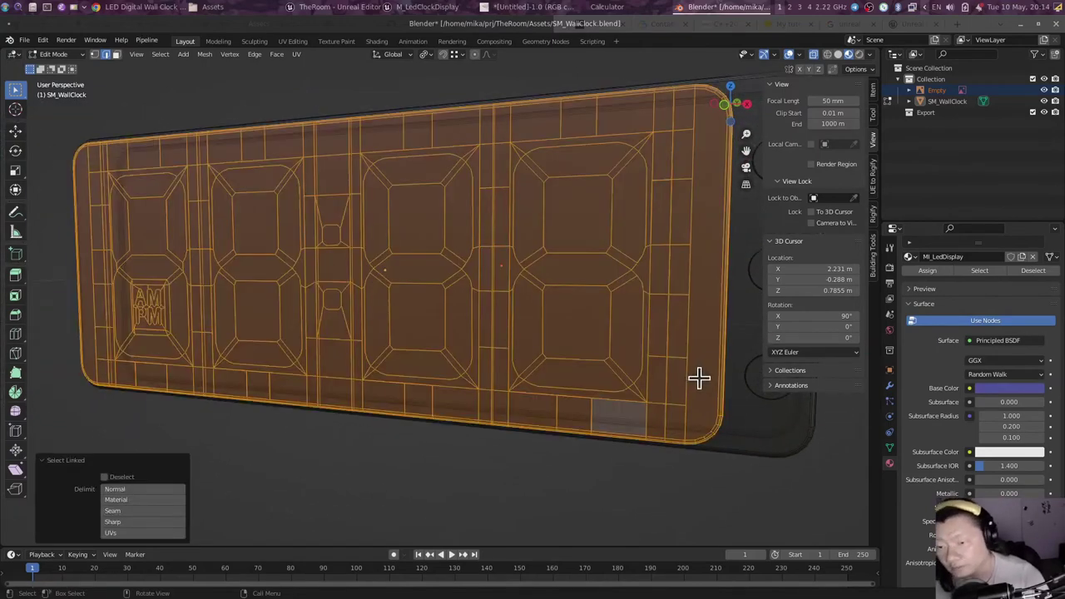
{"action": "scroll", "coordinate": [998, 370], "scroll_direction": "up", "scroll_amount": 2}
{"action": "scroll", "coordinate": [982, 366], "scroll_direction": "up", "scroll_amount": 4}
{"action": "scroll", "coordinate": [951, 381], "scroll_direction": "up", "scroll_amount": 1}
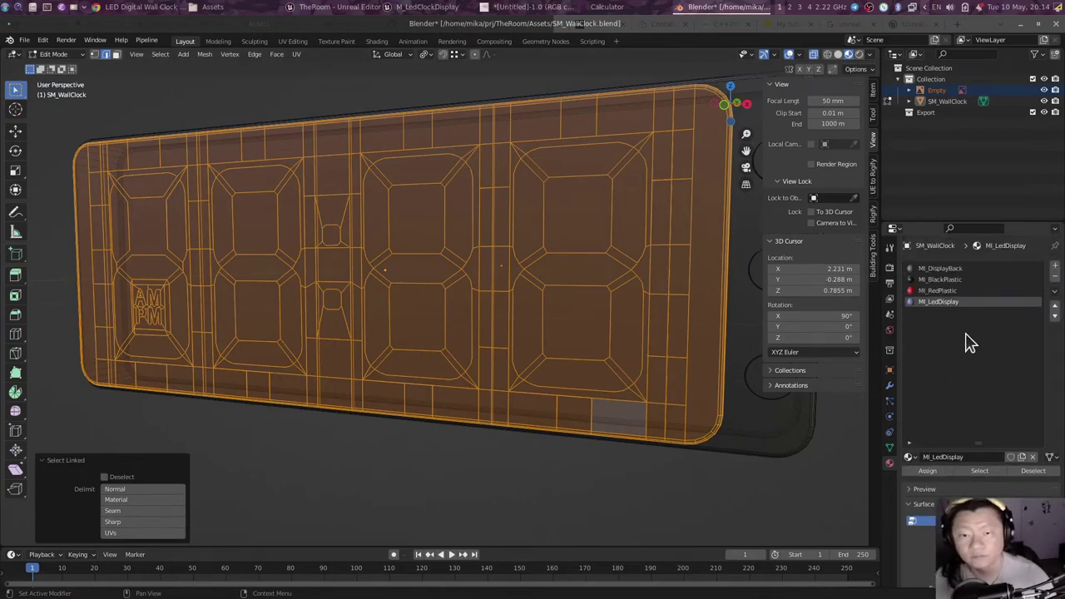
{"action": "left_click", "coordinate": [965, 269]}
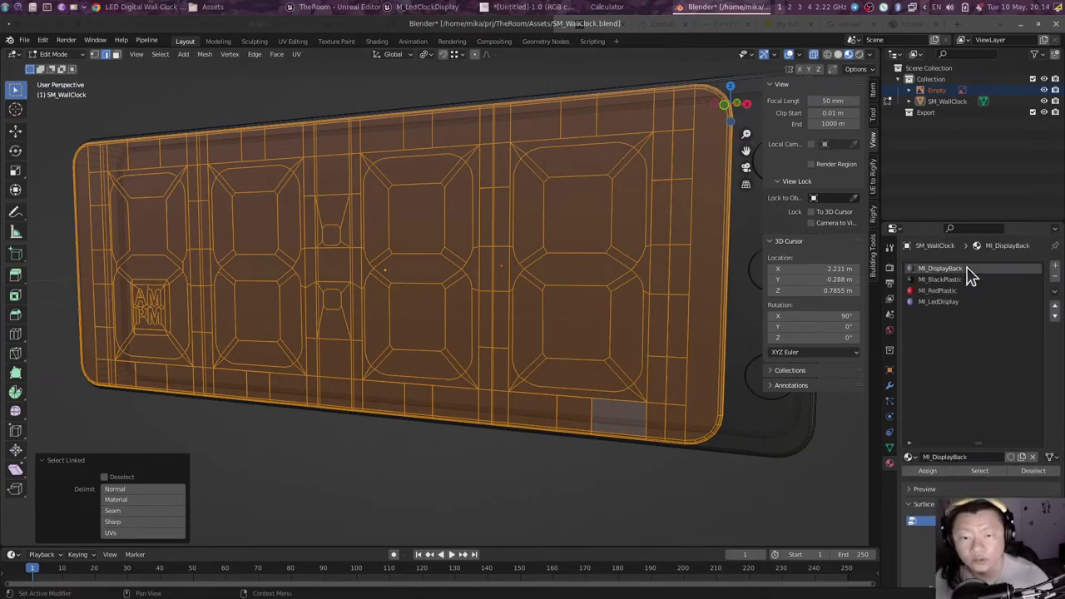
{"action": "left_click", "coordinate": [944, 478]}
Step: Select the segment ring around AM/PM plus the first digit's upper-left, top and upper-right segments
{"action": "scroll", "coordinate": [590, 340], "scroll_direction": "up", "scroll_amount": 2}
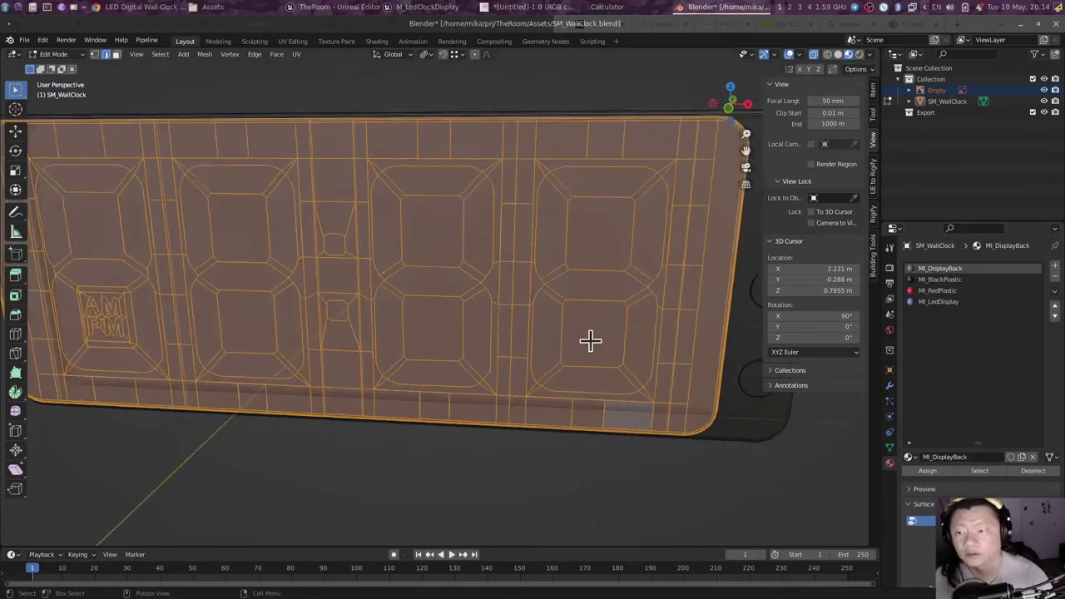
{"action": "key", "text": "alt+a"}
{"action": "scroll", "coordinate": [447, 375], "scroll_direction": "up", "scroll_amount": 2}
{"action": "scroll", "coordinate": [461, 362], "scroll_direction": "up", "scroll_amount": 1}
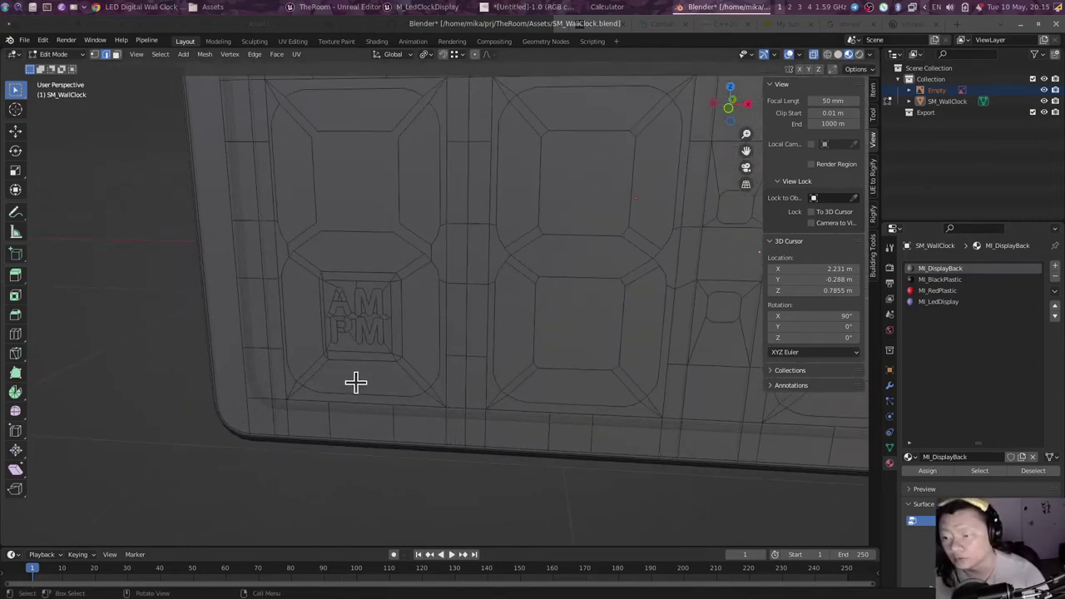
{"action": "left_click", "coordinate": [363, 379]}
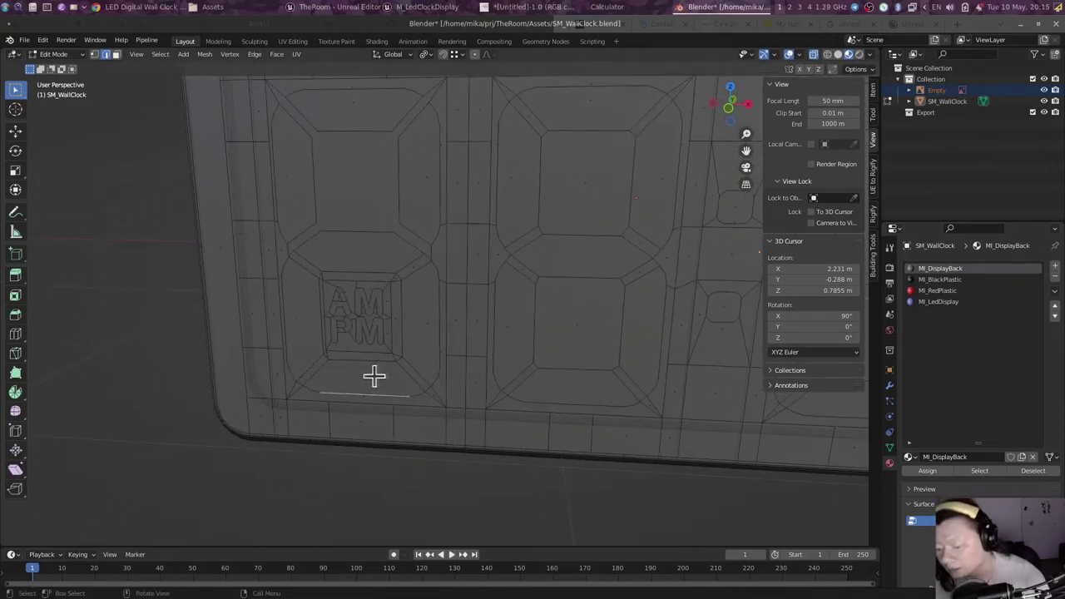
{"action": "key", "text": "3"}
{"action": "left_click", "coordinate": [366, 377]}
{"action": "middle_click_drag", "start_coordinate": [366, 376], "coordinate": [419, 328]}
{"action": "left_click", "coordinate": [315, 282], "text": "alt+shift"}
{"action": "left_click", "coordinate": [306, 191], "text": "shift"}
{"action": "left_click", "coordinate": [347, 124], "text": "shift"}
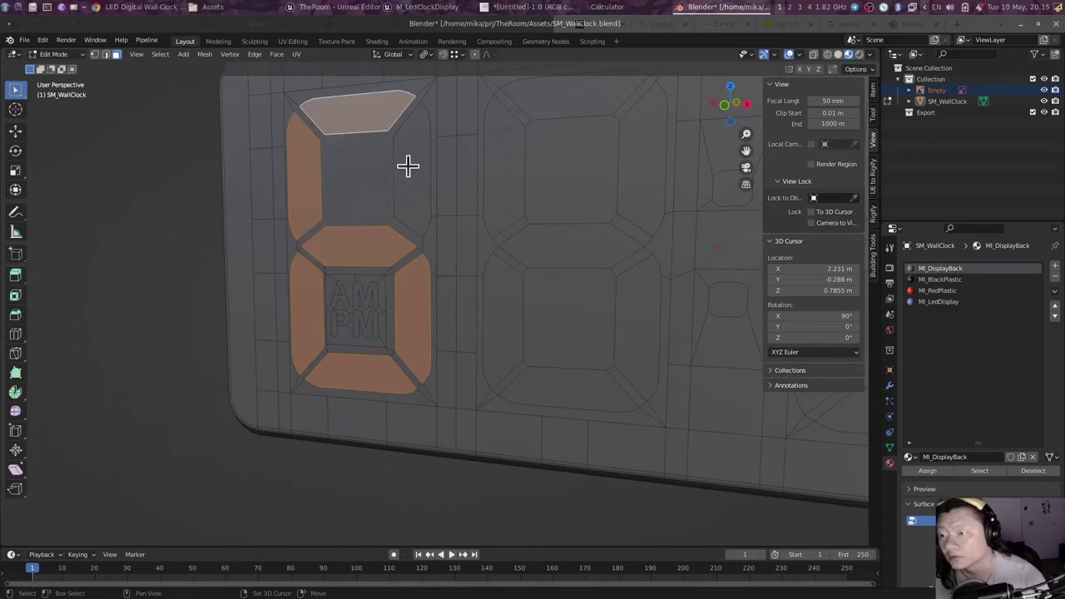
{"action": "left_click", "coordinate": [407, 164], "text": "shift"}
Step: Add the A, M, P, M letters and assign MI_LedDisplay to the selection
{"action": "middle_click_drag", "start_coordinate": [408, 374], "coordinate": [402, 351]}
{"action": "scroll", "coordinate": [402, 351], "scroll_direction": "up", "scroll_amount": 3}
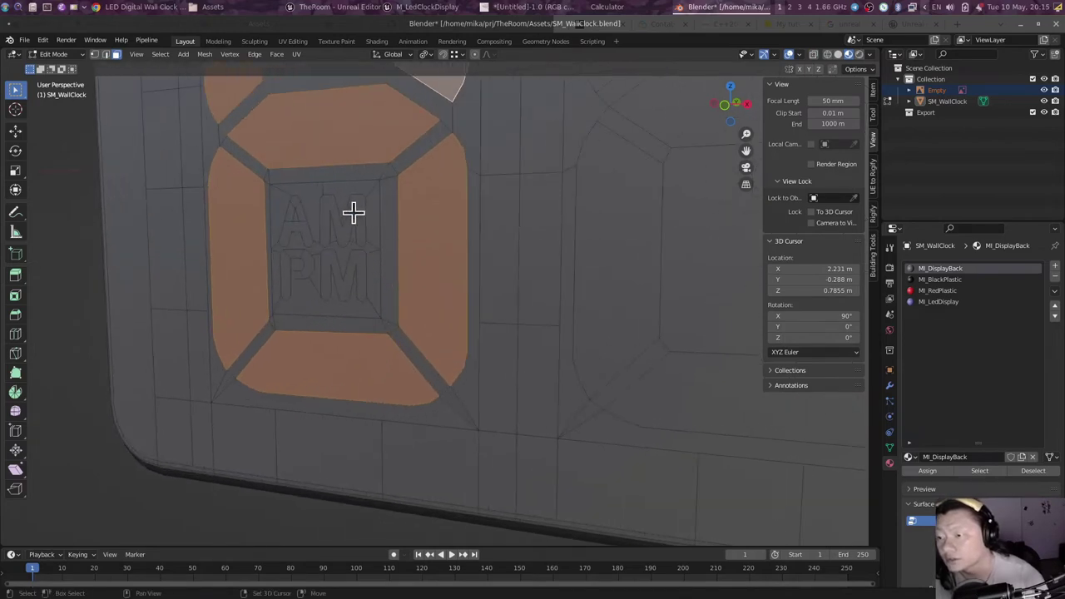
{"action": "left_click", "coordinate": [344, 220], "text": "shift"}
{"action": "left_click", "coordinate": [297, 221], "text": "shift"}
{"action": "left_click", "coordinate": [302, 275], "text": "shift"}
{"action": "left_click", "coordinate": [344, 275], "text": "shift"}
{"action": "left_click", "coordinate": [962, 301]}
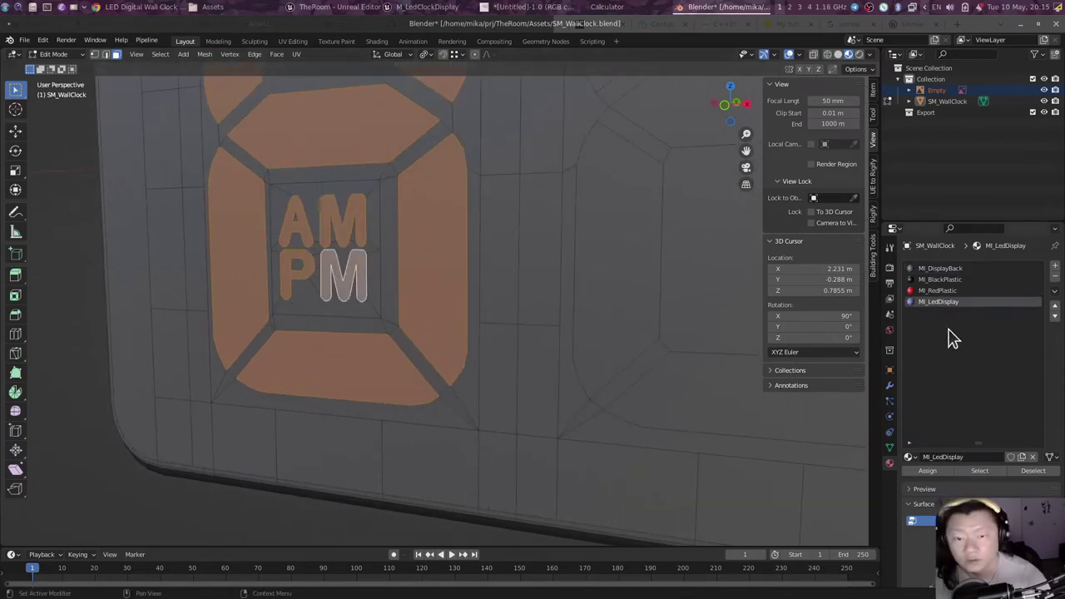
{"action": "left_click", "coordinate": [927, 471]}
Step: Assign MI_LedDisplay to the second digit's upper-right segment
{"action": "middle_click_drag", "start_coordinate": [668, 411], "coordinate": [504, 385]}
{"action": "key", "text": "alt+a"}
{"action": "middle_click_drag", "start_coordinate": [573, 364], "coordinate": [576, 338]}
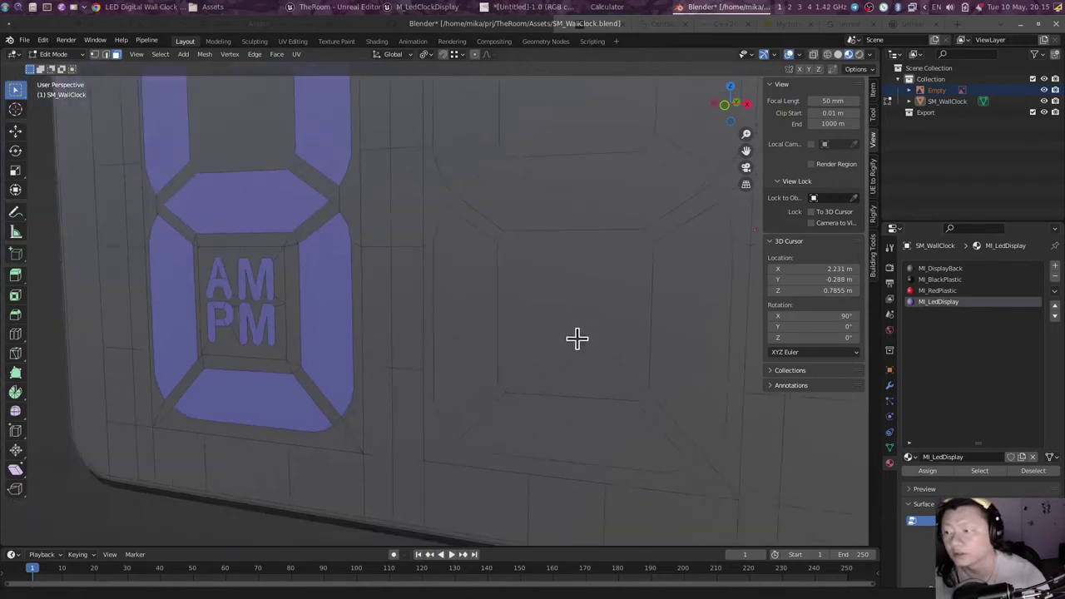
{"action": "scroll", "coordinate": [577, 338], "scroll_direction": "down", "scroll_amount": 3}
{"action": "left_click", "coordinate": [563, 172]}
{"action": "scroll", "coordinate": [576, 340], "scroll_direction": "up", "scroll_amount": 2}
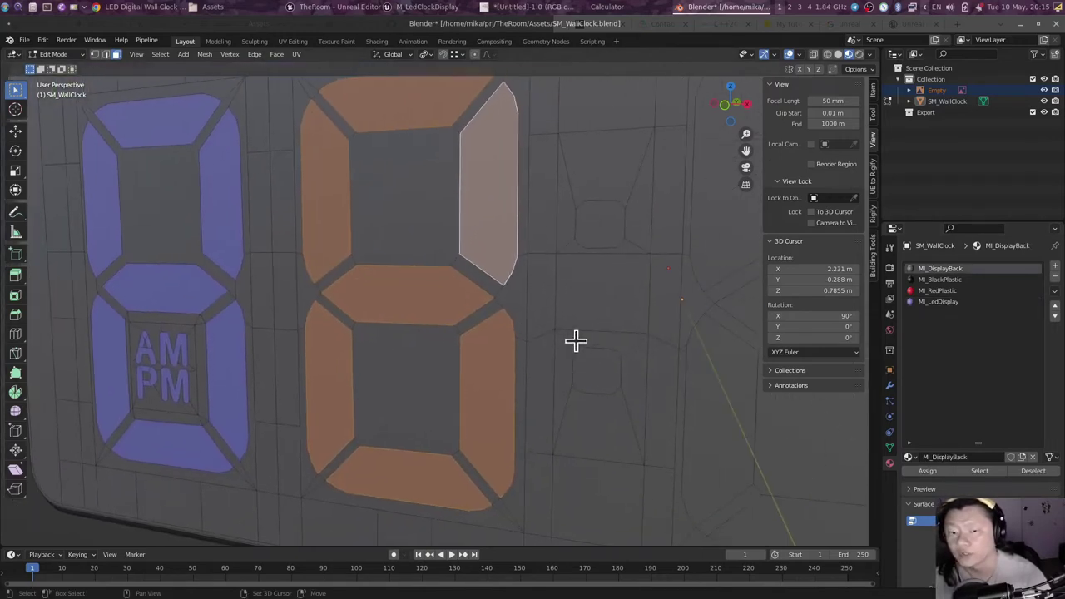
{"action": "left_click", "coordinate": [946, 302]}
{"action": "left_click", "coordinate": [927, 471]}
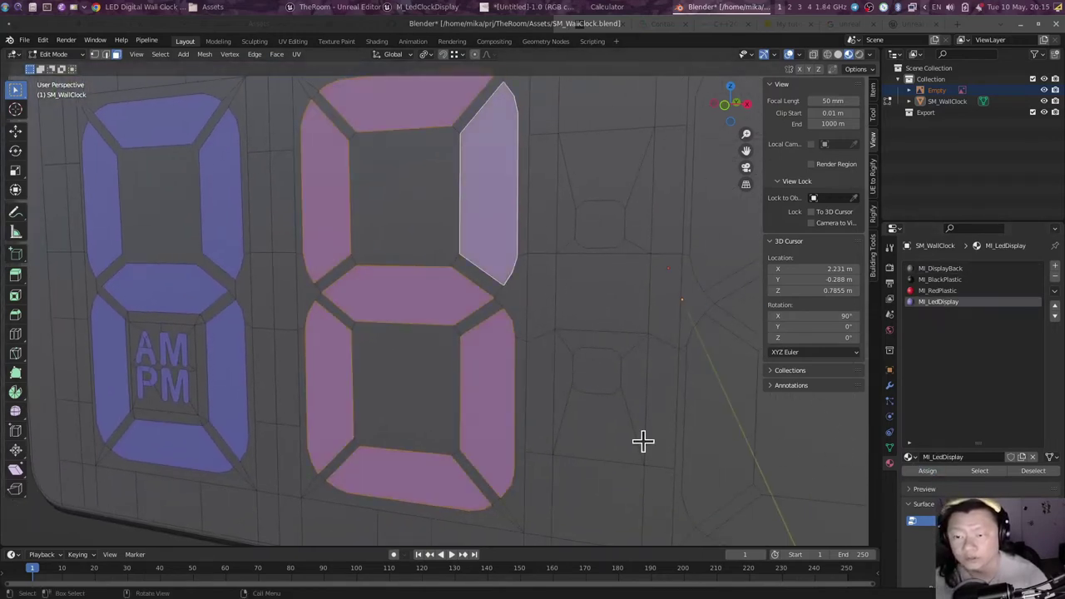
Step: Assign MI_LedDisplay to both colon dots
{"action": "scroll", "coordinate": [643, 441], "scroll_direction": "down", "scroll_amount": 3}
{"action": "middle_click_drag", "start_coordinate": [651, 376], "coordinate": [519, 371]}
{"action": "left_click", "coordinate": [512, 369]}
{"action": "left_click", "coordinate": [506, 266], "text": "shift"}
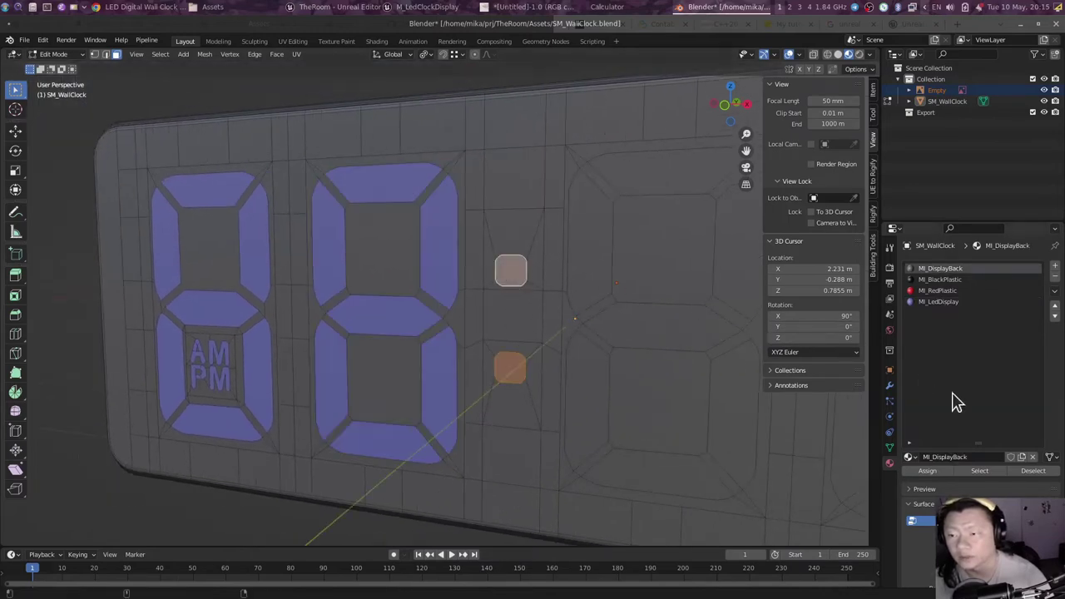
{"action": "left_click", "coordinate": [953, 301]}
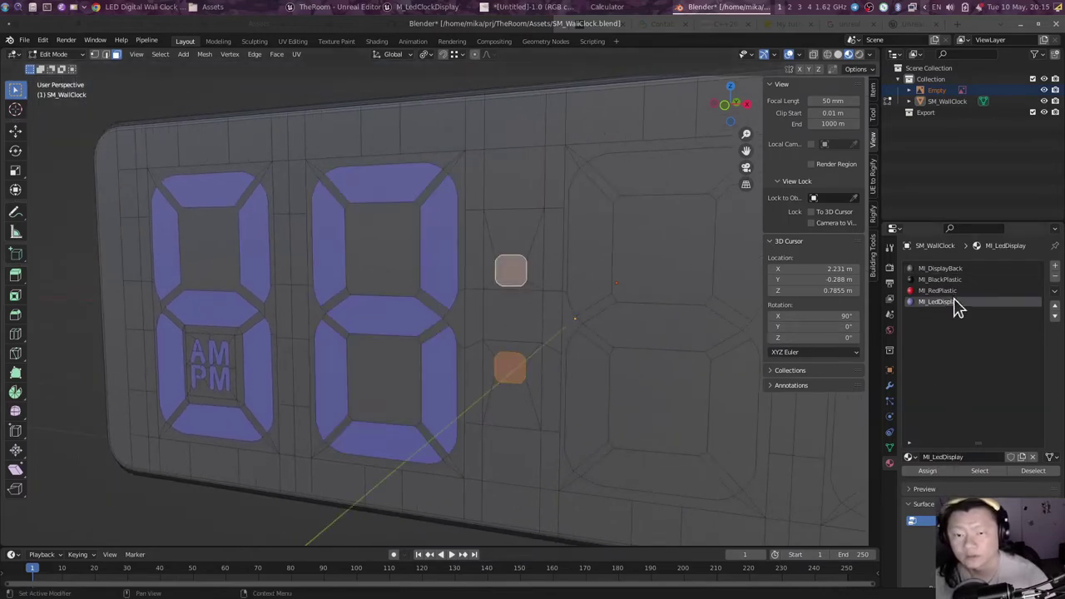
{"action": "left_click", "coordinate": [926, 471]}
Step: Select the third digit's left, bottom, right, middle and upper segments and assign MI_LedDisplay
{"action": "left_click", "coordinate": [591, 433]}
{"action": "left_click", "coordinate": [649, 474], "text": "shift"}
{"action": "left_click", "coordinate": [731, 420], "text": "shift"}
{"action": "left_click", "coordinate": [691, 320], "text": "shift"}
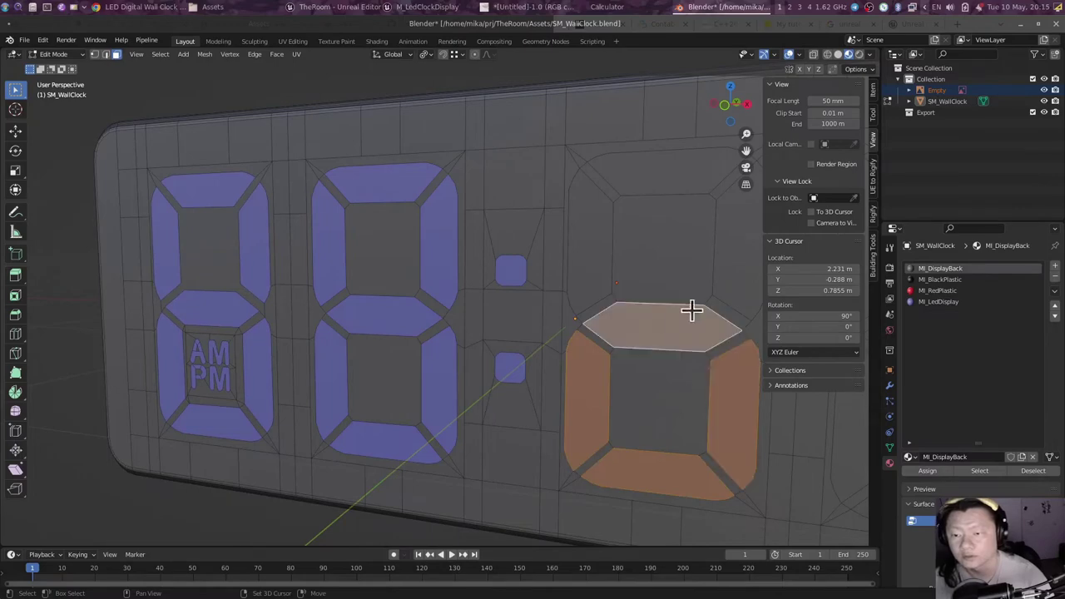
{"action": "left_click", "coordinate": [732, 249], "text": "shift"}
{"action": "left_click", "coordinate": [666, 176], "text": "shift"}
{"action": "left_click", "coordinate": [593, 238], "text": "shift"}
{"action": "middle_click_drag", "start_coordinate": [516, 333], "coordinate": [383, 300]}
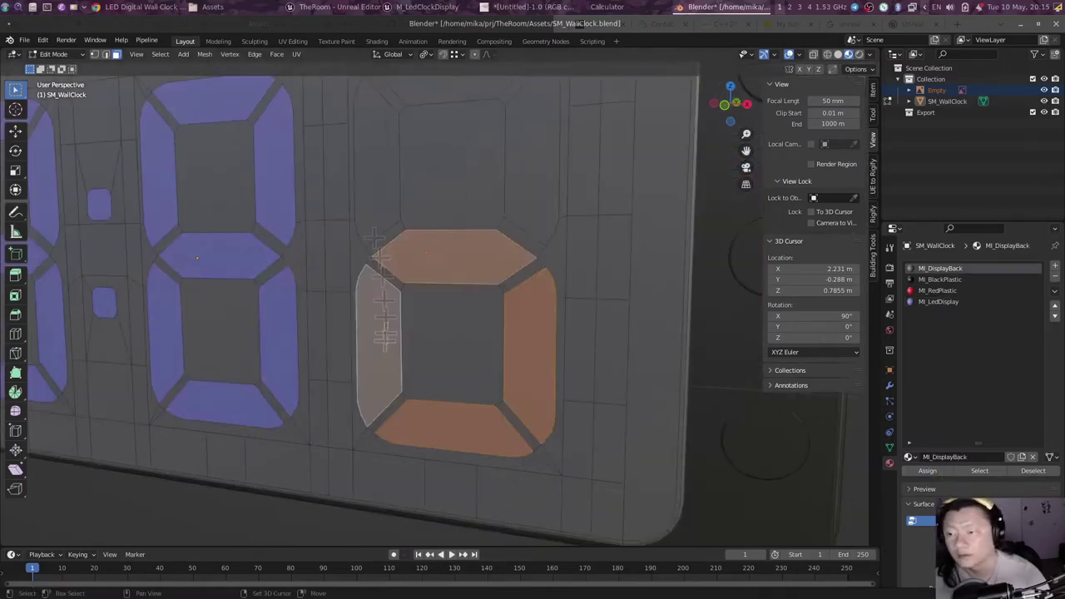
{"action": "left_click", "coordinate": [939, 302]}
{"action": "left_click", "coordinate": [927, 471]}
{"action": "mouse_move", "coordinate": [466, 385]}
{"action": "middle_mouse_down"}
{"action": "mouse_move", "coordinate": [606, 375]}
{"action": "mouse_move", "coordinate": [514, 340]}
{"action": "mouse_move", "coordinate": [425, 263]}
{"action": "middle_mouse_up"}
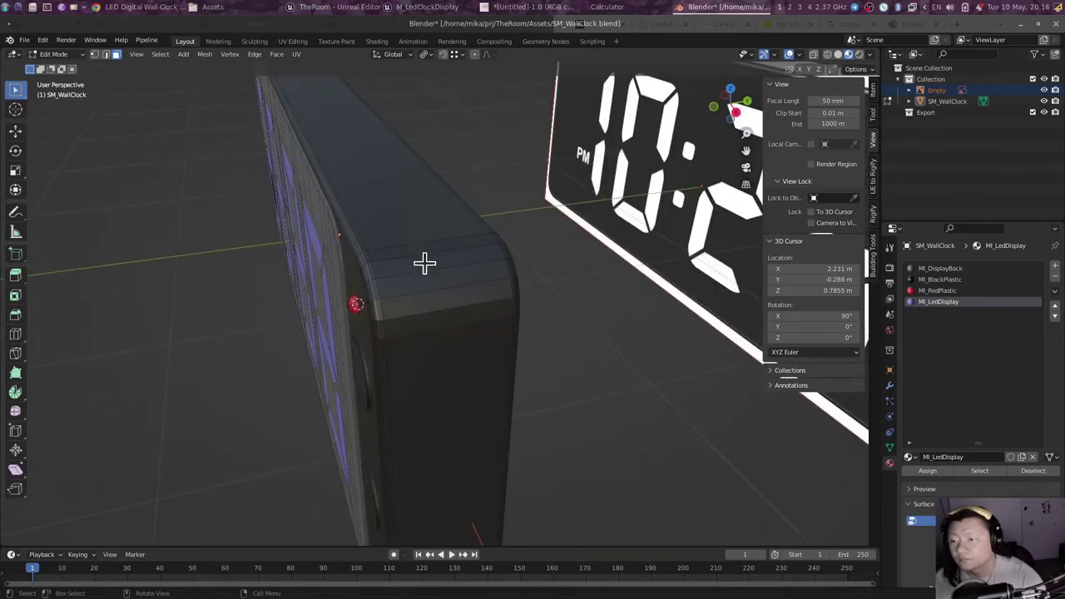
Step: Select the faces of the clock's top band and set them to Shade Flat
{"action": "key", "text": "2"}
{"action": "left_click", "coordinate": [416, 278], "text": "alt"}
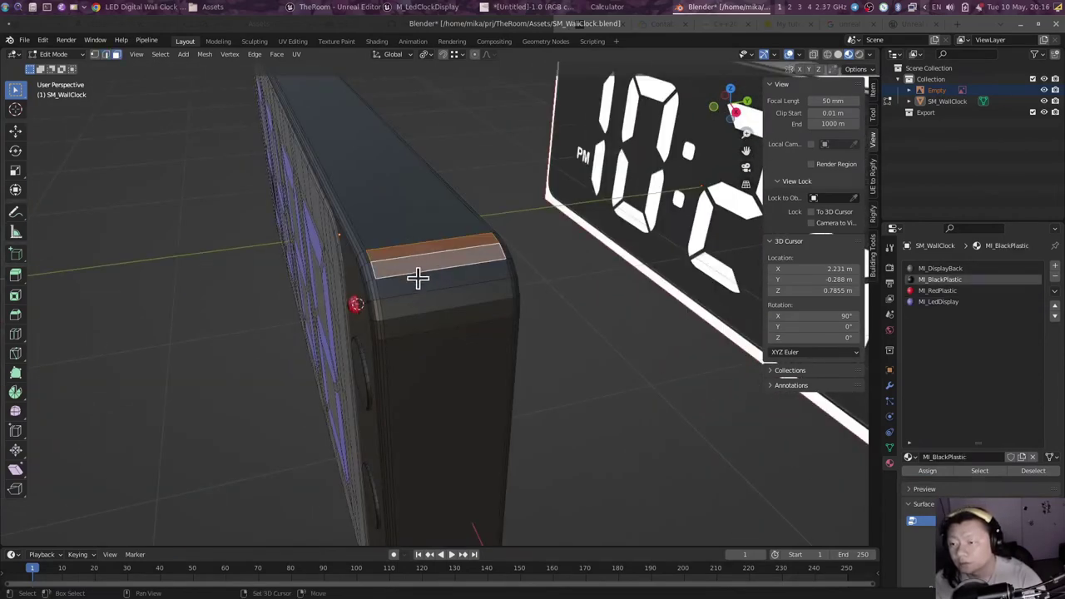
{"action": "left_click", "coordinate": [416, 304], "text": "alt+shift"}
{"action": "scroll", "coordinate": [435, 320], "scroll_direction": "up", "scroll_amount": 2}
{"action": "middle_click_drag", "start_coordinate": [435, 321], "coordinate": [471, 253]}
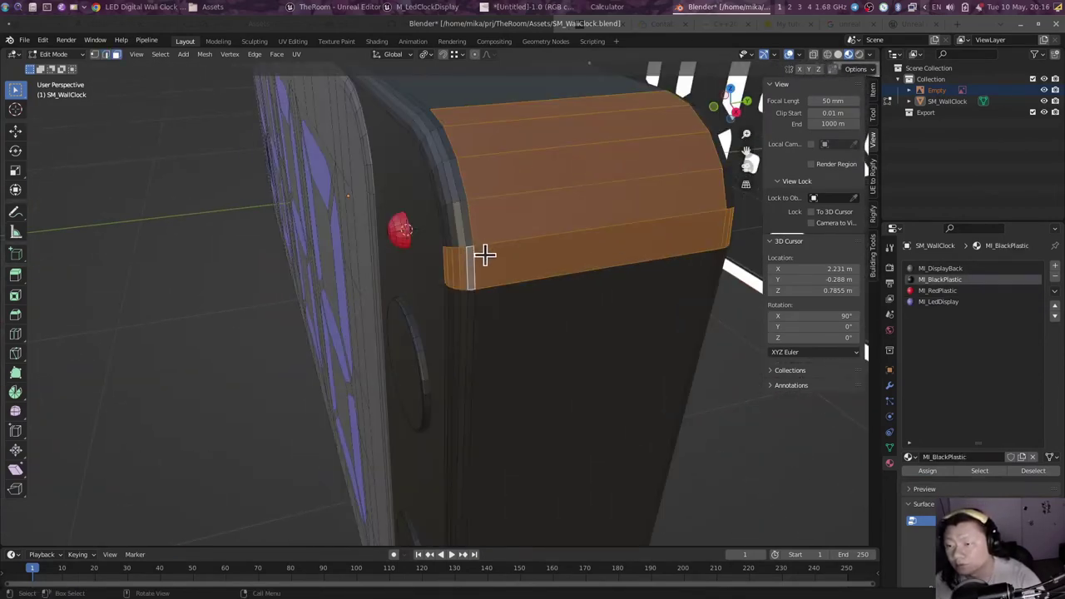
{"action": "left_click", "coordinate": [500, 261], "text": "alt+shift"}
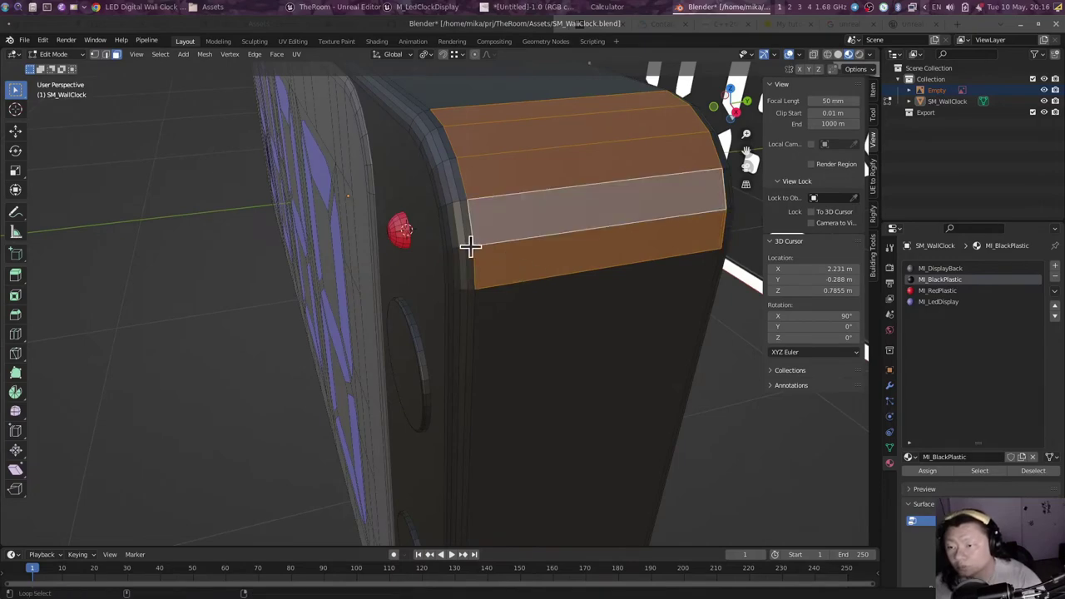
{"action": "mouse_move", "coordinate": [471, 242]}
{"action": "middle_mouse_down"}
{"action": "mouse_move", "coordinate": [516, 278]}
{"action": "mouse_move", "coordinate": [635, 292]}
{"action": "mouse_move", "coordinate": [354, 252]}
{"action": "mouse_move", "coordinate": [378, 250]}
{"action": "mouse_move", "coordinate": [66, 219]}
{"action": "mouse_move", "coordinate": [302, 266]}
{"action": "mouse_move", "coordinate": [427, 269]}
{"action": "middle_mouse_up"}
{"action": "scroll", "coordinate": [381, 258], "scroll_direction": "up", "scroll_amount": 3}
{"action": "scroll", "coordinate": [376, 270], "scroll_direction": "down", "scroll_amount": 1}
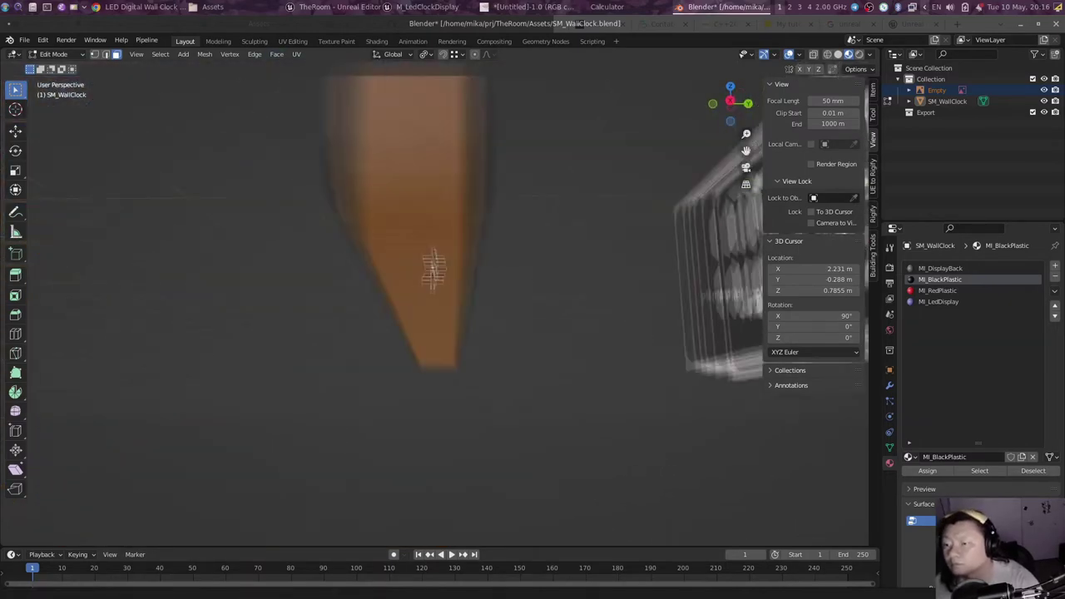
{"action": "left_click", "coordinate": [277, 54]}
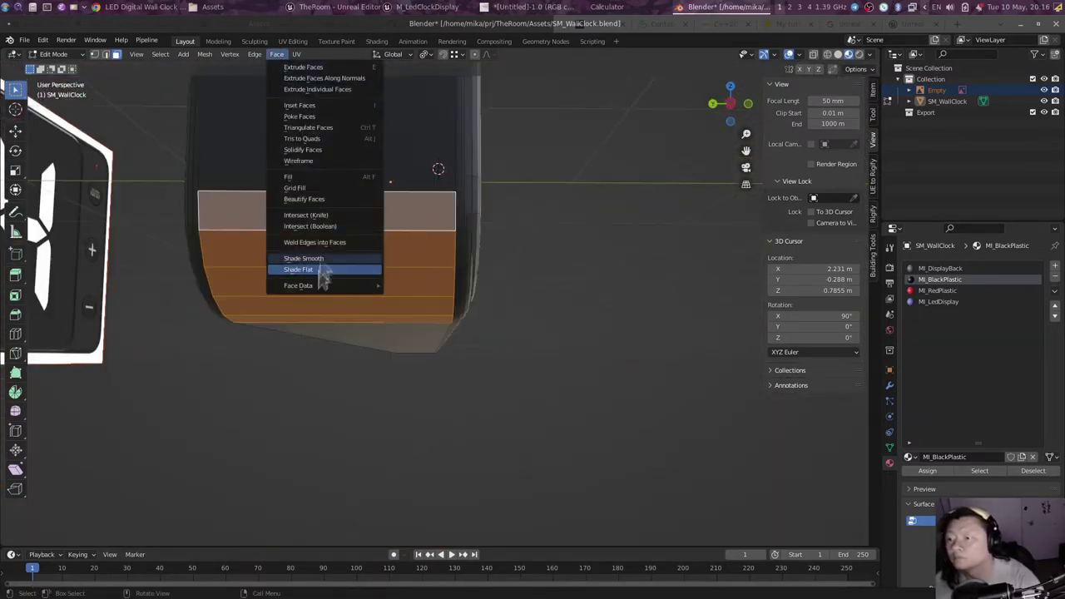
{"action": "left_click", "coordinate": [316, 269]}
Step: Inspect the new shading, briefly hiding and revealing the display plate from the front view
{"action": "middle_click_drag", "start_coordinate": [385, 457], "coordinate": [456, 238]}
{"action": "scroll", "coordinate": [308, 325], "scroll_direction": "up", "scroll_amount": 5}
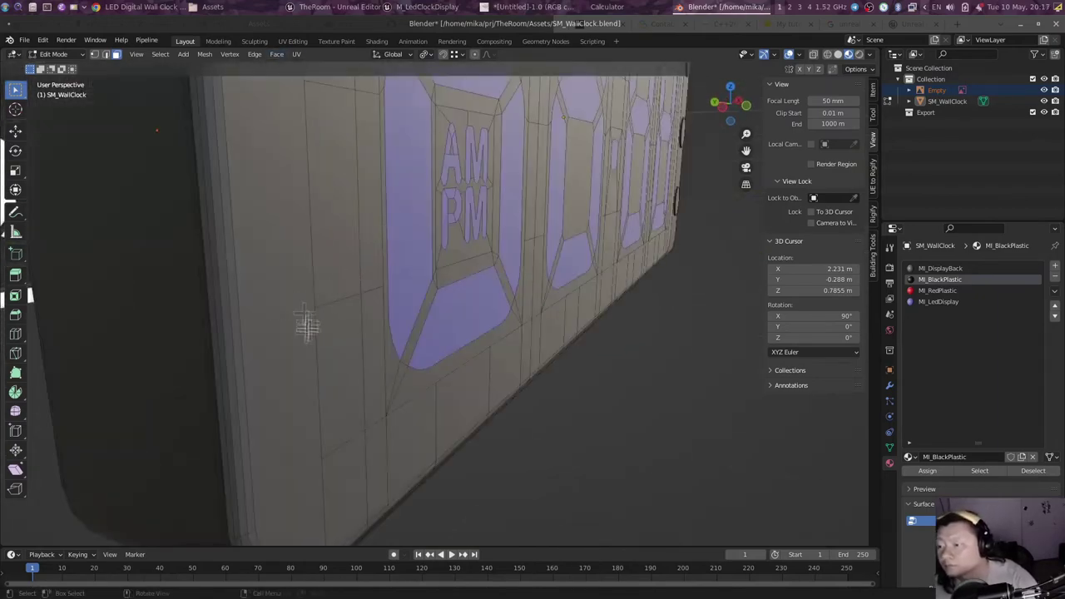
{"action": "mouse_move", "coordinate": [308, 325]}
{"action": "middle_mouse_down"}
{"action": "mouse_move", "coordinate": [331, 258]}
{"action": "mouse_move", "coordinate": [277, 54]}
{"action": "middle_mouse_up"}
{"action": "left_click", "coordinate": [277, 54]}
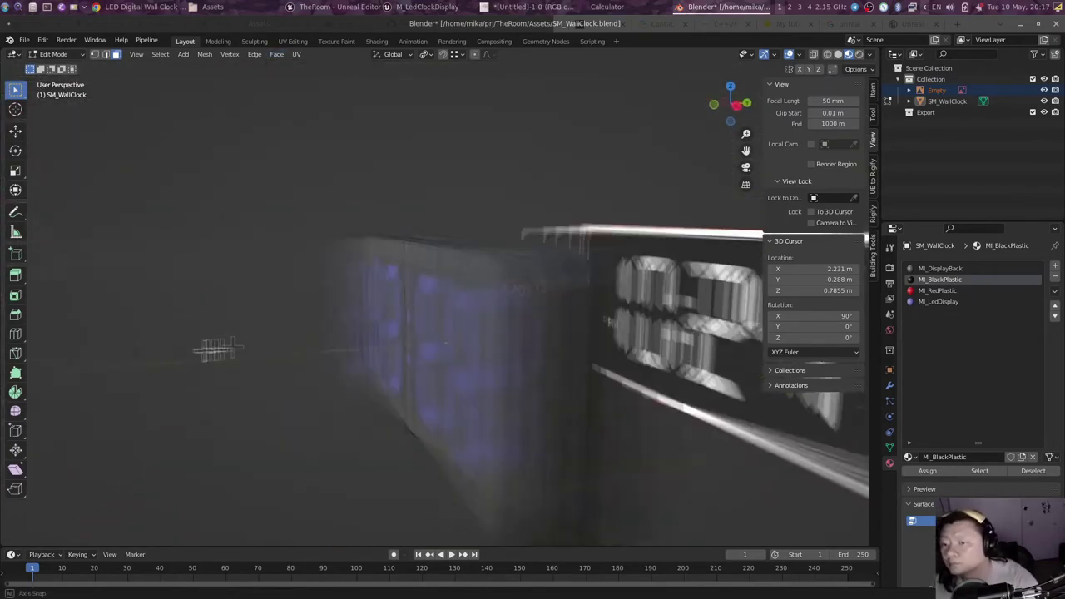
{"action": "mouse_move", "coordinate": [214, 350]}
{"action": "middle_mouse_down"}
{"action": "mouse_move", "coordinate": [365, 358]}
{"action": "mouse_move", "coordinate": [178, 261]}
{"action": "middle_mouse_up"}
{"action": "key", "text": "h"}
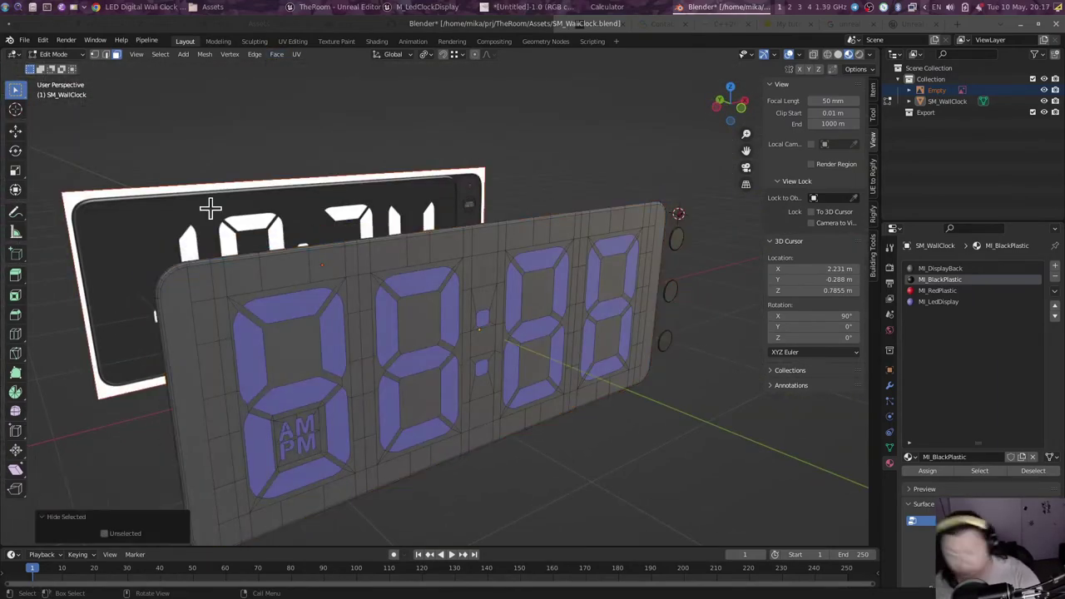
{"action": "key", "text": "KP_1"}
{"action": "key", "text": "alt+h"}
{"action": "scroll", "coordinate": [279, 399], "scroll_direction": "up", "scroll_amount": 2}
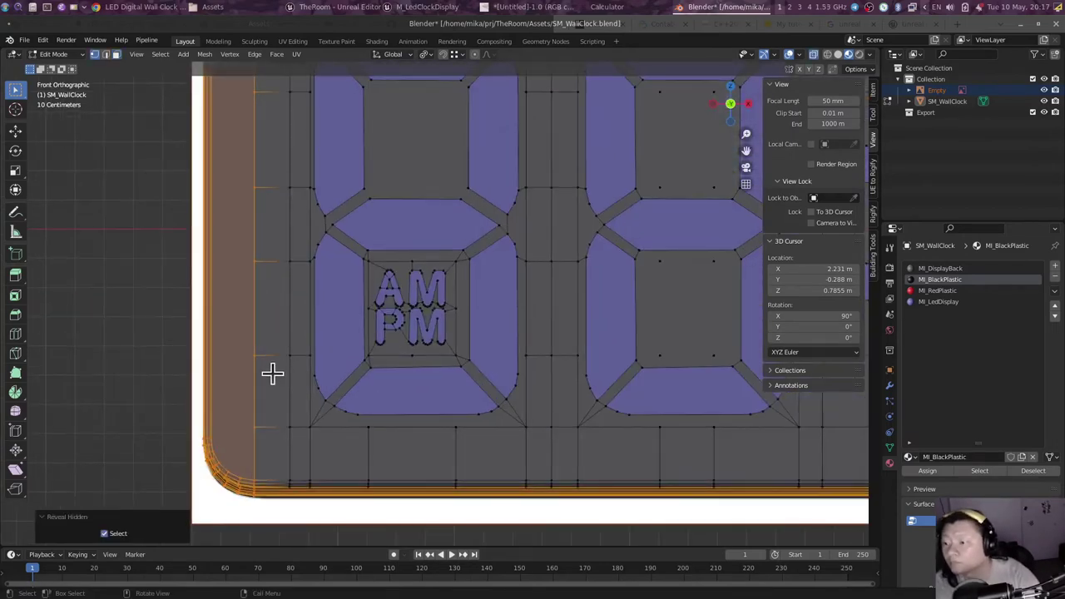
{"action": "mouse_move", "coordinate": [262, 378]}
{"action": "middle_mouse_down"}
{"action": "mouse_move", "coordinate": [312, 423]}
{"action": "mouse_move", "coordinate": [333, 375]}
{"action": "middle_mouse_up"}
{"action": "scroll", "coordinate": [311, 423], "scroll_direction": "down", "scroll_amount": 3}
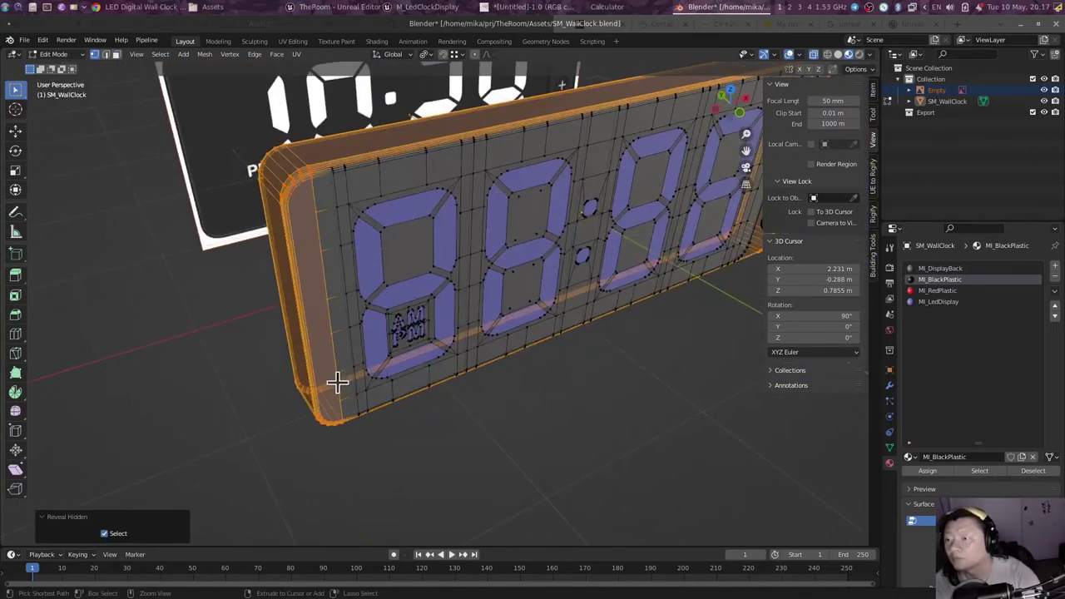
Step: Select the display plate's left rim and move it along the X axis
{"action": "key", "text": "alt+a"}
{"action": "key", "text": "l"}
{"action": "key", "text": "KP_1"}
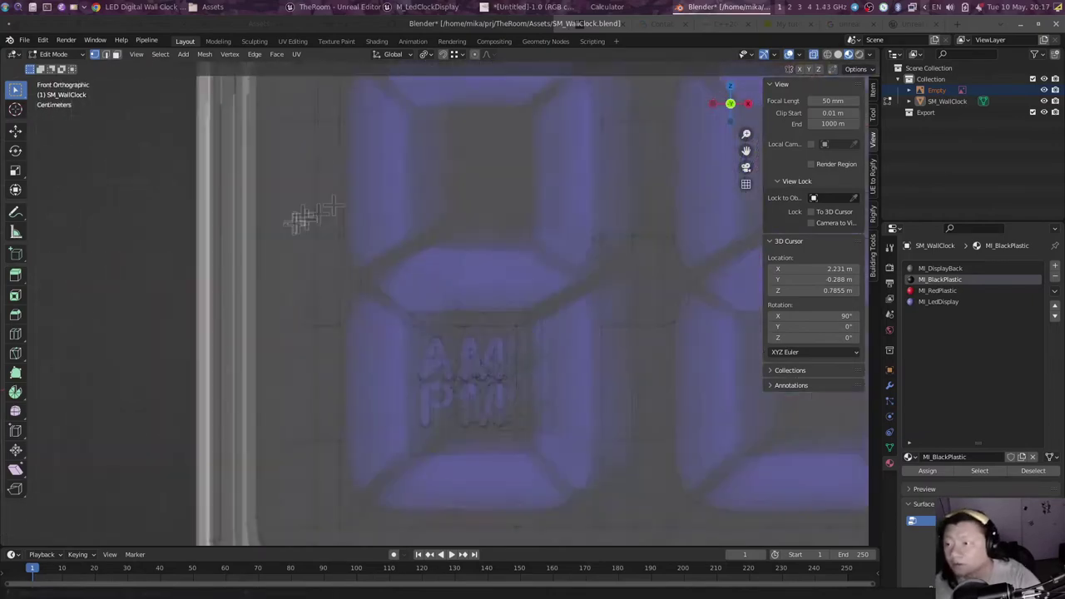
{"action": "scroll", "coordinate": [308, 221], "scroll_direction": "down", "scroll_amount": 2}
{"action": "key", "text": "g"}
{"action": "key", "text": "x"}
{"action": "left_click", "coordinate": [292, 440]}
{"action": "mouse_move", "coordinate": [352, 405]}
{"action": "middle_mouse_down"}
{"action": "mouse_move", "coordinate": [319, 311]}
{"action": "mouse_move", "coordinate": [427, 397]}
{"action": "mouse_move", "coordinate": [262, 388]}
{"action": "mouse_move", "coordinate": [473, 330]}
{"action": "mouse_move", "coordinate": [405, 392]}
{"action": "middle_mouse_up"}
Step: Re-enter Edit Mode on the clock and select all of its geometry
{"action": "key", "text": "Tab"}
{"action": "scroll", "coordinate": [319, 311], "scroll_direction": "down", "scroll_amount": 4}
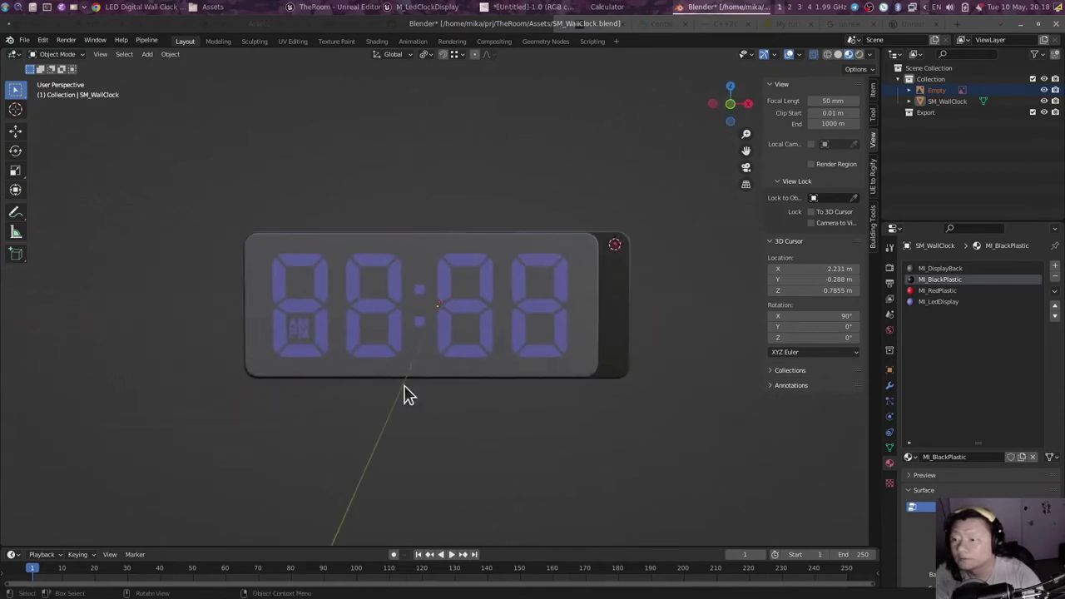
{"action": "scroll", "coordinate": [499, 345], "scroll_direction": "up", "scroll_amount": 2}
{"action": "left_click", "coordinate": [510, 327]}
{"action": "key", "text": "Tab"}
{"action": "key", "text": "a"}
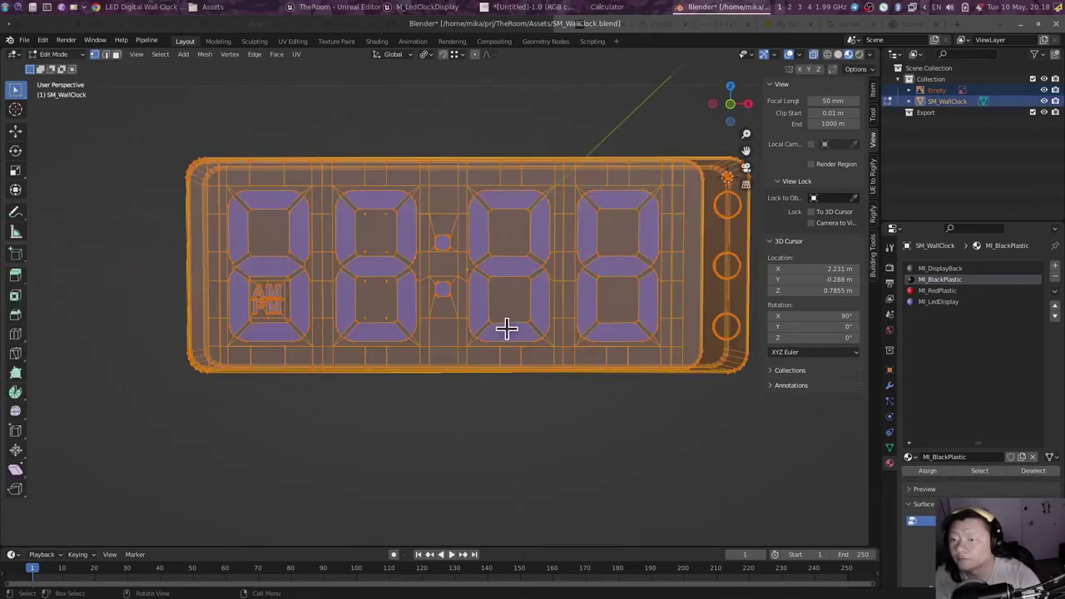
Step: Smart UV Project the whole clock mesh and switch to the UV Editing workspace
{"action": "left_click", "coordinate": [299, 55]}
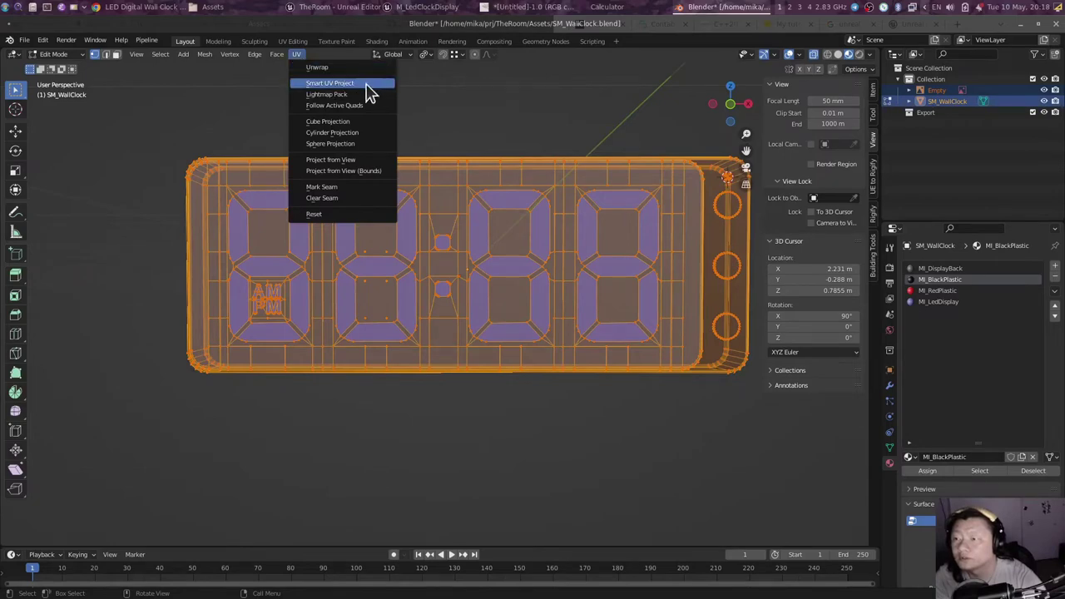
{"action": "left_click", "coordinate": [367, 84]}
{"action": "left_click", "coordinate": [390, 173]}
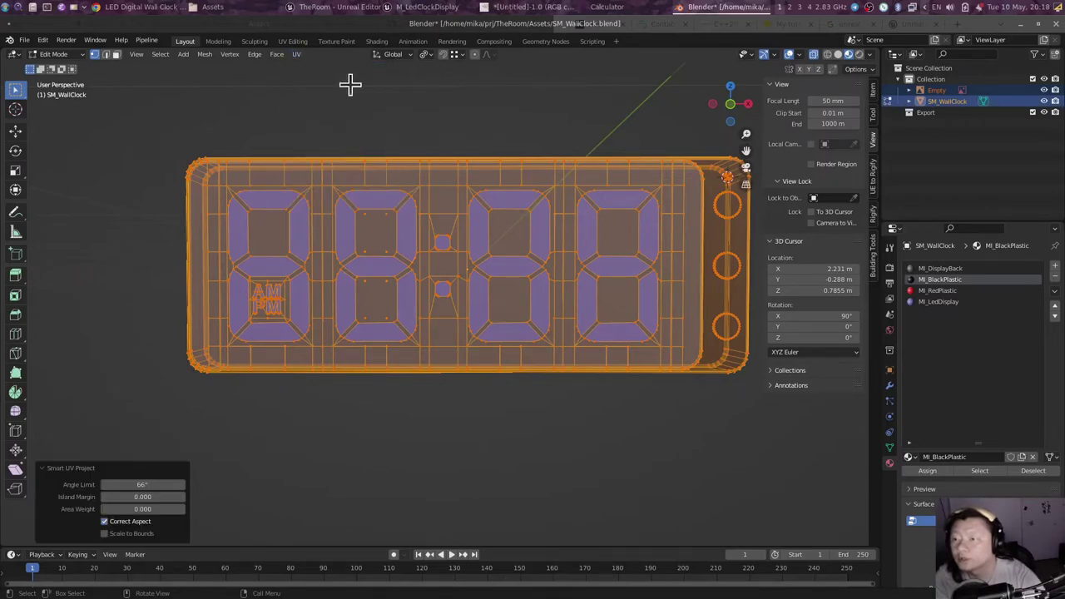
{"action": "left_click", "coordinate": [293, 42]}
{"action": "scroll", "coordinate": [668, 217], "scroll_direction": "down", "scroll_amount": 5}
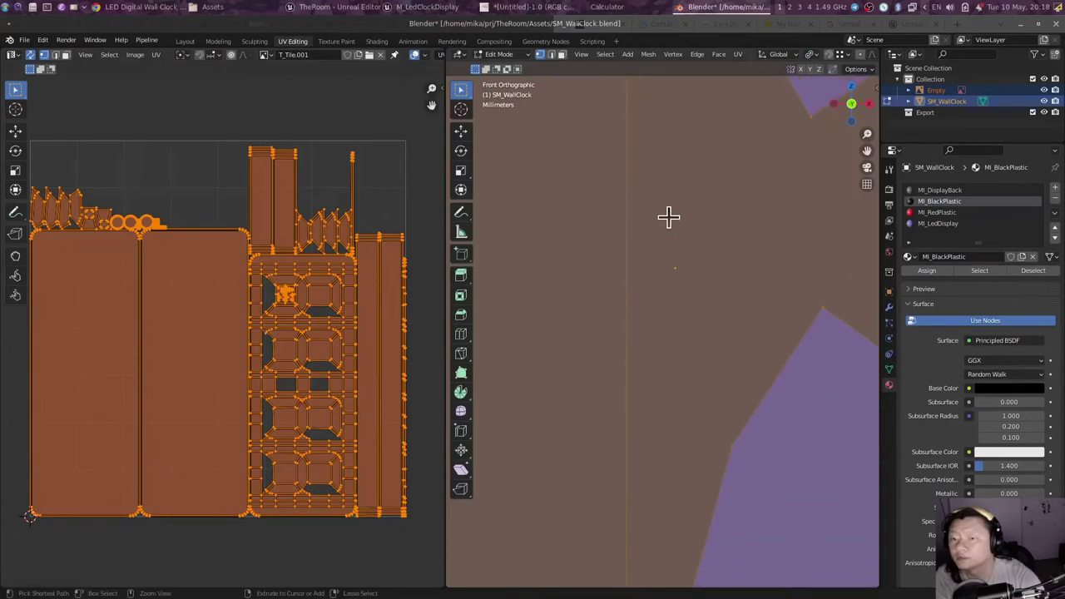
{"action": "scroll", "coordinate": [642, 322], "scroll_direction": "down", "scroll_amount": 5}
{"action": "scroll", "coordinate": [671, 308], "scroll_direction": "down", "scroll_amount": 5}
{"action": "scroll", "coordinate": [649, 353], "scroll_direction": "down", "scroll_amount": 2}
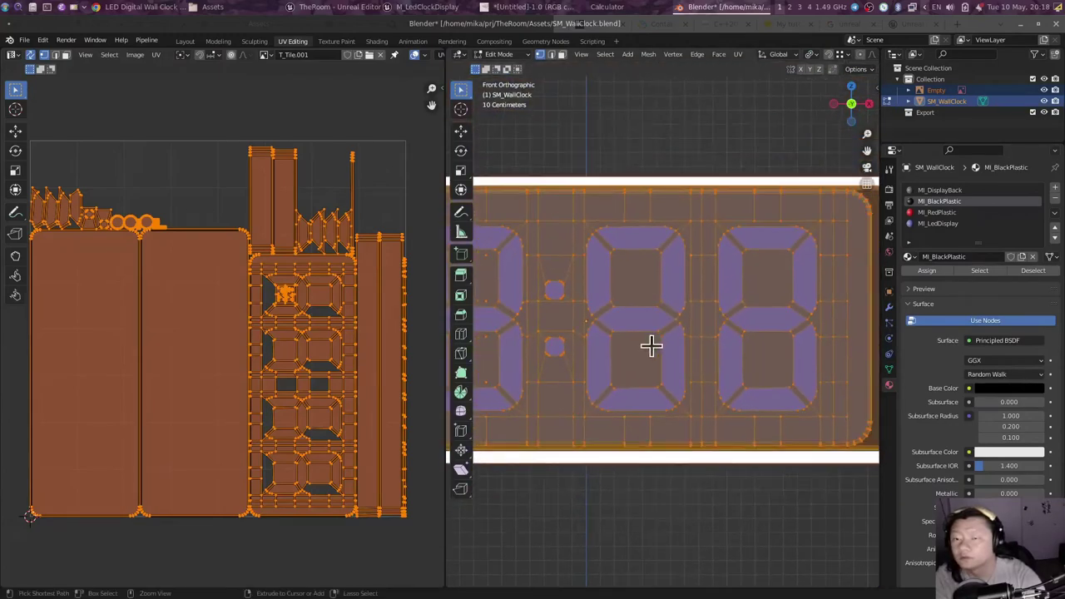
{"action": "scroll", "coordinate": [632, 350], "scroll_direction": "down", "scroll_amount": 2}
Step: Centre the 88:88 digits and select the first digit's upper-left segment face
{"action": "middle_click_drag", "start_coordinate": [610, 347], "coordinate": [723, 347], "text": "shift"}
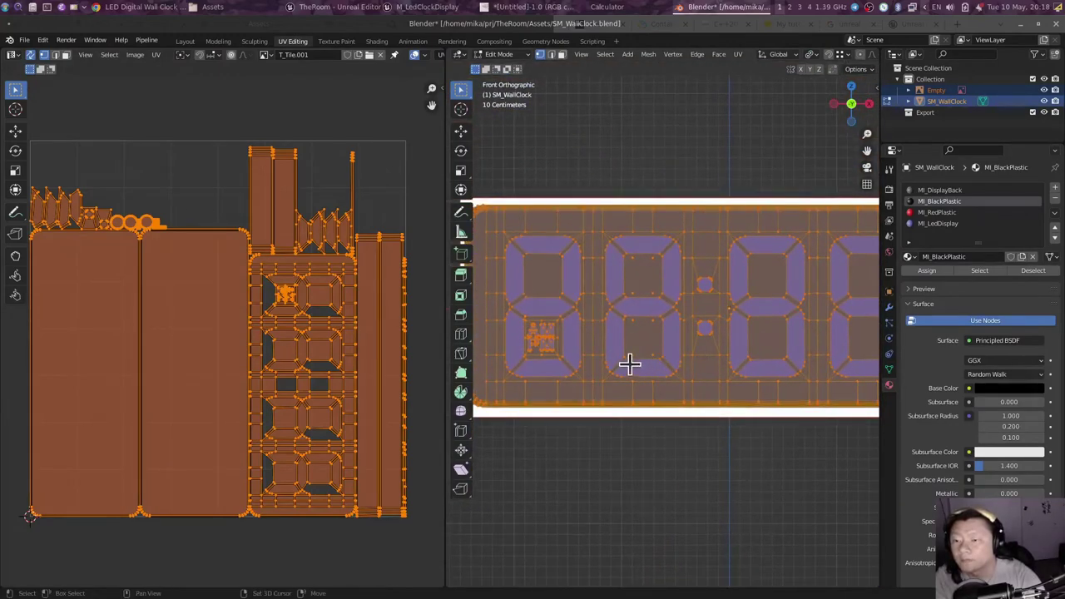
{"action": "middle_click_drag", "start_coordinate": [627, 364], "coordinate": [672, 357], "text": "shift"}
{"action": "key", "text": "alt+a"}
{"action": "key", "text": "3"}
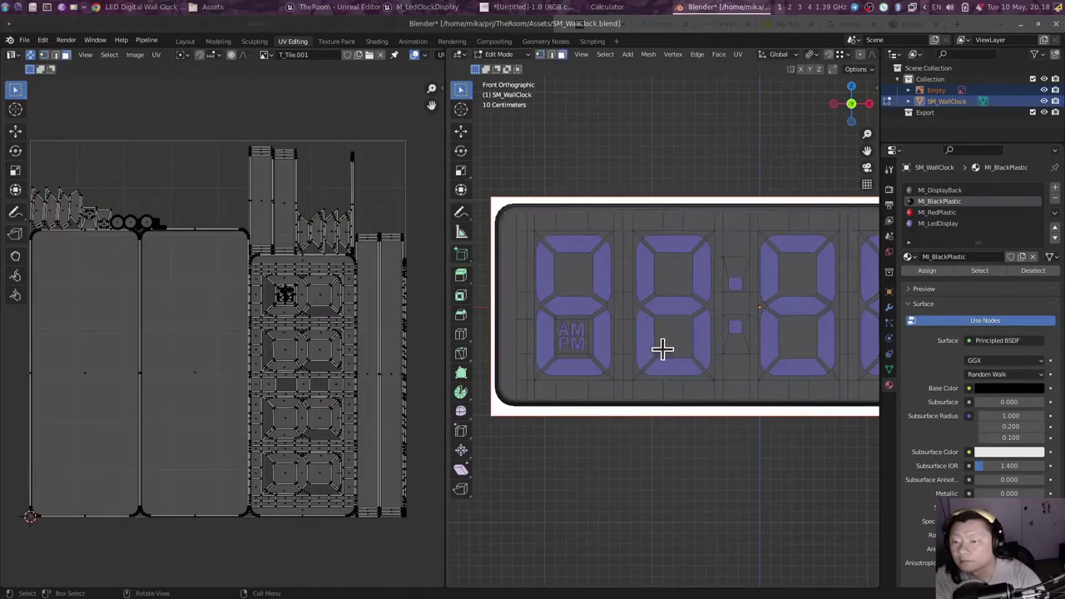
{"action": "left_click", "coordinate": [545, 270]}
{"action": "left_click_drag", "start_coordinate": [447, 352], "coordinate": [588, 344]}
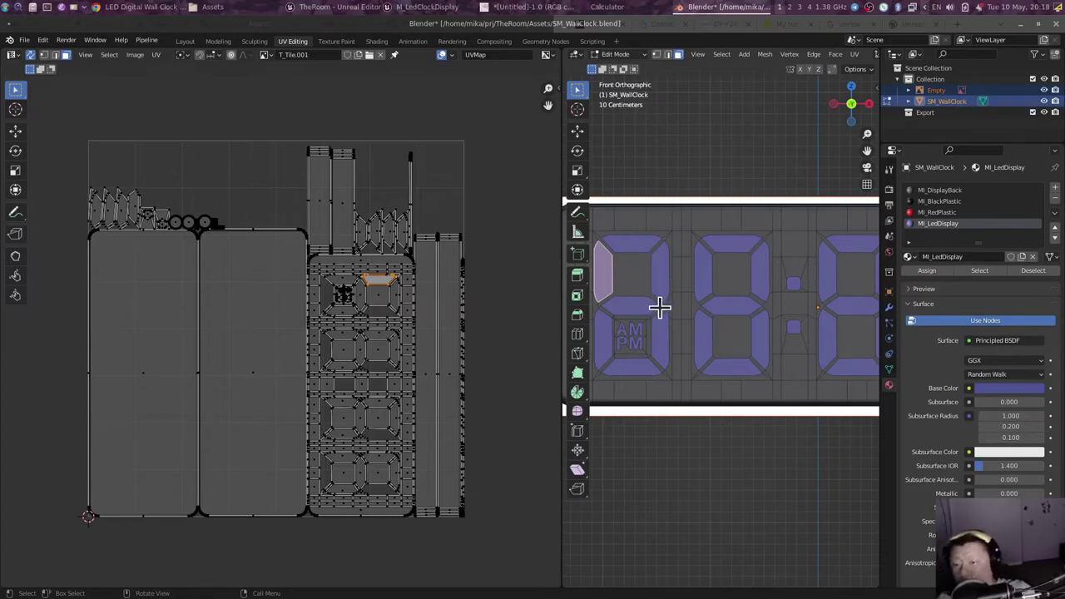
{"action": "scroll", "coordinate": [666, 315], "scroll_direction": "down", "scroll_amount": 1}
{"action": "scroll", "coordinate": [720, 325], "scroll_direction": "up", "scroll_amount": 2}
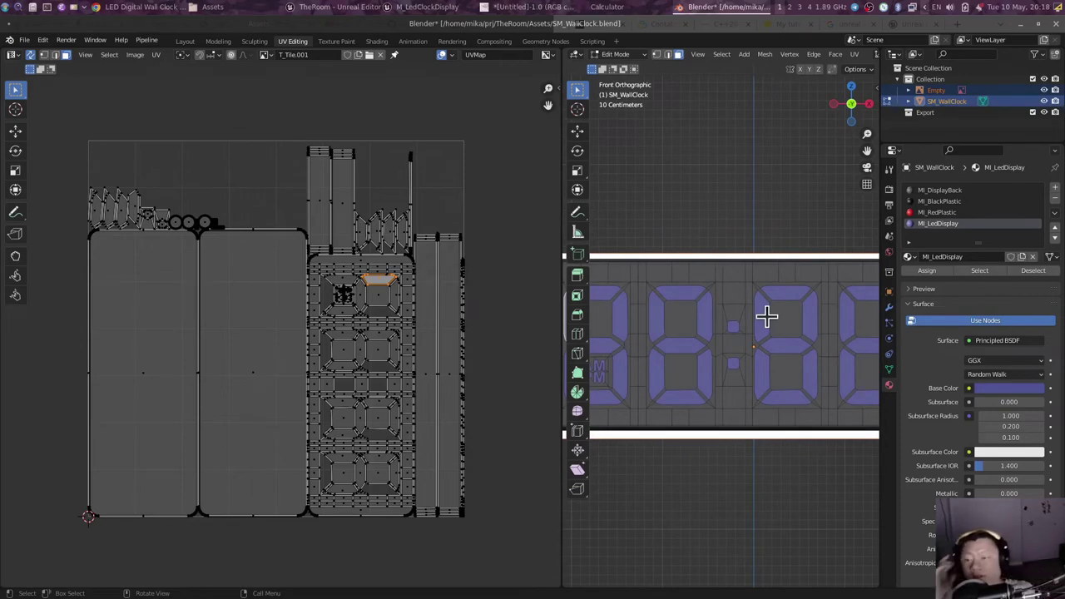
{"action": "middle_click_drag", "start_coordinate": [642, 333], "coordinate": [685, 317], "text": "shift"}
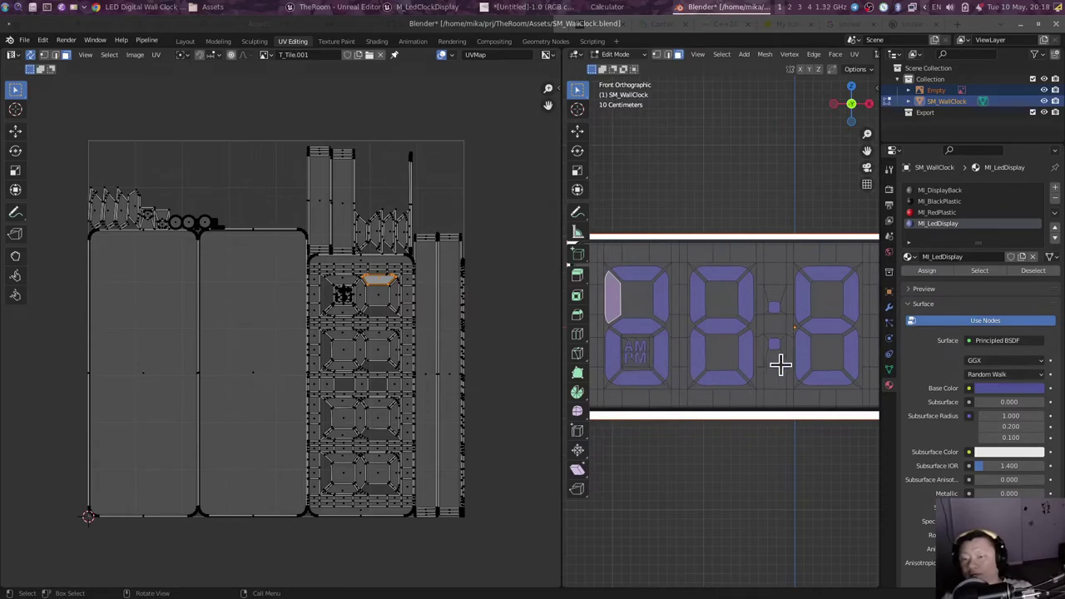
{"action": "middle_click_drag", "start_coordinate": [780, 364], "coordinate": [696, 366], "text": "shift"}
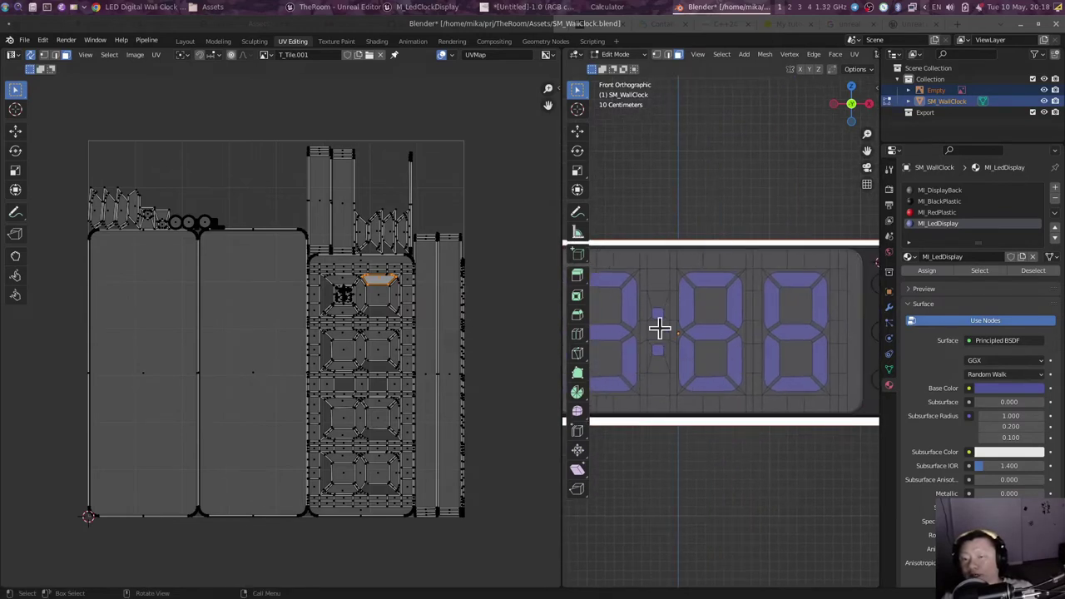
{"action": "middle_click_drag", "start_coordinate": [659, 329], "coordinate": [766, 321], "text": "shift"}
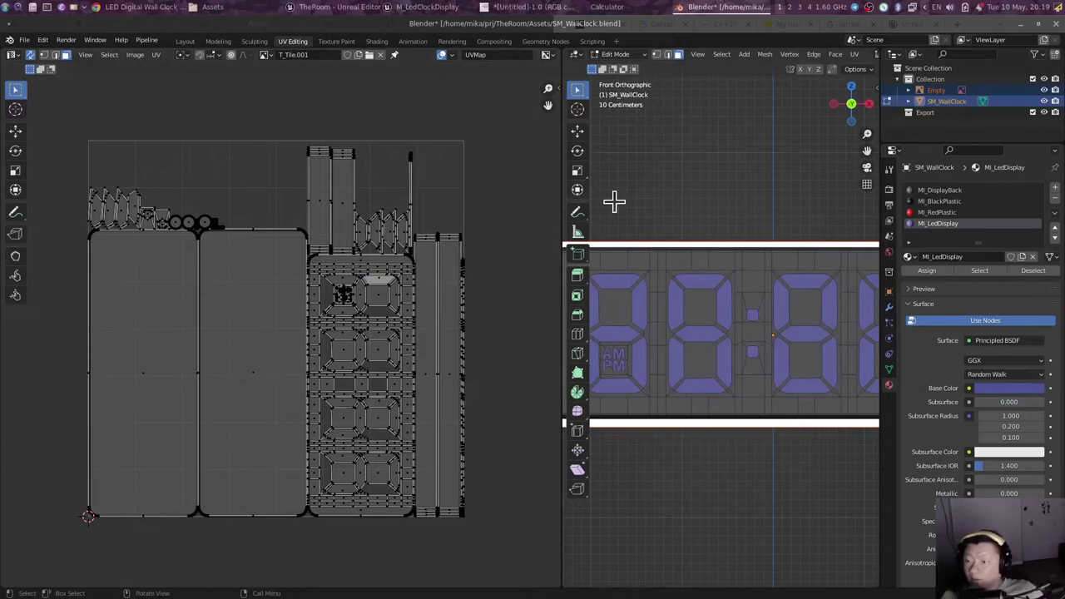
{"action": "middle_click_drag", "start_coordinate": [701, 272], "coordinate": [730, 301], "text": "shift"}
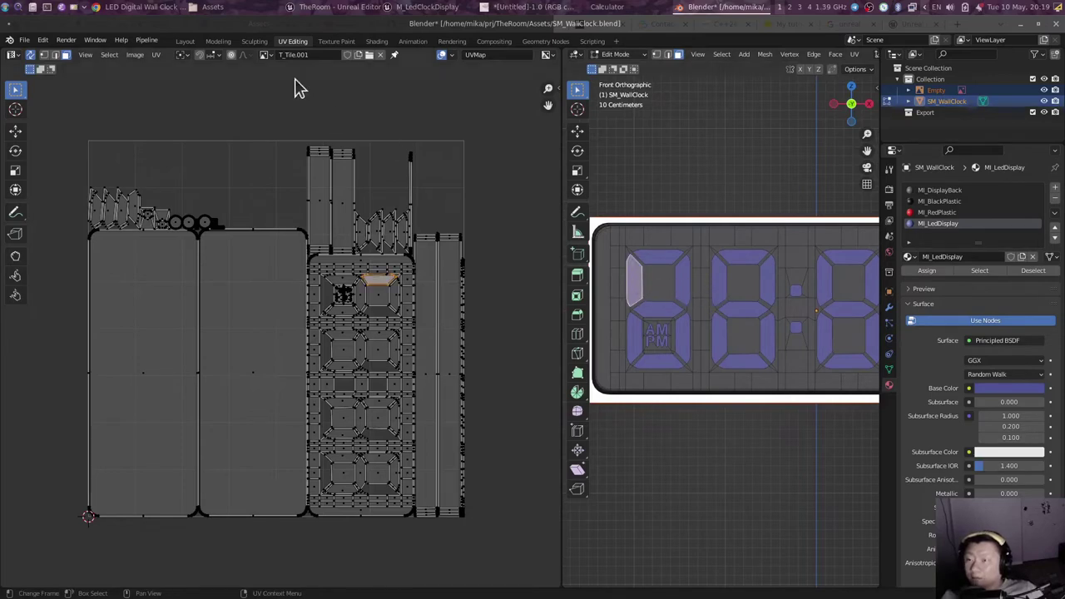
{"action": "key", "text": "alt+F3"}
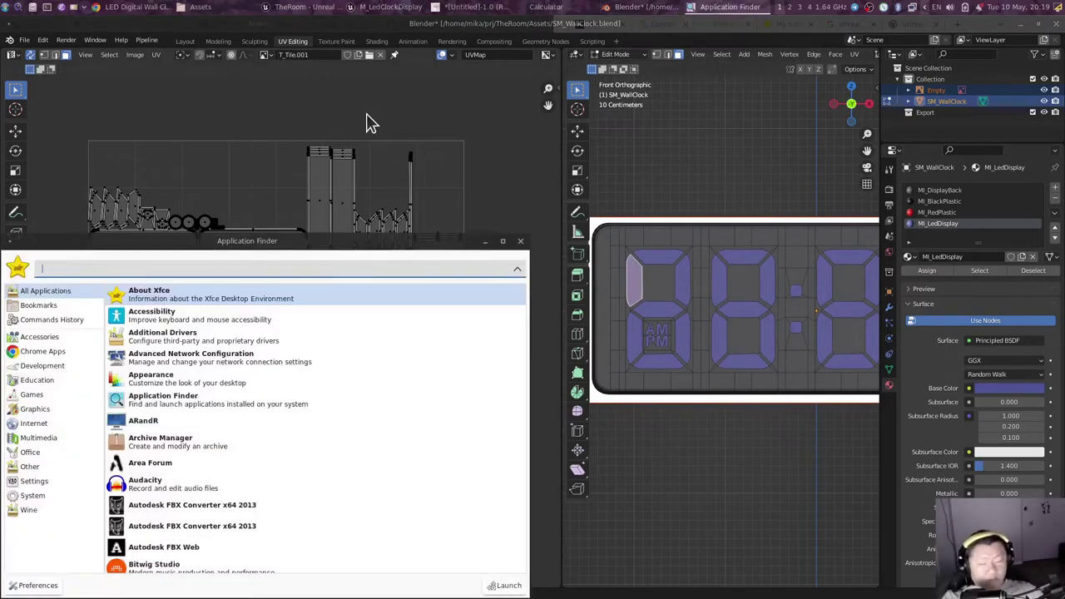
Step: Launch GIMP and create a new blank 32×32 image
{"action": "type", "text": "gimp"}
{"action": "key", "text": "Return"}
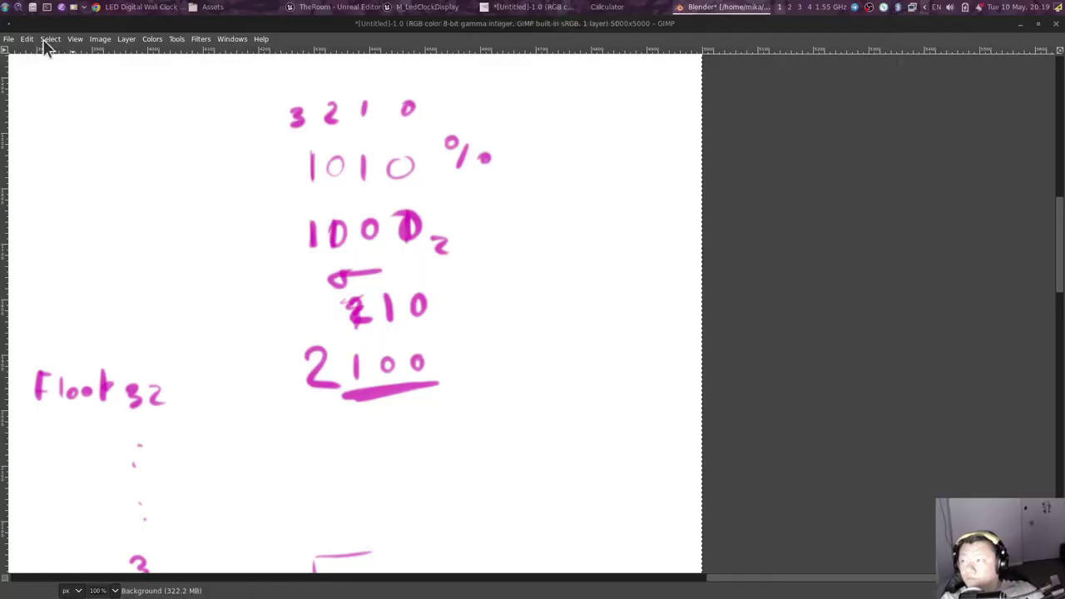
{"action": "left_click", "coordinate": [8, 38]}
{"action": "left_click", "coordinate": [26, 53]}
{"action": "type", "text": "32"}
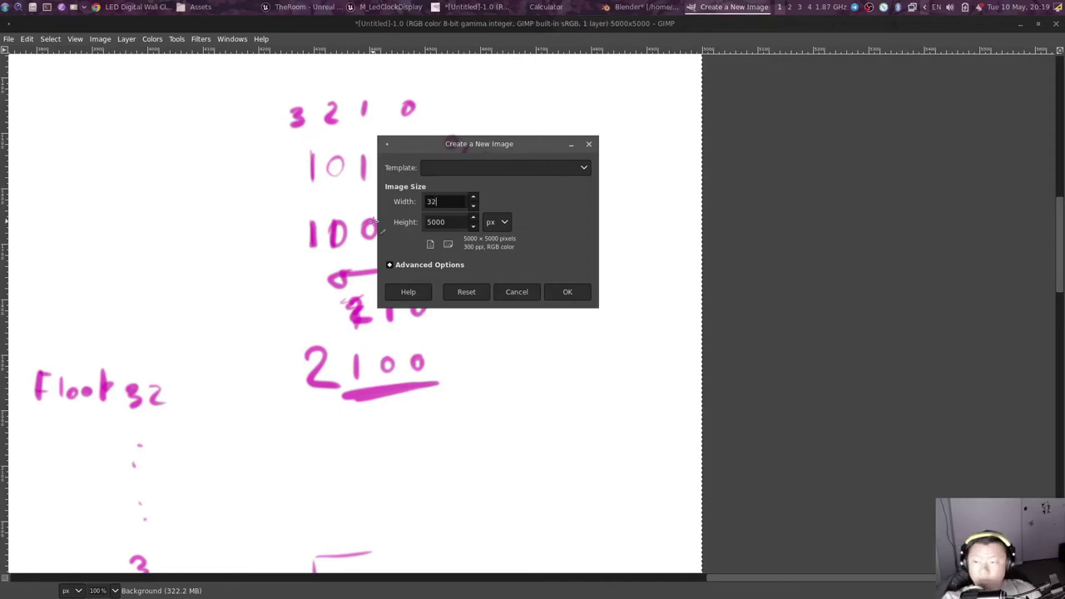
{"action": "key", "text": "Tab"}
{"action": "type", "text": "3"}
{"action": "key", "text": "Return"}
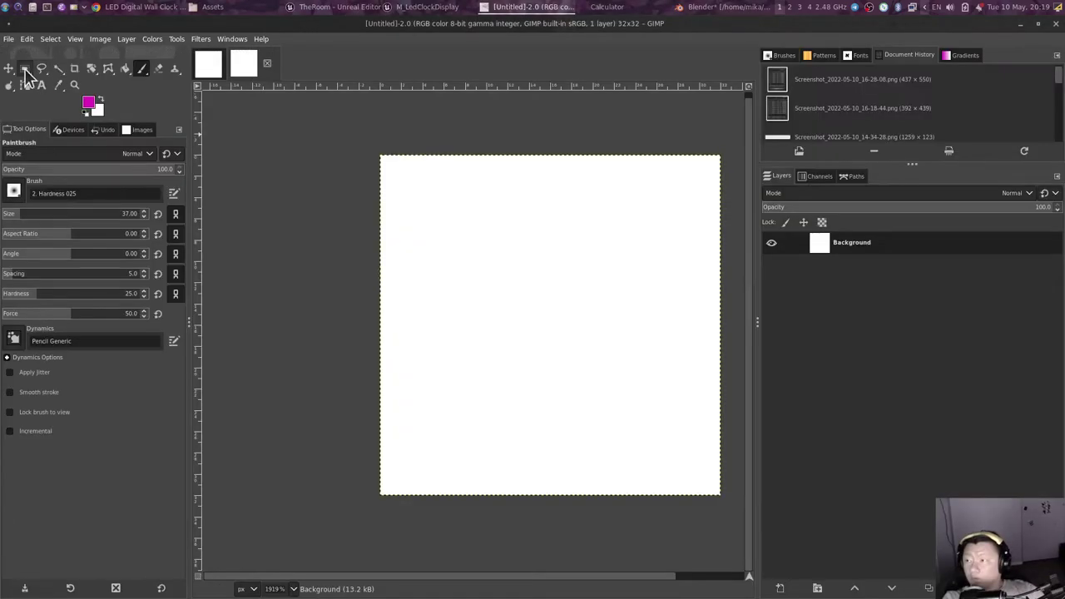
Step: Paint the first one-pixel magenta columns from the left edge with Rectangle Select and Bucket Fill
{"action": "left_click", "coordinate": [25, 70]}
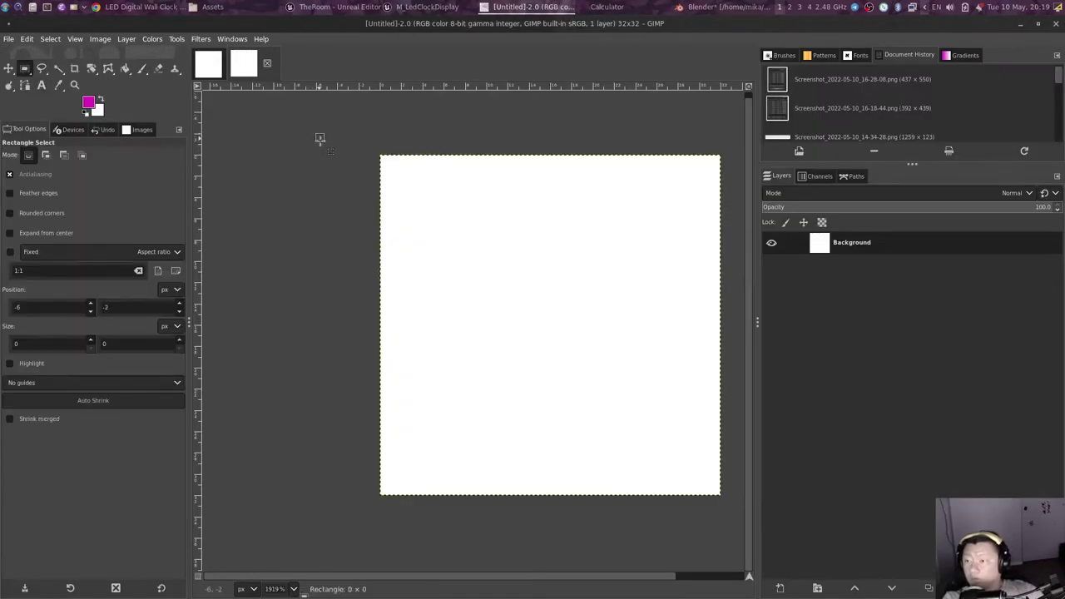
{"action": "left_click_drag", "start_coordinate": [320, 137], "coordinate": [388, 529]}
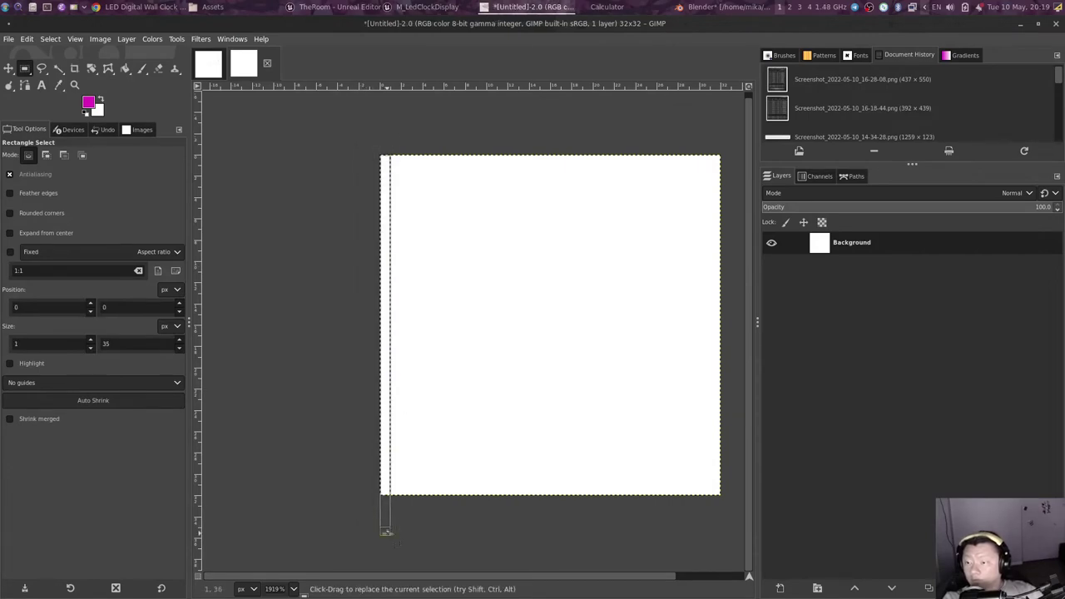
{"action": "key", "text": "shift+b"}
{"action": "left_click", "coordinate": [386, 324]}
{"action": "key", "text": "r"}
{"action": "left_click_drag", "start_coordinate": [394, 316], "coordinate": [433, 316]}
{"action": "key", "text": "shift+b"}
{"action": "left_click", "coordinate": [407, 325]}
{"action": "key", "text": "r"}
{"action": "key", "text": "shift+b"}
{"action": "left_click", "coordinate": [428, 325]}
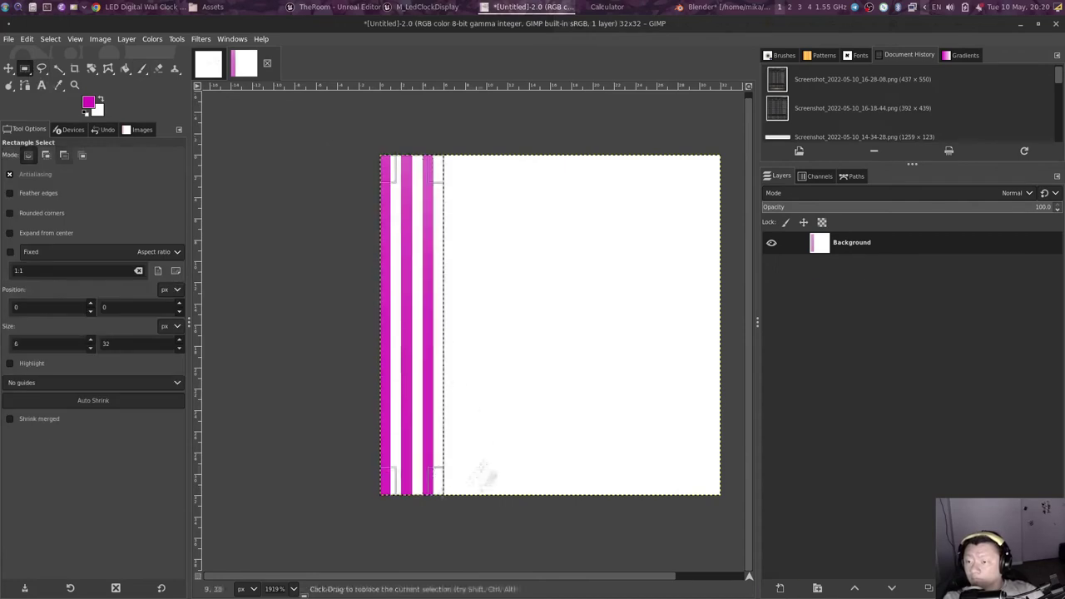
Step: Copy, paste and anchor the magenta stripes repeatedly until they span the full 32-pixel width
{"action": "key", "text": "ctrl+c"}
{"action": "key", "text": "ctrl+v"}
{"action": "key", "text": "ctrl+h"}
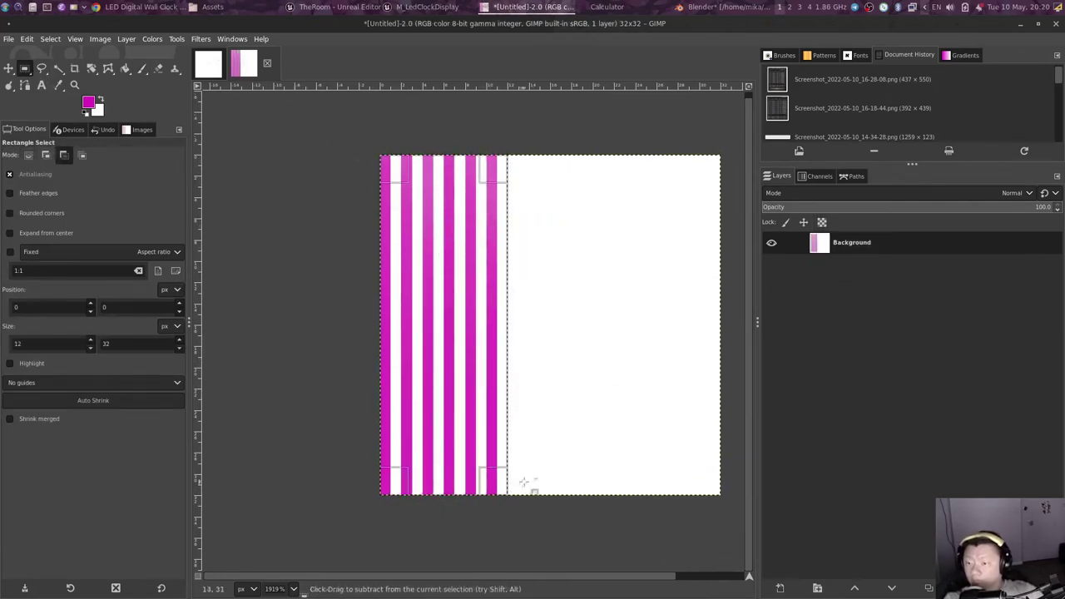
{"action": "key", "text": "ctrl+v"}
{"action": "left_click_drag", "start_coordinate": [527, 488], "coordinate": [666, 375]}
{"action": "key", "text": "ctrl+h"}
{"action": "key", "text": "ctrl+c"}
{"action": "key", "text": "ctrl+v"}
{"action": "left_click_drag", "start_coordinate": [626, 156], "coordinate": [624, 145]}
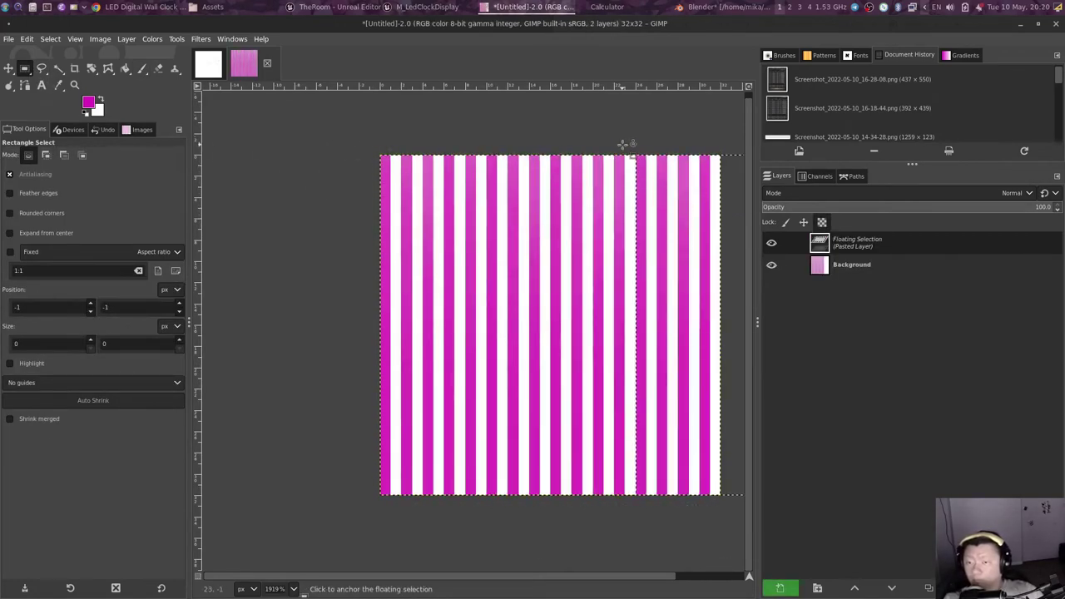
{"action": "key", "text": "ctrl+h"}
{"action": "middle_click_drag", "start_coordinate": [623, 288], "coordinate": [545, 288]}
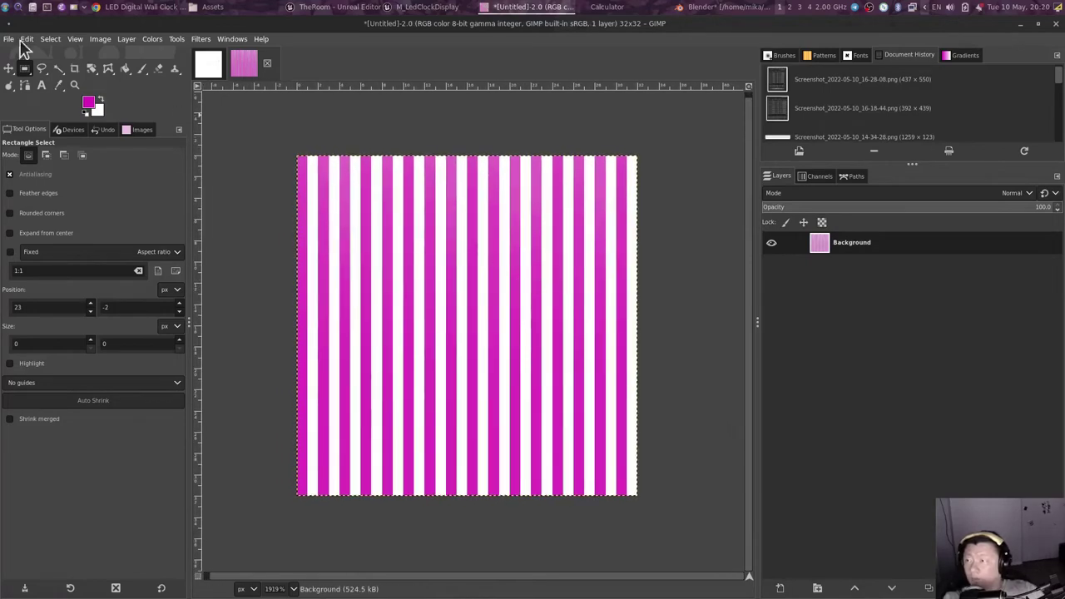
Step: Export the striped image as LedUVHelper.png into prj/TheRoom/Assets, then return to Blender
{"action": "left_click", "coordinate": [9, 39]}
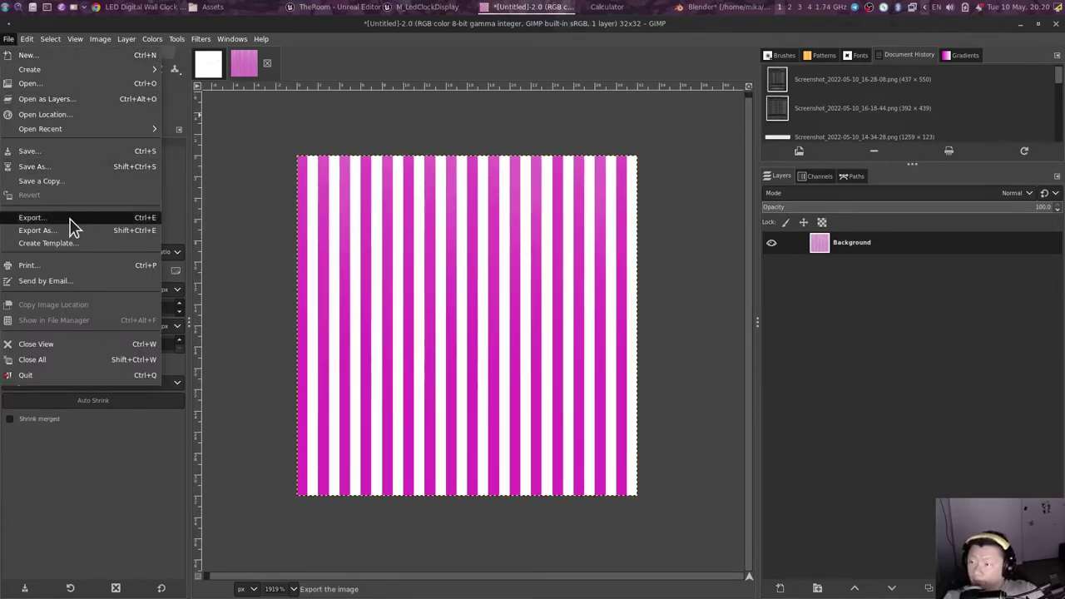
{"action": "left_click", "coordinate": [37, 218]}
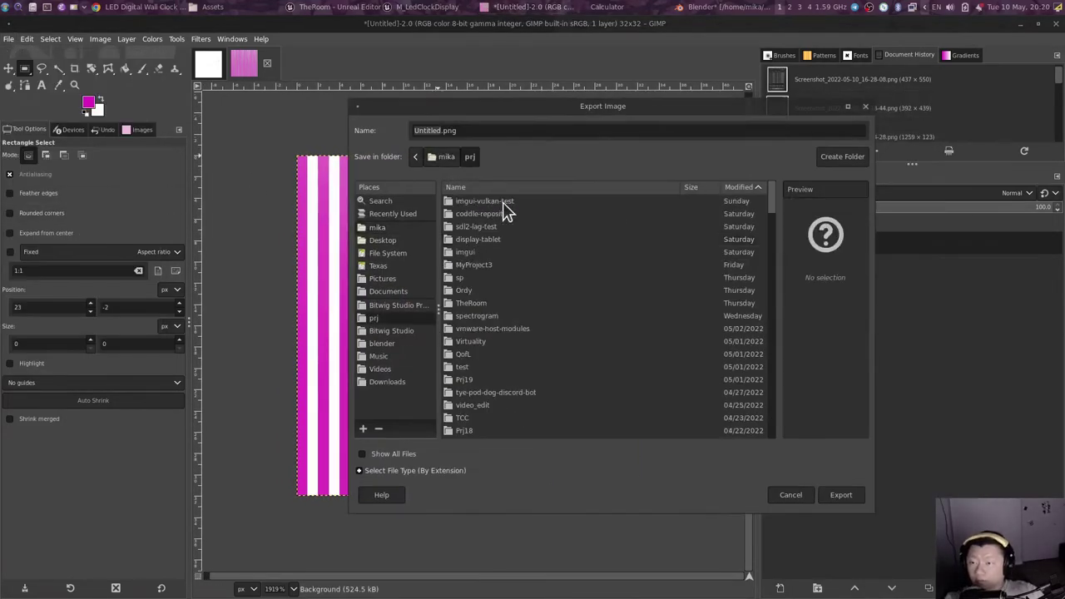
{"action": "double_click", "coordinate": [497, 305]}
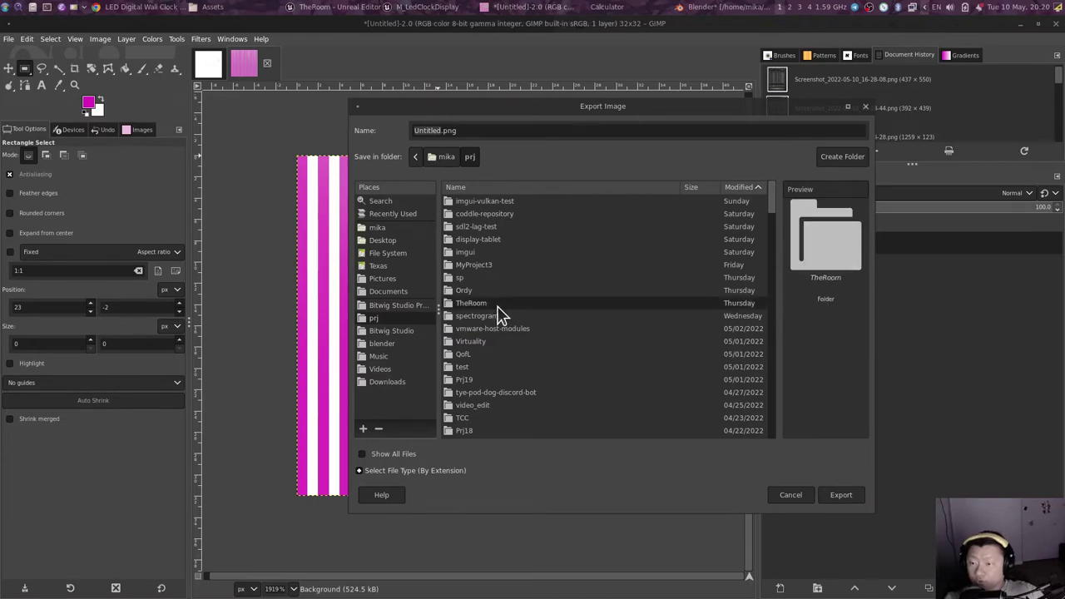
{"action": "double_click", "coordinate": [496, 228]}
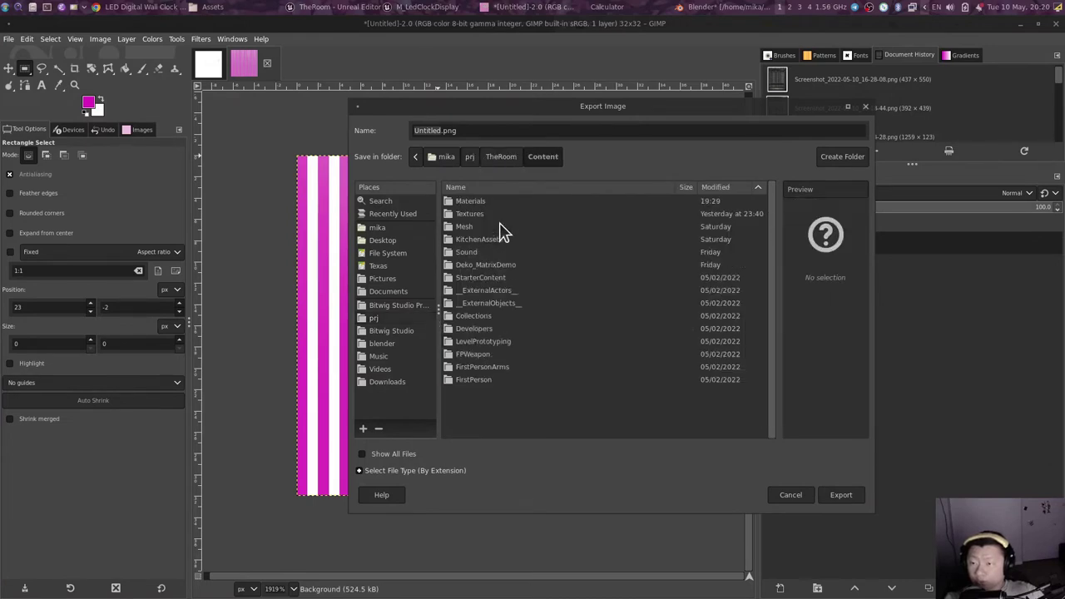
{"action": "type", "text": "Led"}
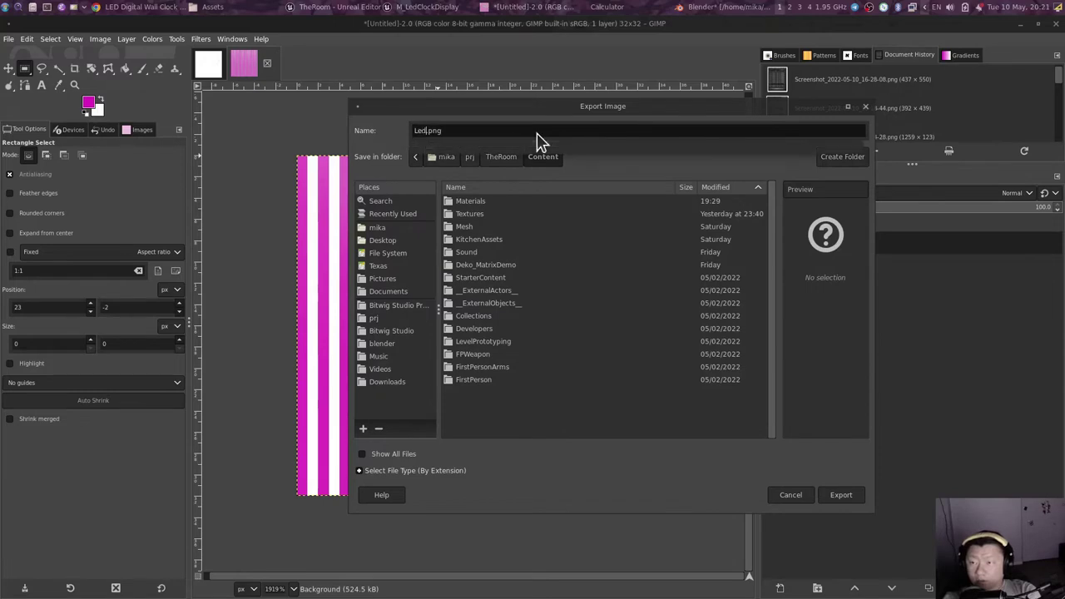
{"action": "type", "text": "Helper"}
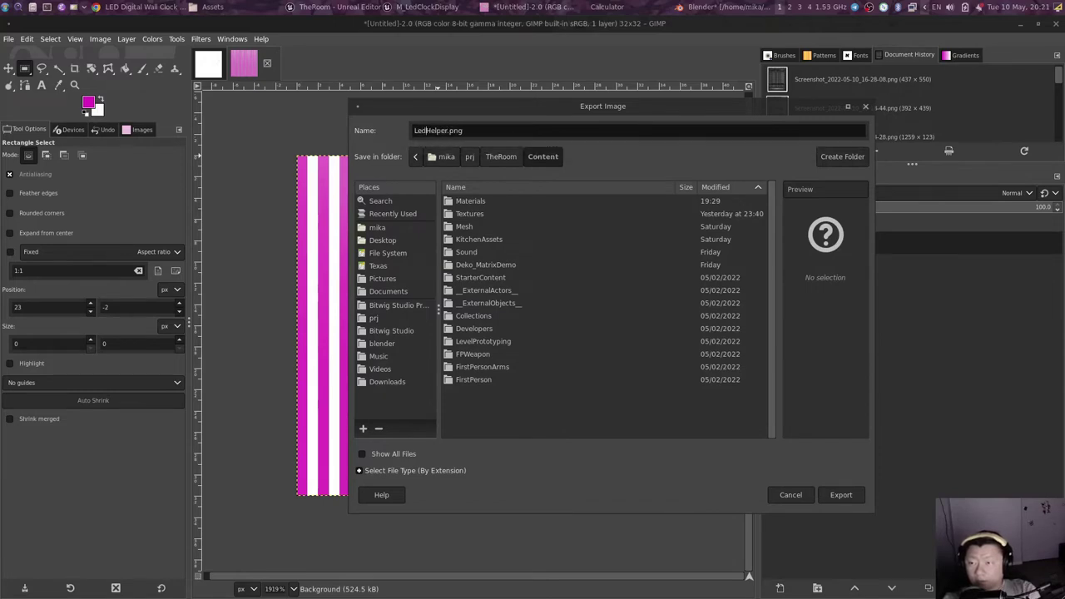
{"action": "key", "text": "Left"}
{"action": "key", "text": "Left"}
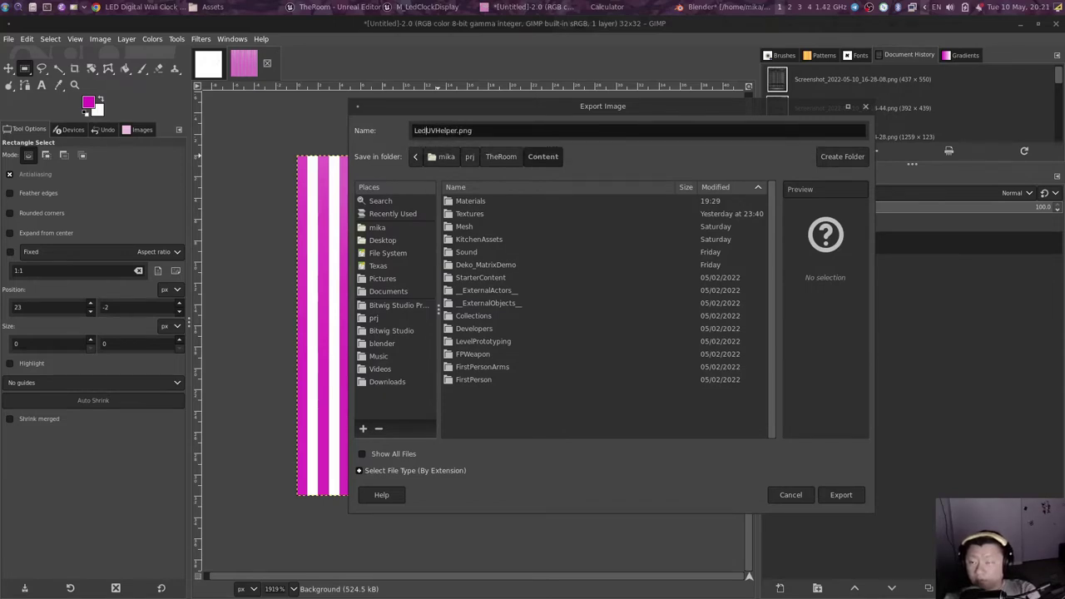
{"action": "left_click", "coordinate": [504, 157]}
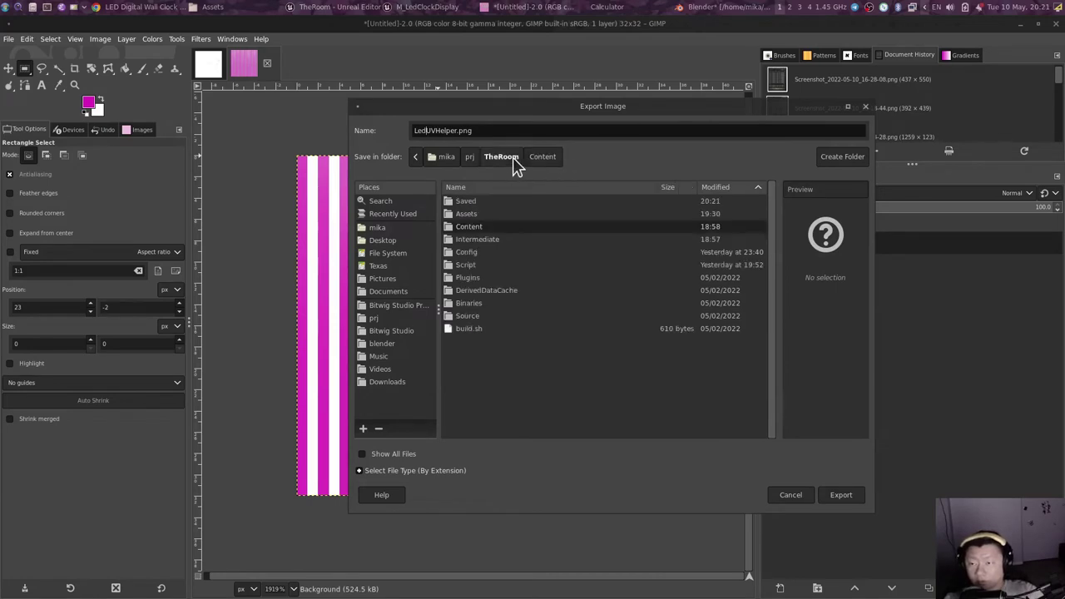
{"action": "double_click", "coordinate": [489, 215]}
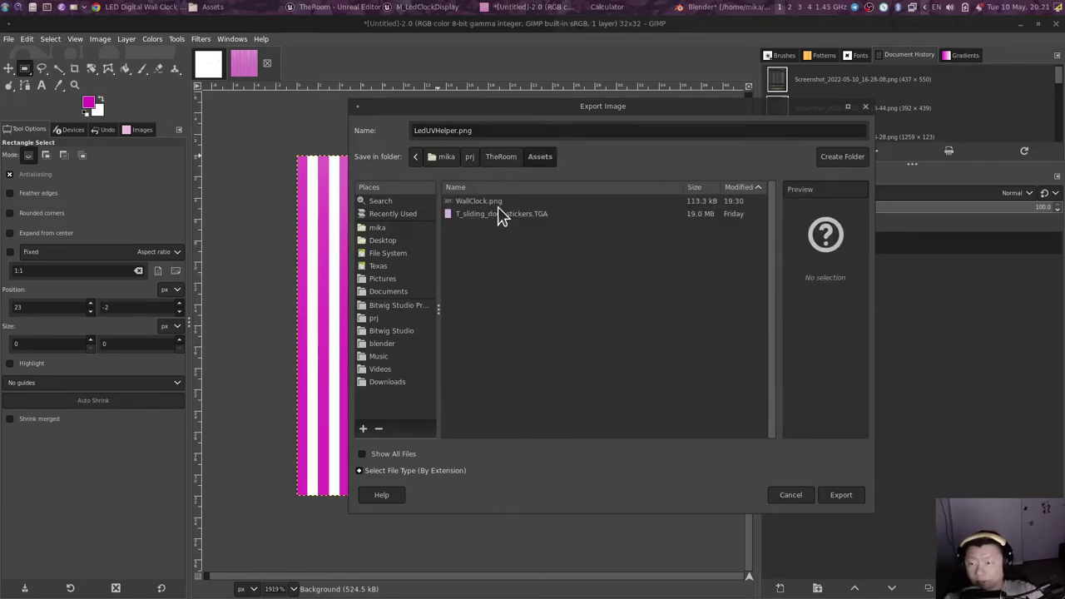
{"action": "left_click", "coordinate": [849, 492]}
{"action": "left_click", "coordinate": [588, 459]}
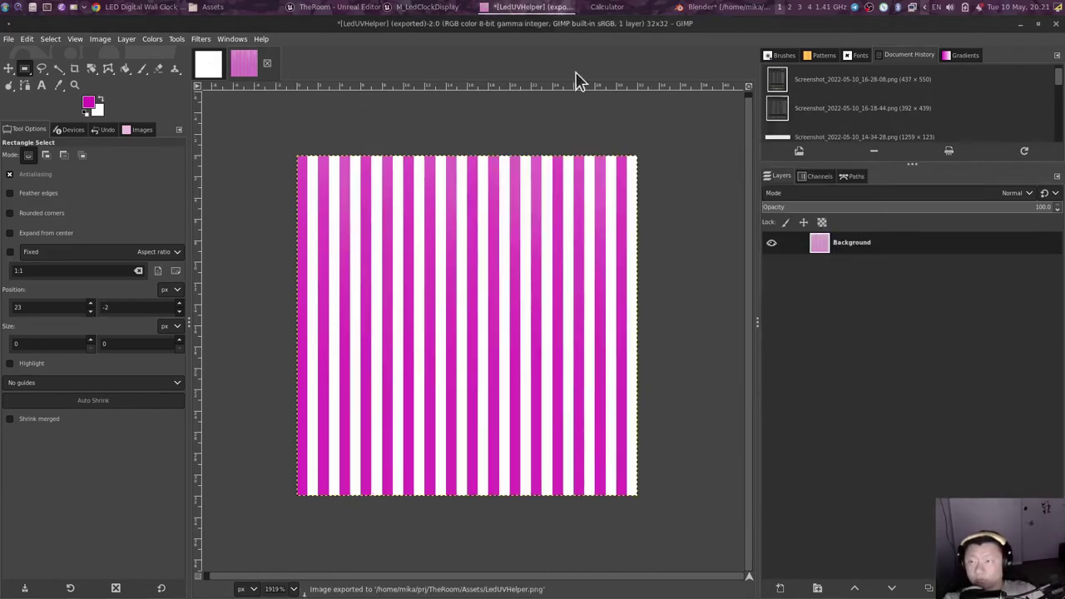
{"action": "left_click", "coordinate": [712, 8]}
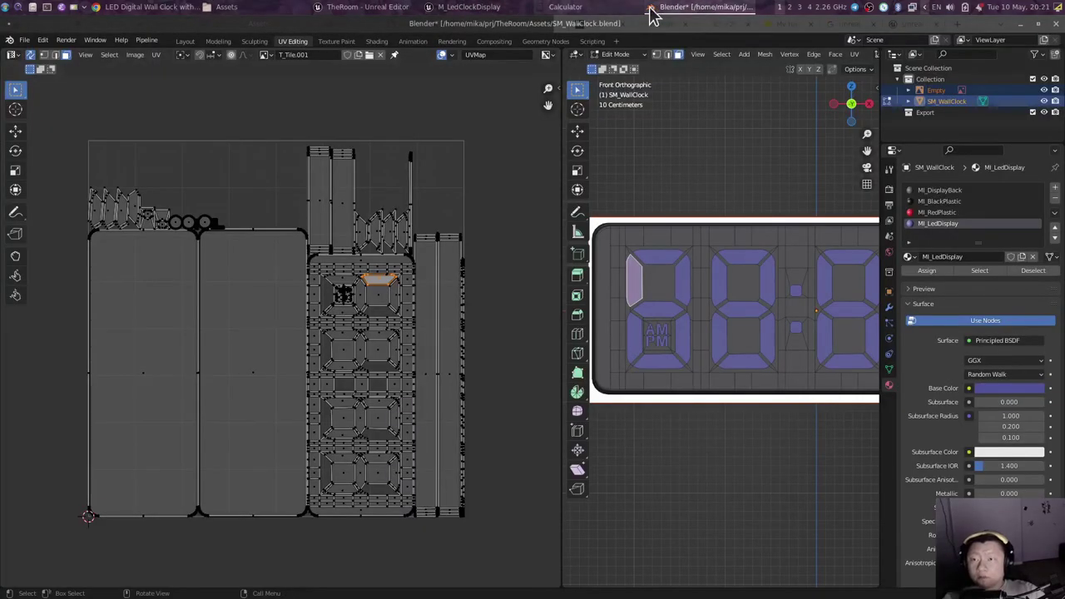
Step: Load LedUVHelper.png from Assets as the UV editor's background image
{"action": "key", "text": "alt+o"}
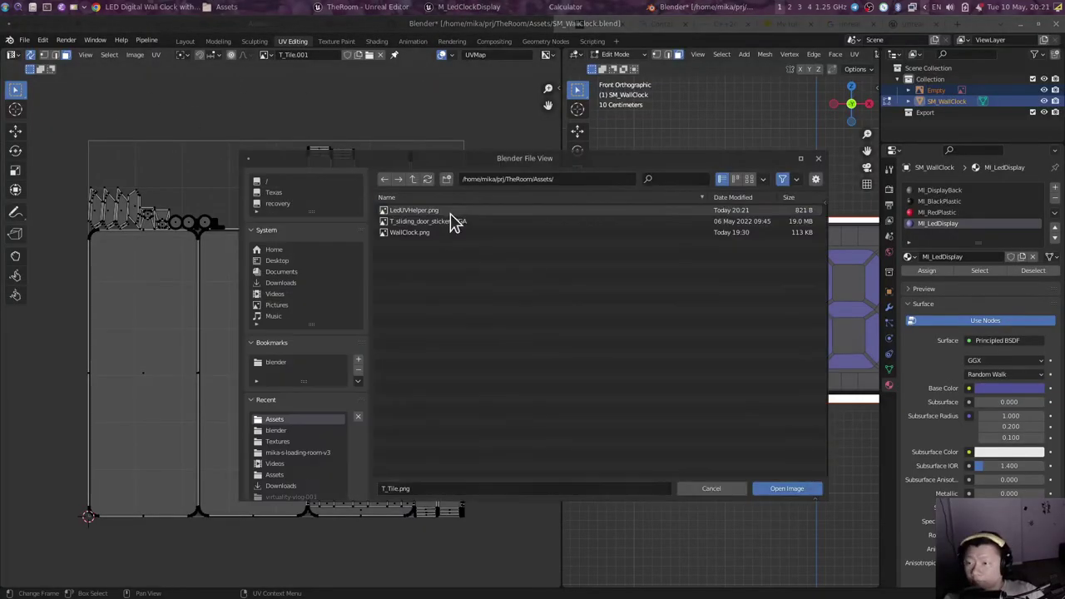
{"action": "left_click", "coordinate": [449, 210]}
{"action": "left_click", "coordinate": [802, 488]}
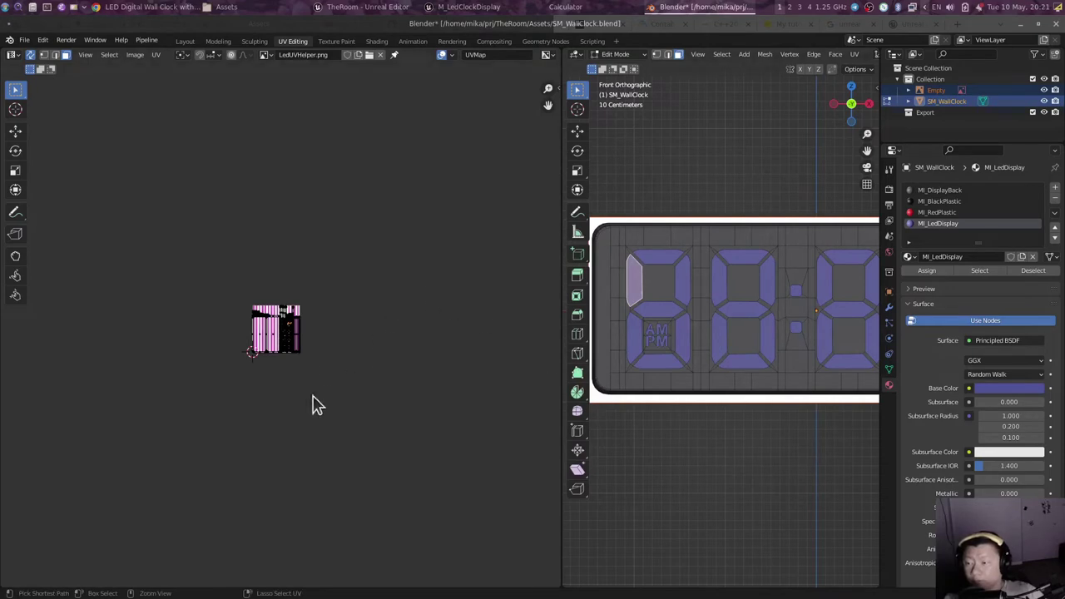
{"action": "scroll", "coordinate": [311, 405], "scroll_direction": "up", "scroll_amount": 1}
{"action": "scroll", "coordinate": [299, 347], "scroll_direction": "up", "scroll_amount": 2}
{"action": "scroll", "coordinate": [299, 347], "scroll_direction": "up", "scroll_amount": 6}
Step: Select the first digit's top segment face and move its UV island onto the left stripes
{"action": "left_click", "coordinate": [680, 258]}
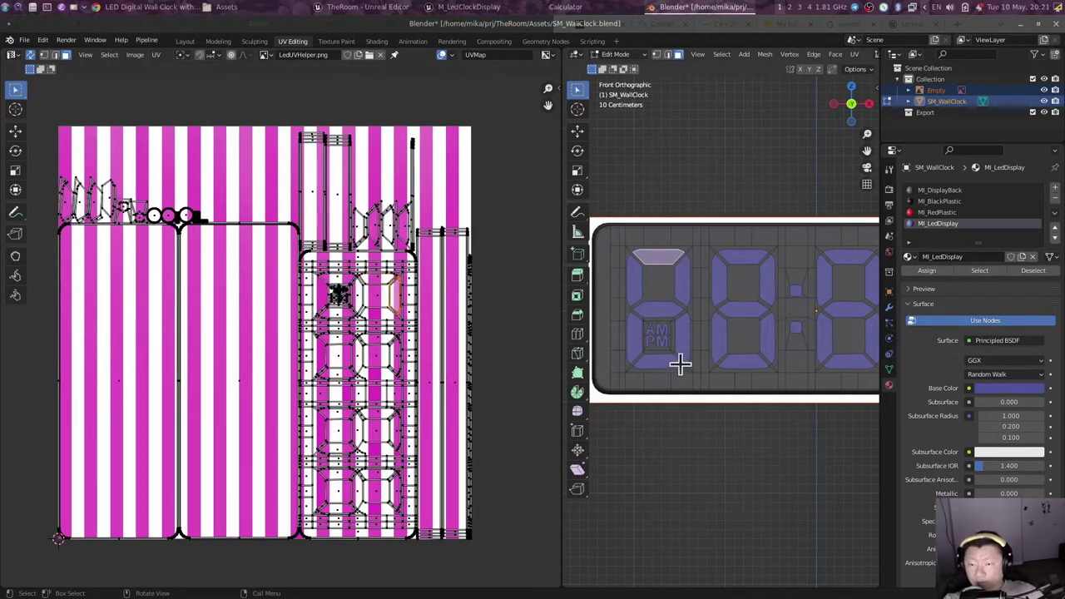
{"action": "left_click", "coordinate": [654, 313]}
{"action": "left_click", "coordinate": [676, 255]}
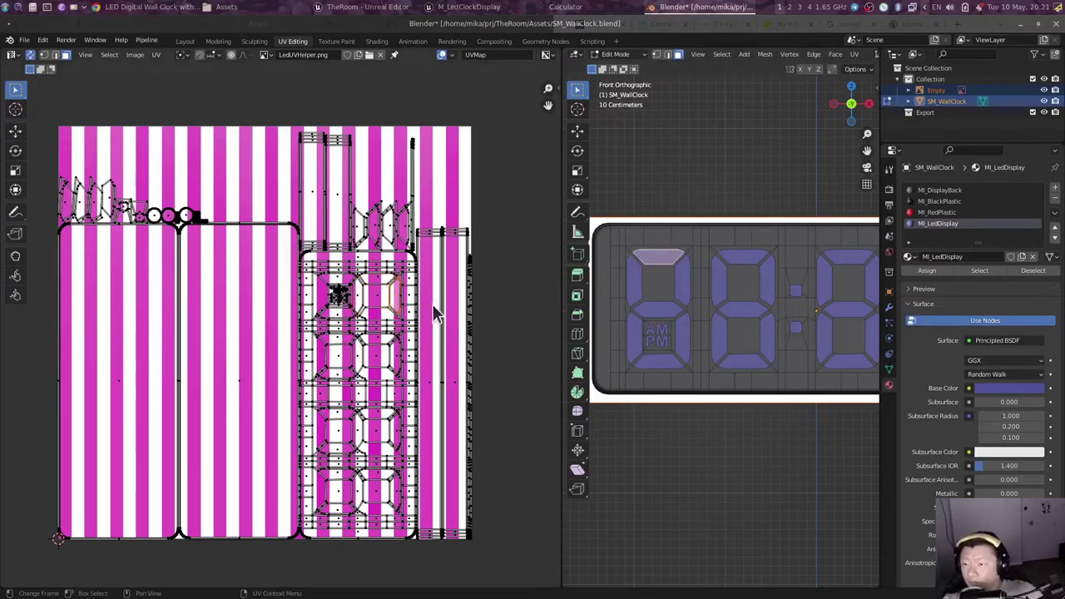
{"action": "key", "text": "g"}
{"action": "left_click", "coordinate": [110, 291]}
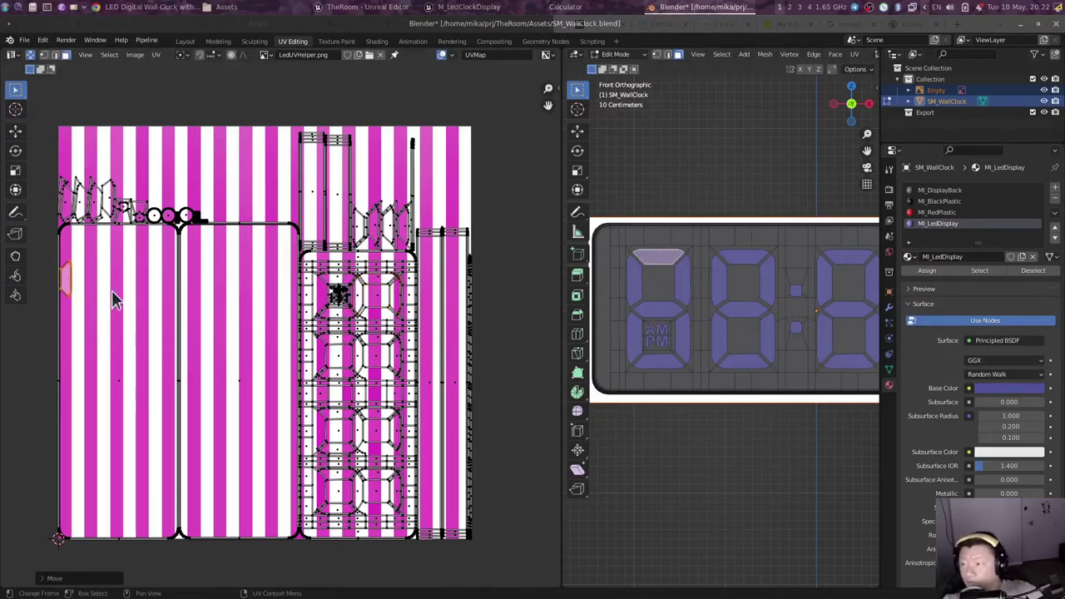
{"action": "scroll", "coordinate": [112, 290], "scroll_direction": "up", "scroll_amount": 2}
Step: Scale the placed island vertically, then enlarge it uniformly over the stripes
{"action": "key", "text": "s"}
{"action": "key", "text": "y"}
{"action": "left_click", "coordinate": [491, 291]}
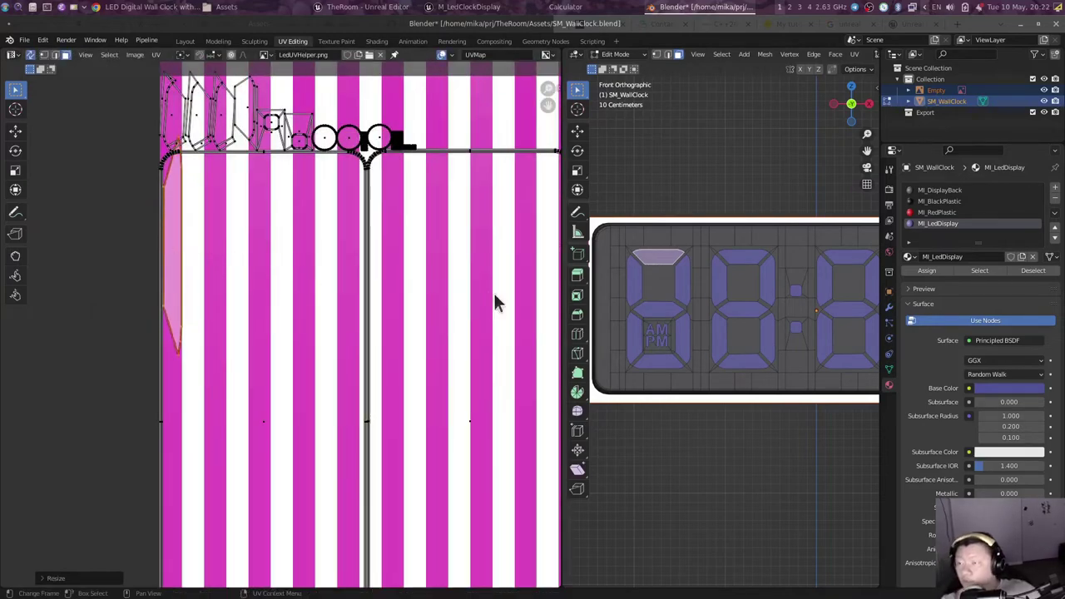
{"action": "scroll", "coordinate": [466, 283], "scroll_direction": "down", "scroll_amount": 2}
{"action": "scroll", "coordinate": [399, 274], "scroll_direction": "down", "scroll_amount": 1}
{"action": "scroll", "coordinate": [315, 238], "scroll_direction": "up", "scroll_amount": 2}
{"action": "key", "text": "s"}
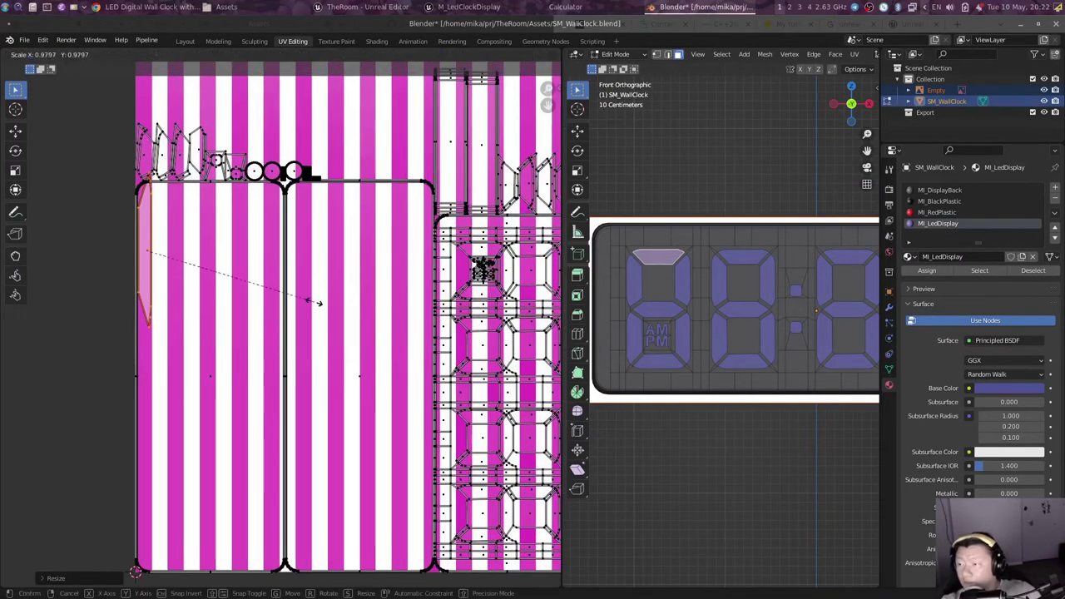
{"action": "scroll", "coordinate": [342, 292], "scroll_direction": "left", "scroll_amount": 3, "text": "ctrl"}
{"action": "left_click", "coordinate": [499, 263]}
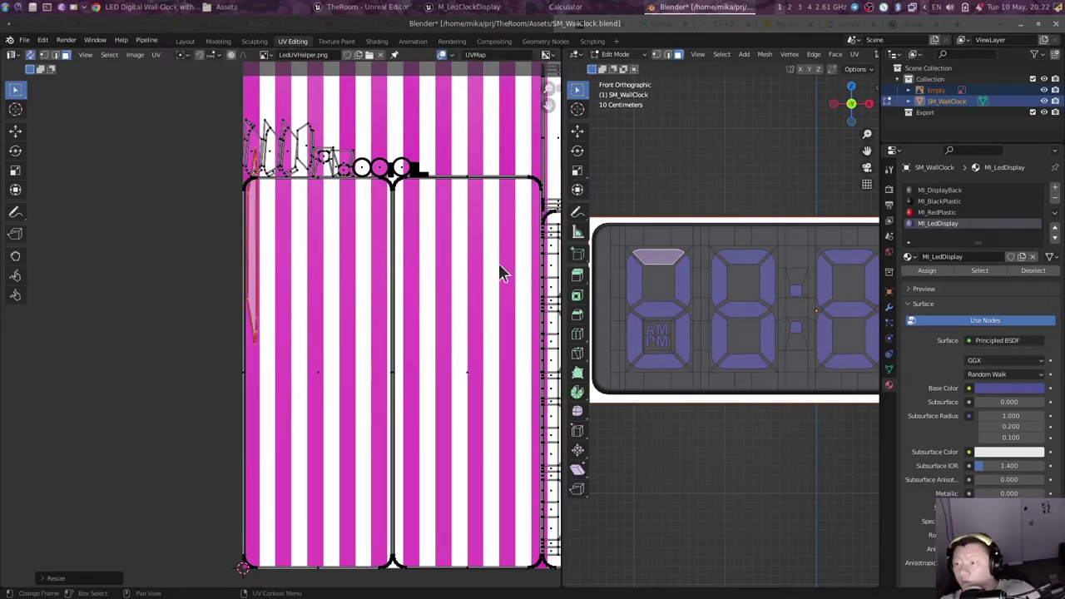
{"action": "scroll", "coordinate": [416, 275], "scroll_direction": "down", "scroll_amount": 2}
{"action": "scroll", "coordinate": [375, 275], "scroll_direction": "left", "scroll_amount": 2, "text": "ctrl"}
{"action": "scroll", "coordinate": [342, 283], "scroll_direction": "up", "scroll_amount": 2}
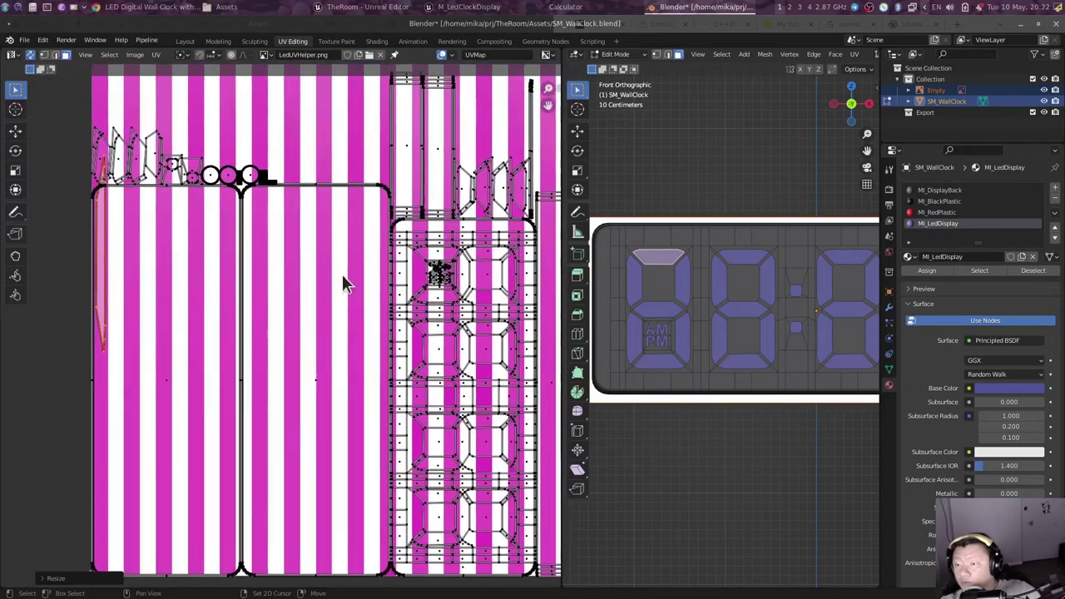
Step: Move the first digit's upper-right segment island onto the left stripes
{"action": "left_click", "coordinate": [683, 289]}
{"action": "middle_click_drag", "start_coordinate": [262, 394], "coordinate": [313, 409]}
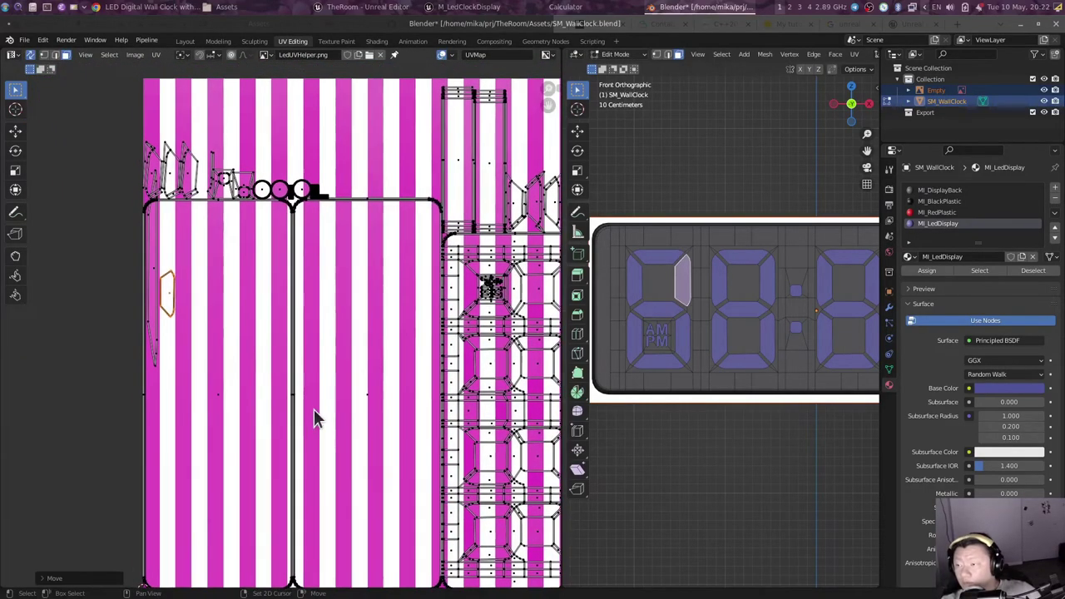
{"action": "key", "text": "s"}
{"action": "key", "text": "g"}
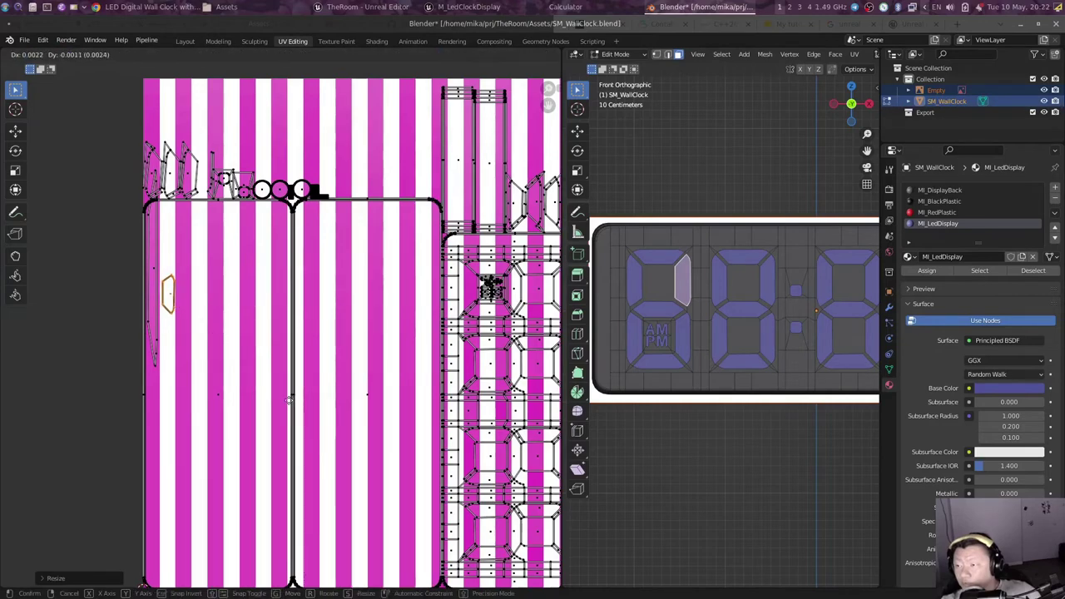
{"action": "left_click", "coordinate": [289, 400]}
Step: Move the lower-right and middle segment islands into place alongside the row
{"action": "middle_click_drag", "start_coordinate": [292, 409], "coordinate": [209, 394]}
{"action": "left_click", "coordinate": [125, 296]}
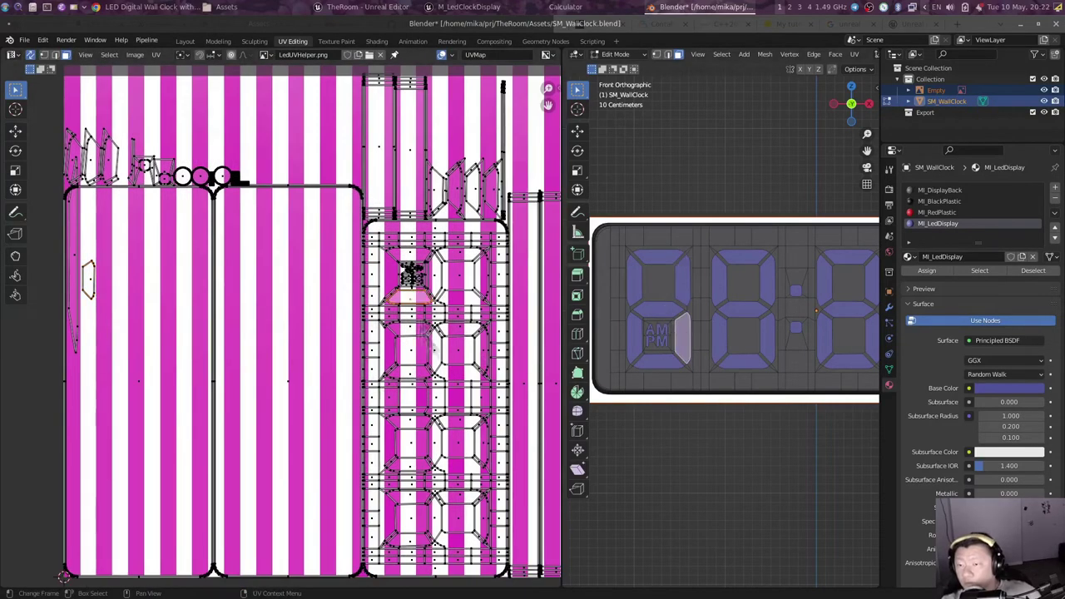
{"action": "middle_click_drag", "start_coordinate": [125, 295], "coordinate": [125, 275], "text": "ctrl"}
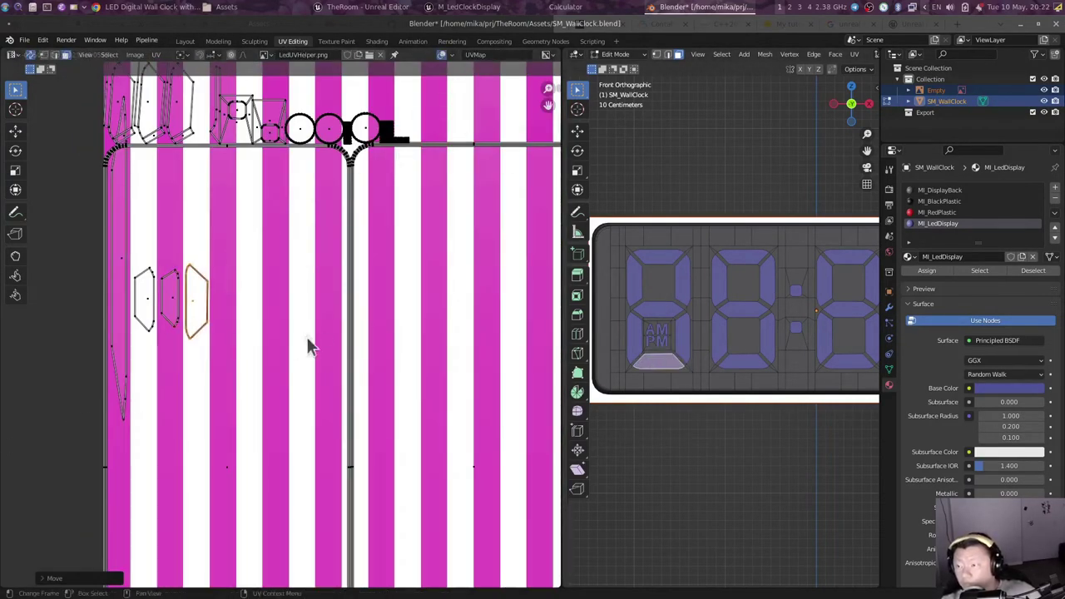
{"action": "key", "text": "r"}
{"action": "right_click", "coordinate": [340, 321]}
{"action": "key", "text": "g"}
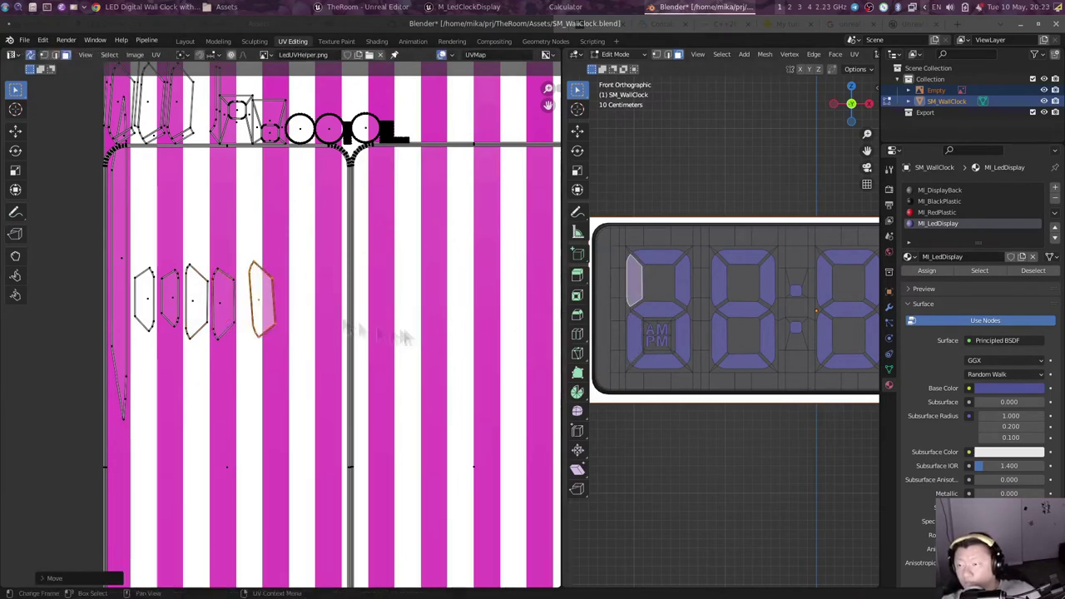
{"action": "key", "text": "r"}
{"action": "left_click", "coordinate": [404, 352]}
{"action": "left_click", "coordinate": [666, 312]}
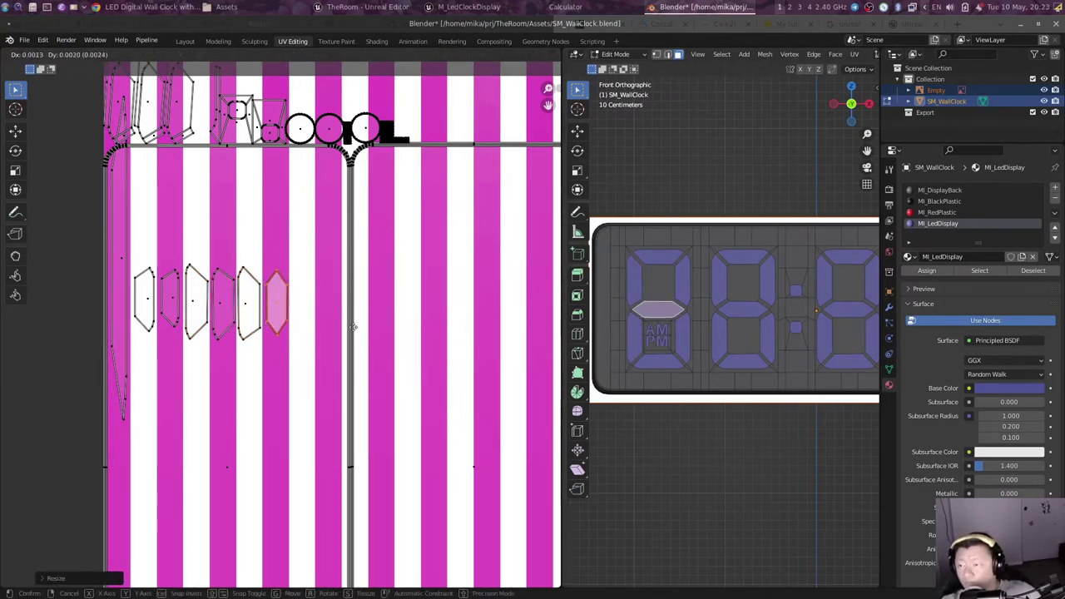
{"action": "key", "text": "g"}
{"action": "left_click", "coordinate": [358, 327]}
Step: Shorten the long vertical island on the left along Y and drop it into the row
{"action": "middle_click_drag", "start_coordinate": [189, 289], "coordinate": [268, 350]}
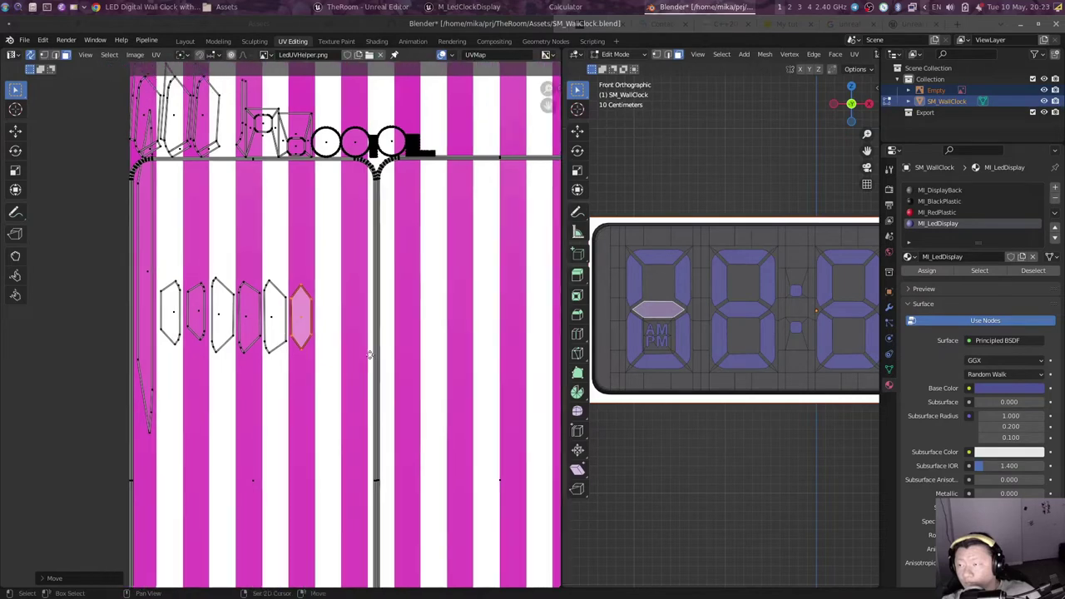
{"action": "left_click", "coordinate": [204, 325]}
{"action": "key", "text": "s"}
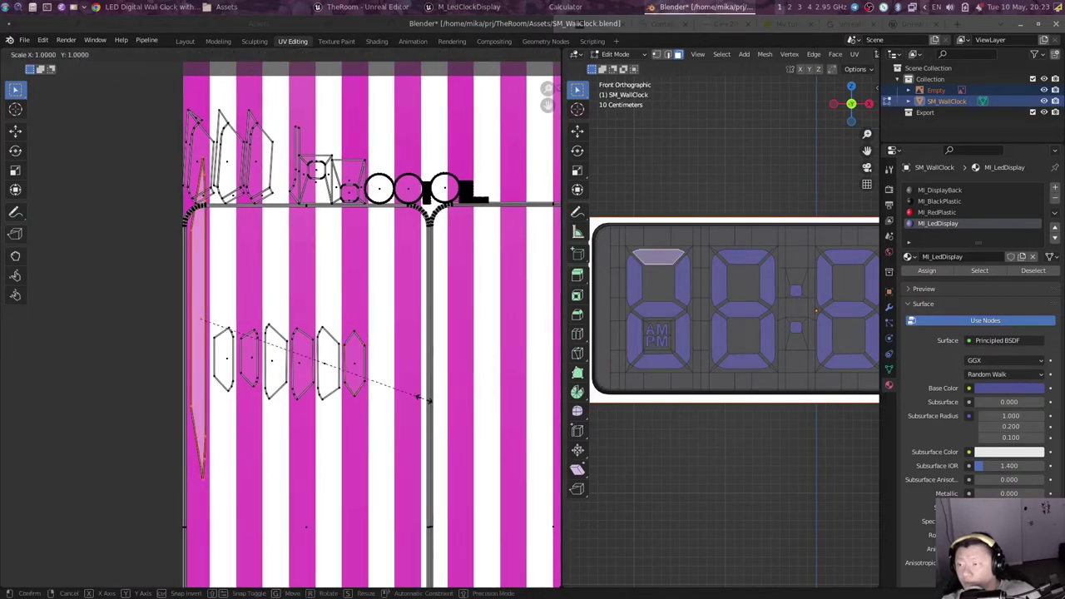
{"action": "key", "text": "y"}
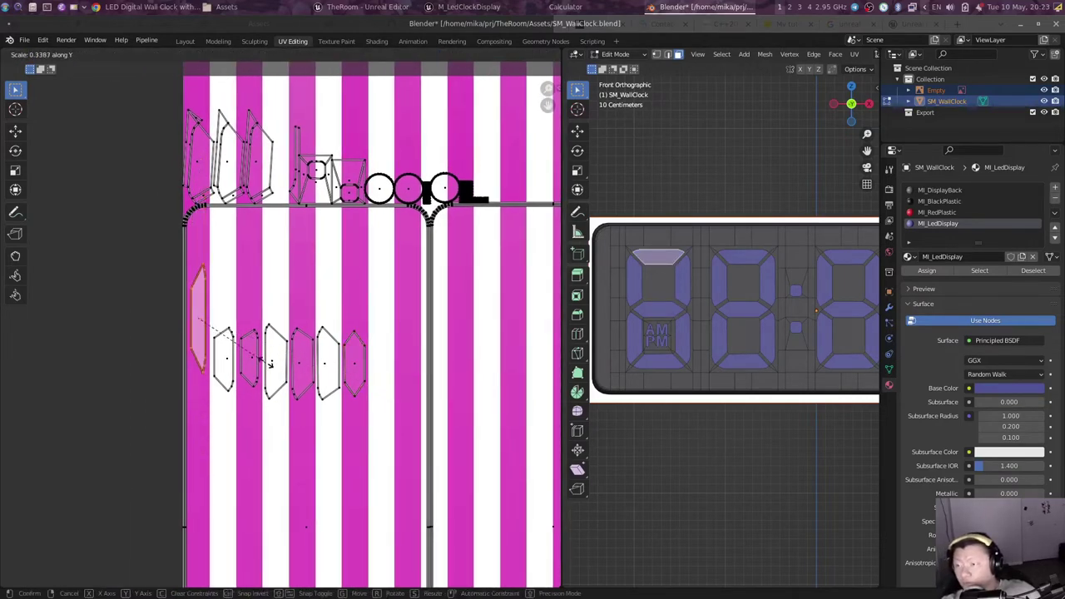
{"action": "left_click", "coordinate": [270, 364]}
{"action": "key", "text": "g"}
{"action": "left_click", "coordinate": [267, 391]}
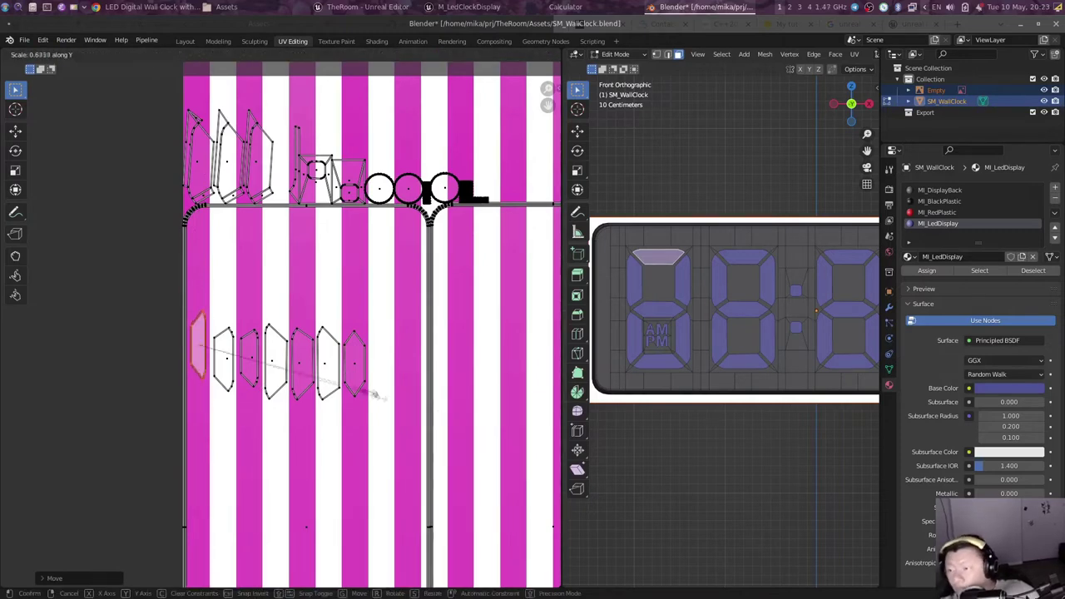
Step: Select the PM letters face on the clock in the 3D view
{"action": "left_click", "coordinate": [686, 331]}
{"action": "scroll", "coordinate": [716, 339], "scroll_direction": "up", "scroll_amount": 3}
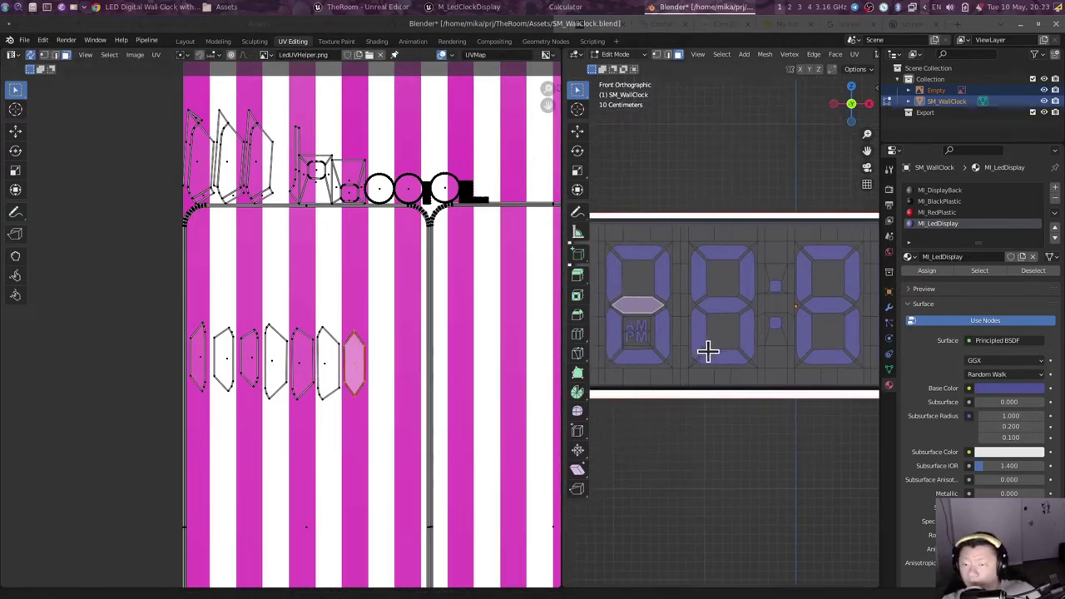
{"action": "scroll", "coordinate": [754, 333], "scroll_direction": "up", "scroll_amount": 1}
{"action": "scroll", "coordinate": [759, 335], "scroll_direction": "up", "scroll_amount": 2}
{"action": "scroll", "coordinate": [739, 309], "scroll_direction": "up", "scroll_amount": 2}
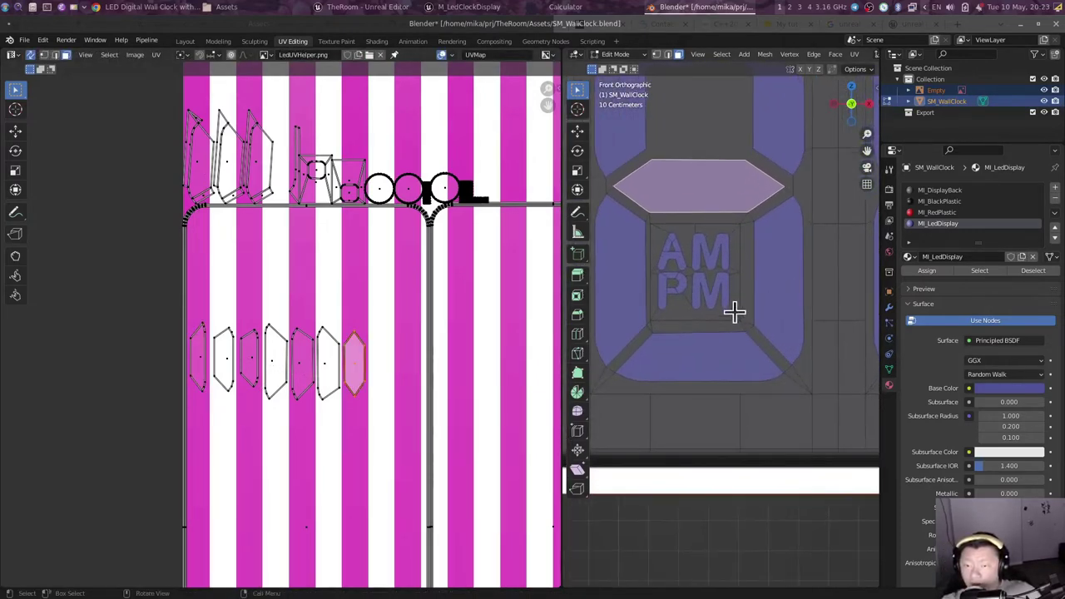
{"action": "left_click", "coordinate": [719, 293]}
Step: Try placing the PM letters' UVs on the texture, then undo the move
{"action": "key", "text": "g"}
{"action": "left_click", "coordinate": [385, 323]}
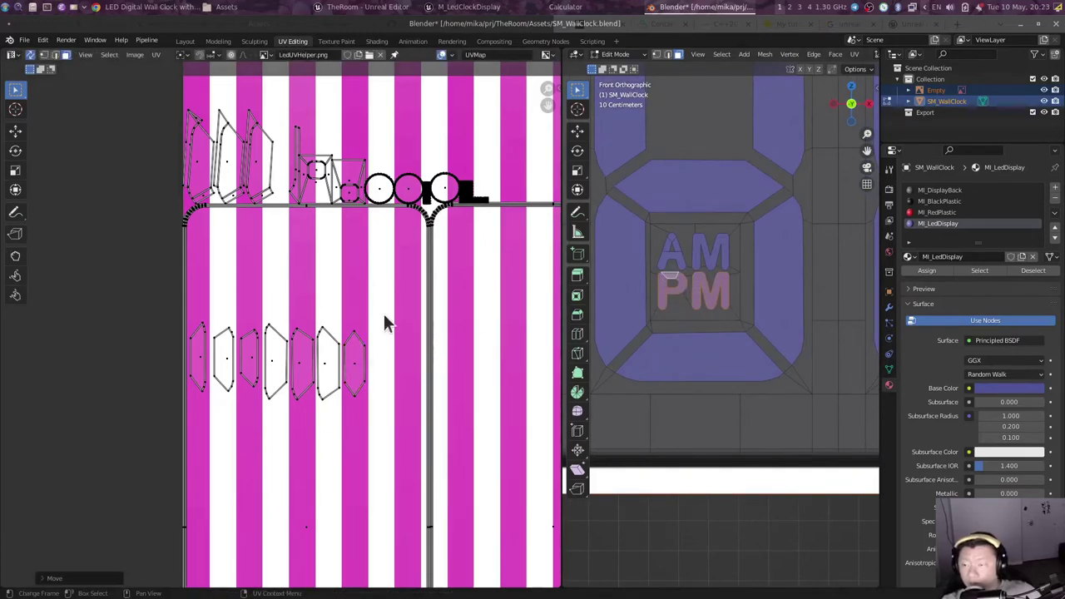
{"action": "scroll", "coordinate": [386, 323], "scroll_direction": "down", "scroll_amount": 1}
{"action": "scroll", "coordinate": [452, 333], "scroll_direction": "up", "scroll_amount": 3}
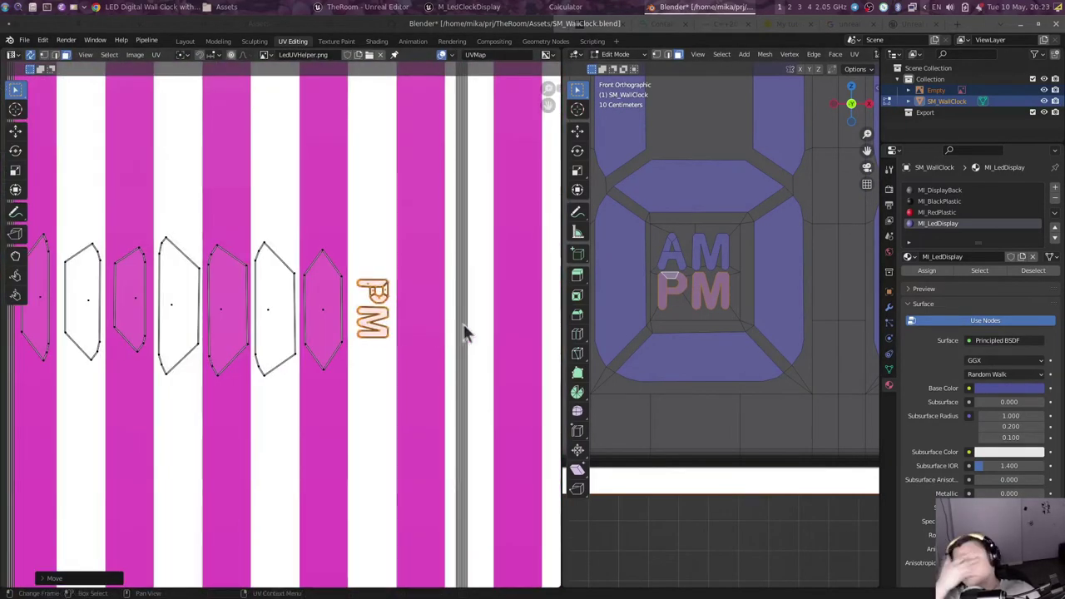
{"action": "key", "text": "ctrl+z"}
{"action": "scroll", "coordinate": [367, 332], "scroll_direction": "down", "scroll_amount": 1}
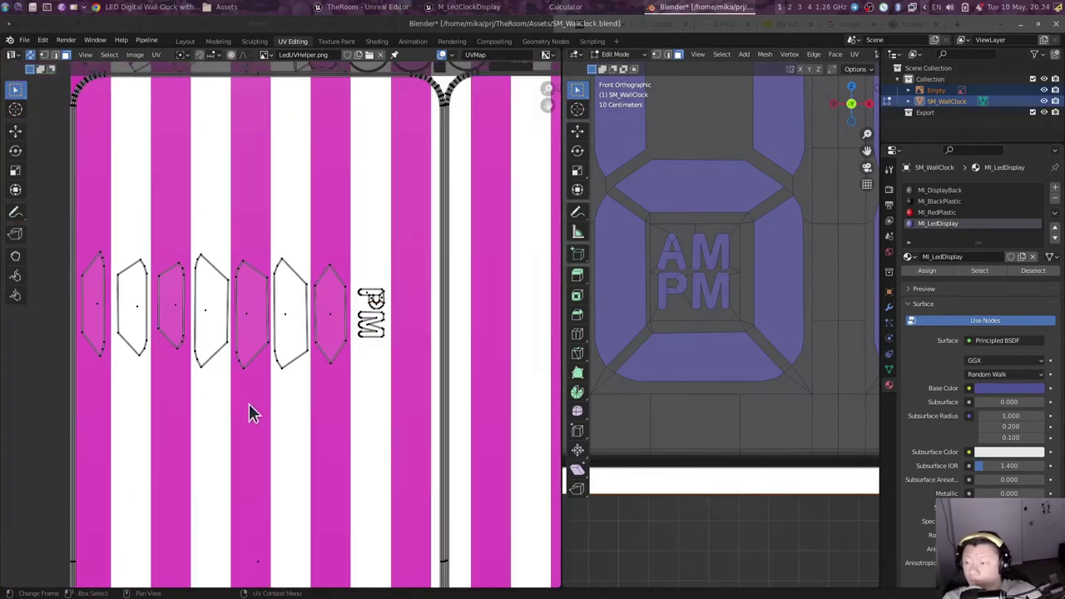
{"action": "middle_click_drag", "start_coordinate": [375, 414], "coordinate": [201, 441]}
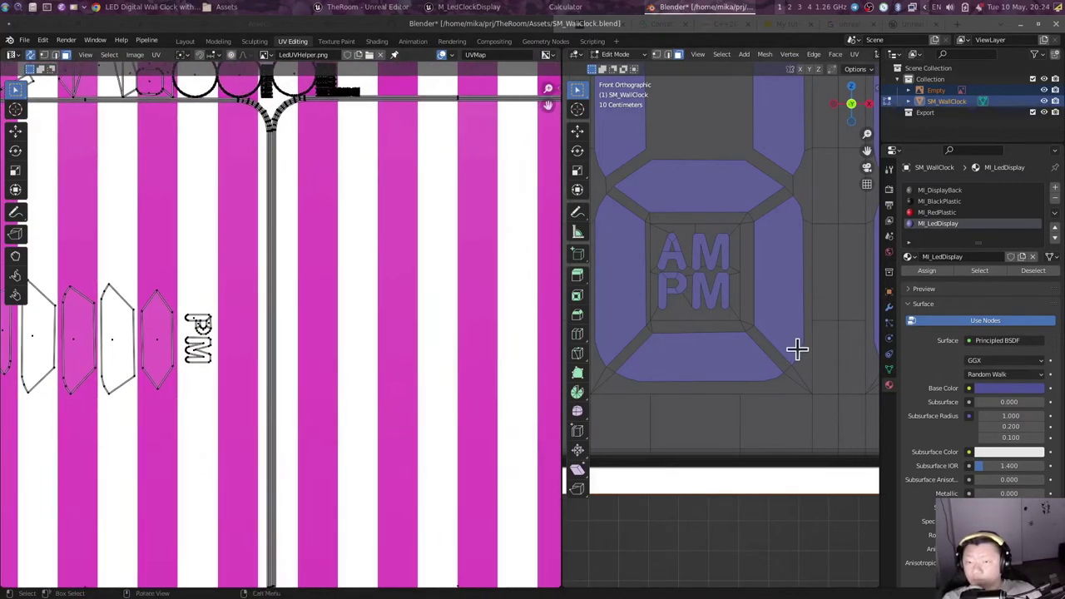
{"action": "scroll", "coordinate": [796, 347], "scroll_direction": "up", "scroll_amount": 3}
{"action": "scroll", "coordinate": [654, 375], "scroll_direction": "down", "scroll_amount": 2}
{"action": "scroll", "coordinate": [211, 337], "scroll_direction": "down", "scroll_amount": 4}
Step: Move the upper-right and lower-right segment islands into the row
{"action": "left_click", "coordinate": [246, 341]}
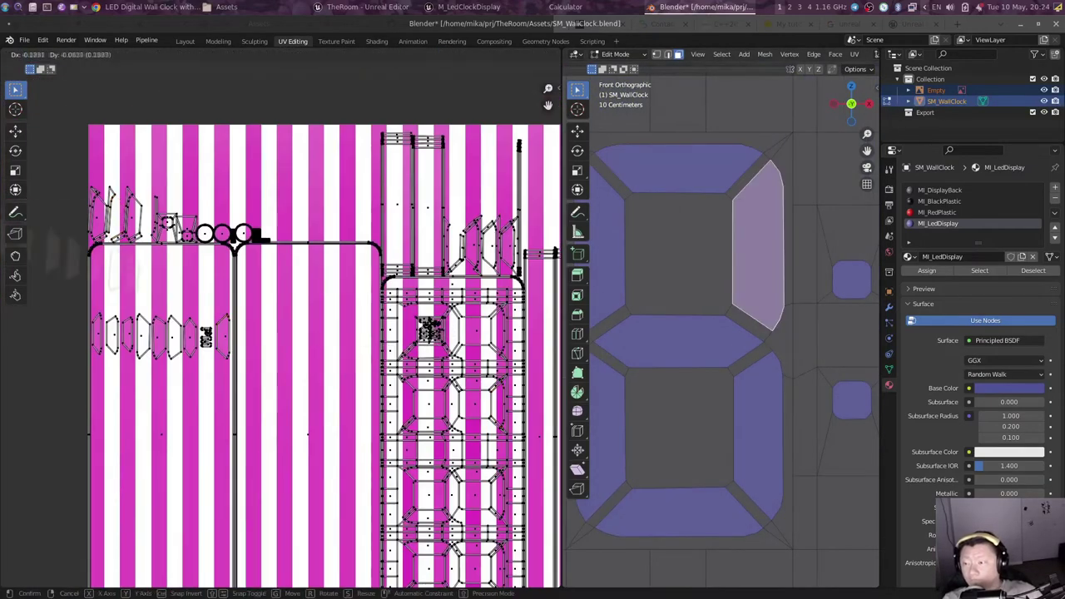
{"action": "left_click", "coordinate": [263, 348]}
{"action": "key", "text": "g"}
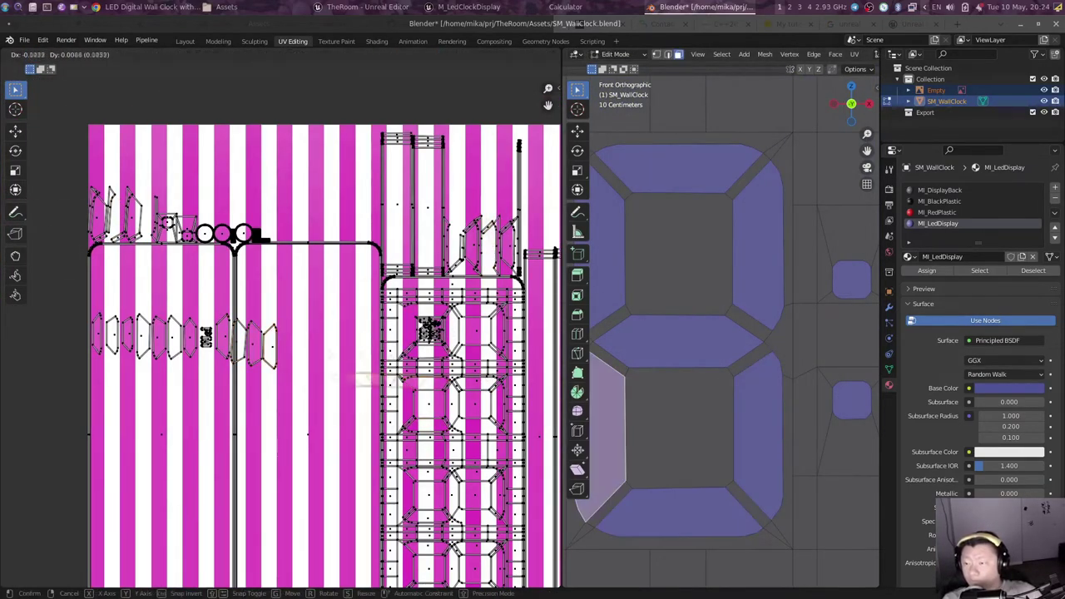
{"action": "left_click", "coordinate": [315, 292]}
{"action": "scroll", "coordinate": [241, 341], "scroll_direction": "up", "scroll_amount": 5}
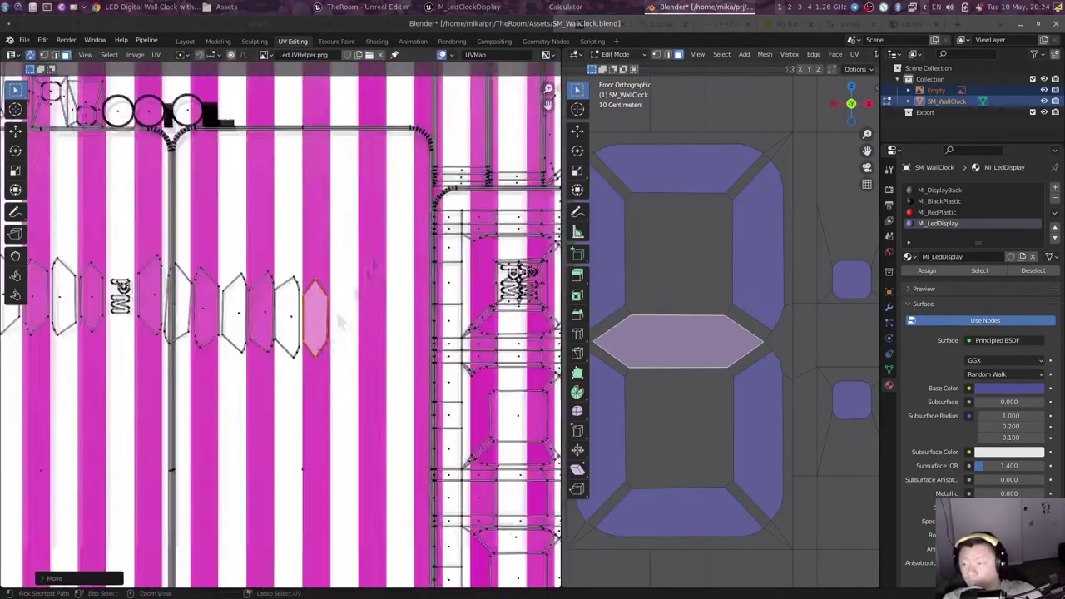
Step: Select islands along the row and rotate the middle segment island upright
{"action": "left_click", "coordinate": [333, 343]}
{"action": "left_click", "coordinate": [398, 348]}
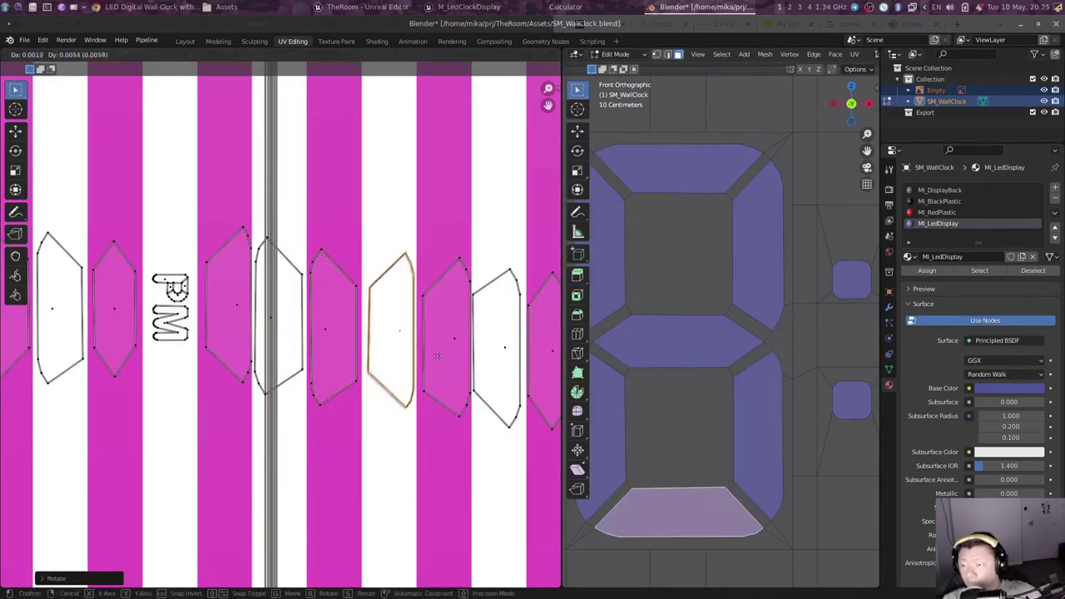
{"action": "left_click", "coordinate": [449, 343]}
{"action": "scroll", "coordinate": [470, 375], "scroll_direction": "right", "scroll_amount": 3, "text": "ctrl"}
{"action": "left_click", "coordinate": [466, 373]}
{"action": "key", "text": "r"}
{"action": "scroll", "coordinate": [470, 374], "scroll_direction": "right", "scroll_amount": 2, "text": "ctrl"}
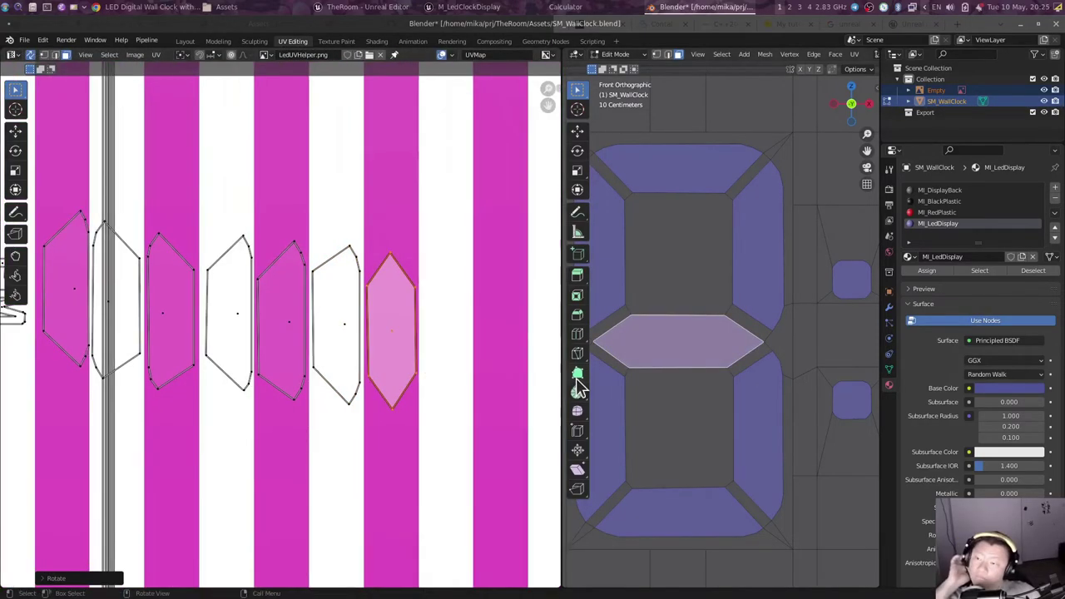
{"action": "scroll", "coordinate": [665, 426], "scroll_direction": "up", "scroll_amount": 3}
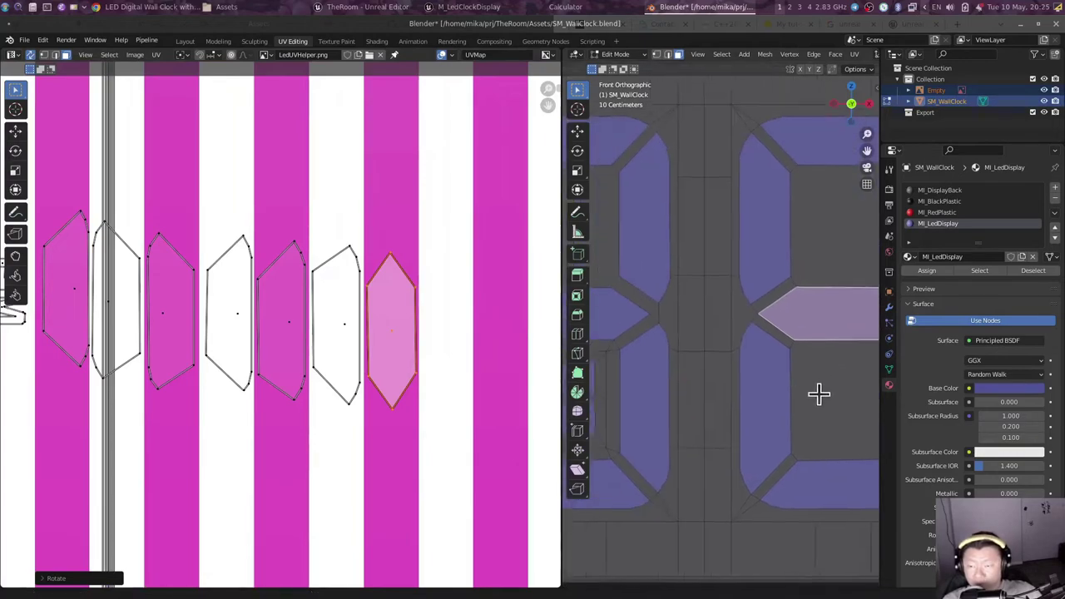
Step: Select the AM letters face and drop its UV island beside the segment row
{"action": "middle_click_drag", "start_coordinate": [818, 392], "coordinate": [676, 311], "text": "shift"}
{"action": "left_click", "coordinate": [676, 310]}
{"action": "scroll", "coordinate": [431, 316], "scroll_direction": "down", "scroll_amount": 2}
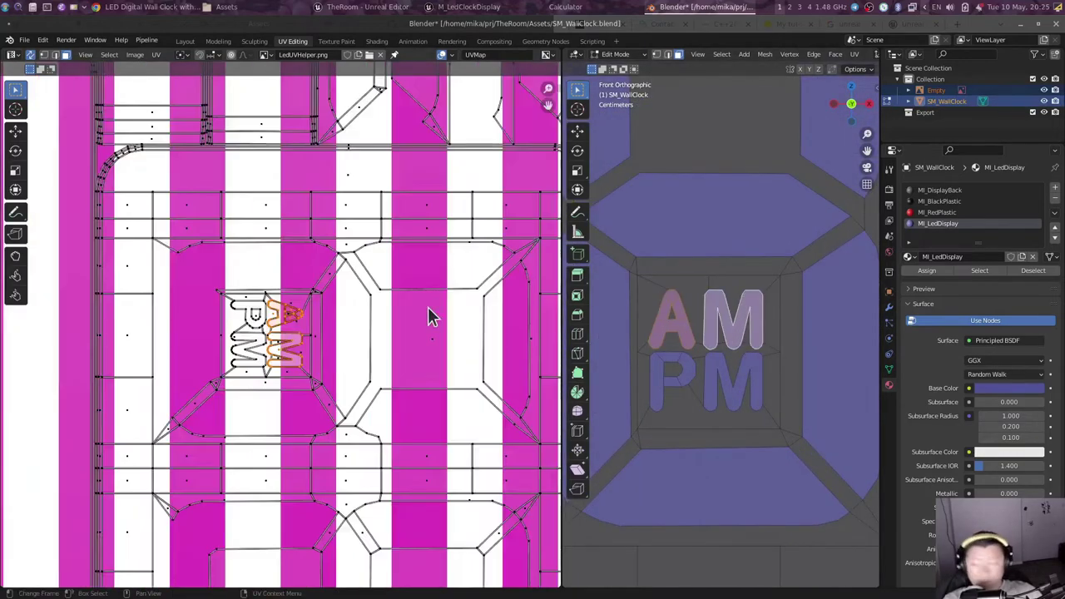
{"action": "scroll", "coordinate": [430, 316], "scroll_direction": "down", "scroll_amount": 3}
{"action": "scroll", "coordinate": [360, 343], "scroll_direction": "up", "scroll_amount": 4}
{"action": "key", "text": "g"}
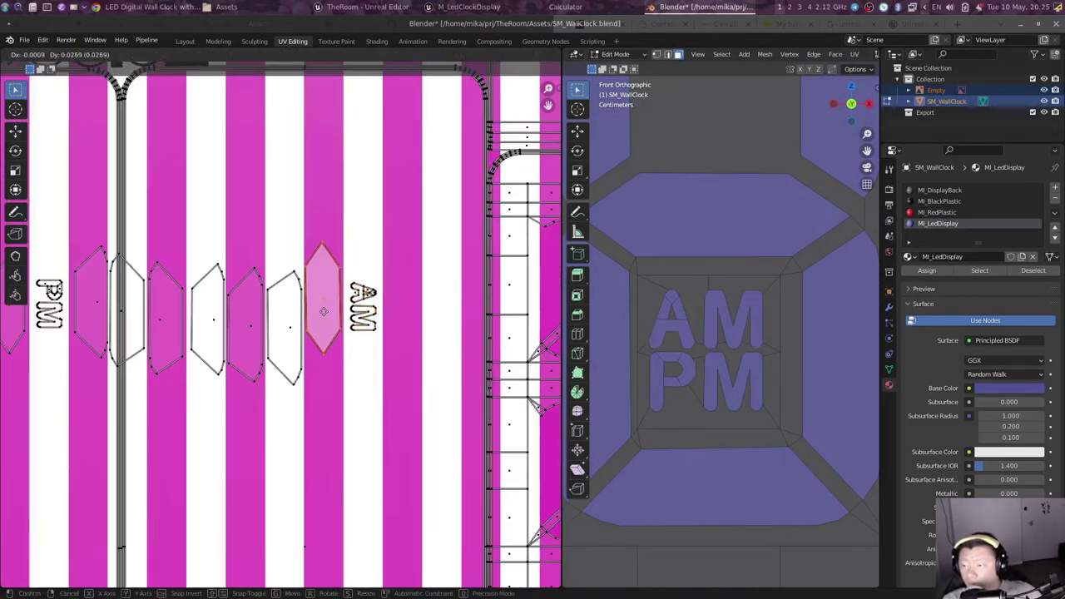
{"action": "left_click", "coordinate": [326, 314]}
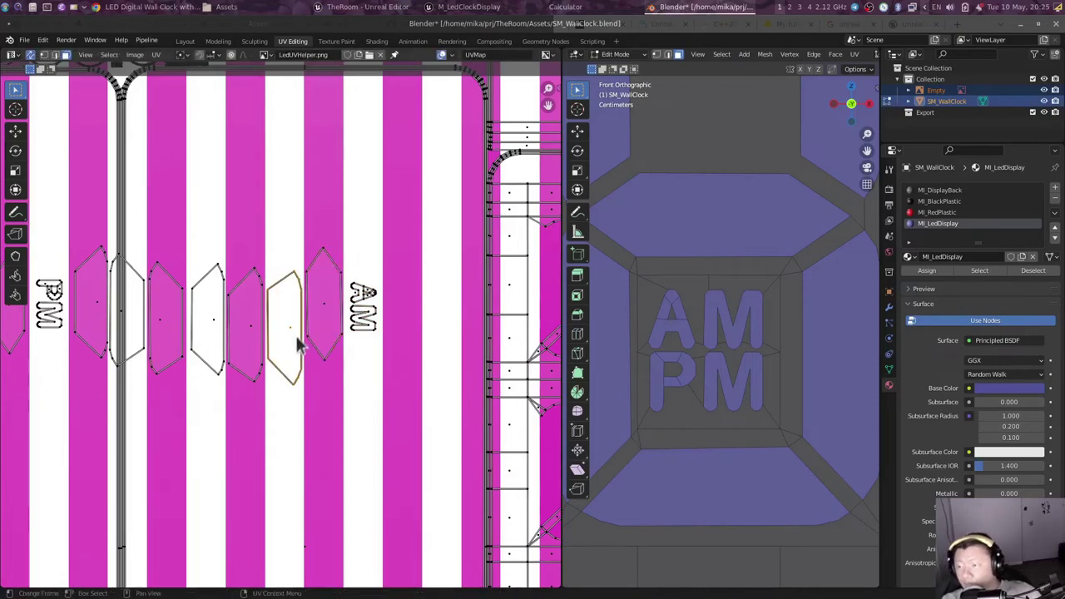
Step: Align a neighbouring segment island with the row, briefly hiding and revealing it
{"action": "left_click_drag", "start_coordinate": [298, 340], "coordinate": [297, 318]}
{"action": "left_click", "coordinate": [257, 345]}
{"action": "key", "text": "h"}
{"action": "key", "text": "y"}
{"action": "key", "text": "alt+h"}
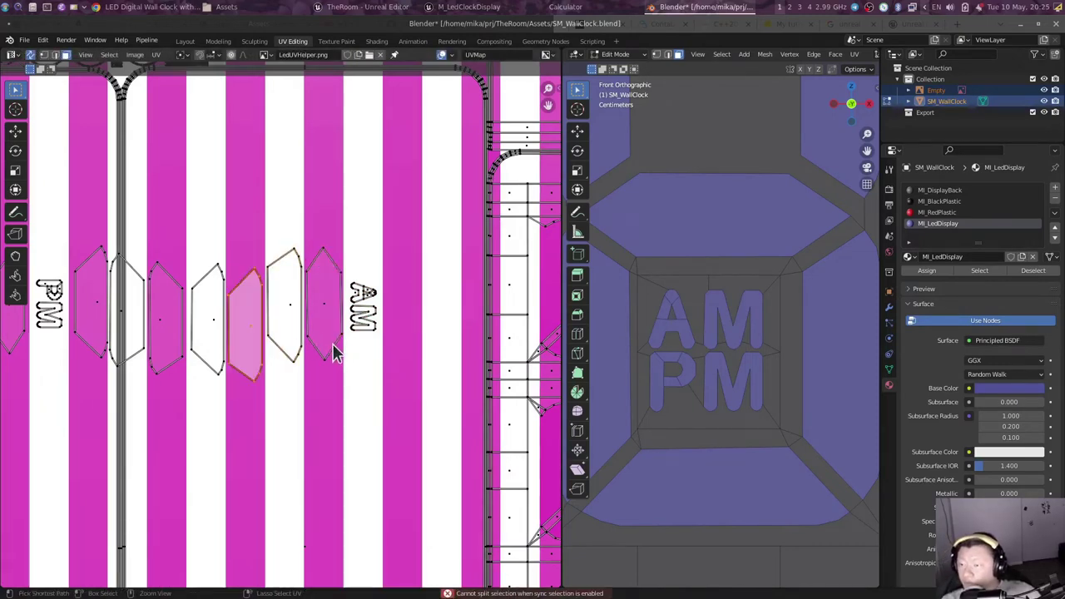
{"action": "scroll", "coordinate": [247, 408], "scroll_direction": "up", "scroll_amount": 3}
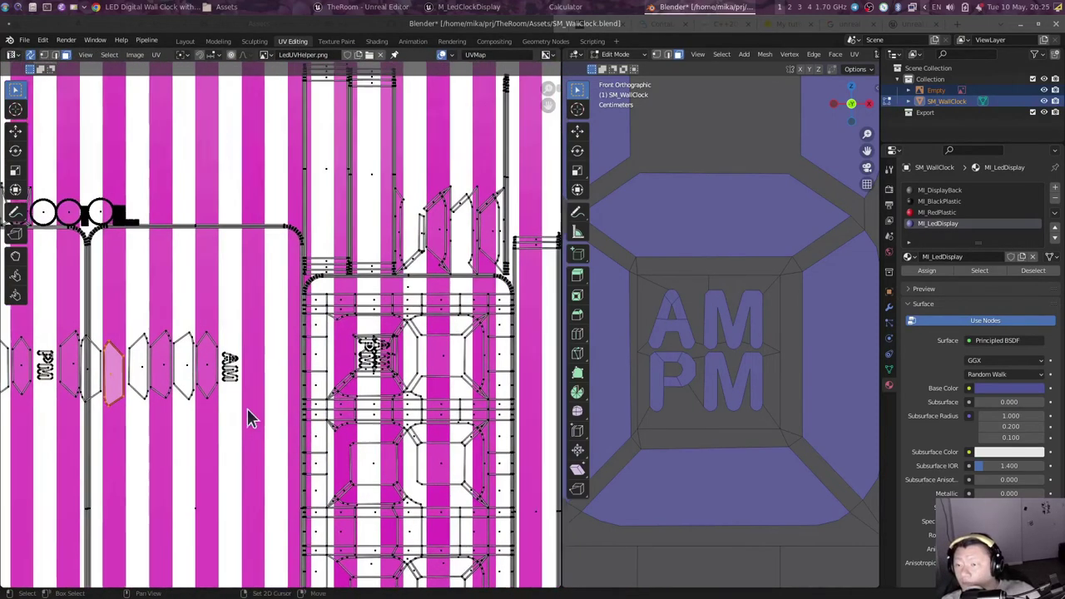
{"action": "scroll", "coordinate": [195, 409], "scroll_direction": "up", "scroll_amount": 2}
{"action": "scroll", "coordinate": [730, 374], "scroll_direction": "down", "scroll_amount": 1}
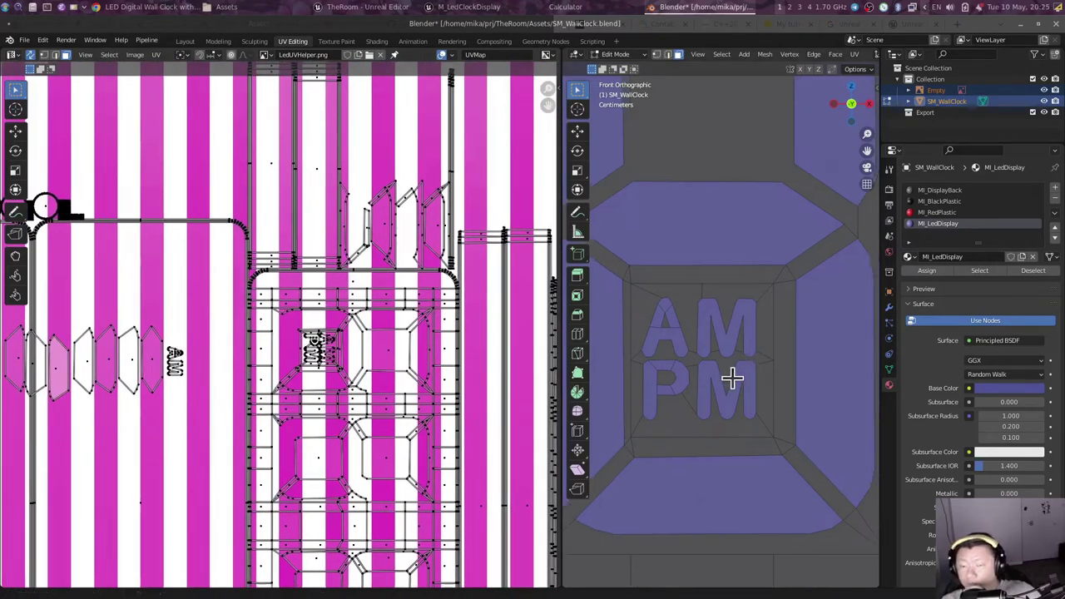
{"action": "scroll", "coordinate": [718, 381], "scroll_direction": "down", "scroll_amount": 2}
{"action": "scroll", "coordinate": [732, 374], "scroll_direction": "down", "scroll_amount": 2}
{"action": "scroll", "coordinate": [745, 348], "scroll_direction": "down", "scroll_amount": 1}
Step: Move the next digit's upper-right segment island into the row along the stripes
{"action": "scroll", "coordinate": [625, 392], "scroll_direction": "up", "scroll_amount": 2}
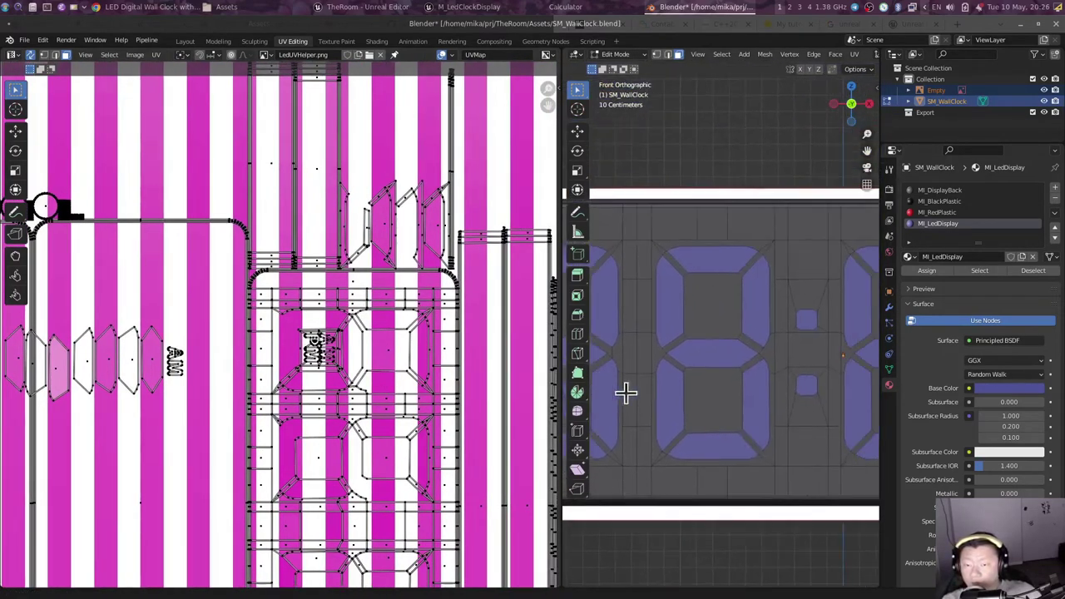
{"action": "scroll", "coordinate": [690, 385], "scroll_direction": "down", "scroll_amount": 1}
{"action": "scroll", "coordinate": [721, 392], "scroll_direction": "down", "scroll_amount": 1}
{"action": "left_click", "coordinate": [536, 376]}
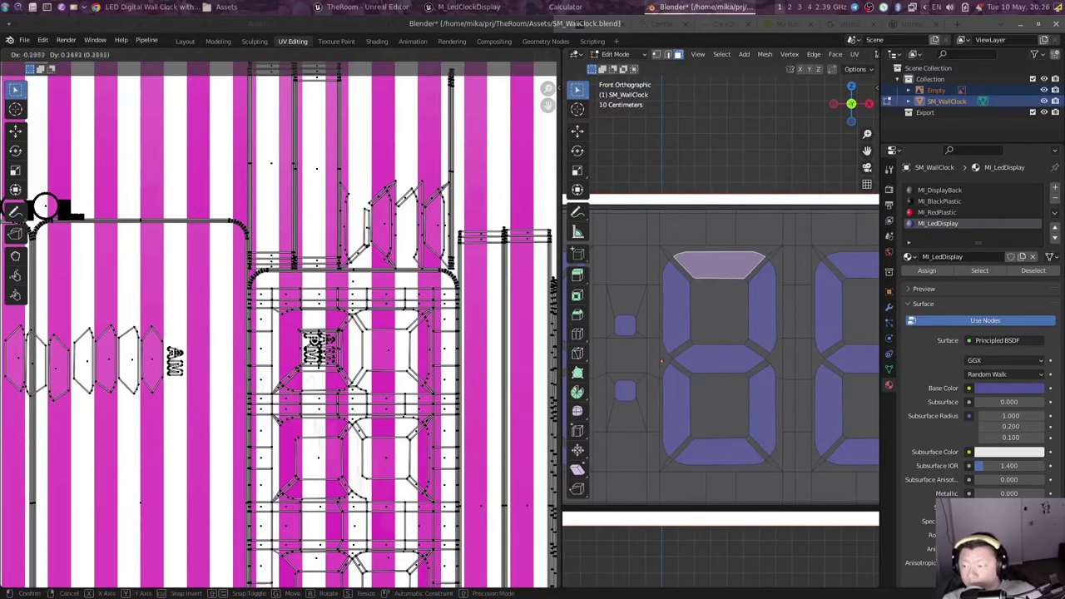
{"action": "left_click", "coordinate": [762, 308]}
{"action": "key", "text": "Home"}
{"action": "key", "text": "g"}
{"action": "left_click", "coordinate": [762, 408]}
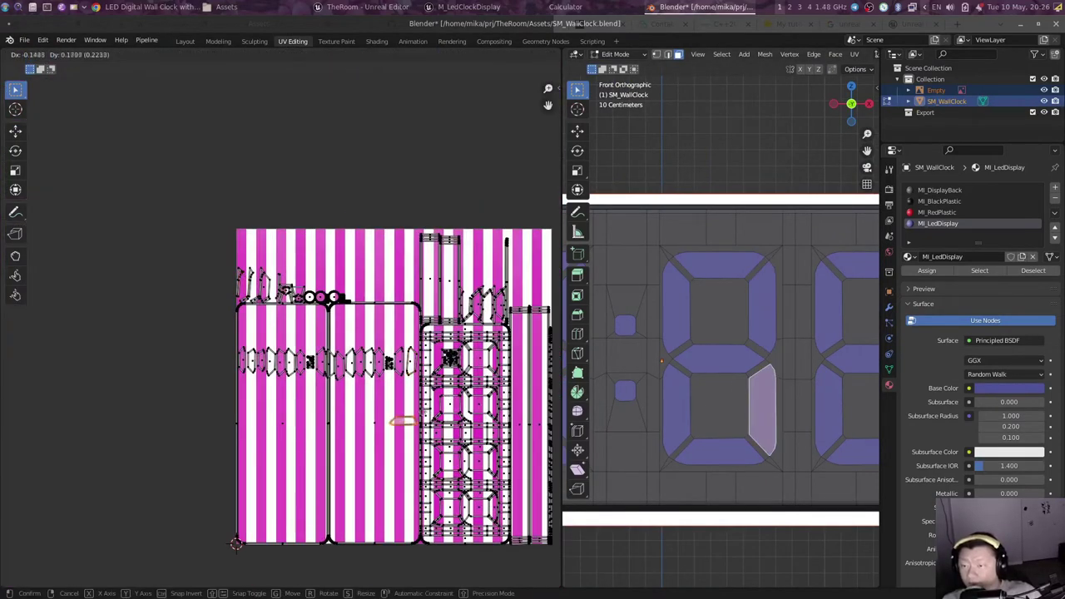
Step: Select the lower-right, bottom and lower-left segment faces and place the lower-left island in the row
{"action": "left_click", "coordinate": [761, 304]}
{"action": "left_click", "coordinate": [761, 408]}
{"action": "left_click", "coordinate": [719, 452]}
{"action": "left_click", "coordinate": [675, 407]}
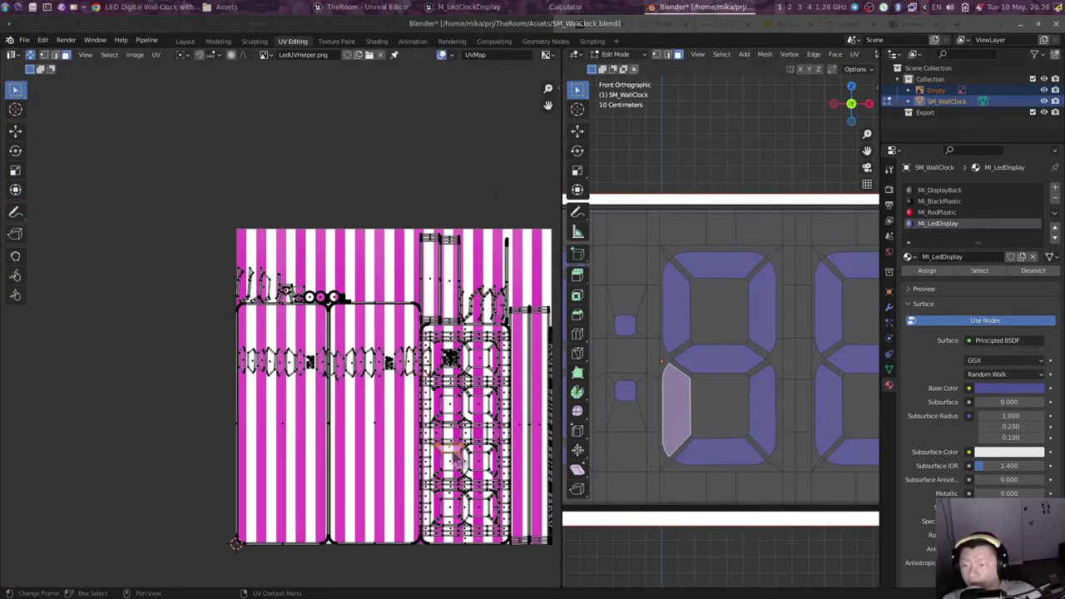
{"action": "key", "text": "g"}
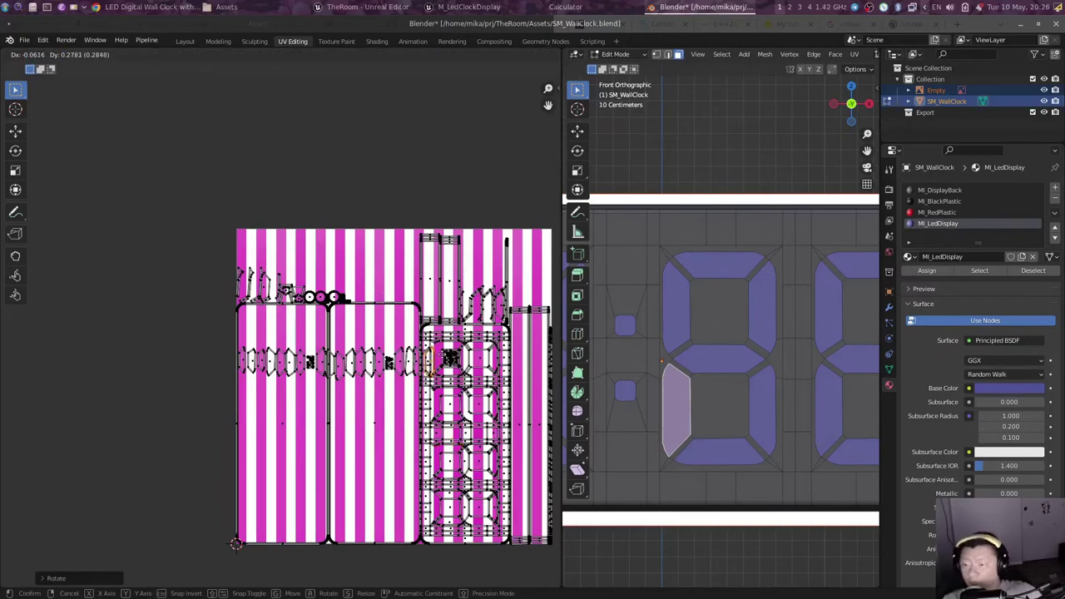
{"action": "left_click", "coordinate": [449, 360]}
{"action": "left_click", "coordinate": [712, 359]}
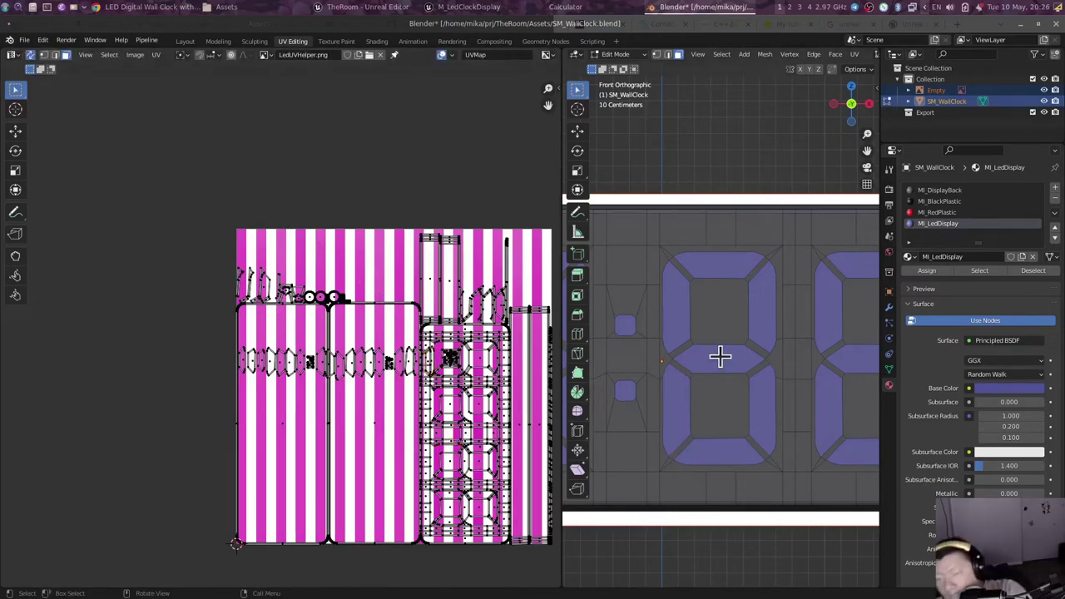
Step: Select all faces similar to a middle segment, hide everything else, and view the LED digits at an angle
{"action": "left_click", "coordinate": [720, 356]}
{"action": "key", "text": "shift+g"}
{"action": "left_click", "coordinate": [739, 357]}
{"action": "key", "text": "shift+h"}
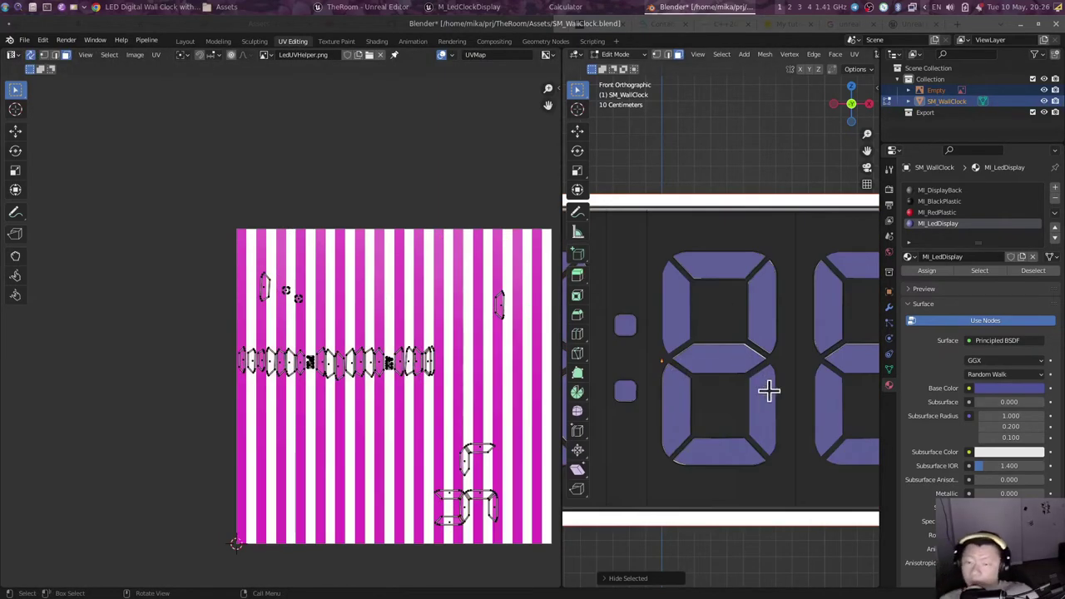
{"action": "middle_click_drag", "start_coordinate": [776, 393], "coordinate": [748, 311]}
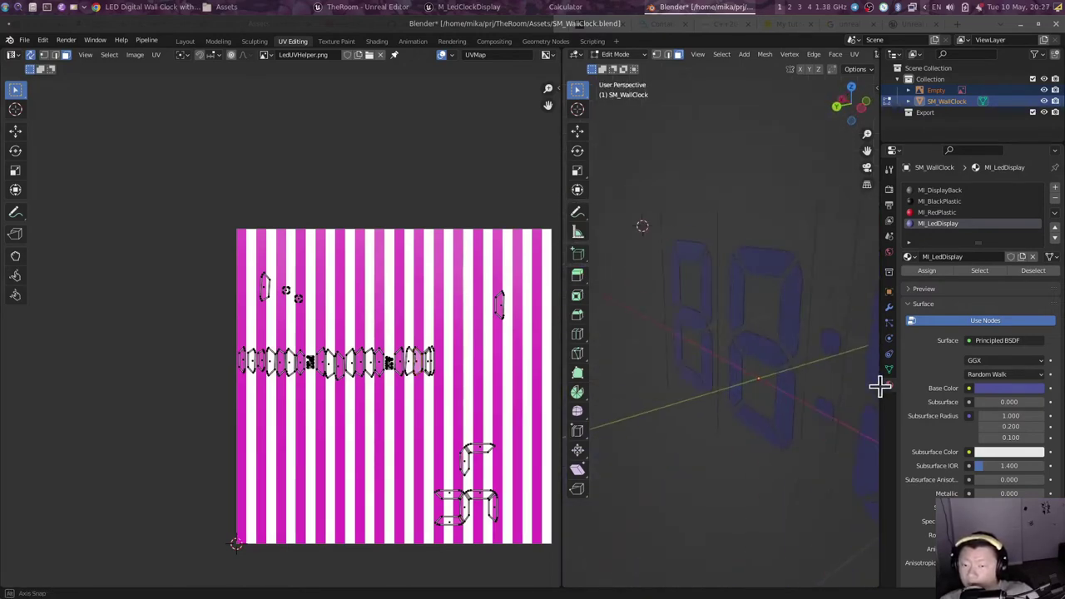
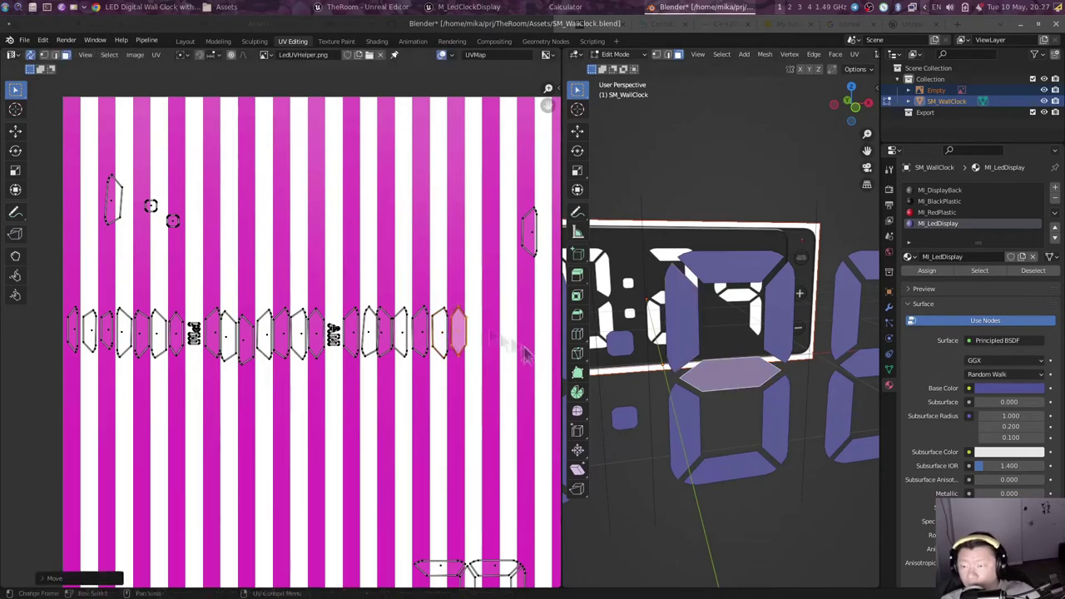
Step: Finish rotating the tilted segment island upright and select the clock's colon-dot faces
{"action": "key", "text": "KP_Decimal"}
{"action": "left_click", "coordinate": [728, 382]}
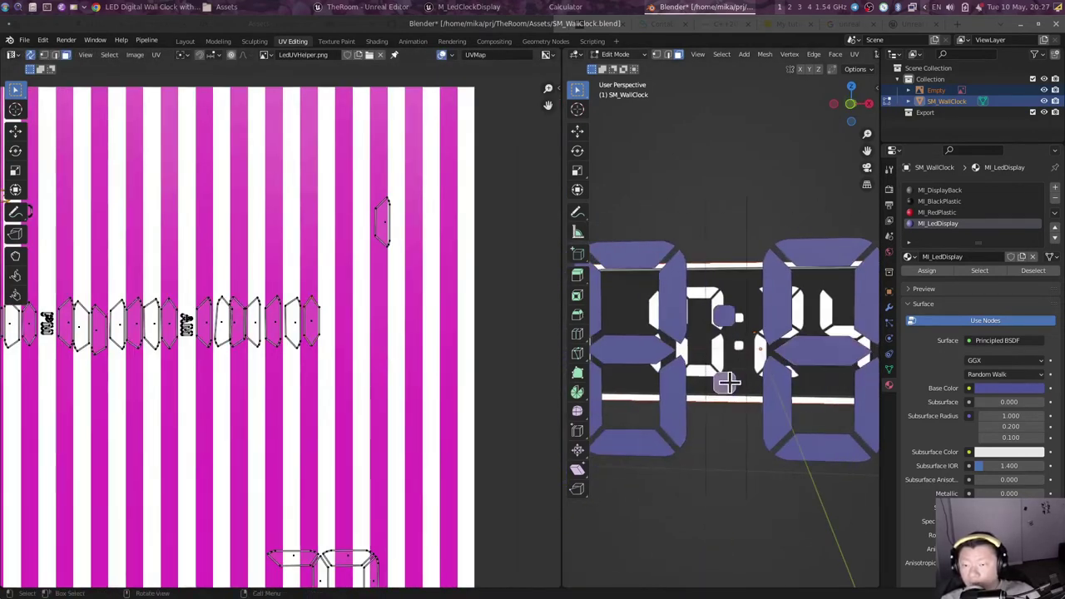
{"action": "scroll", "coordinate": [324, 324], "scroll_direction": "down", "scroll_amount": 2}
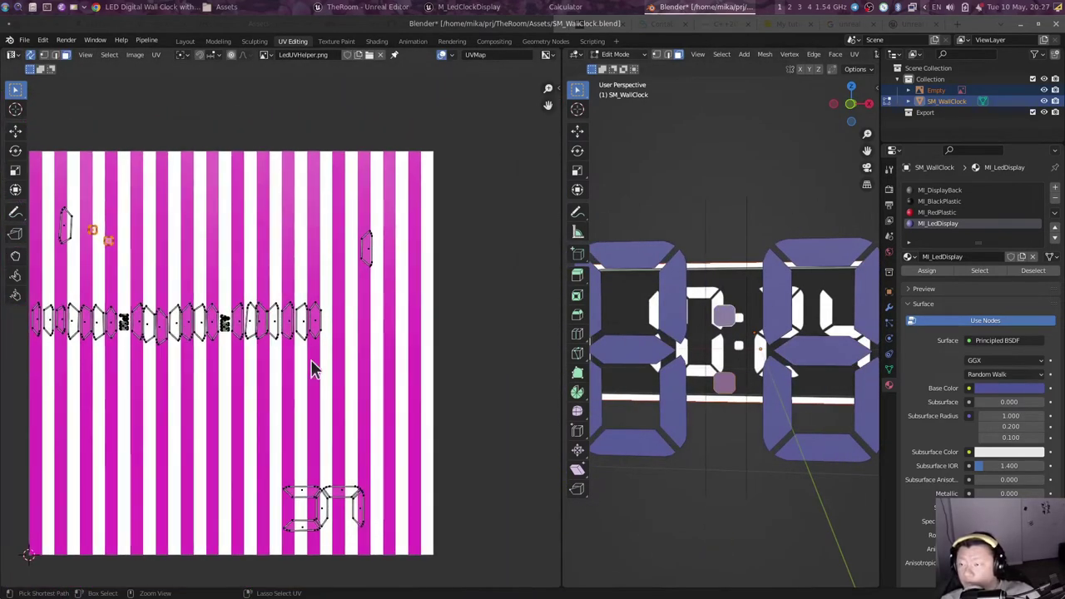
Step: Move the two colon-dot UV islands beside the last segment island on the striped texture
{"action": "key", "text": "g"}
{"action": "left_click", "coordinate": [344, 320]}
{"action": "scroll", "coordinate": [345, 325], "scroll_direction": "up", "scroll_amount": 3}
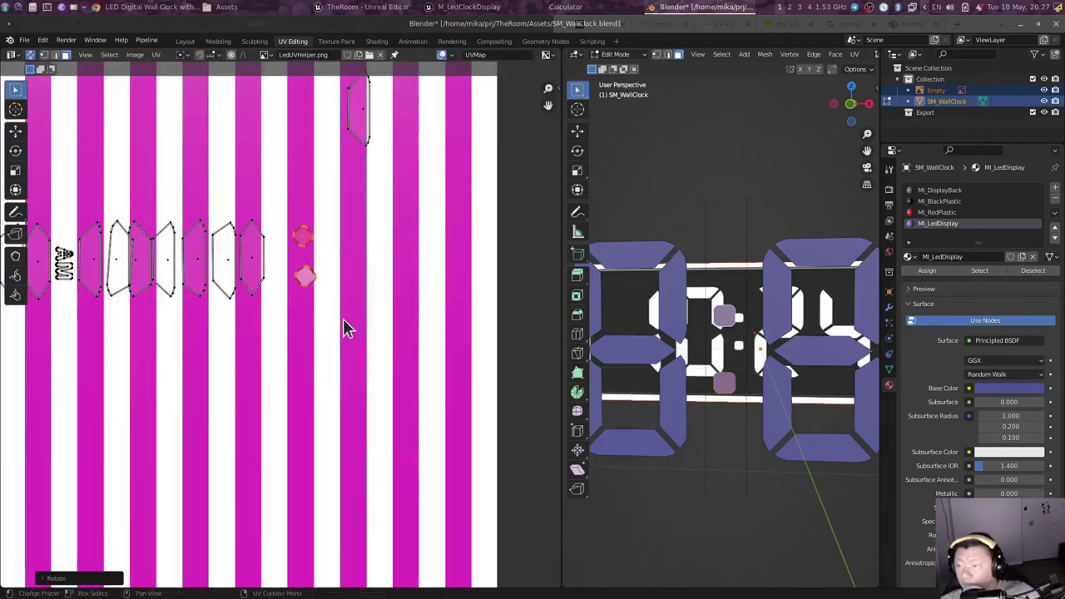
{"action": "key", "text": "g"}
{"action": "left_click", "coordinate": [345, 328]}
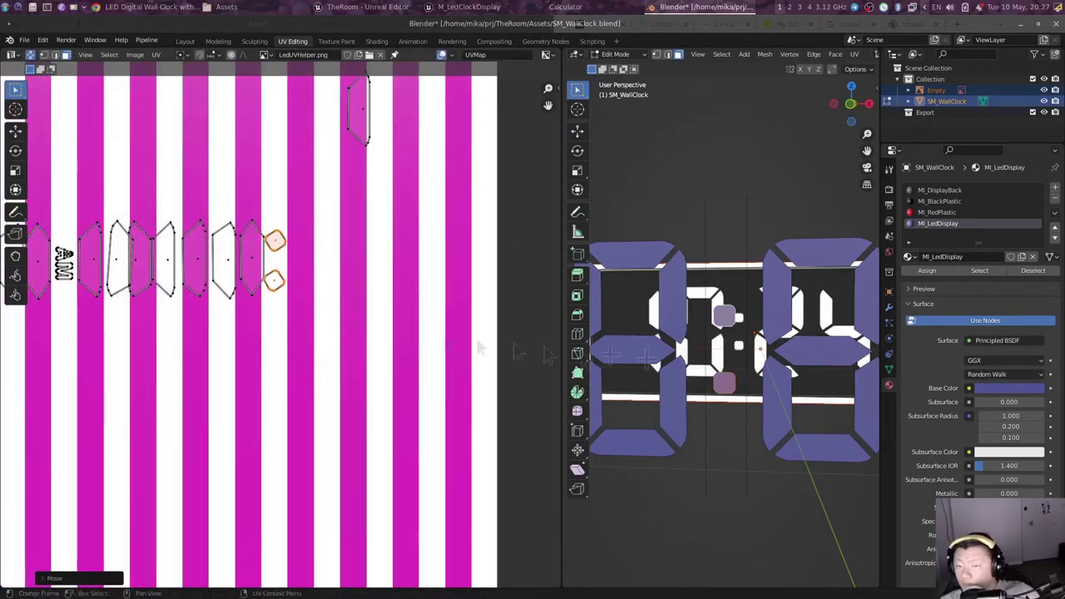
{"action": "scroll", "coordinate": [749, 344], "scroll_direction": "up", "scroll_amount": 2}
Step: Select another digit segment face on the clock model
{"action": "left_click", "coordinate": [749, 344]}
{"action": "scroll", "coordinate": [375, 204], "scroll_direction": "up", "scroll_amount": 2}
{"action": "scroll", "coordinate": [374, 204], "scroll_direction": "up", "scroll_amount": 2}
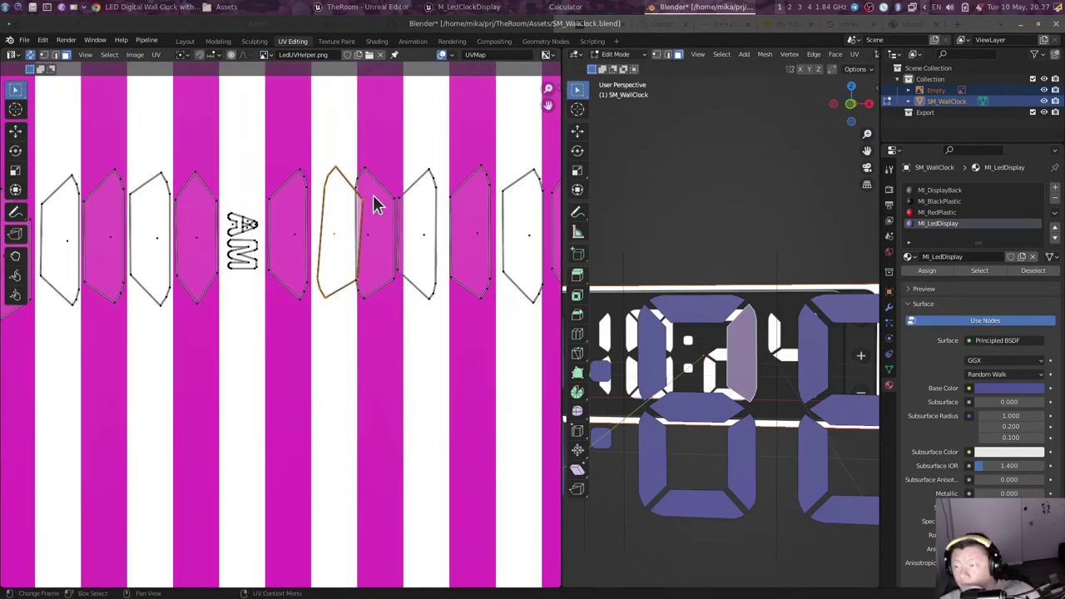
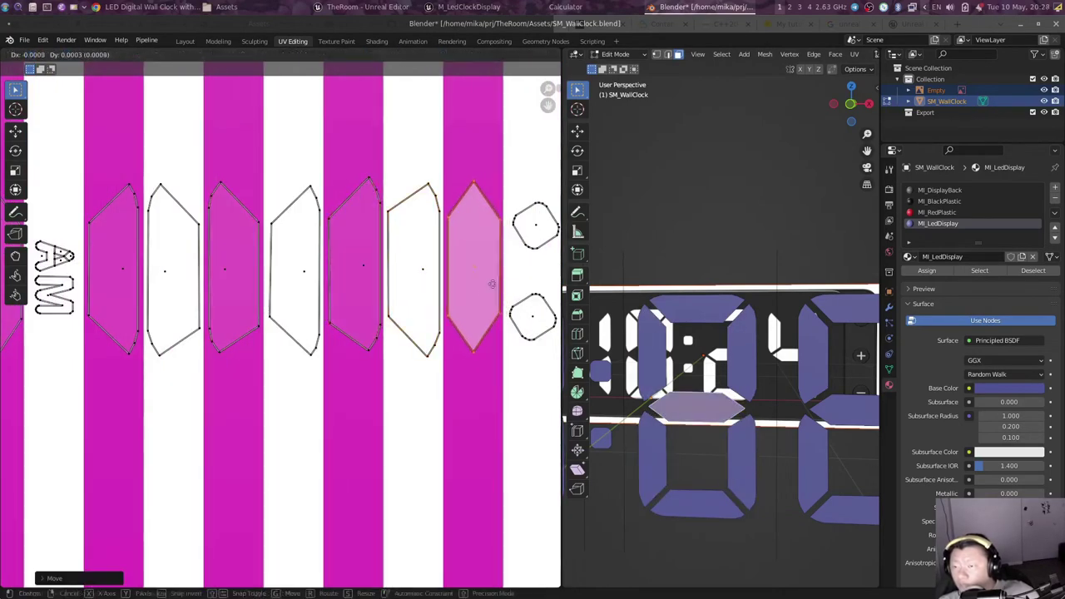
Step: Select the next display segment face and move its UV island into the stripe row
{"action": "middle_click_drag", "start_coordinate": [417, 332], "coordinate": [200, 333]}
{"action": "left_click", "coordinate": [747, 349]}
{"action": "scroll", "coordinate": [730, 400], "scroll_direction": "down", "scroll_amount": 2}
{"action": "left_click", "coordinate": [799, 332]}
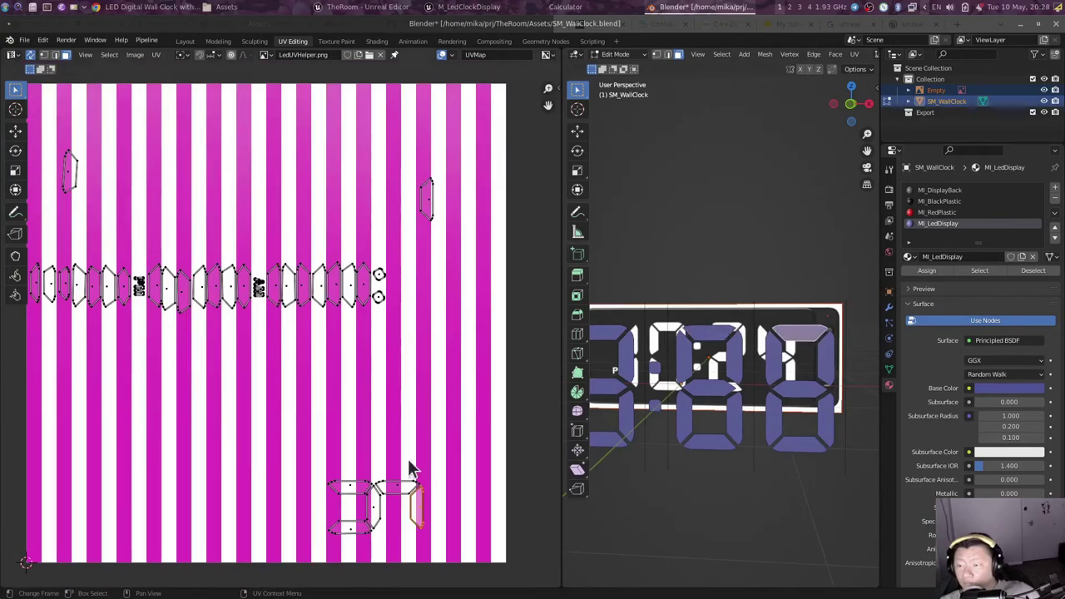
{"action": "key", "text": "g"}
{"action": "left_click", "coordinate": [405, 279]}
Step: Fit the whole striped texture in view and rotate the selected UV island
{"action": "scroll", "coordinate": [411, 290], "scroll_direction": "up", "scroll_amount": 2}
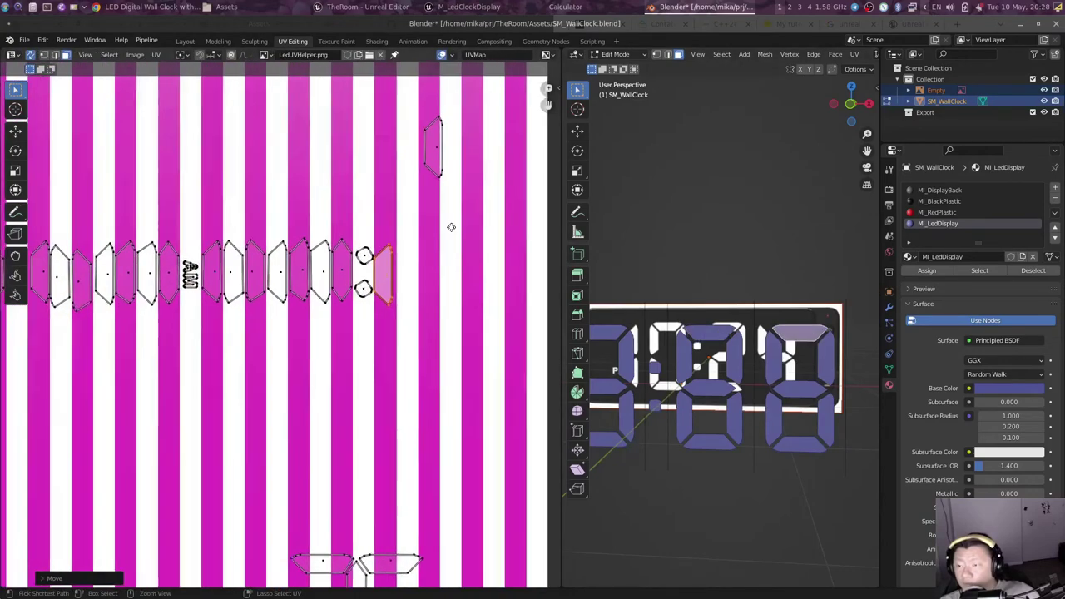
{"action": "scroll", "coordinate": [412, 295], "scroll_direction": "up", "scroll_amount": 2}
{"action": "scroll", "coordinate": [416, 303], "scroll_direction": "up", "scroll_amount": 2}
{"action": "key", "text": "Home"}
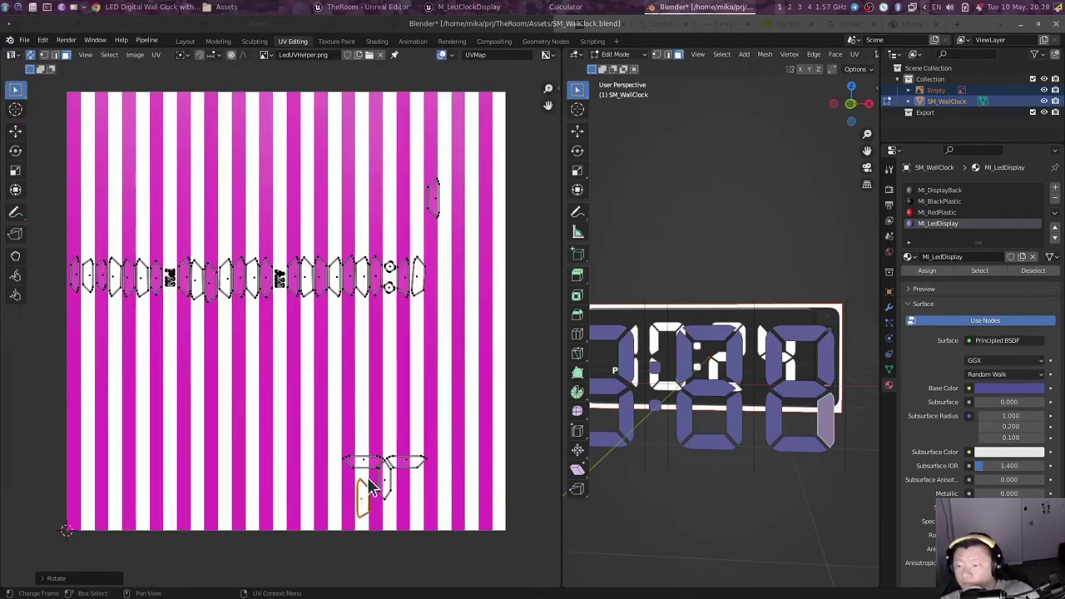
{"action": "key", "text": "r"}
{"action": "key", "text": "Escape"}
Step: Undo and redo recent changes to restore the island's placement, then inspect the clock display
{"action": "key", "text": "ctrl+z"}
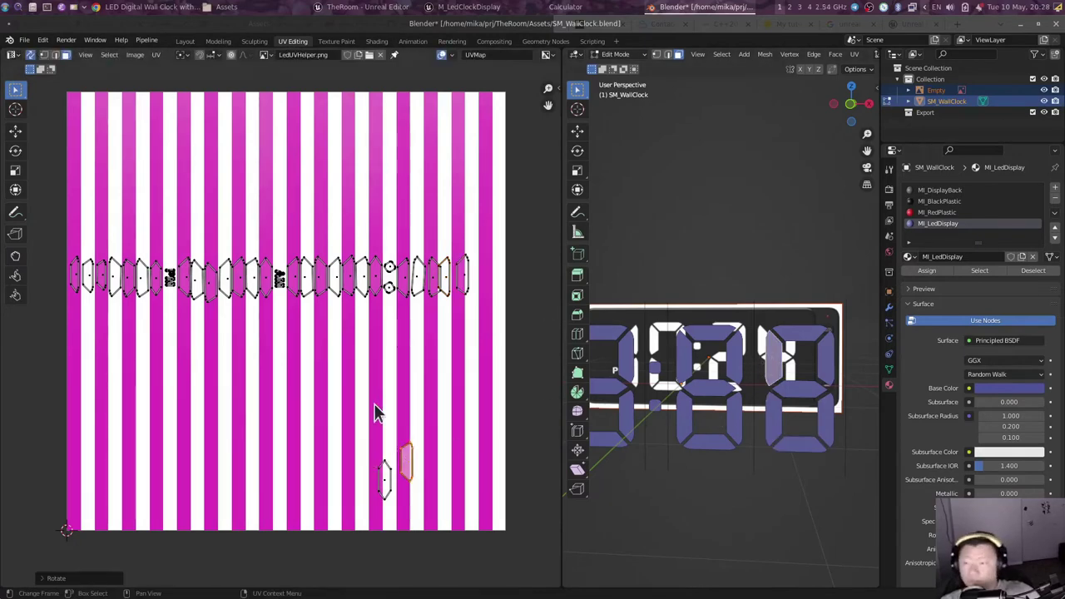
{"action": "key", "text": "ctrl+z"}
{"action": "scroll", "coordinate": [321, 376], "scroll_direction": "up", "scroll_amount": 3}
{"action": "key", "text": "ctrl+shift+z"}
{"action": "key", "text": "ctrl+shift+z"}
{"action": "scroll", "coordinate": [320, 376], "scroll_direction": "up", "scroll_amount": 2}
{"action": "scroll", "coordinate": [487, 399], "scroll_direction": "up", "scroll_amount": 2}
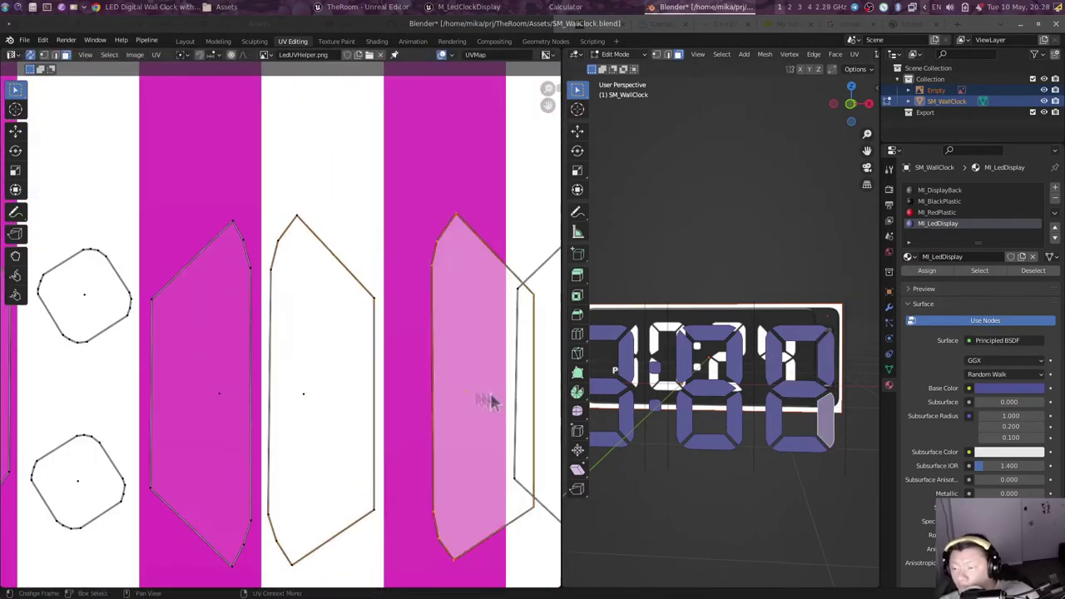
{"action": "key", "text": "ctrl+z"}
{"action": "key", "text": "ctrl+z"}
{"action": "scroll", "coordinate": [375, 375], "scroll_direction": "down", "scroll_amount": 2}
{"action": "scroll", "coordinate": [462, 387], "scroll_direction": "down", "scroll_amount": 4}
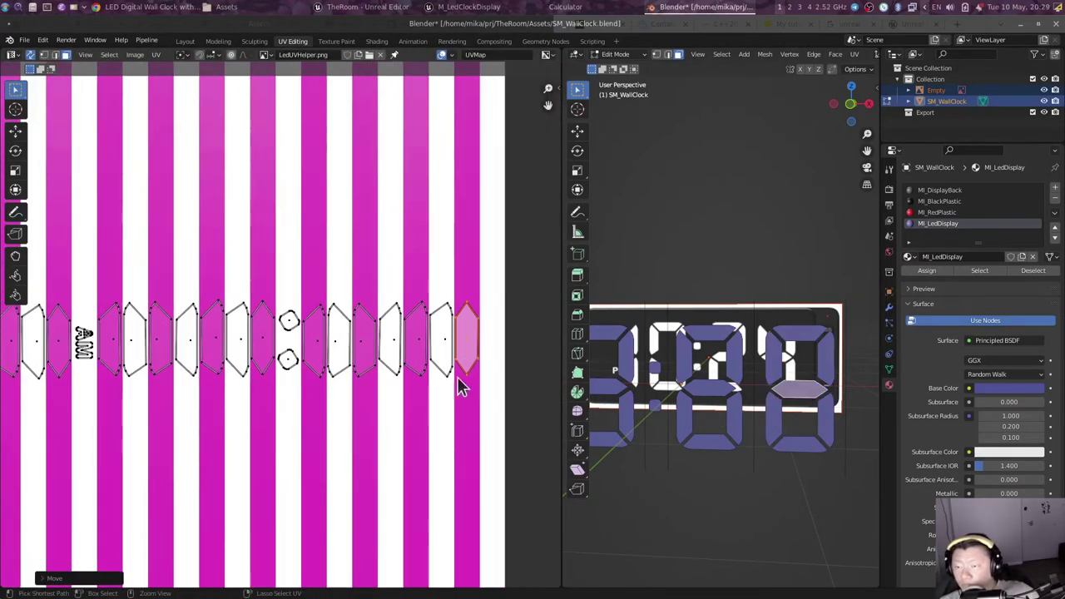
{"action": "scroll", "coordinate": [477, 356], "scroll_direction": "down", "scroll_amount": 2}
{"action": "scroll", "coordinate": [466, 381], "scroll_direction": "down", "scroll_amount": 1}
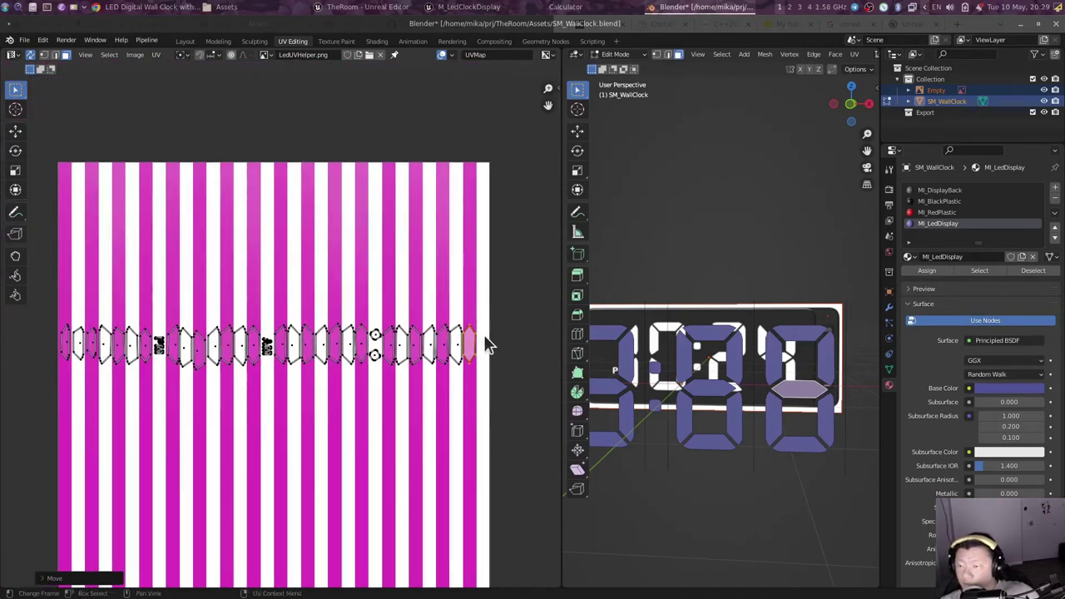
{"action": "scroll", "coordinate": [391, 378], "scroll_direction": "down", "scroll_amount": 2}
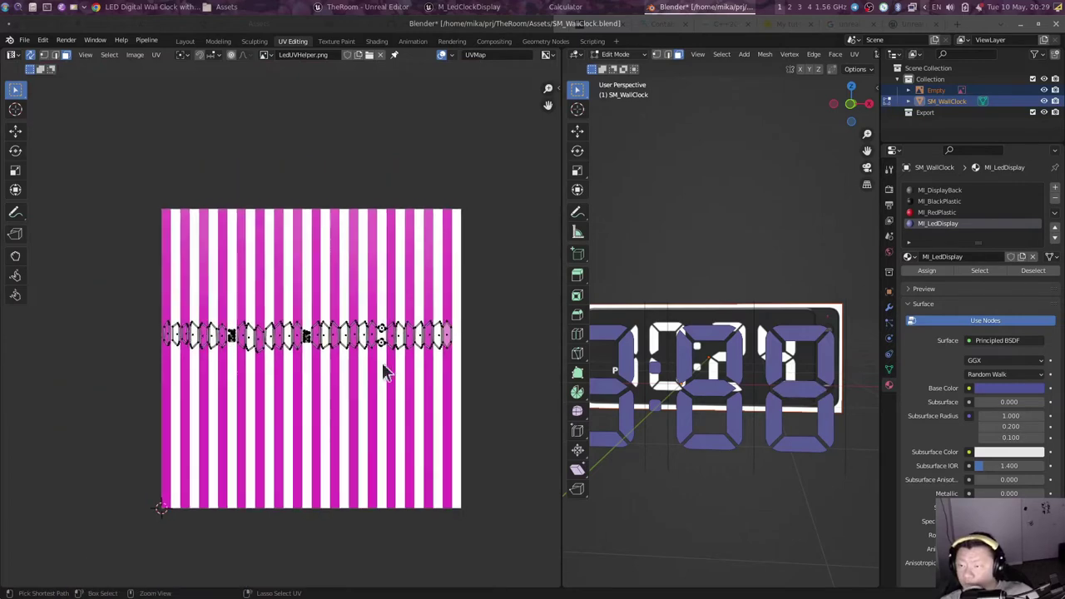
{"action": "scroll", "coordinate": [433, 384], "scroll_direction": "up", "scroll_amount": 1}
{"action": "mouse_move", "coordinate": [749, 324]}
{"action": "middle_mouse_down"}
{"action": "mouse_move", "coordinate": [773, 311]}
{"action": "mouse_move", "coordinate": [774, 324]}
{"action": "mouse_move", "coordinate": [803, 333]}
{"action": "middle_mouse_up"}
Step: Return to Object Mode and move SM_WallClock into the Export collection
{"action": "key", "text": "Tab"}
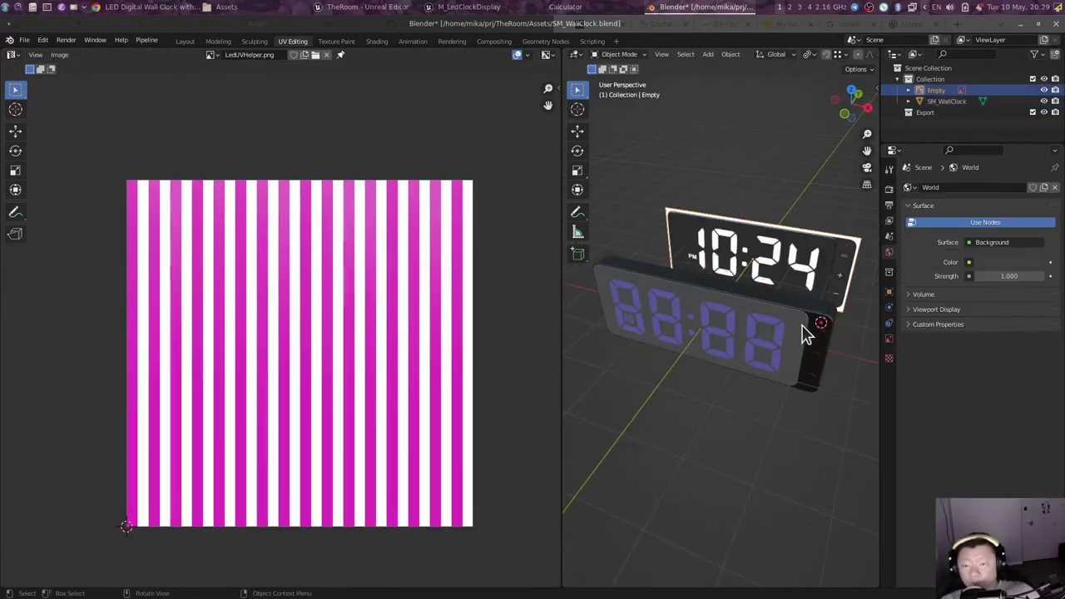
{"action": "left_click_drag", "start_coordinate": [974, 102], "coordinate": [976, 112]}
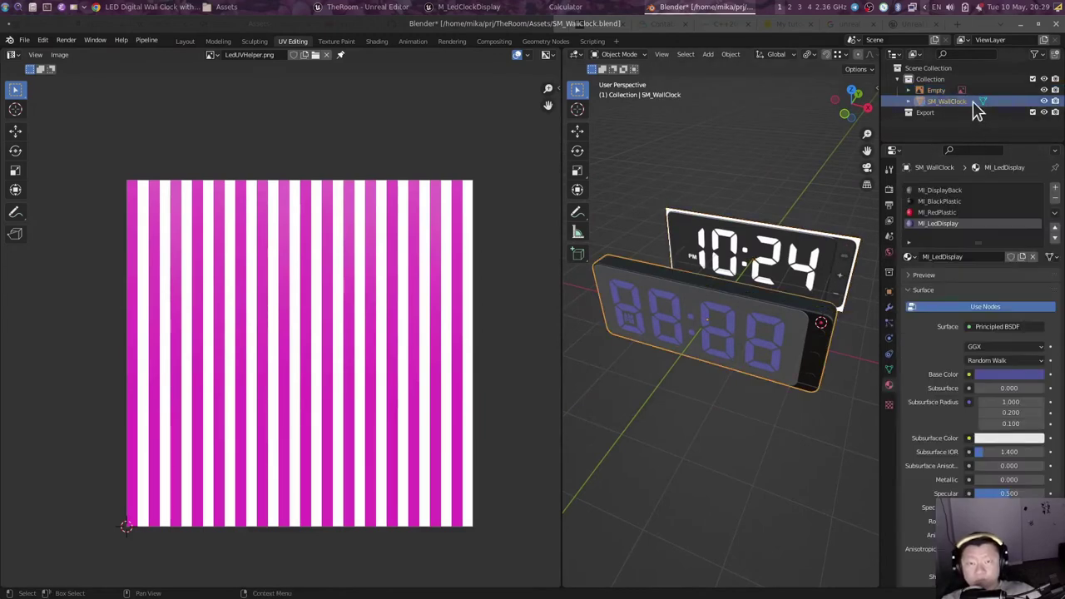
{"action": "mouse_move", "coordinate": [706, 323]}
{"action": "middle_mouse_down"}
{"action": "mouse_move", "coordinate": [732, 300]}
{"action": "mouse_move", "coordinate": [753, 314]}
{"action": "middle_mouse_up"}
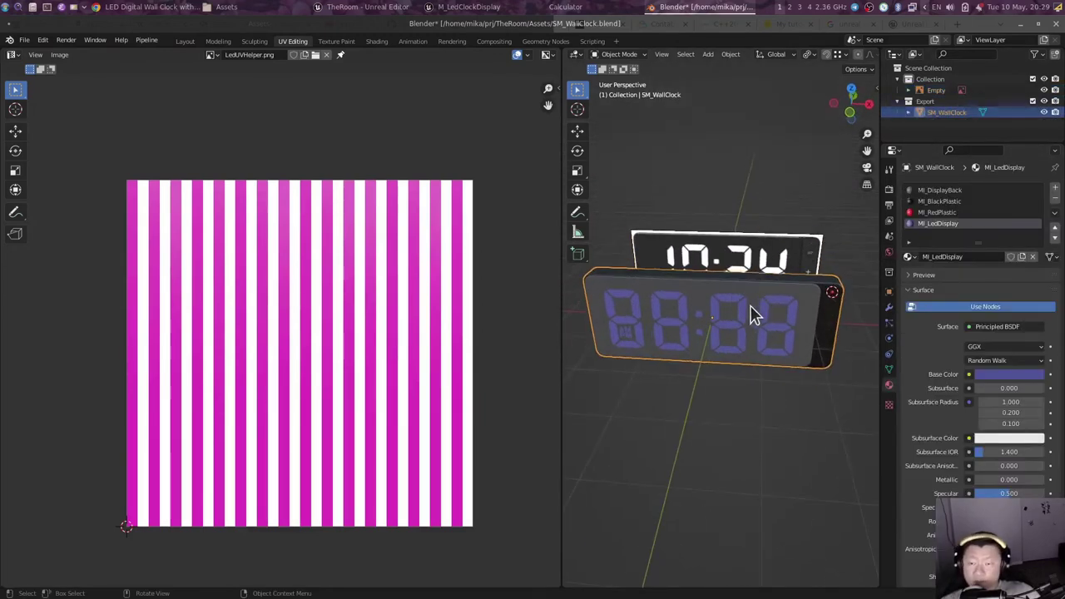
{"action": "mouse_move", "coordinate": [714, 364]}
{"action": "middle_mouse_down"}
{"action": "mouse_move", "coordinate": [756, 362]}
{"action": "mouse_move", "coordinate": [791, 316]}
{"action": "mouse_move", "coordinate": [768, 356]}
{"action": "middle_mouse_up"}
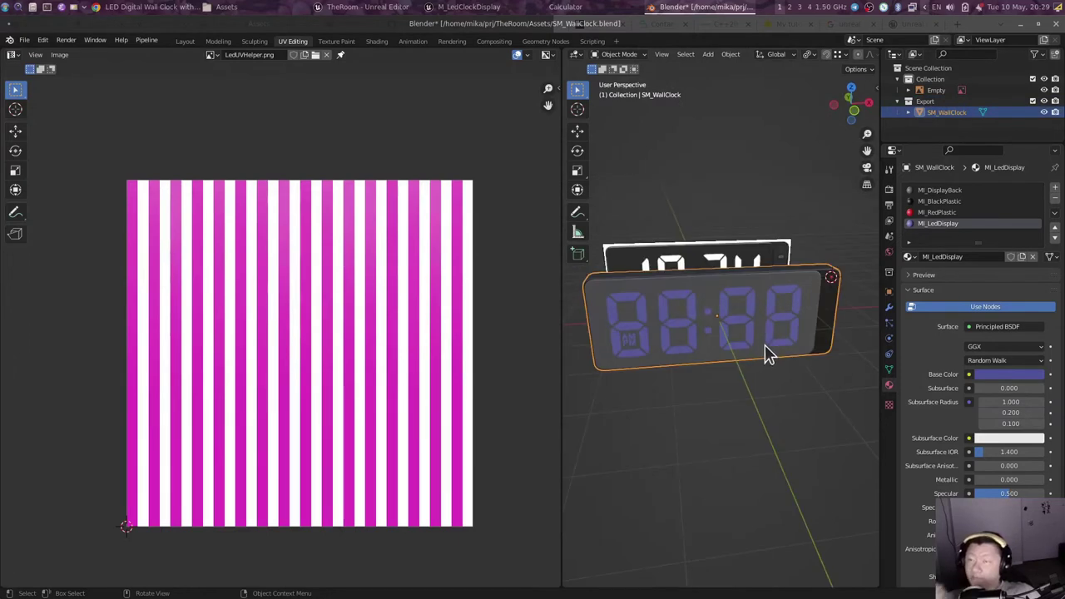
Step: Save the blend file and show the Transform sidebar with 4.89 × 0.443 × 1.88 m dimensions
{"action": "key", "text": "ctrl+s"}
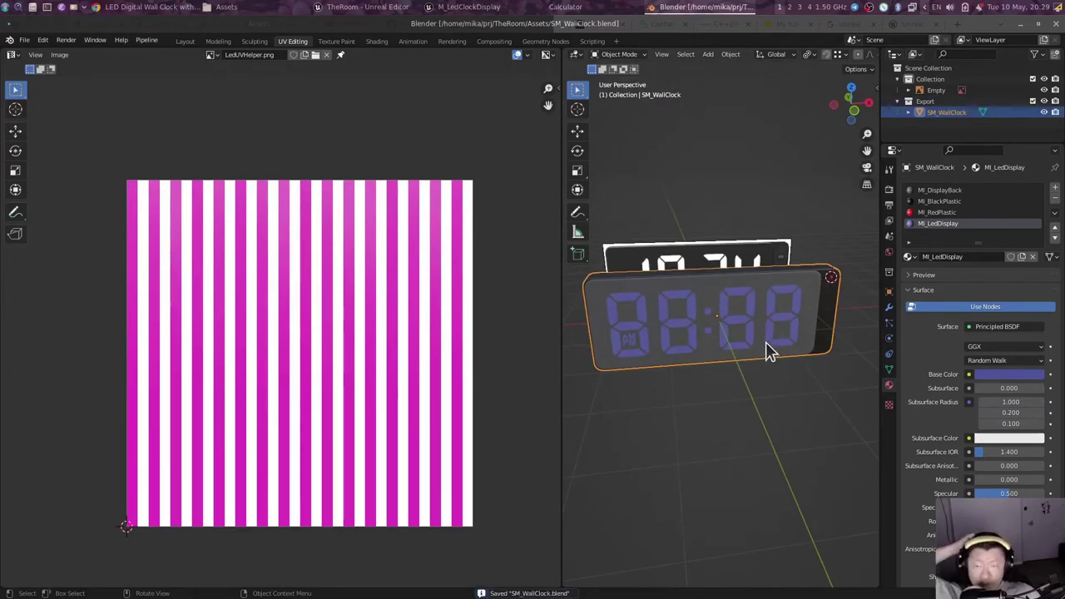
{"action": "left_click_drag", "start_coordinate": [562, 349], "coordinate": [313, 349]}
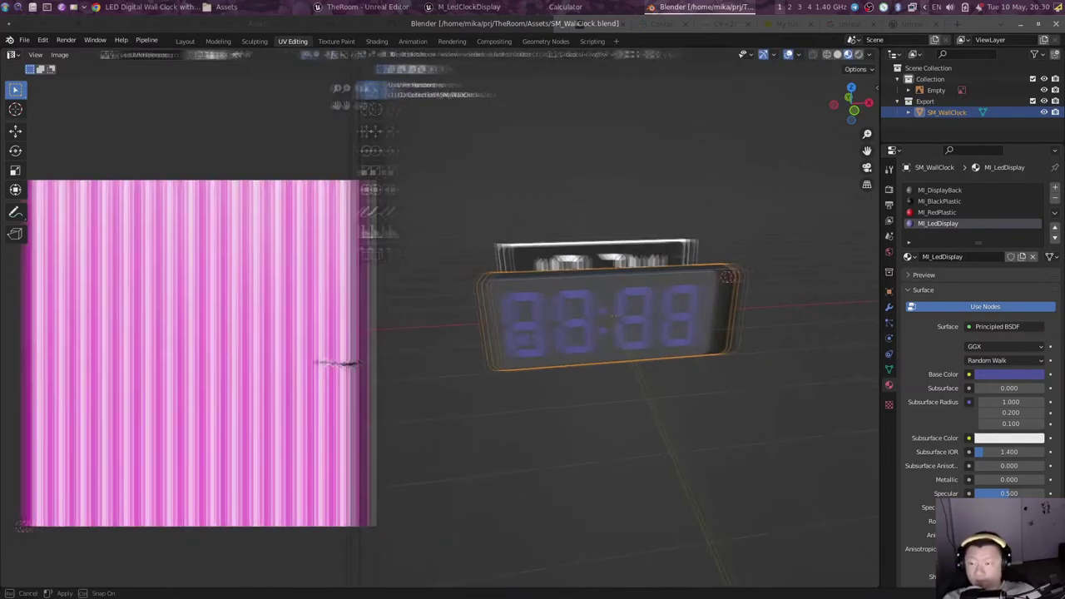
{"action": "key", "text": "n"}
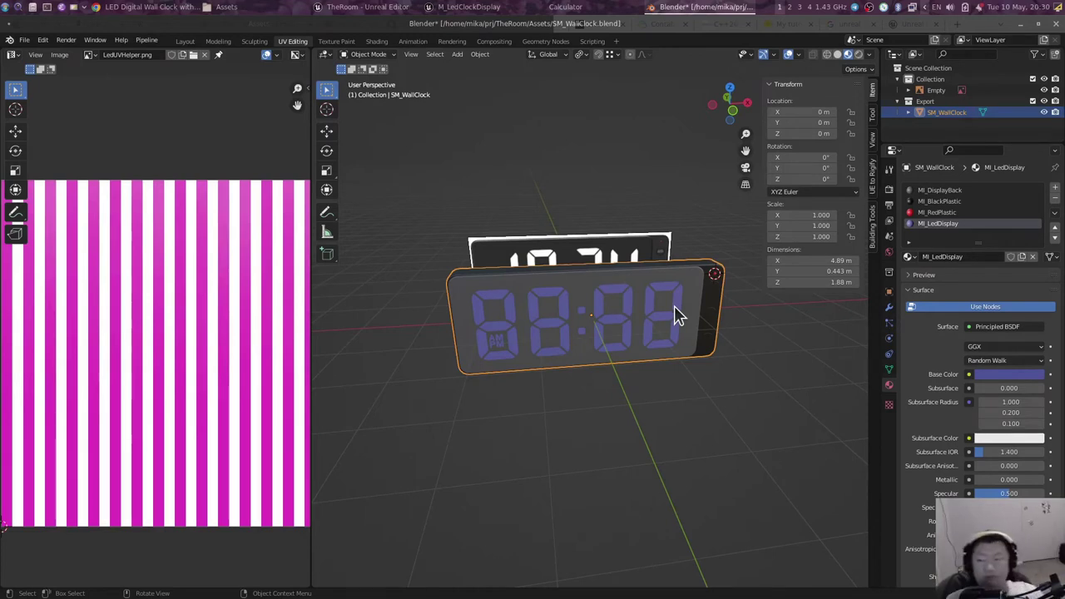
Step: Search the clock's Amazon product page for its dimensions
{"action": "left_click", "coordinate": [202, 6]}
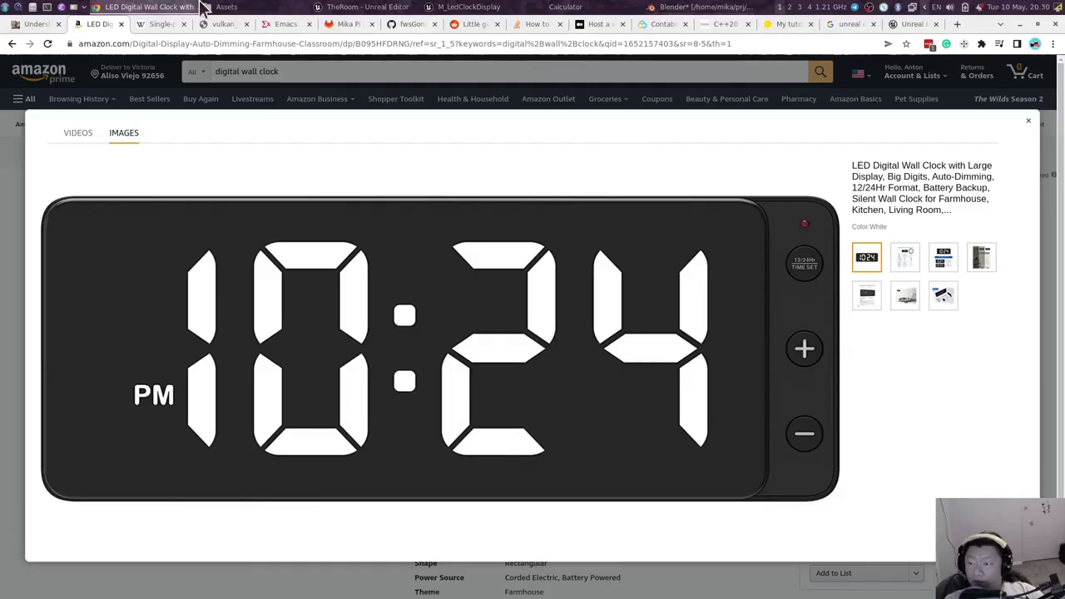
{"action": "key", "text": "Escape"}
{"action": "key", "text": "ctrl+f"}
{"action": "type", "text": "dime"}
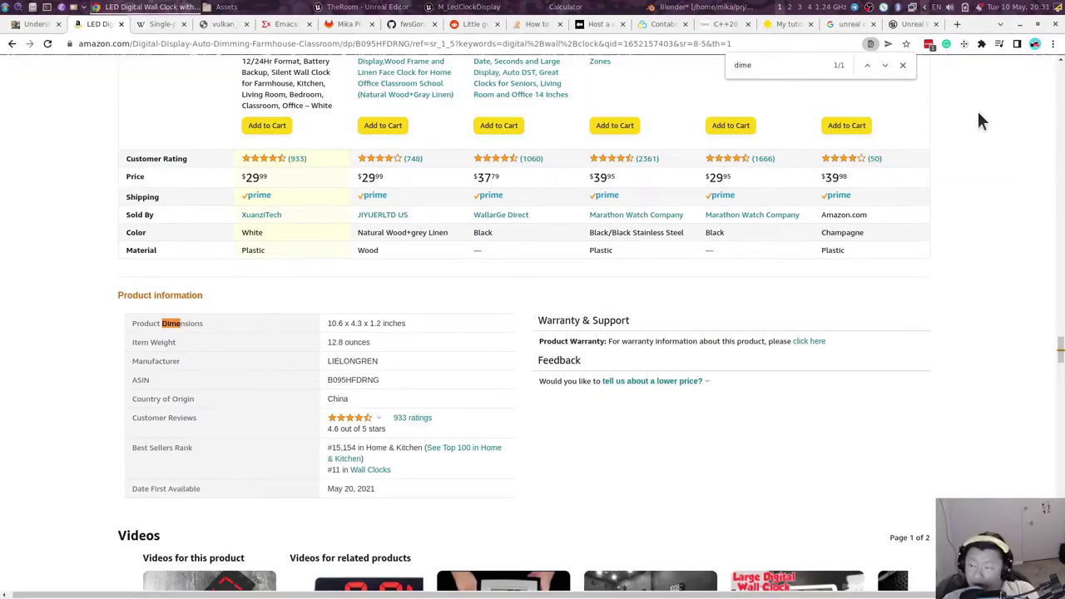
Step: Search '10.5 in in cm' in a new tab to get 26.67 cm, then return to Blender
{"action": "key", "text": "ctrl+t"}
{"action": "type", "text": "10.5 i"}
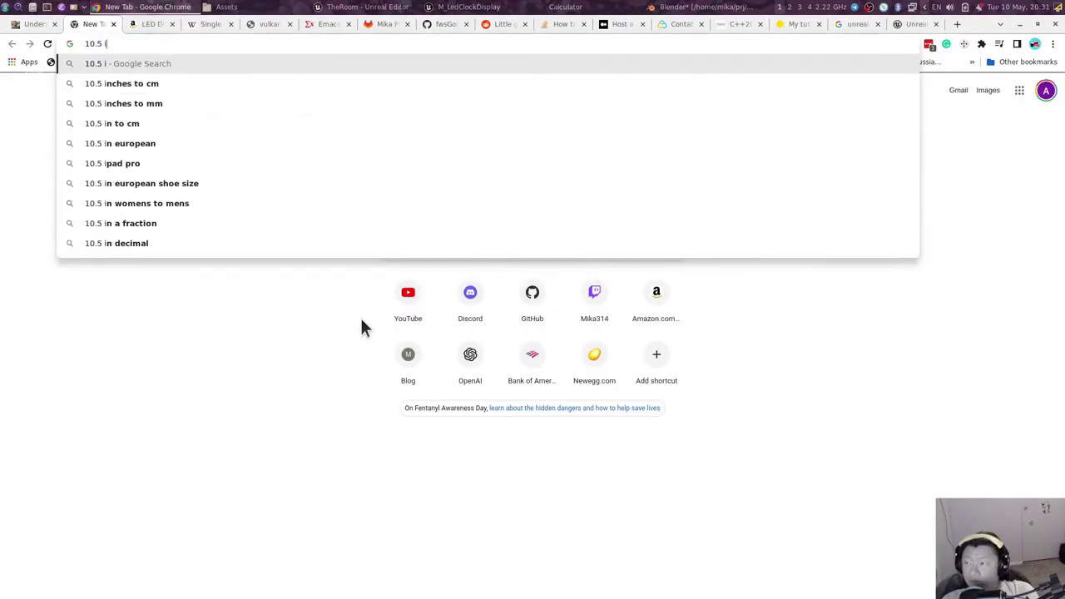
{"action": "type", "text": "n in cm"}
{"action": "key", "text": "Return"}
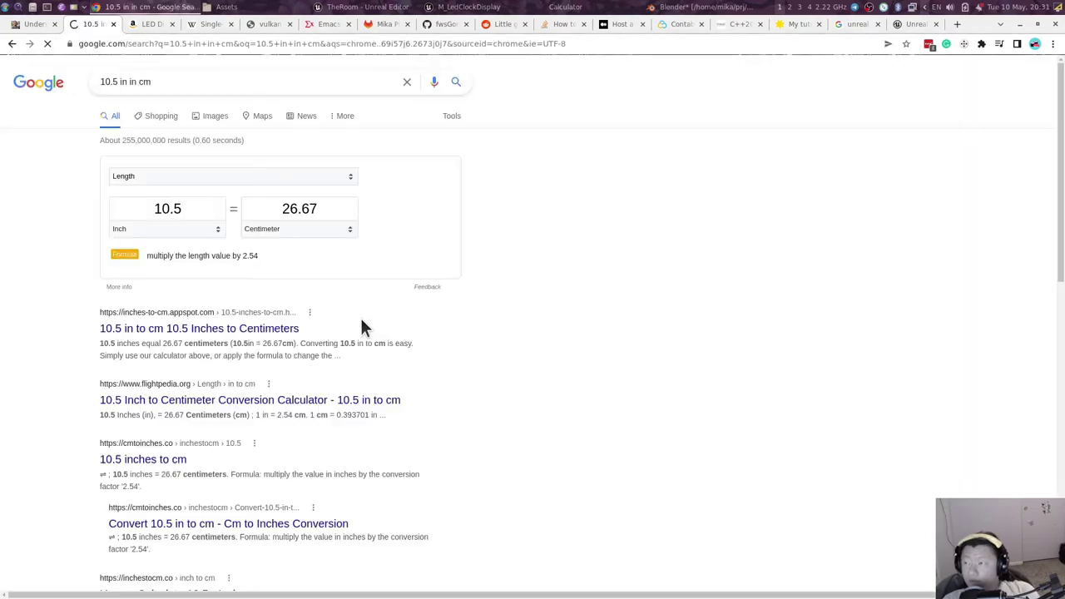
{"action": "left_click", "coordinate": [713, 8]}
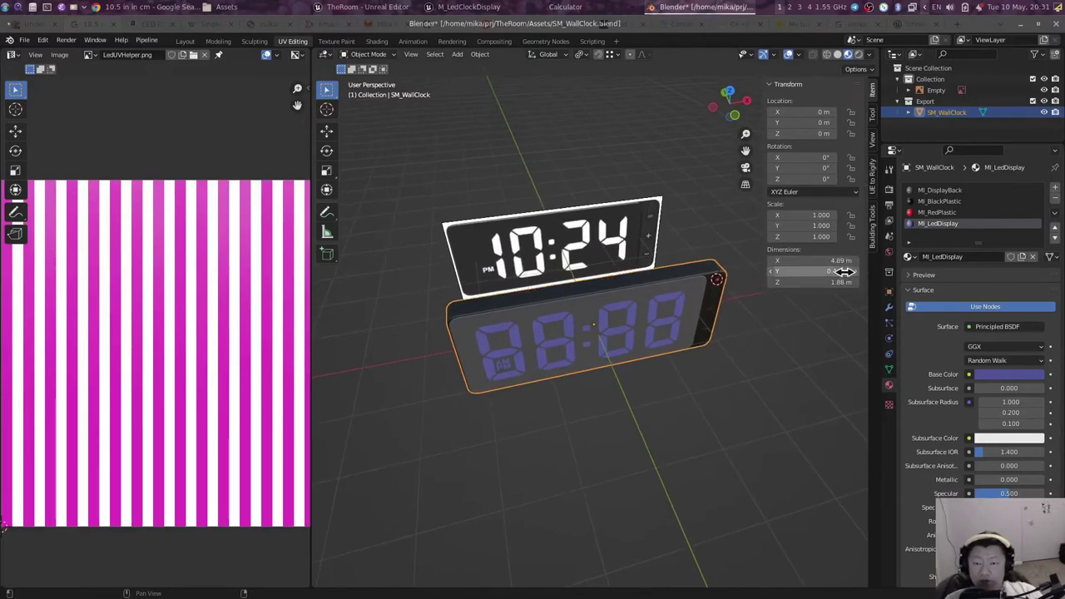
Step: Calculate 4.89÷0.26 = 18.807692308, then its reciprocal 0.053169734
{"action": "key", "text": "alt+Tab"}
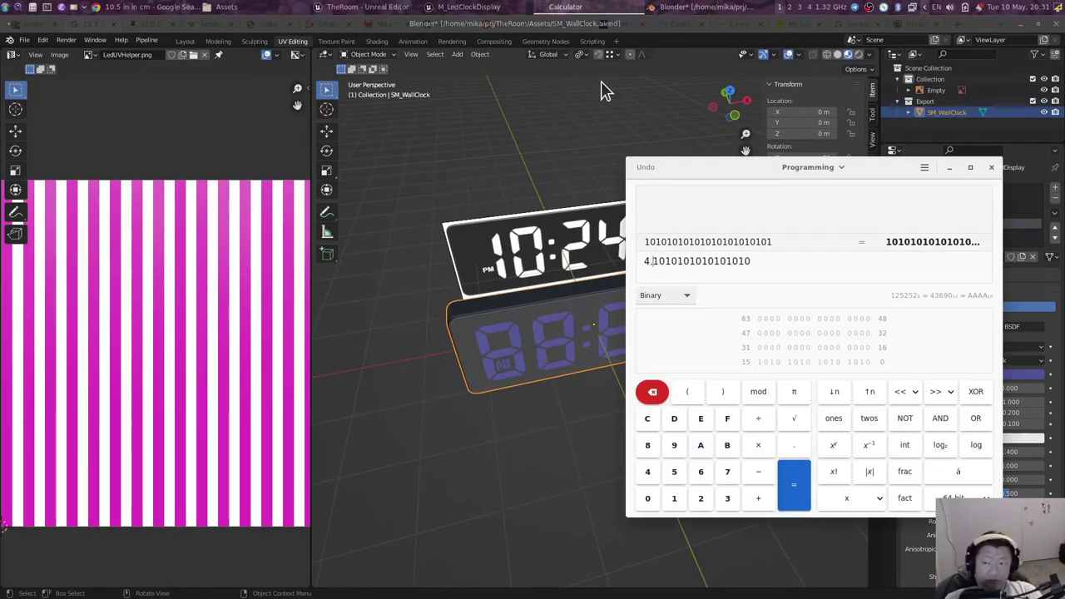
{"action": "type", "text": "4.89÷2"}
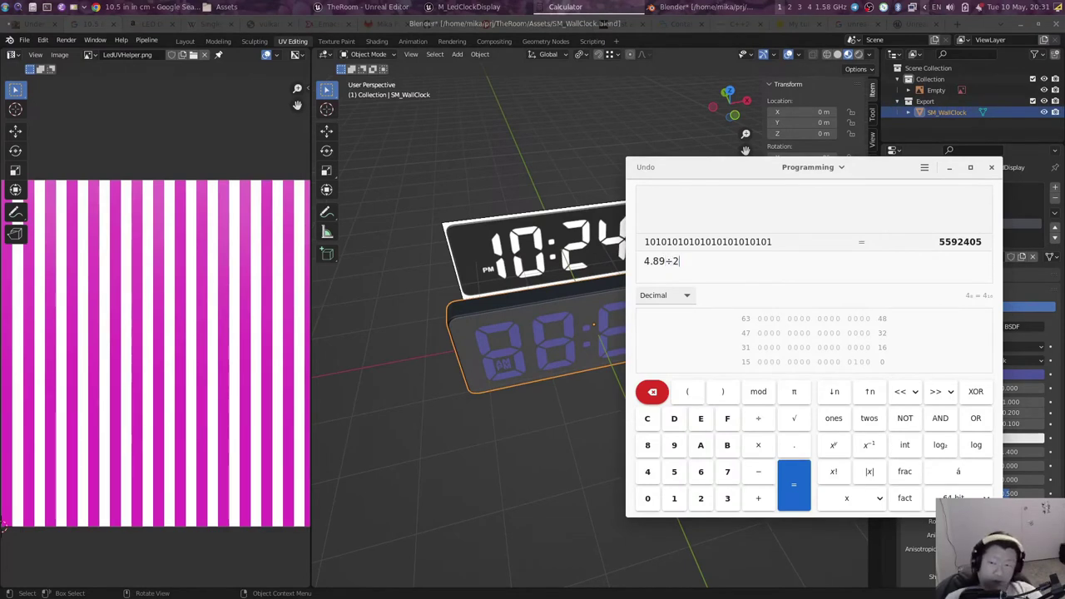
{"action": "key", "text": "BackSpace"}
{"action": "type", "text": "0.26"}
{"action": "key", "text": "Return"}
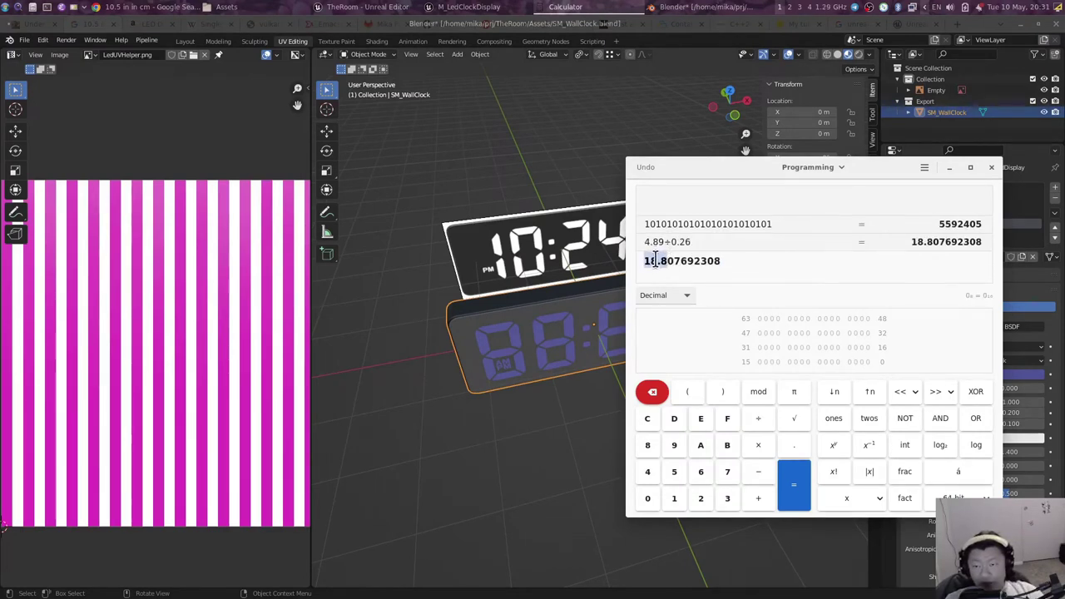
{"action": "type", "text": "1/"}
{"action": "key", "text": "Return"}
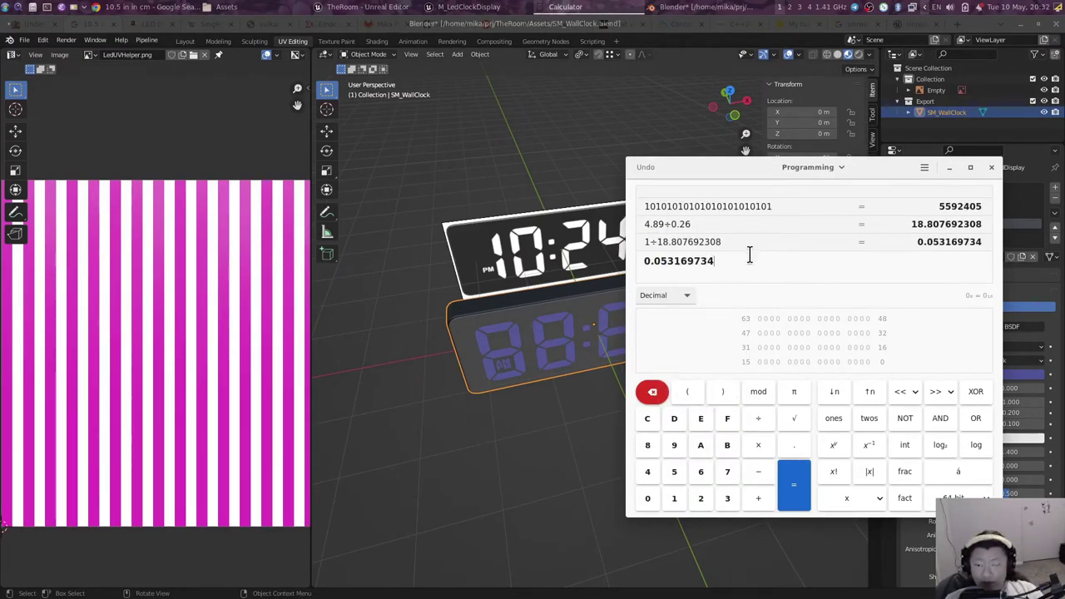
Step: Inspect the rescaled LED display from a few angles and bring up Unreal Editor
{"action": "left_click_drag", "start_coordinate": [731, 104], "coordinate": [683, 393]}
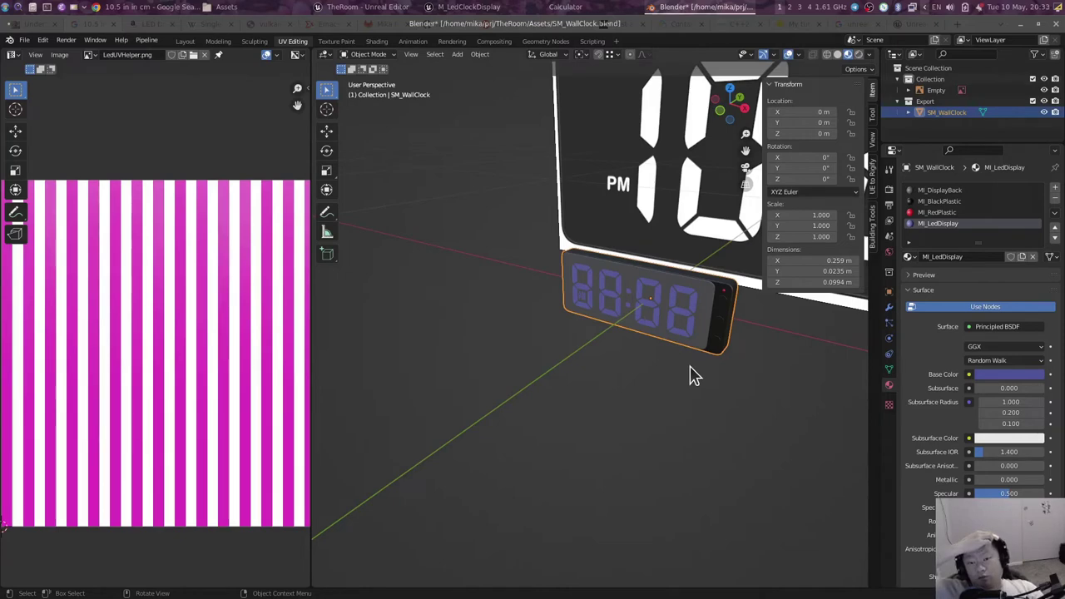
{"action": "middle_click_drag", "start_coordinate": [660, 371], "coordinate": [664, 374]}
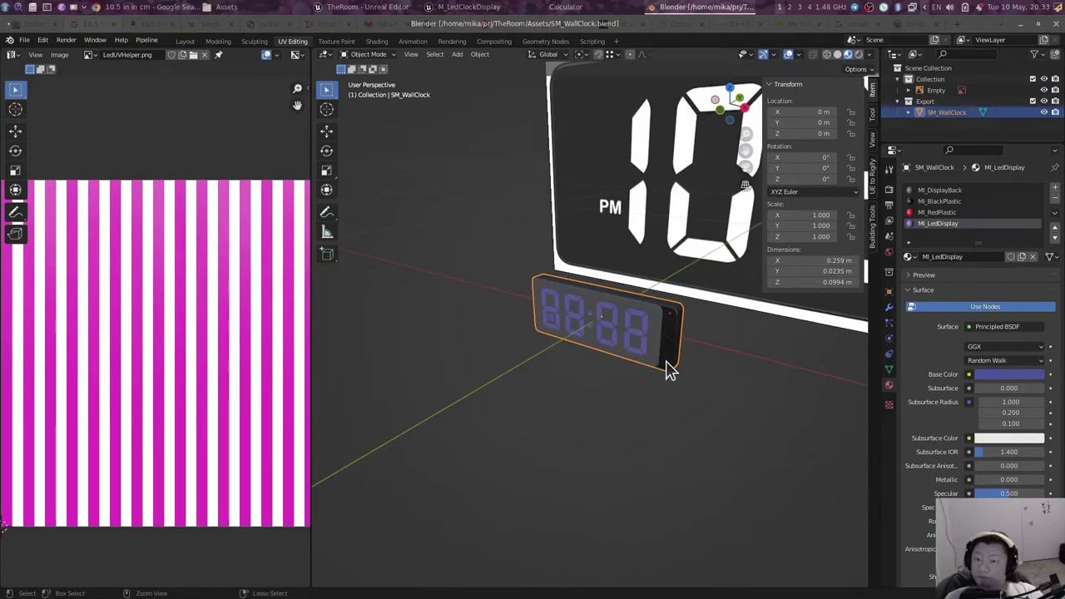
{"action": "middle_click_drag", "start_coordinate": [652, 358], "coordinate": [672, 266]}
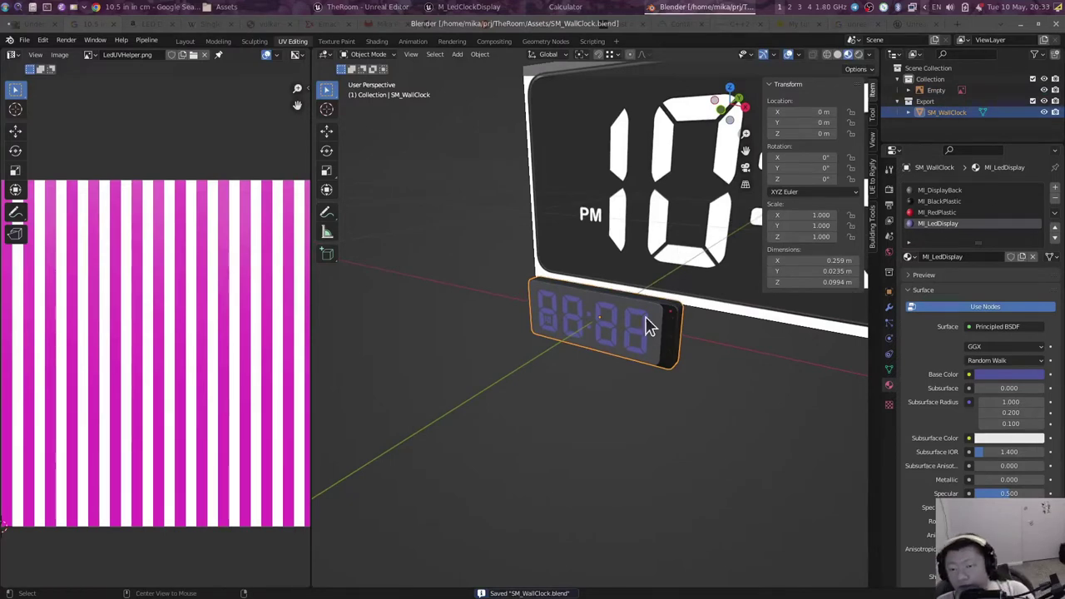
{"action": "key", "text": "alt+Tab"}
{"action": "key", "text": "alt+Tab"}
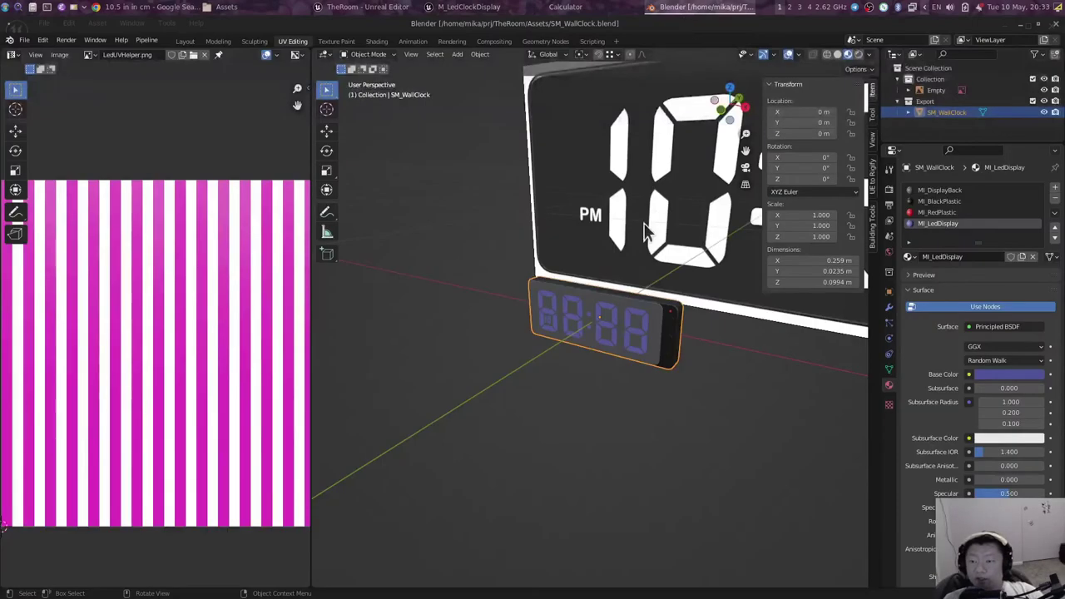
Step: Enter Edit Mode on the clock mesh and deselect all elements
{"action": "mouse_move", "coordinate": [647, 230]}
{"action": "middle_mouse_down"}
{"action": "mouse_move", "coordinate": [590, 333]}
{"action": "mouse_move", "coordinate": [637, 333]}
{"action": "mouse_move", "coordinate": [685, 304]}
{"action": "mouse_move", "coordinate": [409, 364]}
{"action": "mouse_move", "coordinate": [540, 347]}
{"action": "mouse_move", "coordinate": [605, 356]}
{"action": "middle_mouse_up"}
{"action": "key", "text": "Tab"}
{"action": "scroll", "coordinate": [637, 325], "scroll_direction": "up", "scroll_amount": 3}
{"action": "key", "text": "alt+a"}
Step: Open SM_WallClock from Content › Mesh in the Static Mesh Editor to view its four material slots
{"action": "left_click", "coordinate": [213, 449], "text": "shift"}
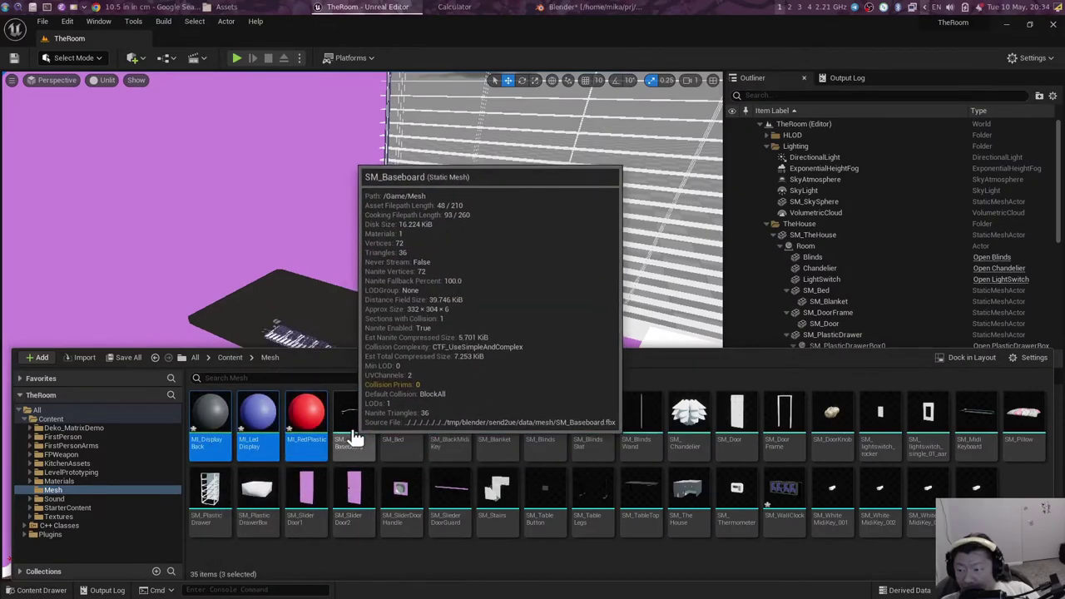
{"action": "left_click", "coordinate": [341, 556]}
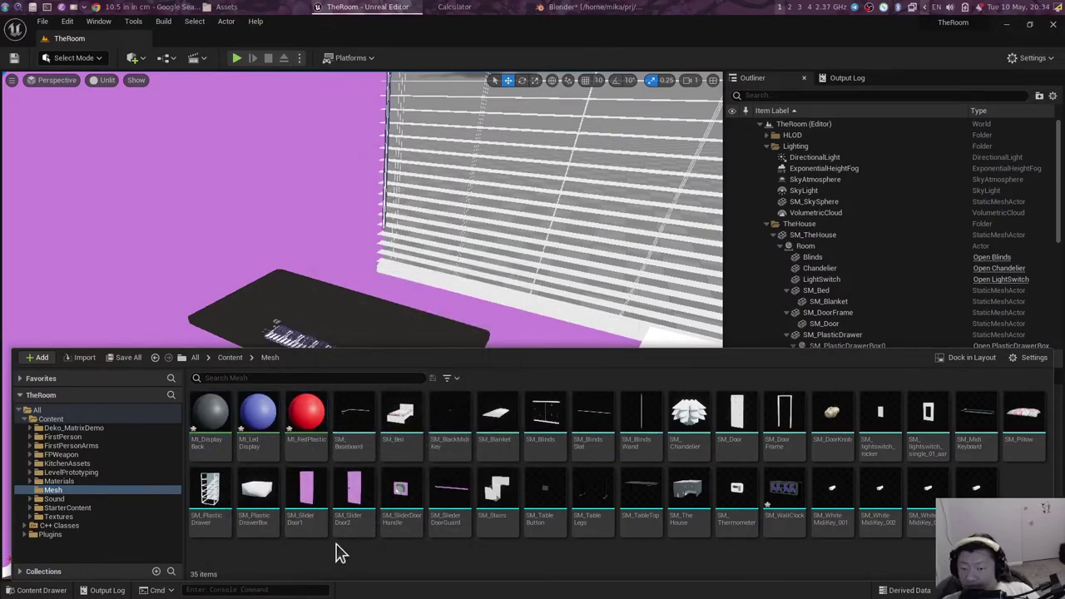
{"action": "double_click", "coordinate": [784, 489]}
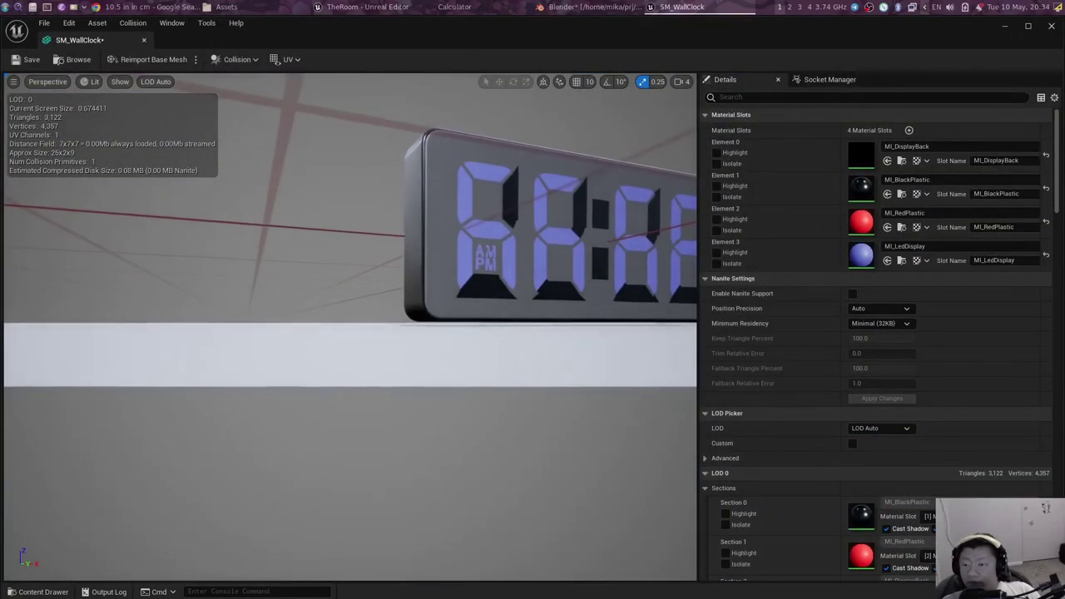
Step: Back in Blender, toggle the clock mesh through Edit Mode and save SM_WallClock.blend
{"action": "key", "text": "alt+Tab"}
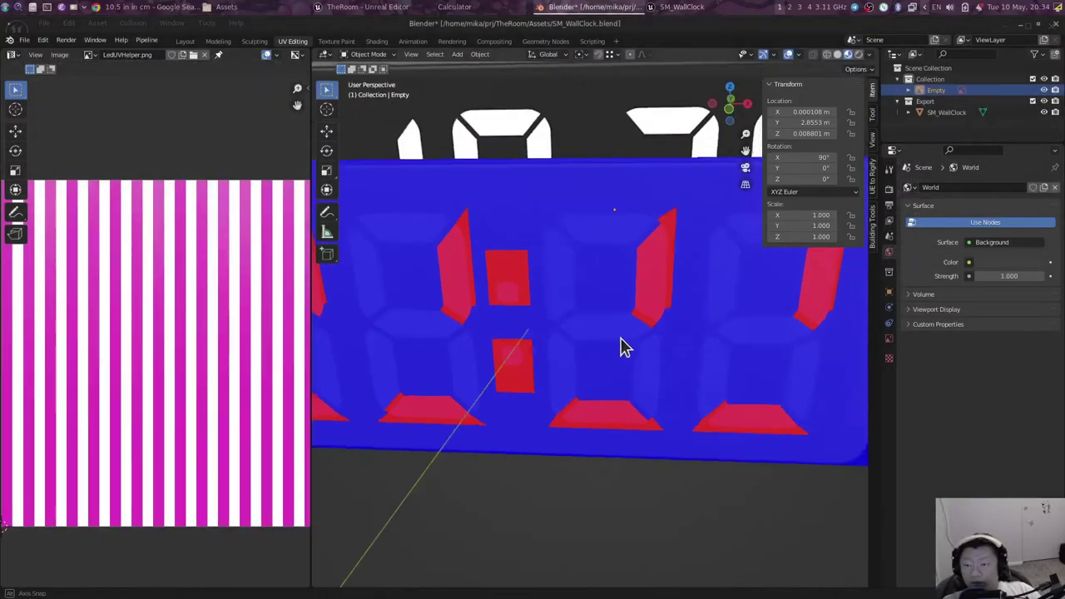
{"action": "mouse_move", "coordinate": [620, 348]}
{"action": "middle_mouse_down"}
{"action": "mouse_move", "coordinate": [623, 328]}
{"action": "mouse_move", "coordinate": [608, 371]}
{"action": "mouse_move", "coordinate": [583, 352]}
{"action": "mouse_move", "coordinate": [642, 352]}
{"action": "middle_mouse_up"}
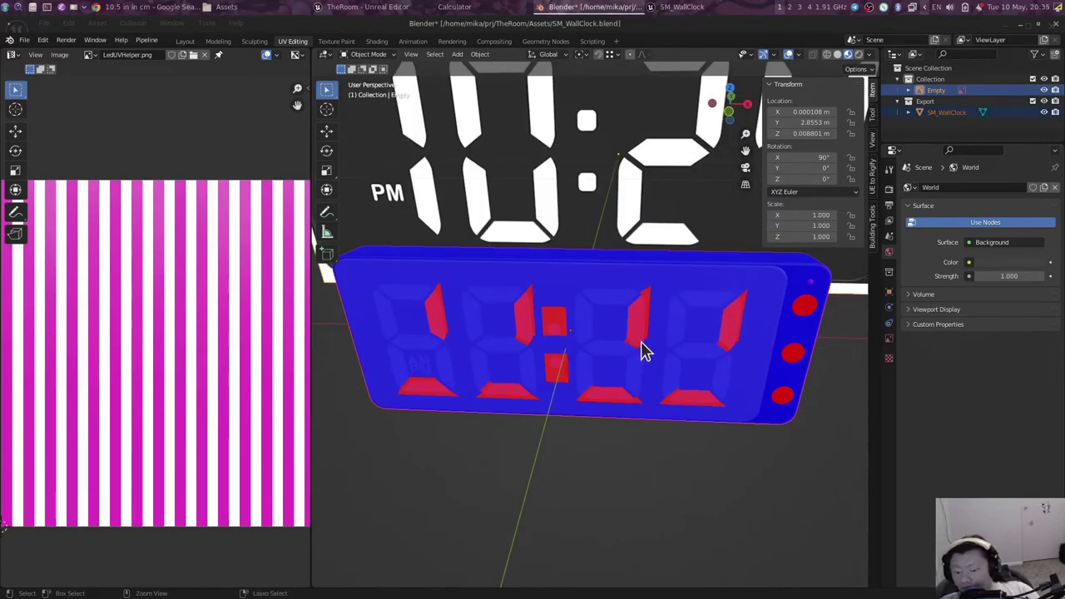
{"action": "left_click", "coordinate": [447, 269]}
{"action": "key", "text": "Tab"}
{"action": "middle_click_drag", "start_coordinate": [521, 312], "coordinate": [583, 250], "text": "shift"}
{"action": "left_click", "coordinate": [793, 54]}
{"action": "key", "text": "Tab"}
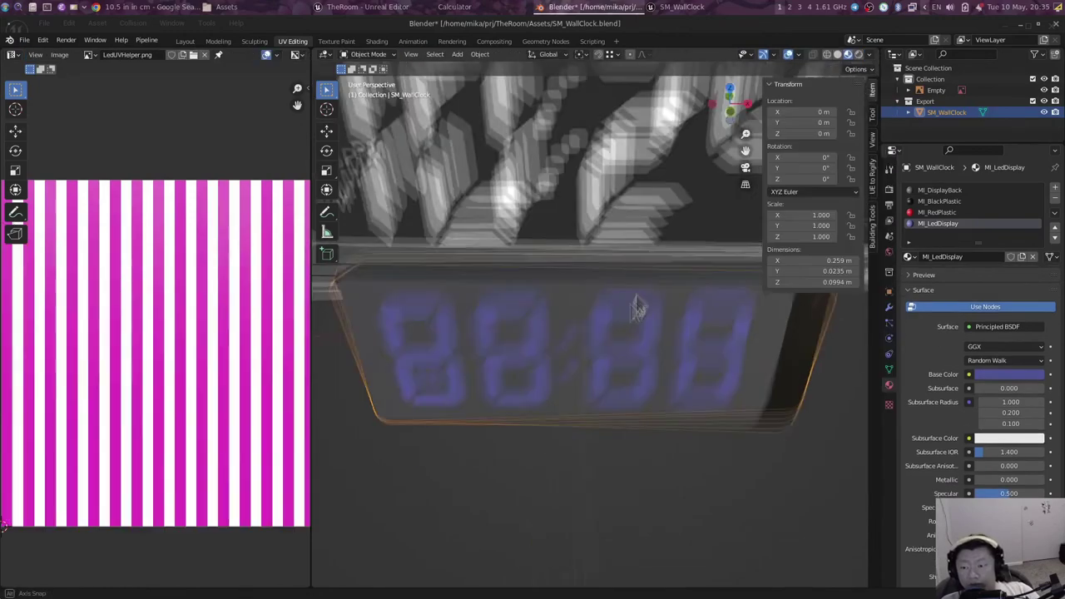
{"action": "key", "text": "ctrl+s"}
Step: Zoom in and orbit toward the AM/PM indicator on the clock face
{"action": "scroll", "coordinate": [520, 289], "scroll_direction": "up", "scroll_amount": 4}
{"action": "scroll", "coordinate": [520, 289], "scroll_direction": "up", "scroll_amount": 2}
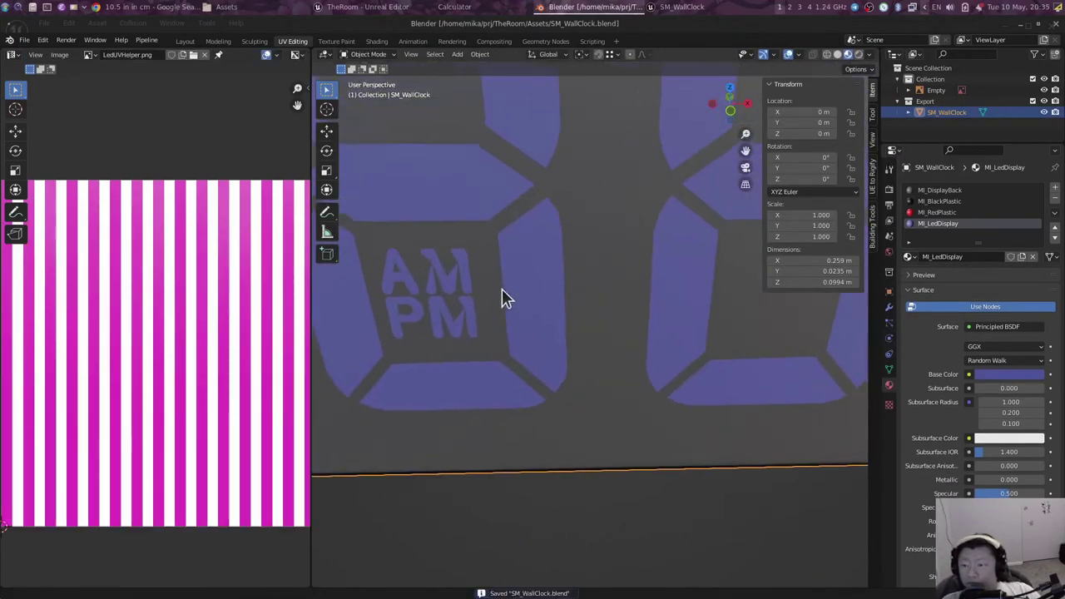
{"action": "scroll", "coordinate": [502, 297], "scroll_direction": "up", "scroll_amount": 2}
{"action": "left_click", "coordinate": [548, 298]}
{"action": "mouse_move", "coordinate": [548, 298]}
{"action": "middle_mouse_down"}
{"action": "mouse_move", "coordinate": [566, 296]}
{"action": "mouse_move", "coordinate": [550, 266]}
{"action": "middle_mouse_up"}
Step: Enter Edit Mode on SM_WallClock and select a triangle on the PM letter M
{"action": "left_click", "coordinate": [549, 266]}
{"action": "key", "text": "Tab"}
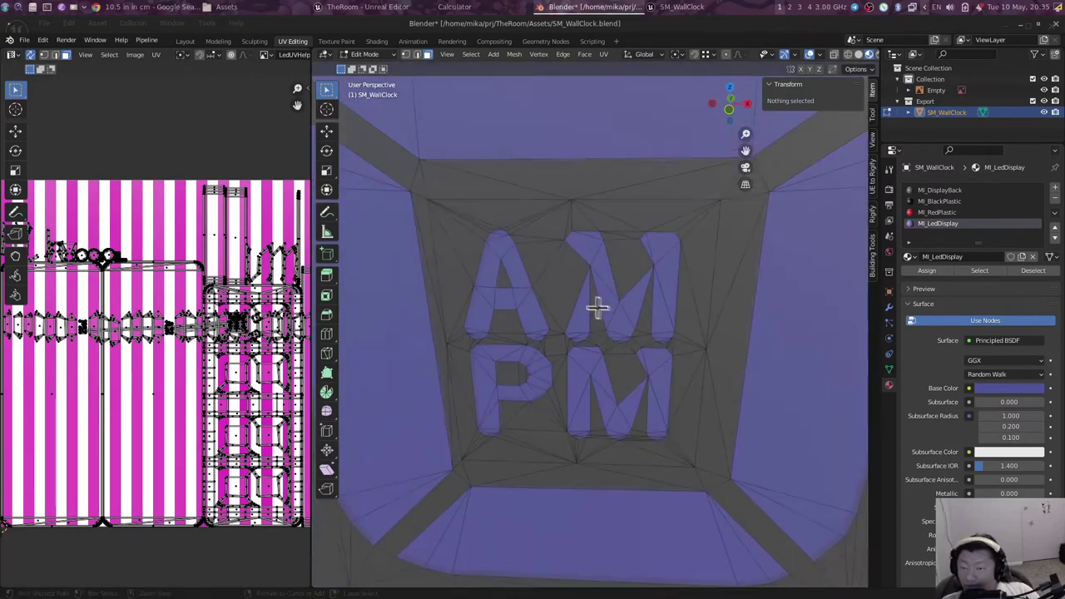
{"action": "middle_click_drag", "start_coordinate": [591, 313], "coordinate": [625, 269]}
{"action": "left_click", "coordinate": [575, 281]}
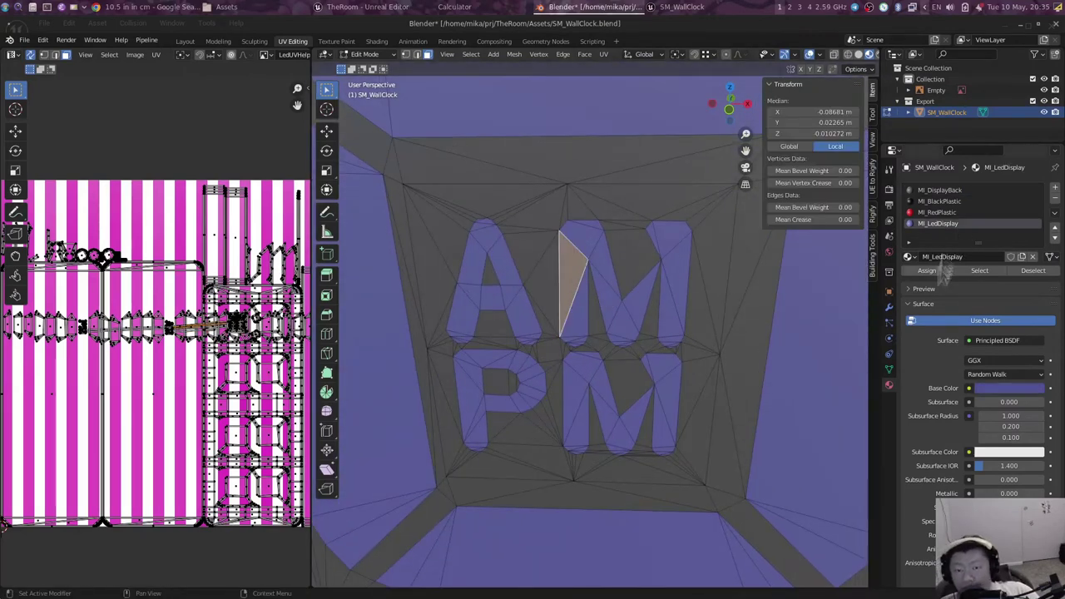
{"action": "left_click", "coordinate": [642, 250]}
{"action": "mouse_move", "coordinate": [642, 250]}
{"action": "middle_mouse_down"}
{"action": "mouse_move", "coordinate": [683, 349]}
{"action": "mouse_move", "coordinate": [575, 290]}
{"action": "middle_mouse_up"}
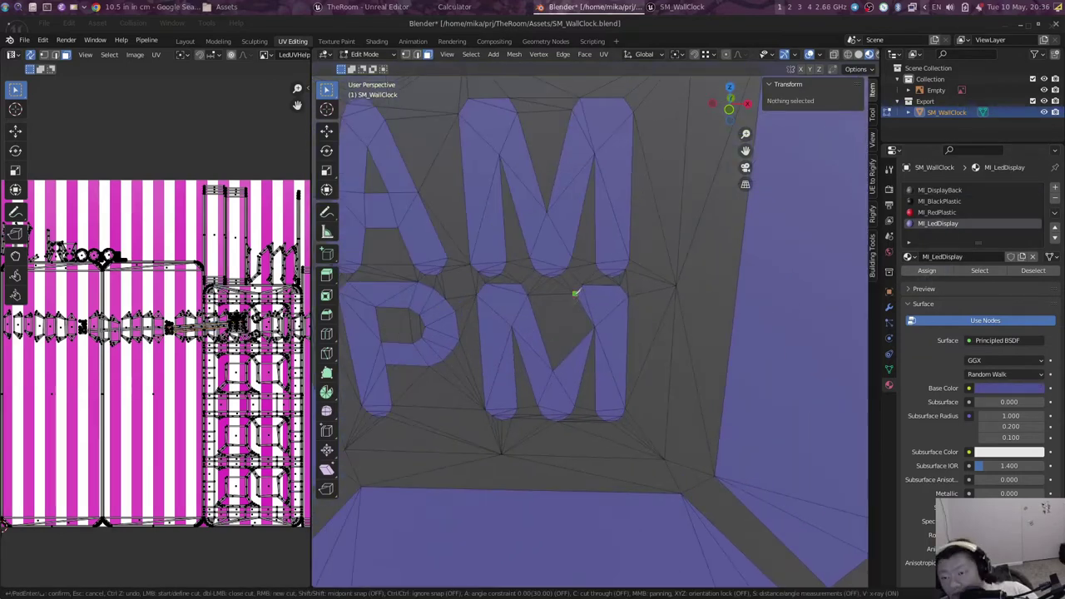
{"action": "middle_click_drag", "start_coordinate": [577, 330], "coordinate": [701, 357]}
{"action": "left_click", "coordinate": [702, 357]}
{"action": "key", "text": "l"}
{"action": "key", "text": "ctrl+z"}
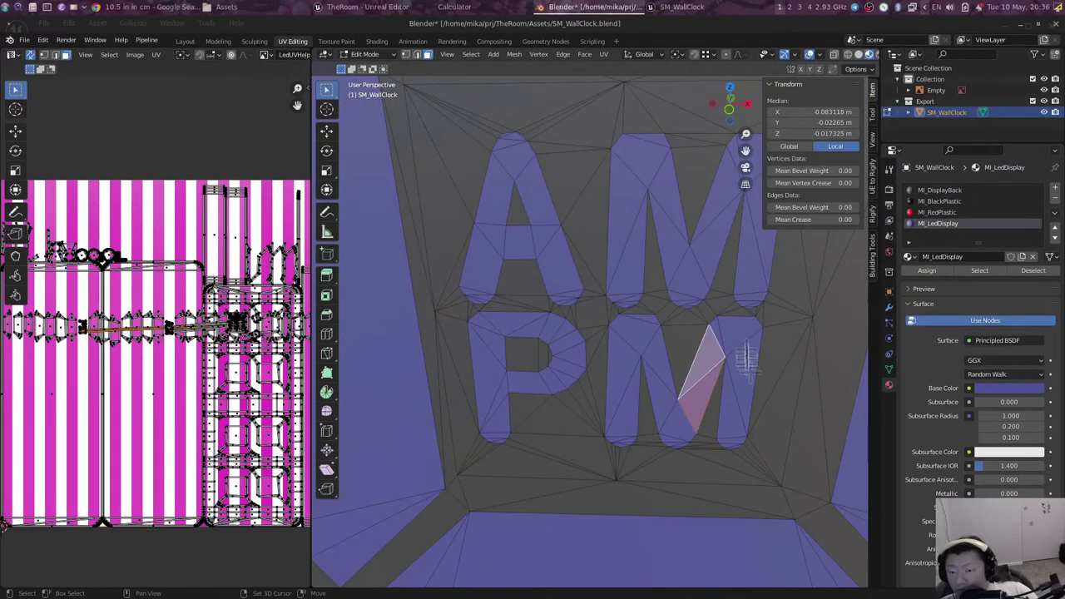
Step: Zoom toward the M and set the viewport Clip Start to 0.001 m
{"action": "middle_click_drag", "start_coordinate": [742, 414], "coordinate": [740, 385], "text": "ctrl"}
{"action": "scroll", "coordinate": [725, 404], "scroll_direction": "down", "scroll_amount": 3}
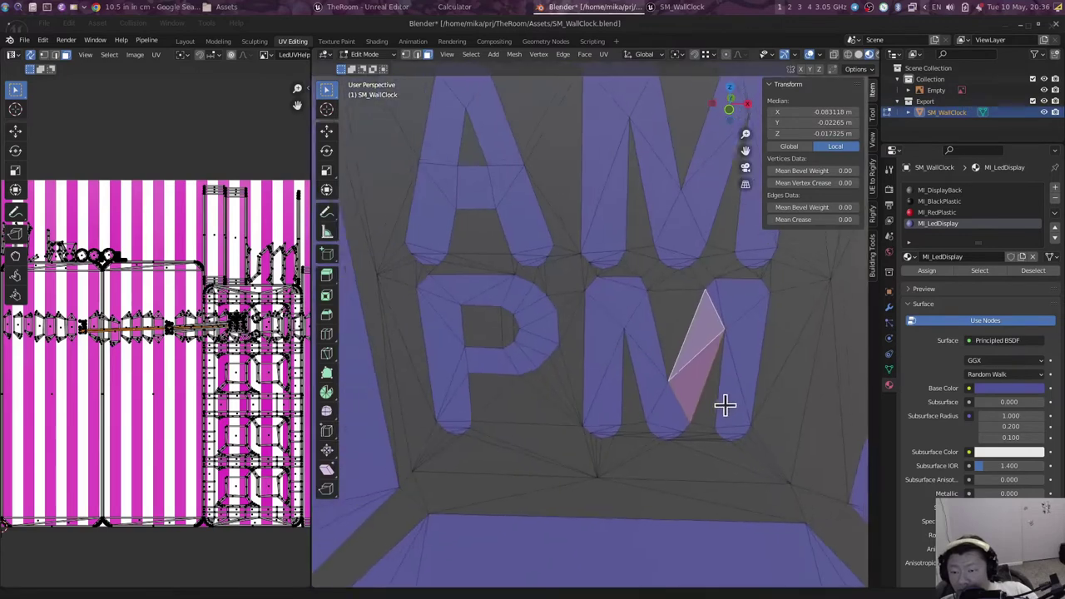
{"action": "scroll", "coordinate": [724, 384], "scroll_direction": "up", "scroll_amount": 5}
{"action": "left_click", "coordinate": [872, 136]}
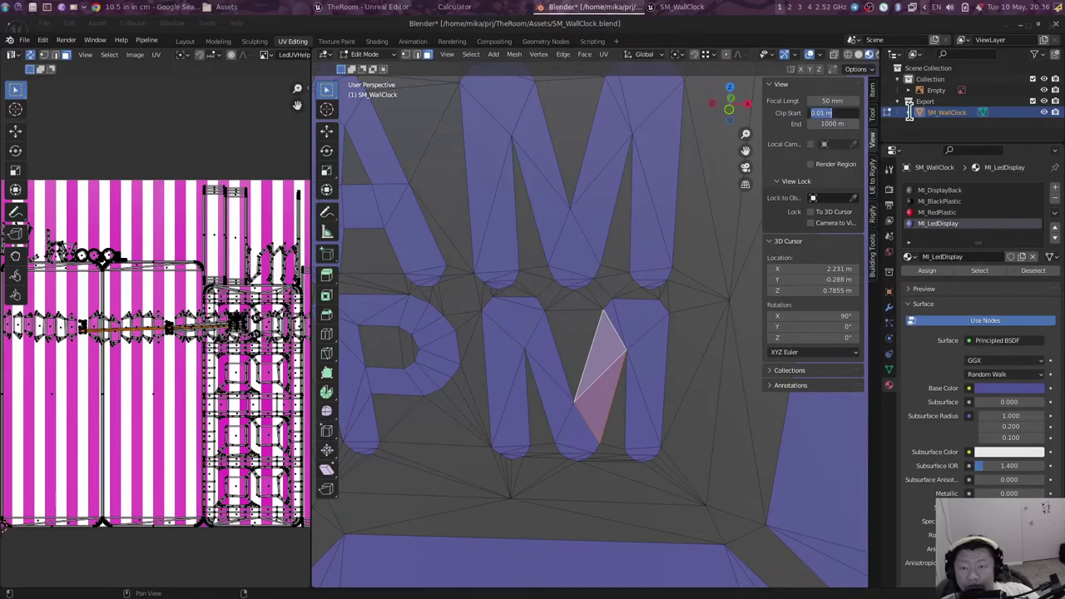
{"action": "type", "text": "0.001"}
{"action": "key", "text": "Return"}
Step: Add the M's right stem, left diagonal and left stem to the selection
{"action": "left_click", "coordinate": [642, 405], "text": "shift"}
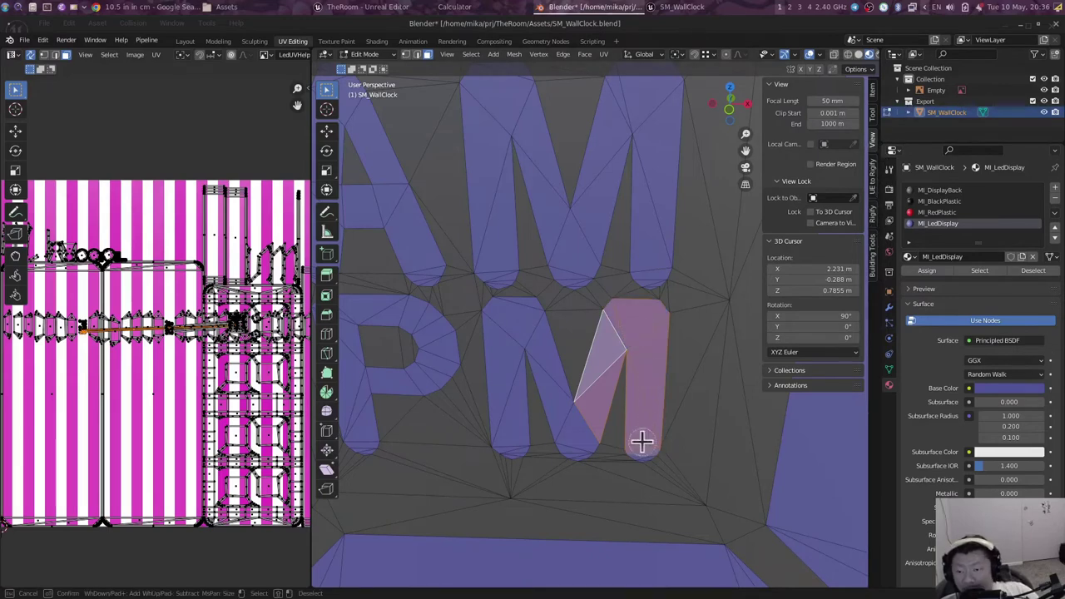
{"action": "left_click", "coordinate": [574, 416], "text": "shift"}
{"action": "scroll", "coordinate": [581, 441], "scroll_direction": "up", "scroll_amount": 4}
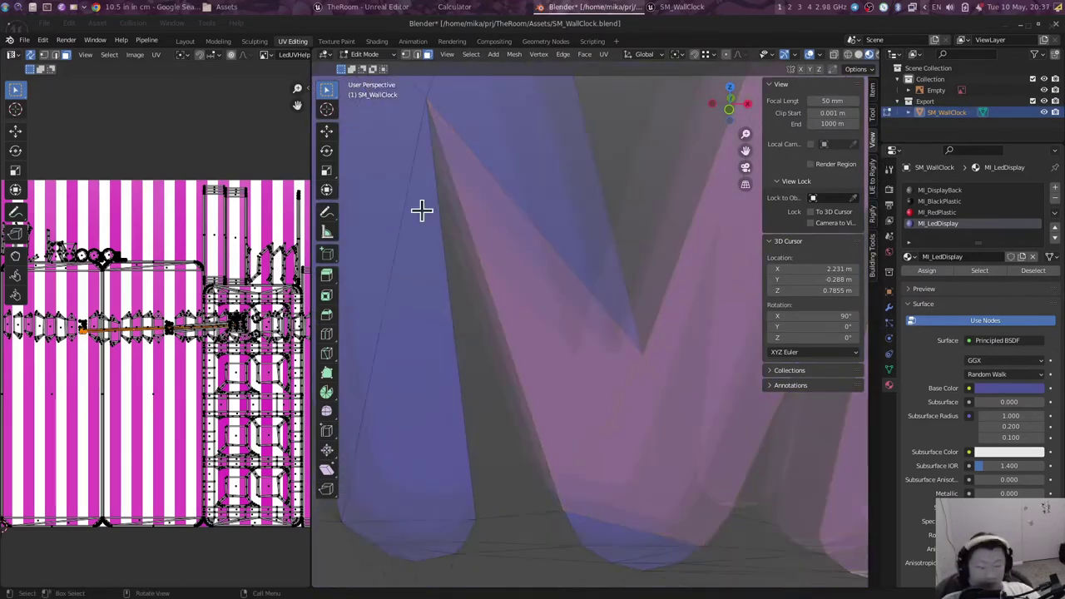
{"action": "left_click", "coordinate": [408, 501], "text": "shift"}
{"action": "scroll", "coordinate": [407, 502], "scroll_direction": "down", "scroll_amount": 5}
{"action": "scroll", "coordinate": [541, 275], "scroll_direction": "up", "scroll_amount": 5}
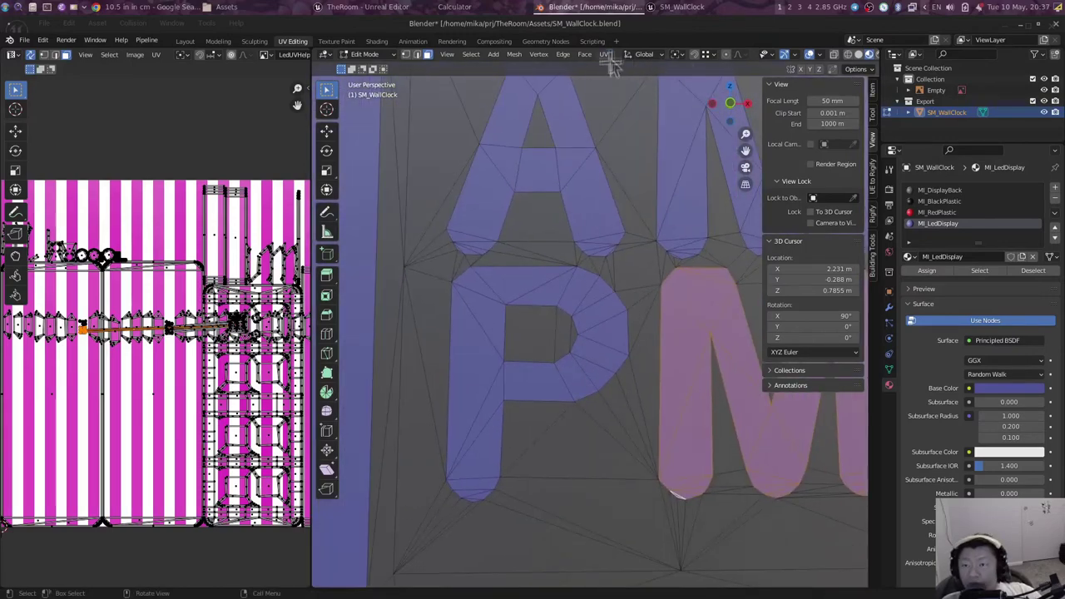
Step: Shrink the M's UVs and move them to a new spot on the striped texture
{"action": "key", "text": "s"}
{"action": "key", "text": "Return"}
{"action": "scroll", "coordinate": [166, 333], "scroll_direction": "down", "scroll_amount": 4}
{"action": "key", "text": "g"}
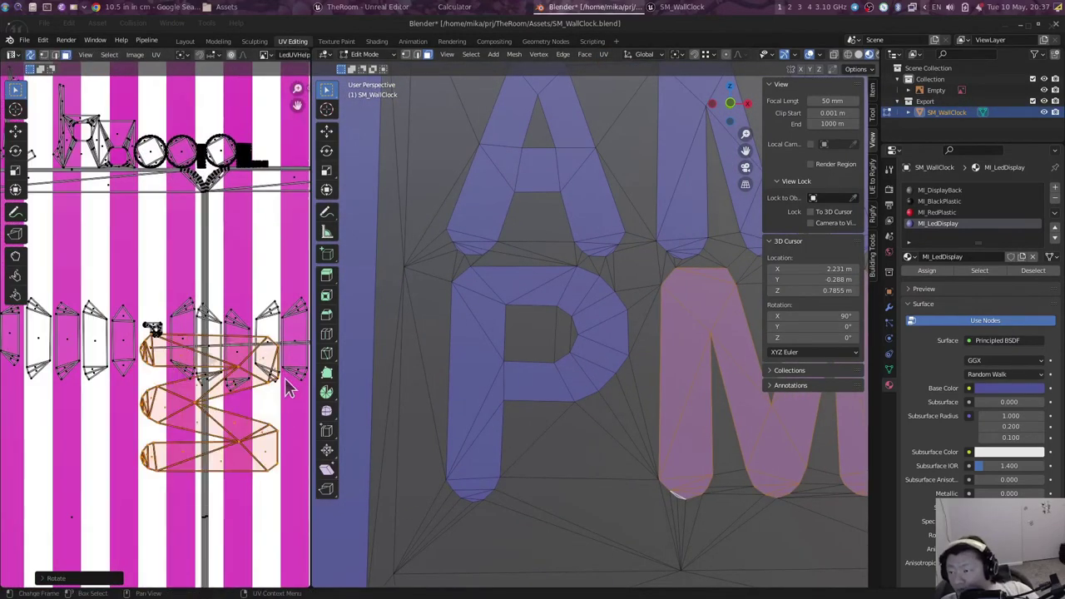
{"action": "left_click", "coordinate": [233, 316]}
{"action": "scroll", "coordinate": [183, 308], "scroll_direction": "down", "scroll_amount": 6}
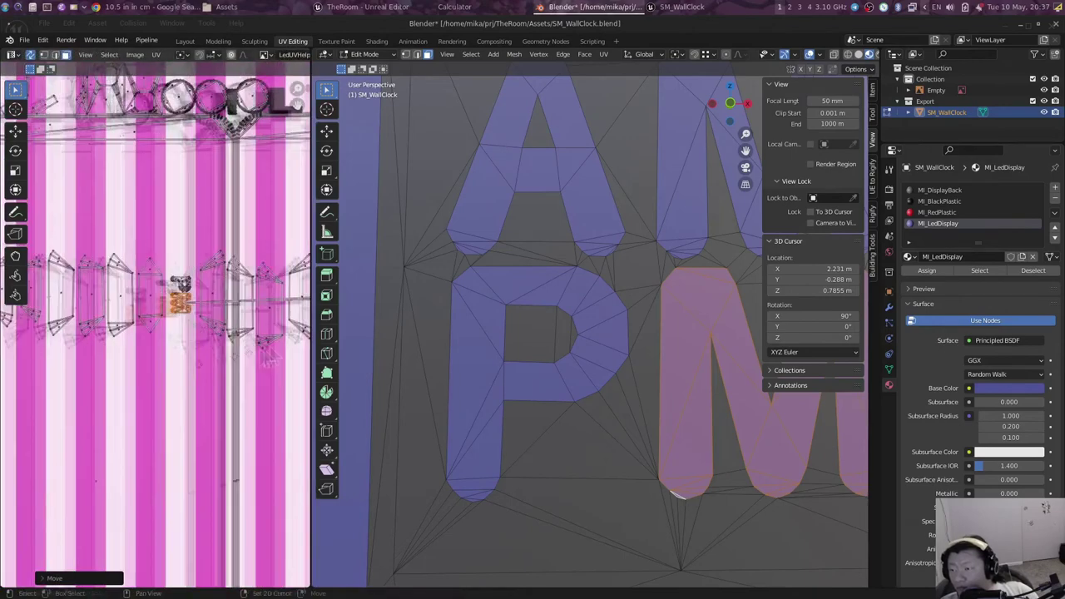
{"action": "scroll", "coordinate": [183, 308], "scroll_direction": "up", "scroll_amount": 2}
{"action": "mouse_move", "coordinate": [672, 325]}
{"action": "middle_mouse_down", "text": "shift"}
{"action": "mouse_move", "coordinate": [483, 422]}
{"action": "mouse_move", "coordinate": [416, 405]}
{"action": "middle_mouse_up", "text": "shift"}
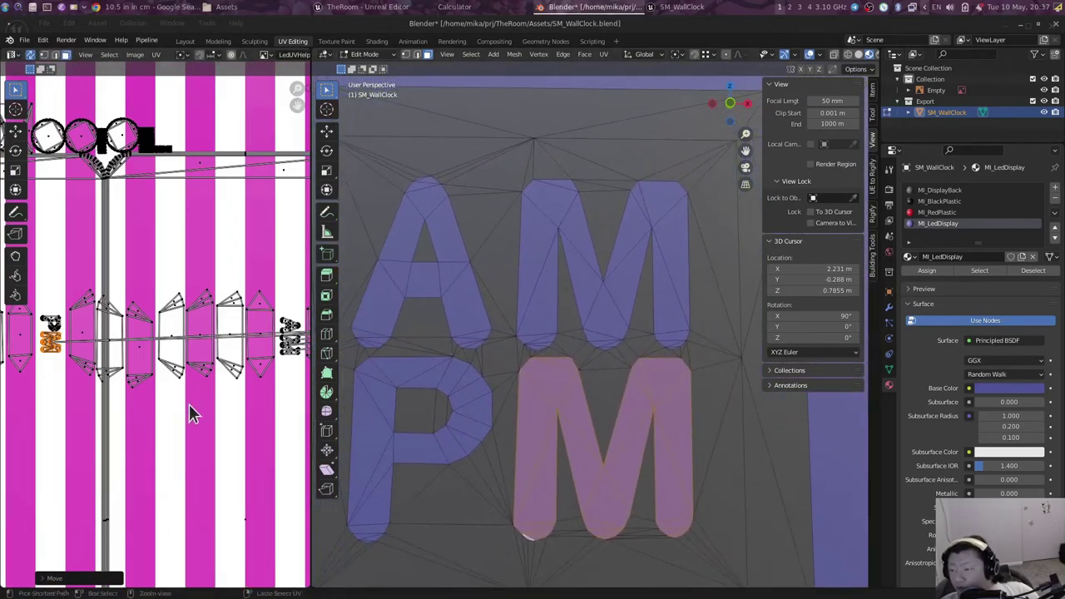
{"action": "scroll", "coordinate": [189, 414], "scroll_direction": "up", "scroll_amount": 2}
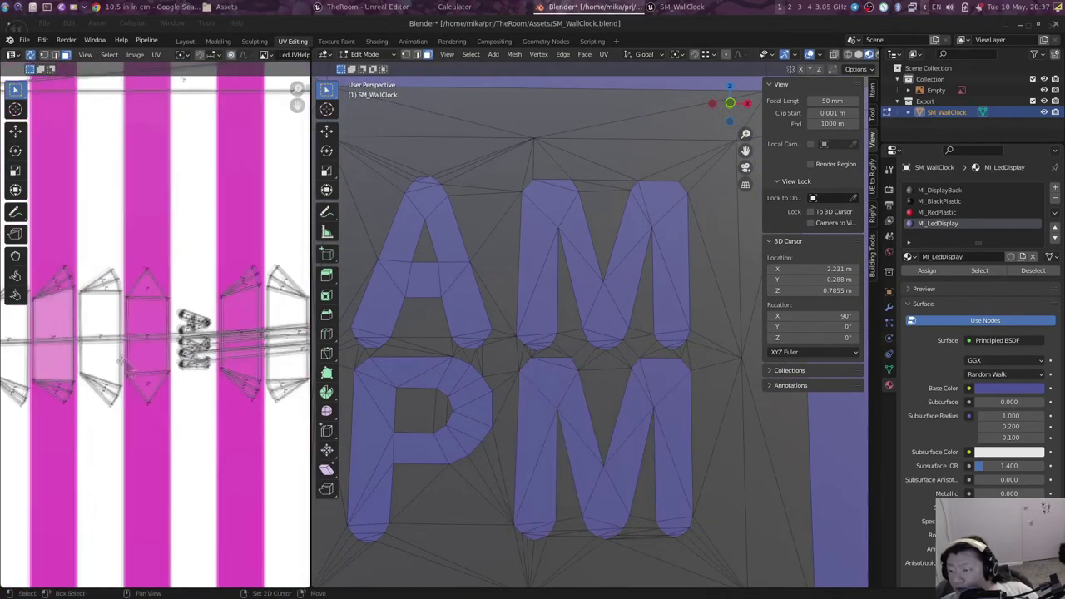
Step: Pick triangles on the AM/PM letters and grow the selection to the whole M letter
{"action": "left_click", "coordinate": [533, 258]}
{"action": "scroll", "coordinate": [226, 398], "scroll_direction": "down", "scroll_amount": 2}
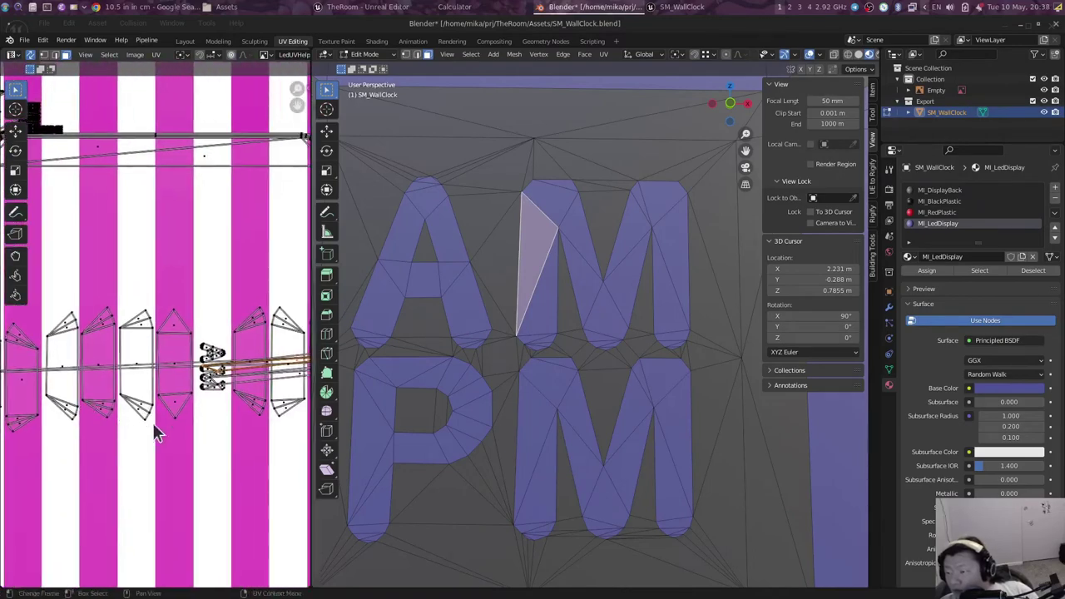
{"action": "scroll", "coordinate": [215, 379], "scroll_direction": "up", "scroll_amount": 3}
{"action": "left_click", "coordinate": [214, 378]}
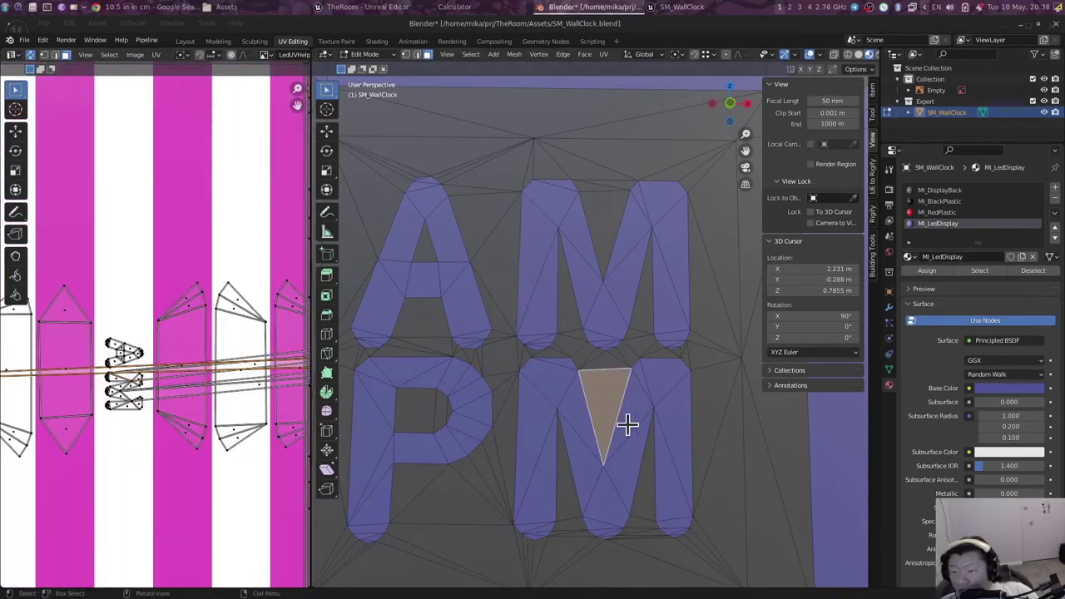
{"action": "scroll", "coordinate": [232, 394], "scroll_direction": "down", "scroll_amount": 4}
{"action": "scroll", "coordinate": [221, 441], "scroll_direction": "down", "scroll_amount": 1}
{"action": "scroll", "coordinate": [257, 424], "scroll_direction": "up", "scroll_amount": 3}
{"action": "left_click", "coordinate": [472, 329]}
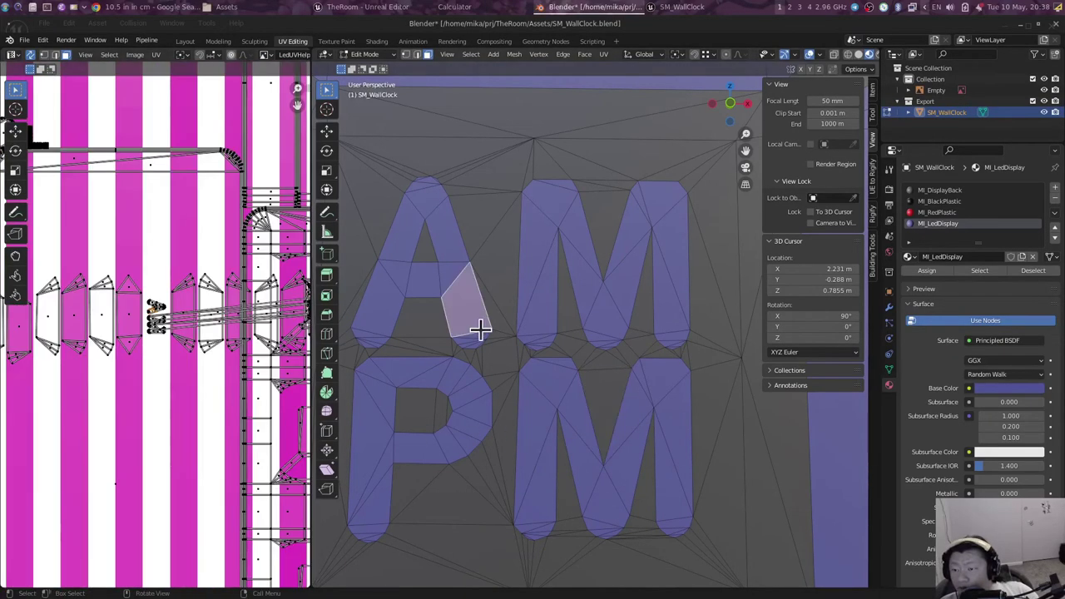
{"action": "scroll", "coordinate": [188, 308], "scroll_direction": "up", "scroll_amount": 2}
{"action": "scroll", "coordinate": [199, 350], "scroll_direction": "up", "scroll_amount": 1}
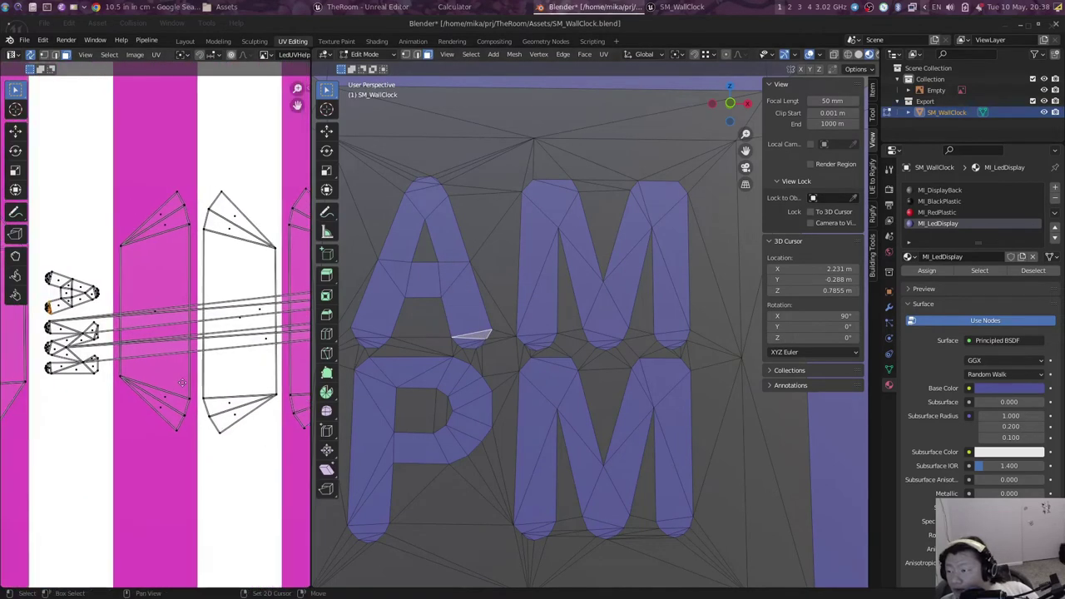
{"action": "scroll", "coordinate": [208, 397], "scroll_direction": "up", "scroll_amount": 2}
{"action": "left_click", "coordinate": [626, 250]}
{"action": "left_click", "coordinate": [617, 266]}
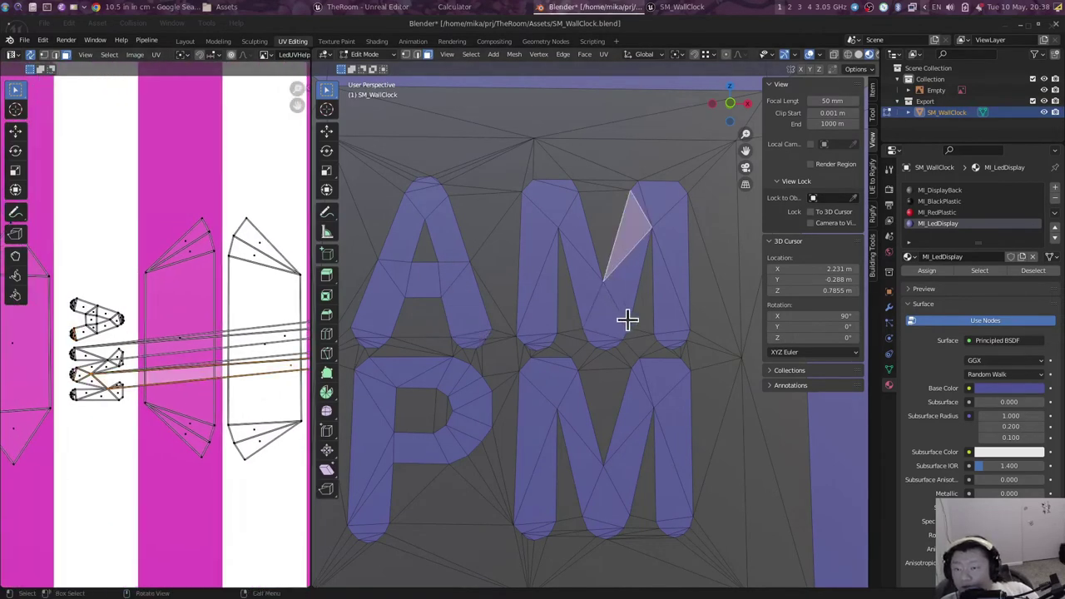
{"action": "scroll", "coordinate": [620, 337], "scroll_direction": "up", "scroll_amount": 2}
{"action": "scroll", "coordinate": [620, 325], "scroll_direction": "up", "scroll_amount": 2}
{"action": "scroll", "coordinate": [616, 312], "scroll_direction": "up", "scroll_amount": 2}
{"action": "left_click", "coordinate": [606, 334]}
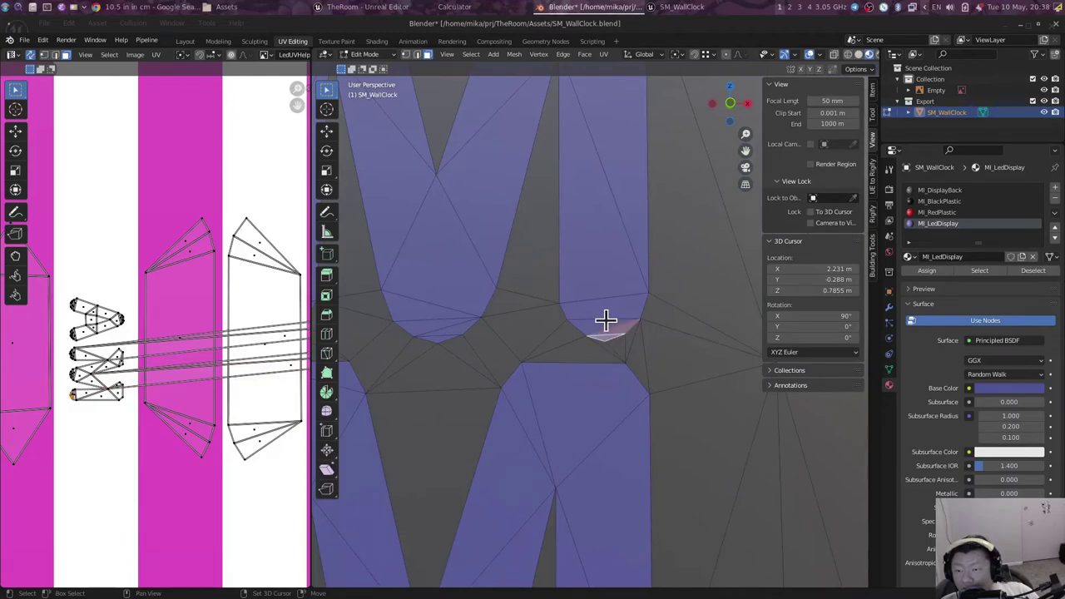
{"action": "scroll", "coordinate": [606, 320], "scroll_direction": "down", "scroll_amount": 2}
{"action": "key", "text": "ctrl+l"}
{"action": "scroll", "coordinate": [419, 409], "scroll_direction": "down", "scroll_amount": 1}
Step: Bring up the UV unwrapping options and review them
{"action": "left_click", "coordinate": [603, 54]}
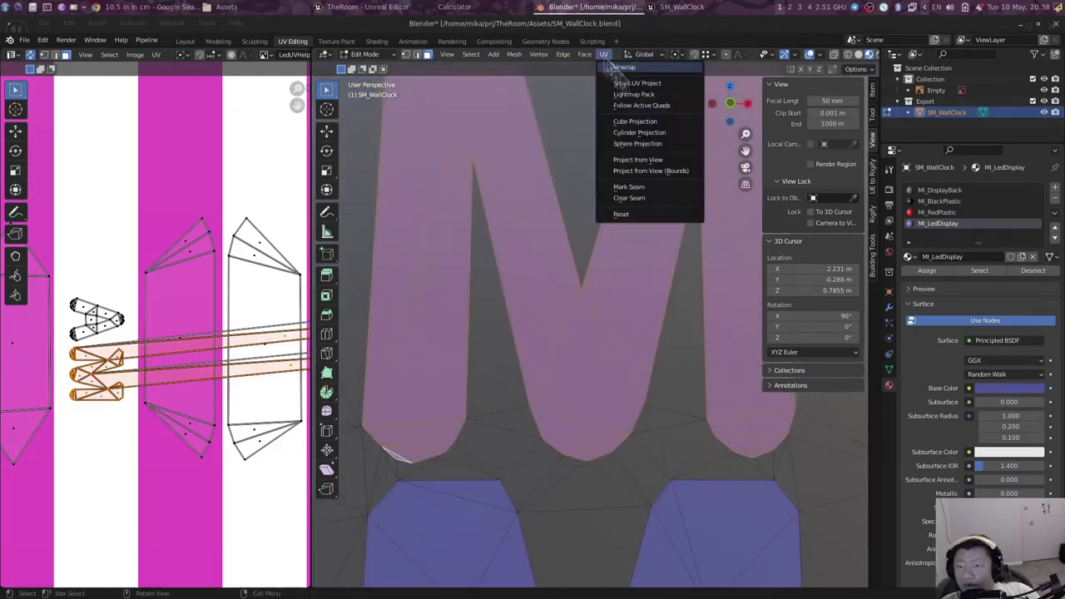
{"action": "scroll", "coordinate": [208, 250], "scroll_direction": "down", "scroll_amount": 5}
{"action": "scroll", "coordinate": [233, 233], "scroll_direction": "up", "scroll_amount": 3}
{"action": "scroll", "coordinate": [273, 223], "scroll_direction": "up", "scroll_amount": 2}
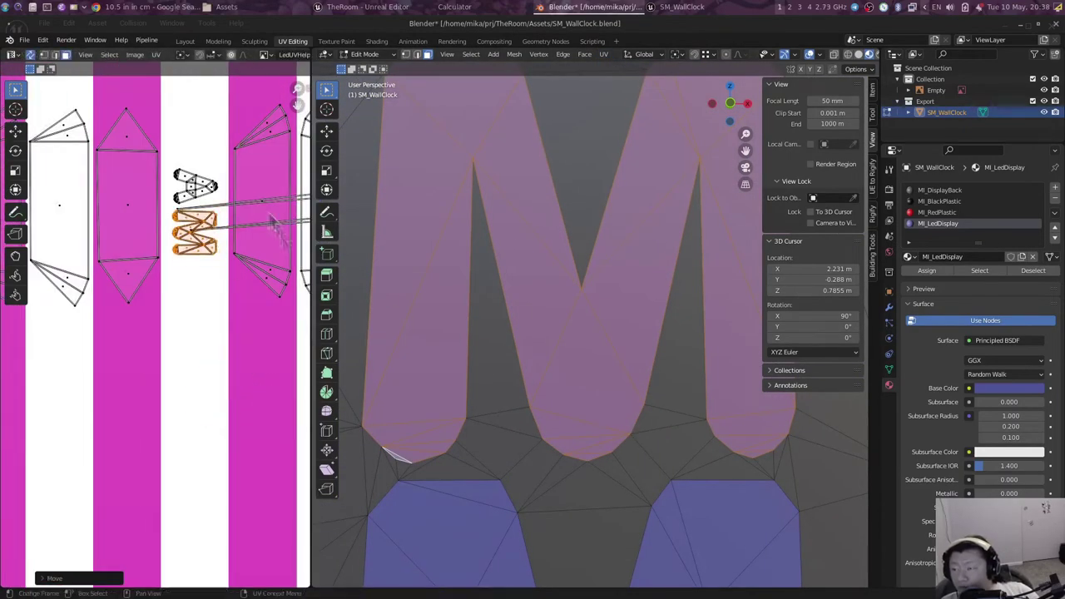
{"action": "scroll", "coordinate": [250, 249], "scroll_direction": "down", "scroll_amount": 3}
{"action": "scroll", "coordinate": [173, 309], "scroll_direction": "down", "scroll_amount": 3}
Step: Isolate the M letter by selecting all faces sharing its material and hiding the rest
{"action": "scroll", "coordinate": [552, 313], "scroll_direction": "down", "scroll_amount": 3}
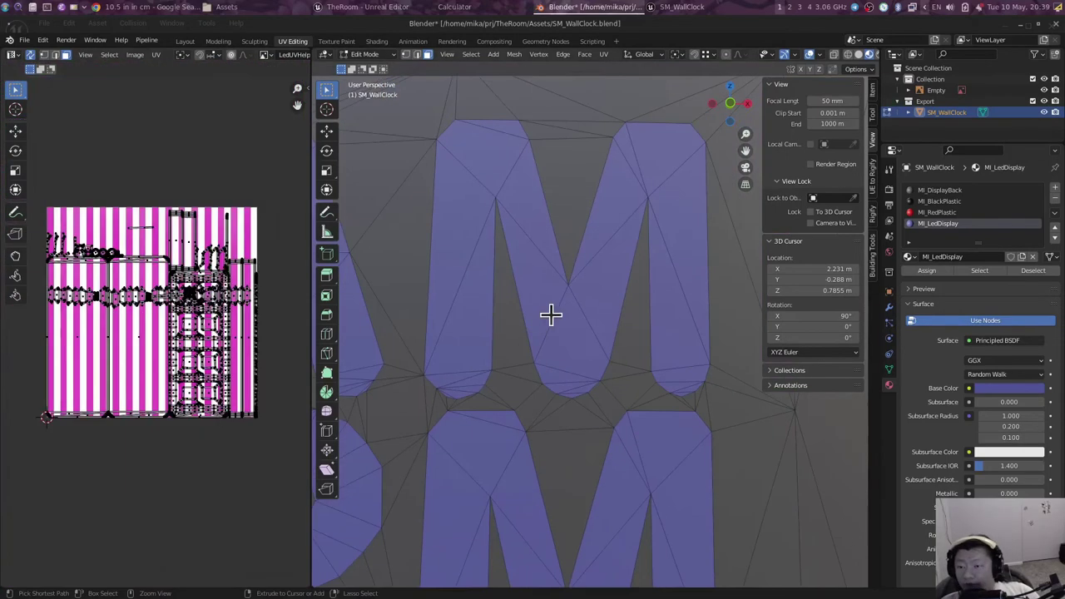
{"action": "left_click", "coordinate": [552, 303]}
{"action": "key", "text": "shift+g"}
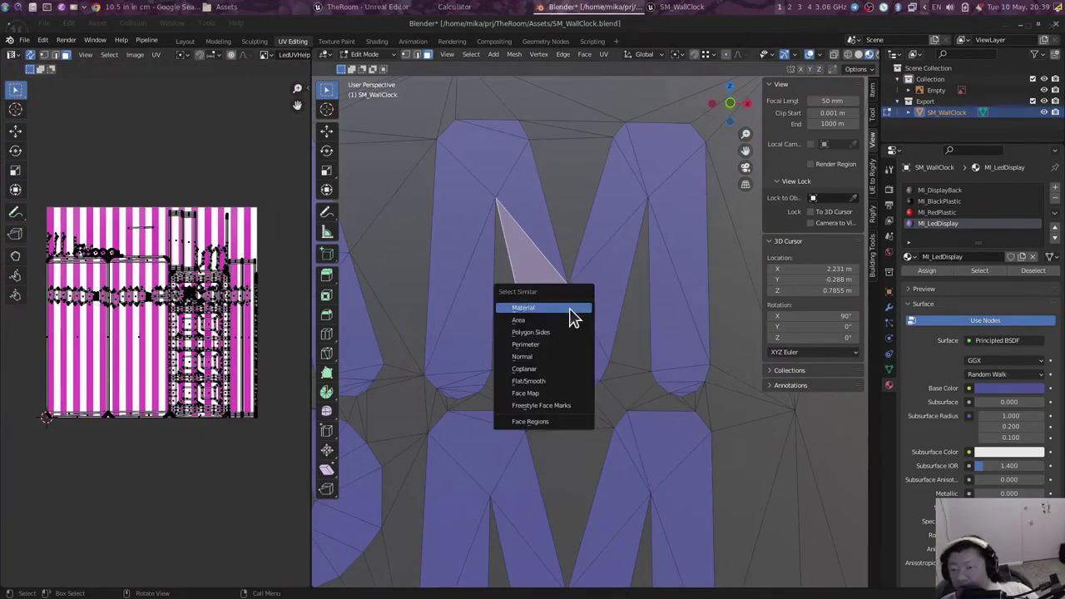
{"action": "left_click", "coordinate": [573, 308]}
{"action": "key", "text": "shift+h"}
Step: Stretch the M's UVs vertically across the striped texture and shift them into place
{"action": "scroll", "coordinate": [208, 395], "scroll_direction": "up", "scroll_amount": 3}
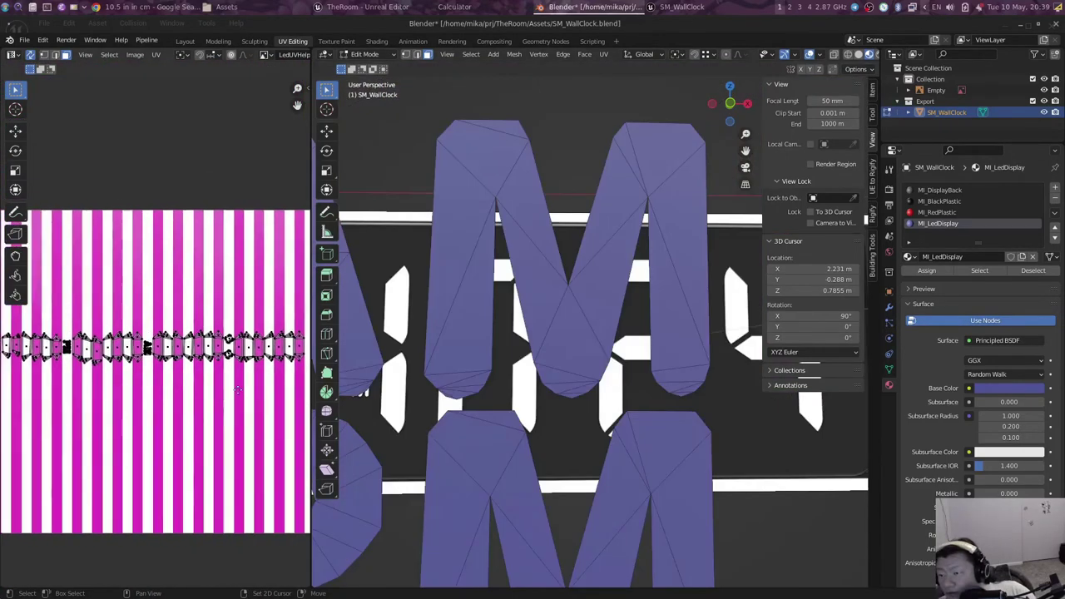
{"action": "scroll", "coordinate": [238, 389], "scroll_direction": "down", "scroll_amount": 1}
{"action": "middle_click_drag", "start_coordinate": [224, 383], "coordinate": [197, 374]}
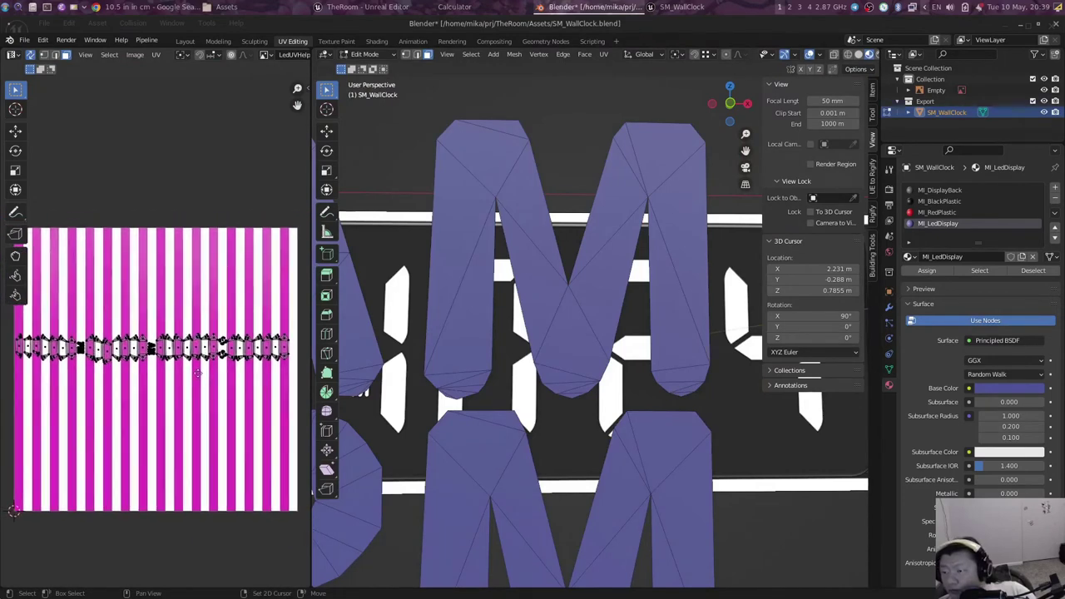
{"action": "key", "text": "a"}
{"action": "key", "text": "s"}
{"action": "key", "text": "y"}
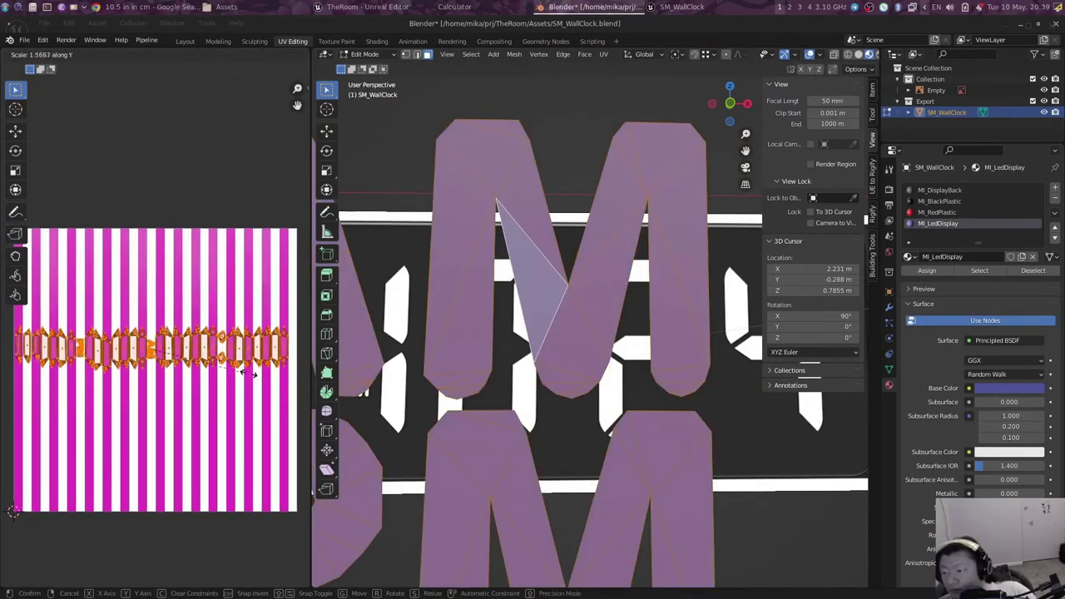
{"action": "left_click", "coordinate": [237, 344]}
{"action": "key", "text": "g"}
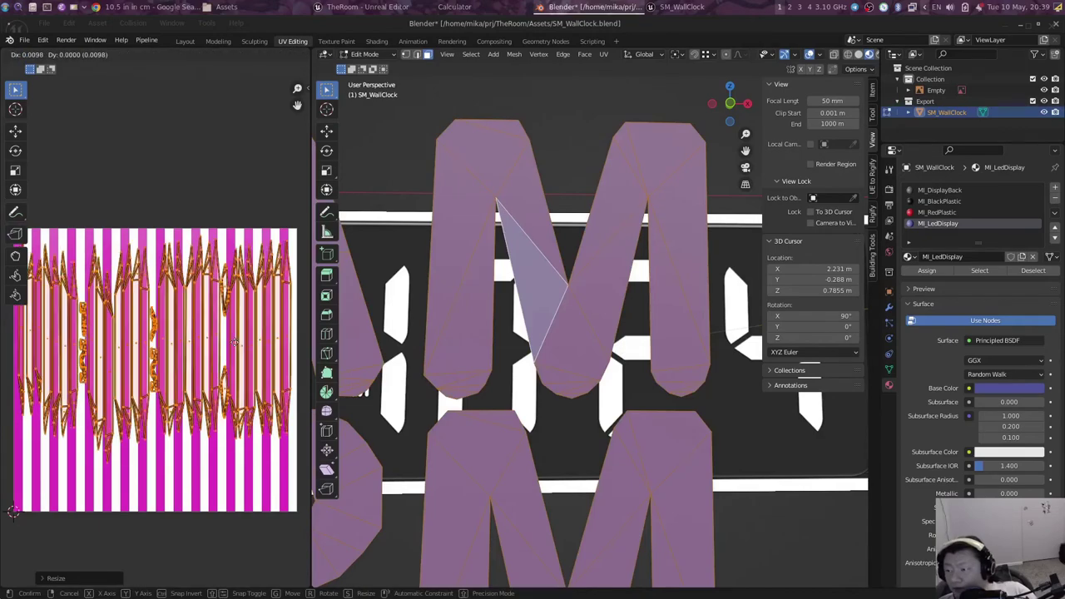
{"action": "left_click", "coordinate": [232, 371]}
Step: Return to object mode and pick SM_WallClock from the overlapping objects for mesh editing
{"action": "key", "text": "Tab"}
{"action": "left_click", "coordinate": [589, 362]}
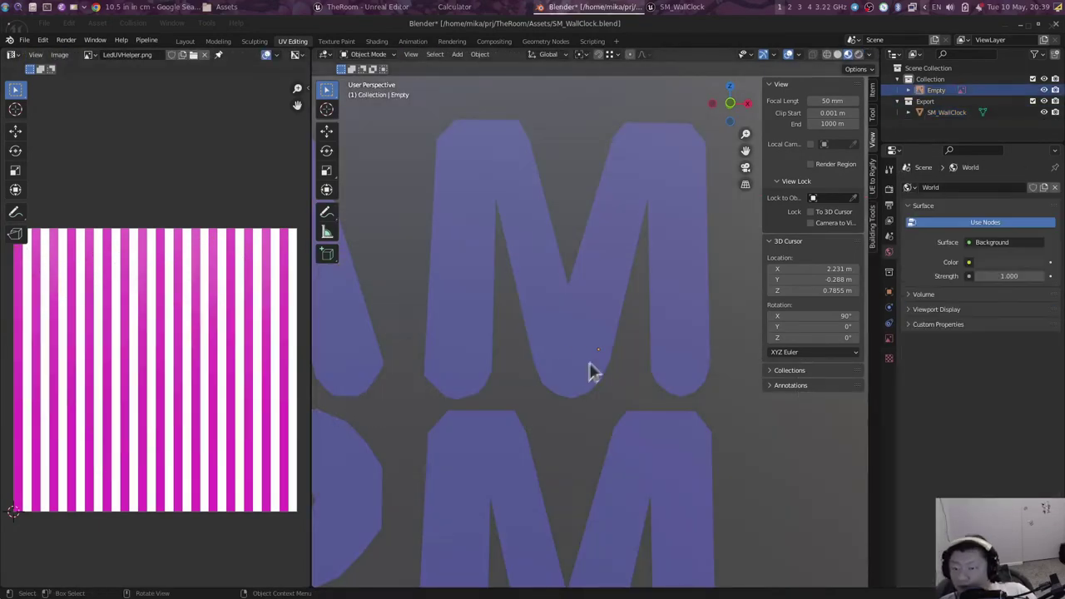
{"action": "left_click", "coordinate": [553, 358], "text": "alt"}
{"action": "left_click", "coordinate": [554, 349]}
{"action": "key", "text": "Tab"}
{"action": "scroll", "coordinate": [539, 279], "scroll_direction": "down", "scroll_amount": 5}
{"action": "scroll", "coordinate": [543, 301], "scroll_direction": "down", "scroll_amount": 2}
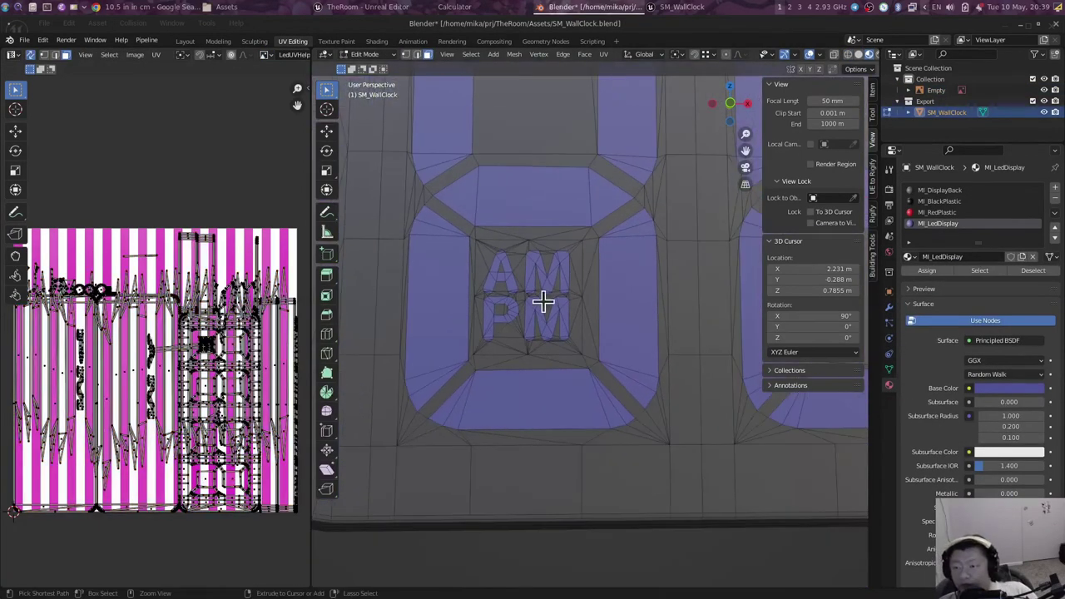
{"action": "key", "text": "Tab"}
{"action": "left_click", "coordinate": [598, 314]}
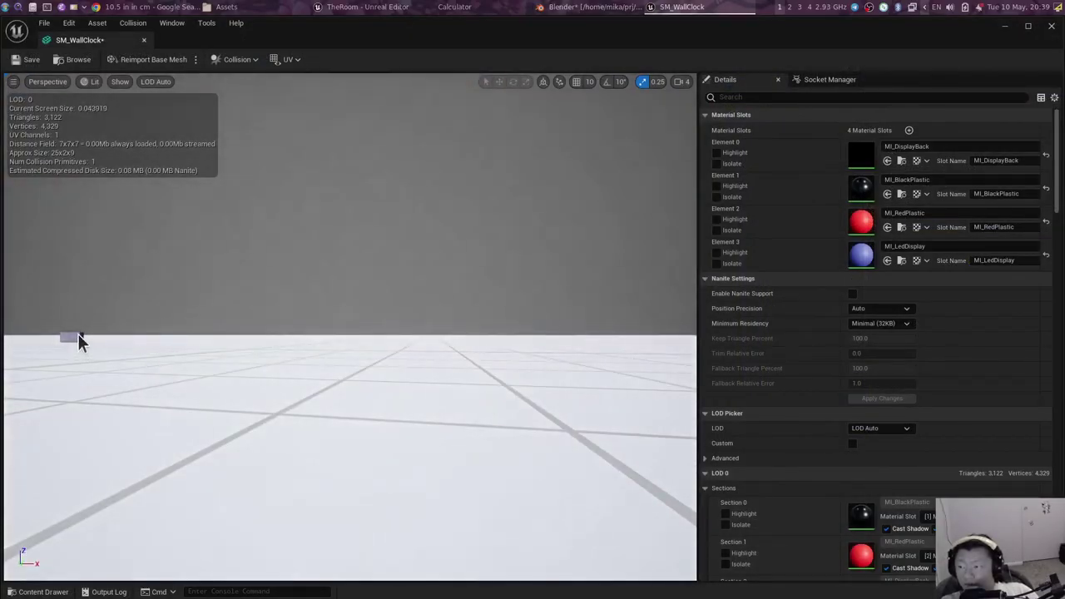
Step: In TheRoom's Materials folder, search 'led' and create a material instance from M_LedClockDisplay
{"action": "key", "text": "f"}
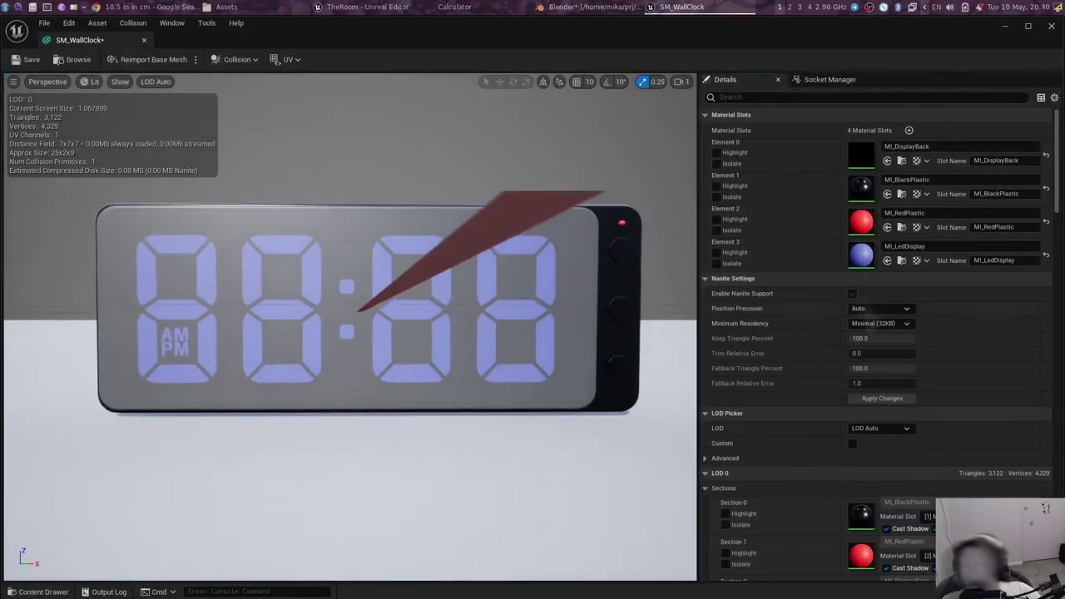
{"action": "left_click", "coordinate": [366, 6]}
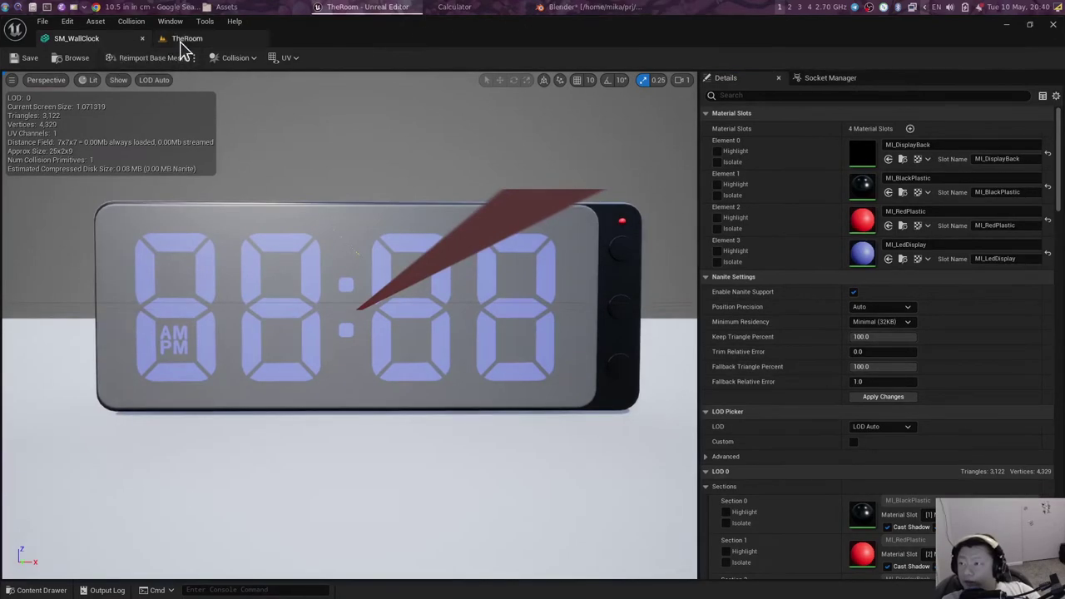
{"action": "key", "text": "ctrl+space"}
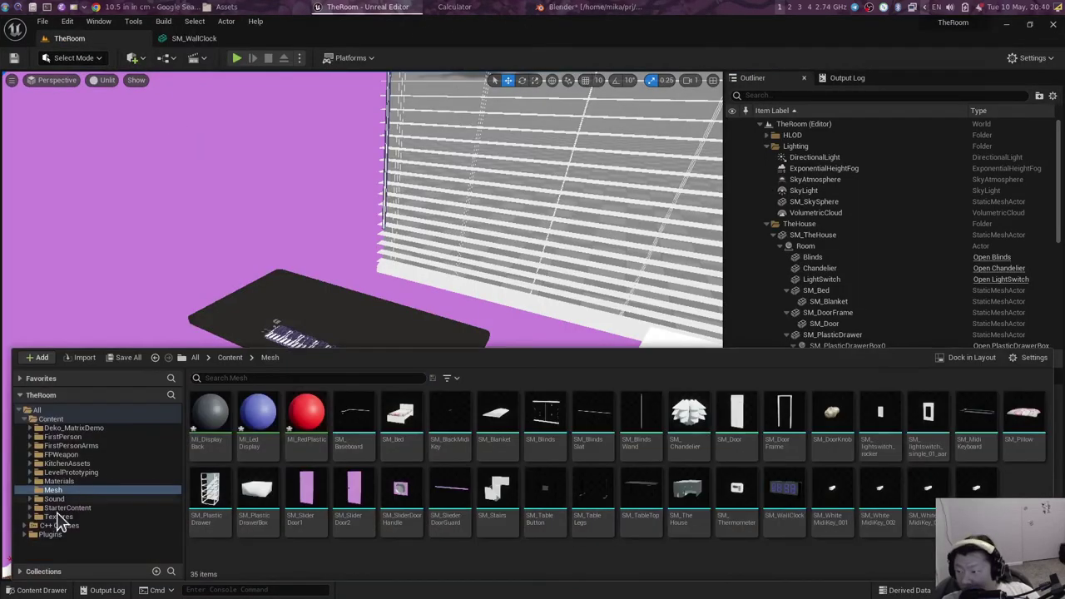
{"action": "left_click", "coordinate": [58, 481]}
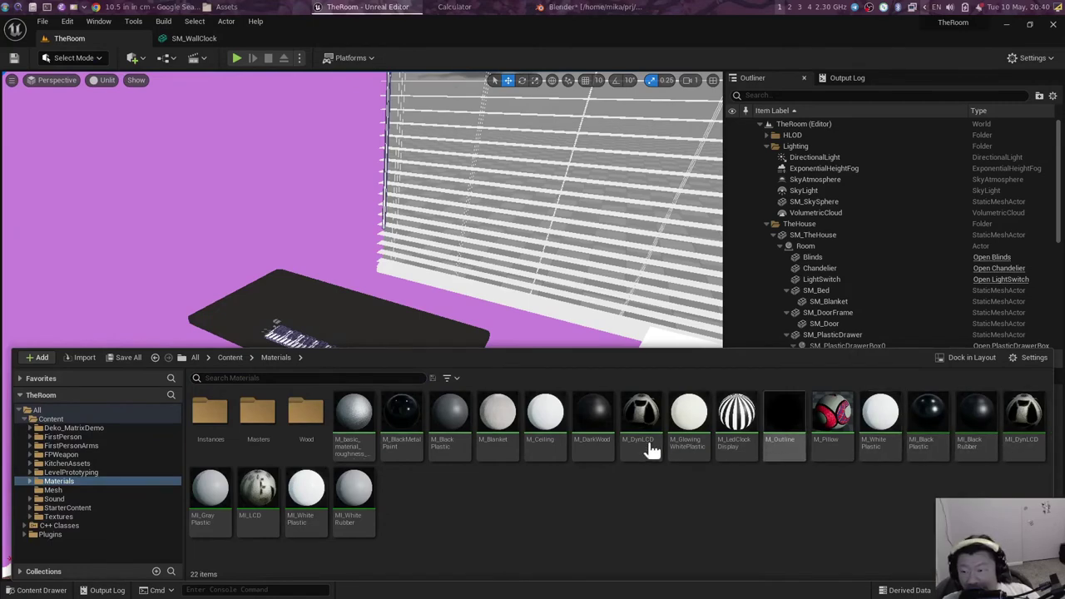
{"action": "type", "text": "led"}
{"action": "right_click", "coordinate": [209, 416]}
{"action": "left_click", "coordinate": [306, 190]}
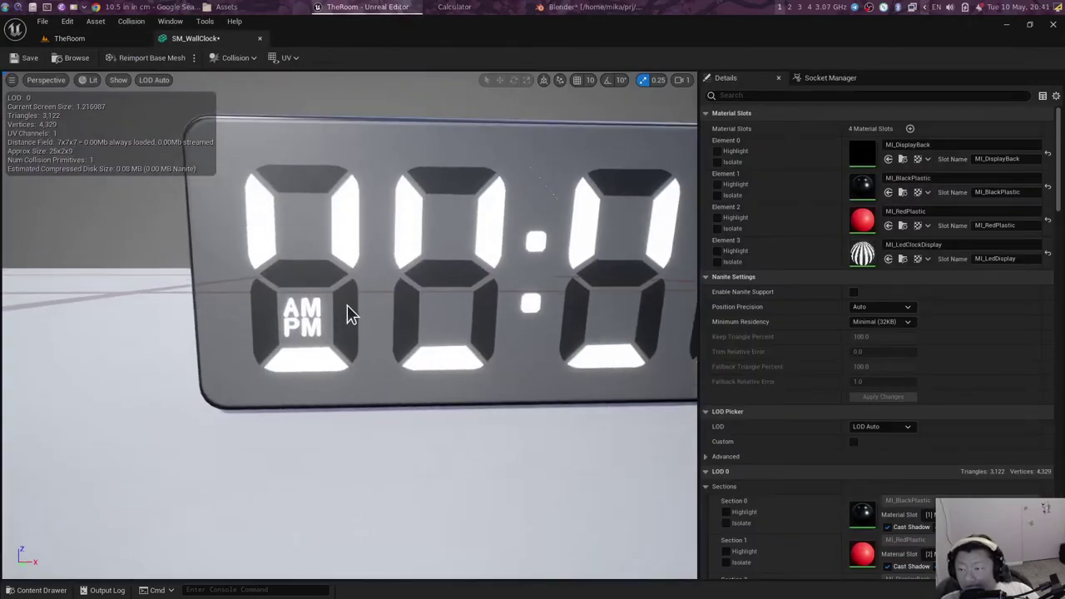
Step: Set MI_LedClockDisplay's OffColor to a dark grey (sRGB 222222)
{"action": "left_click", "coordinate": [69, 39]}
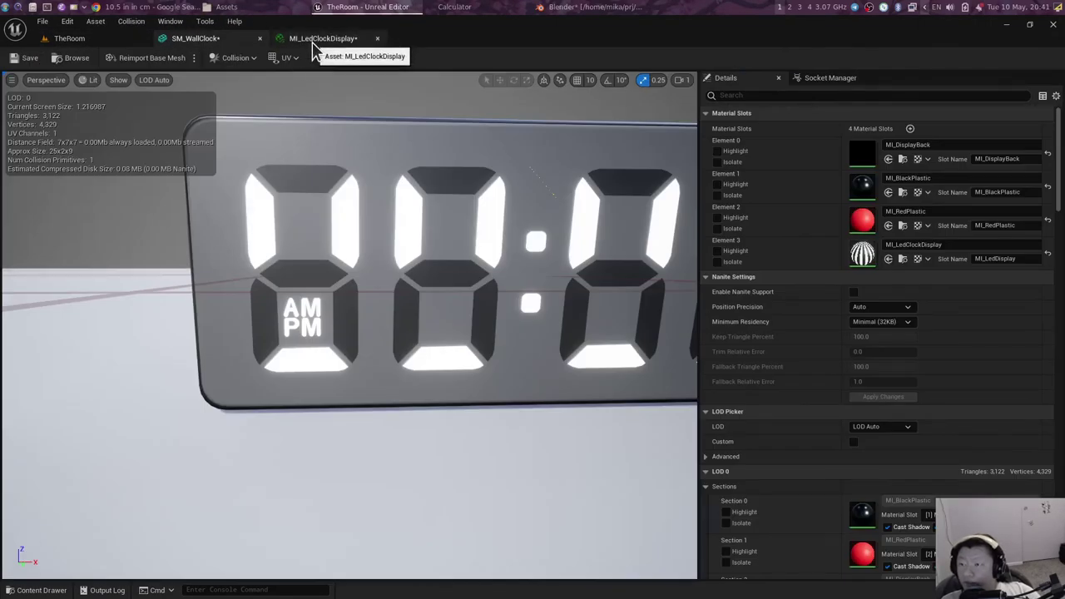
{"action": "left_click", "coordinate": [316, 41]}
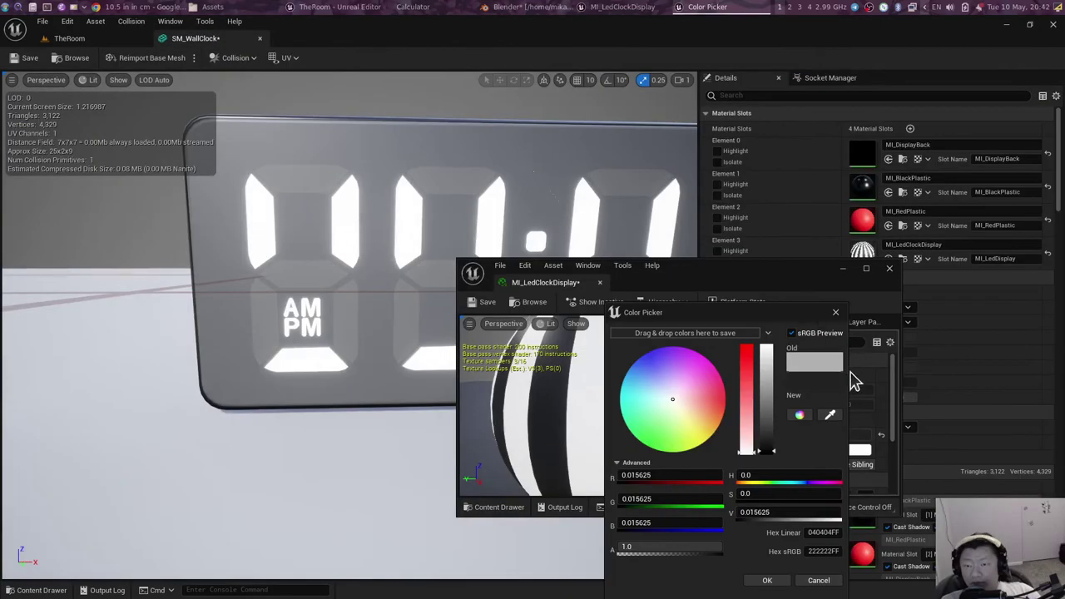
{"action": "left_click", "coordinate": [799, 576]}
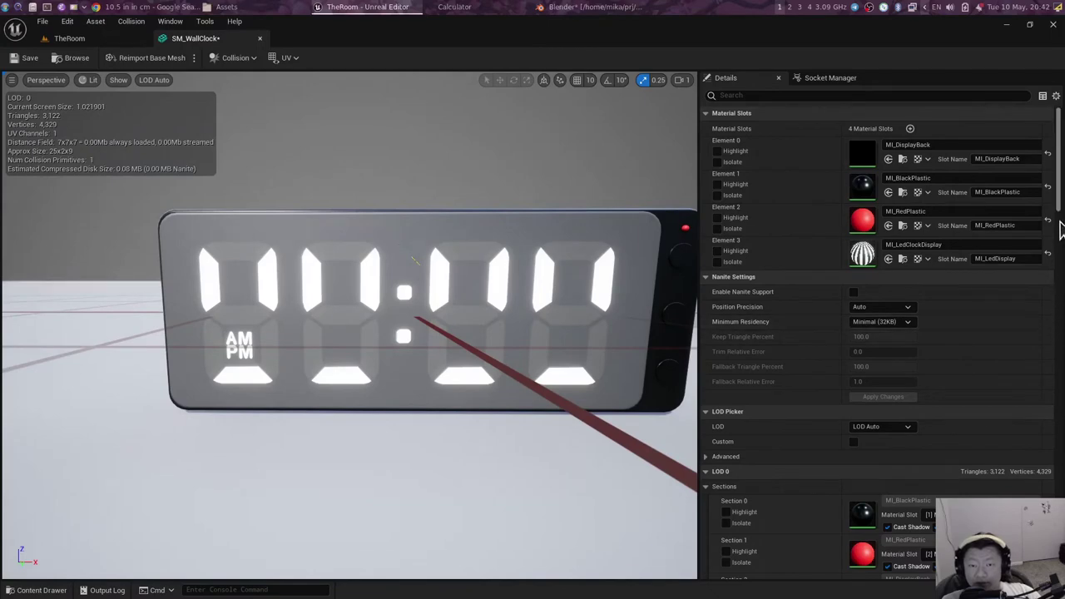
Step: Save the wall clock mesh, enable the Bitmask overrides and set Bitmask1 to 0
{"action": "key", "text": "ctrl+s"}
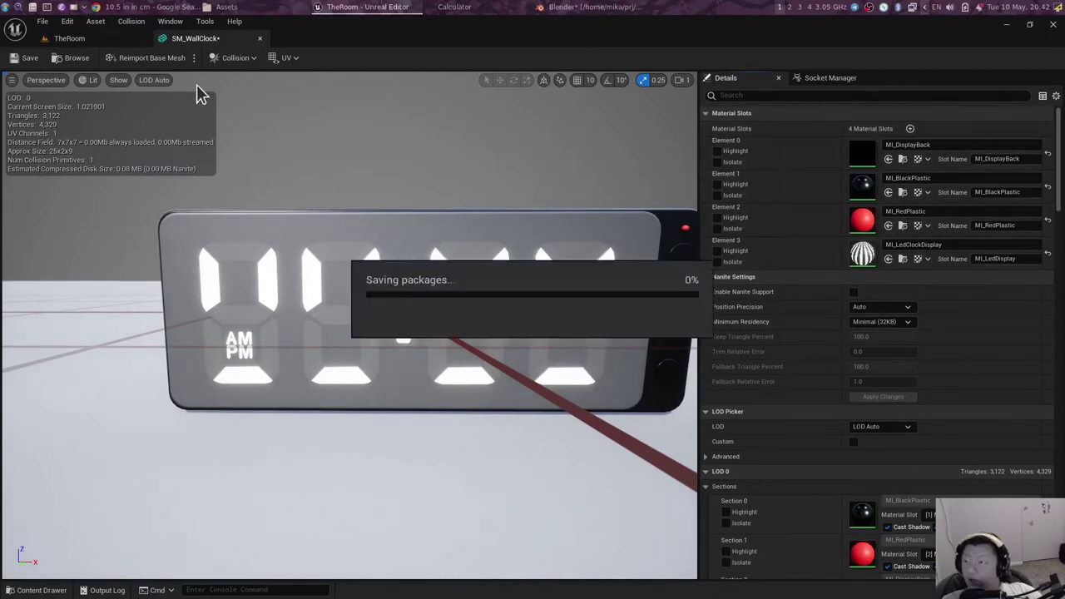
{"action": "left_click", "coordinate": [106, 40]}
{"action": "key", "text": "alt+Tab"}
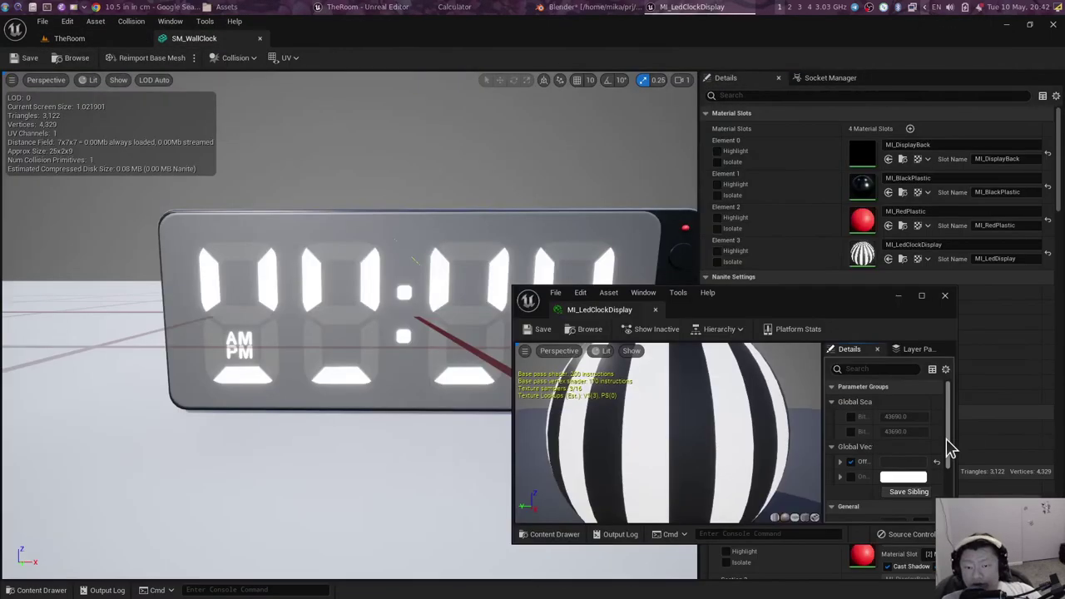
{"action": "left_click", "coordinate": [850, 431]}
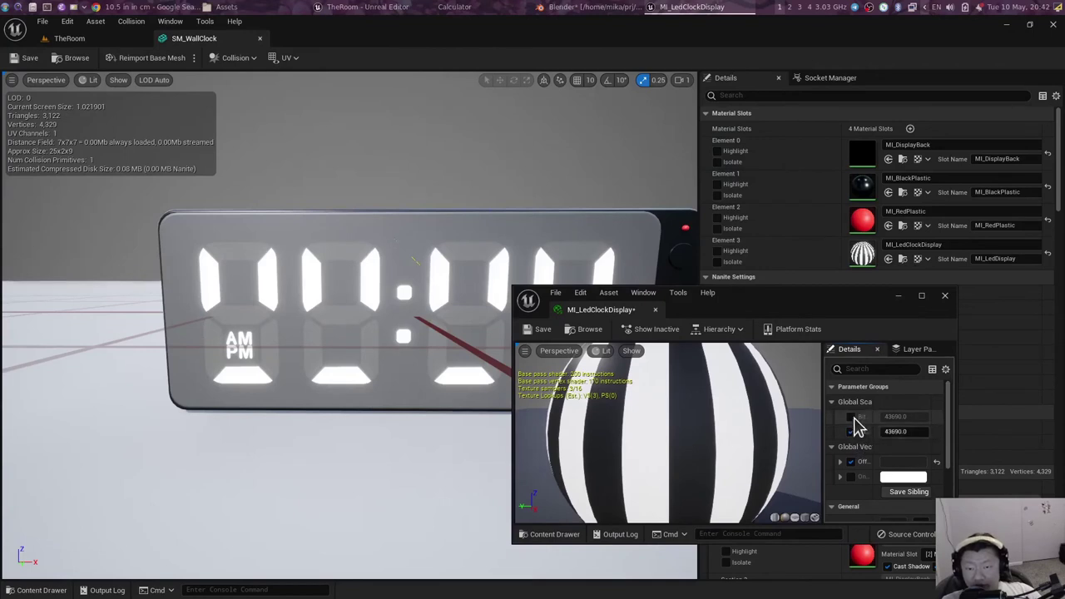
{"action": "type", "text": "0"}
{"action": "key", "text": "Return"}
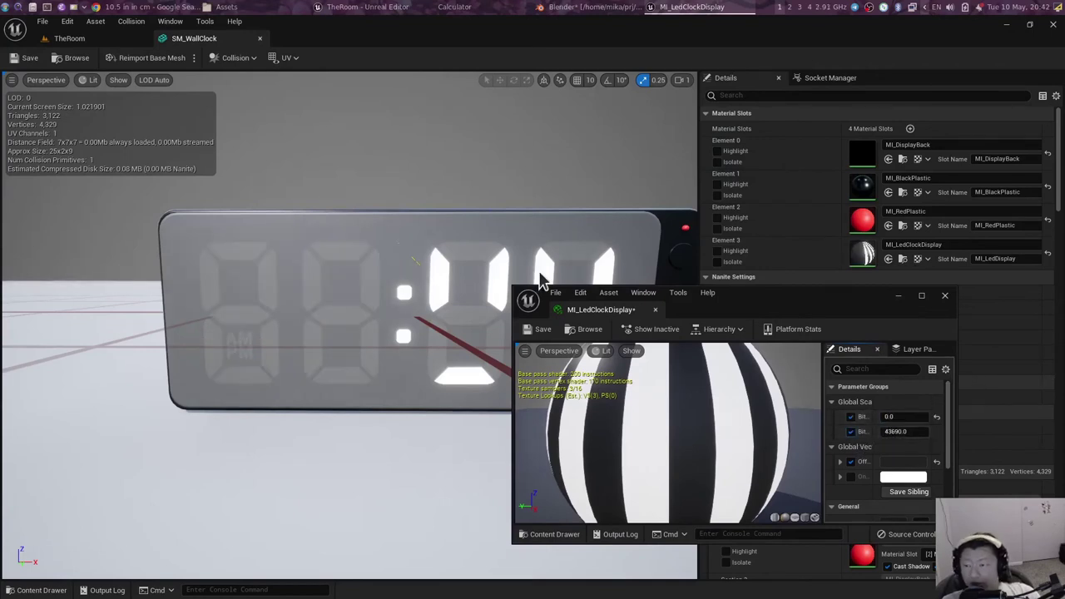
Step: Set Bitmask2 to 0 and step Bitmask1 through 1, 8, 16, 32 and 64
{"action": "left_click", "coordinate": [890, 431]}
{"action": "type", "text": "0"}
{"action": "key", "text": "Return"}
{"action": "type", "text": "1"}
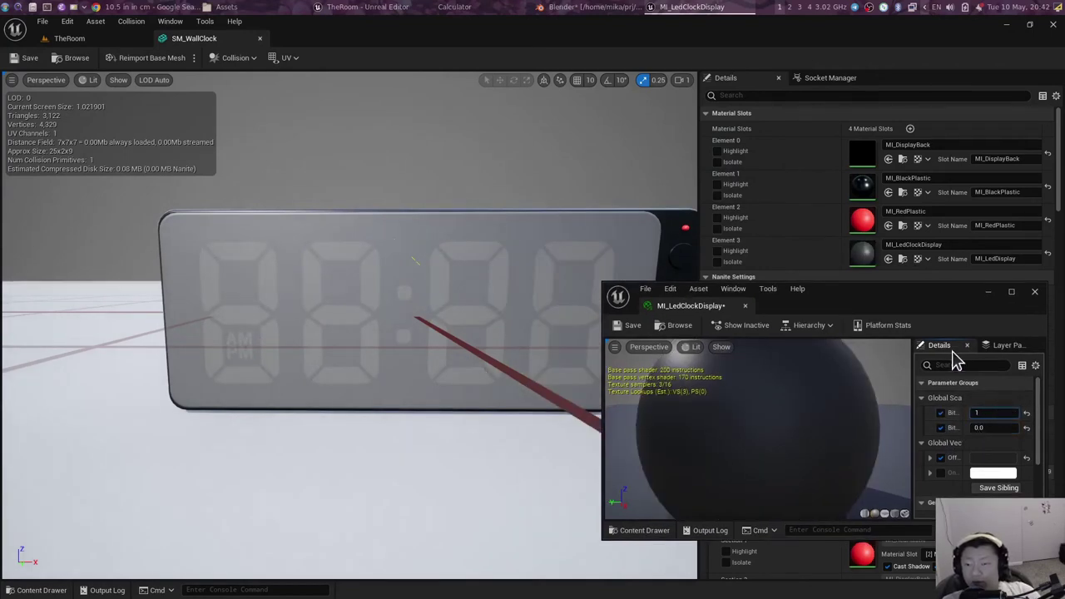
{"action": "key", "text": "Return"}
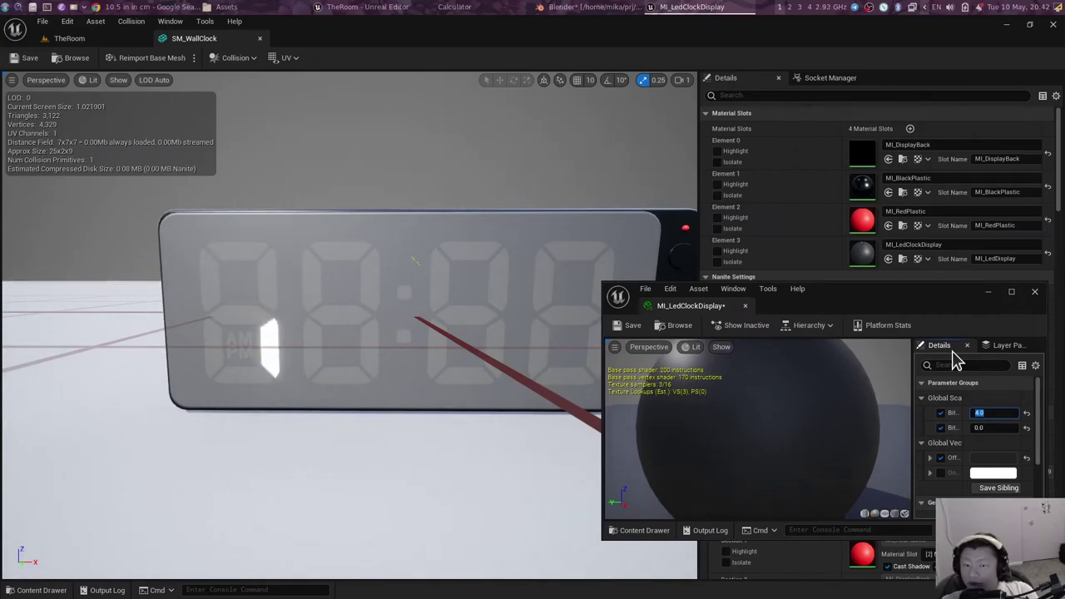
{"action": "type", "text": "8"}
{"action": "key", "text": "Return"}
{"action": "type", "text": "6"}
{"action": "key", "text": "Return"}
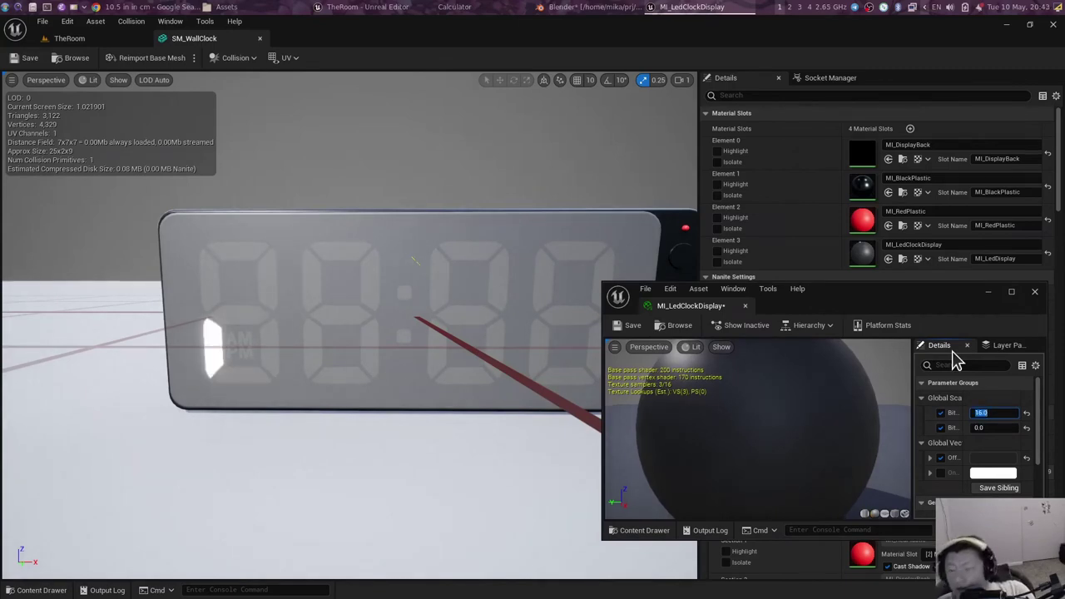
{"action": "type", "text": "32"}
{"action": "key", "text": "Return"}
{"action": "type", "text": "4"}
{"action": "key", "text": "Return"}
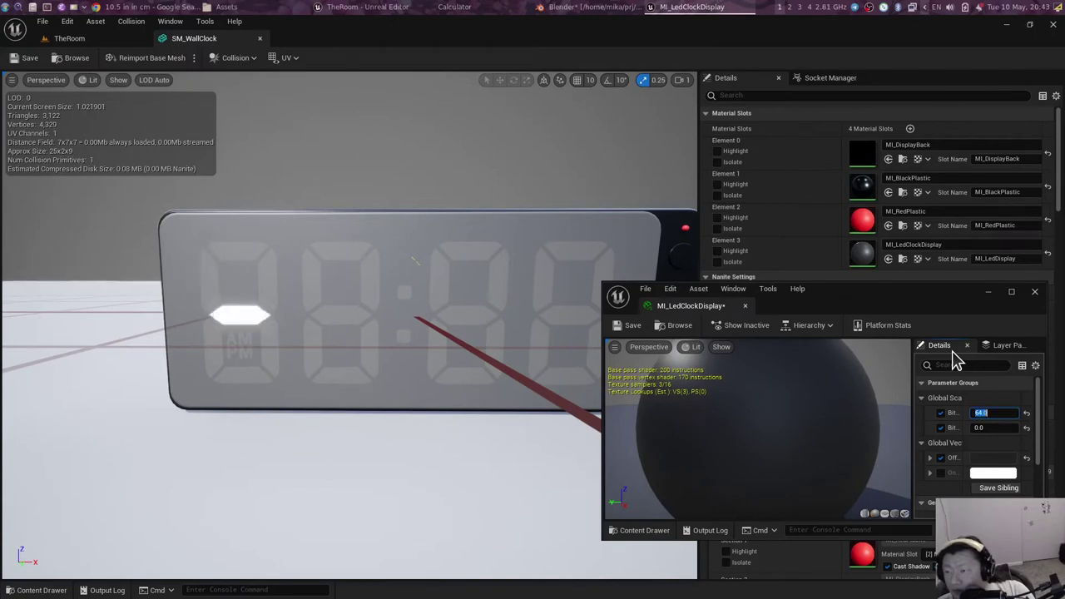
Step: Set Bitmask2 to 2, rerun a previous terminal command, and return to the SM_WallClock editor
{"action": "left_click_drag", "start_coordinate": [985, 425], "coordinate": [995, 425]}
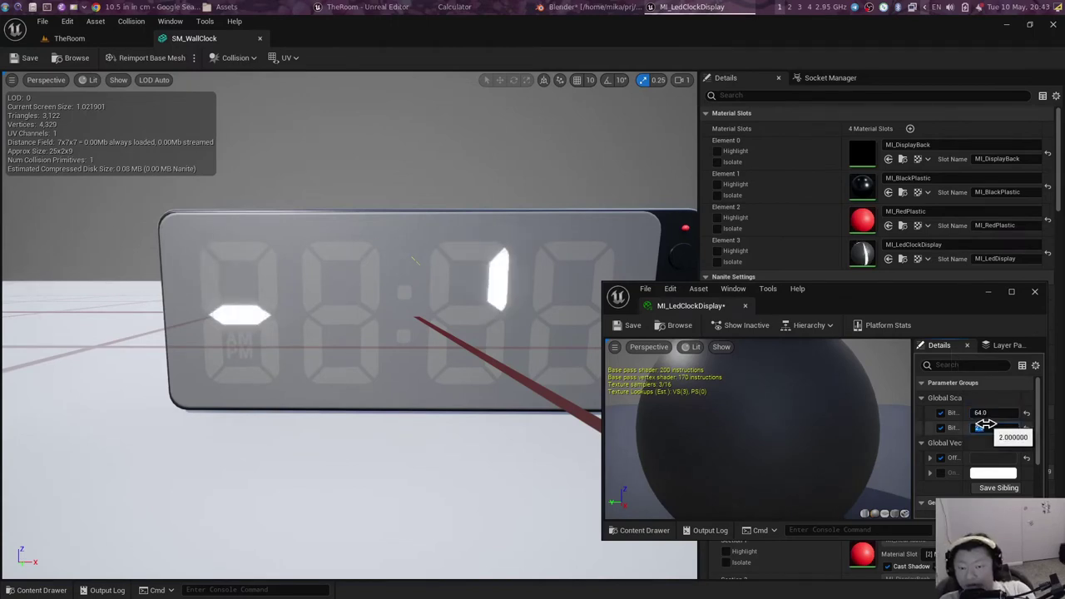
{"action": "left_click_drag", "start_coordinate": [845, 302], "coordinate": [819, 274]}
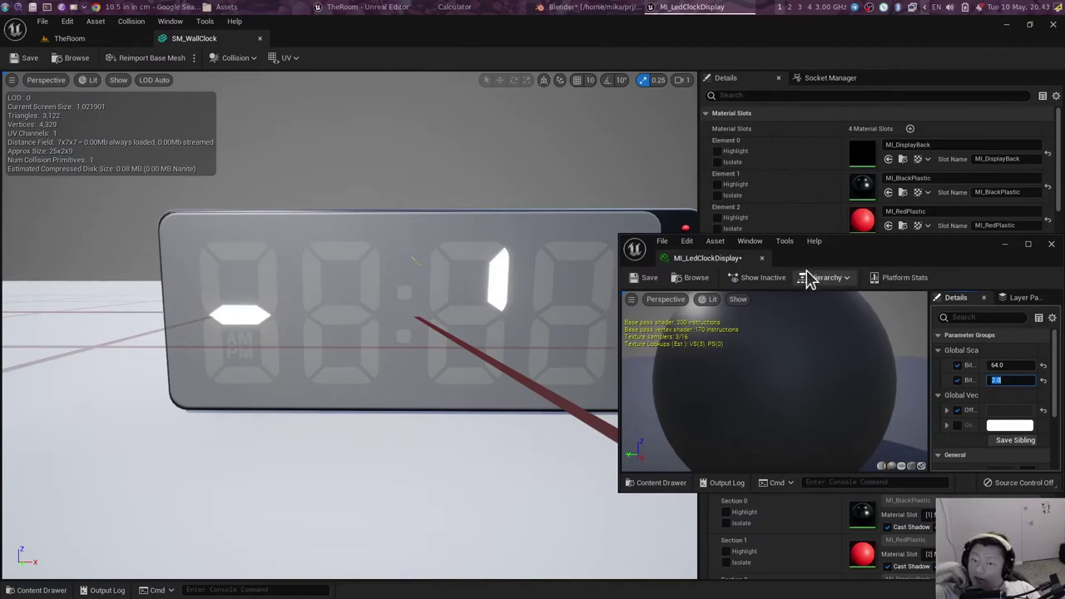
{"action": "key", "text": "Return"}
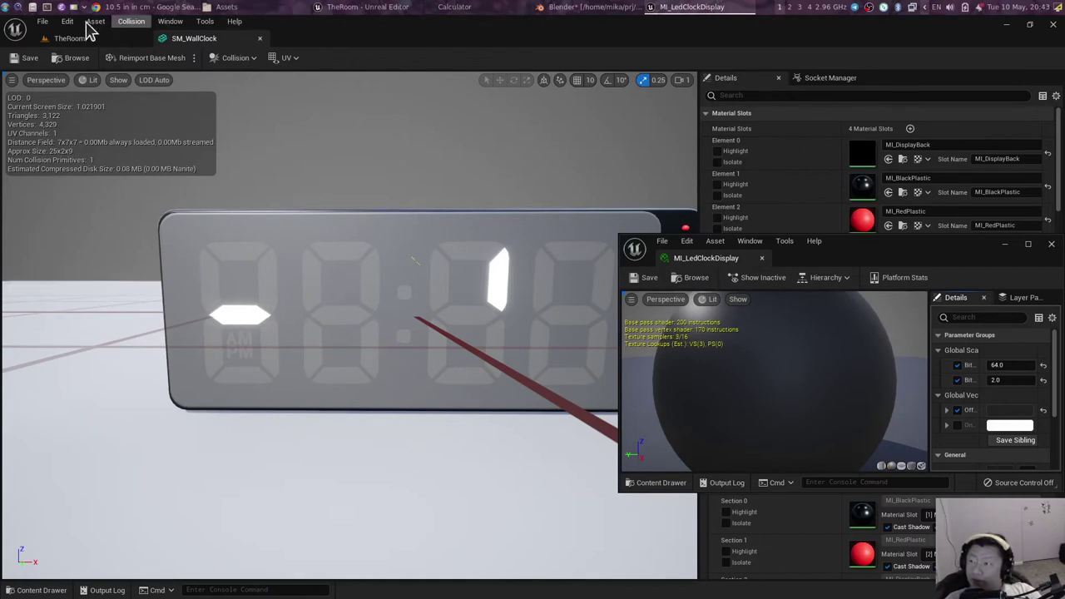
{"action": "key", "text": "ctrl+alt+t"}
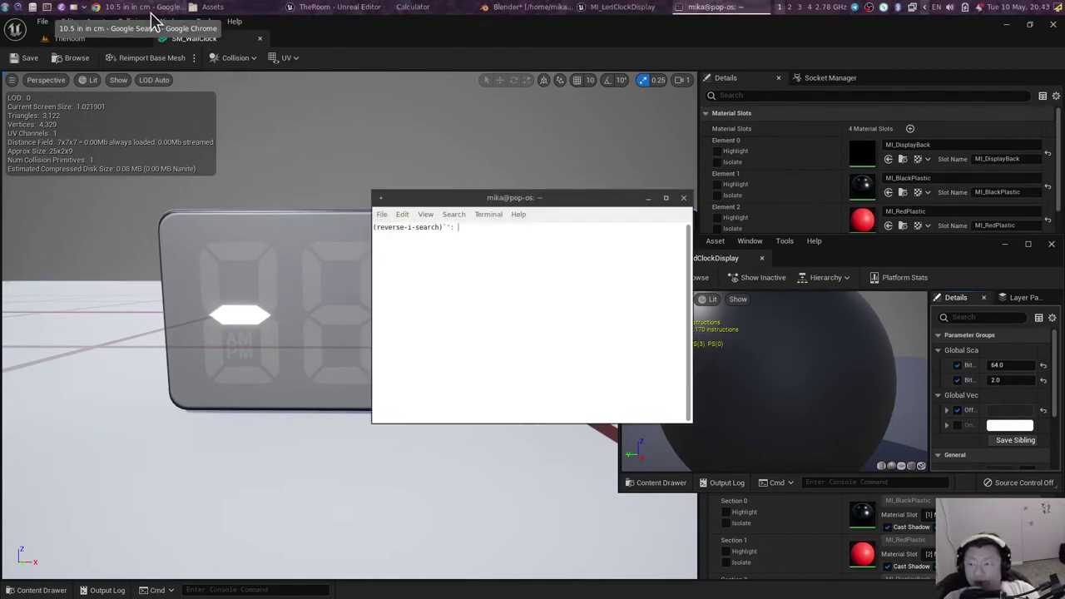
{"action": "key", "text": "Return"}
{"action": "key", "text": "alt+Tab"}
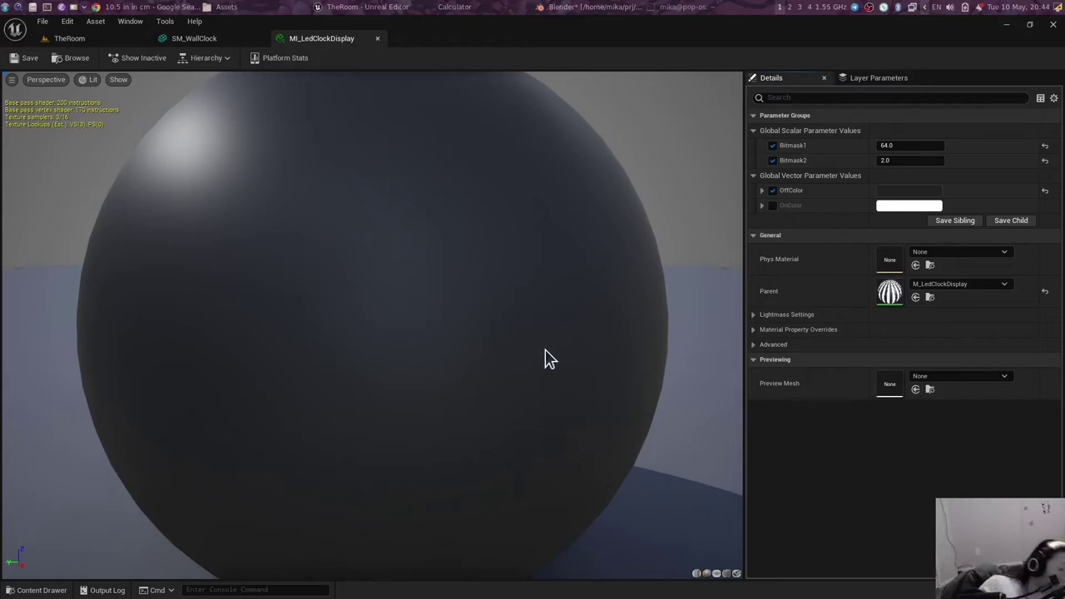
{"action": "left_click", "coordinate": [194, 38]}
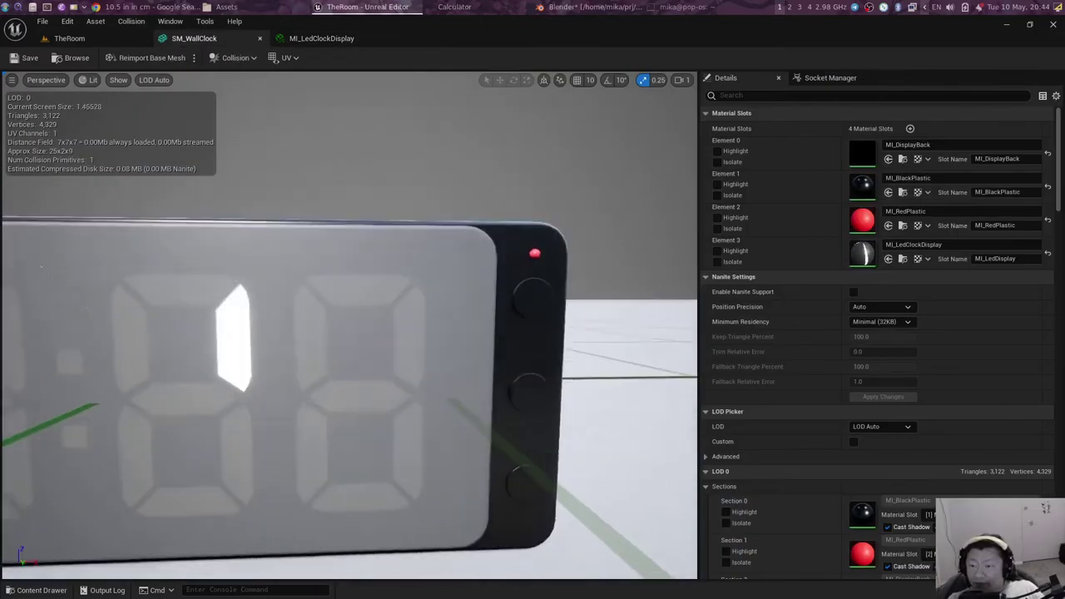
{"action": "left_click_drag", "start_coordinate": [530, 92], "coordinate": [549, 50]}
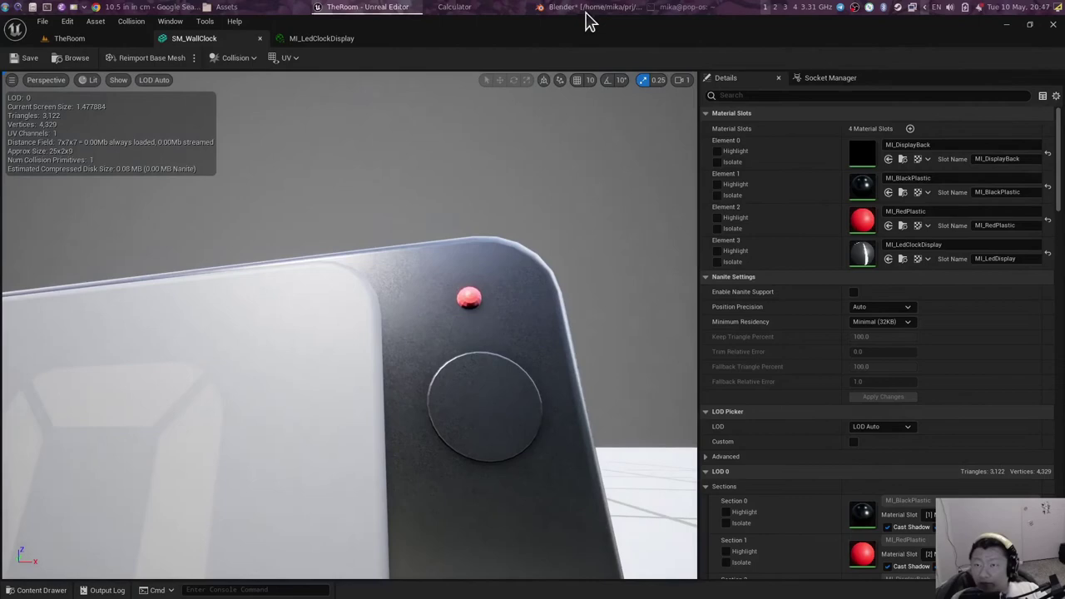
Step: In Blender, enter Edit Mode on the clock and select the linked piece around the red light
{"action": "left_click", "coordinate": [585, 12]}
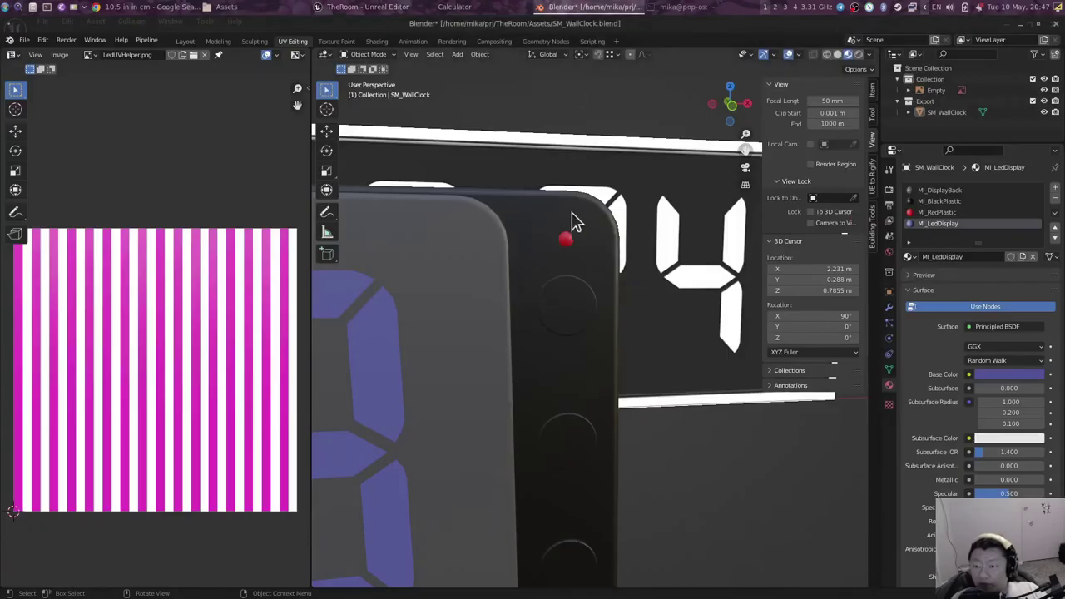
{"action": "middle_click_drag", "start_coordinate": [572, 212], "coordinate": [527, 242]}
{"action": "key", "text": "Tab"}
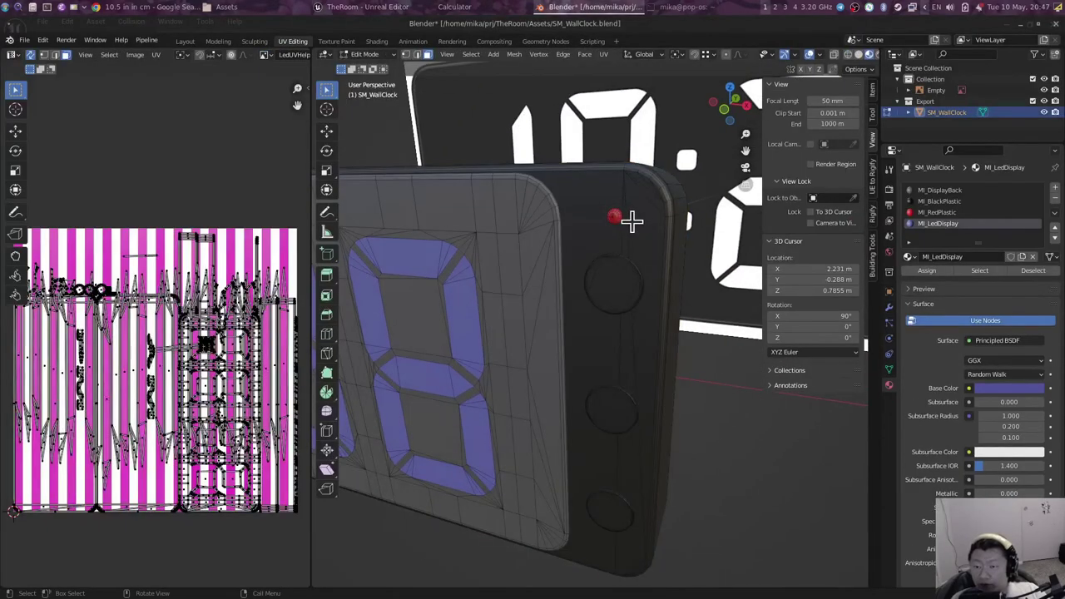
{"action": "key", "text": "l"}
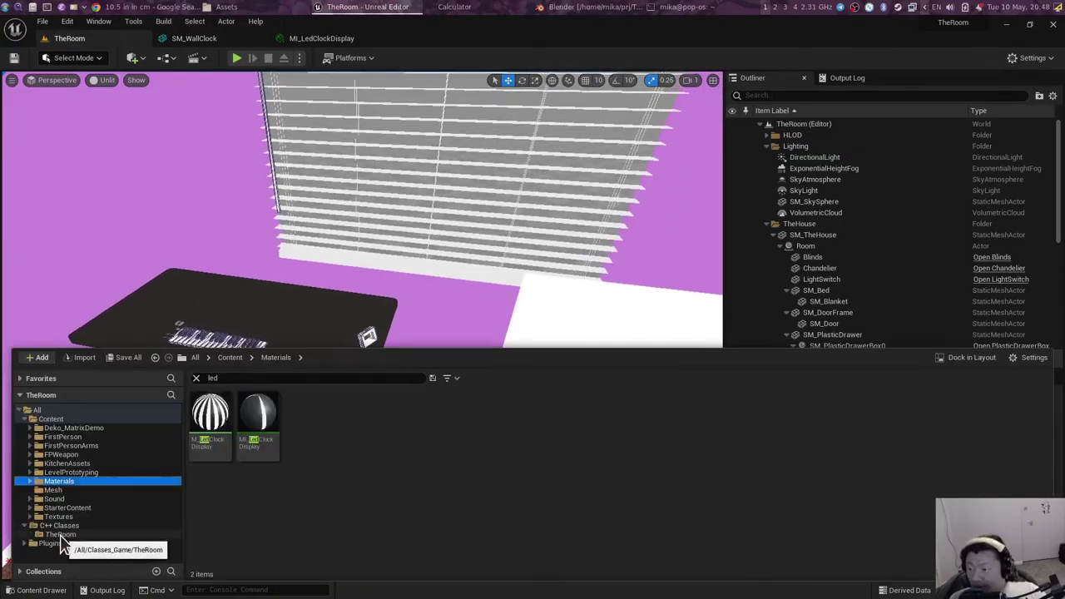
Step: Create a WallClock C++ class derived from StaticMeshActor in TheRoom's C++ classes
{"action": "left_click", "coordinate": [60, 535]}
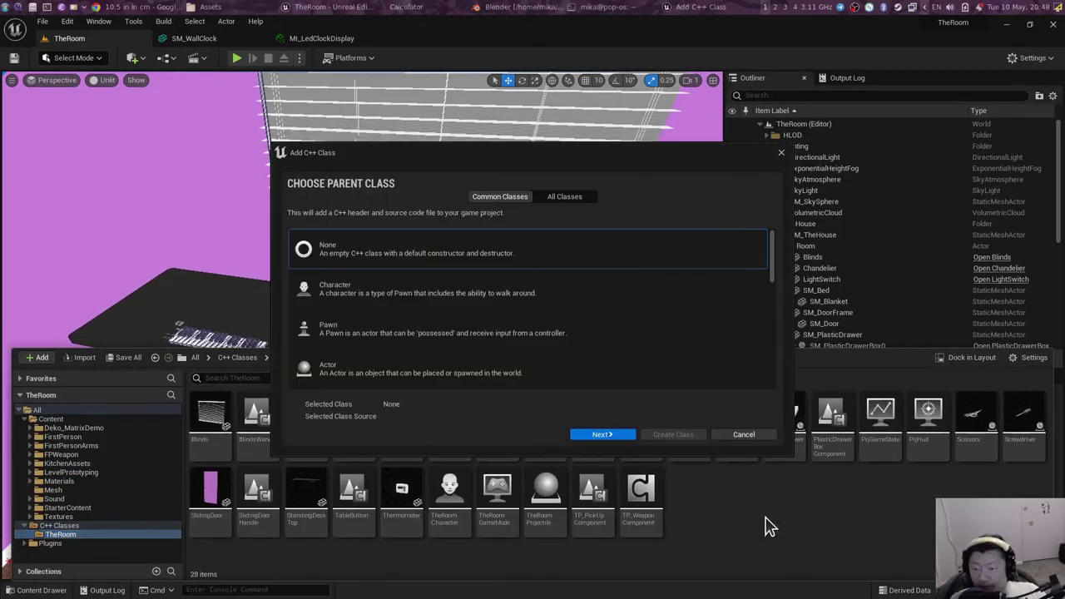
{"action": "left_click", "coordinate": [565, 200]}
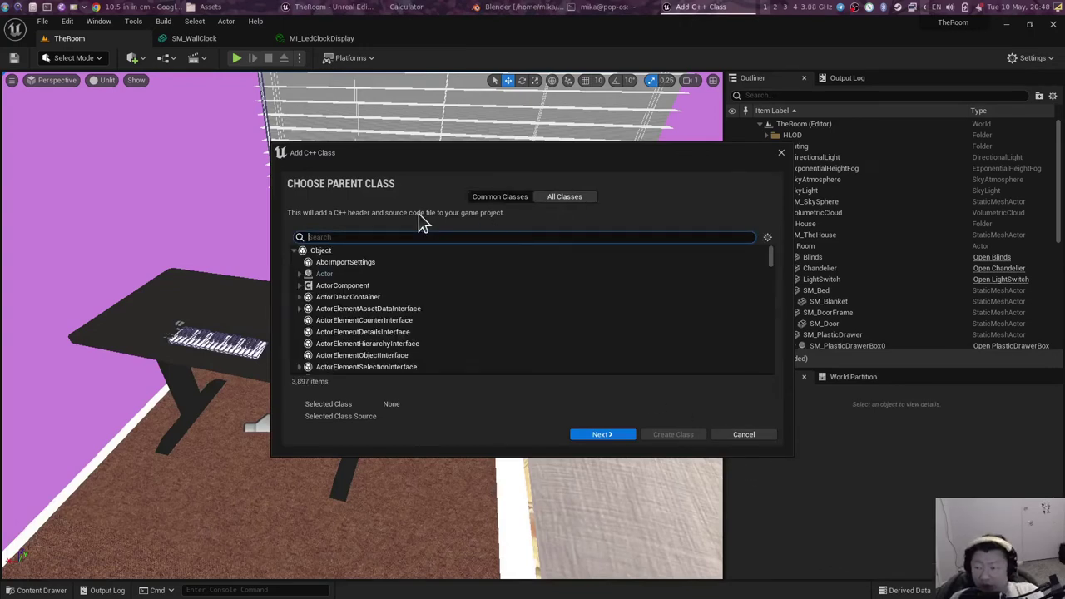
{"action": "type", "text": "staticmesh"}
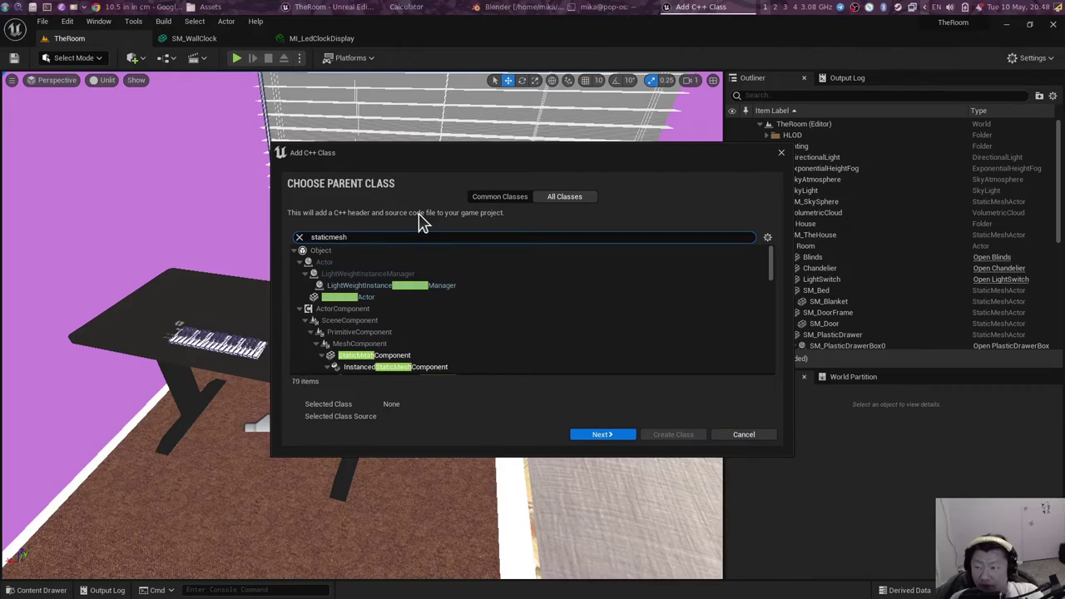
{"action": "key", "text": "Return"}
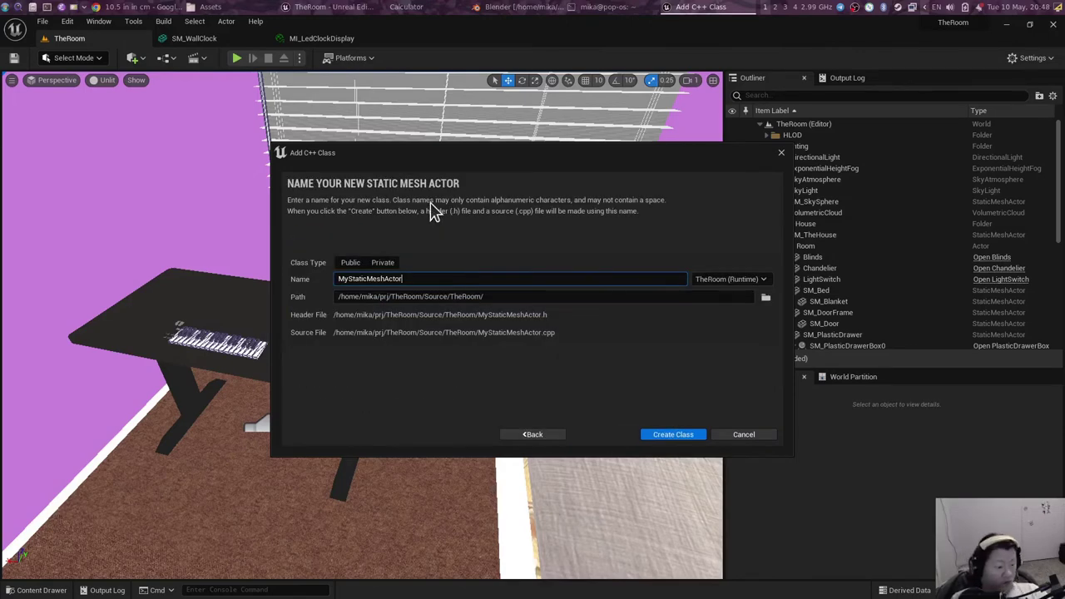
{"action": "type", "text": "WallClock"}
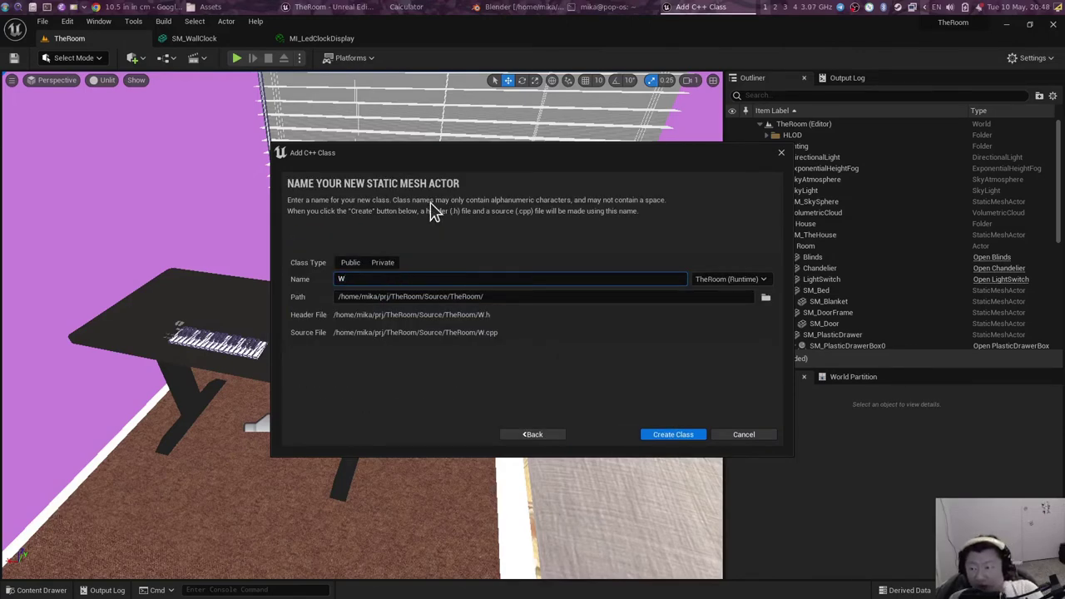
{"action": "key", "text": "Return"}
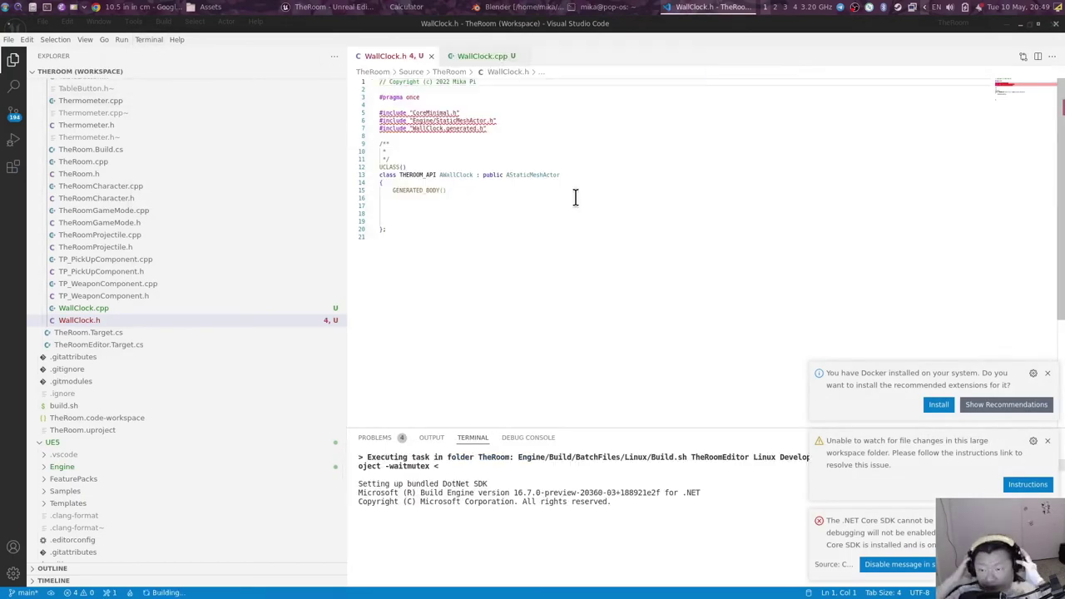
Step: Open WallClock.cpp and try pasting mesh-loading code into the constructor, then undo it
{"action": "key", "text": "super+2"}
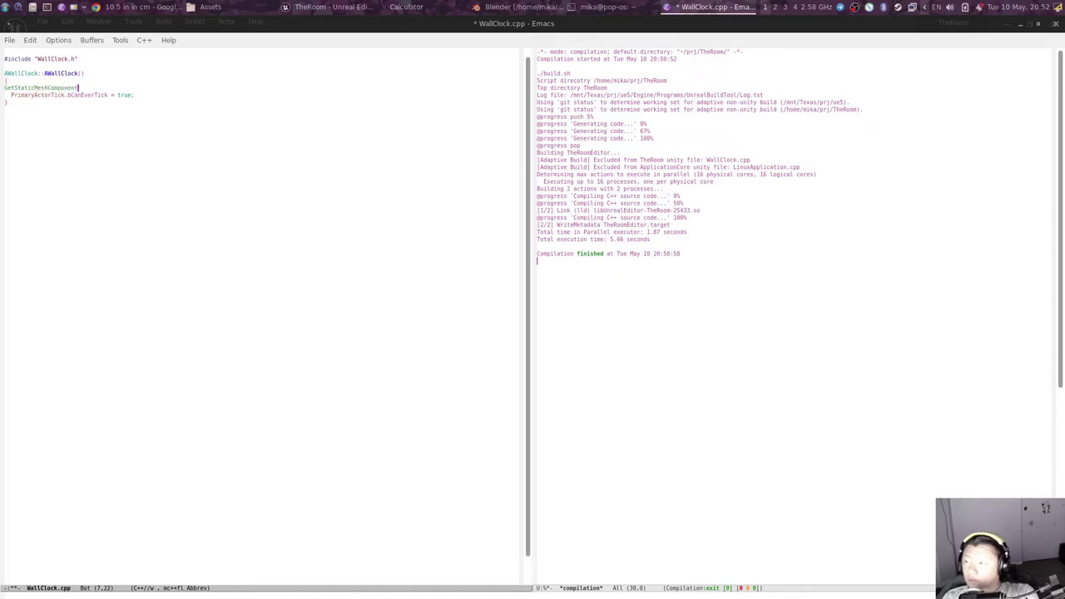
{"action": "key", "text": "ctrl+y"}
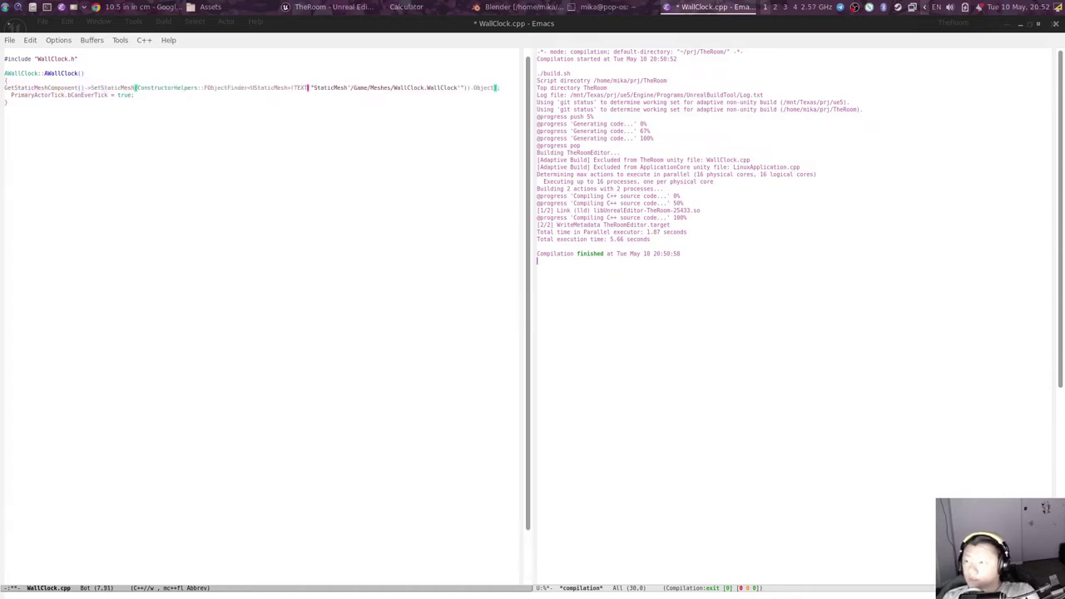
{"action": "key", "text": "ctrl+slash"}
{"action": "key", "text": "ctrl+slash"}
{"action": "type", "text": "#include <QofL/obj_finder.h>"}
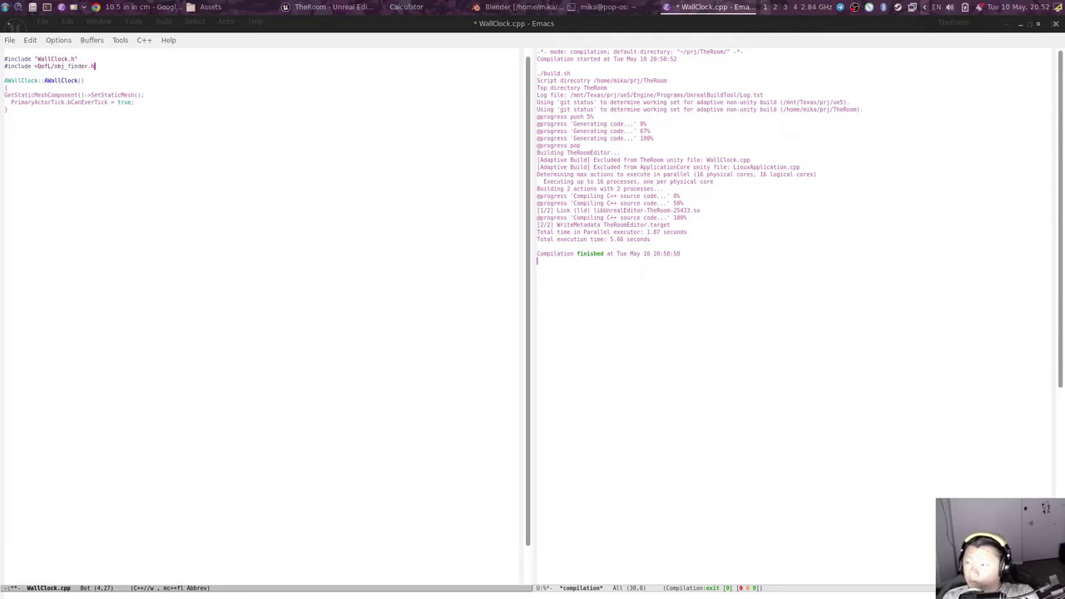
{"action": "key", "text": "alt+Tab"}
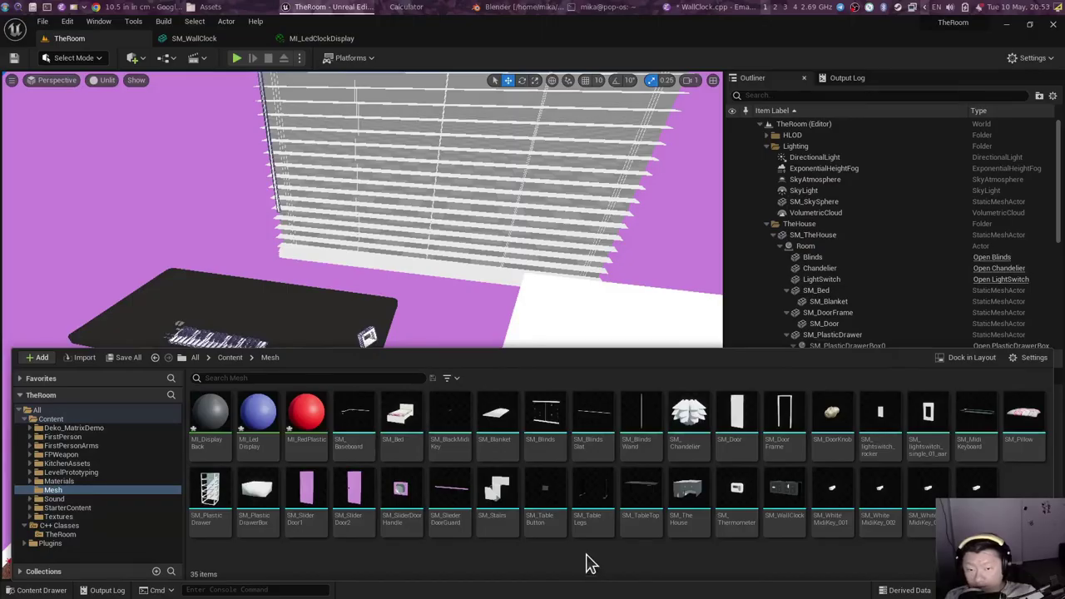
Step: Move MI_DisplayBack, MI_LedDisplay and MI_RedPlastic from Mesh into the Materials folder
{"action": "left_click", "coordinate": [213, 420], "text": "shift"}
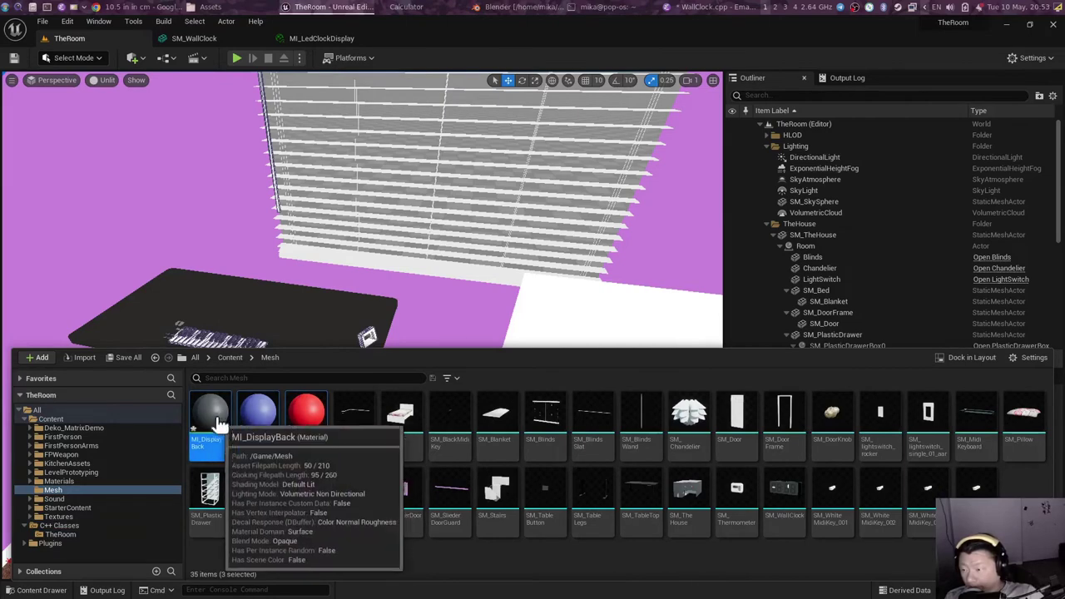
{"action": "left_click_drag", "start_coordinate": [213, 420], "coordinate": [97, 481]}
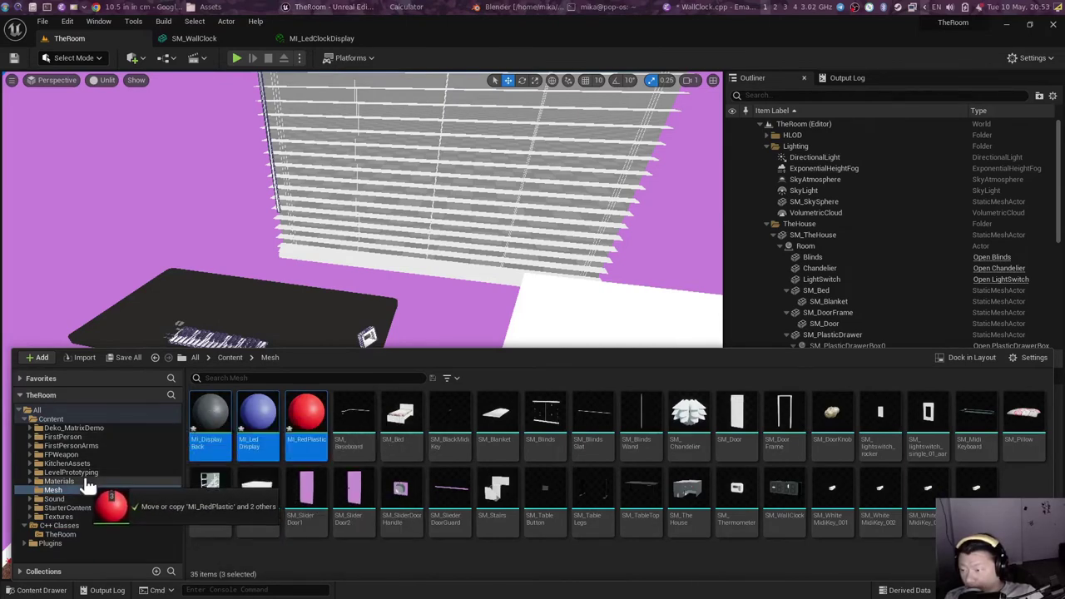
{"action": "left_click", "coordinate": [143, 502]}
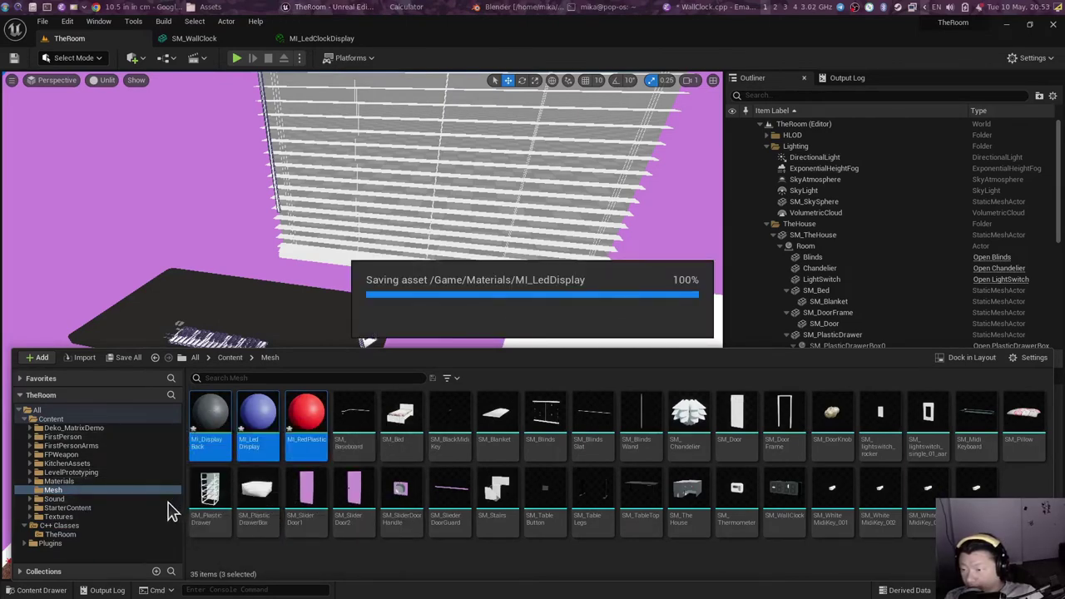
Step: Copy the SM_WallClock asset reference for use in WallClock.cpp
{"action": "right_click", "coordinate": [649, 499]}
{"action": "left_click", "coordinate": [711, 408]}
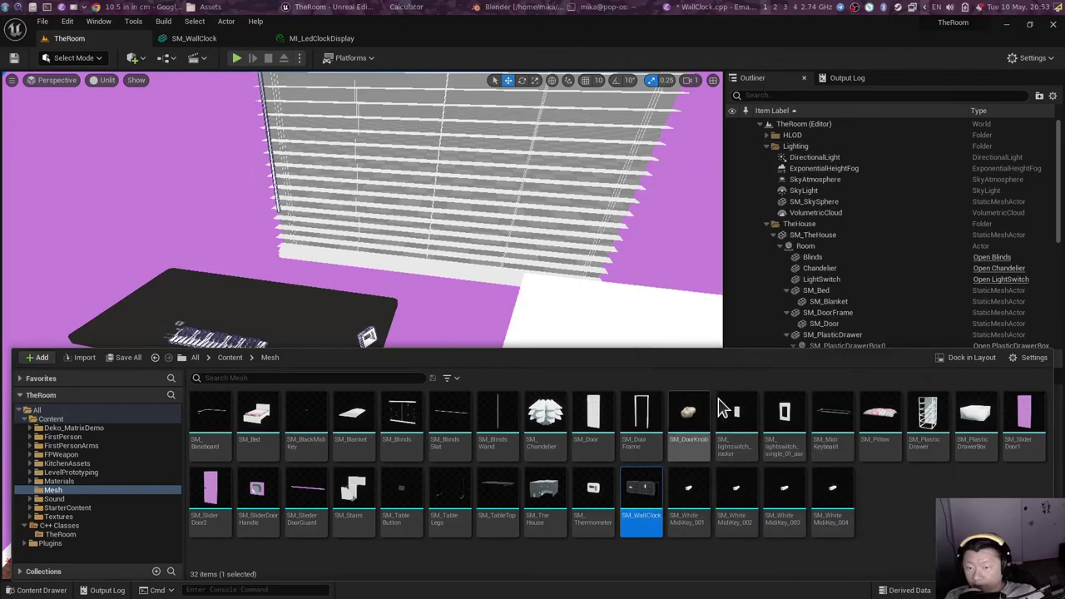
{"action": "left_click", "coordinate": [672, 8]}
Step: Save WallClock.cpp, compile the project, and split the window to view the compilation output
{"action": "key", "text": "F5"}
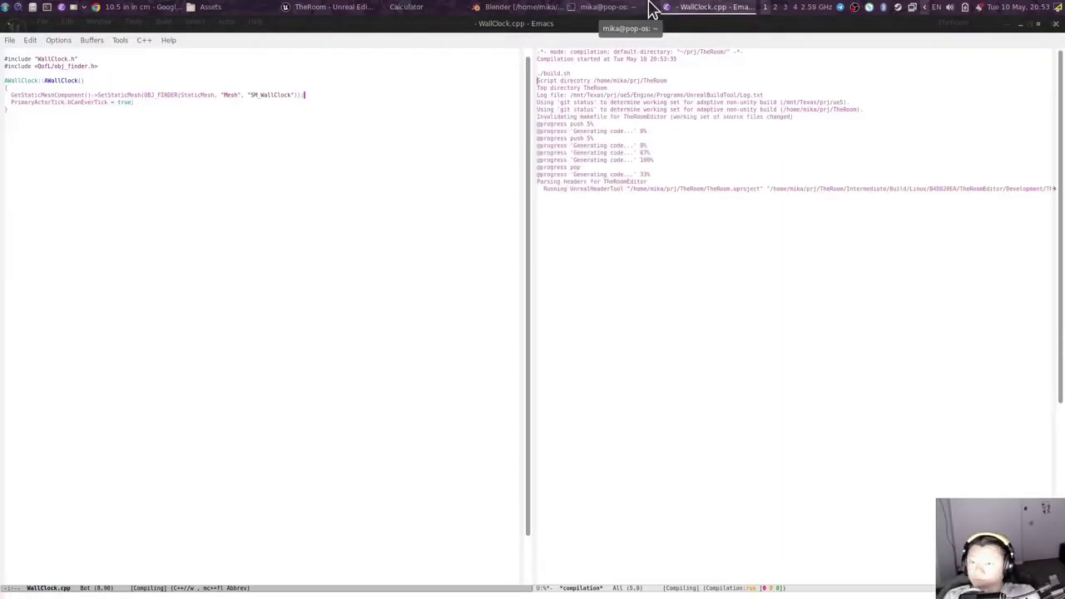
{"action": "key", "text": "ctrl+x"}
{"action": "key", "text": "o"}
{"action": "key", "text": "ctrl+x"}
{"action": "key", "text": "2"}
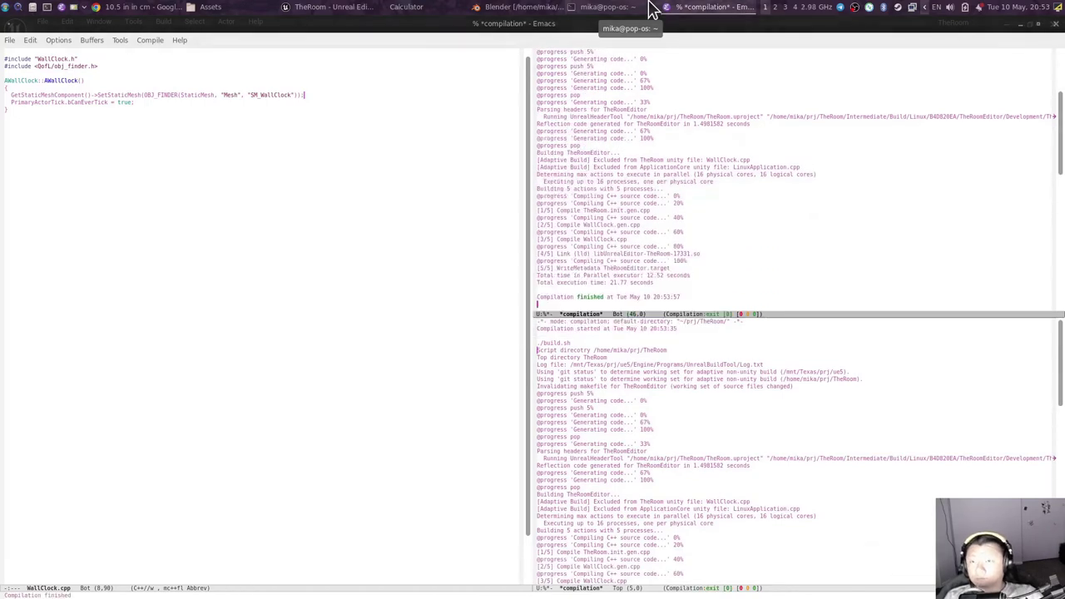
{"action": "key", "text": "alt+Tab"}
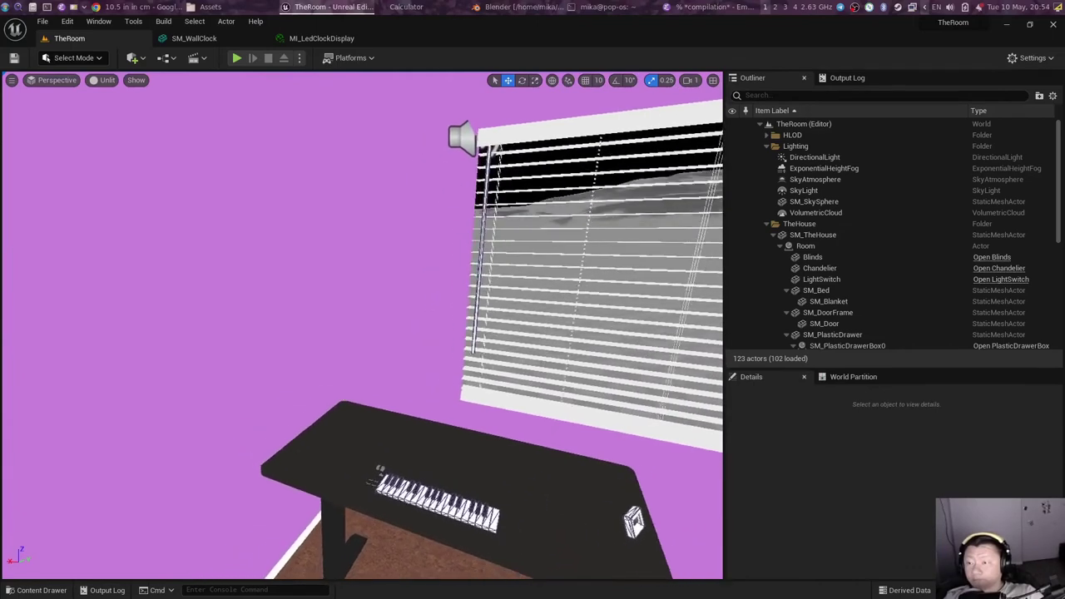
Step: Place SM_WallClock on the wall beside the blinds and attach it under the room
{"action": "right_click_drag", "start_coordinate": [671, 284], "coordinate": [671, 285]}
{"action": "key", "text": "ctrl+space"}
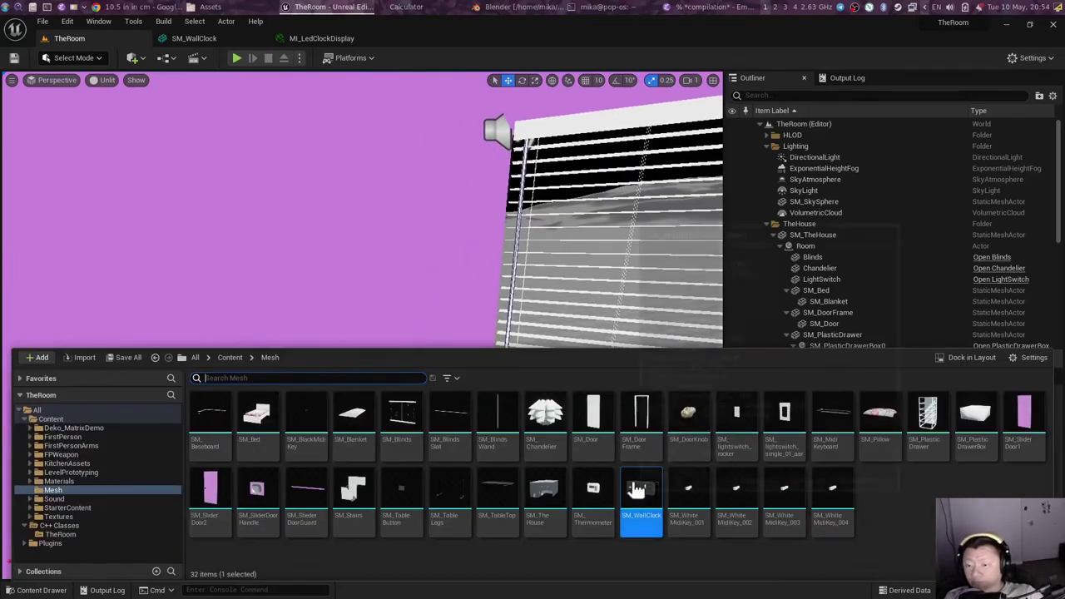
{"action": "left_click_drag", "start_coordinate": [639, 501], "coordinate": [442, 178]}
{"action": "right_click", "coordinate": [828, 322]}
{"action": "mouse_move", "coordinate": [903, 260]}
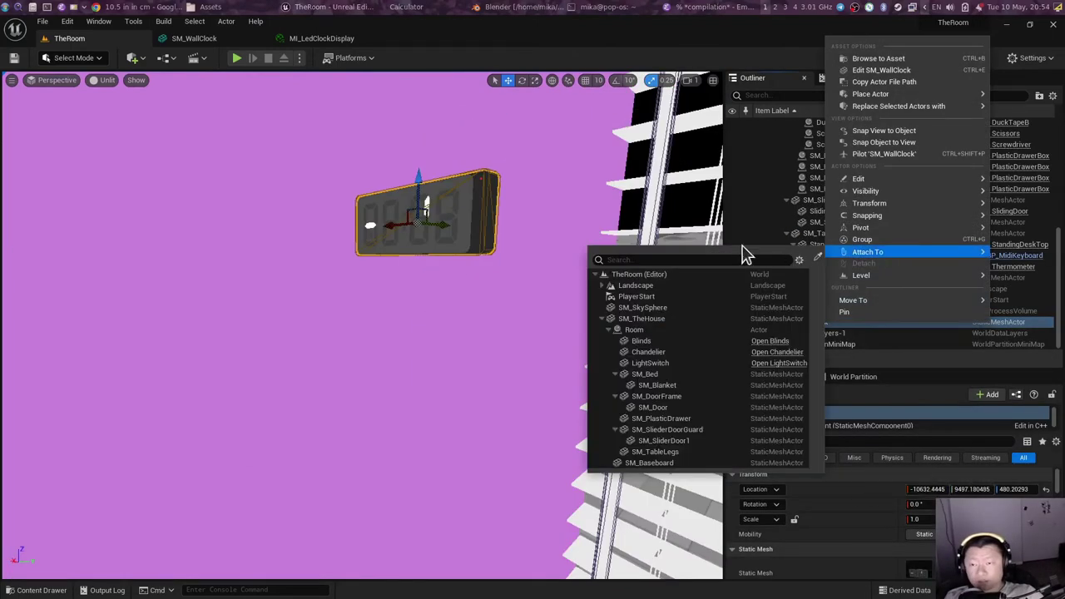
{"action": "left_click", "coordinate": [641, 329]}
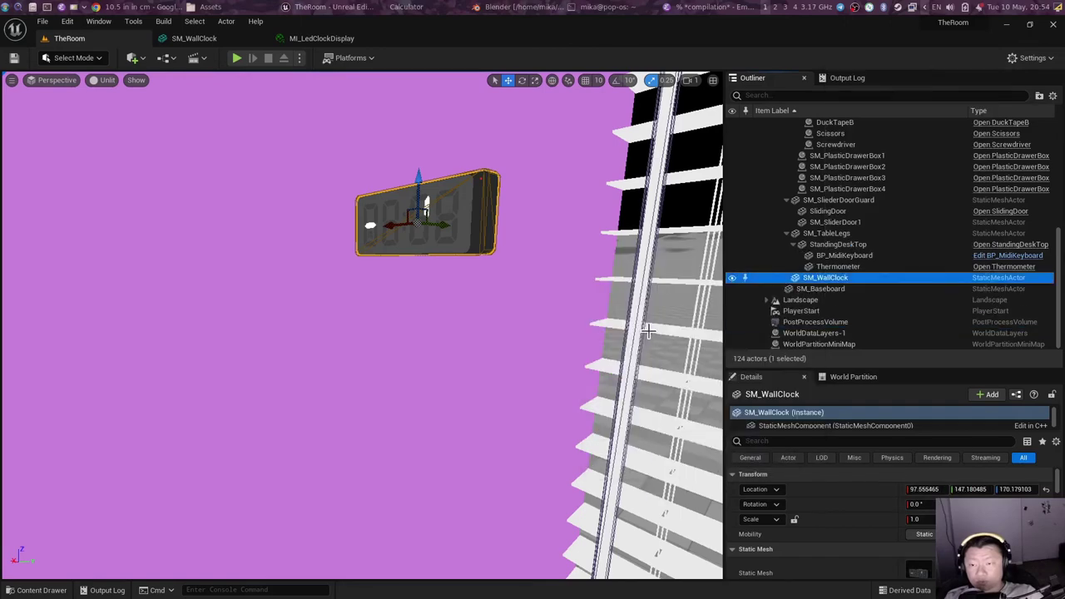
Step: Drop a WallClock class actor into the scene, then delete that extra actor
{"action": "right_click_drag", "start_coordinate": [541, 264], "coordinate": [541, 264]}
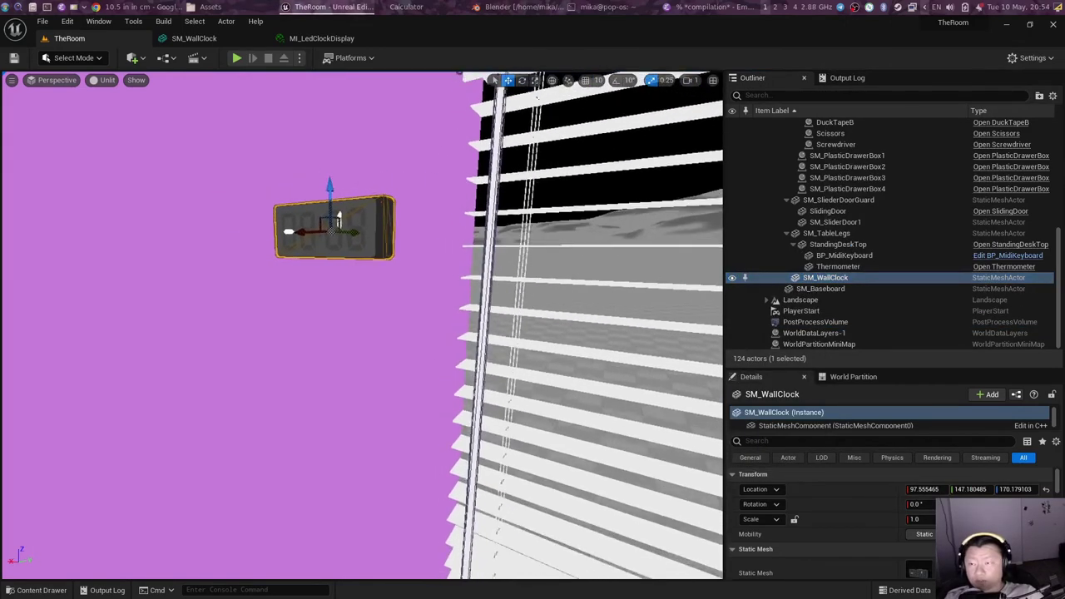
{"action": "key", "text": "ctrl+space"}
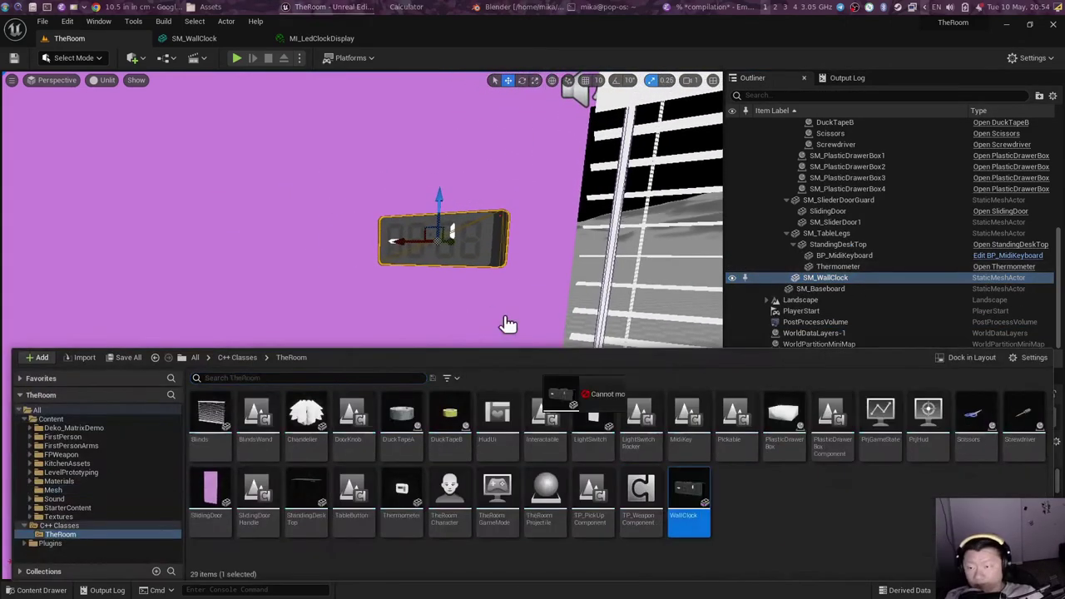
{"action": "left_click_drag", "start_coordinate": [687, 509], "coordinate": [533, 325]}
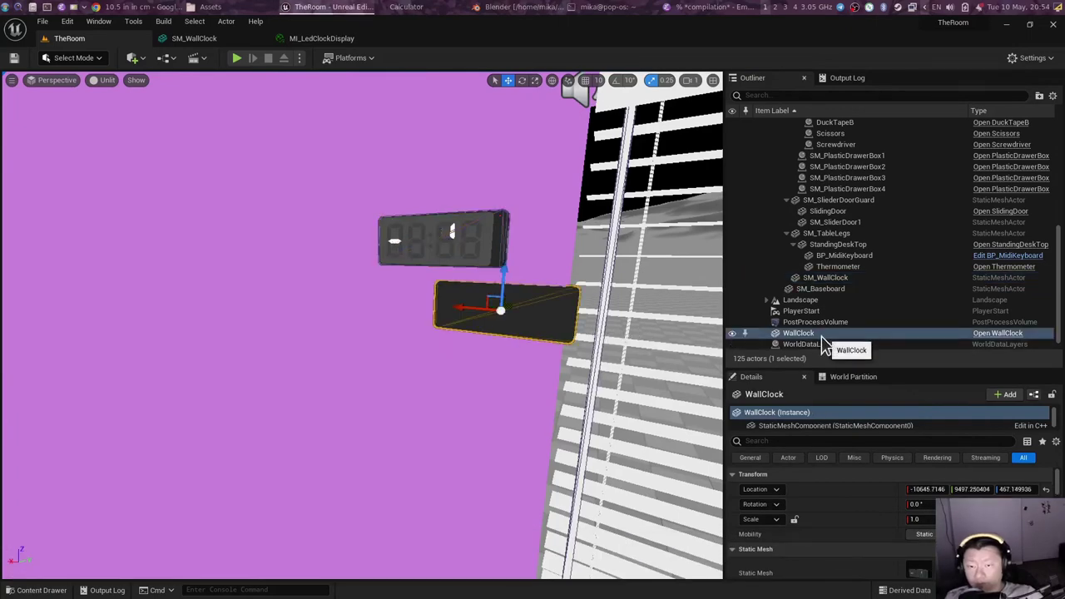
{"action": "right_click", "coordinate": [831, 278]}
{"action": "left_click", "coordinate": [799, 335]}
Step: Rename the placed SM_WallClock actor to WallClock and frame it in view
{"action": "key", "text": "Delete"}
{"action": "type", "text": "WallClock"}
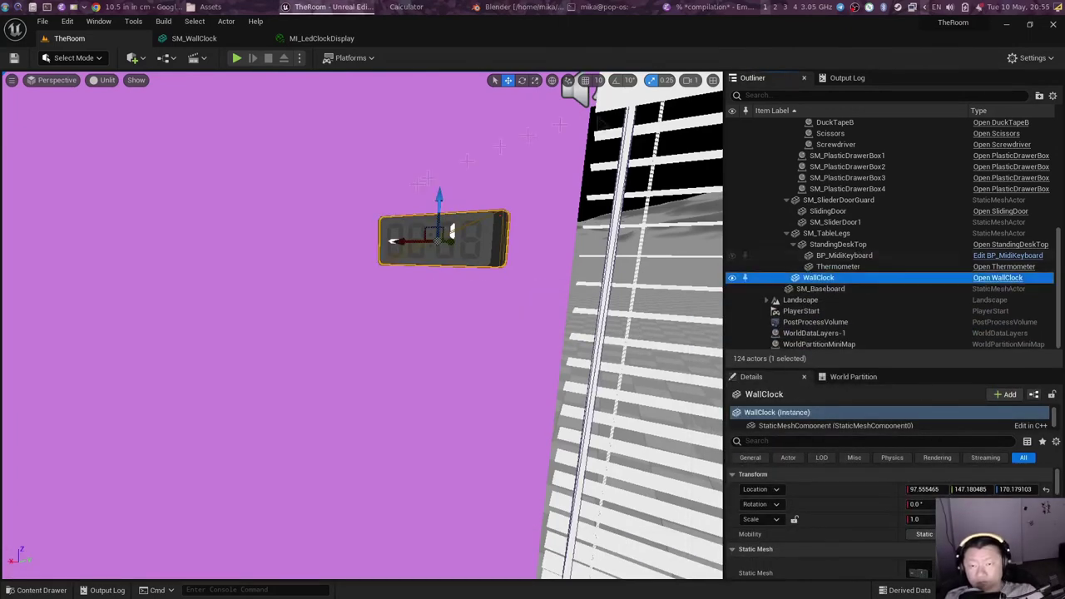
{"action": "key", "text": "Return"}
{"action": "key", "text": "f"}
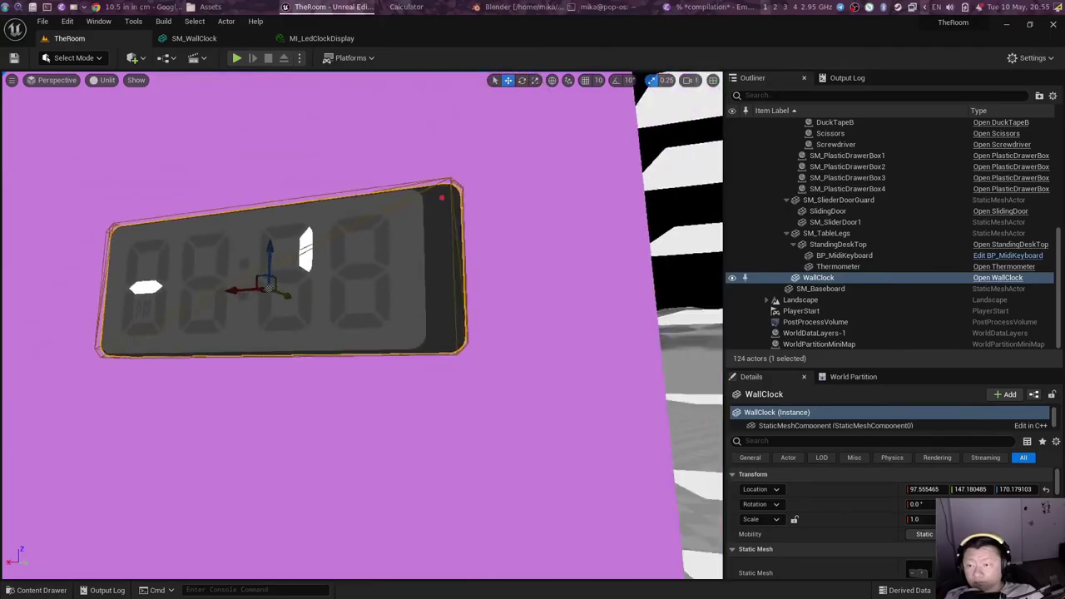
{"action": "key", "text": "alt+Tab"}
Step: Start AWallClock::Tick(float DeltaTime) with a Super::Tick(DeltaTime) call and a '// get current time' comment
{"action": "left_click", "coordinate": [381, 242]}
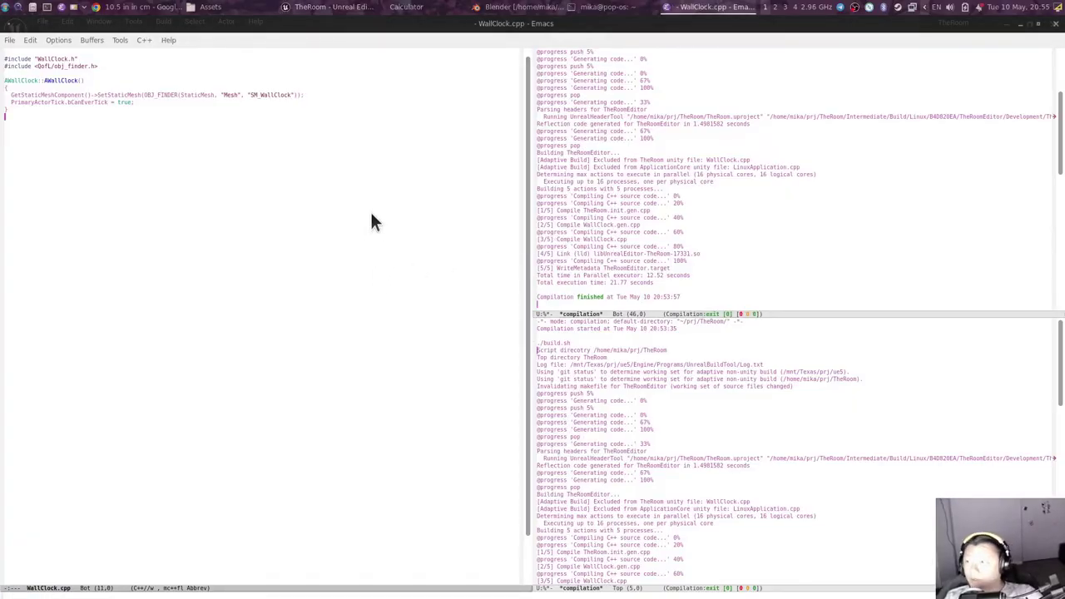
{"action": "key", "text": "Return"}
{"action": "type", "text": "#"}
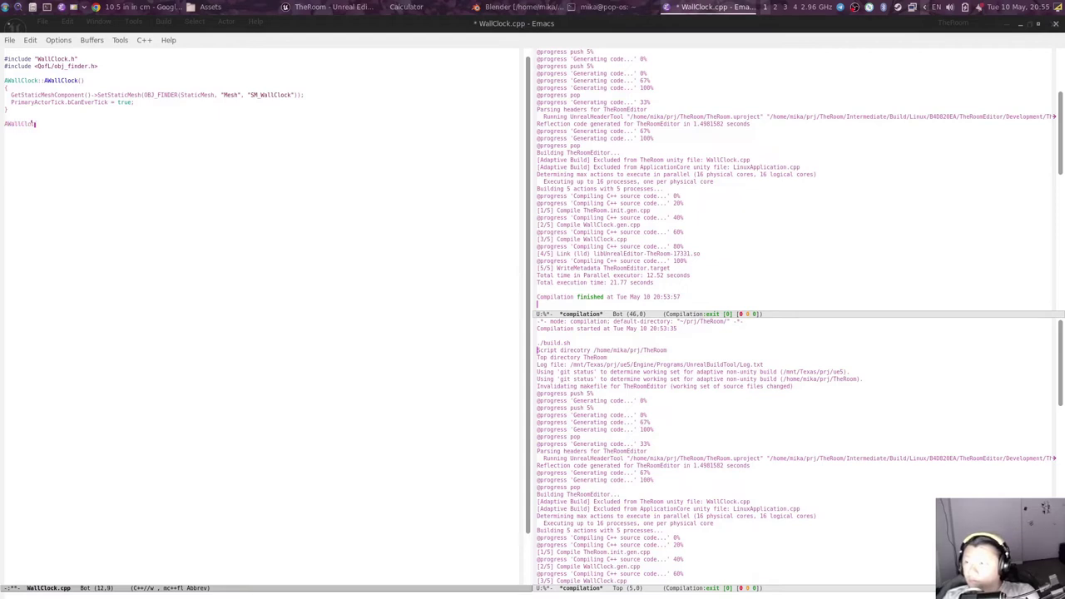
{"action": "type", "text": "ck::Tick(float DeltaTime){"}
{"action": "key", "text": "Return"}
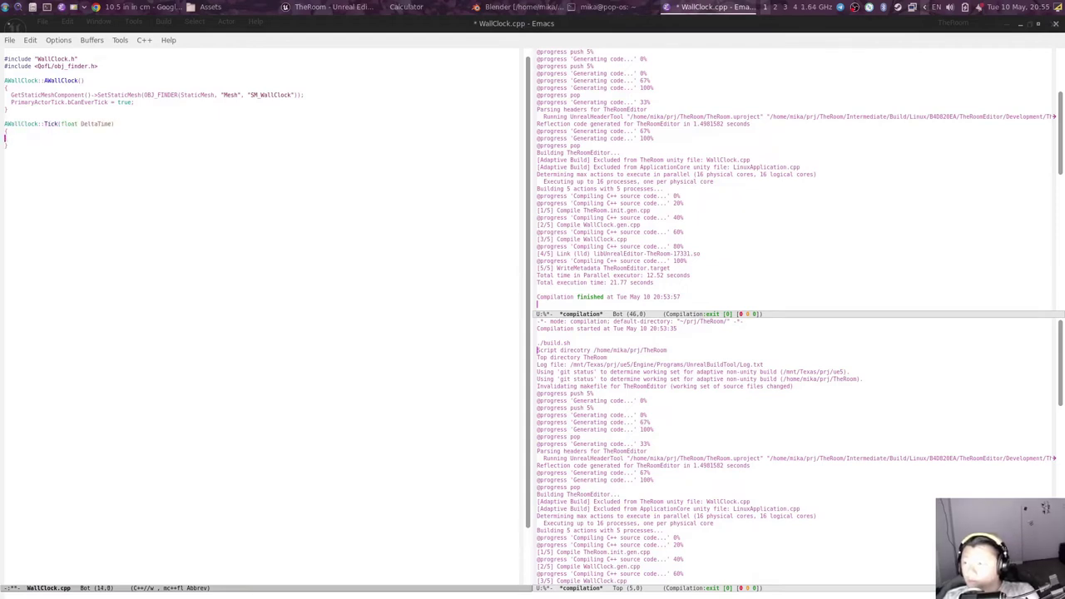
{"action": "type", "text": "Super::Tick(DeltaTime);"}
{"action": "key", "text": "Return"}
{"action": "type", "text": "// get current time"}
{"action": "key", "text": "Return"}
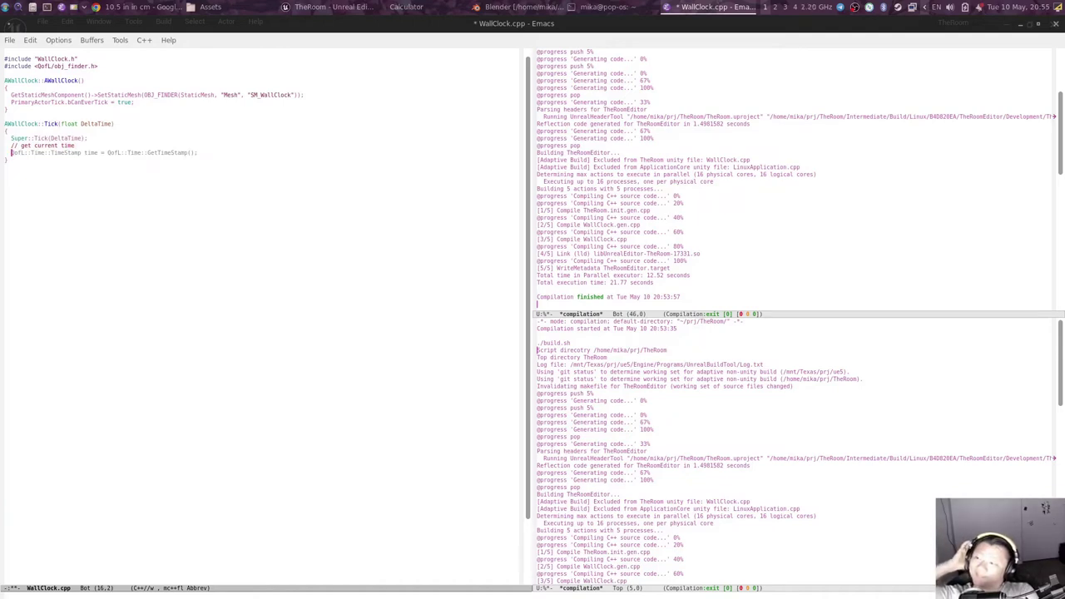
Step: Accept Copilot's system_clock now() and to_time_t conversion lines, then save and rebuild
{"action": "key", "text": "ctrl+a"}
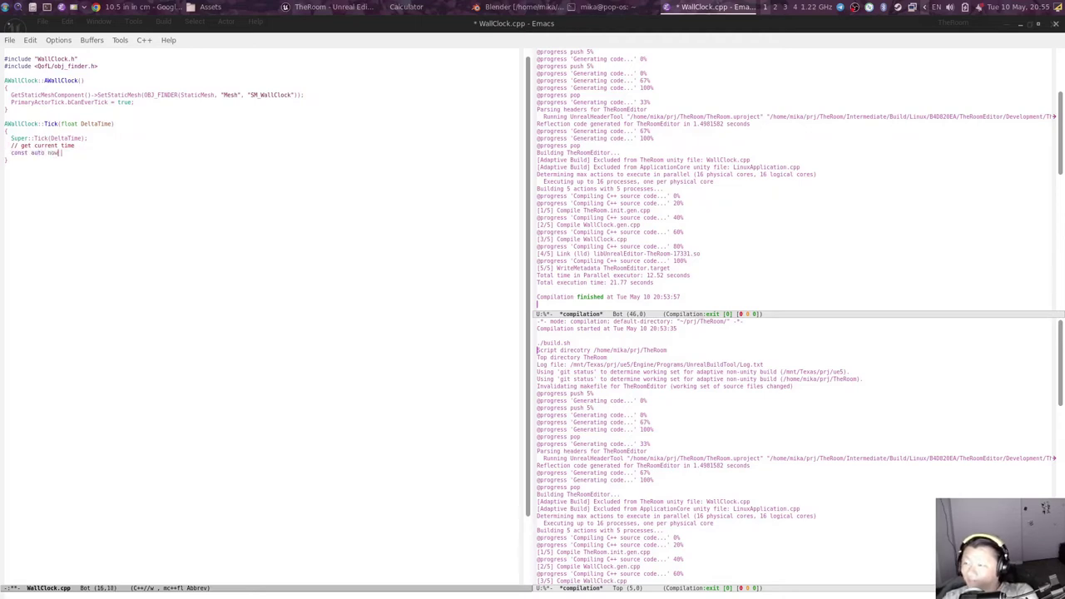
{"action": "key", "text": "Tab"}
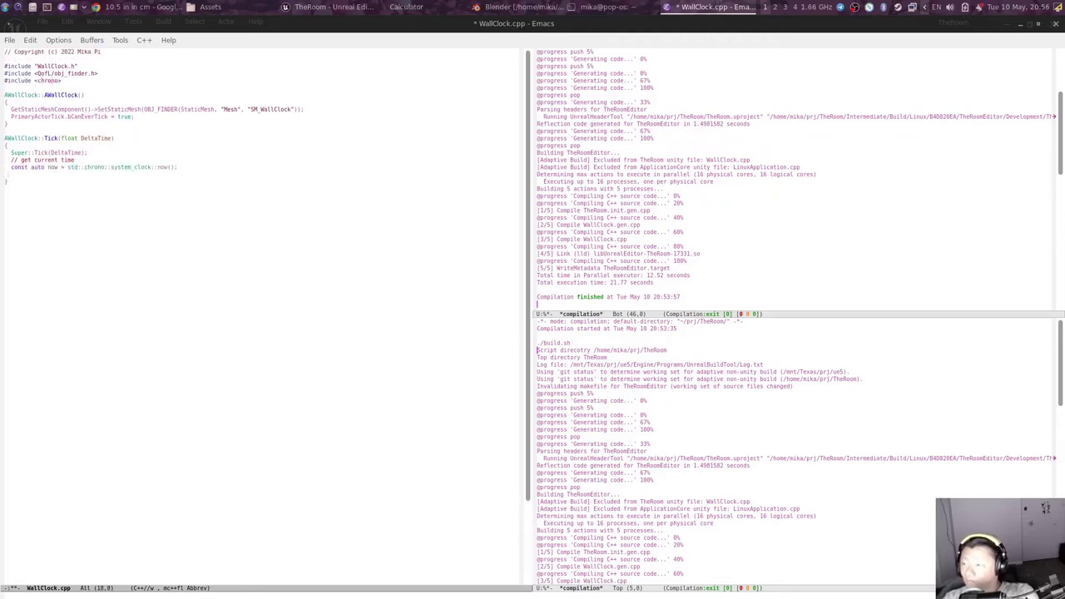
{"action": "key", "text": "Tab"}
{"action": "key", "text": "Return"}
{"action": "key", "text": "Tab"}
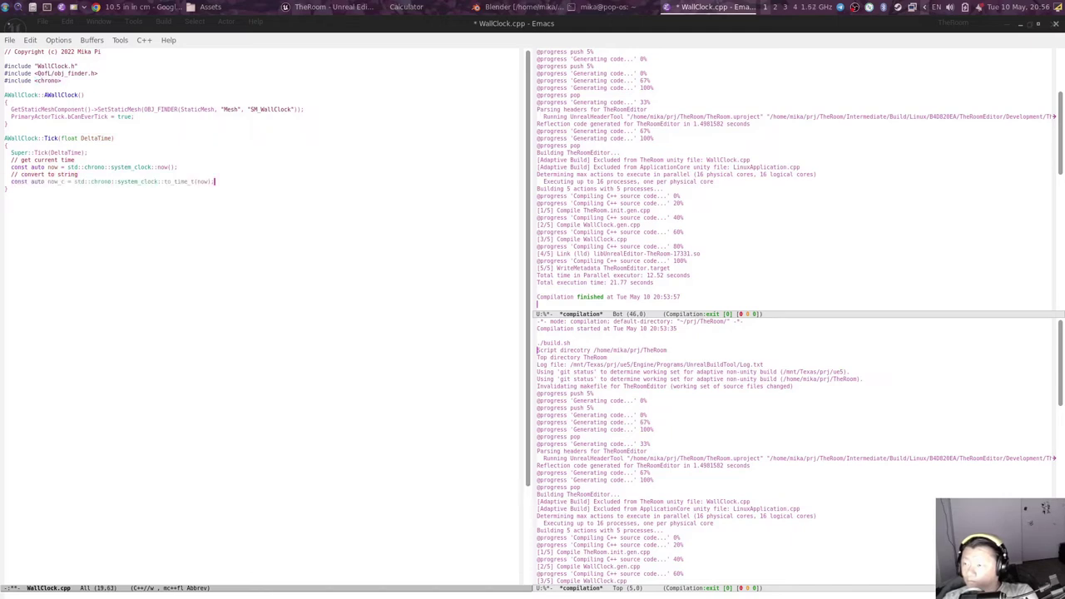
{"action": "key", "text": "F10"}
Step: Recompile, show WallClock.cpp beside the build output, and jump to the Tick compile error
{"action": "key", "text": "Escape"}
{"action": "key", "text": "F5"}
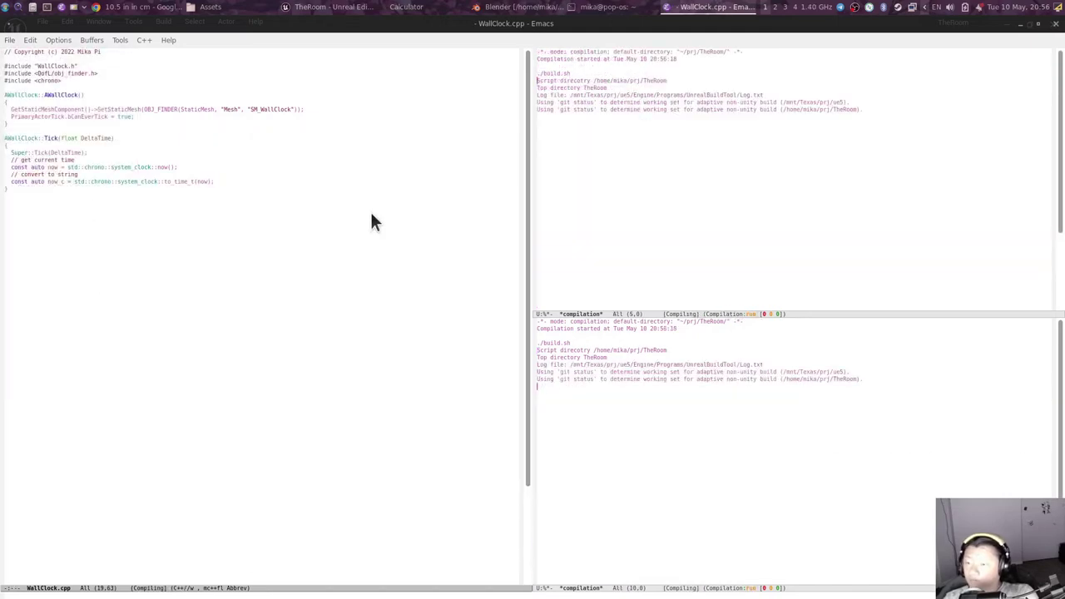
{"action": "key", "text": "ctrl+x"}
{"action": "key", "text": "b"}
{"action": "key", "text": "Return"}
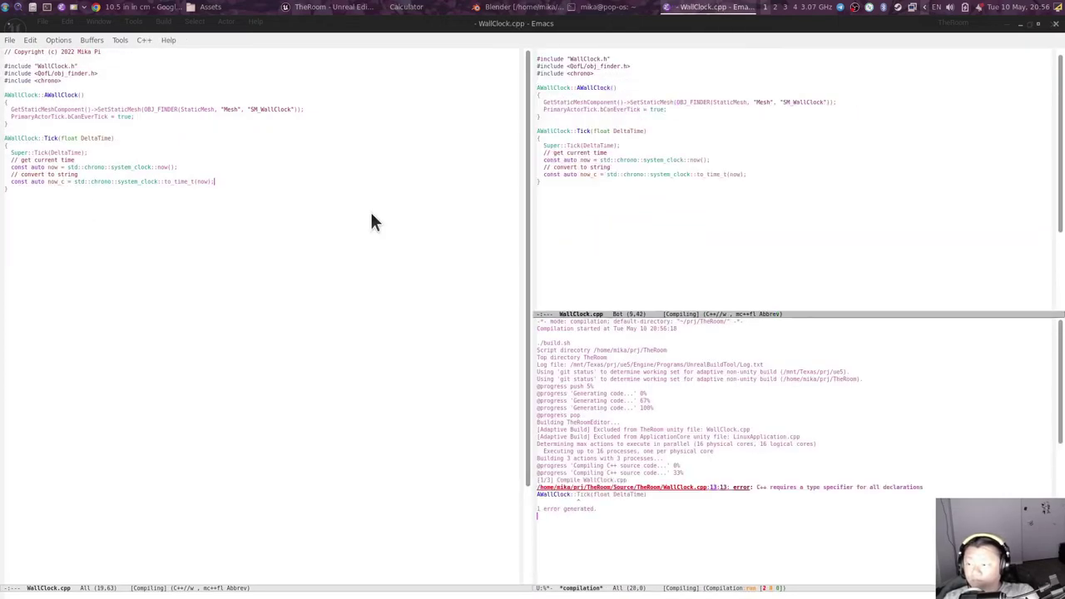
{"action": "key", "text": "ctrl+x"}
{"action": "key", "text": "grave"}
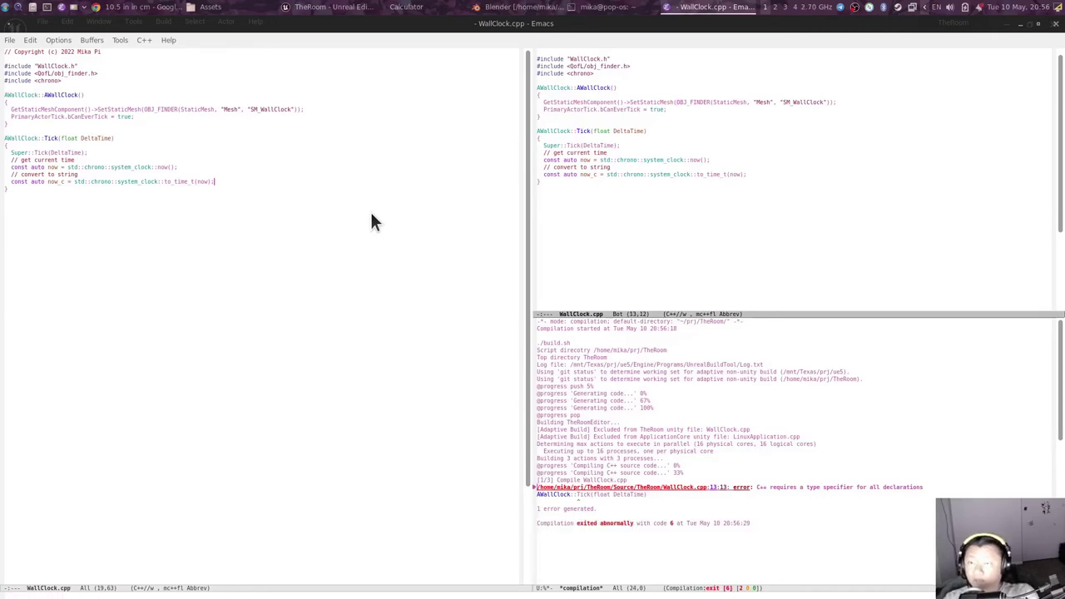
Step: Declare Tick as 'auto Tick(float DeltaTime) -> void final' in WallClock.h, add '-> void' in WallClock.cpp, and rebuild
{"action": "key", "text": "ctrl+c"}
{"action": "type", "text": "oauto"}
{"action": "key", "text": "ctrl+x"}
{"action": "type", "text": "o"}
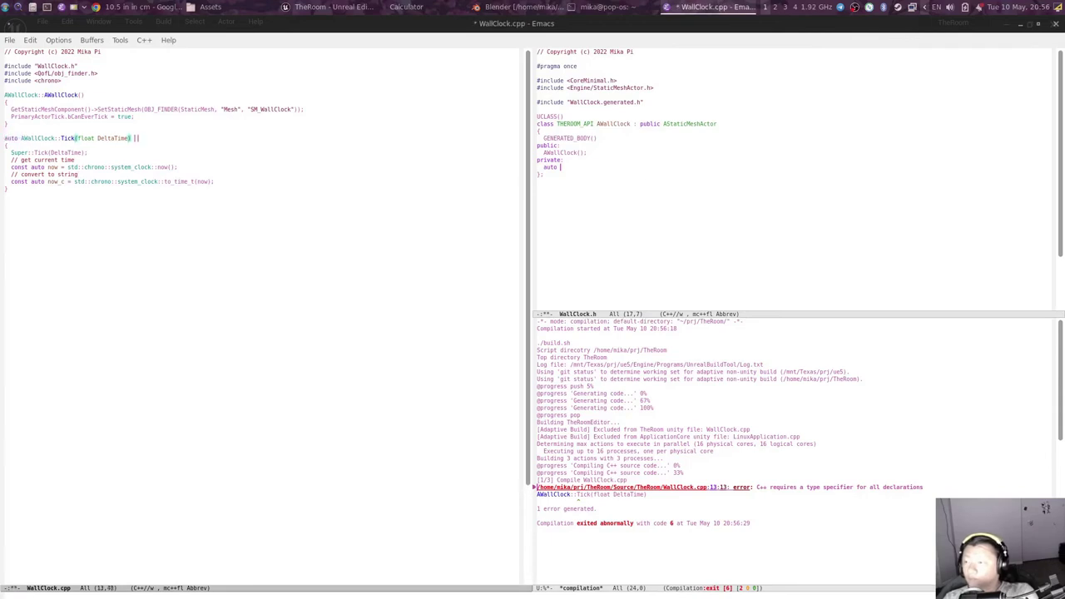
{"action": "type", "text": " -> void"}
{"action": "key", "text": "ctrl+x"}
{"action": "type", "text": "o Tick(float DeltaTime) -> void final;"}
{"action": "key", "text": "F5"}
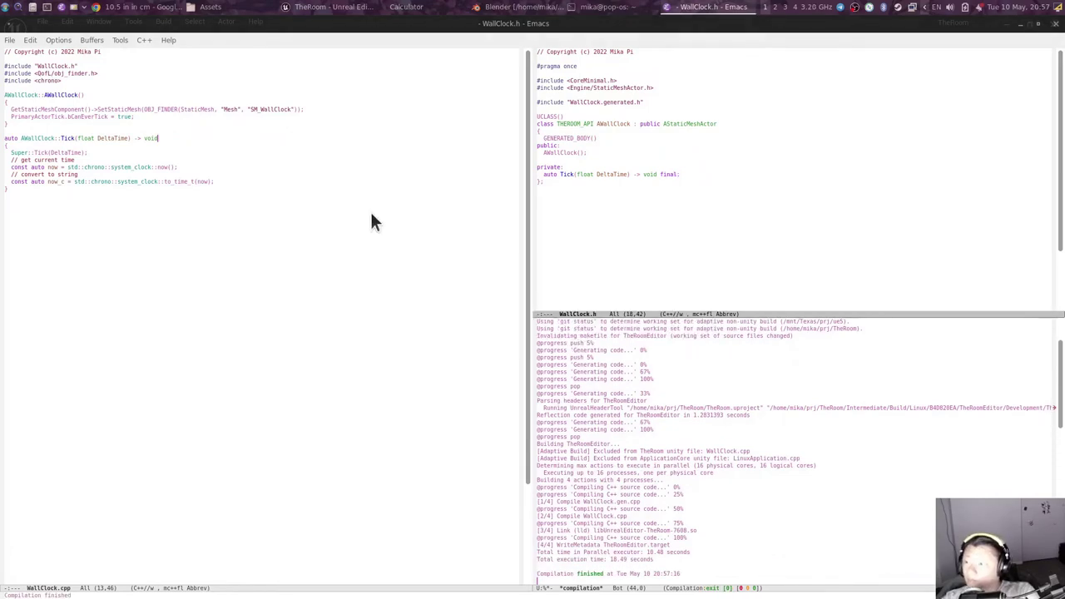
Step: Add the missing semicolon in the header and return to the to_time_t line in WallClock.cpp
{"action": "type", "text": ";"}
{"action": "key", "text": "Down"}
{"action": "key", "text": "Down"}
{"action": "key", "text": "ctrl+x"}
{"action": "key", "text": "o"}
{"action": "key", "text": "Down"}
{"action": "key", "text": "Down"}
{"action": "key", "text": "Down"}
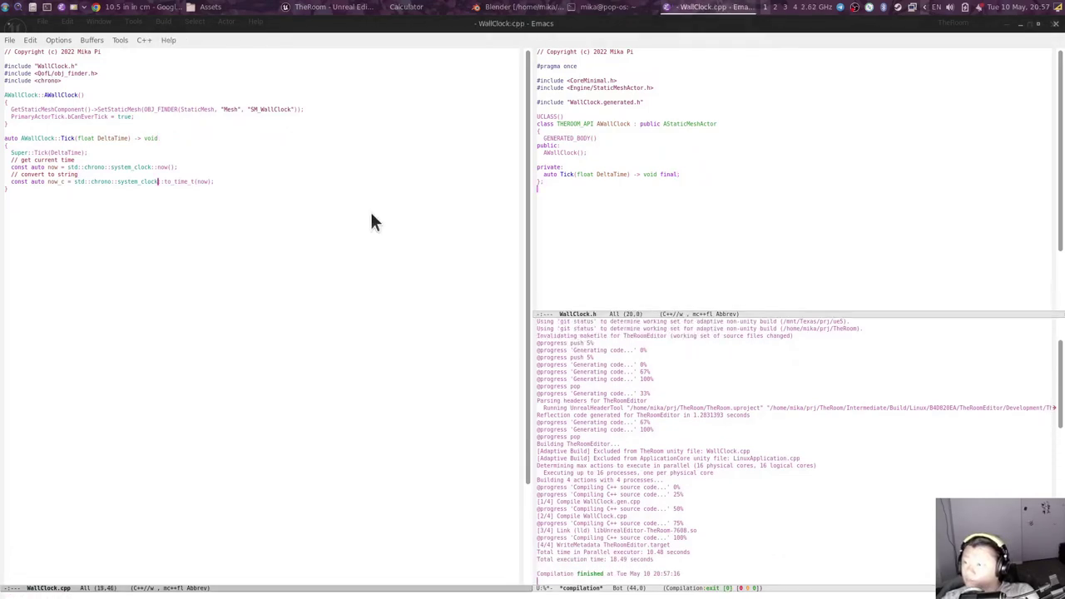
Step: Check the to_time_t docs, add 'const auto now_s = std::ctime(&now_c);', and rebuild
{"action": "key", "text": "ctrl+c"}
{"action": "key", "text": "d"}
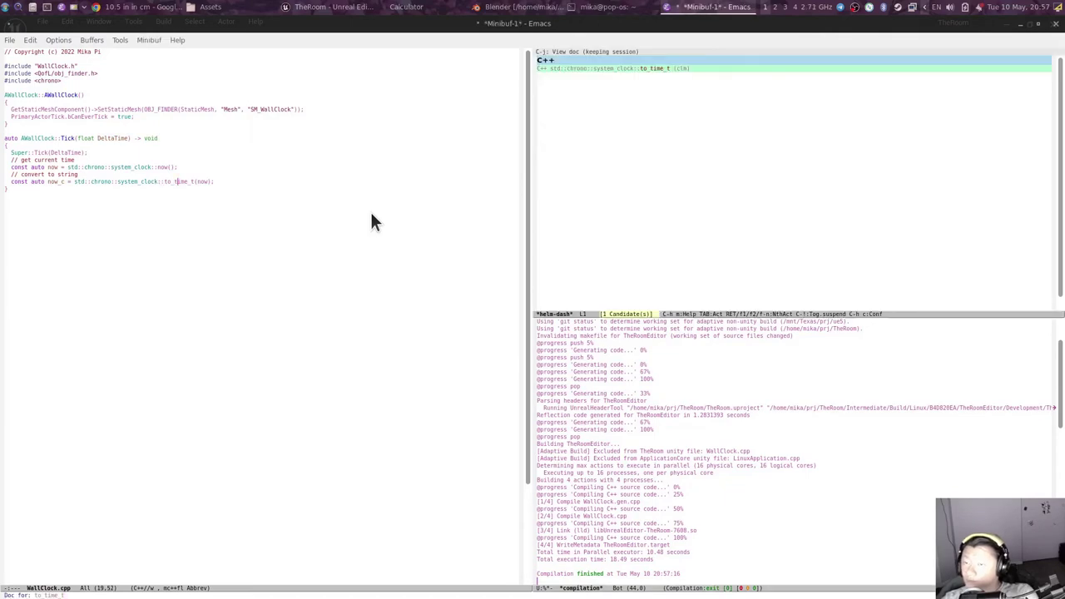
{"action": "key", "text": "Return"}
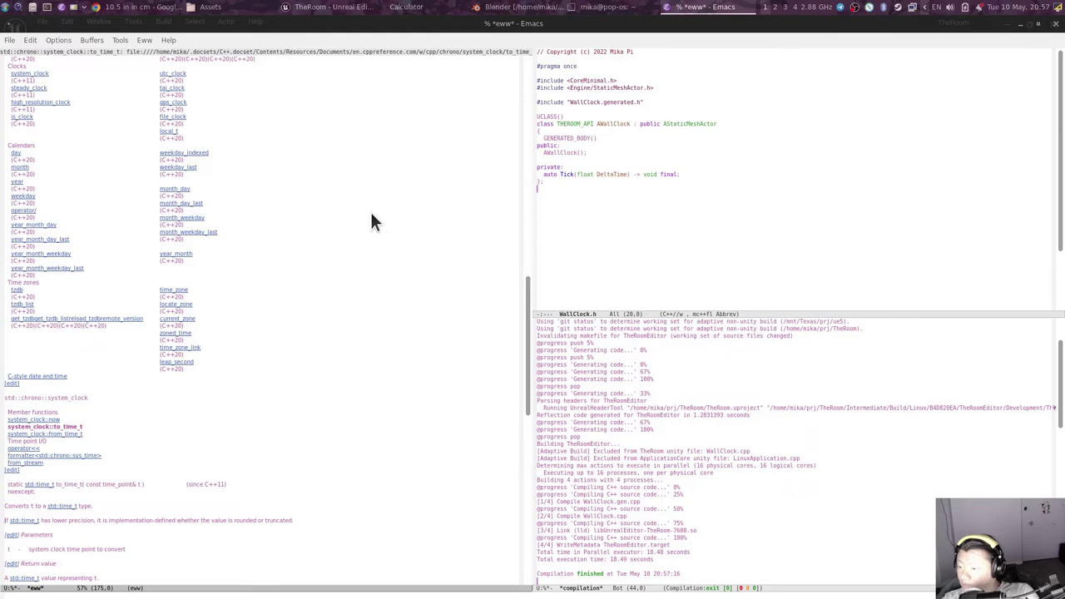
{"action": "type", "text": "q // convert to string const auto now_s = std::ctime(&now_c);"}
{"action": "key", "text": "F5"}
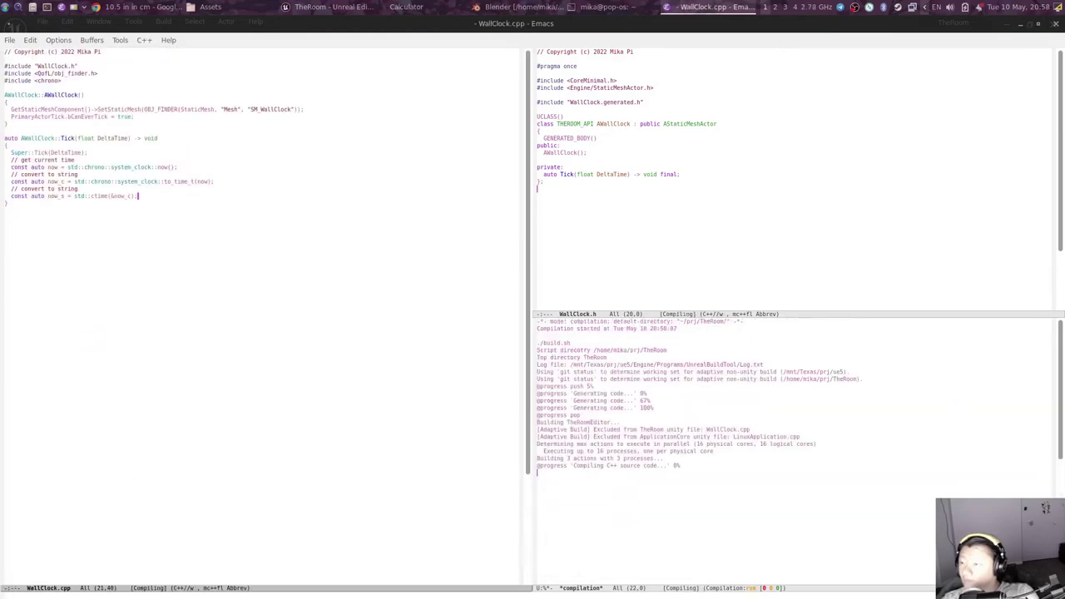
Step: Add #include <QofL/log.h> and LOG(now_s), save to rebuild, and switch to Unreal Editor
{"action": "type", "text": "#include <QofL/log.h> "}
{"action": "type", "text": " LOG(now_s));"}
{"action": "key", "text": "ctrl+x"}
{"action": "key", "text": "ctrl+s"}
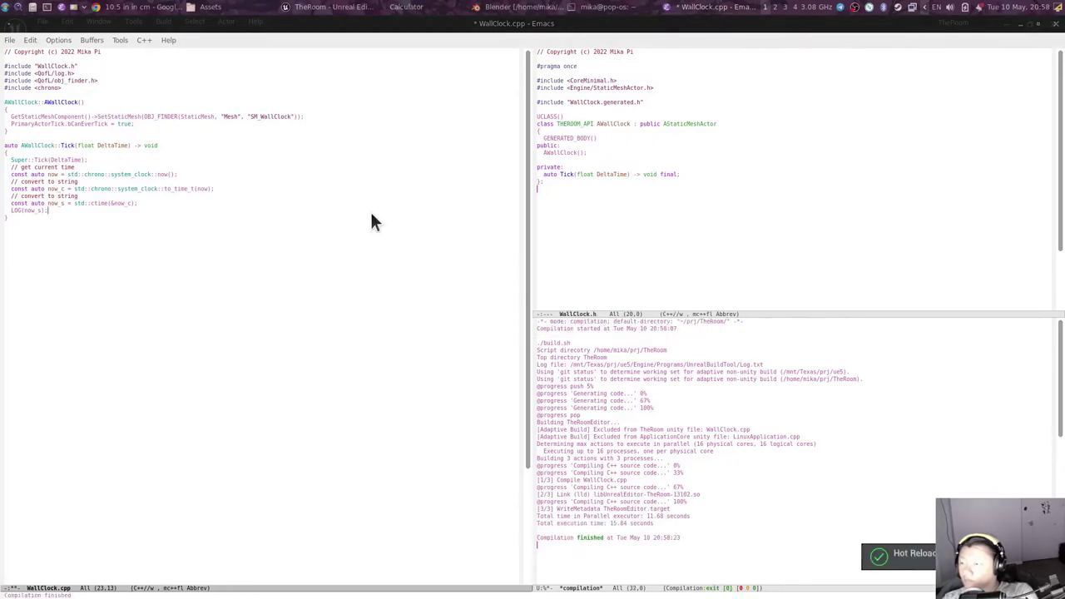
{"action": "key", "text": "ctrl+x"}
{"action": "key", "text": "ctrl+s"}
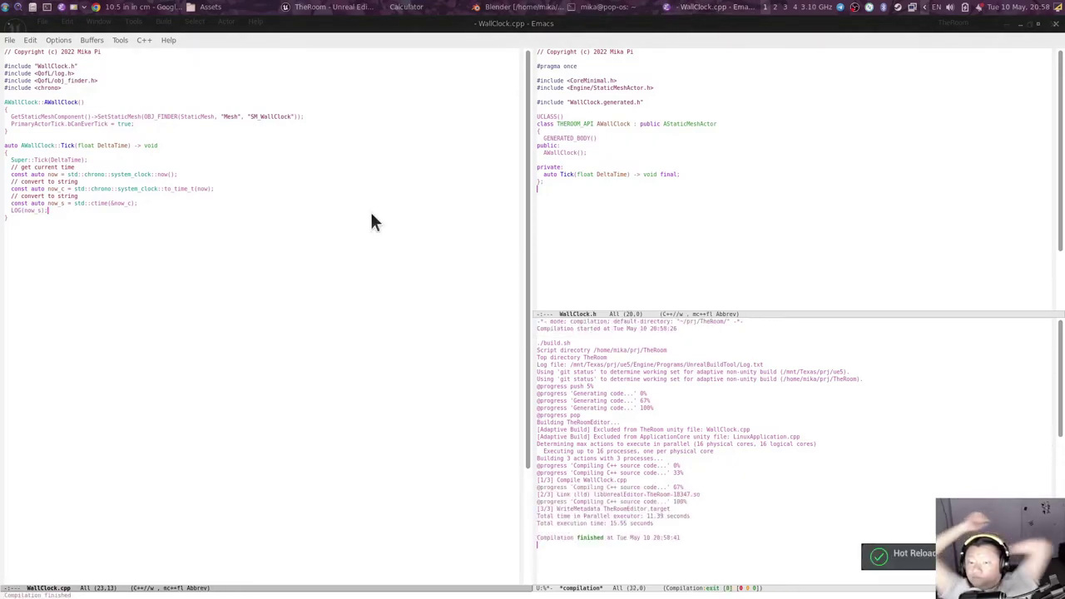
{"action": "key", "text": "alt+Tab"}
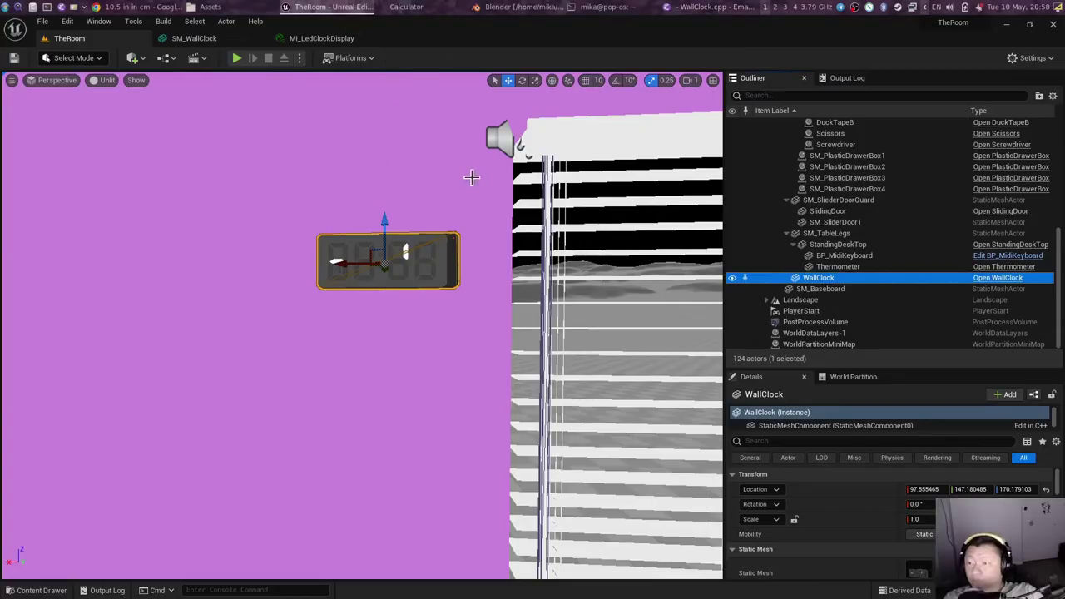
Step: Play the level with the Output Log visible to see the date and time logged, then stop and return to Emacs
{"action": "left_click", "coordinate": [845, 77]}
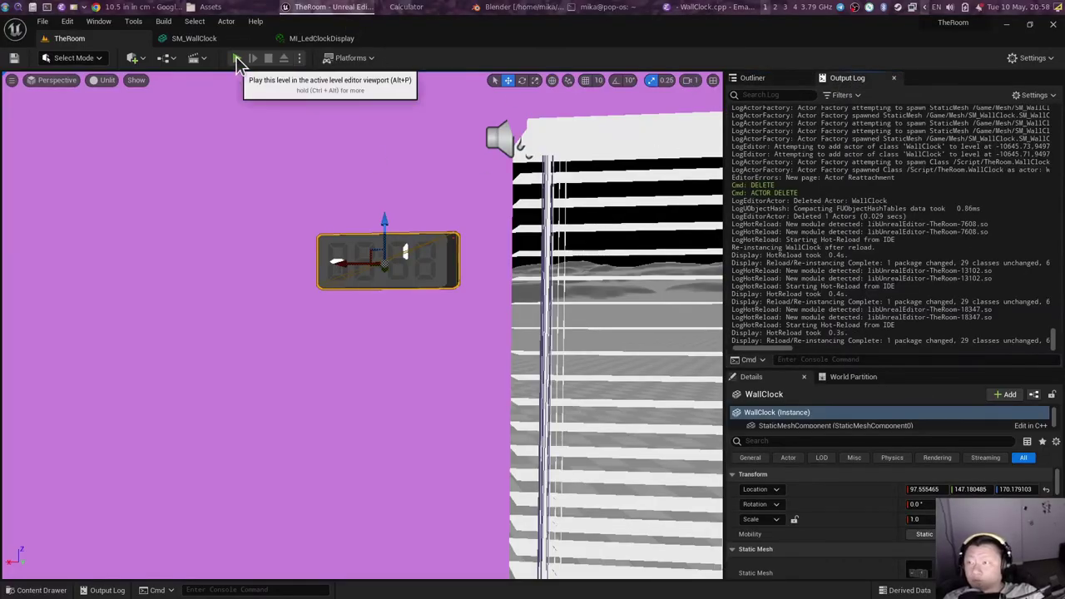
{"action": "key", "text": "alt+p"}
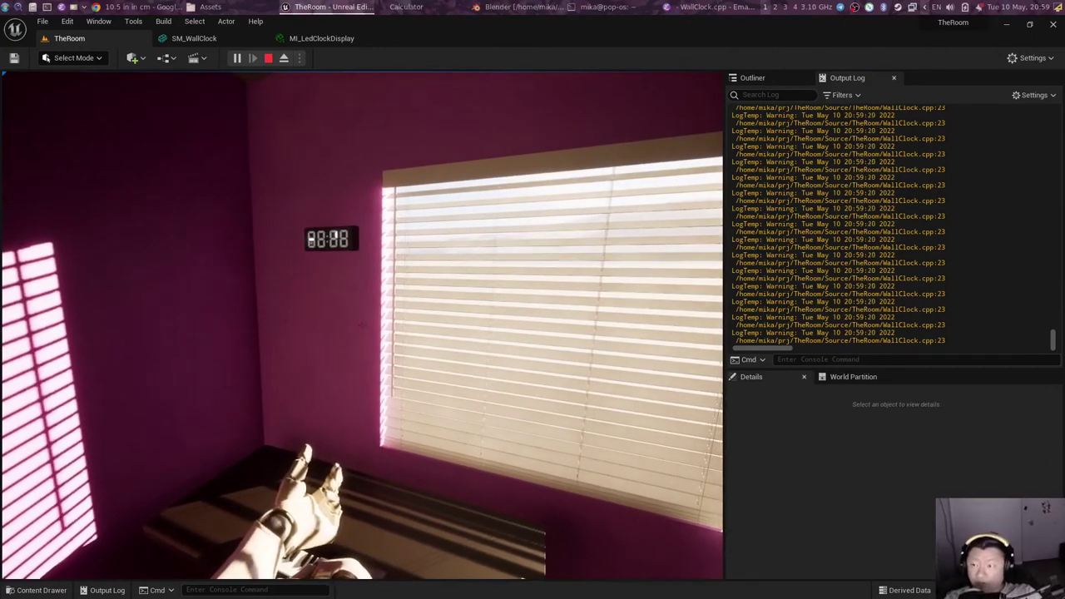
{"action": "key", "text": "Escape"}
{"action": "key", "text": "alt+Tab"}
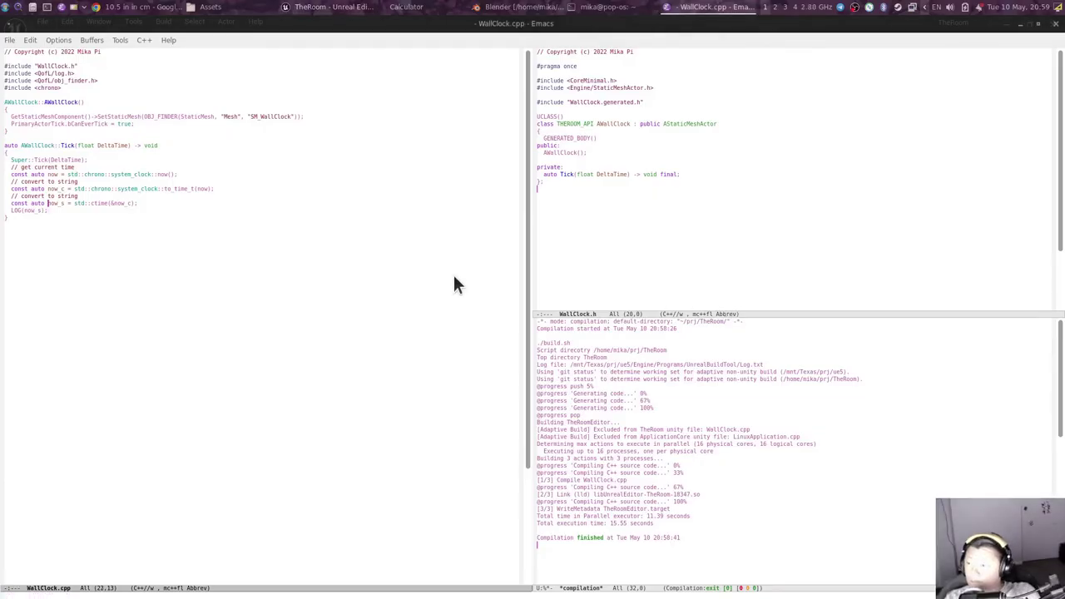
Step: Replace the string conversion with now_time_t, localtime now_tm, and now_hour/now_min lines
{"action": "key", "text": "ctrl+slash"}
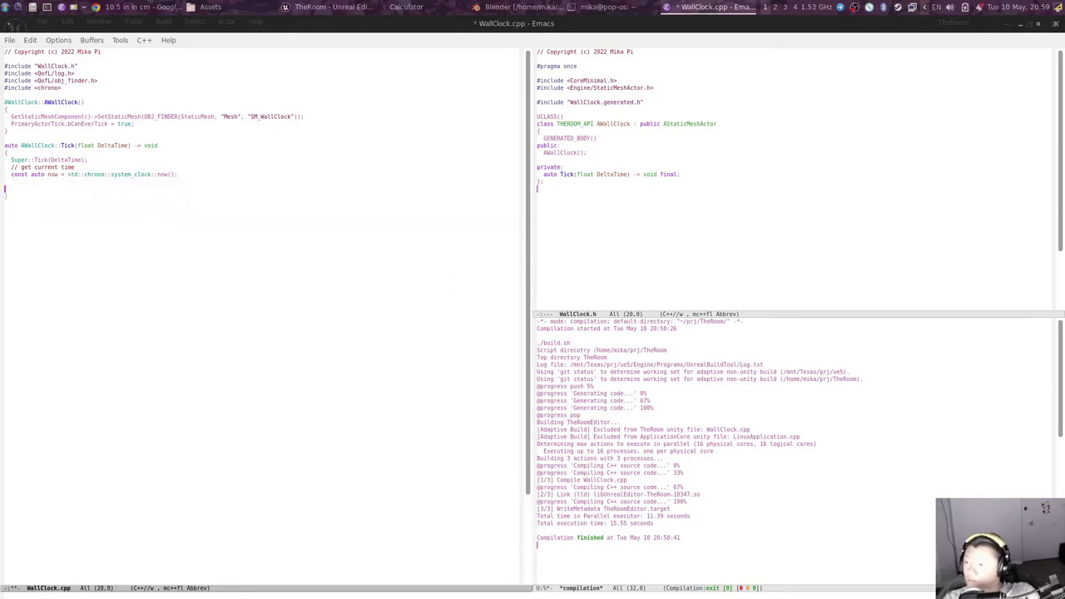
{"action": "type", "text": "// extracthour and minutes"}
{"action": "key", "text": "Return"}
{"action": "type", "text": "const auto now_time_t = std::chrono::system_clock::to_time_t(now);"}
{"action": "key", "text": "Return"}
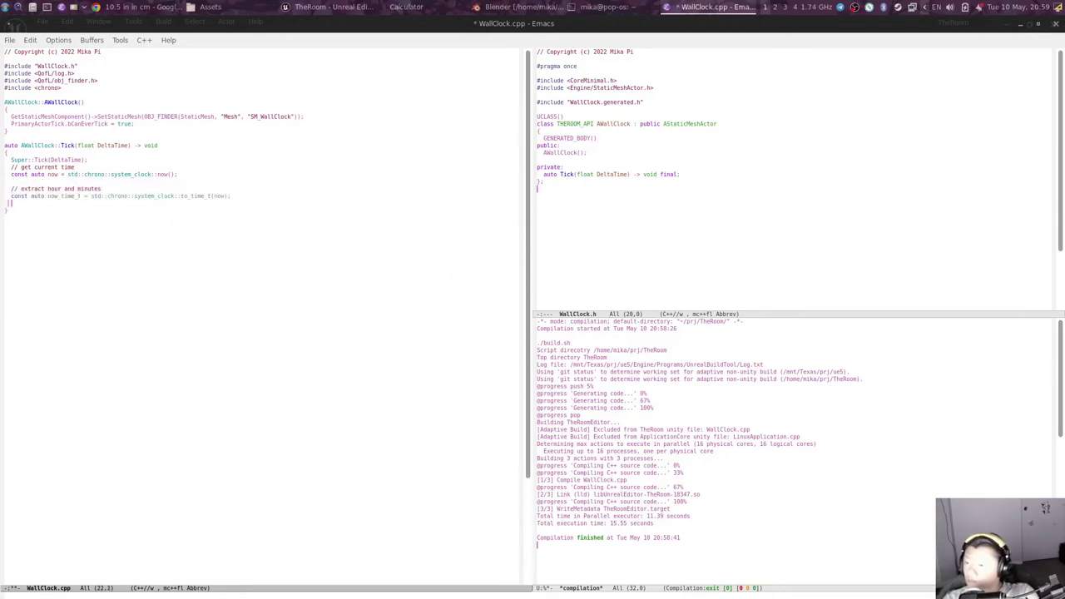
{"action": "type", "text": "const auto now_tm = *std::localtime(&now_time_t);   "}
{"action": "type", "text": "const auto now_hour = now_tm.tm_hour;"}
{"action": "key", "text": "Return"}
{"action": "type", "text": "const auto now_min = now_tm.tm_min;"}
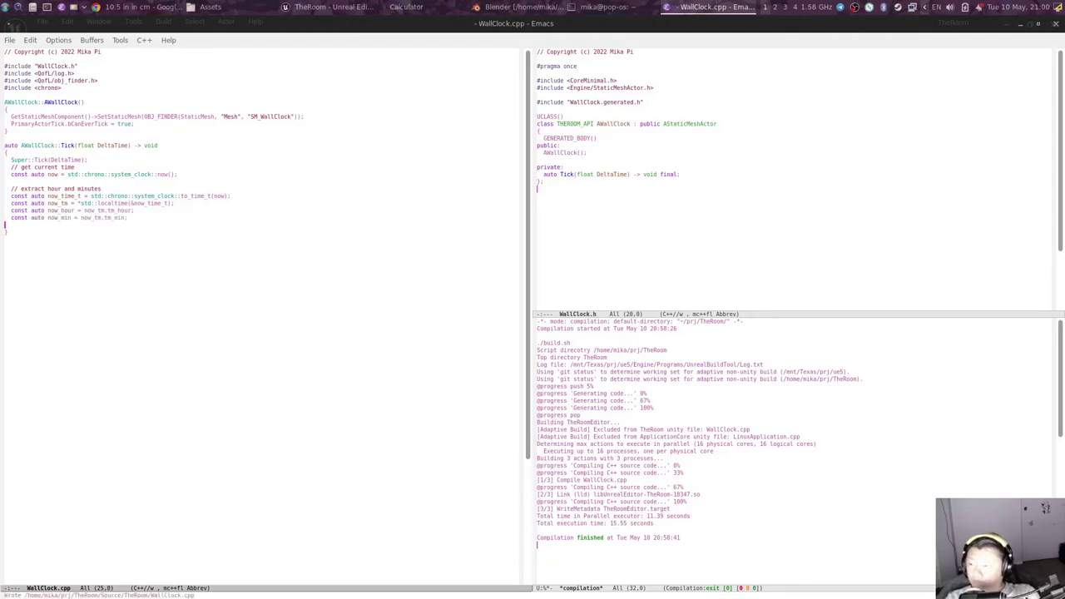
Step: Log now_hour and now_min, rebuild, and check the values in Unreal's log
{"action": "type", "text": "LOG(\"now_hour:\", now_hour, \"now_min:\", now_min);"}
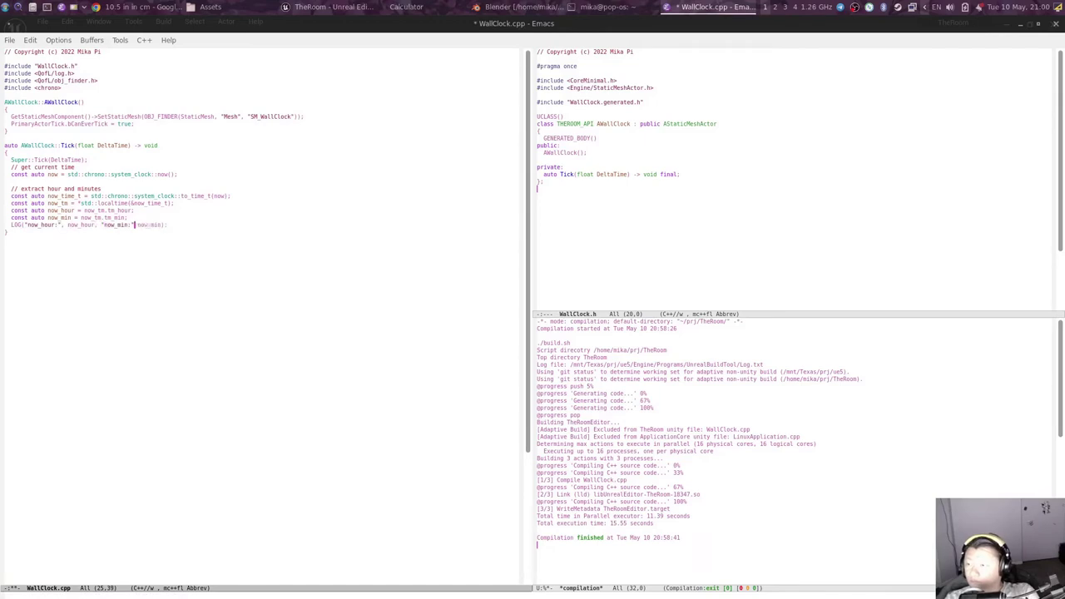
{"action": "key", "text": "F5"}
{"action": "left_click", "coordinate": [142, 196]}
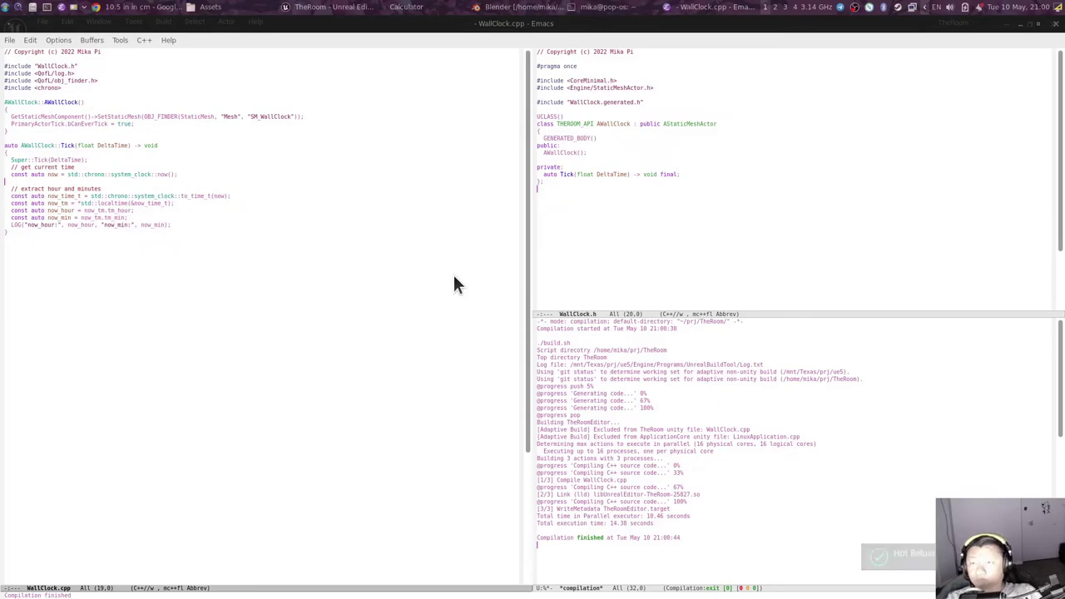
{"action": "key", "text": "alt+Tab"}
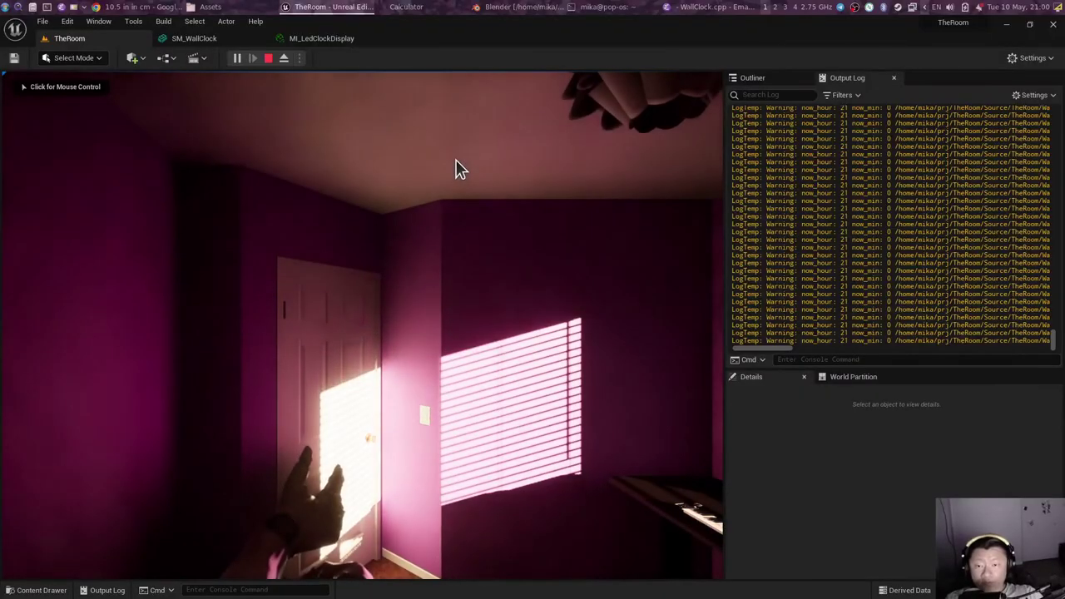
{"action": "key", "text": "alt+Tab"}
Step: Below the LOG line, declare a static bitmask unordered_map<int, byte> holding {0, 0b00111111}, and save
{"action": "left_click", "coordinate": [232, 223]}
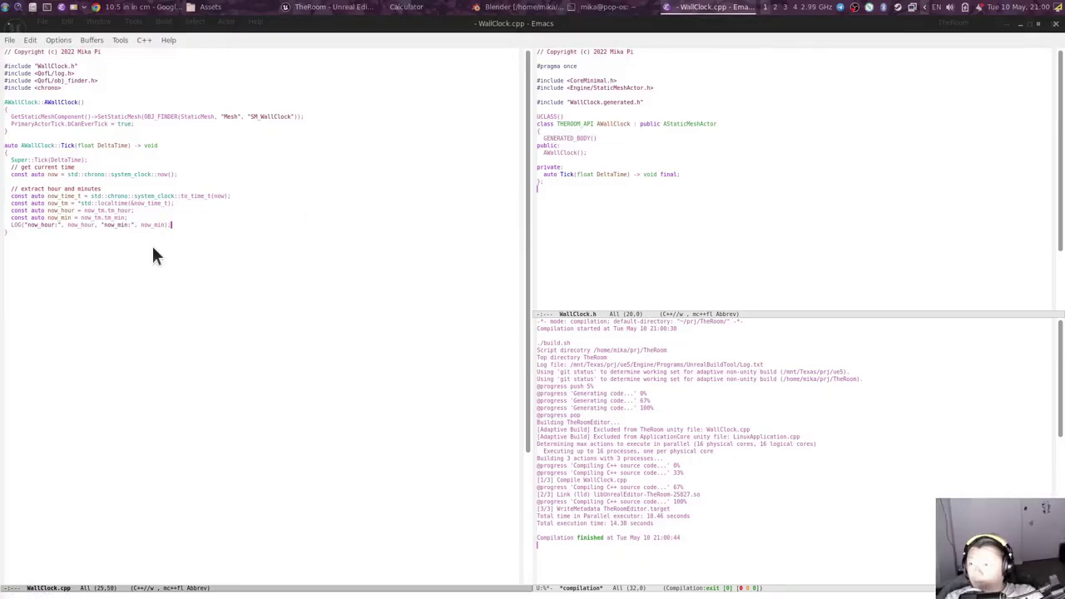
{"action": "key", "text": "Return"}
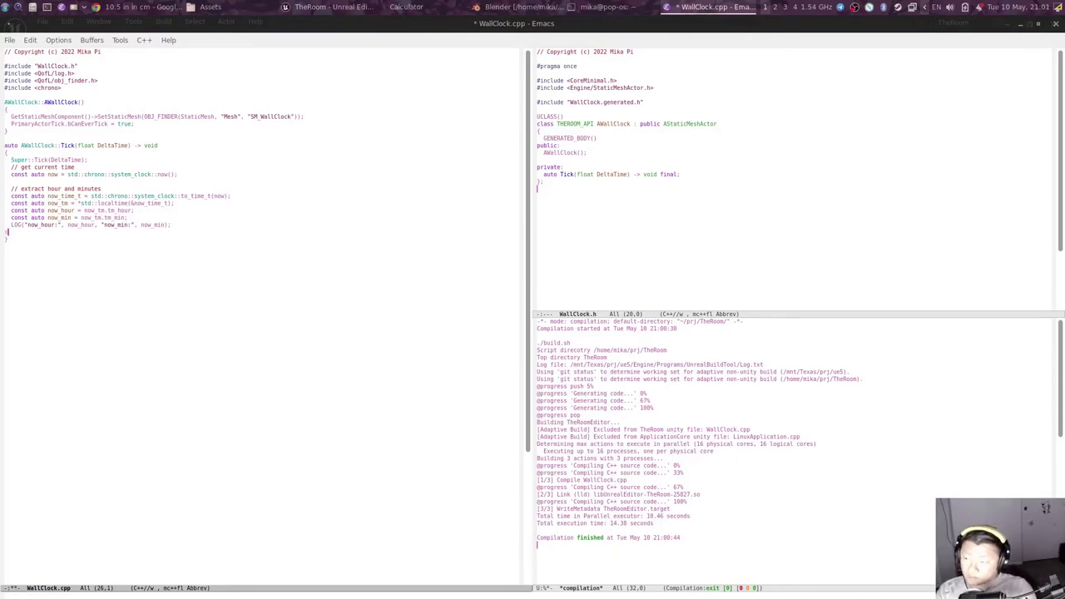
{"action": "type", "text": "stati"}
{"action": "type", "text": "atuo "}
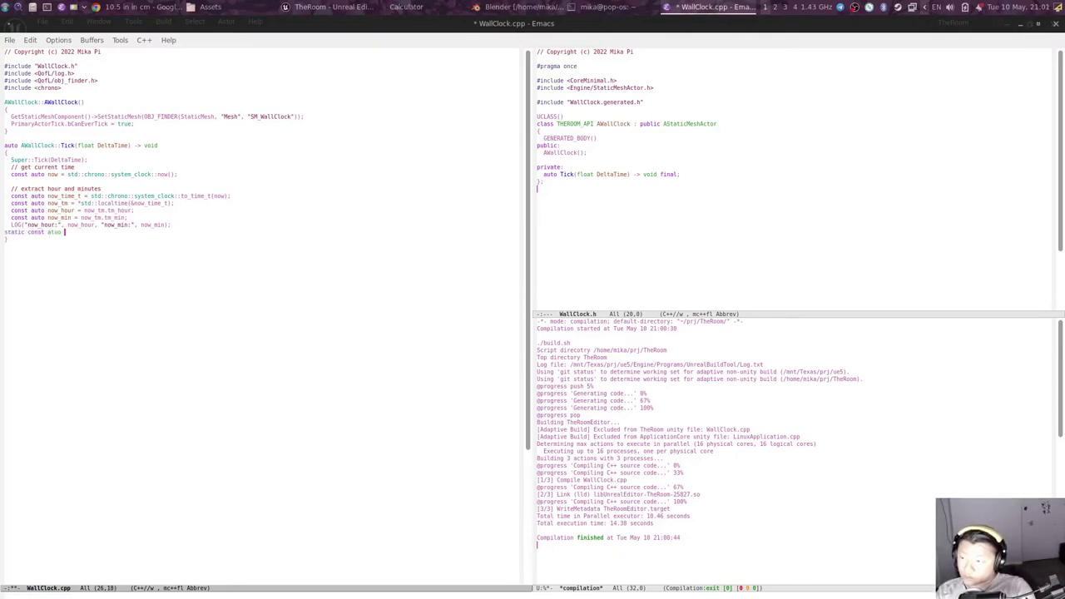
{"action": "type", "text": " ="}
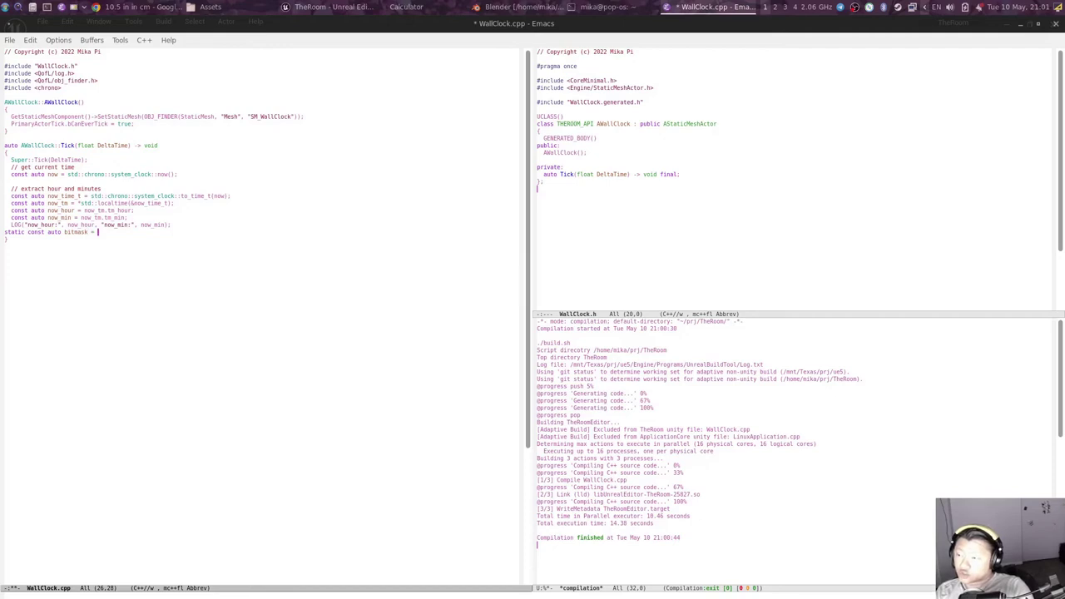
{"action": "type", "text": "std::unordered_map<int, byte"}
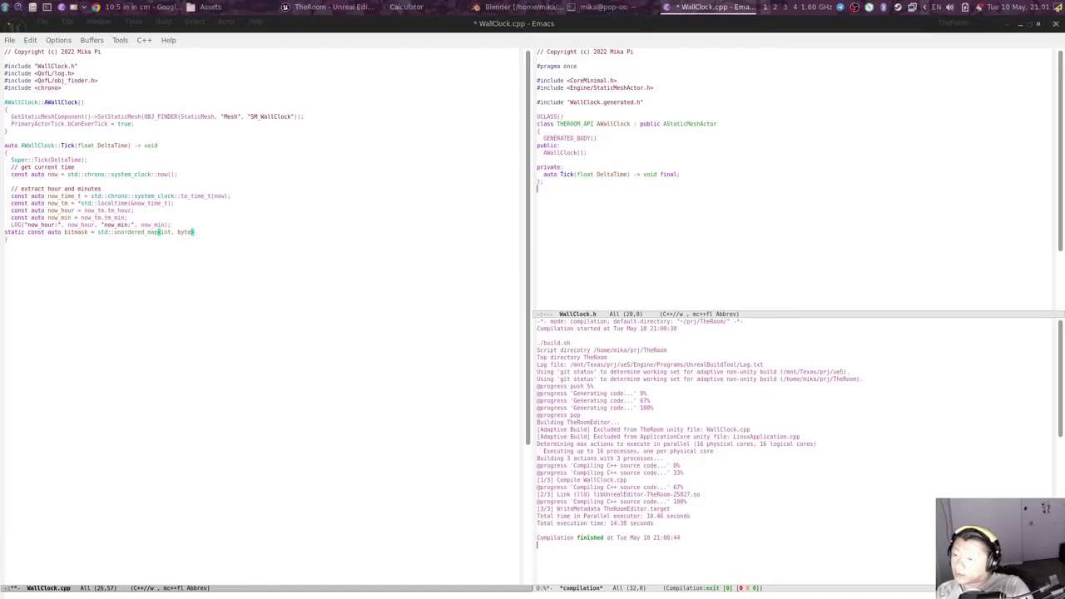
{"action": "type", "text": ">{{0, "}
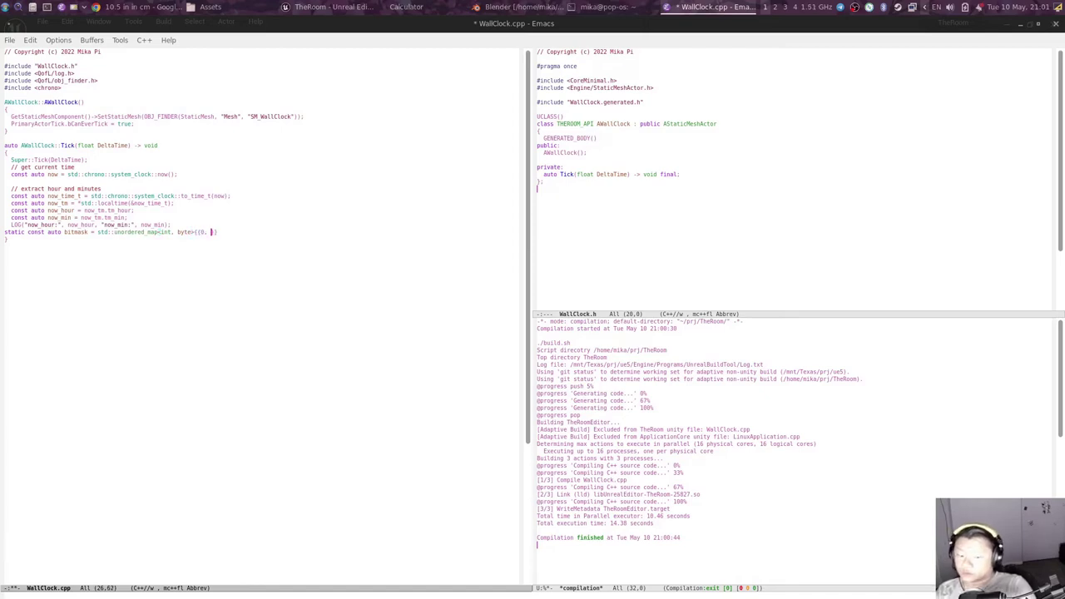
{"action": "type", "text": "0b11111"}
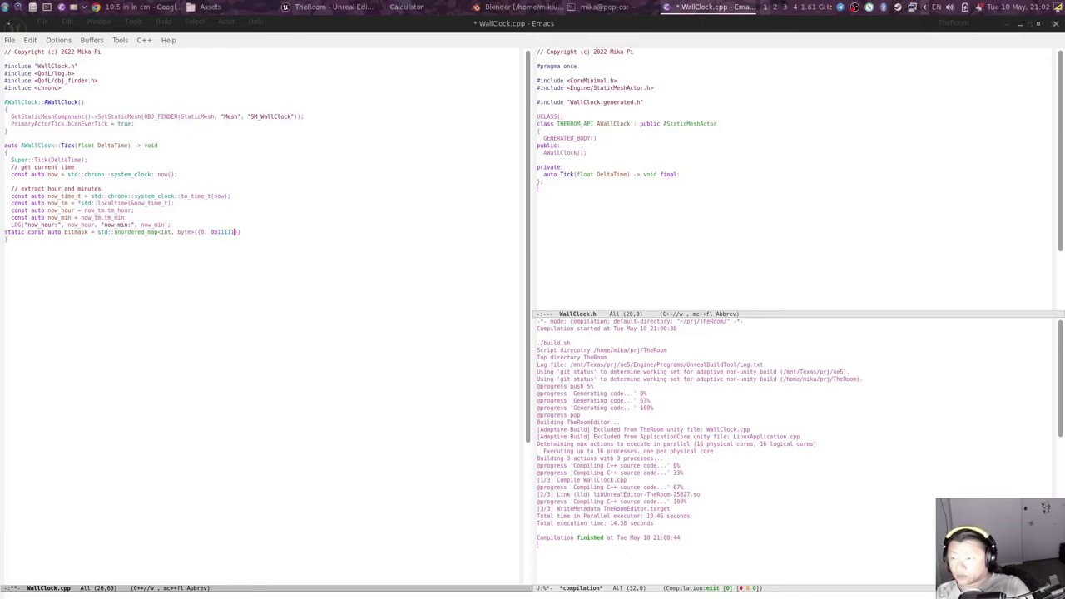
{"action": "key", "text": "Left"}
{"action": "key", "text": "Left"}
{"action": "key", "text": "Left"}
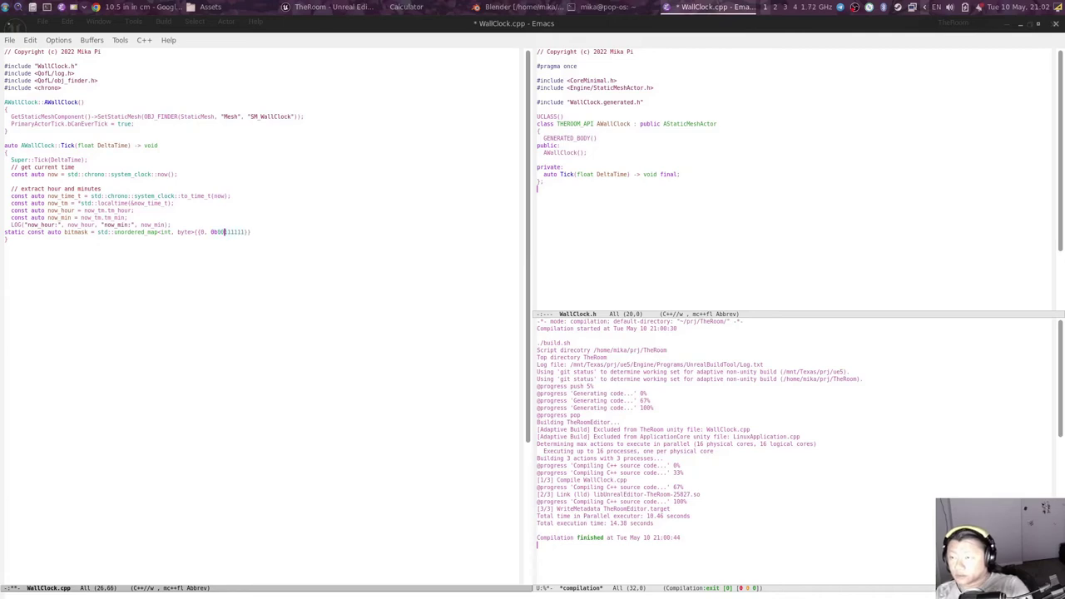
{"action": "key", "text": "ctrl+x"}
{"action": "key", "text": "ctrl+s"}
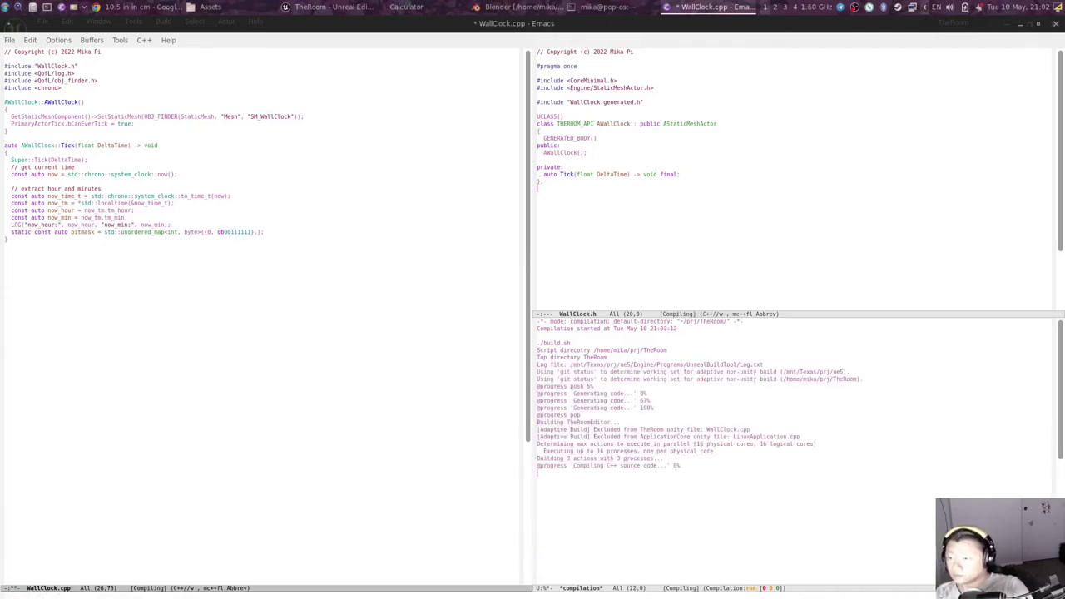
Step: Add a second {0, 0b00111111} entry, prefix the type with std::, include <unordered_map>, and recompile
{"action": "type", "text": ", {0, 0b00111111}"}
{"action": "key", "text": "Right"}
{"action": "key", "text": "Right"}
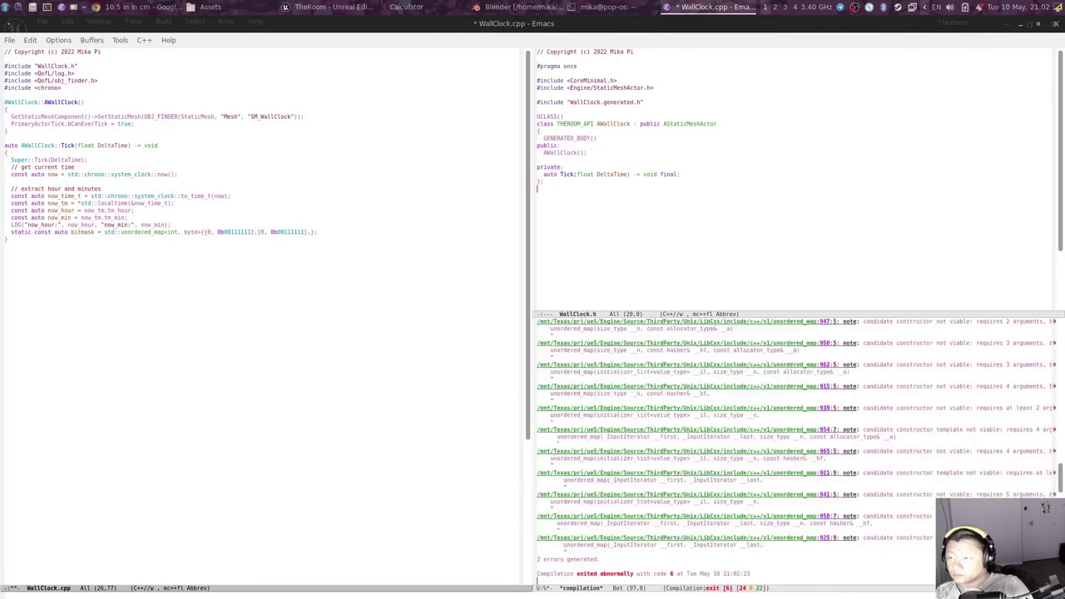
{"action": "key", "text": "alt+g"}
{"action": "key", "text": "n"}
{"action": "left_click", "coordinate": [155, 232]}
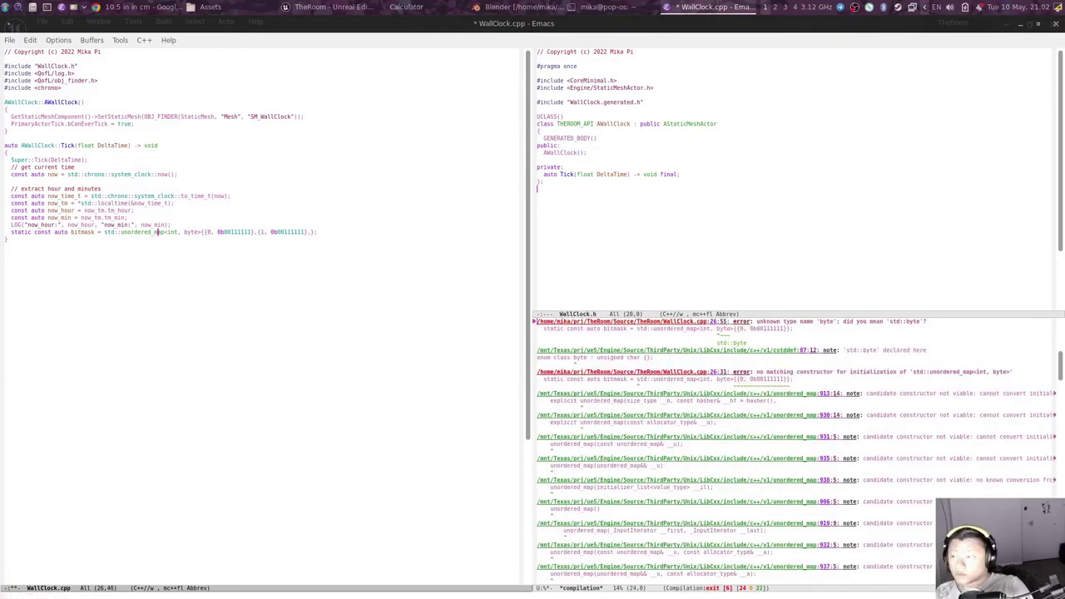
{"action": "type", "text": "std::"}
{"action": "left_click", "coordinate": [62, 87]}
{"action": "key", "text": "Return"}
{"action": "type", "text": "#include <uno"}
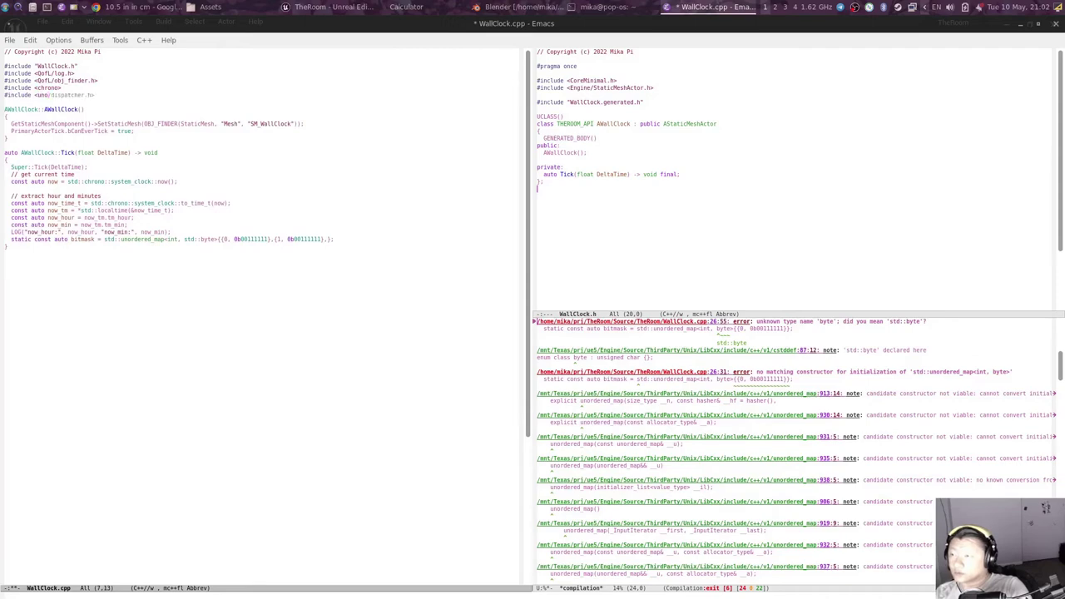
{"action": "type", "text": "rdered_map>"}
{"action": "key", "text": "ctrl+x"}
{"action": "key", "text": "ctrl+s"}
{"action": "key", "text": "F5"}
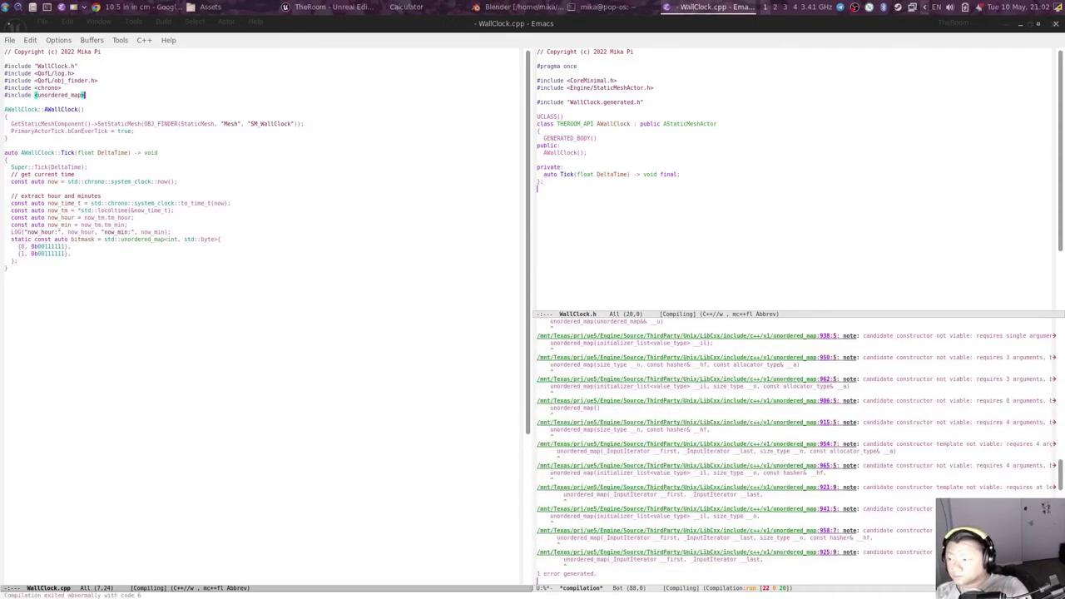
Step: Jump to the first compile error, tidy the bitmask entries, and recompile
{"action": "key", "text": "alt+g"}
{"action": "key", "text": "n"}
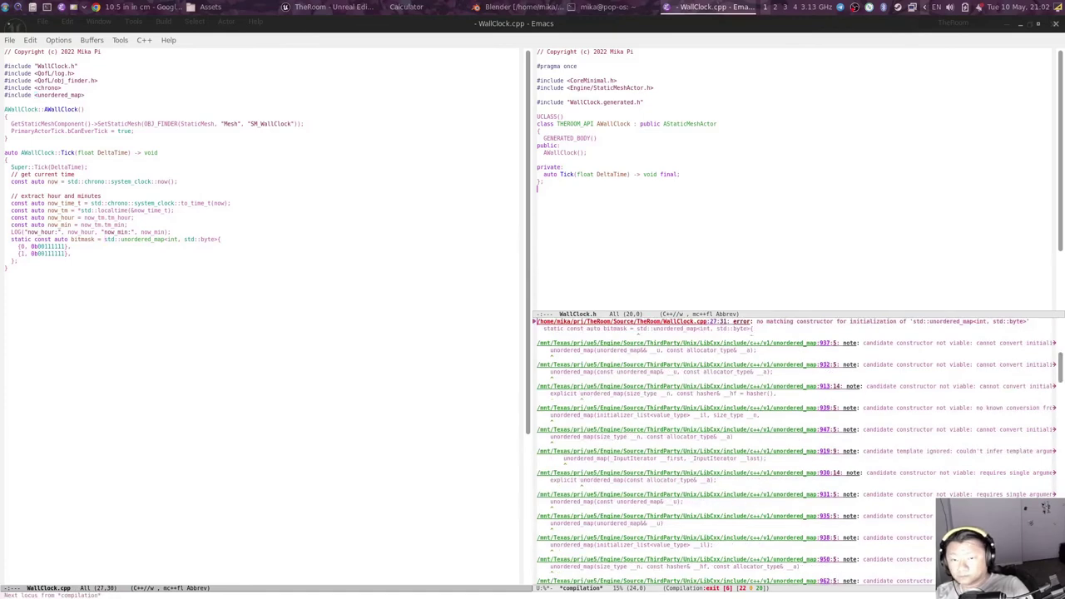
{"action": "key", "text": "Down"}
{"action": "key", "text": "Down"}
{"action": "key", "text": "End"}
{"action": "key", "text": "BackSpace"}
{"action": "key", "text": "F5"}
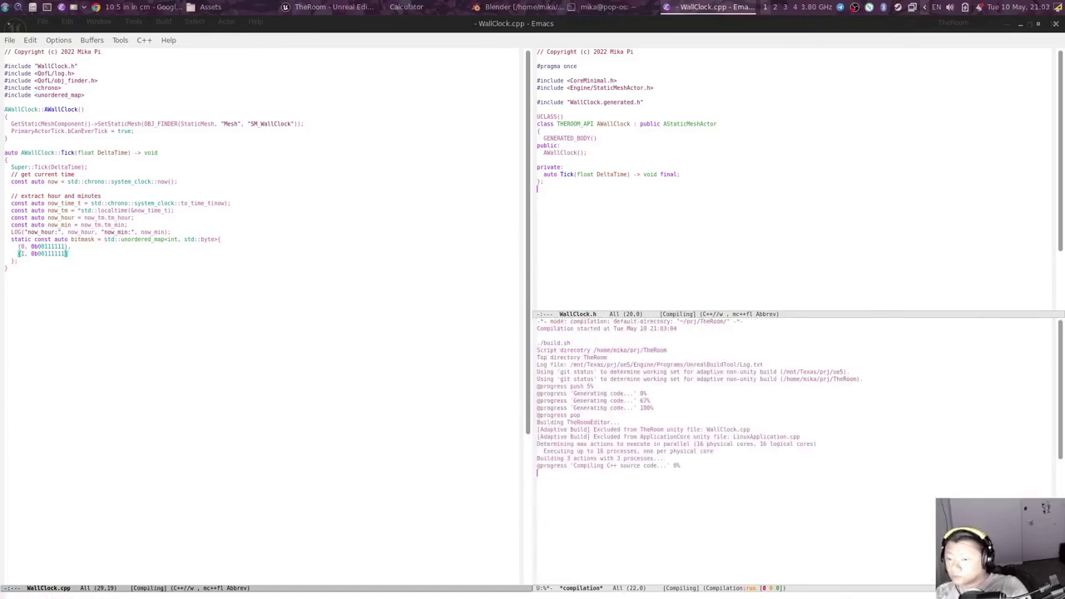
Step: Jump to the flagged bitmask line and enable visual-line-mode to wrap the compiler messages
{"action": "key", "text": "alt+g"}
{"action": "key", "text": "n"}
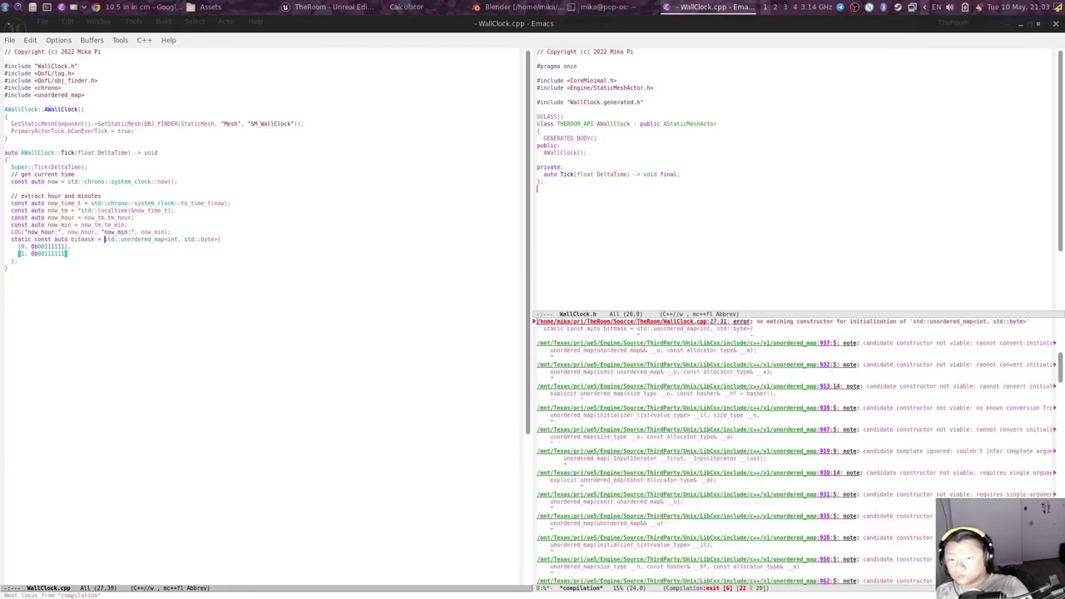
{"action": "key", "text": "Down"}
{"action": "key", "text": "End"}
{"action": "key", "text": "ctrl+x"}
{"action": "key", "text": "o"}
{"action": "key", "text": "ctrl+x"}
{"action": "key", "text": "o"}
{"action": "key", "text": "alt+x"}
{"action": "type", "text": "visual-line-mode"}
{"action": "key", "text": "Return"}
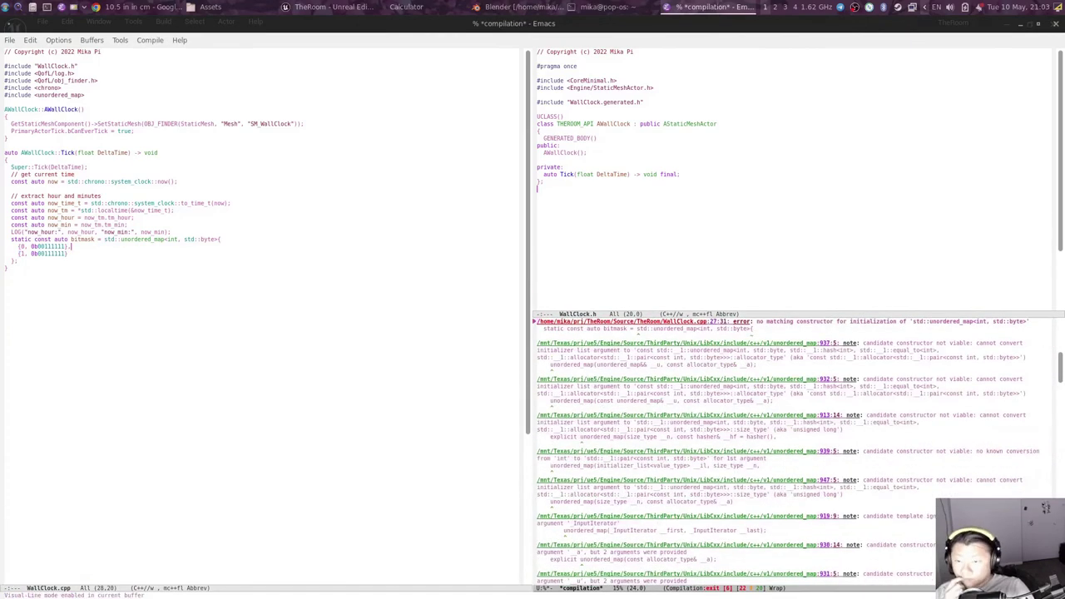
Step: Wrap the bitmask entries in std::pair, then save and recompile
{"action": "key", "text": "F5"}
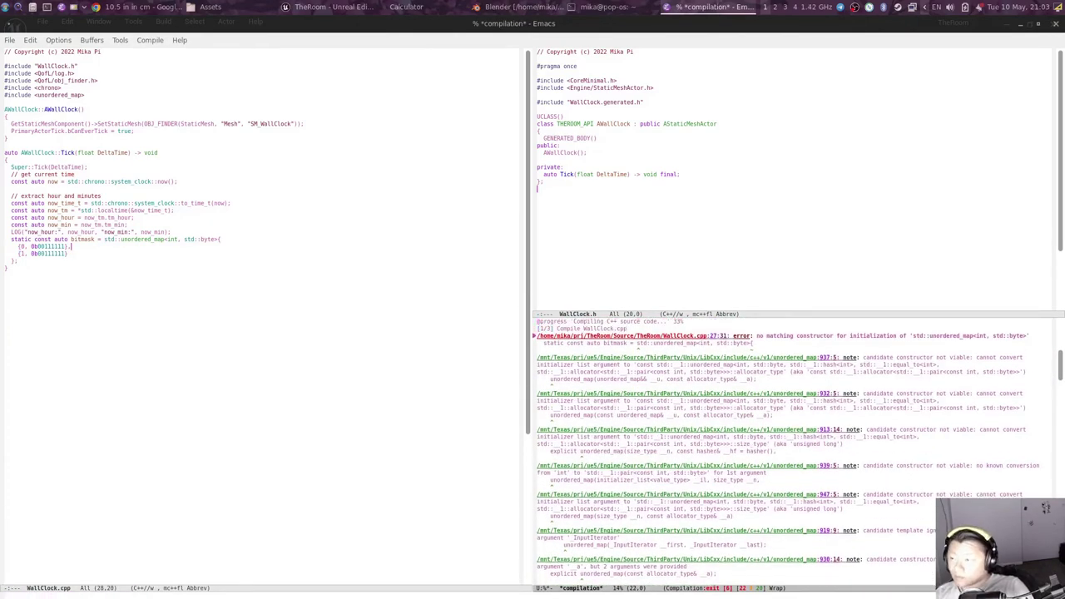
{"action": "key", "text": "ctrl+x"}
{"action": "type", "text": "ostd::pair"}
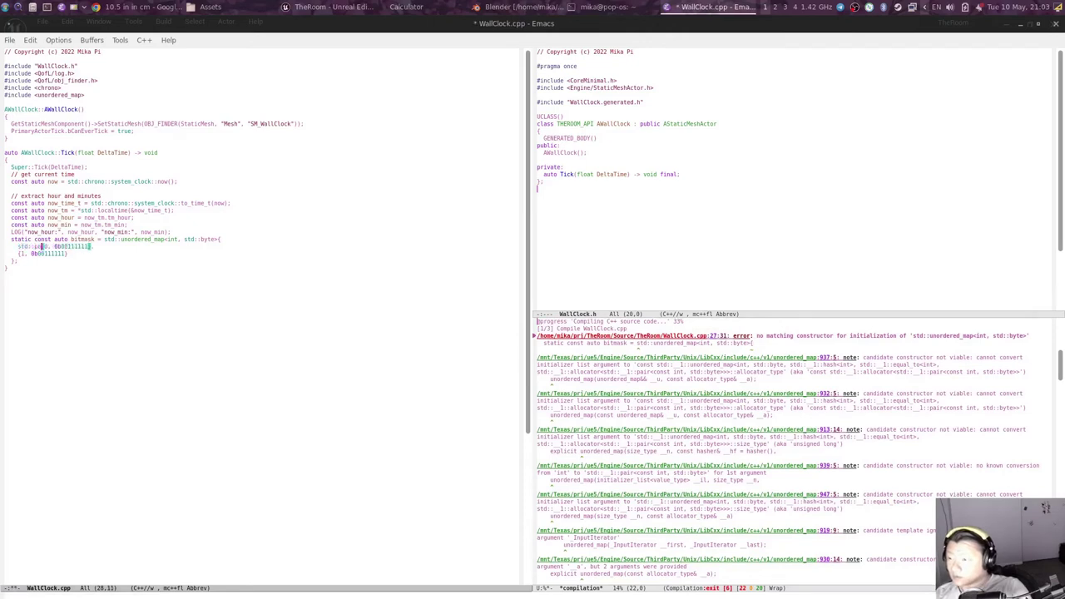
{"action": "key", "text": "alt+m"}
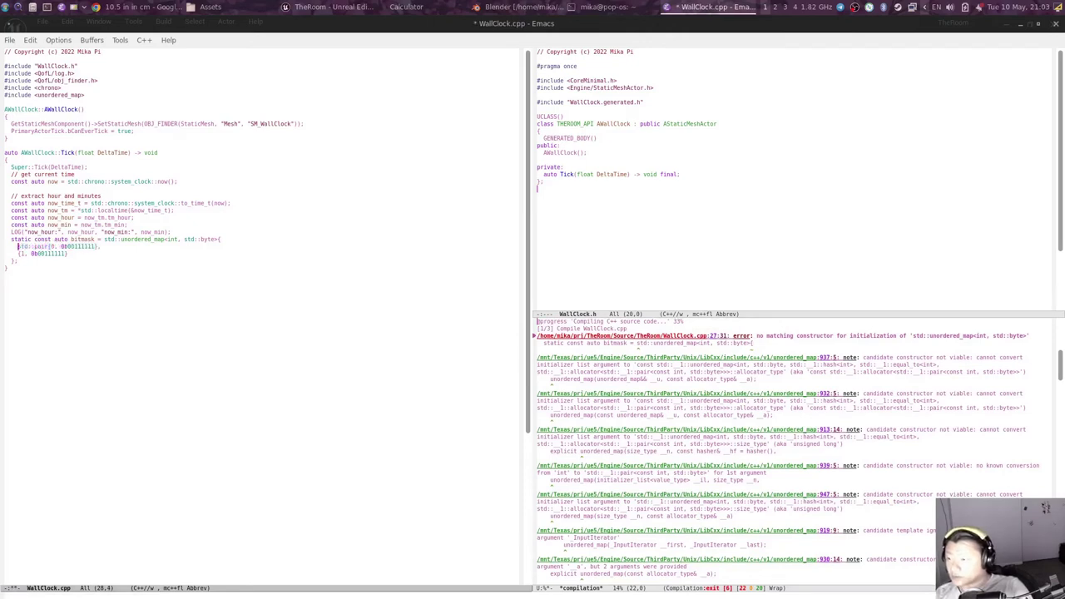
{"action": "key", "text": "Down"}
{"action": "type", "text": "std::pair"}
{"action": "key", "text": "ctrl+x"}
{"action": "key", "text": "ctrl+s"}
{"action": "key", "text": "F5"}
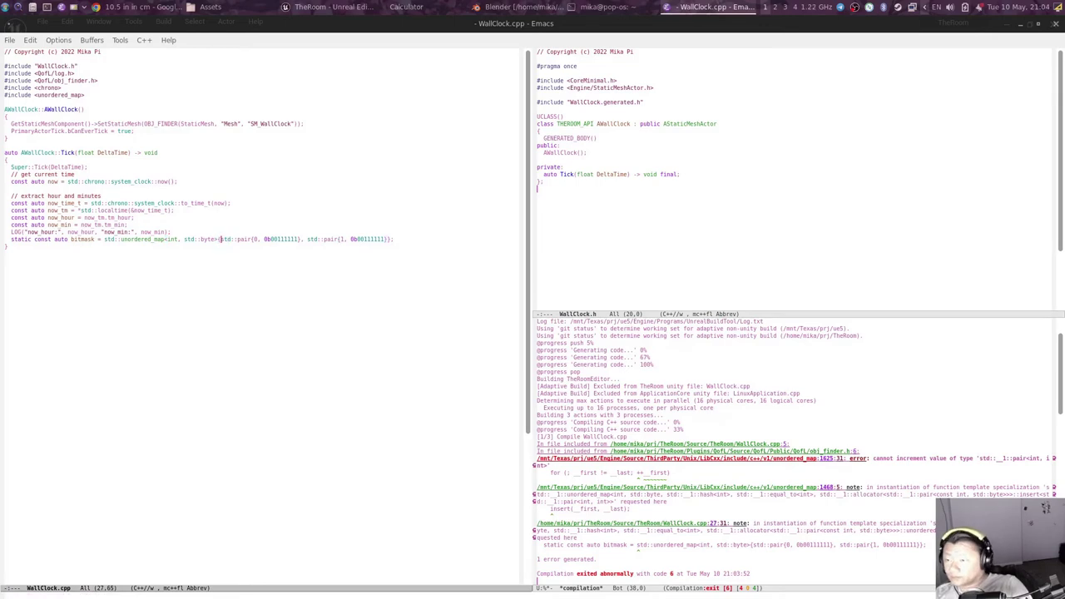
Step: Change the bitmask type from unordered_map to std::array<std::byte, 11> and recompile
{"action": "left_click", "coordinate": [131, 239]}
{"action": "key", "text": "Delete"}
{"action": "key", "text": "Delete"}
{"action": "key", "text": "Delete"}
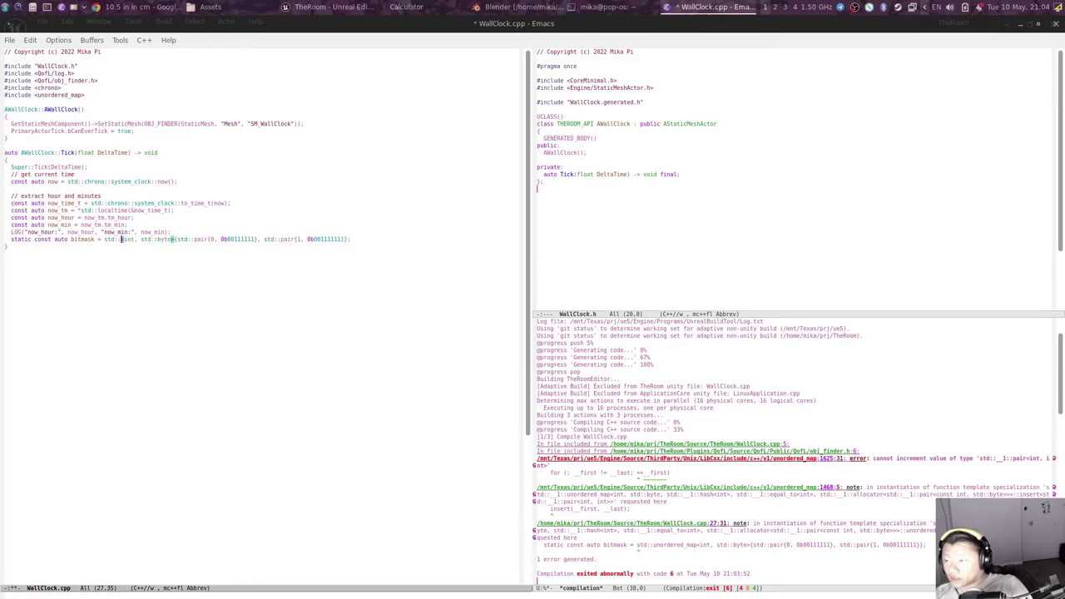
{"action": "key", "text": "Delete"}
{"action": "key", "text": "Delete"}
{"action": "key", "text": "Delete"}
{"action": "key", "text": "Delete"}
{"action": "key", "text": "Delete"}
{"action": "key", "text": "Delete"}
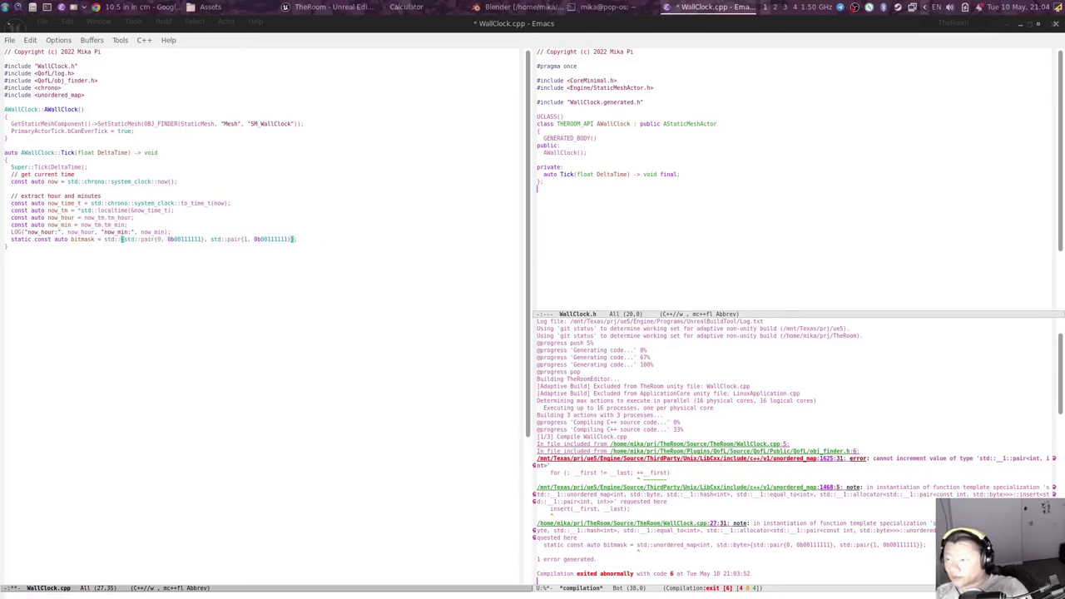
{"action": "type", "text": "array"}
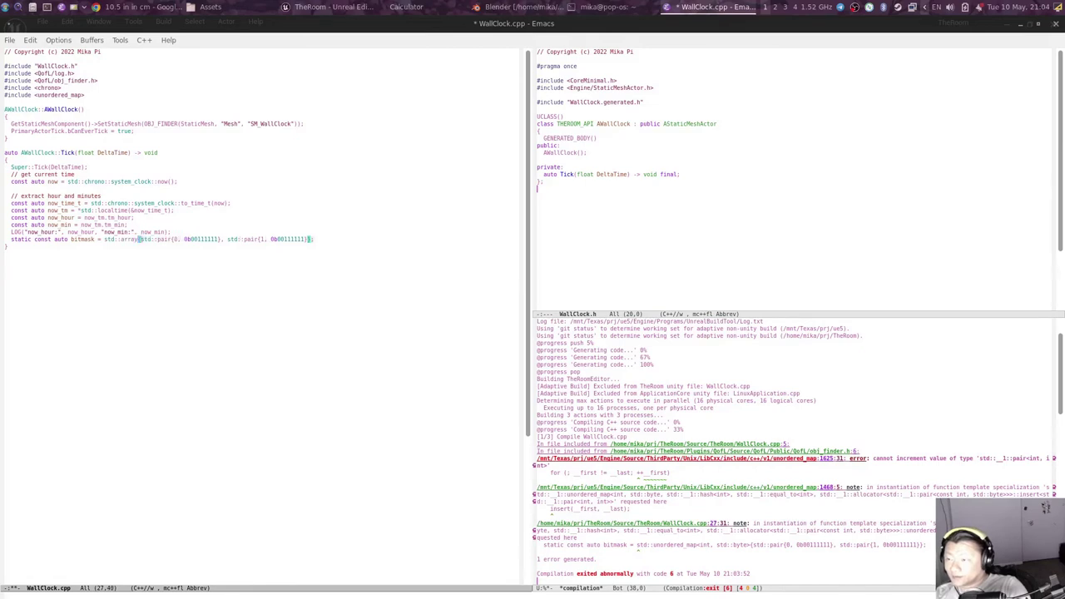
{"action": "type", "text": "<>std"}
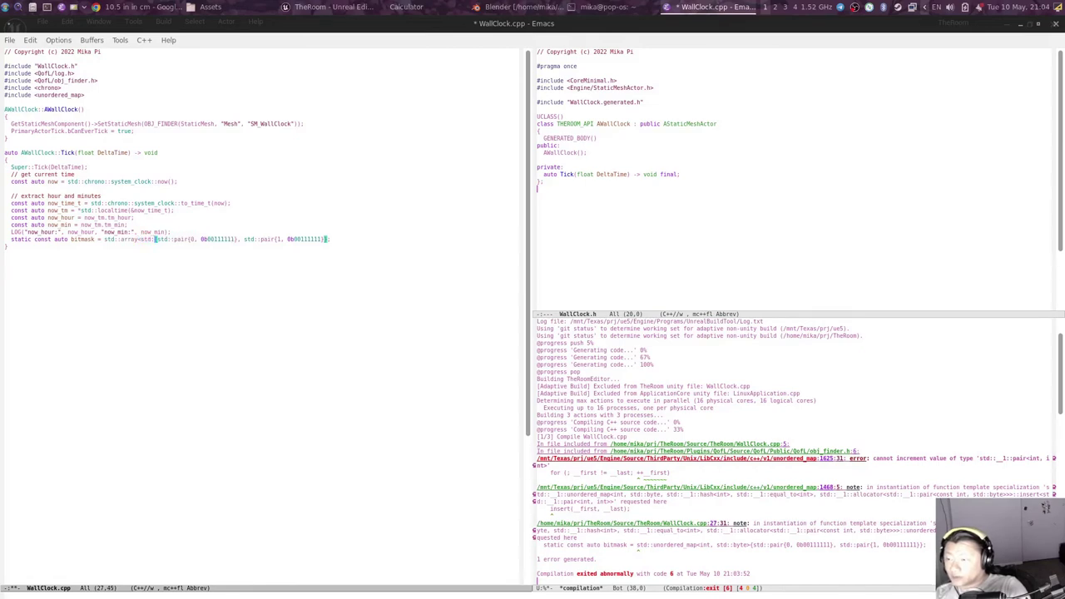
{"action": "type", "text": ":byte, "}
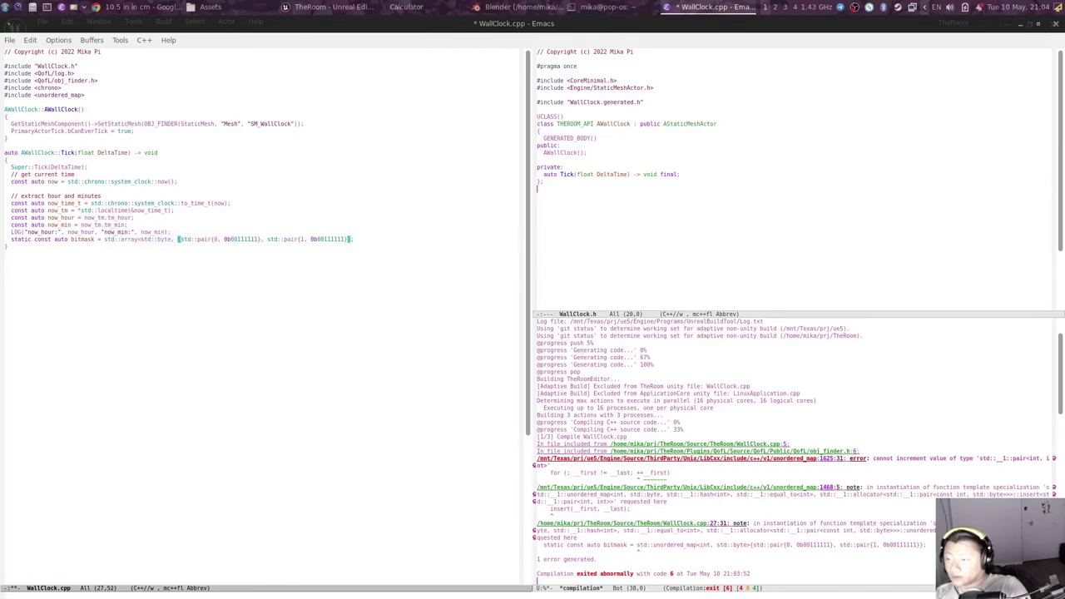
{"action": "type", "text": "11>"}
{"action": "key", "text": "F5"}
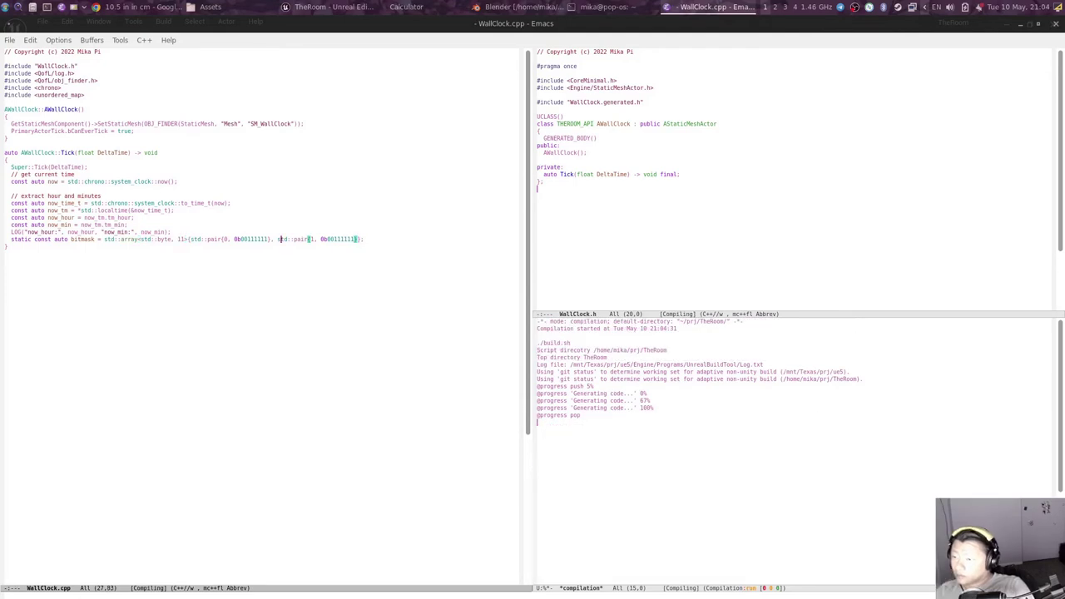
{"action": "key", "text": "Right"}
{"action": "key", "text": "Right"}
{"action": "key", "text": "Right"}
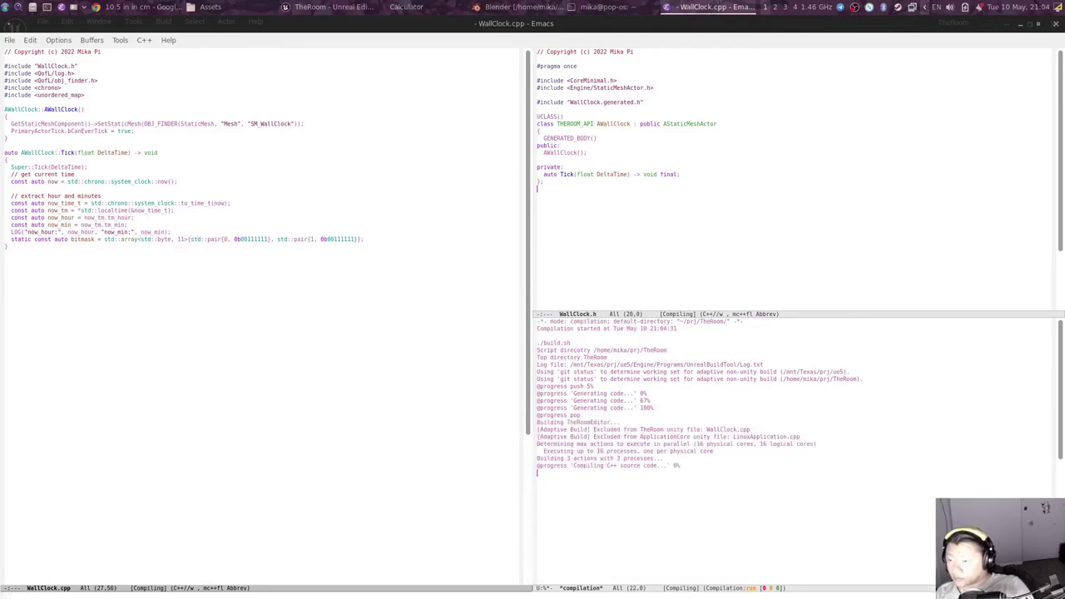
Step: Strip the std::pair wrappers so the entries are plain binary values
{"action": "key", "text": "ctrl+d"}
{"action": "key", "text": "ctrl+d"}
{"action": "key", "text": "ctrl+d"}
{"action": "key", "text": "alt+f"}
{"action": "type", "text": ","}
{"action": "key", "text": "ctrl+d"}
{"action": "key", "text": "ctrl+d"}
{"action": "key", "text": "ctrl+d"}
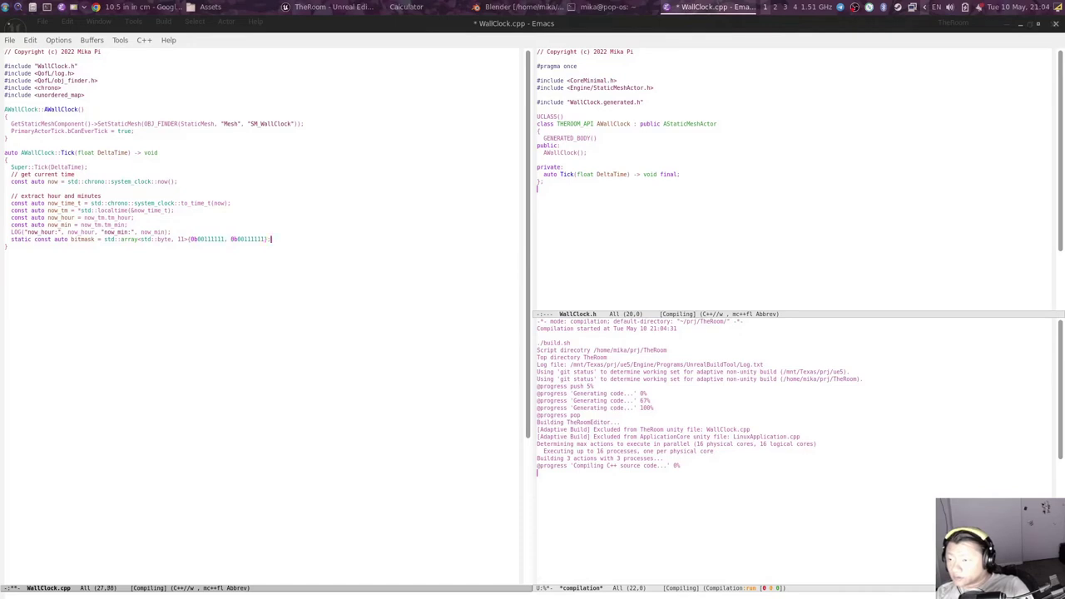
{"action": "type", "text": ","}
{"action": "key", "text": "Return"}
Step: Label entries with digit comments, duplicate entry lines, set digit 1's bits, and delete extra placeholders
{"action": "key", "text": "Return"}
{"action": "type", "text": "// 0"}
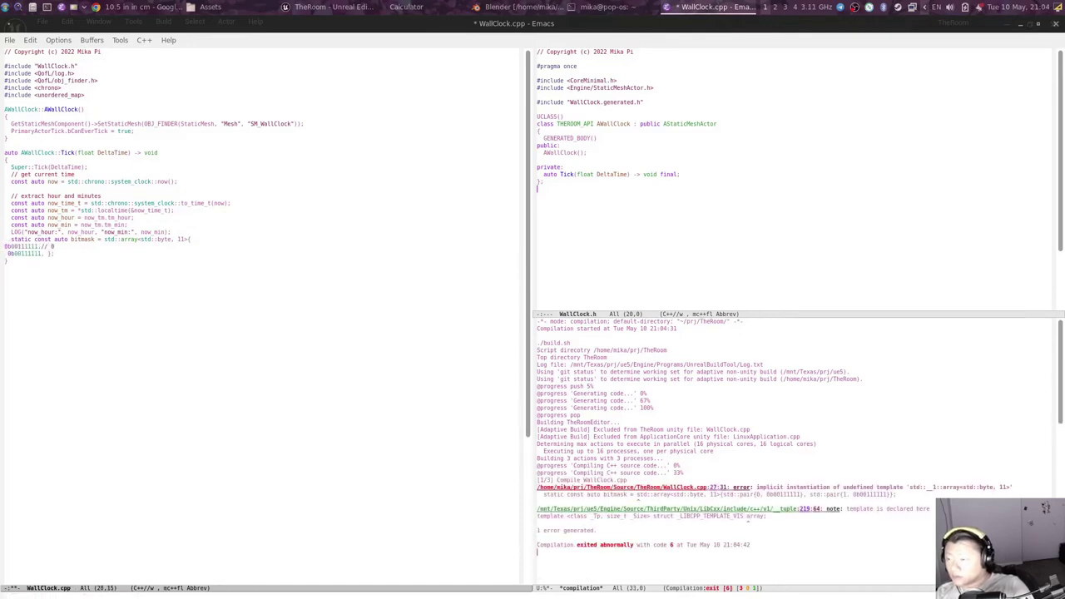
{"action": "type", "text": "// 1"}
{"action": "key", "text": "Return"}
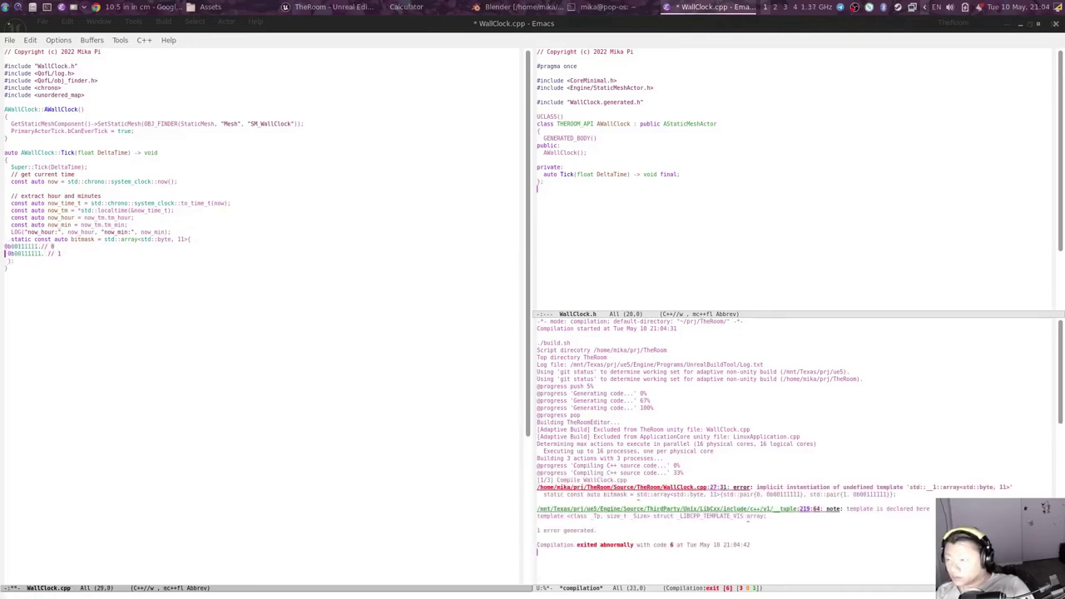
{"action": "key", "text": "ctrl+d"}
{"action": "key", "text": "ctrl+d"}
{"action": "key", "text": "ctrl+d"}
{"action": "key", "text": "ctrl+d"}
{"action": "key", "text": "ctrl+d"}
{"action": "key", "text": "ctrl+d"}
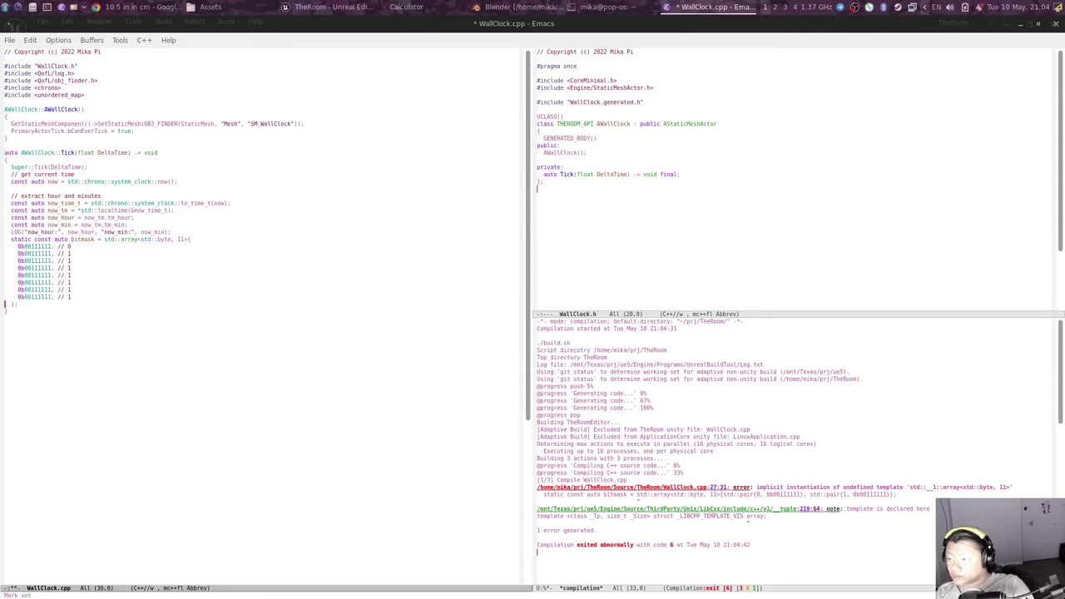
{"action": "key", "text": "ctrl+d"}
{"action": "key", "text": "ctrl+d"}
{"action": "key", "text": "ctrl+d"}
{"action": "type", "text": "2"}
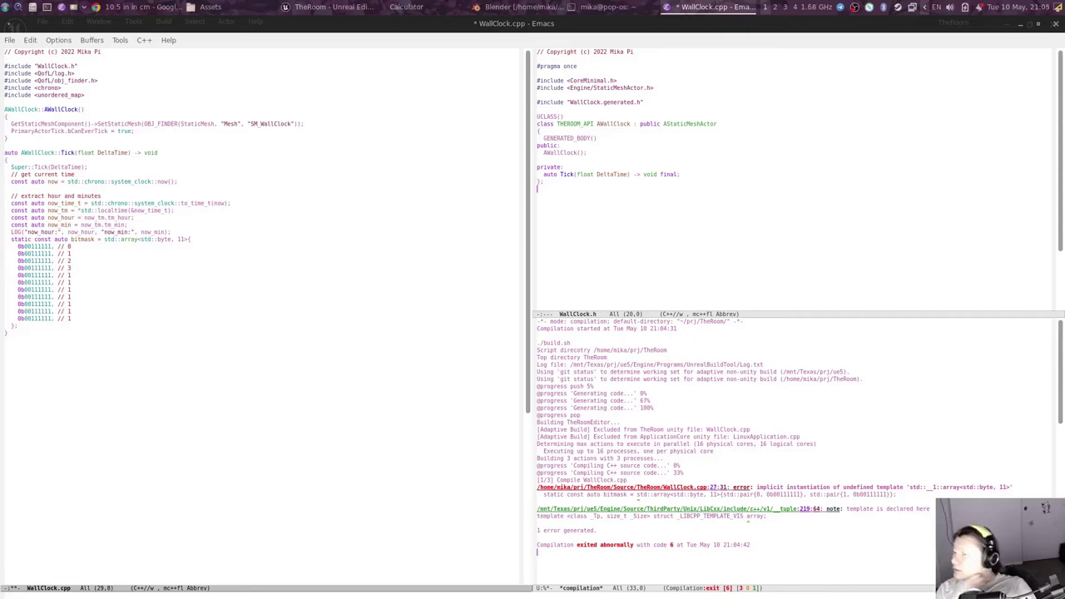
{"action": "key", "text": "Delete"}
{"action": "key", "text": "Delete"}
{"action": "key", "text": "Delete"}
{"action": "type", "text": "0000"}
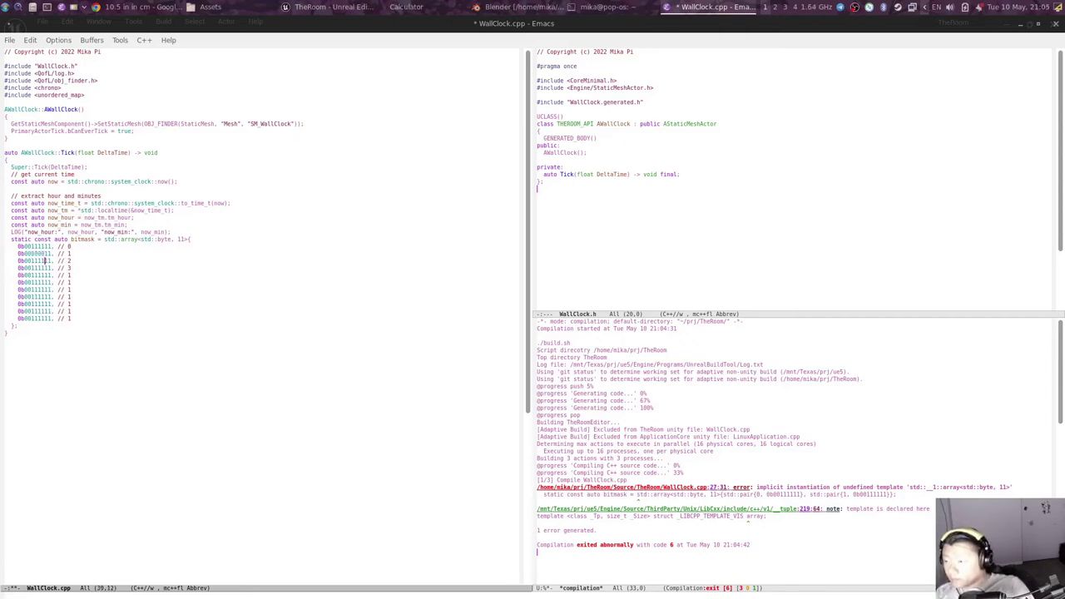
{"action": "key", "text": "ctrl+a"}
{"action": "key", "text": "ctrl+shift+BackSpace"}
{"action": "key", "text": "ctrl+shift+BackSpace"}
{"action": "key", "text": "ctrl+shift+BackSpace"}
{"action": "key", "text": "ctrl+k"}
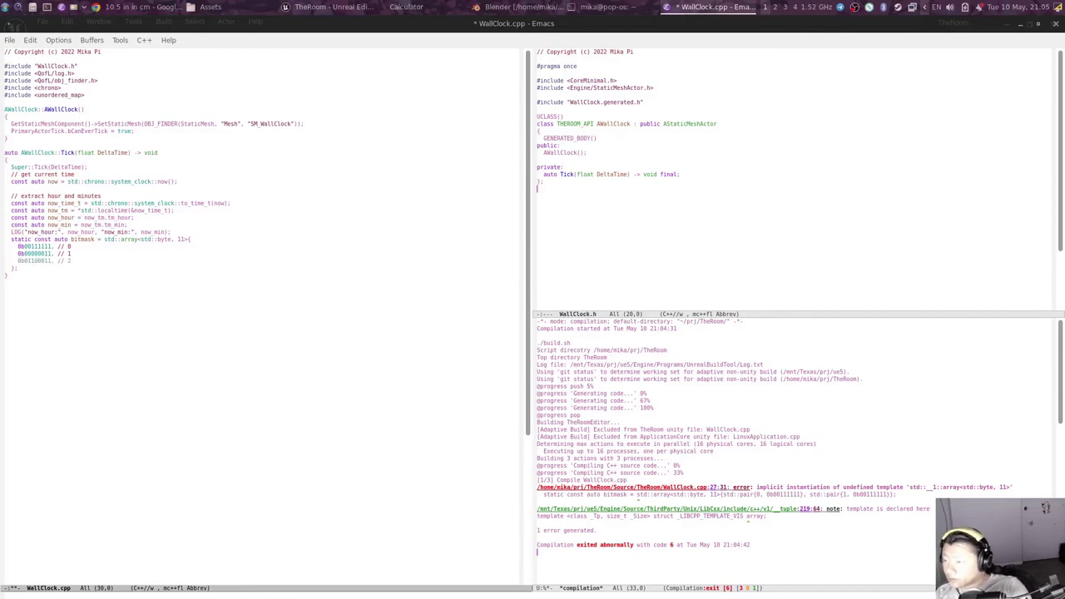
Step: Adjust the digit 2 pattern and accept the suggested seven-segment patterns through digit 9
{"action": "left_click", "coordinate": [45, 260]}
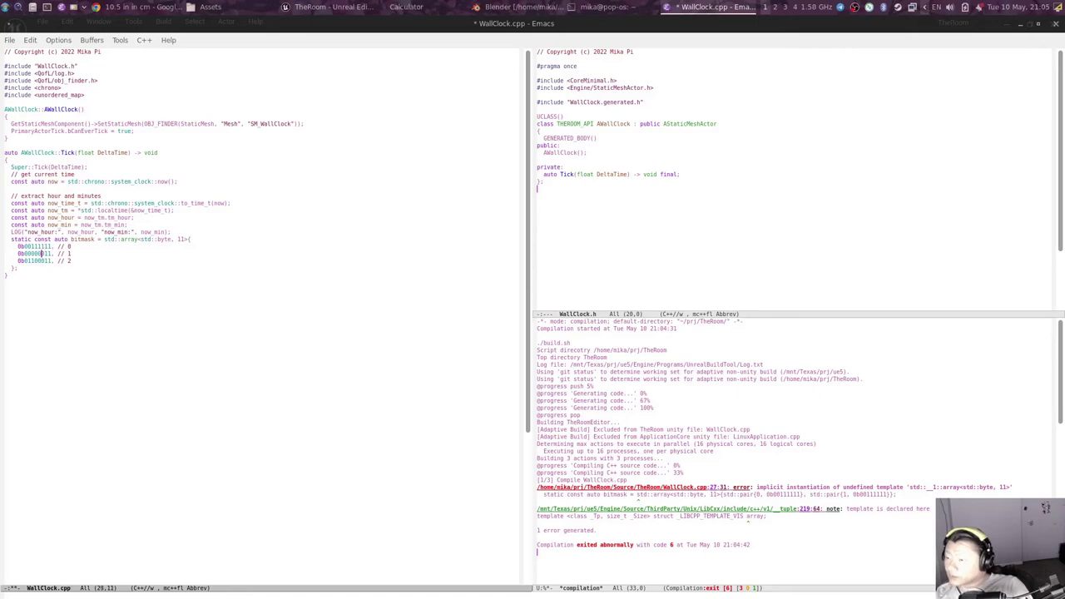
{"action": "type", "text": "0"}
{"action": "left_click", "coordinate": [45, 261]}
{"action": "type", "text": "0"}
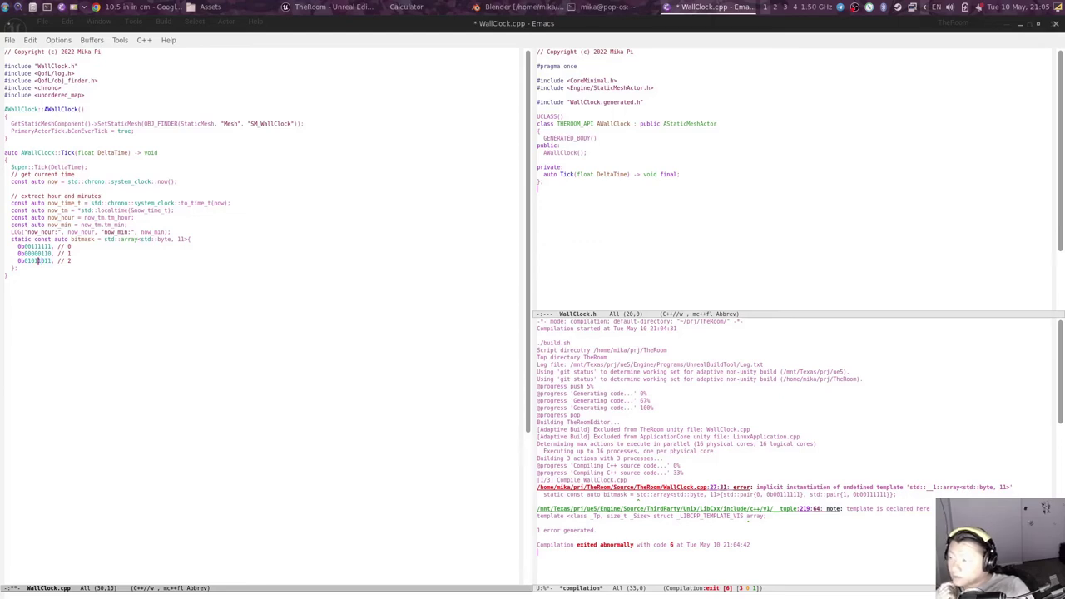
{"action": "key", "text": "Left"}
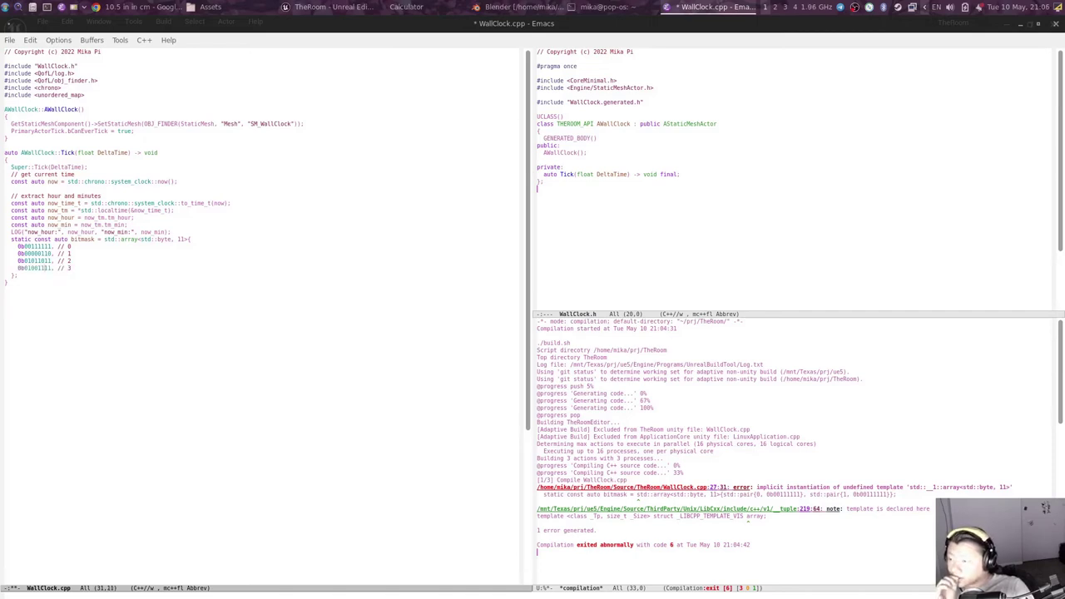
{"action": "key", "text": "Tab"}
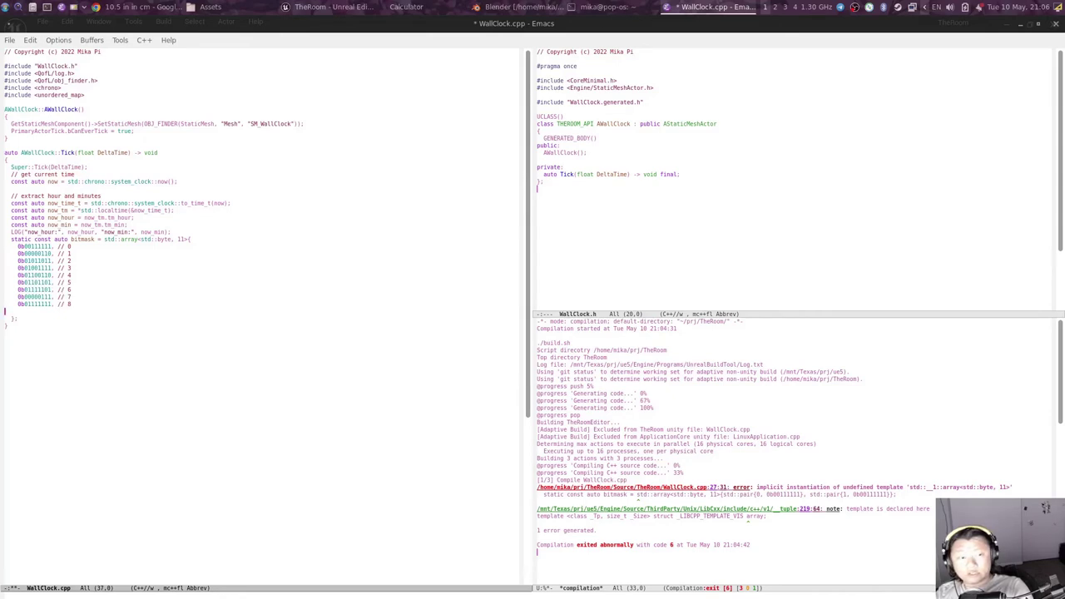
{"action": "key", "text": "Tab"}
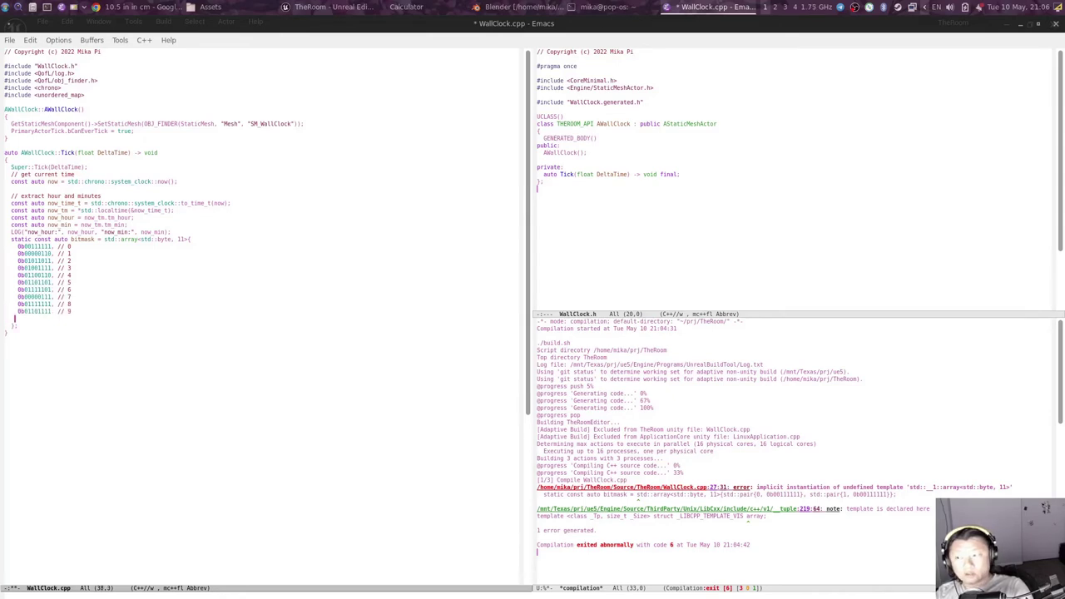
Step: Add a blank 0b00000000 entry, auto-format the initializer, and recompile
{"action": "type", "text": "0b00000000"}
{"action": "key", "text": "Up"}
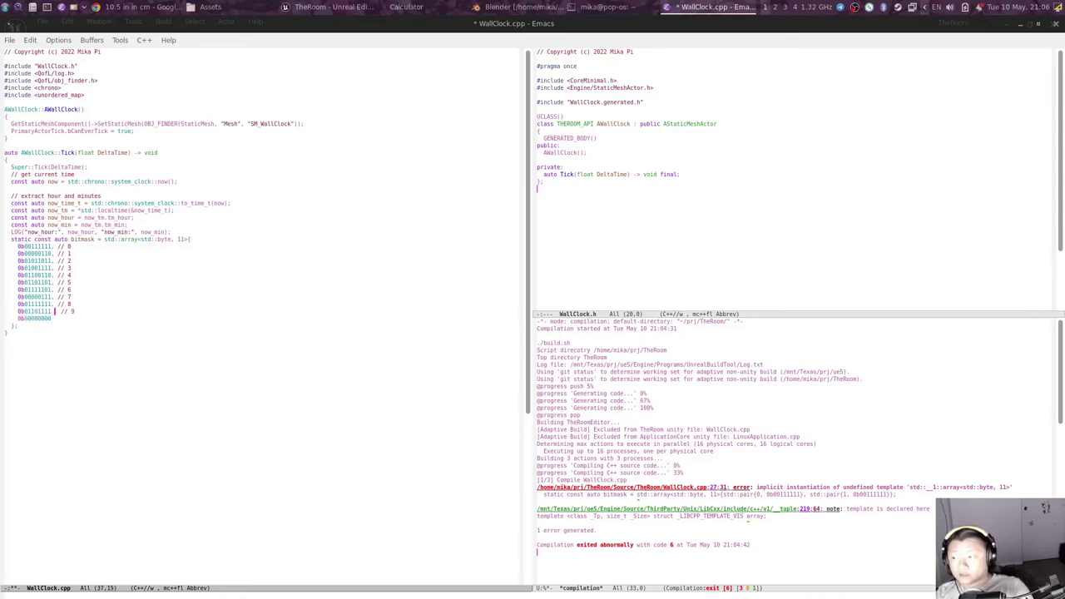
{"action": "key", "text": "Down"}
{"action": "key", "text": "ctrl+c"}
{"action": "key", "text": "f"}
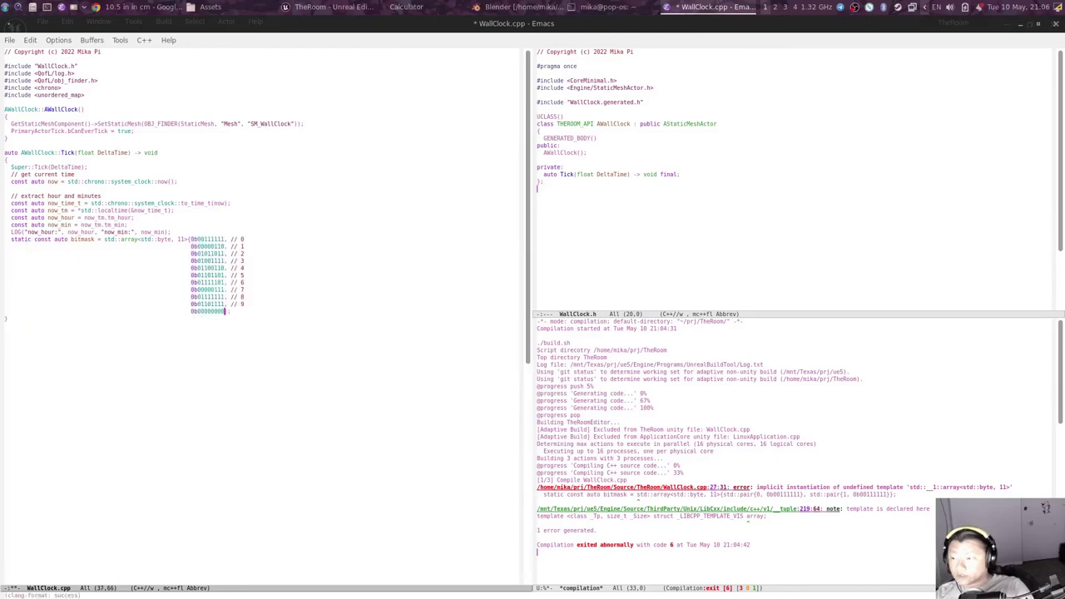
{"action": "key", "text": "F5"}
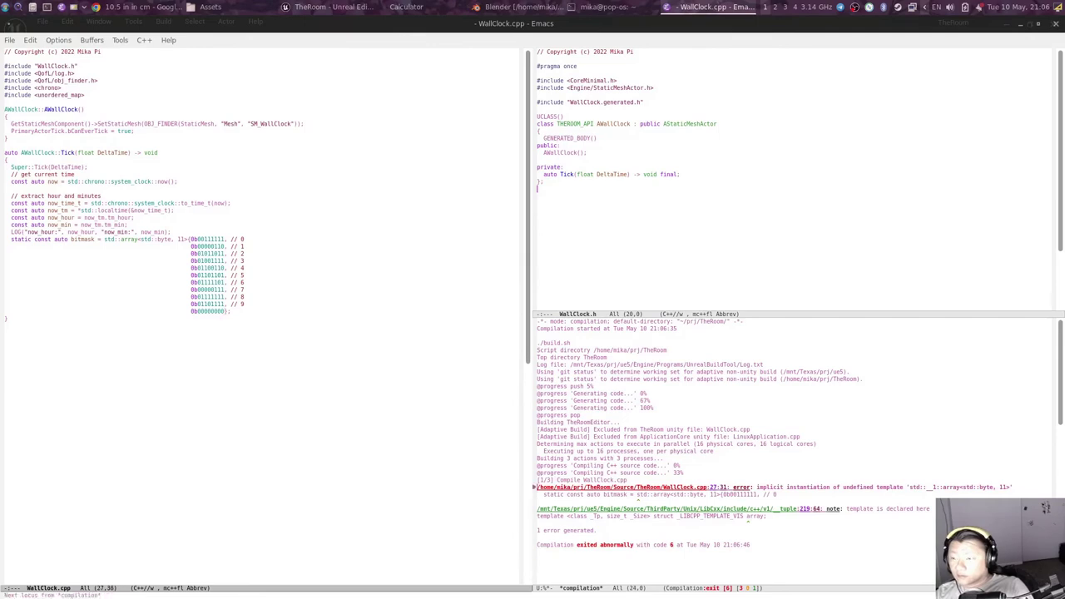
Step: Replace the <unordered_map> include with <array>, recompile, and jump to the first compile error
{"action": "left_click", "coordinate": [5, 74]}
{"action": "key", "text": "F5"}
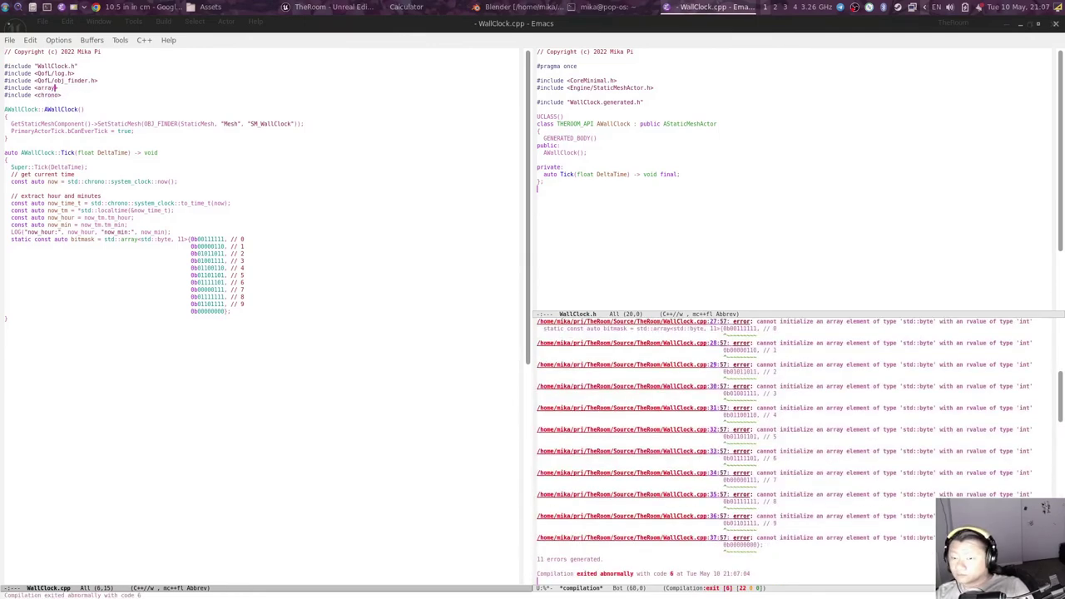
{"action": "key", "text": "alt+g"}
{"action": "key", "text": "n"}
{"action": "key", "text": "Right"}
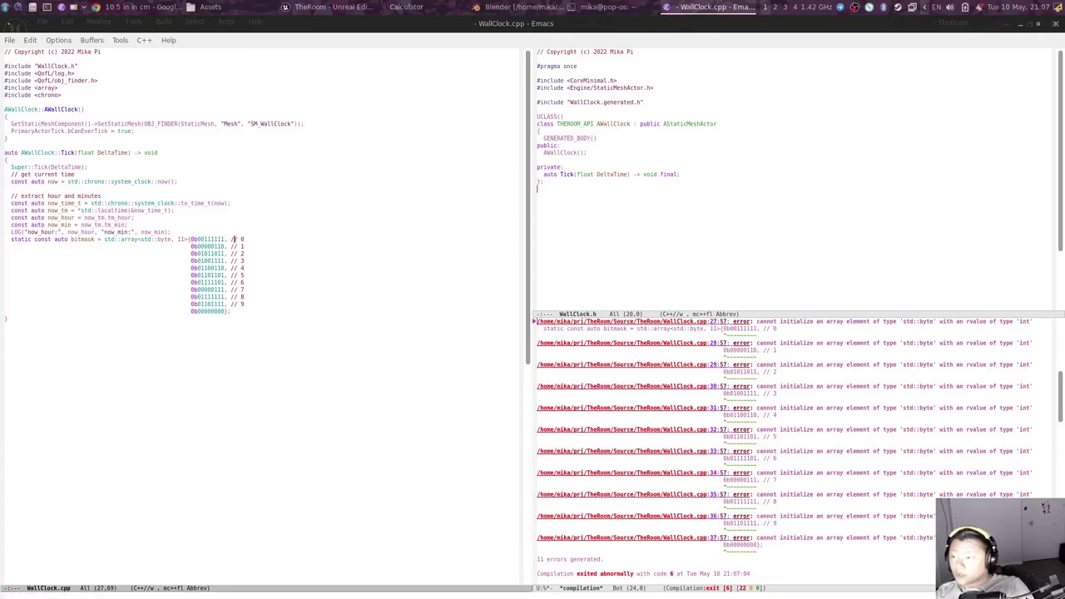
Step: Look up the std::byte documentation in eww and read its 'std::byte is' description
{"action": "key", "text": "ctrl+c"}
{"action": "key", "text": "d"}
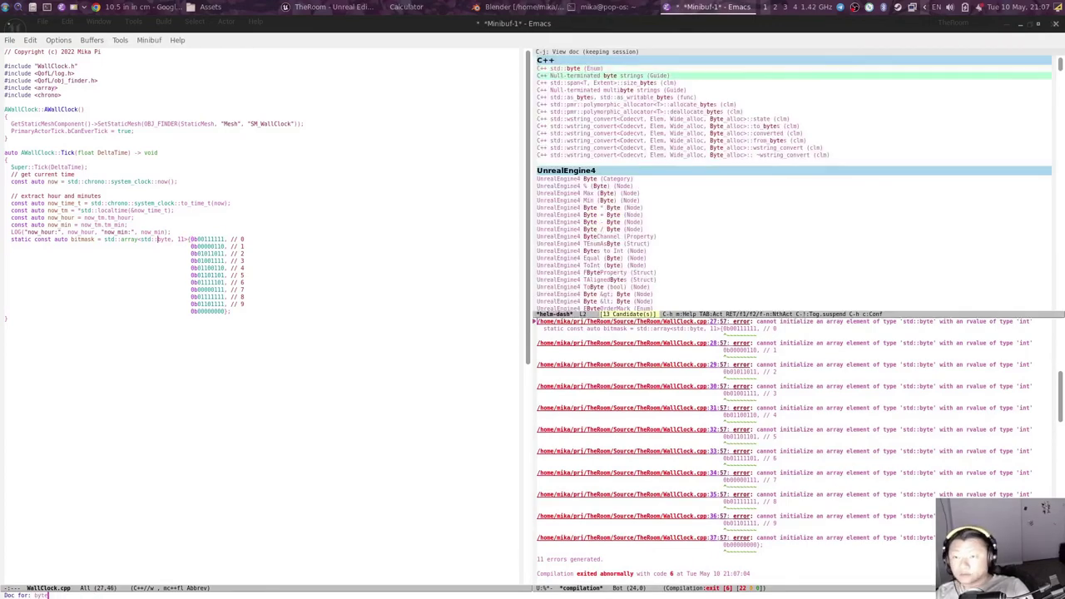
{"action": "key", "text": "Return"}
{"action": "scroll", "coordinate": [245, 321], "scroll_direction": "down", "scroll_amount": 10}
{"action": "scroll", "coordinate": [245, 322], "scroll_direction": "down", "scroll_amount": 10}
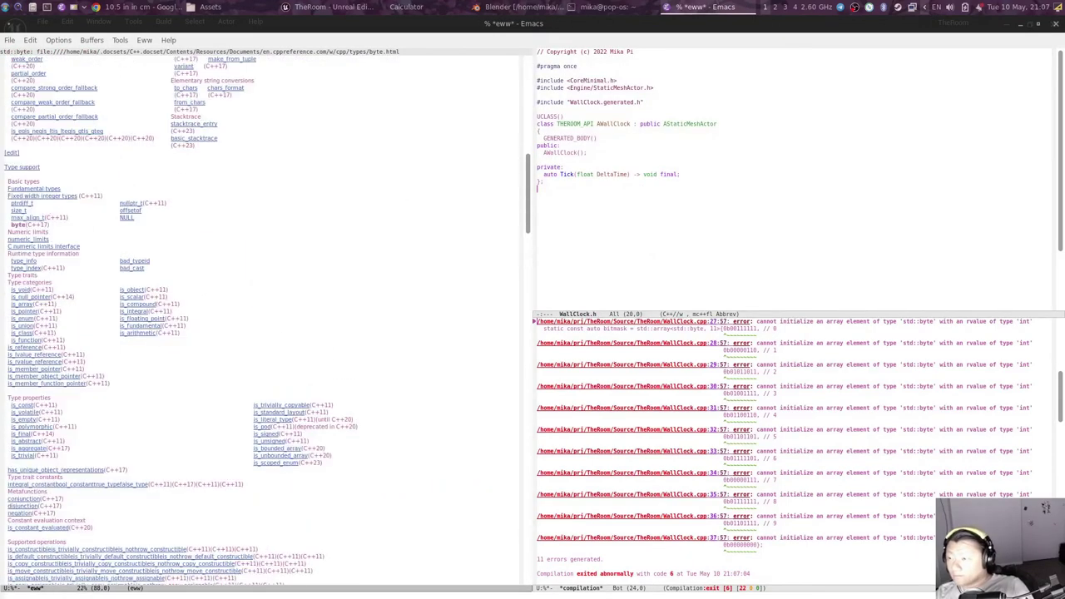
{"action": "key", "text": "ctrl+s"}
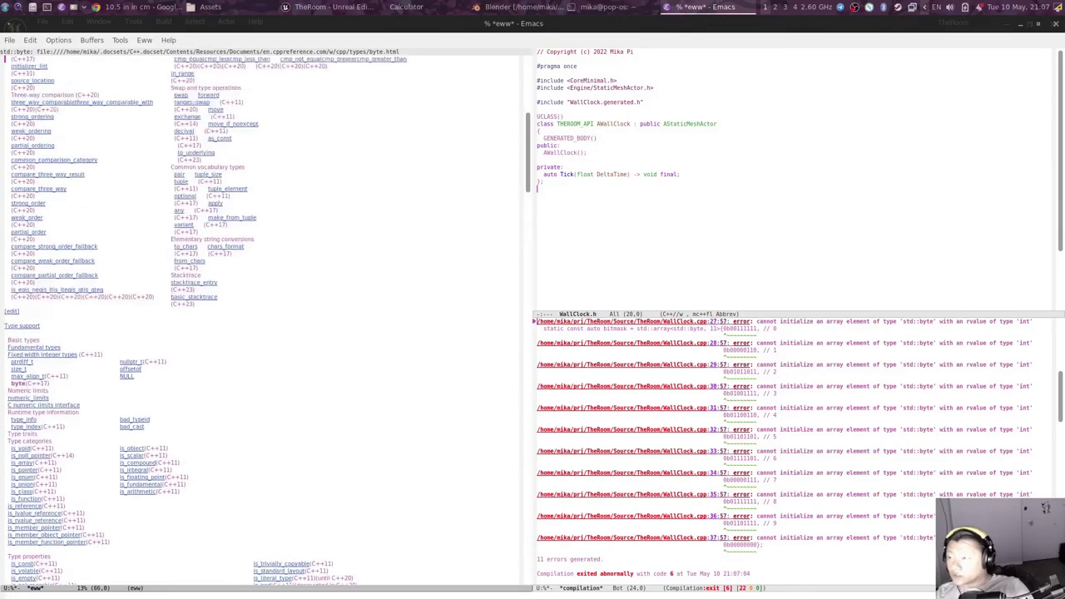
{"action": "type", "text": "std::byte is"}
{"action": "key", "text": "Return"}
{"action": "scroll", "coordinate": [245, 321], "scroll_direction": "down", "scroll_amount": 10}
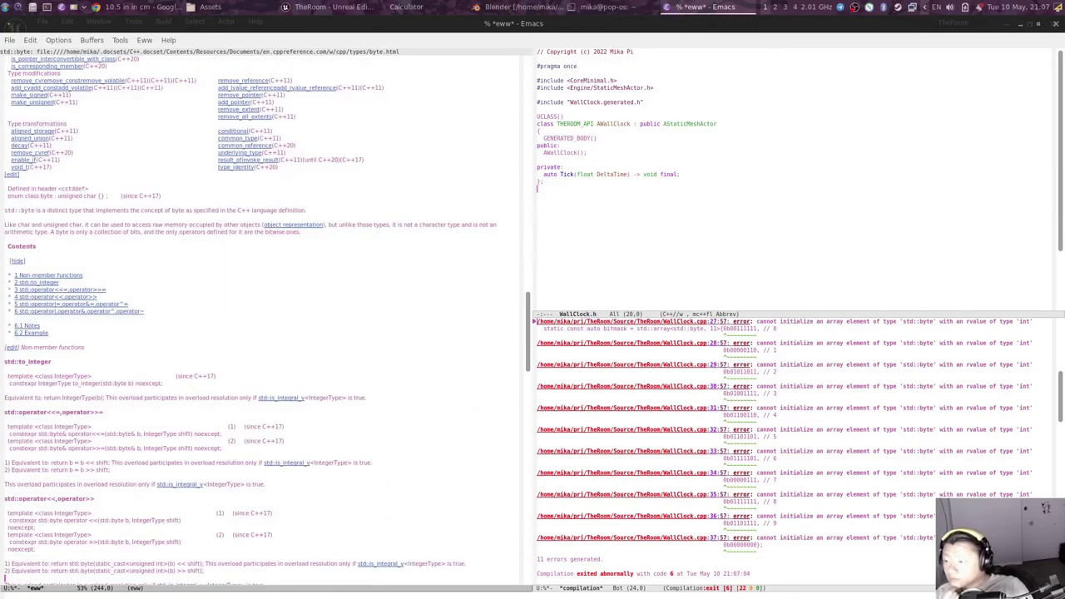
{"action": "scroll", "coordinate": [245, 321], "scroll_direction": "down", "scroll_amount": 6}
{"action": "scroll", "coordinate": [246, 322], "scroll_direction": "down", "scroll_amount": 8}
{"action": "scroll", "coordinate": [58, 306], "scroll_direction": "down", "scroll_amount": 1}
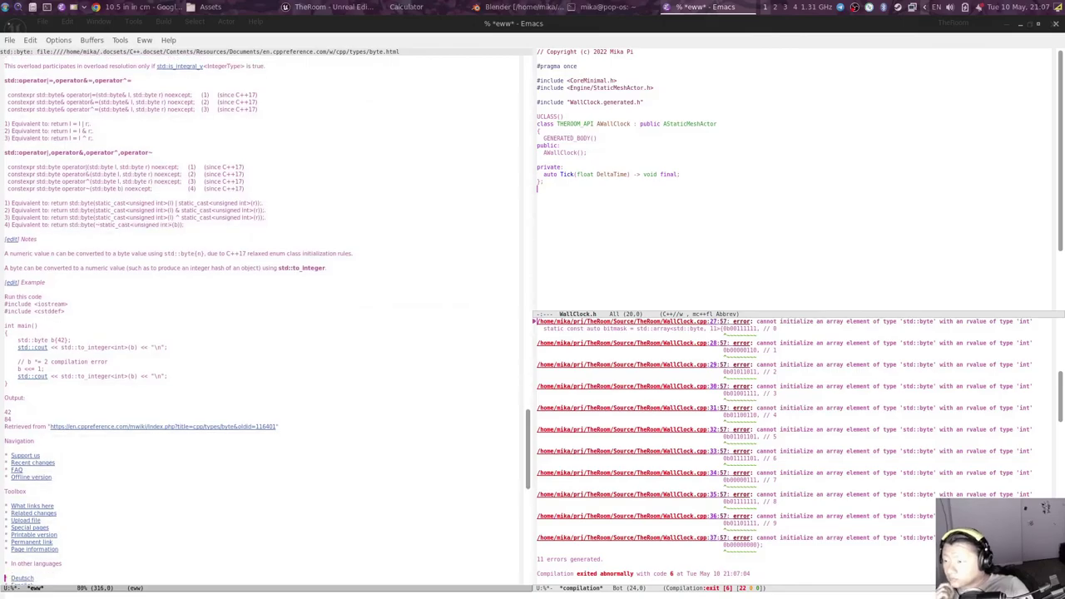
Step: Wrap all eleven binary literals in std::byte() in WallClock.cpp, then save and recompile
{"action": "key", "text": "ctrl+x"}
{"action": "key", "text": "b"}
{"action": "key", "text": "Return"}
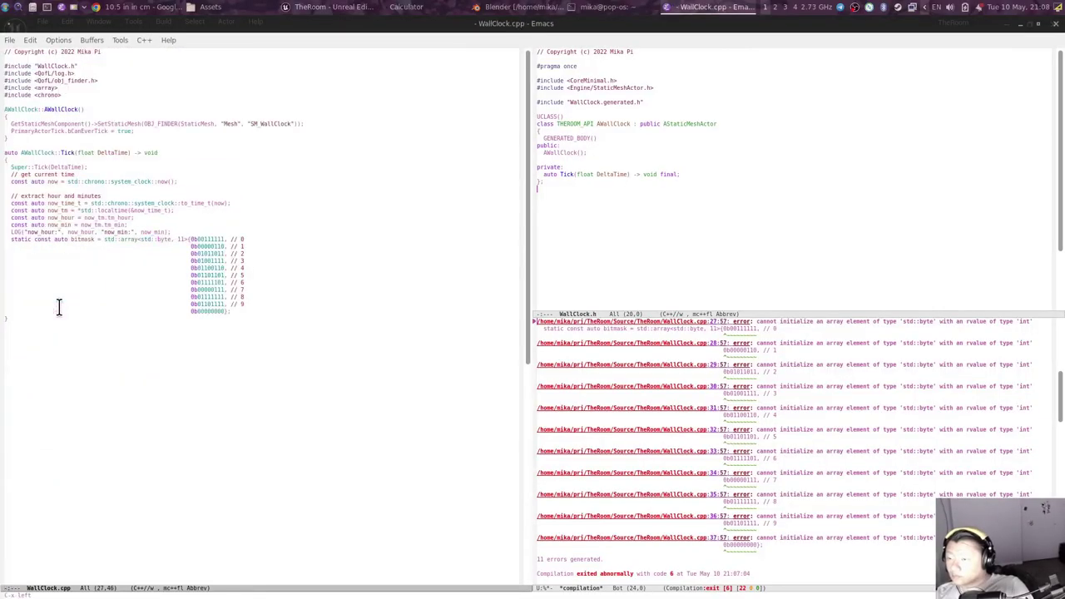
{"action": "key", "text": "ctrl+x"}
{"action": "key", "text": "space"}
{"action": "key", "text": "ctrl+n"}
{"action": "key", "text": "ctrl+n"}
{"action": "key", "text": "ctrl+n"}
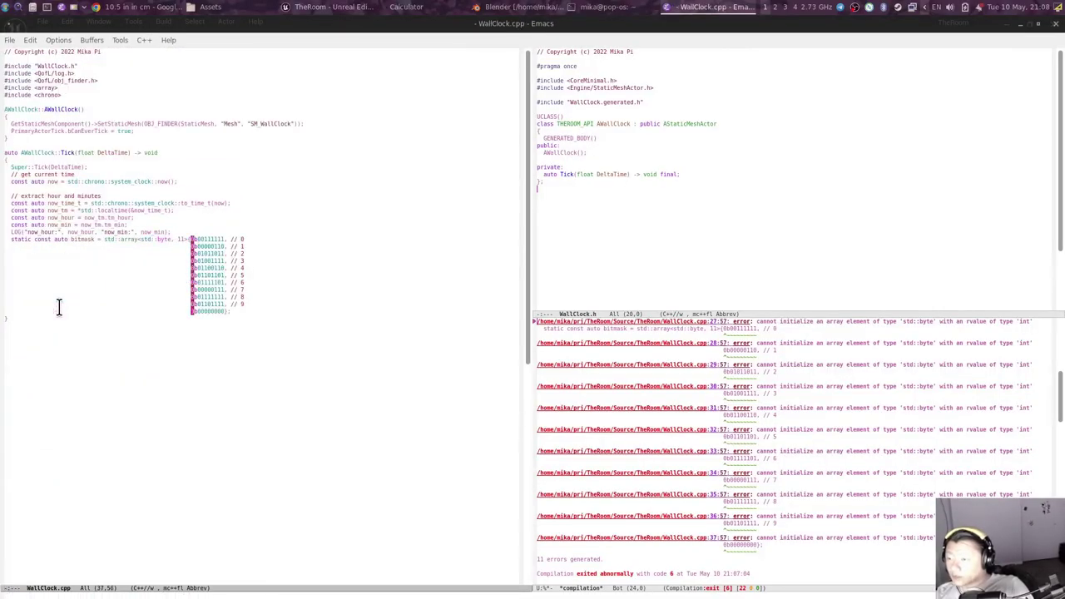
{"action": "type", "text": "std::by"}
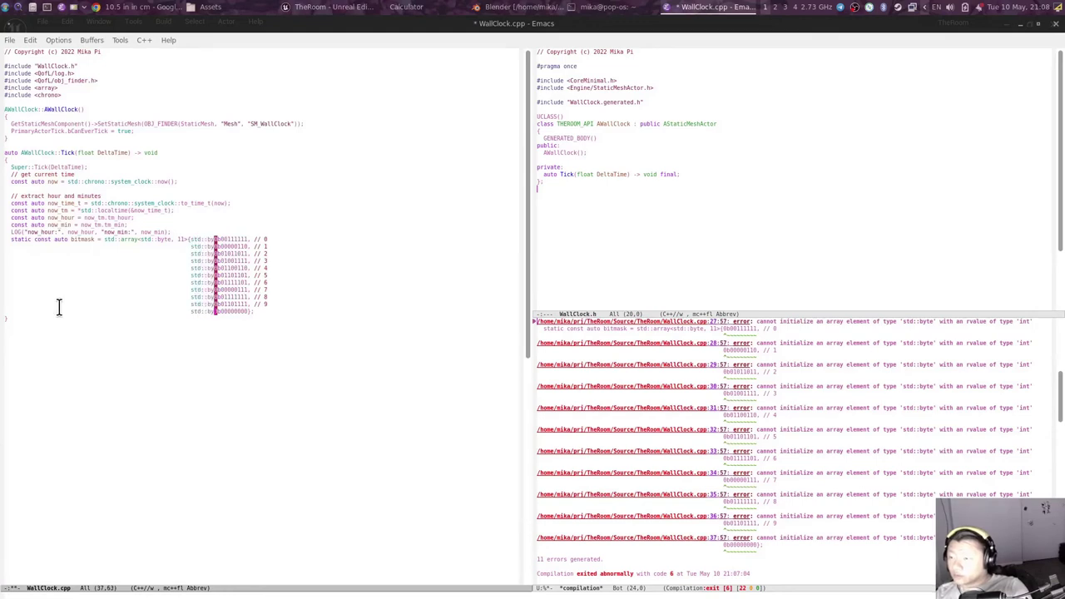
{"action": "type", "text": "te{"}
{"action": "key", "text": "BackSpace"}
{"action": "type", "text": "("}
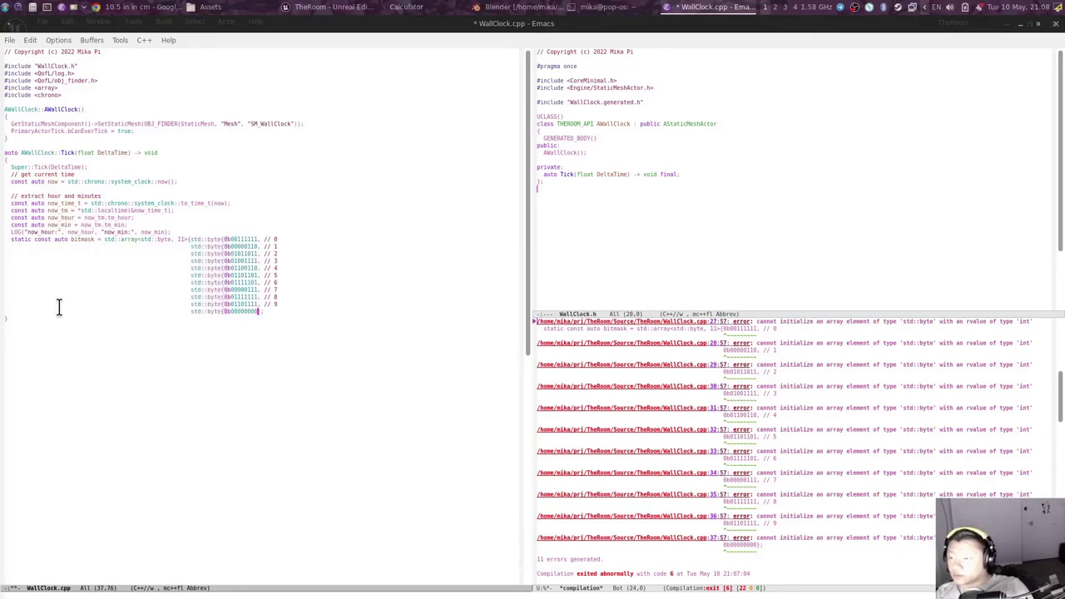
{"action": "type", "text": ")"}
{"action": "key", "text": "ctrl+g"}
{"action": "key", "text": "F5"}
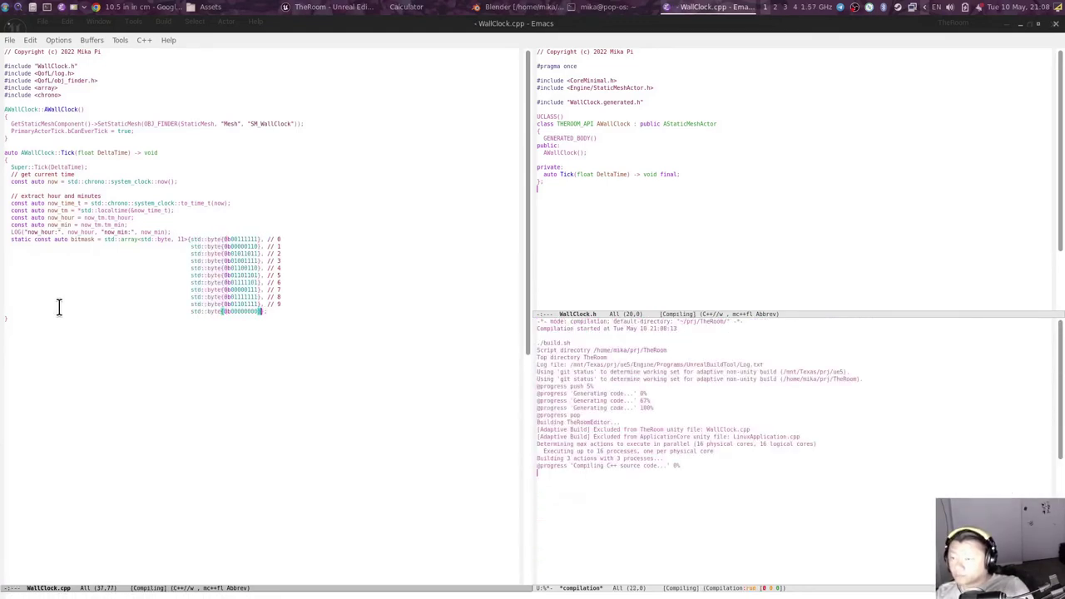
Step: Change the array element type to uint32_t, strip the std::byte wrappers, save and recompile
{"action": "key", "text": "alt+m"}
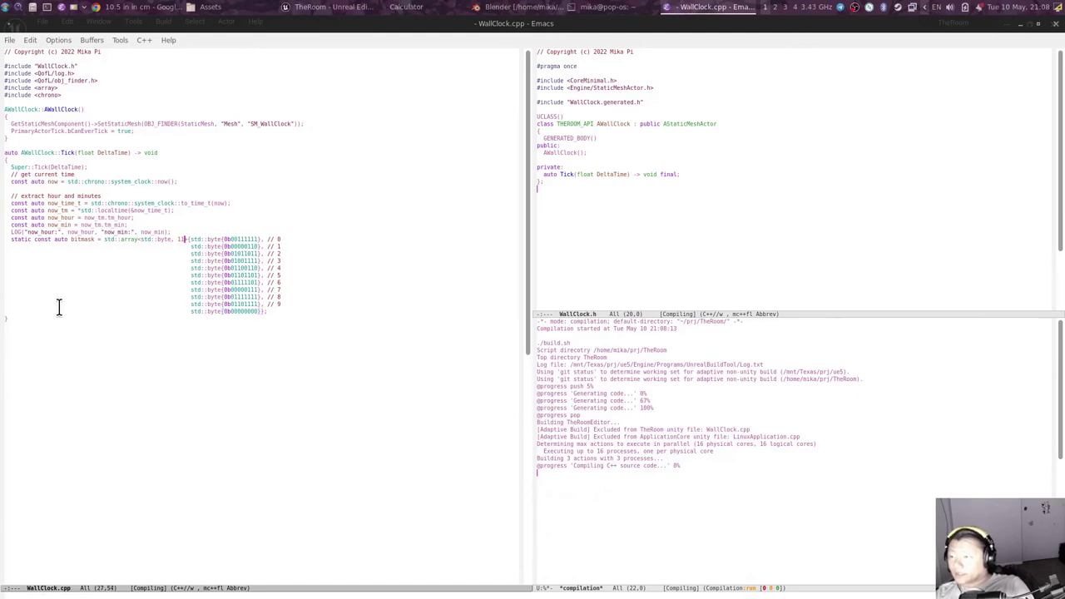
{"action": "key", "text": "alt+BackSpace"}
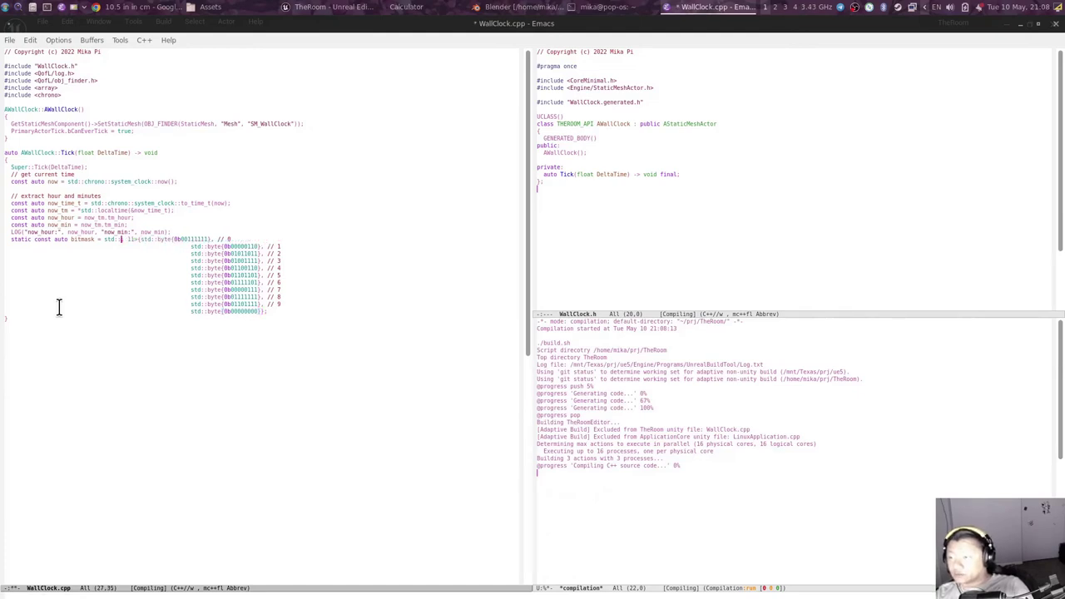
{"action": "key", "text": "alt+BackSpace"}
{"action": "type", "text": "int32_"}
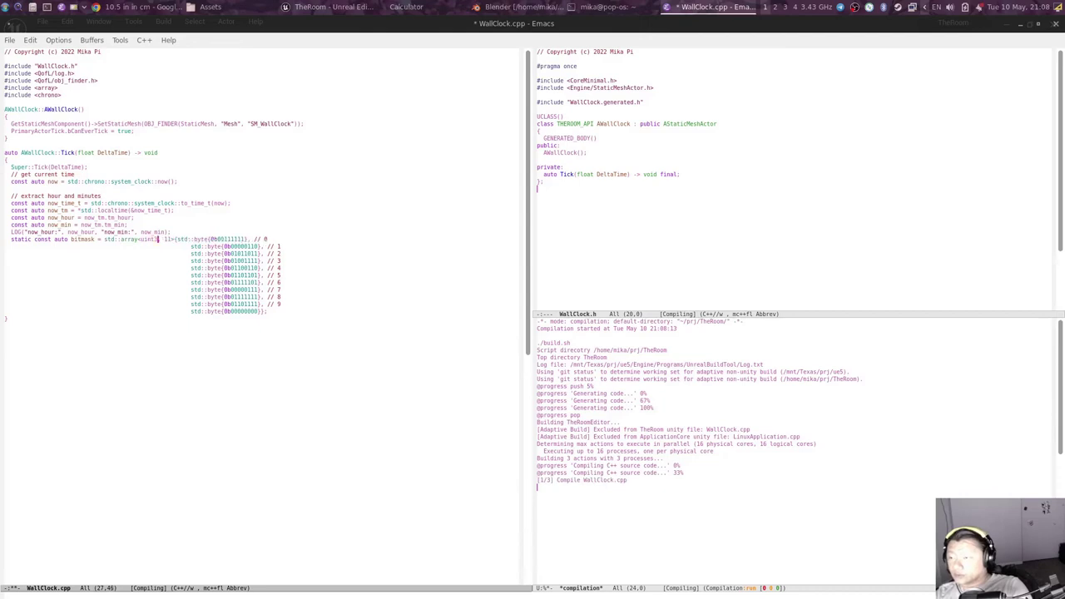
{"action": "key", "text": "Right"}
{"action": "key", "text": "Right"}
{"action": "key", "text": "Right"}
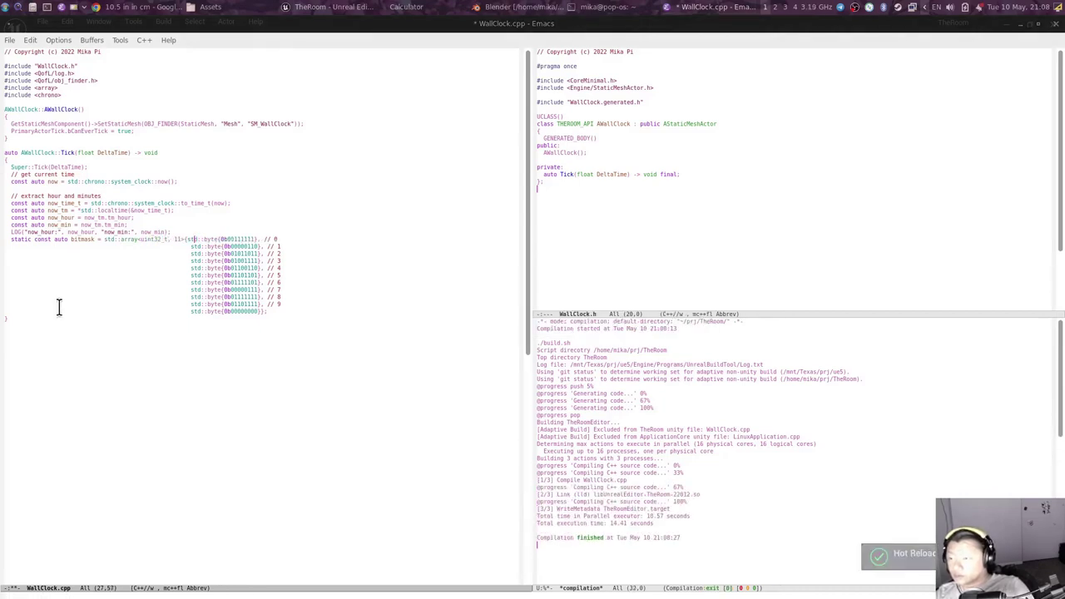
{"action": "key", "text": "ctrl+w"}
{"action": "key", "text": "ctrl+x"}
{"action": "key", "text": "ctrl+s"}
{"action": "key", "text": "ctrl+e"}
{"action": "key", "text": "F5"}
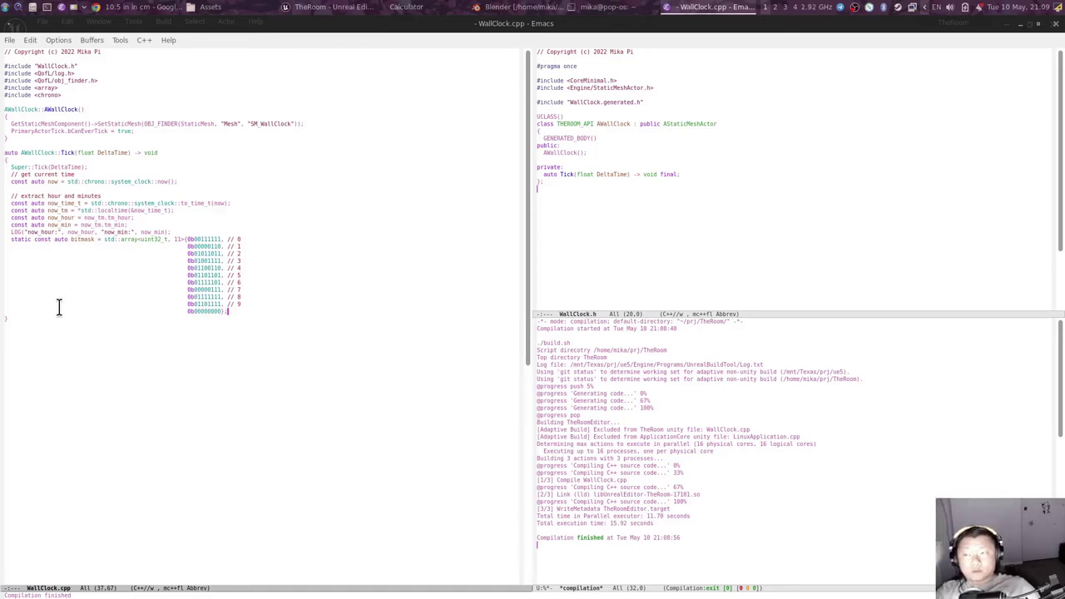
Step: Switch to Unreal Editor, turn the level view toward the wall, and bring up the Content Drawer
{"action": "key", "text": "alt+Tab"}
{"action": "right_click_drag", "start_coordinate": [283, 255], "coordinate": [282, 256]}
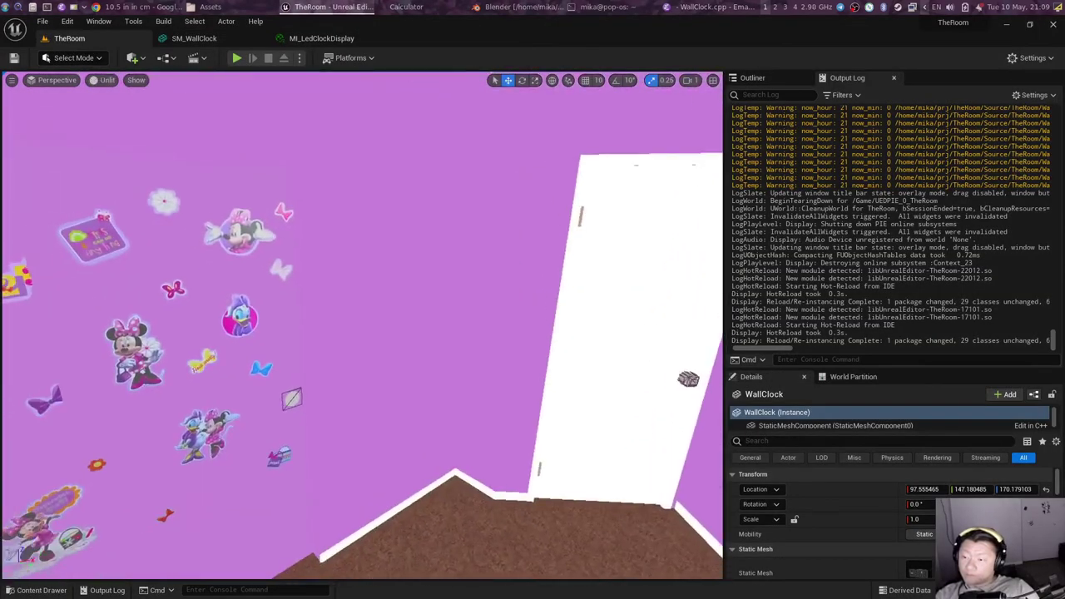
{"action": "key", "text": "ctrl+space"}
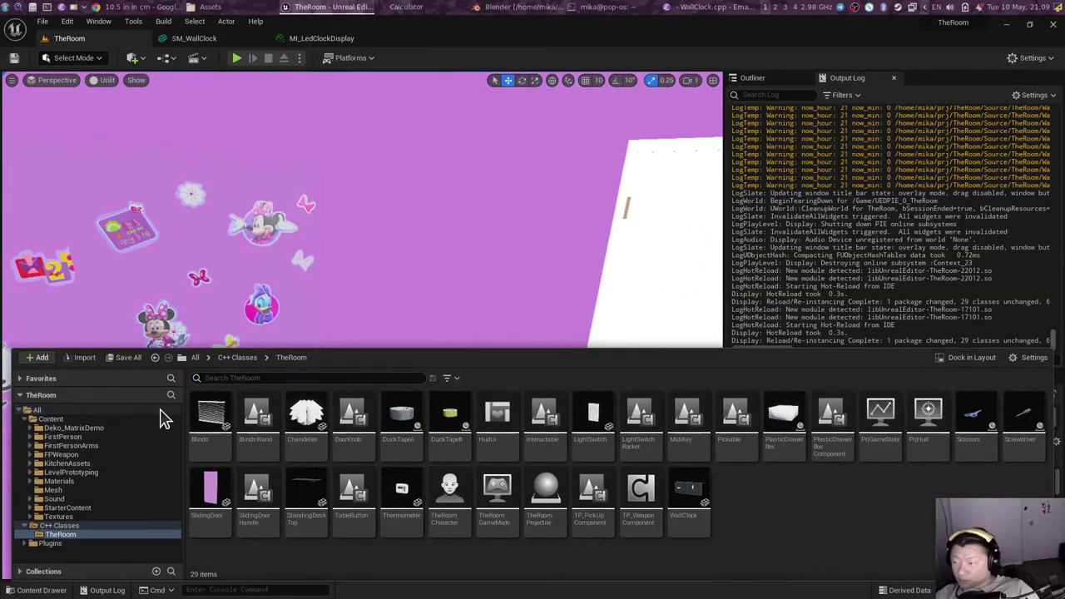
Step: Open the M_LedClockDisplay material graph from the Materials folder
{"action": "left_click", "coordinate": [59, 481]}
{"action": "left_click", "coordinate": [352, 510]}
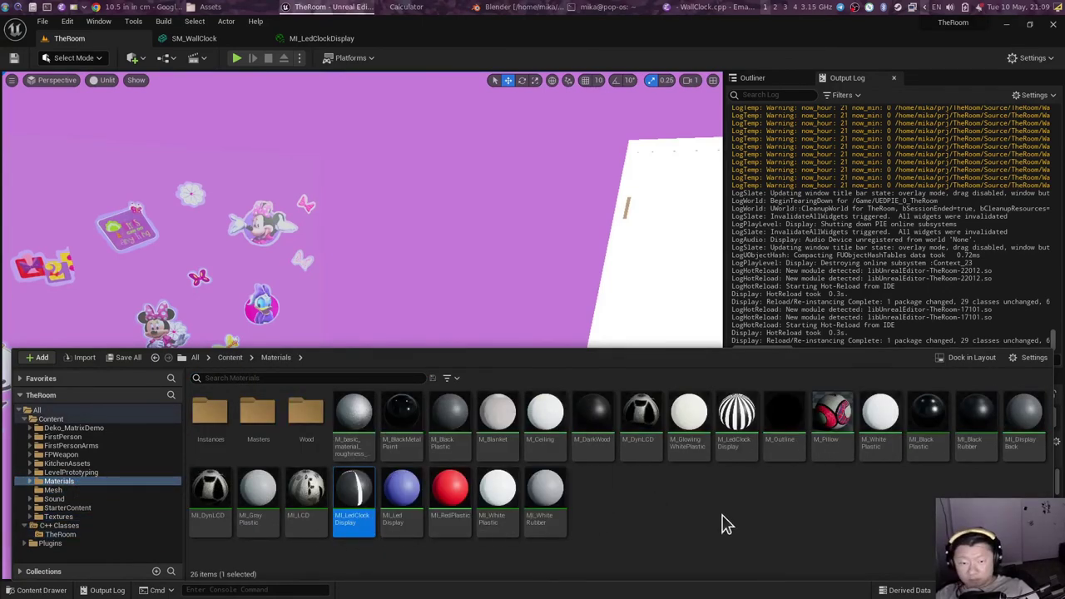
{"action": "double_click", "coordinate": [736, 414]}
{"action": "scroll", "coordinate": [429, 300], "scroll_direction": "up", "scroll_amount": 2}
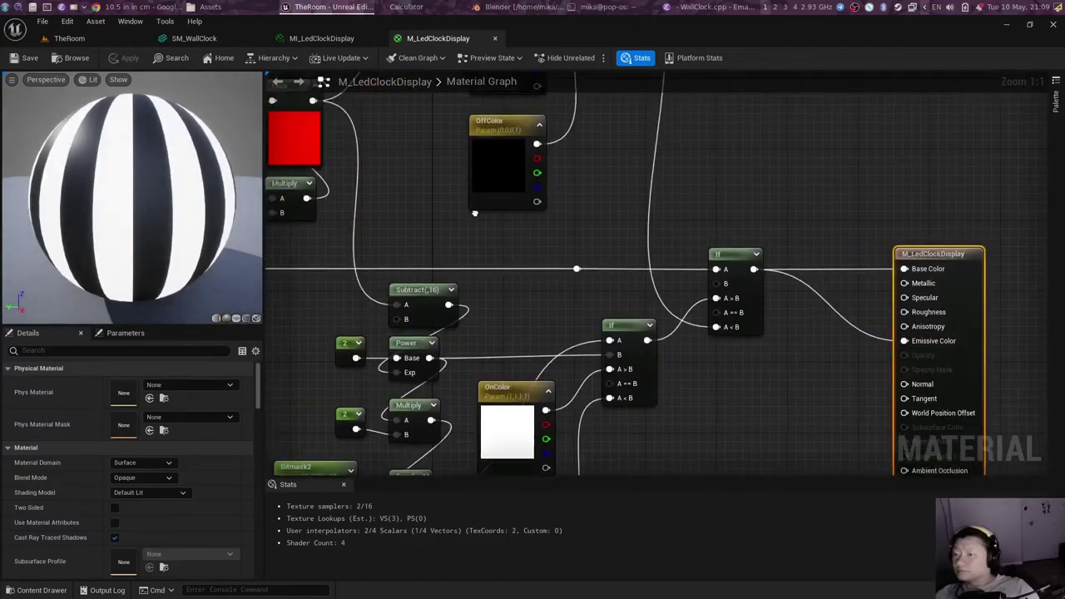
{"action": "scroll", "coordinate": [412, 320], "scroll_direction": "up", "scroll_amount": 2}
{"action": "right_click_drag", "start_coordinate": [446, 339], "coordinate": [516, 478]}
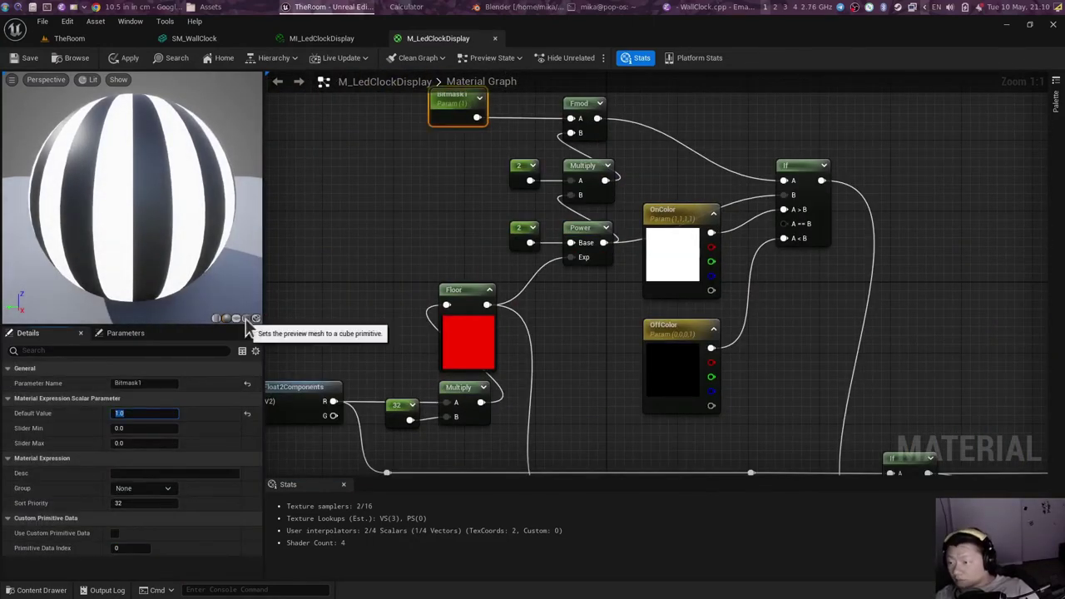
Step: Inspect the Bitmask2 parameter's default value of 1.0, then return to Emacs
{"action": "left_click", "coordinate": [247, 318]}
{"action": "key", "text": "Return"}
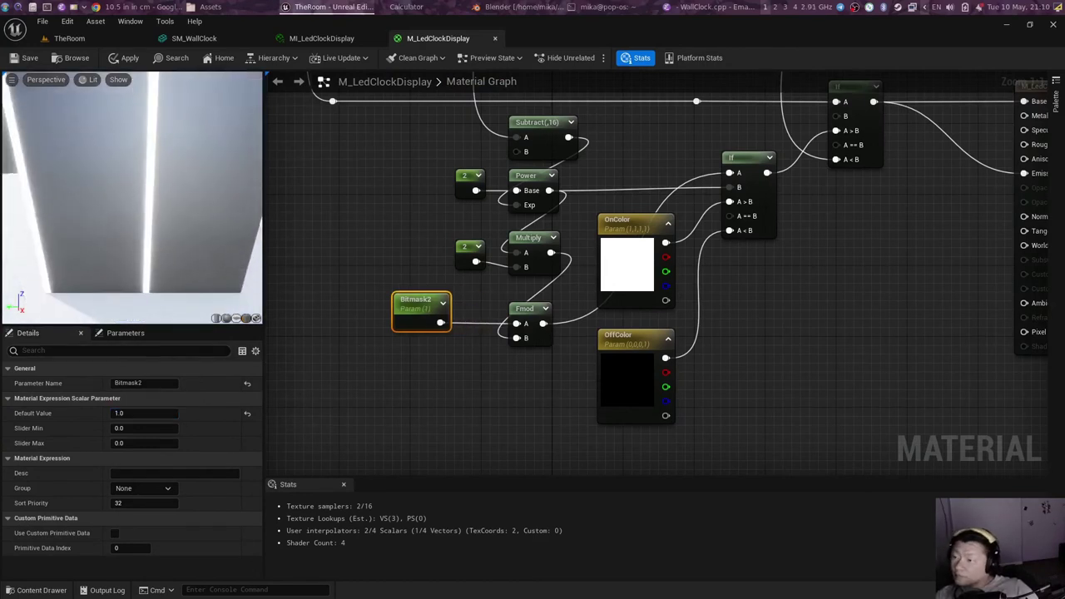
{"action": "mouse_move", "coordinate": [214, 197]}
{"action": "left_mouse_down"}
{"action": "mouse_move", "coordinate": [173, 232]}
{"action": "mouse_move", "coordinate": [214, 186]}
{"action": "left_mouse_up"}
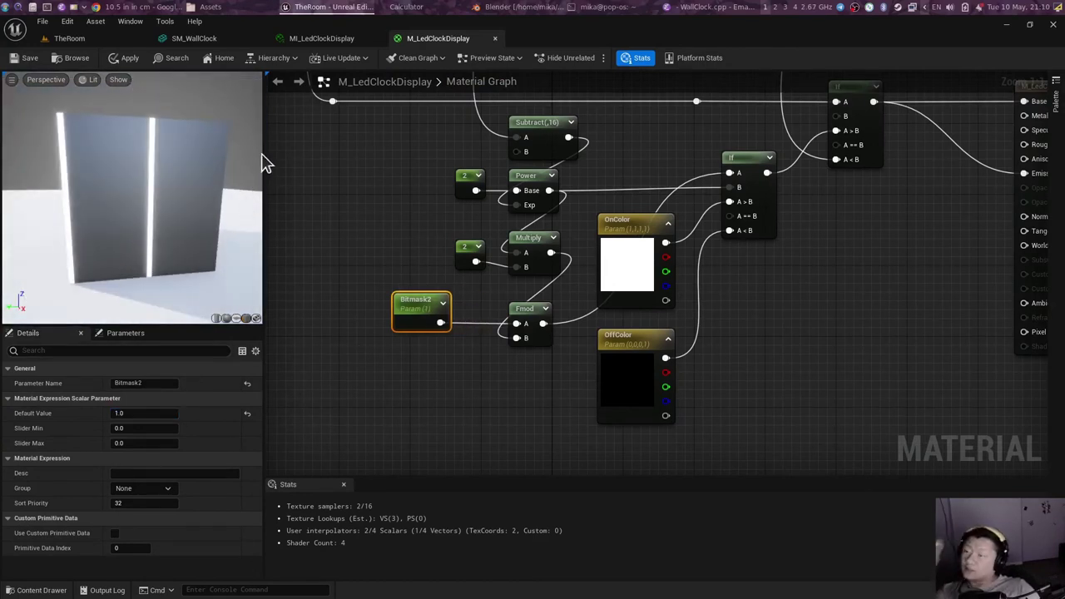
{"action": "key", "text": "alt+Tab"}
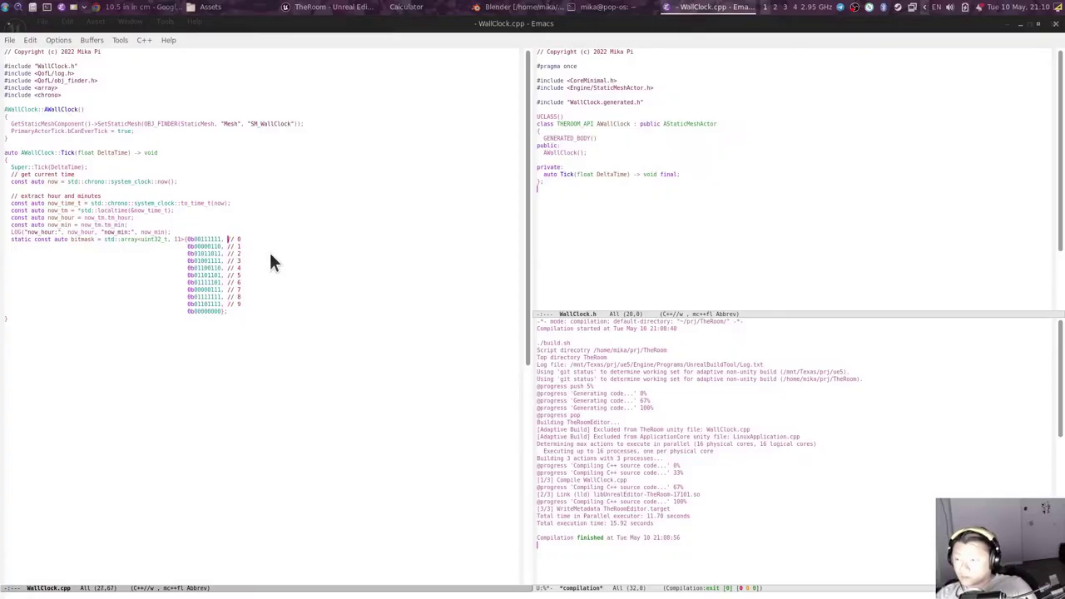
Step: Set the array element bit width to 16 and start an auto line below the bitmask table
{"action": "key", "text": "Delete"}
{"action": "type", "text": "16"}
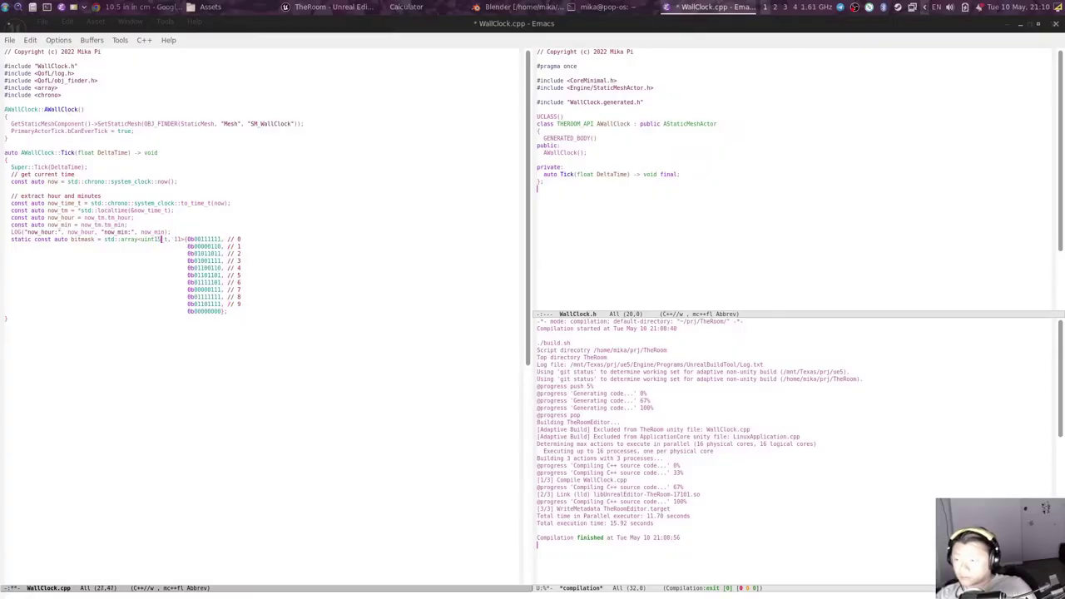
{"action": "left_click", "coordinate": [6, 317]}
{"action": "key", "text": "Return"}
{"action": "key", "text": "Return"}
{"action": "key", "text": "Return"}
{"action": "key", "text": "Up"}
{"action": "key", "text": "Up"}
{"action": "type", "text": "aut"}
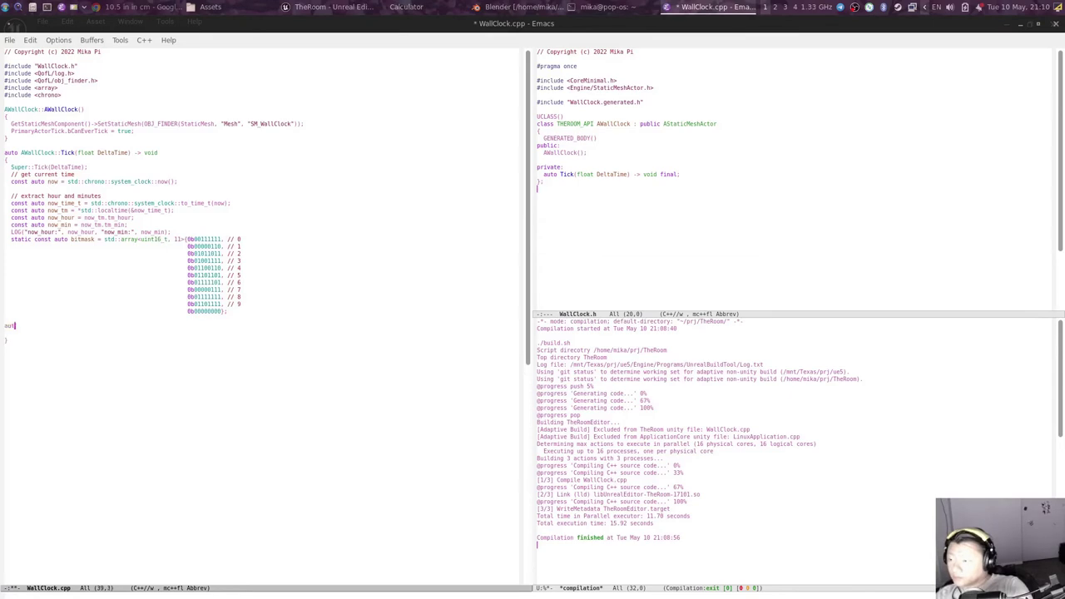
{"action": "type", "text": "o bitmask1"}
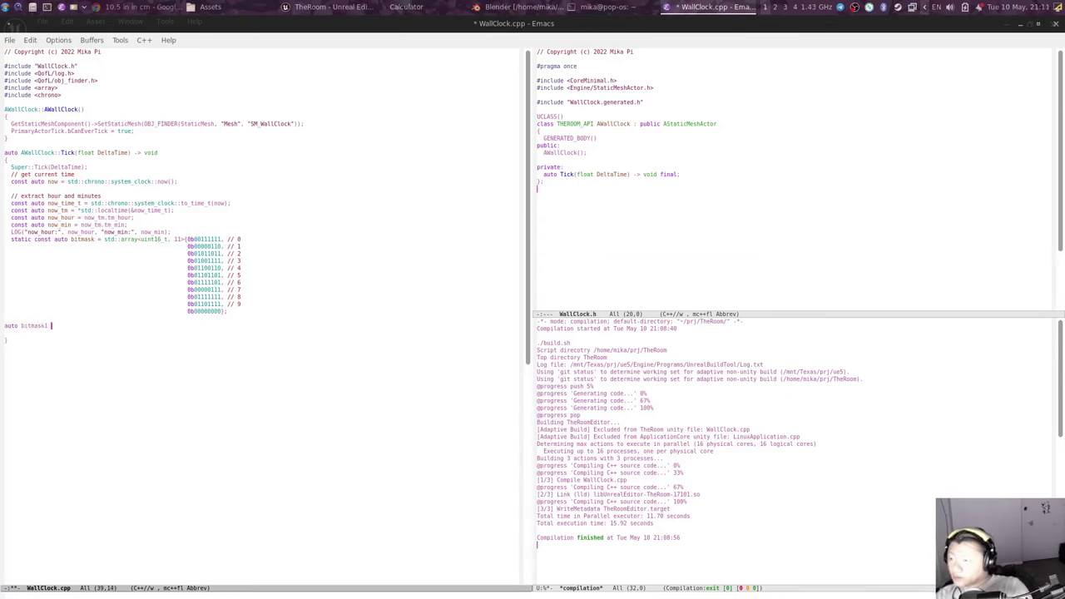
Step: Convert now_time_t and now_tm to nowTimeT and nowTm with string-inflection-camelcase
{"action": "key", "text": "Up"}
{"action": "key", "text": "Up"}
{"action": "key", "text": "Up"}
{"action": "left_click", "coordinate": [66, 203]}
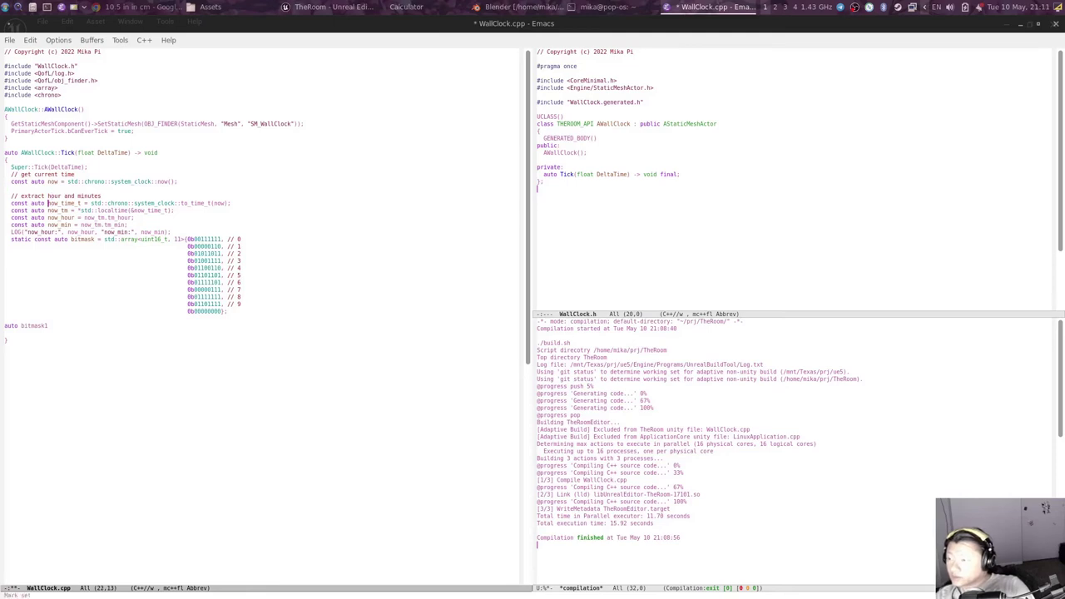
{"action": "key", "text": "alt+x"}
{"action": "type", "text": "string-in"}
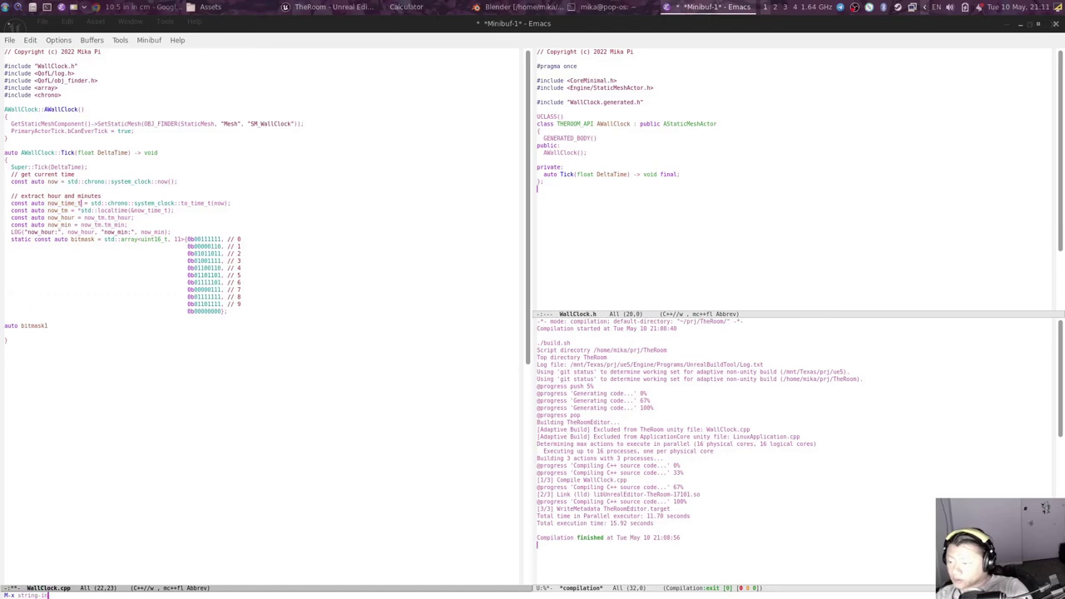
{"action": "type", "text": "flection-camelcase"}
{"action": "key", "text": "Return"}
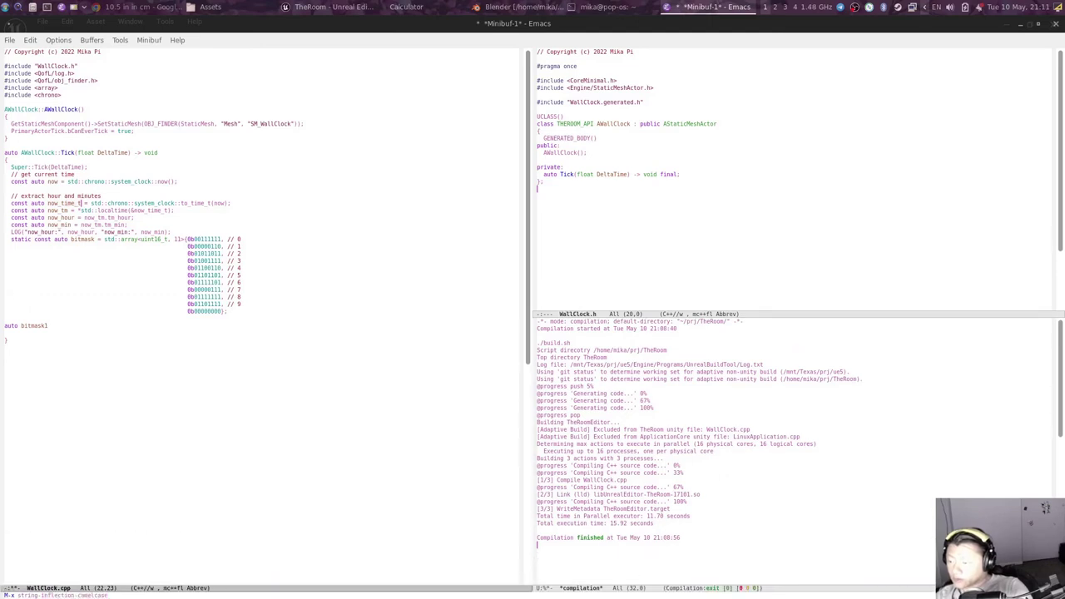
{"action": "key", "text": "Down"}
{"action": "key", "text": "ctrl+x"}
{"action": "key", "text": "z"}
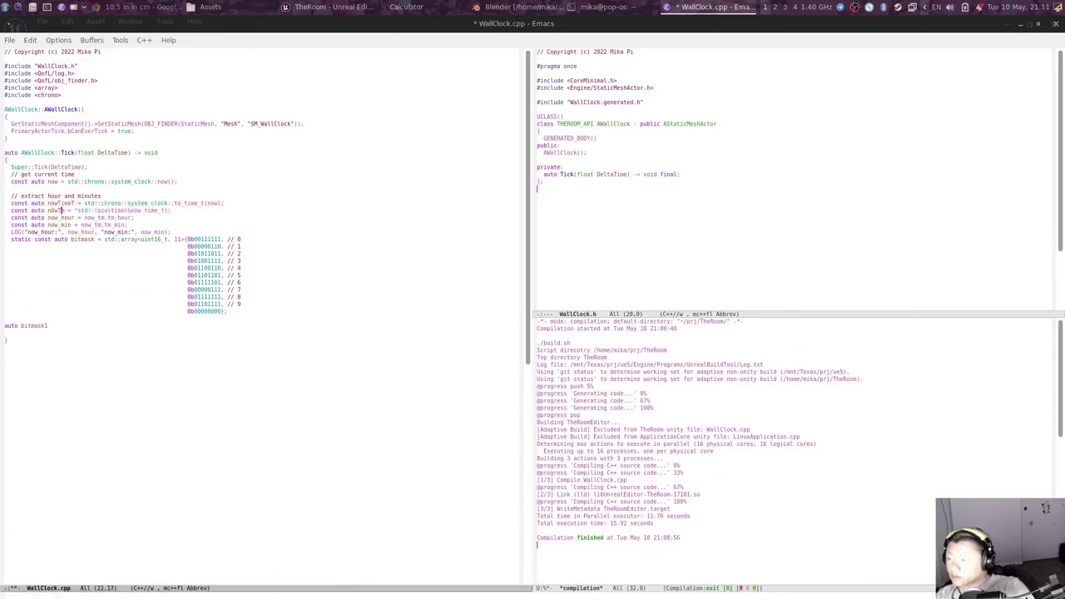
Step: Rename now_hour and now_min to nowHour and nowMin, then indent the bitmask1 line
{"action": "key", "text": "Down"}
{"action": "key", "text": "alt+f"}
{"action": "key", "text": "alt+x"}
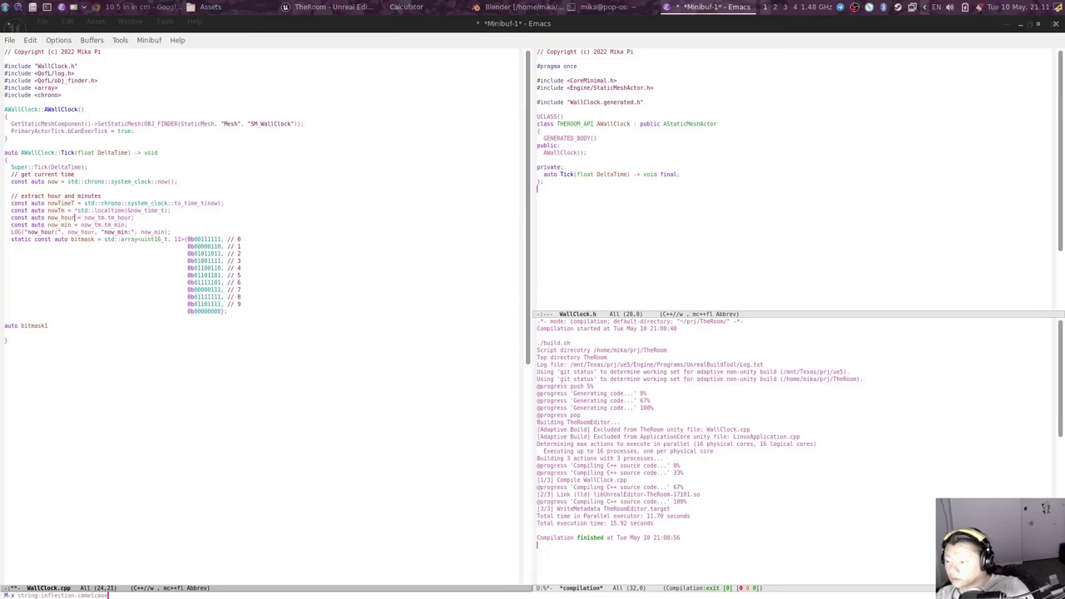
{"action": "type", "text": "string-inflection-camelcase"}
{"action": "key", "text": "Tab"}
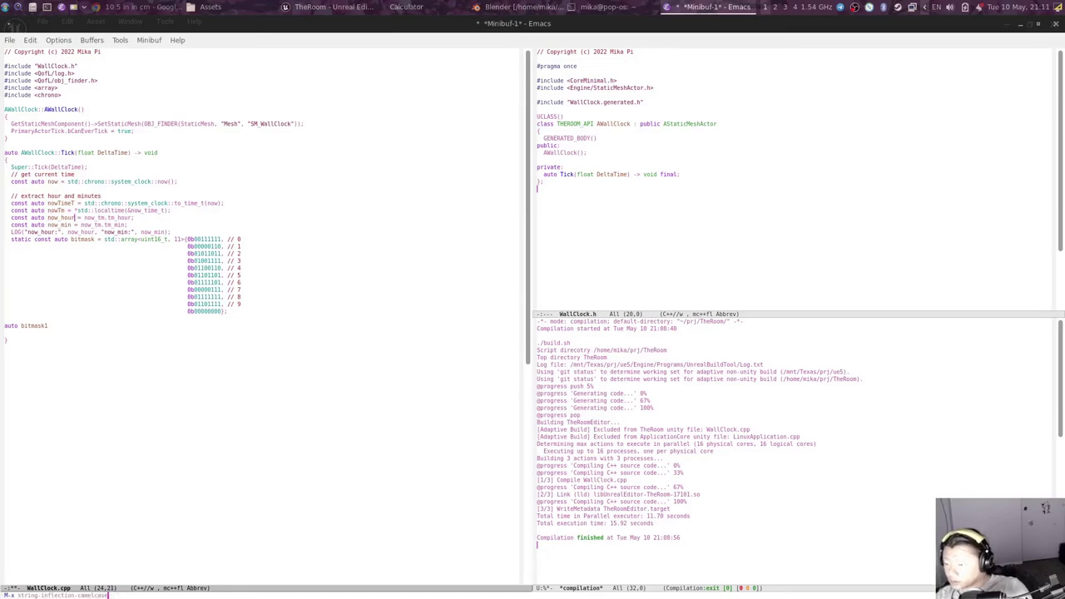
{"action": "key", "text": "alt+BackSpace"}
{"action": "key", "text": "Tab"}
{"action": "key", "text": "Return"}
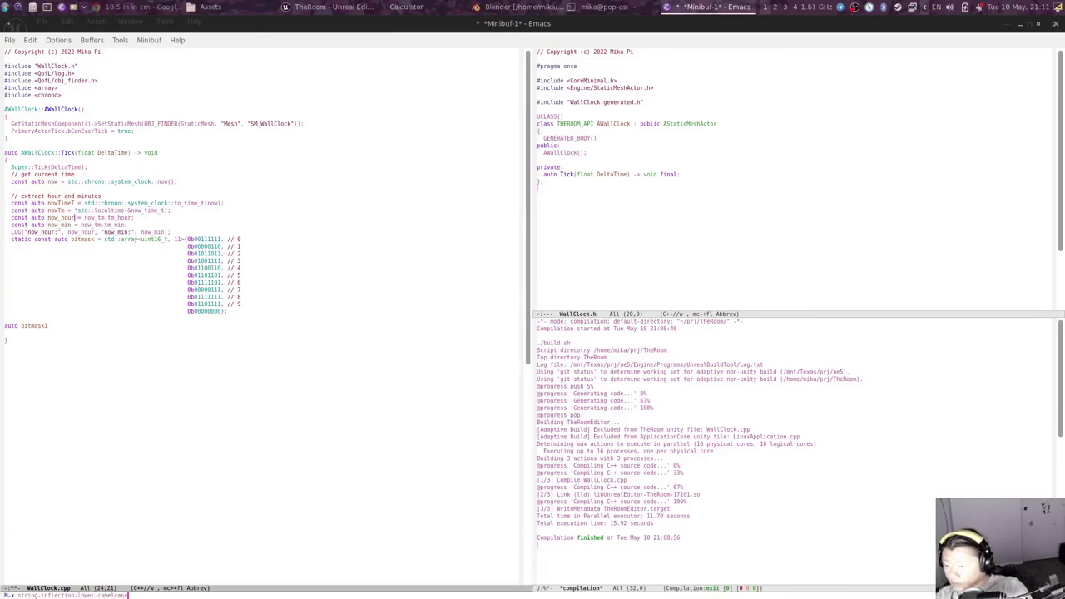
{"action": "key", "text": "alt+x"}
{"action": "key", "text": "Up"}
{"action": "key", "text": "Return"}
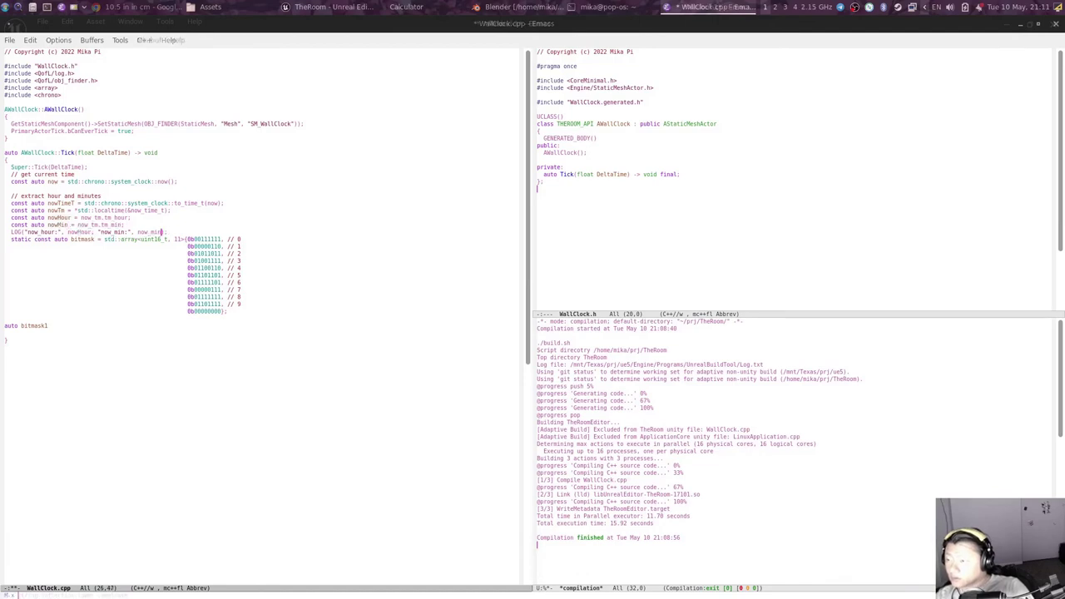
{"action": "key", "text": "alt+}"}
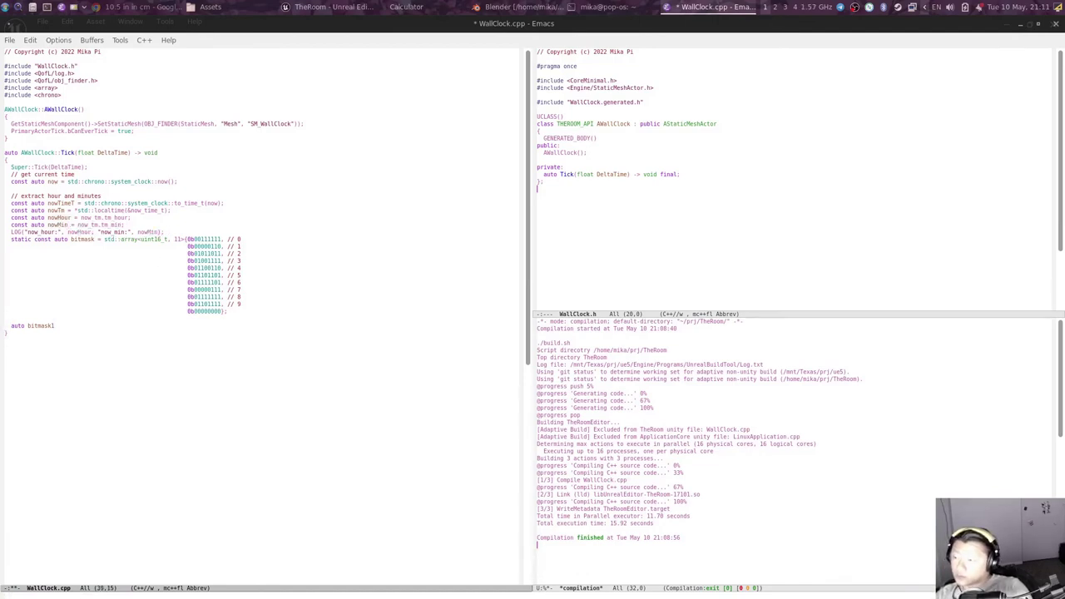
Step: Write bitmask1 combining bitmask entries for nowHour / 10 (bitmask[10] when zero) and nowHour % 10
{"action": "type", "text": "= nowHour / 10"}
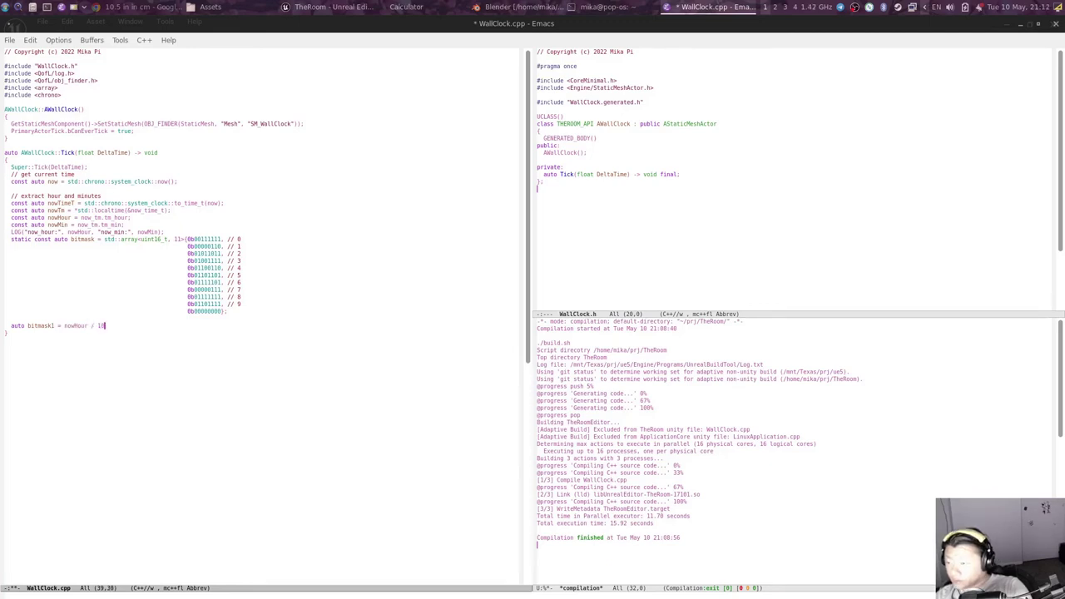
{"action": "type", "text": " == 0"}
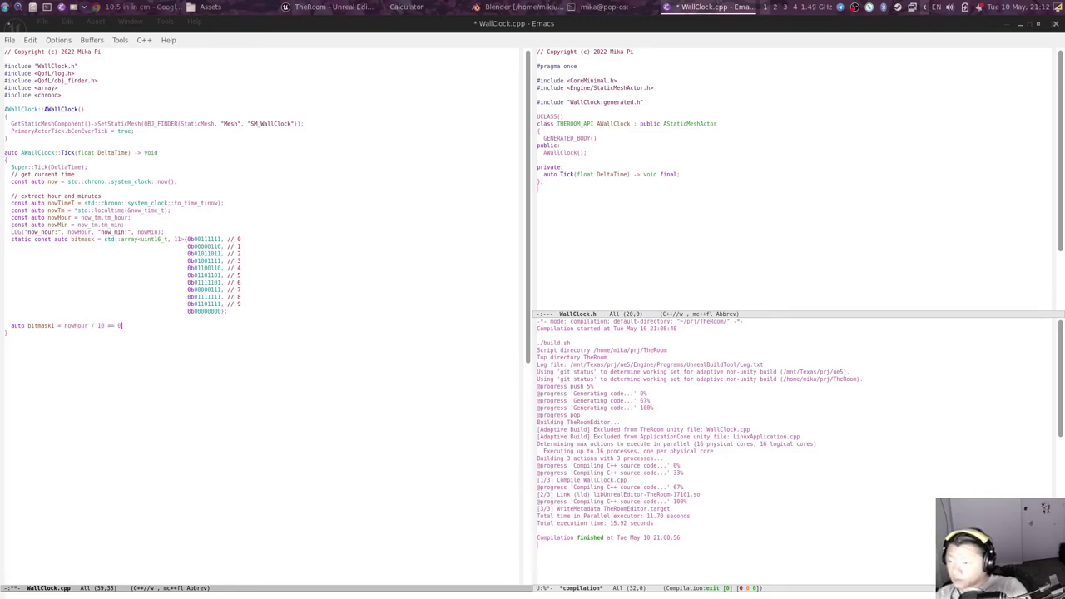
{"action": "type", "text": " ? "}
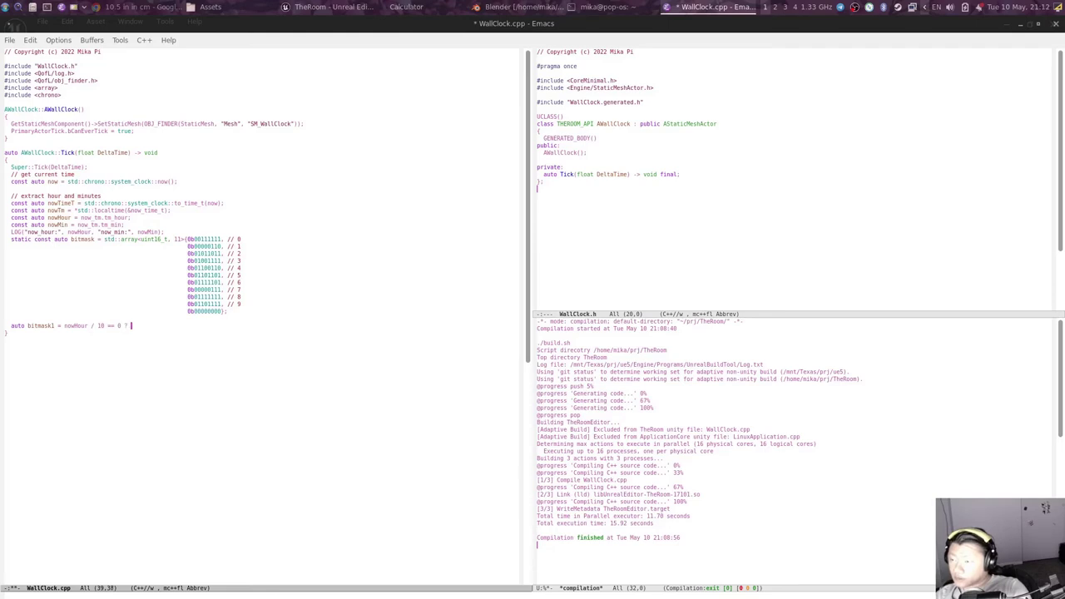
{"action": "type", "text": "bitmask"}
{"action": "type", "text": "[10"}
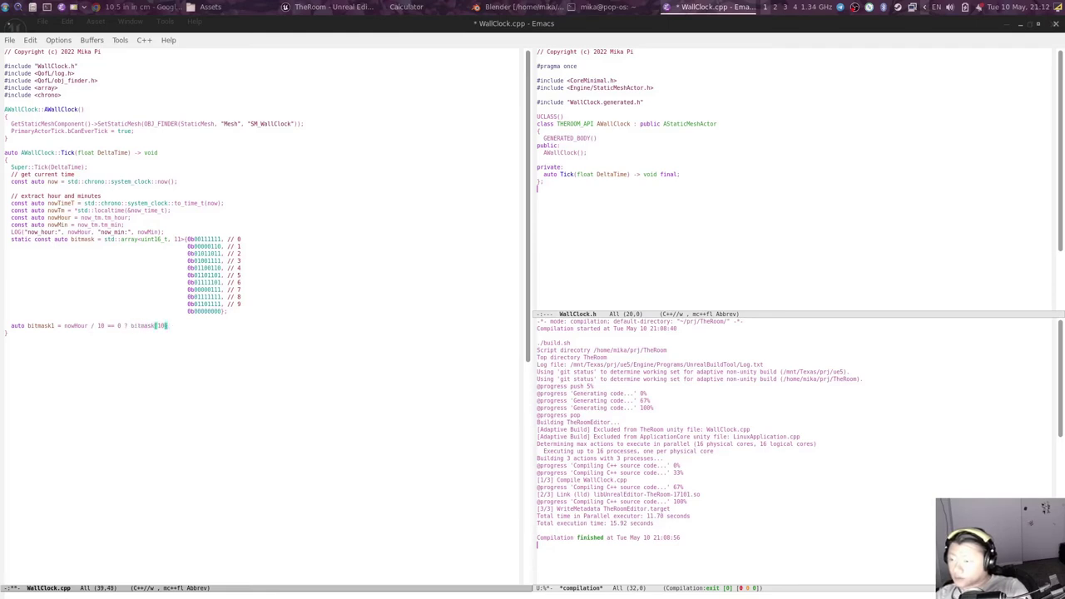
{"action": "type", "text": "] : bitmask[nowHour"}
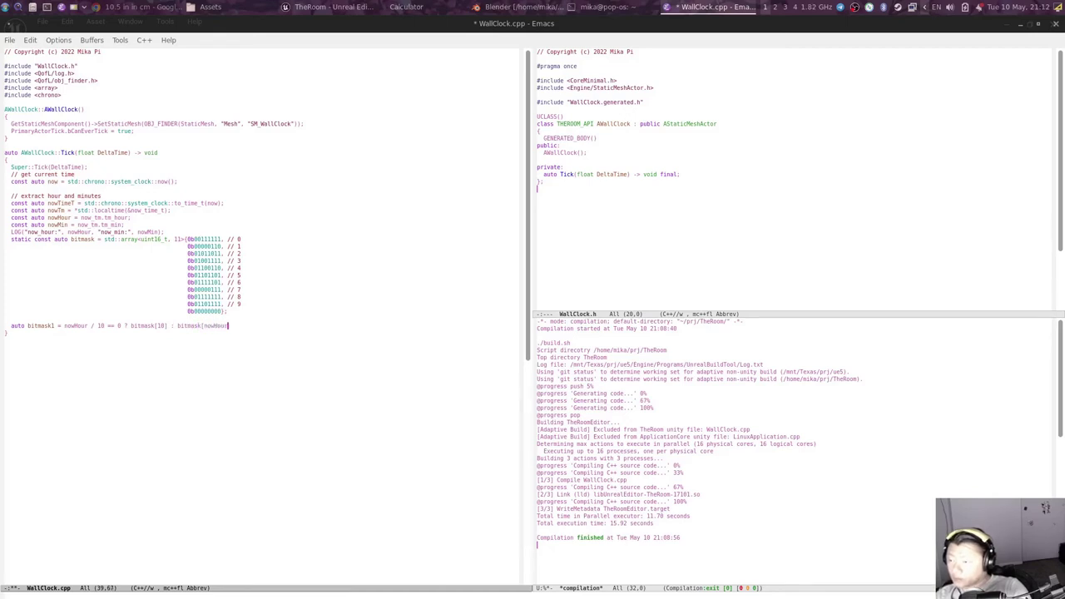
{"action": "type", "text": " / 10];"}
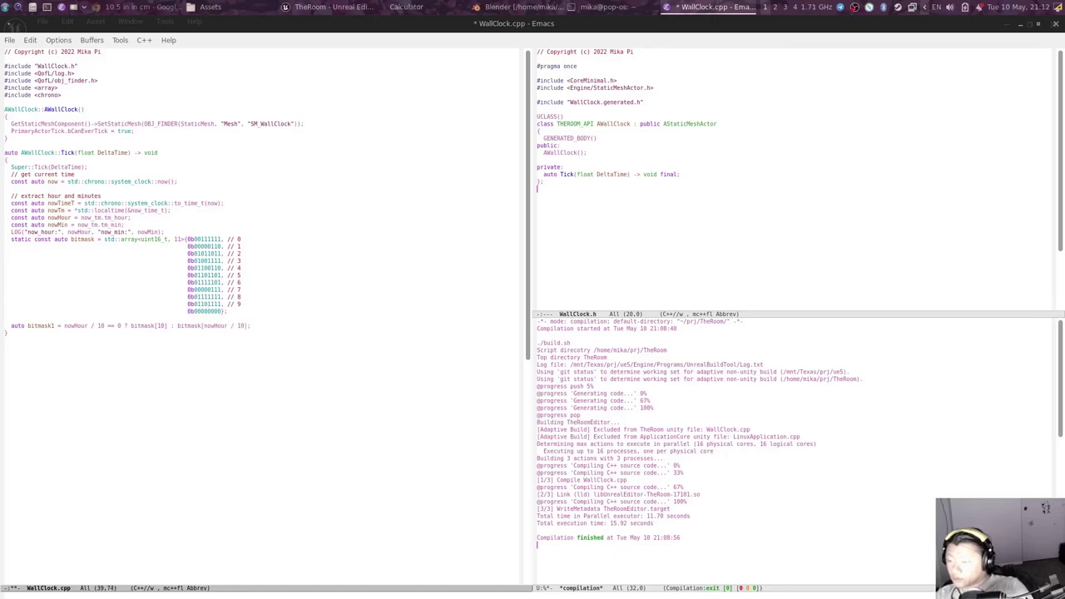
{"action": "key", "text": "BackSpace"}
{"action": "type", "text": " |"}
{"action": "key", "text": "Return"}
{"action": "type", "text": "1<<"}
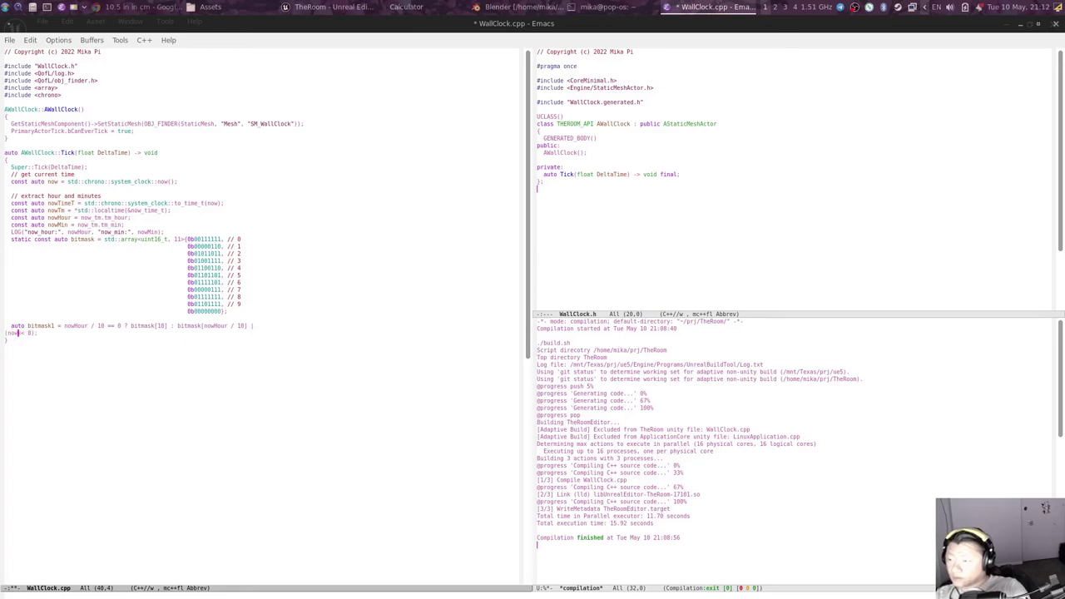
{"action": "type", "text": "nowHour % 10"}
{"action": "key", "text": "ctrl+a"}
{"action": "key", "text": "ctrl+f"}
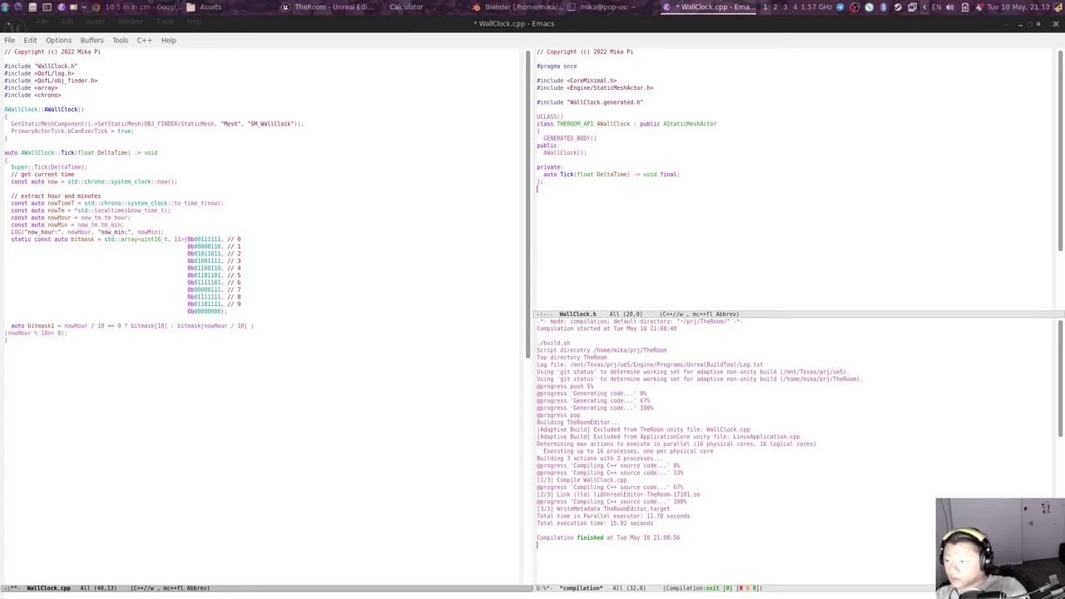
{"action": "type", "text": "bitmask["}
Step: Remove the leading-zero check from the bitmask2 minute expression
{"action": "left_click", "coordinate": [69, 333]}
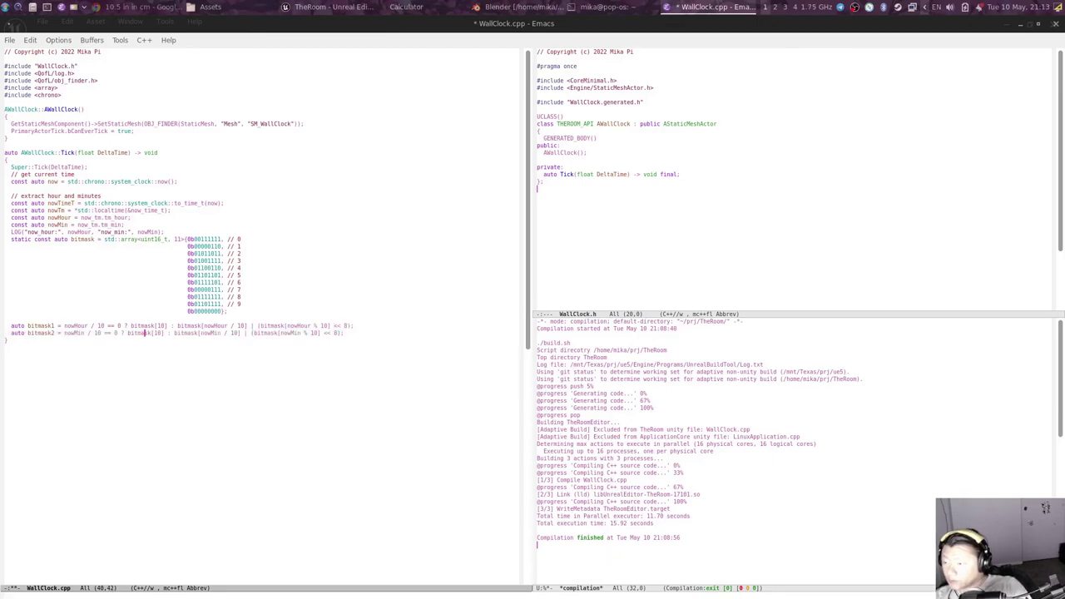
{"action": "key", "text": "ctrl+space"}
{"action": "key", "text": "alt+z"}
{"action": "key", "text": "colon"}
{"action": "key", "text": "ctrl+d"}
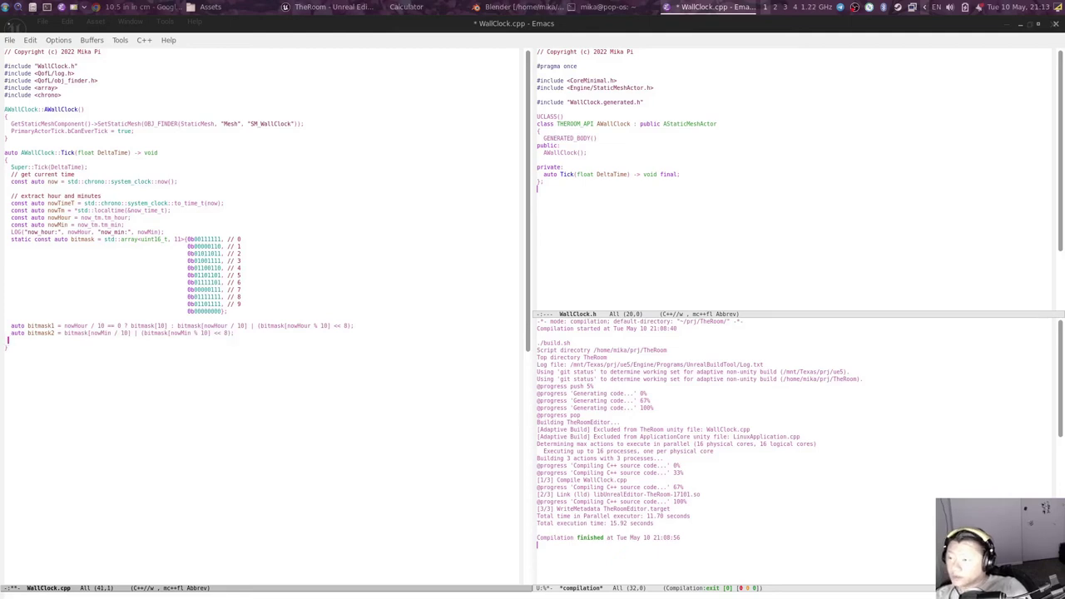
{"action": "key", "text": "ctrl+x"}
Step: Open Thermometer.cpp from the TheRoom source folder listing
{"action": "key", "text": "o"}
{"action": "key", "text": "ctrl+x"}
{"action": "key", "text": "ctrl+j"}
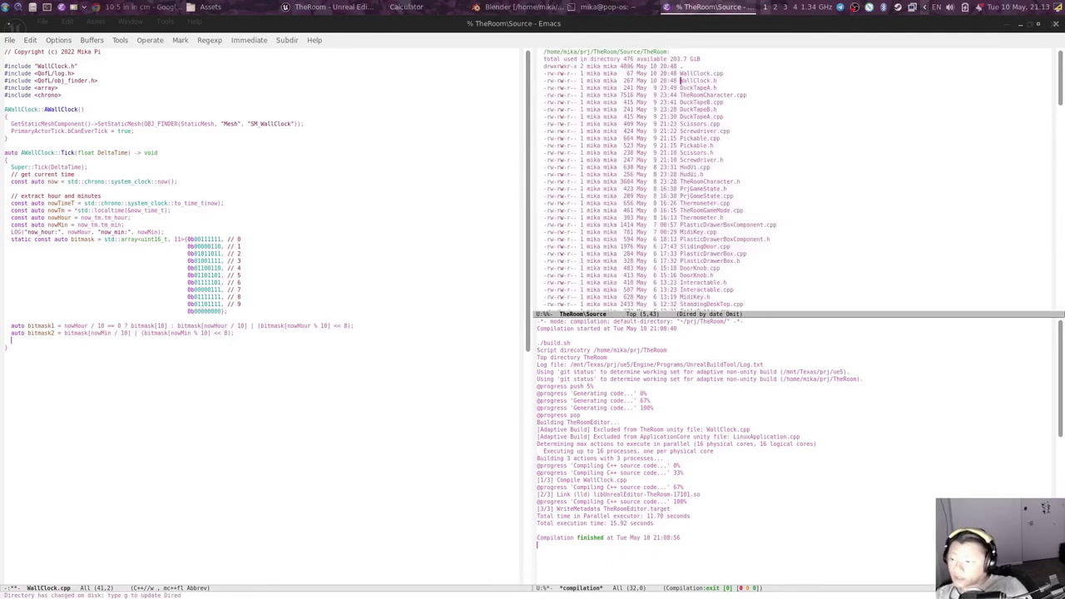
{"action": "key", "text": "g"}
{"action": "key", "text": "ctrl+s"}
{"action": "type", "text": "th"}
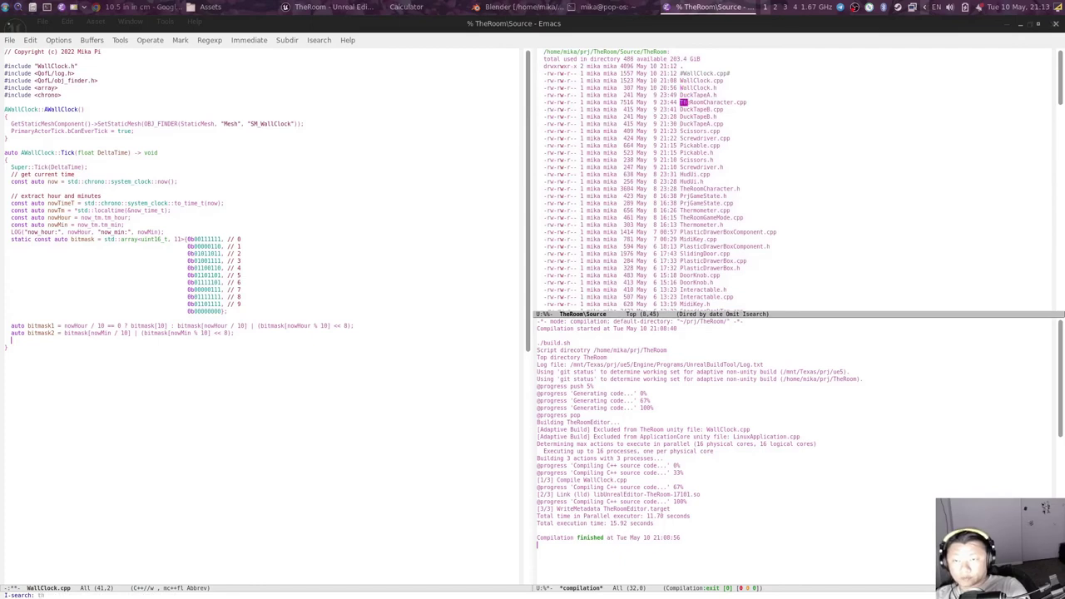
{"action": "type", "text": "er"}
{"action": "key", "text": "Return"}
{"action": "key", "text": "Return"}
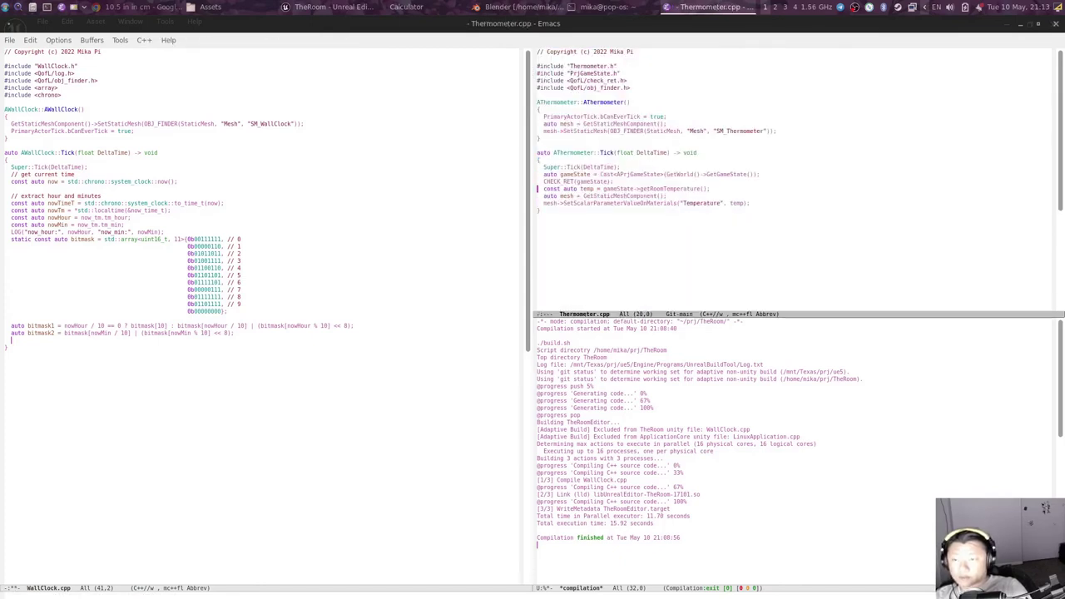
Step: Copy Thermometer's mesh parameter lines into WallClock's Tick, setting Bitmask1 and Bitmask2
{"action": "key", "text": "ctrl+space"}
{"action": "key", "text": "ctrl+n"}
{"action": "key", "text": "ctrl+n"}
{"action": "key", "text": "alt+w"}
{"action": "key", "text": "ctrl+x"}
{"action": "key", "text": "o"}
{"action": "key", "text": "ctrl+y"}
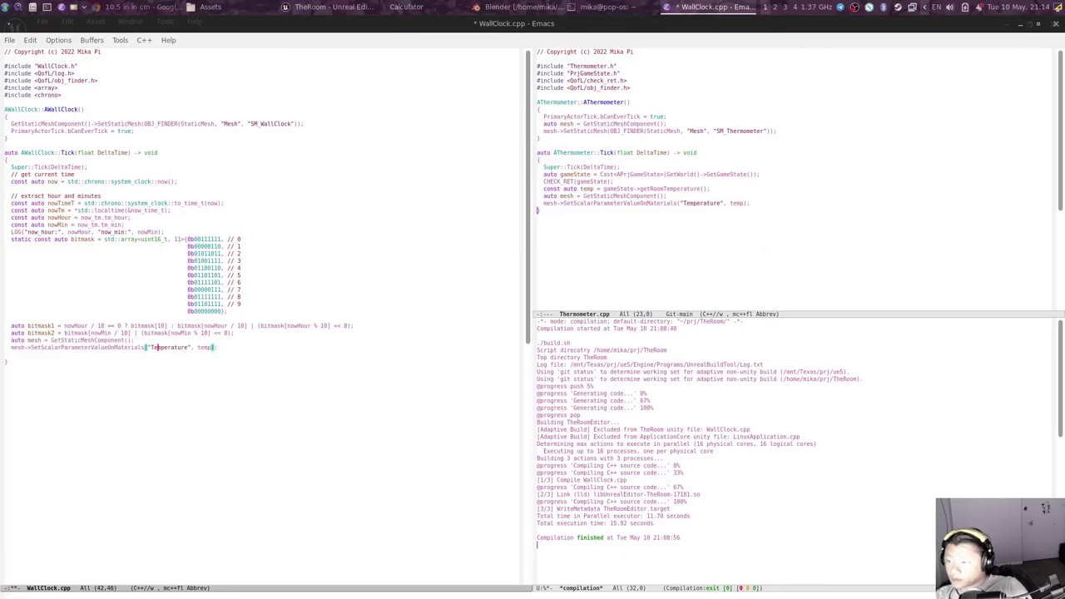
{"action": "key", "text": "alt+d"}
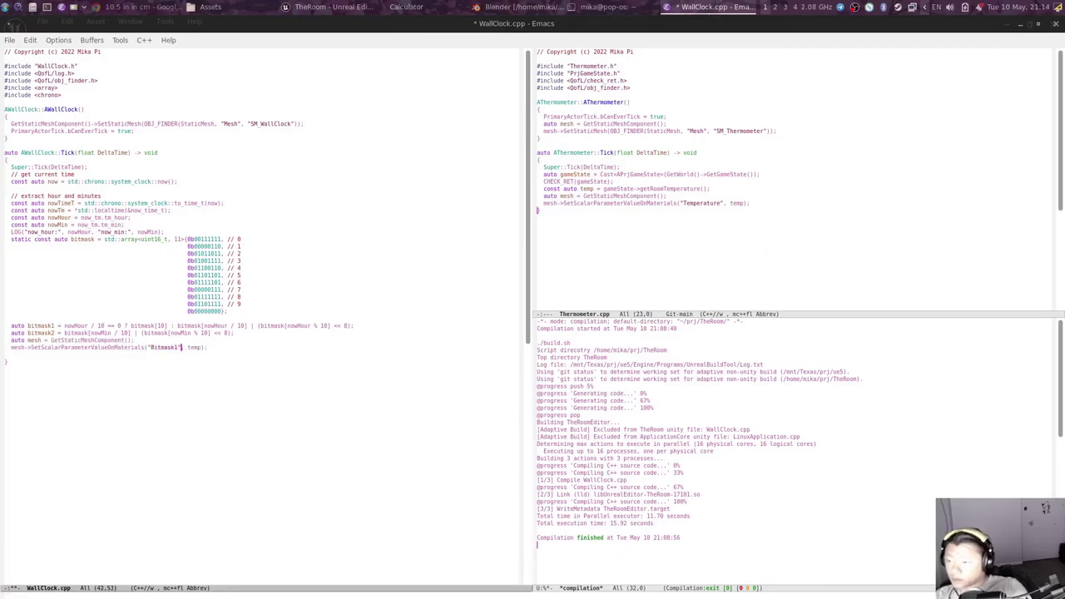
{"action": "key", "text": "ctrl+y"}
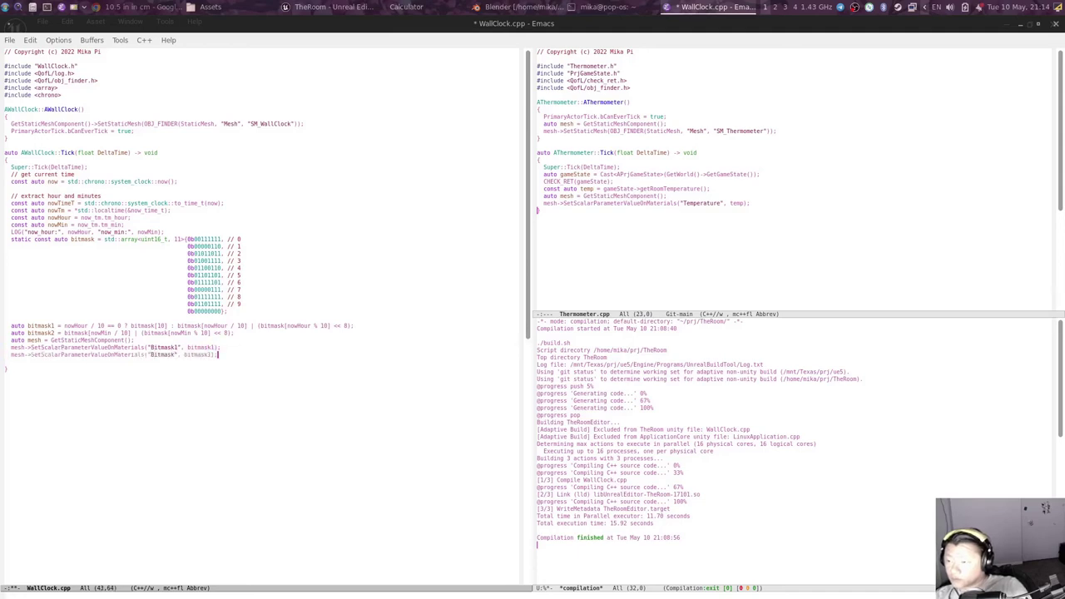
{"action": "type", "text": "2"}
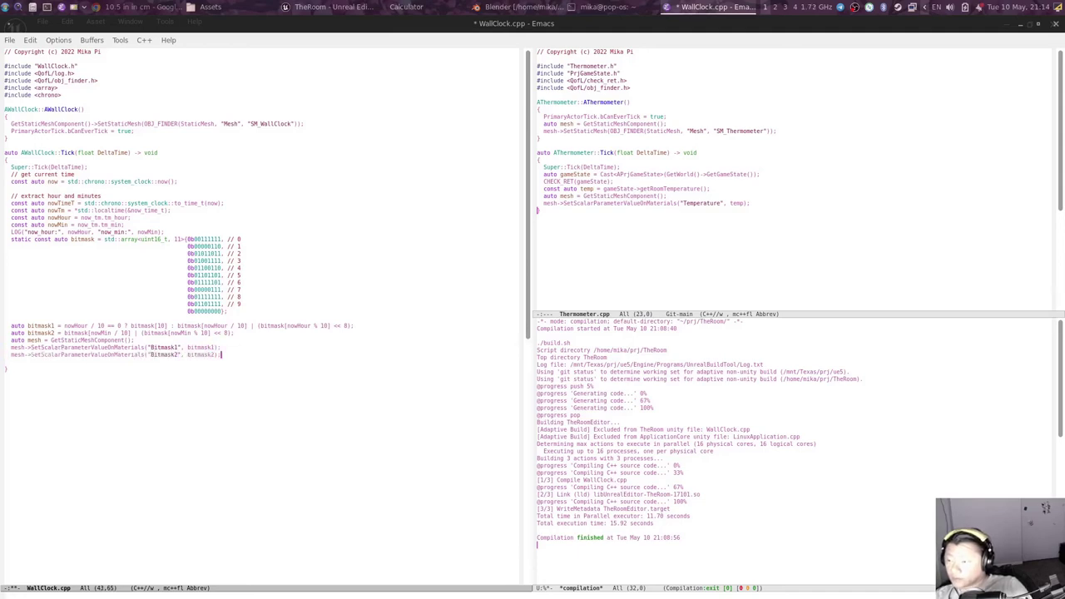
Step: Save WallClock.cpp and start a recompile
{"action": "key", "text": "ctrl+x"}
{"action": "key", "text": "ctrl+s"}
{"action": "key", "text": "F5"}
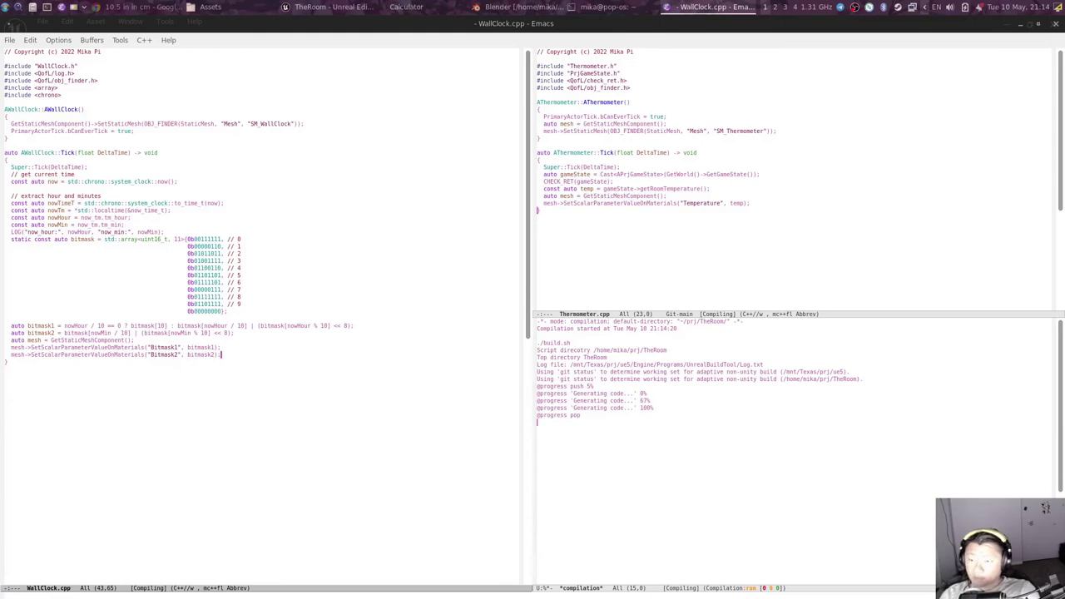
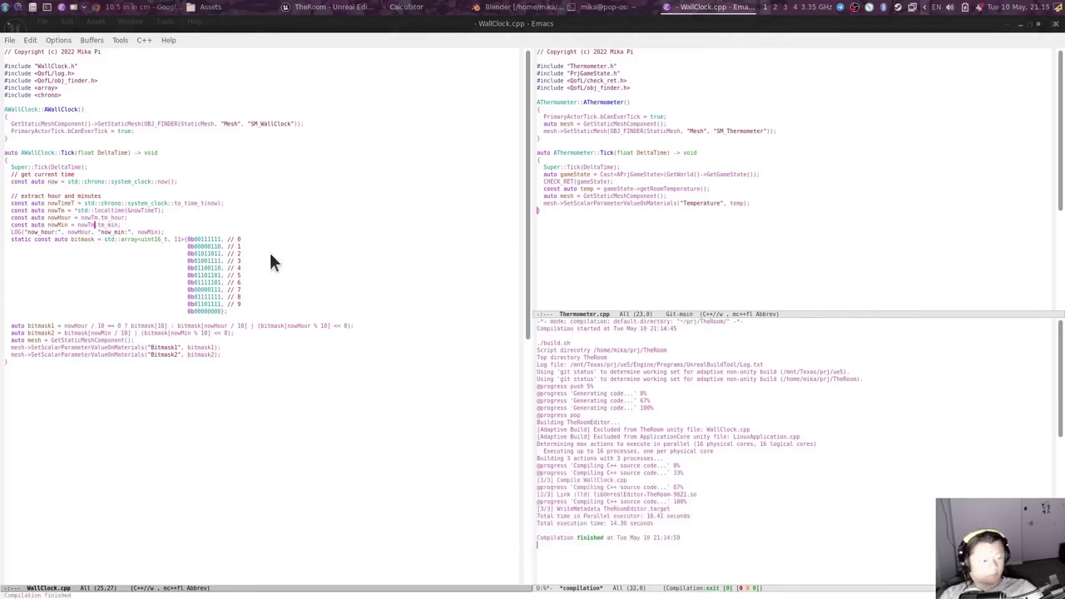
Step: Play-test the room to check the wall clock, then return to WallClock.cpp
{"action": "key", "text": "alt+Tab"}
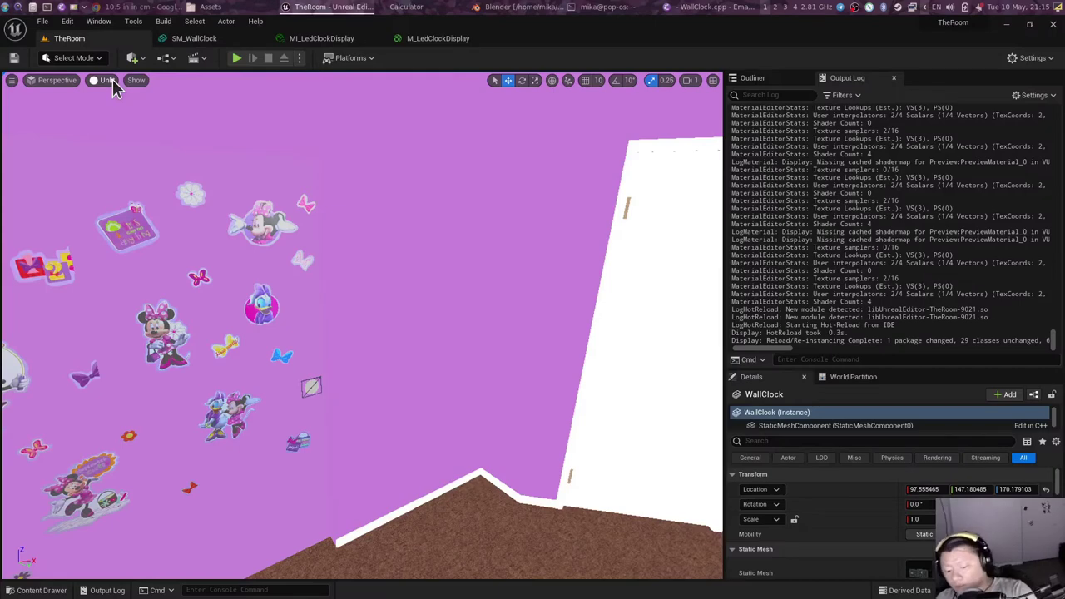
{"action": "key", "text": "alt+p"}
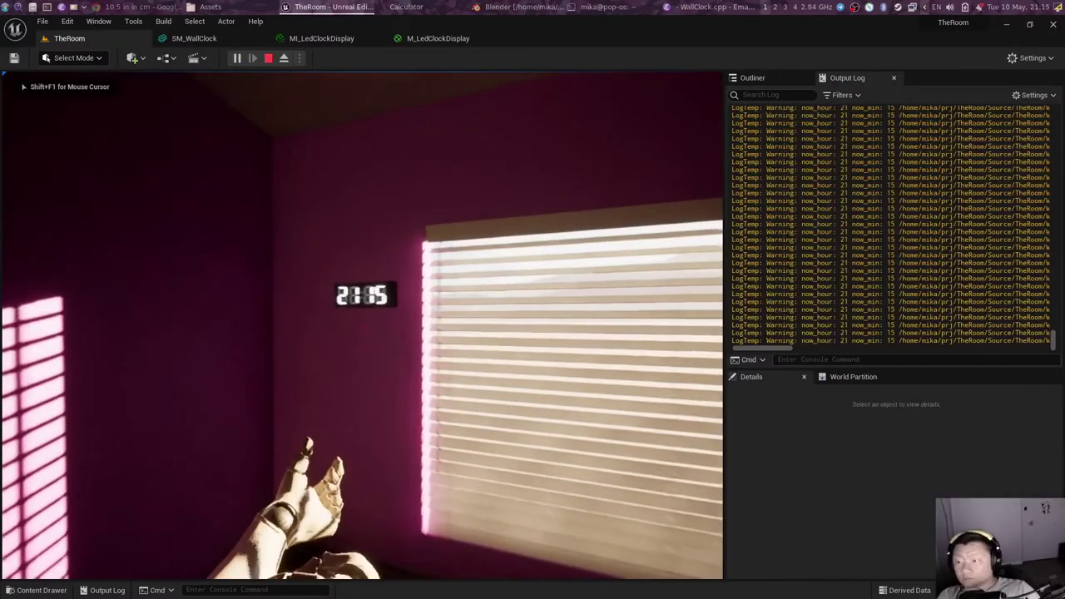
{"action": "key", "text": "w"}
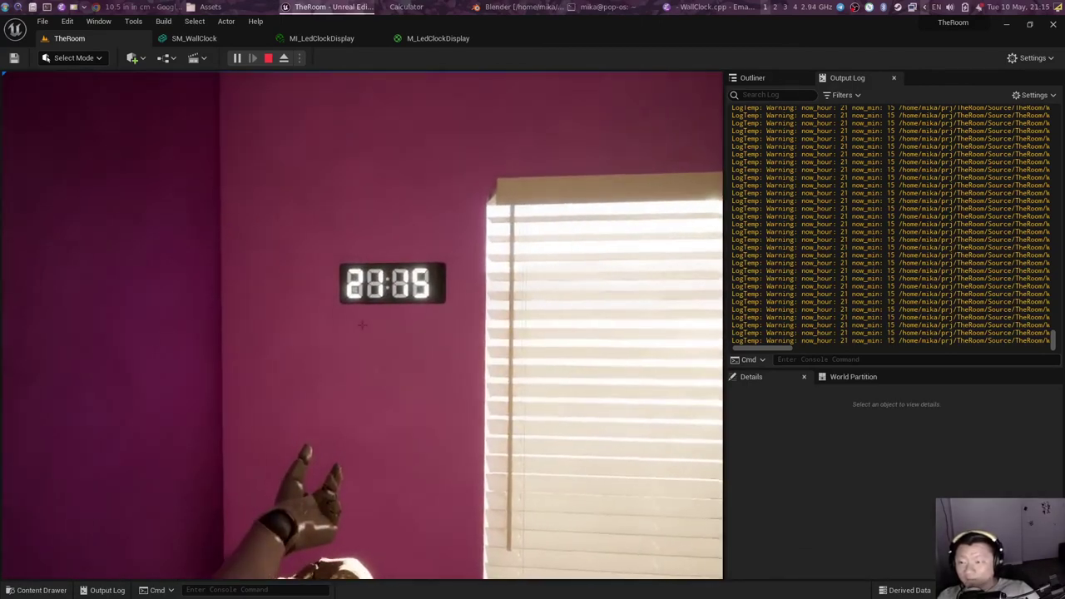
{"action": "key", "text": "Escape"}
{"action": "key", "text": "alt+Tab"}
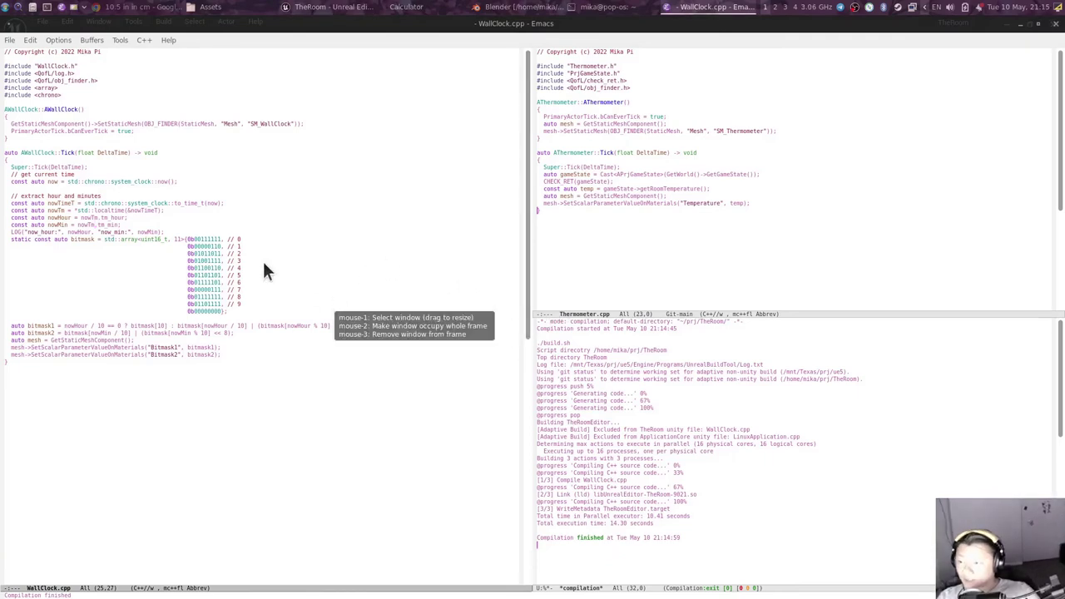
Step: Below bitmask2, add an if testing std::fmod(GetWorld()->GetTimeSeconds(), 1.f) > 0.5f
{"action": "key", "text": "Down"}
{"action": "key", "text": "End"}
{"action": "key", "text": "Return"}
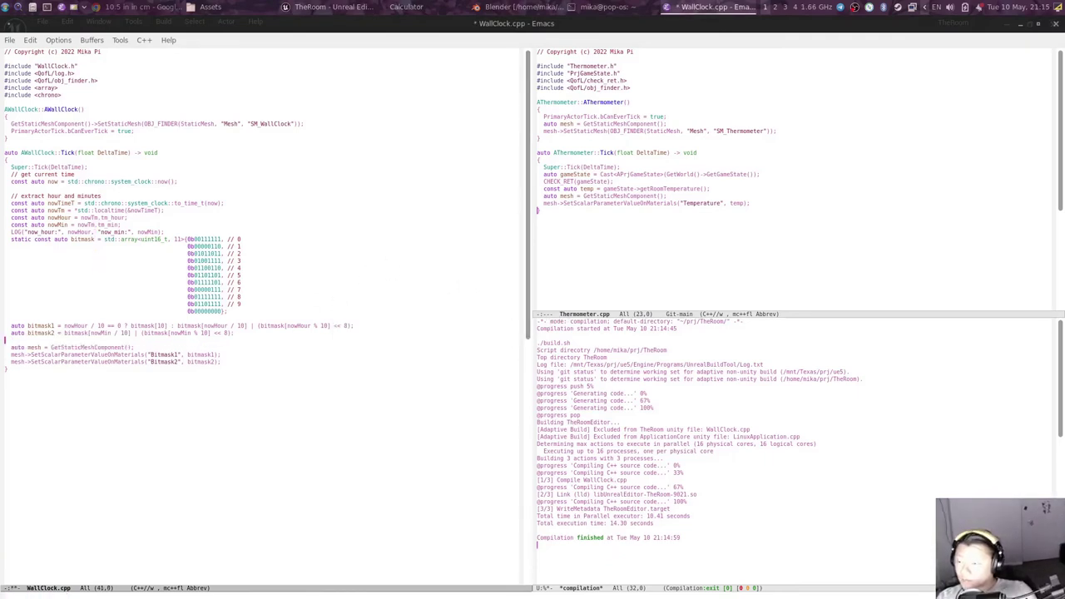
{"action": "key", "text": "Return"}
{"action": "type", "text": "if"}
{"action": "key", "text": "ctrl+o"}
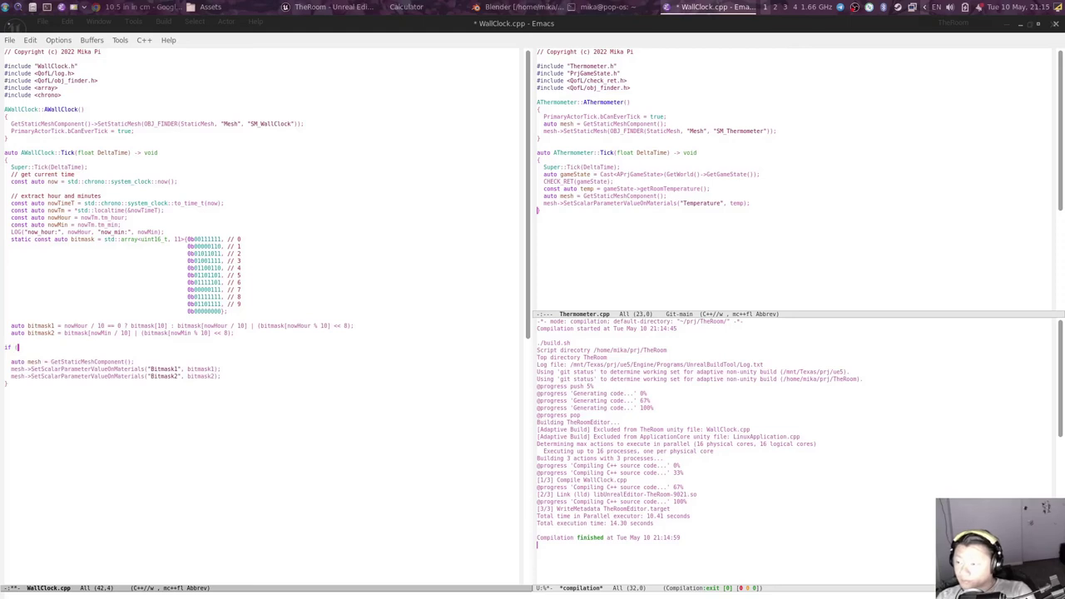
{"action": "type", "text": "GetWorld()"}
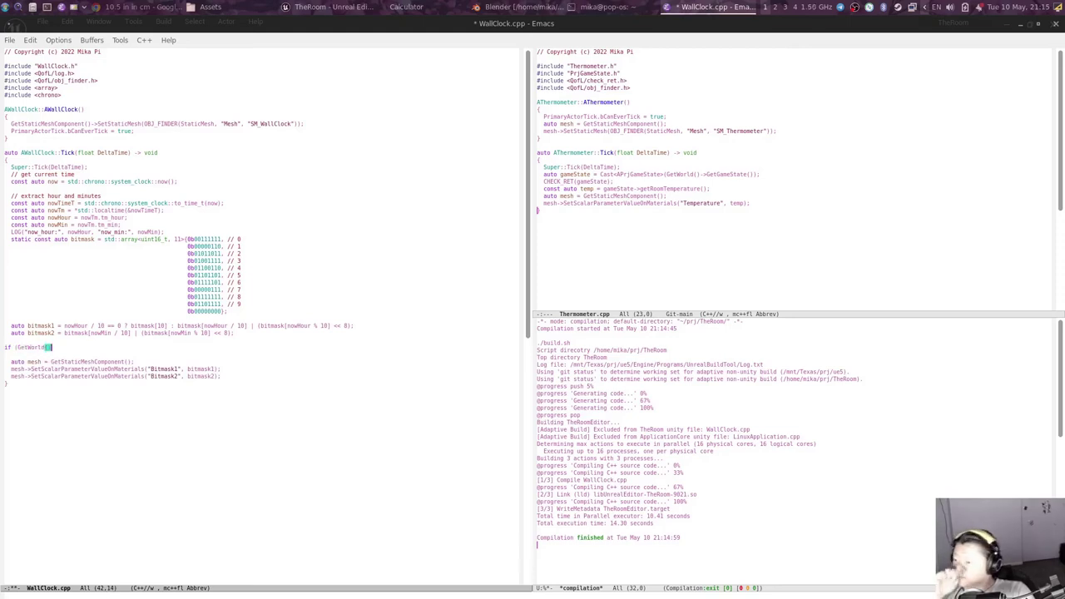
{"action": "type", "text": ")"}
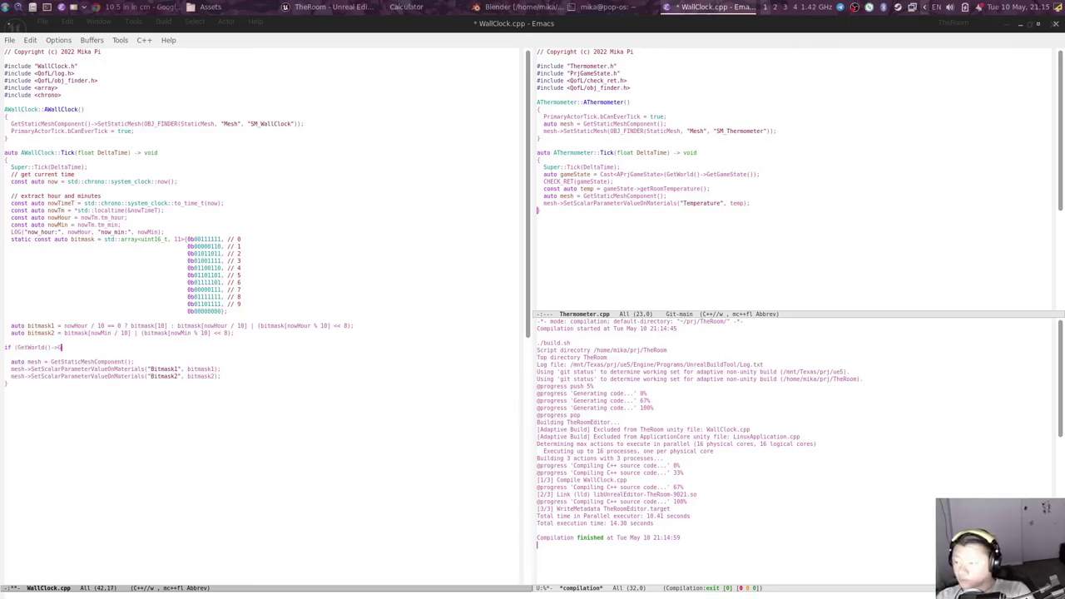
{"action": "type", "text": "TimeSeconds() > 0.f)"}
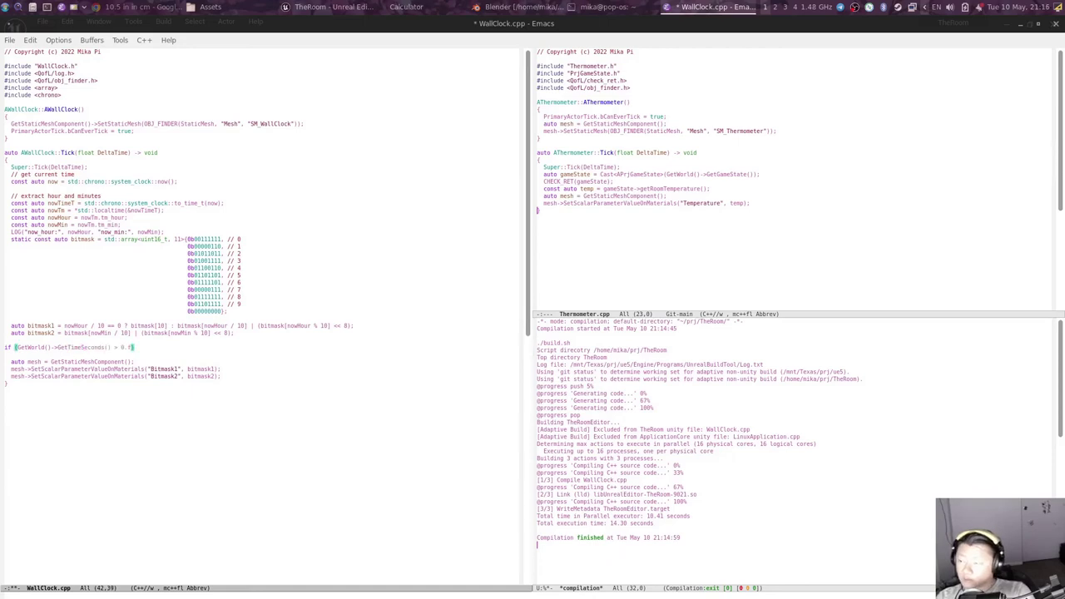
{"action": "key", "text": "ctrl+slash"}
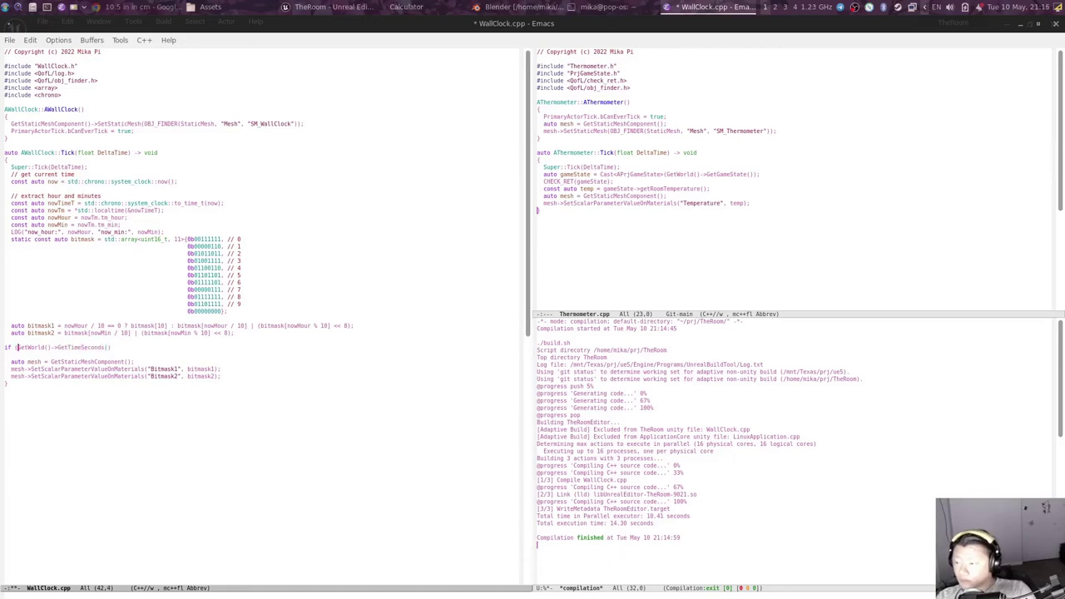
{"action": "type", "text": "std"}
{"action": "key", "text": "ctrl+o"}
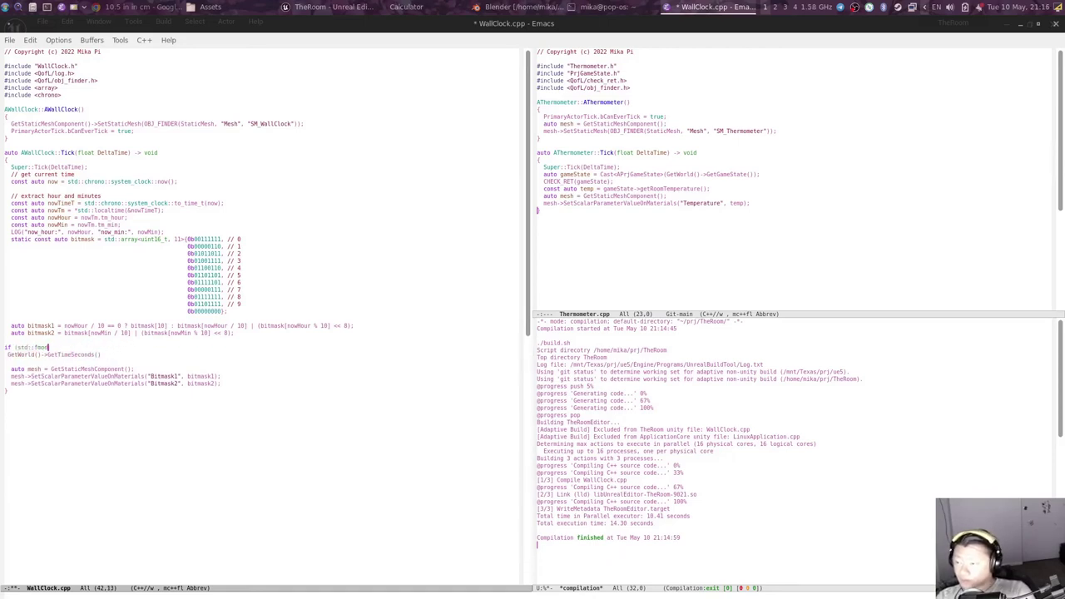
{"action": "type", "text": "("}
{"action": "key", "text": "ctrl+d"}
{"action": "key", "text": "ctrl+e"}
{"action": "type", "text": ", 1.f) > 0.5)"}
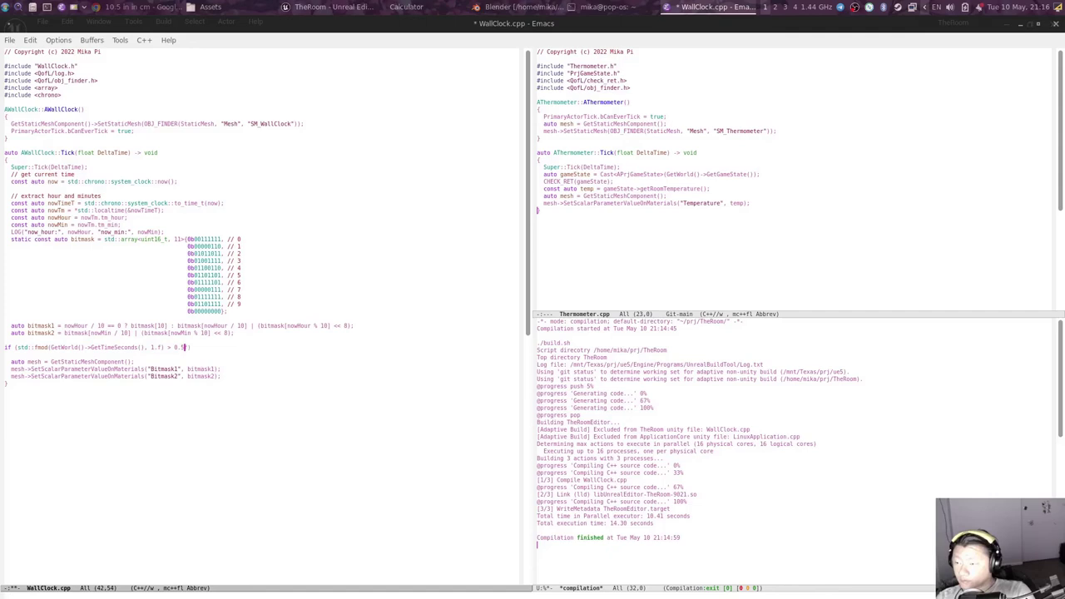
Step: Make the if body set bitmask1 = bitmask1 | 0x80 on one indented line
{"action": "key", "text": "ctrl+y"}
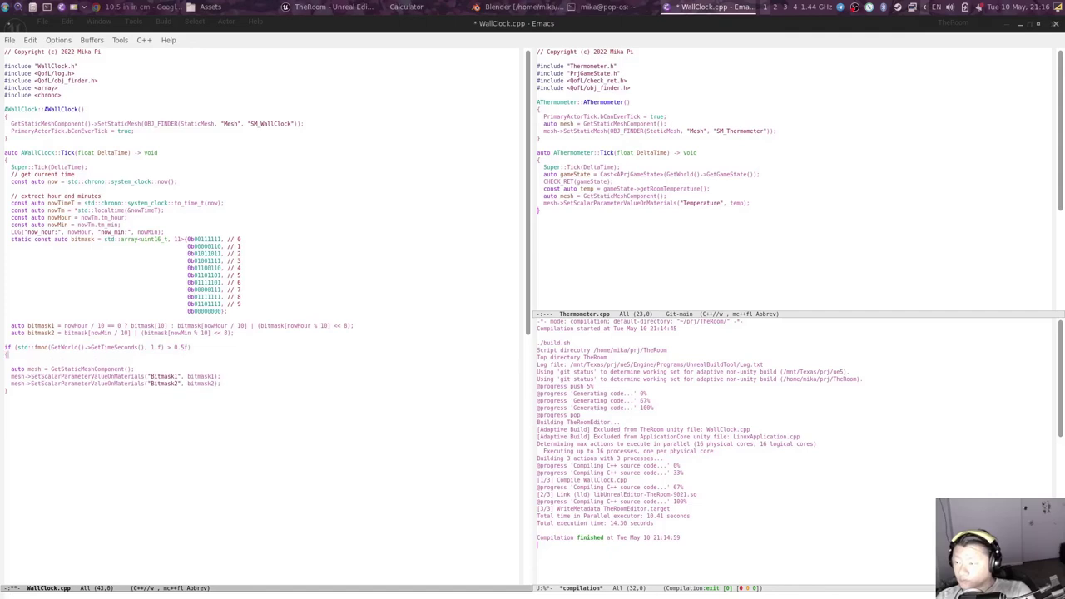
{"action": "key", "text": "Return"}
{"action": "type", "text": "bitmask1 = bitmask1 << 8;"}
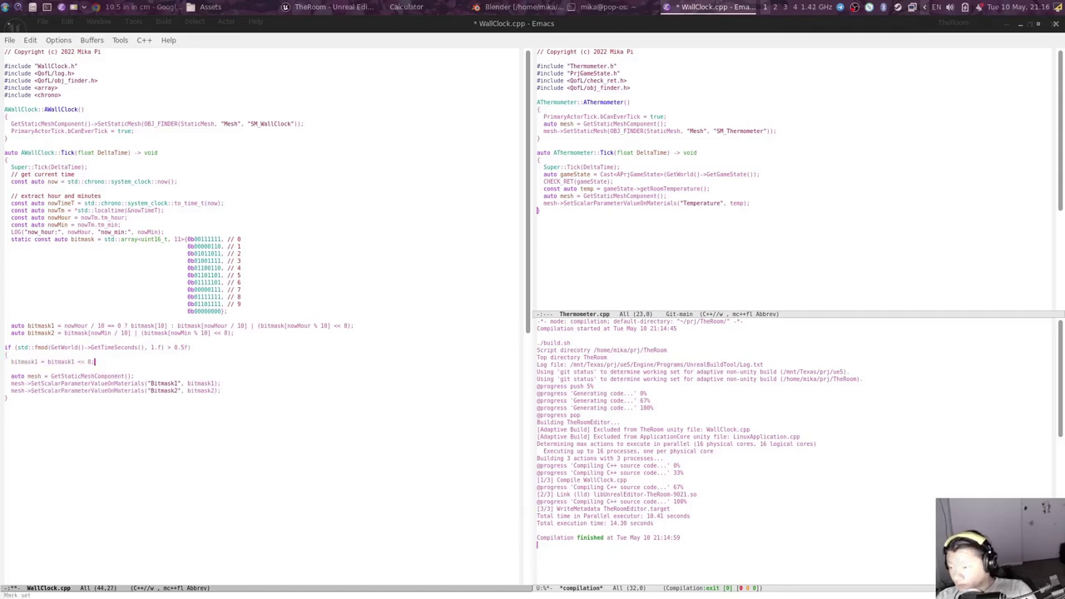
{"action": "key", "text": "Left"}
{"action": "key", "text": "BackSpace"}
{"action": "key", "text": "BackSpace"}
{"action": "key", "text": "BackSpace"}
{"action": "type", "text": "|"}
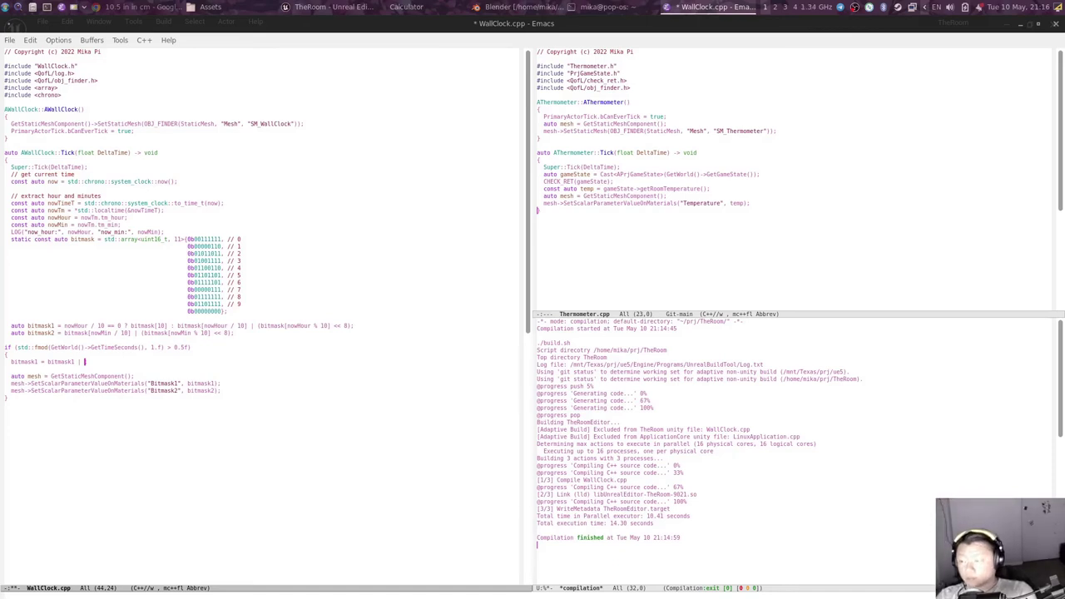
{"action": "type", "text": "0x80"}
{"action": "key", "text": "BackSpace"}
{"action": "key", "text": "ctrl+k"}
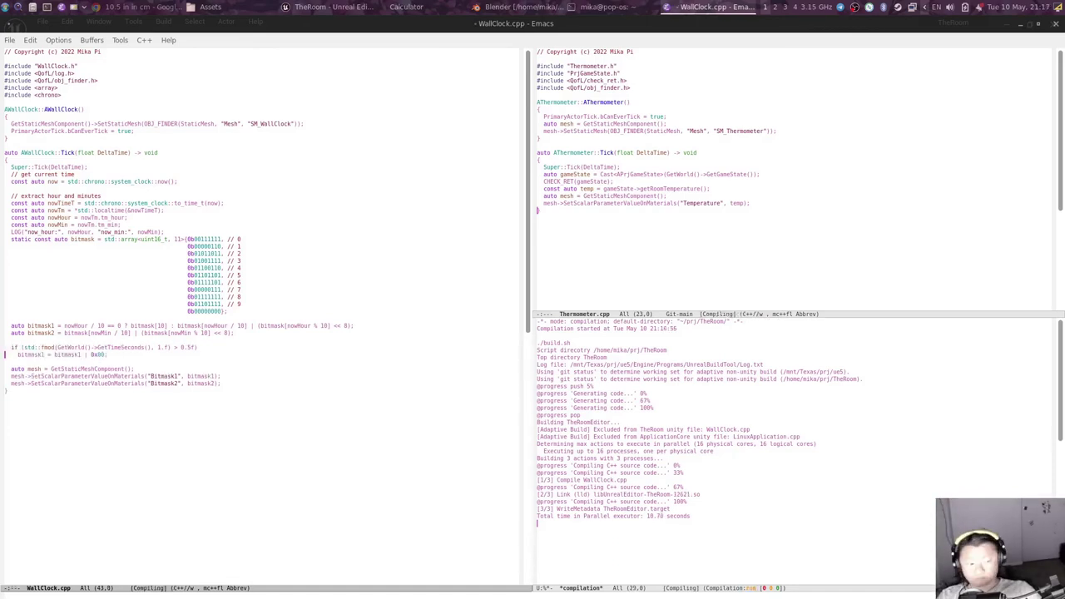
Step: Save WallClock.cpp and recompile the project for hot reload
{"action": "key", "text": "ctrl+x"}
{"action": "key", "text": "ctrl+s"}
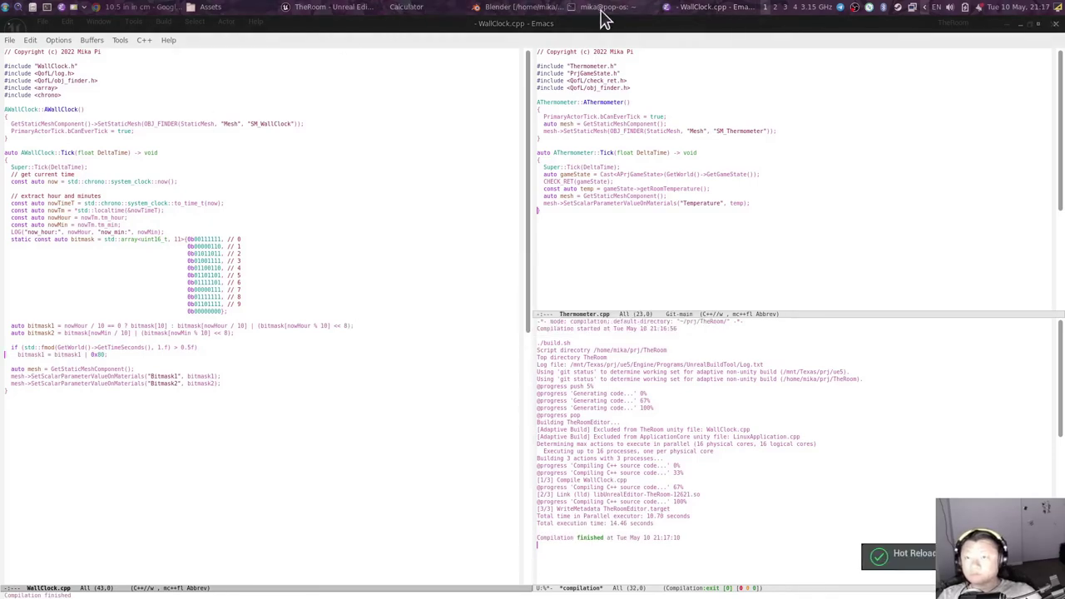
{"action": "left_click", "coordinate": [366, 9]}
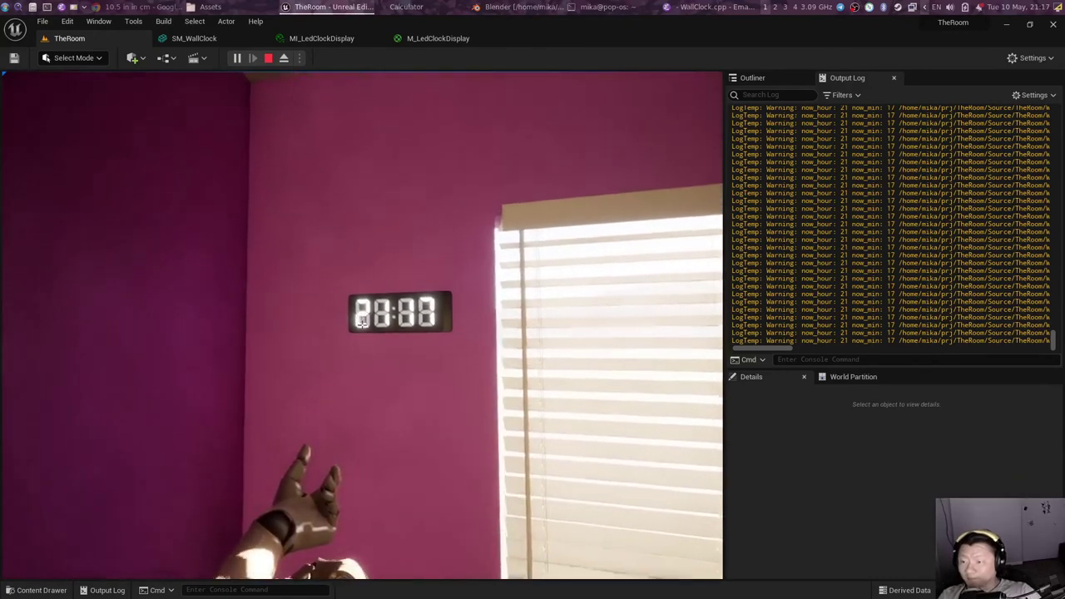
Step: Change bitmask1 to bitmask2 in the blink if block and replay the clock at 21:18
{"action": "key", "text": "Escape"}
{"action": "key", "text": "alt+Tab"}
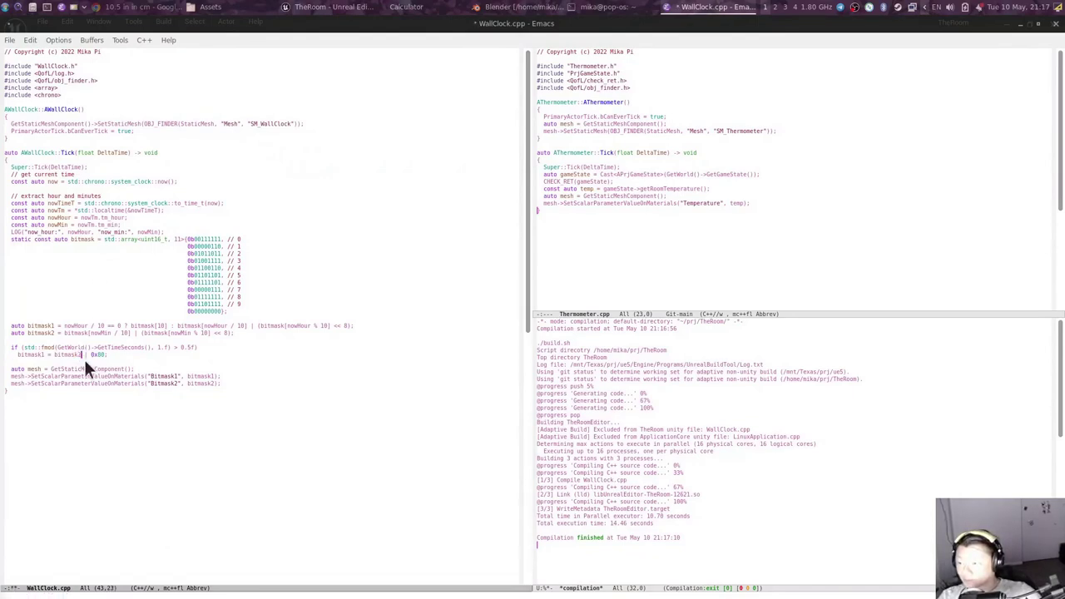
{"action": "left_click", "coordinate": [43, 354]}
{"action": "type", "text": "2"}
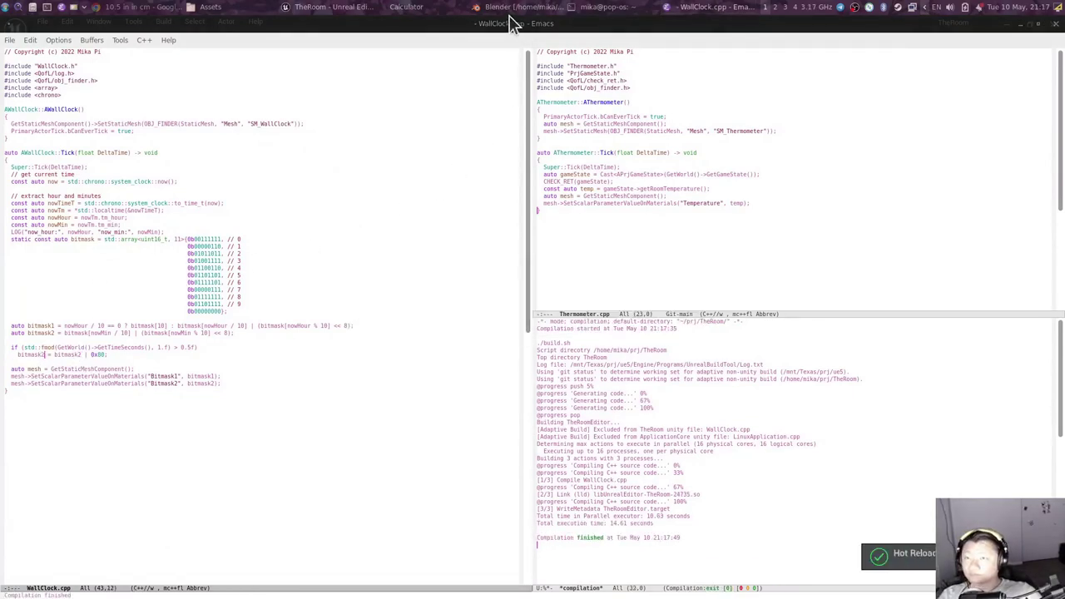
{"action": "left_click", "coordinate": [308, 7]}
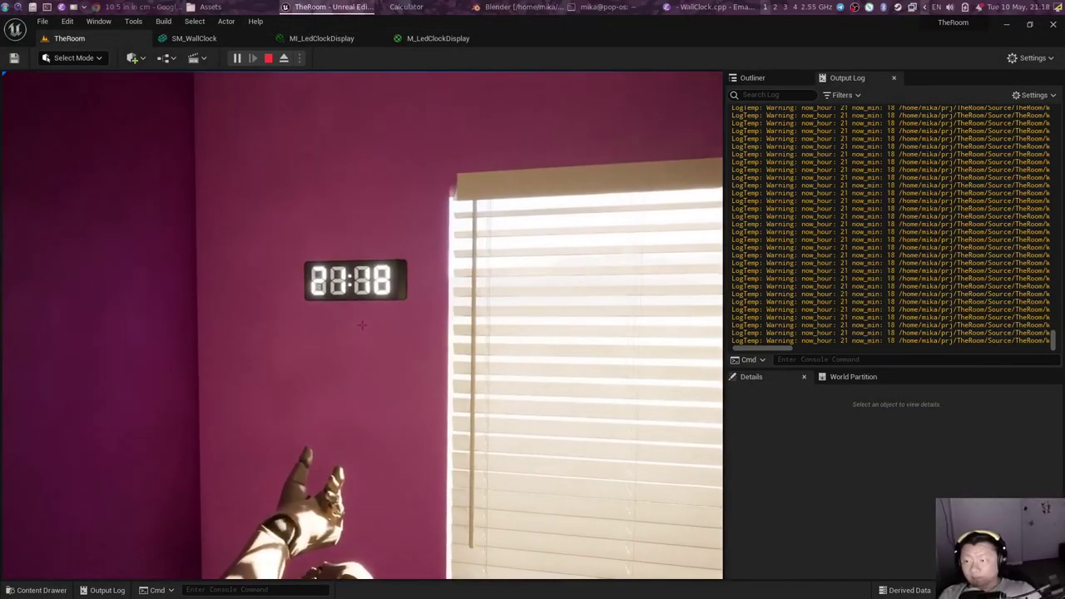
{"action": "key", "text": "Escape"}
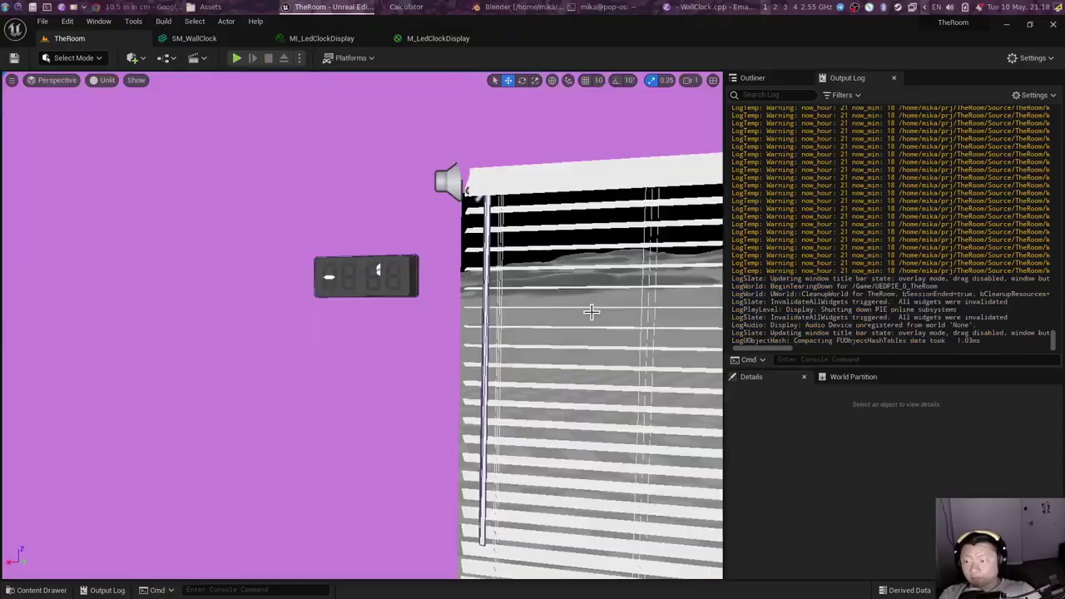
{"action": "key", "text": "alt+Tab"}
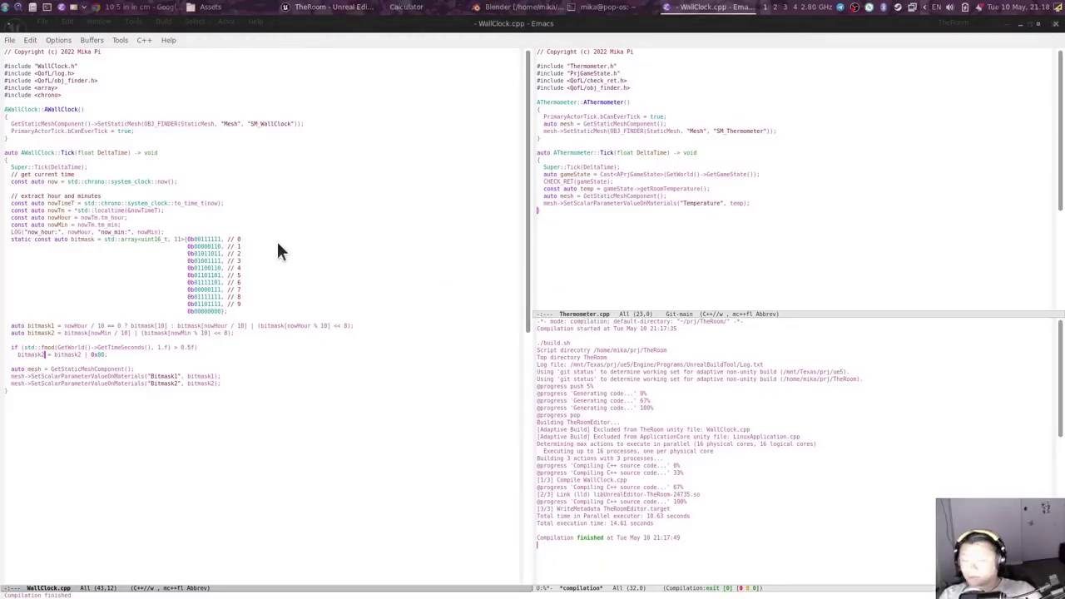
Step: Delete the debug LOG line, wrap the hour lookups as (nowHour % 12), and rebuild
{"action": "left_click", "coordinate": [270, 314]}
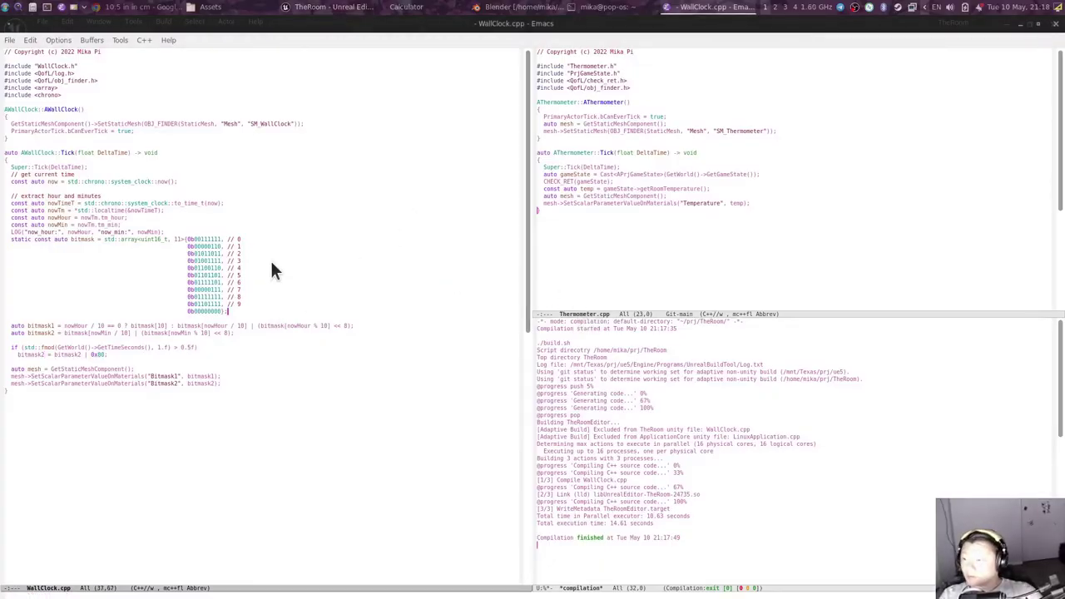
{"action": "left_click", "coordinate": [188, 230]}
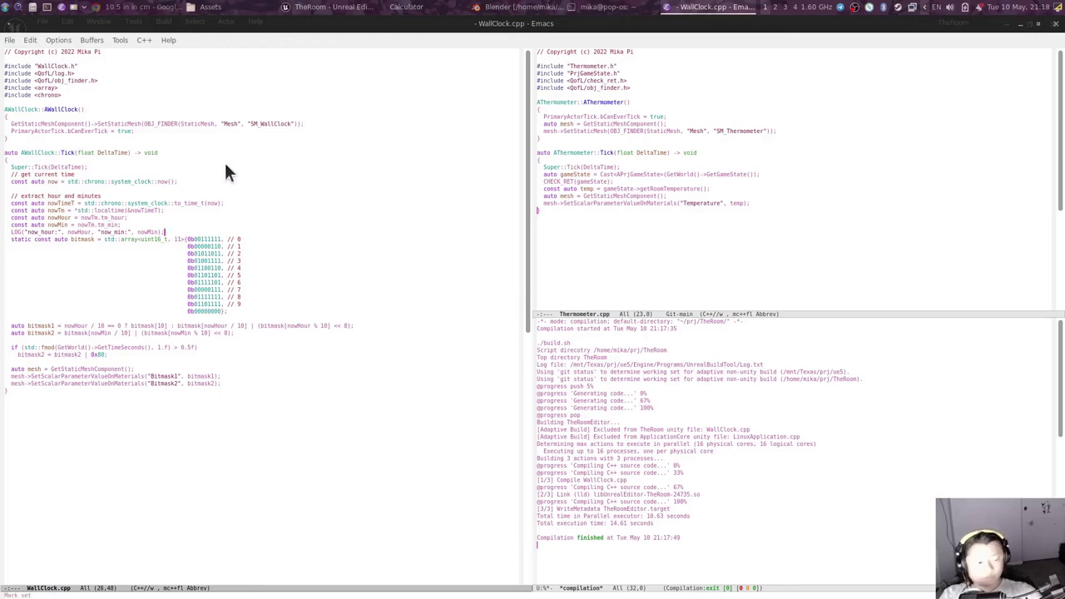
{"action": "key", "text": "ctrl+a"}
{"action": "key", "text": "ctrl+k"}
{"action": "key", "text": "ctrl+k"}
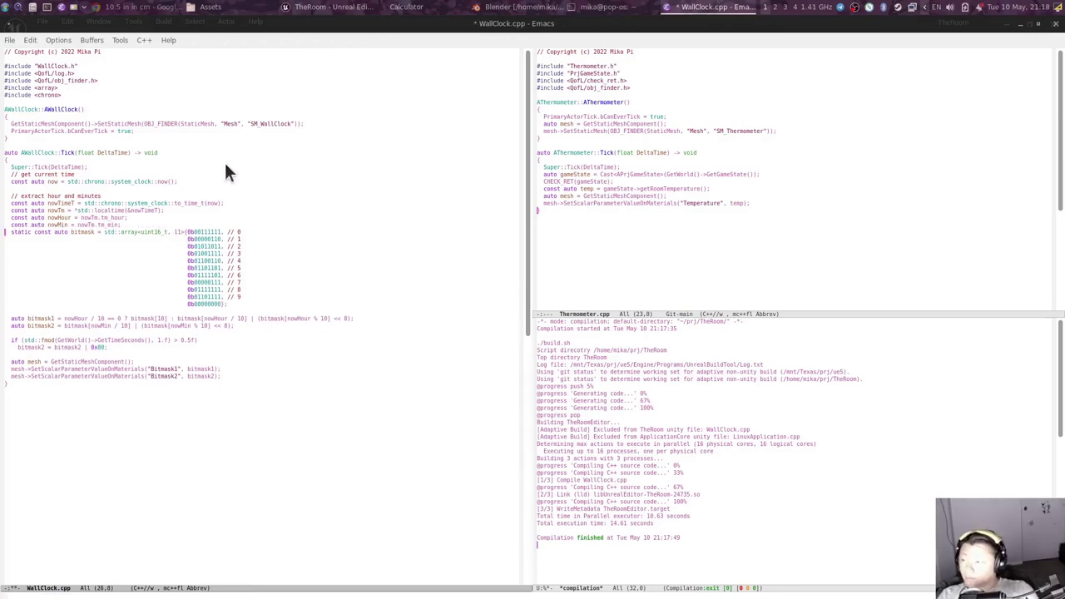
{"action": "type", "text": "( % 12)"}
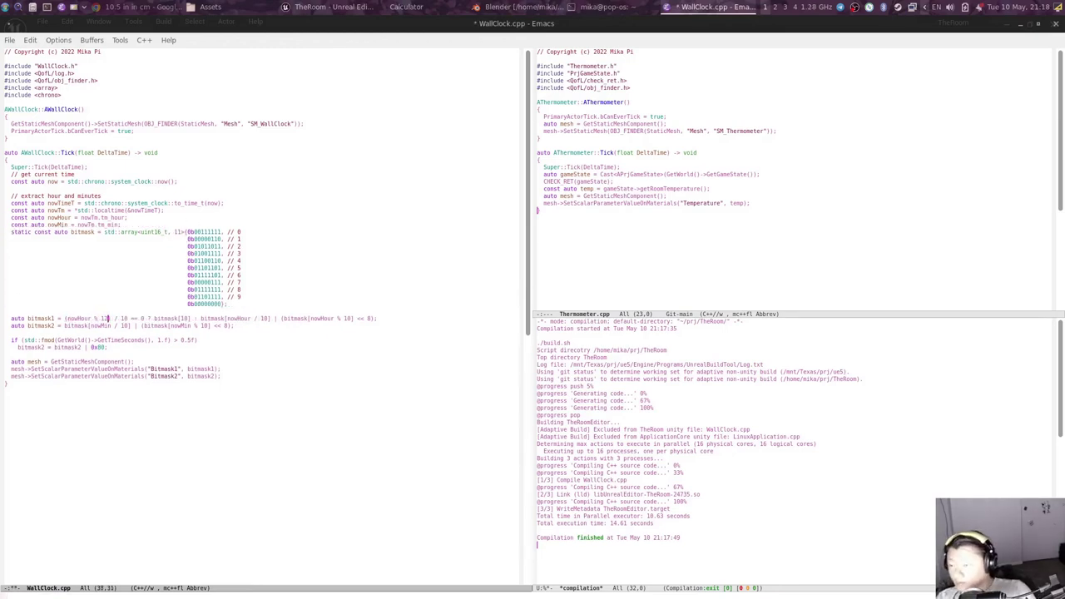
{"action": "type", "text": " % 12)"}
{"action": "key", "text": "alt+b"}
{"action": "key", "text": "alt+b"}
{"action": "type", "text": "(nowHour"}
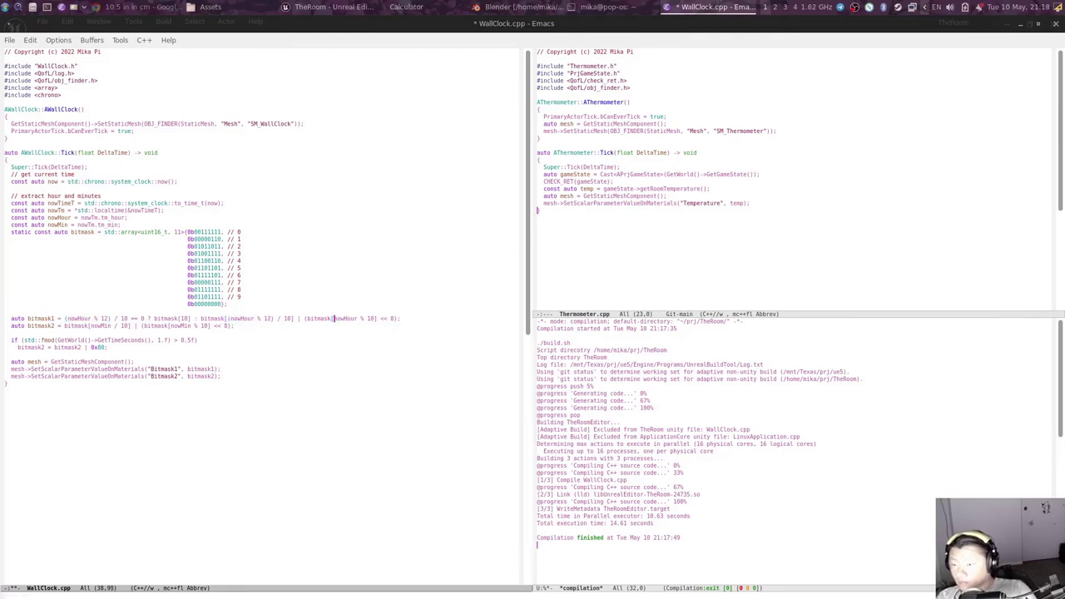
{"action": "type", "text": " % 12)"}
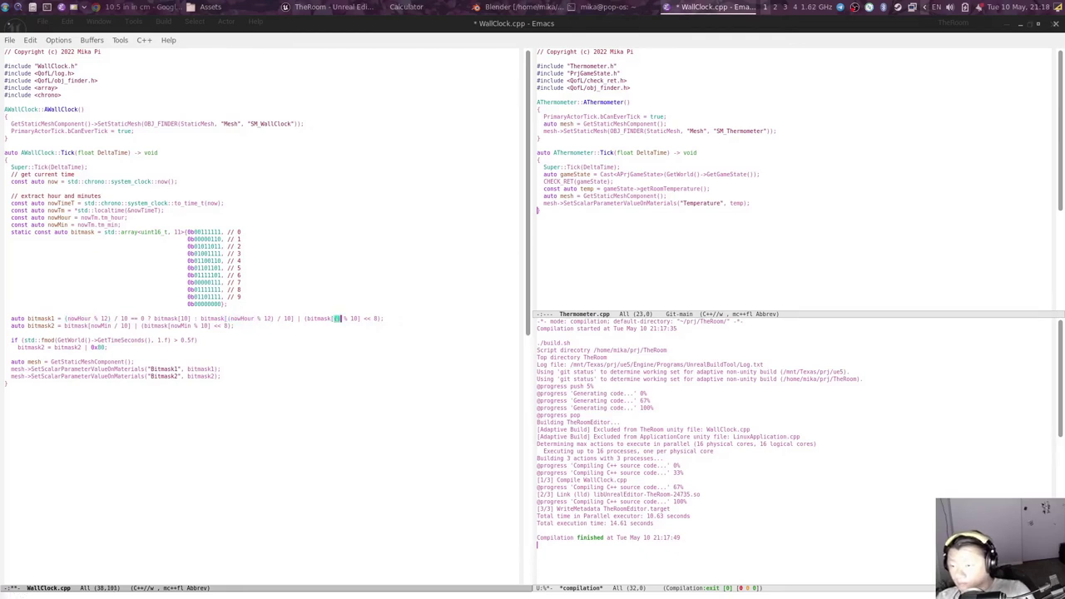
{"action": "key", "text": "alt+b"}
{"action": "key", "text": "alt+b"}
{"action": "type", "text": "("}
{"action": "key", "text": "F5"}
Step: Add if (nowHour >= 12) ORing 0x80 into bitmask1, else 0x8000, then rebuild
{"action": "key", "text": "Return"}
{"action": "key", "text": "Return"}
{"action": "type", "text": "if "}
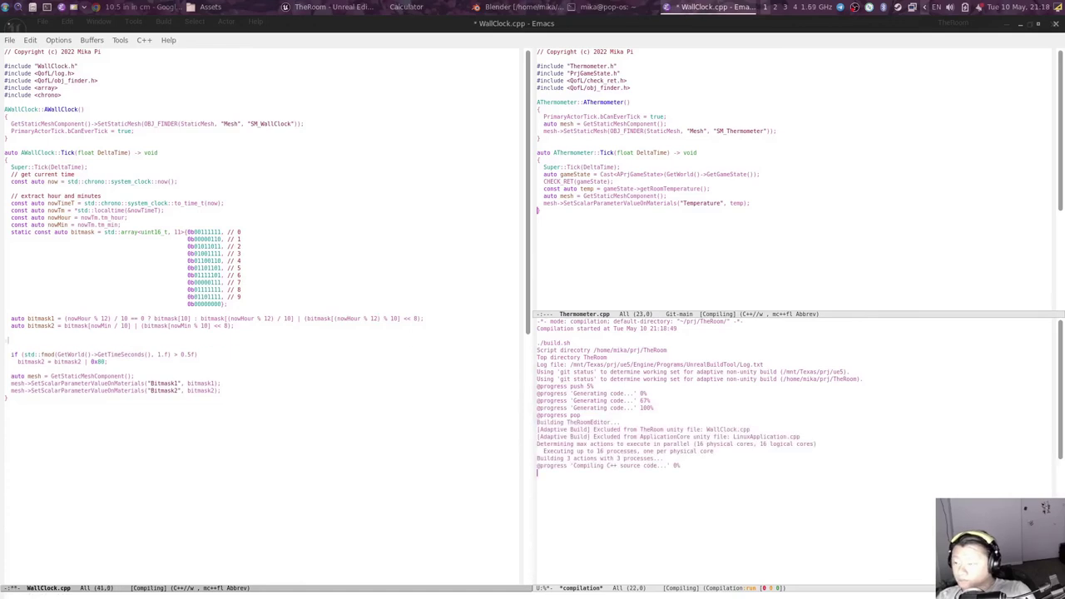
{"action": "type", "text": "(nowHour >="}
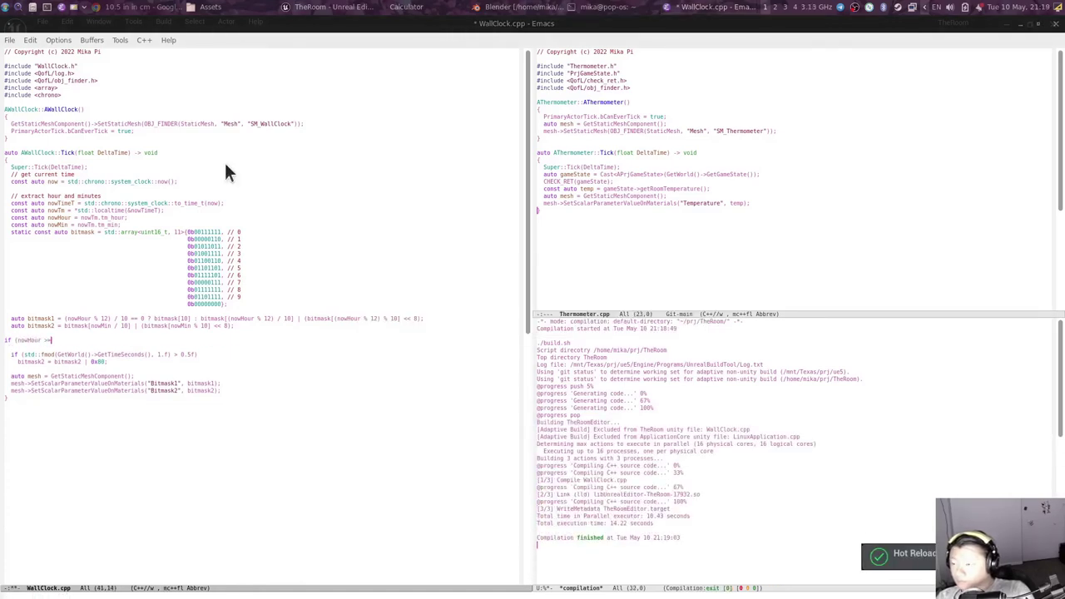
{"action": "type", "text": " 12"}
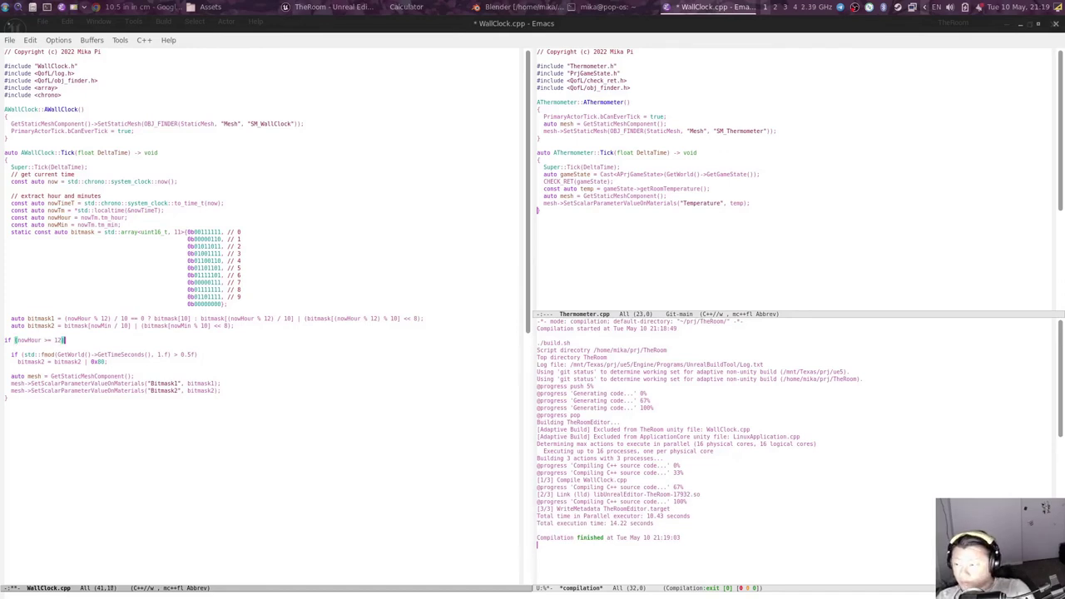
{"action": "key", "text": "Return"}
{"action": "key", "text": "ctrl+y"}
{"action": "type", "text": "else"}
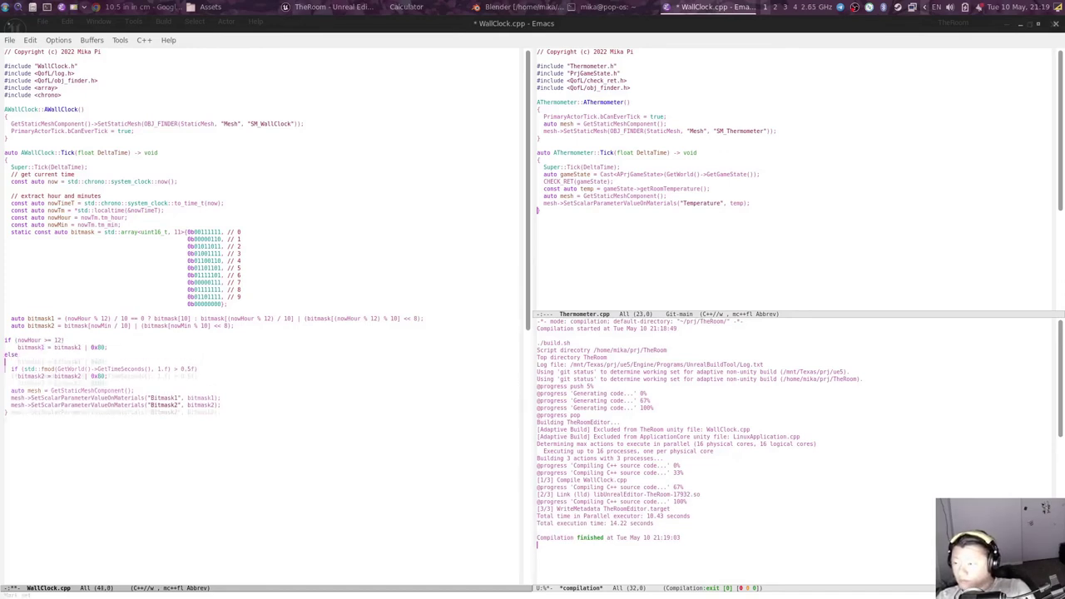
{"action": "key", "text": "Return"}
{"action": "key", "text": "ctrl+y"}
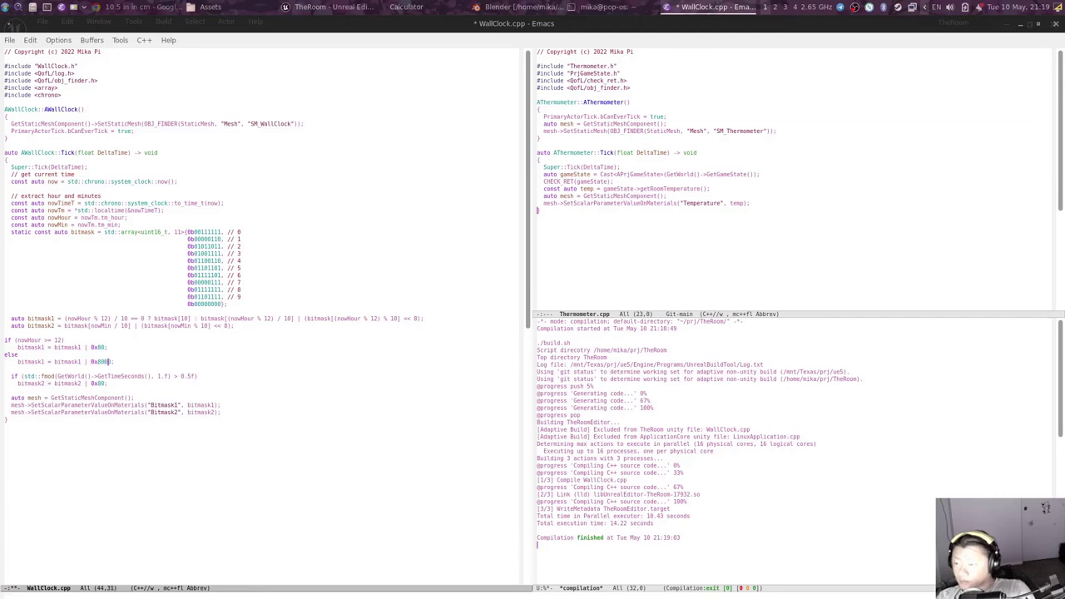
{"action": "key", "text": "F5"}
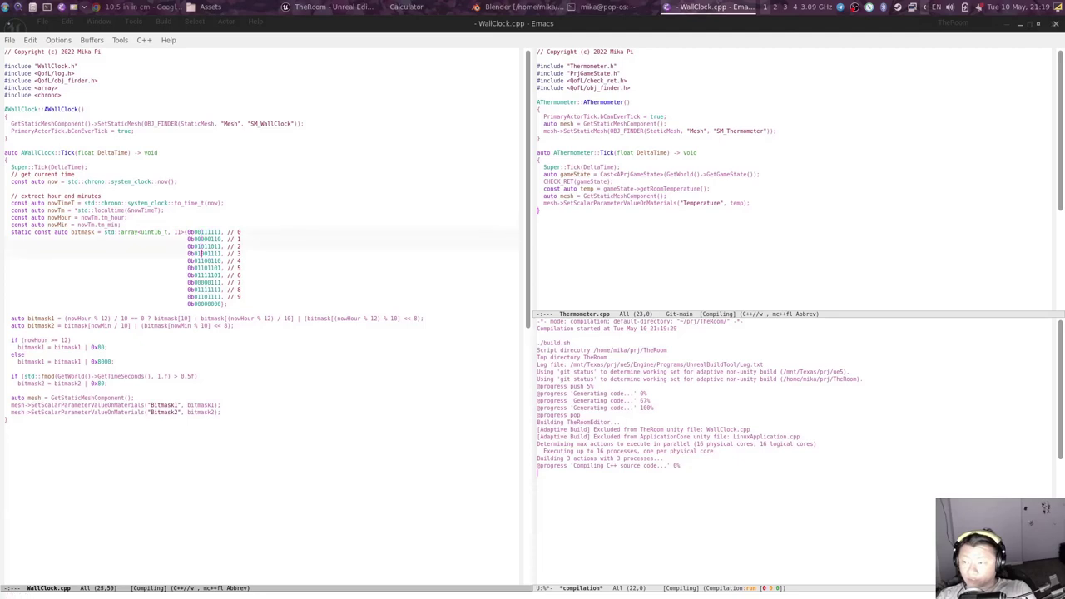
Step: Review the digit bitmask table, then start a Play session in Unreal
{"action": "left_click", "coordinate": [201, 290]}
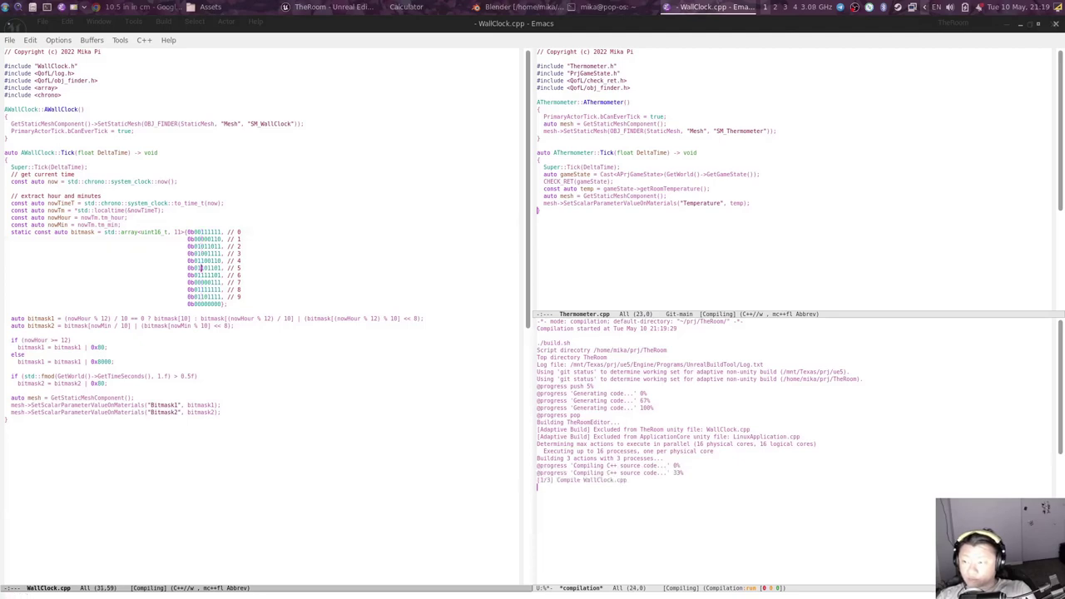
{"action": "key", "text": "Down"}
{"action": "key", "text": "Down"}
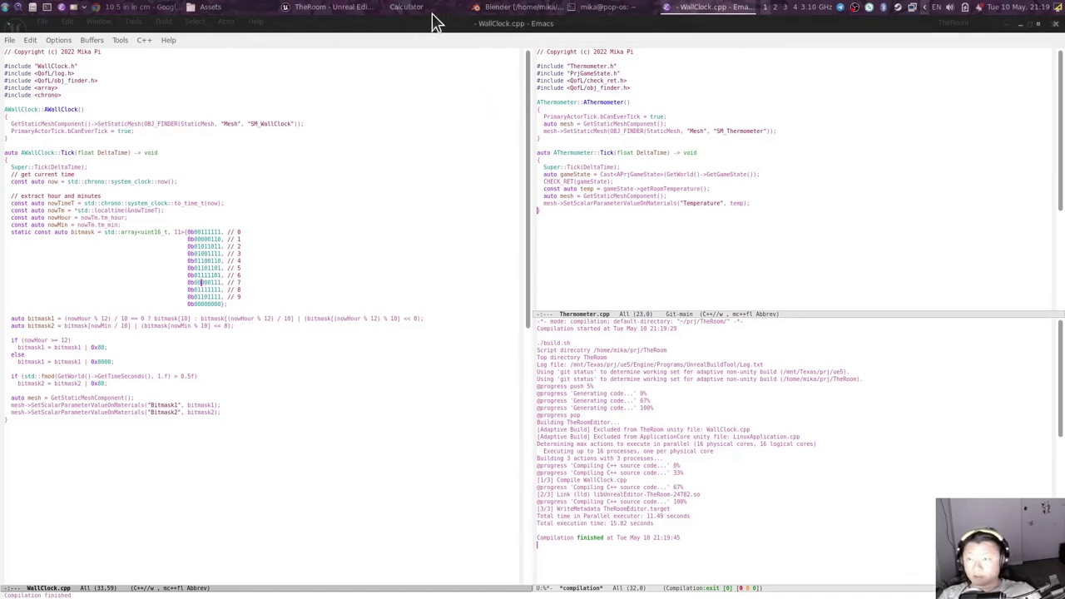
{"action": "left_click", "coordinate": [320, 7]}
{"action": "left_click", "coordinate": [236, 62]}
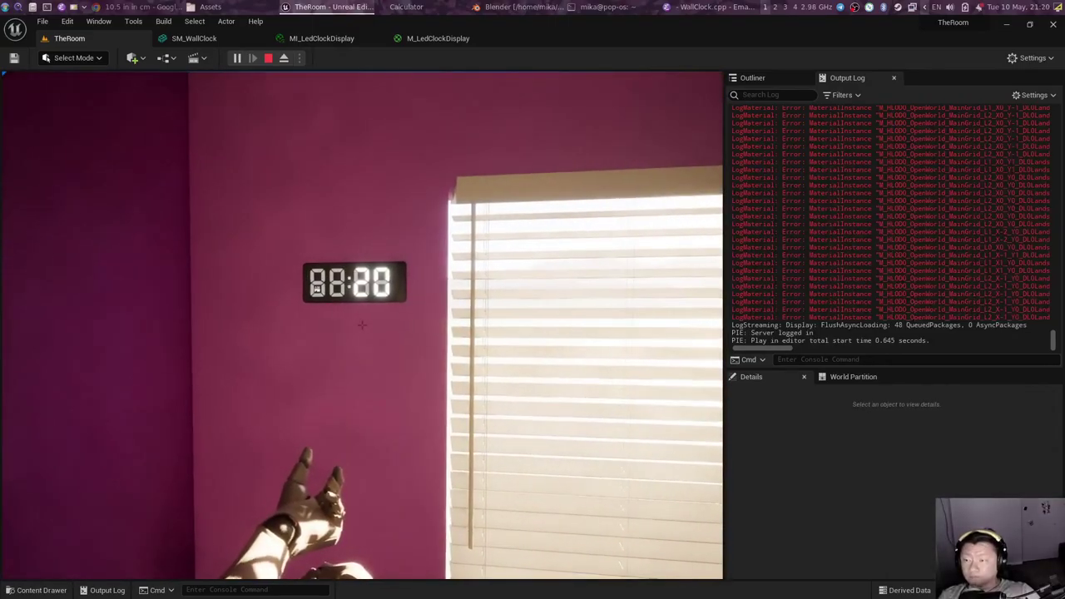
Step: Check the bitmask1 line in Emacs, then resume the room with the clock showing 9:21
{"action": "key", "text": "Escape"}
{"action": "key", "text": "alt+Tab"}
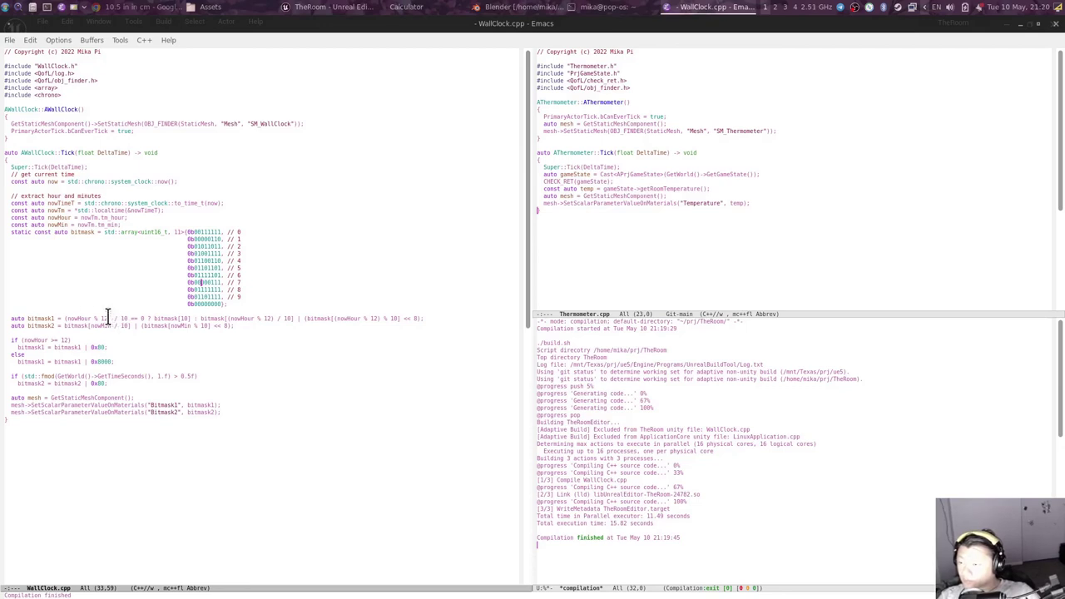
{"action": "left_click", "coordinate": [420, 317]}
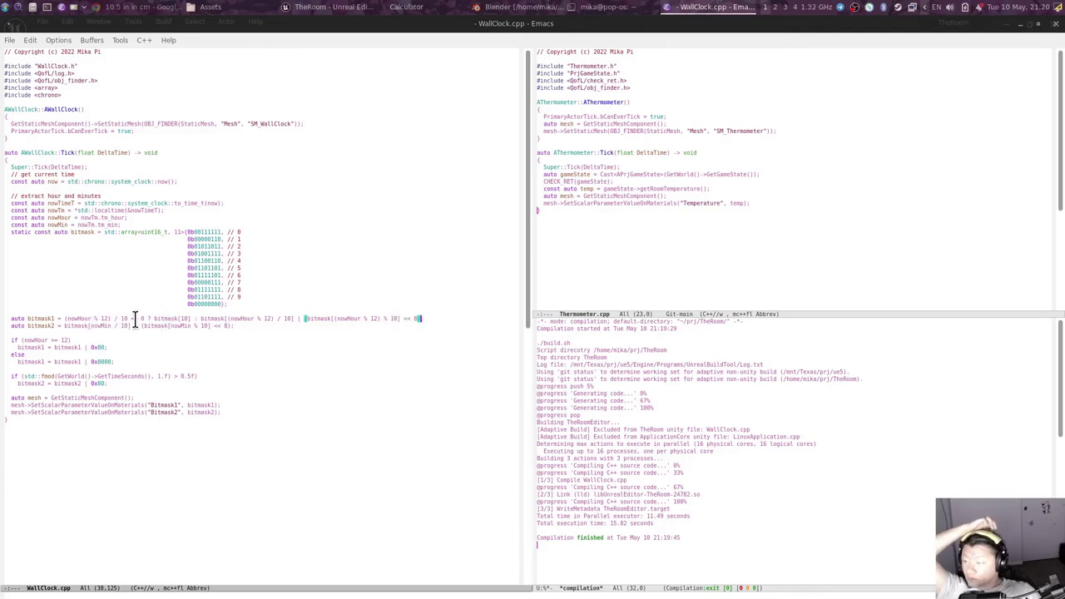
{"action": "key", "text": "alt+Tab"}
{"action": "left_click", "coordinate": [334, 301]}
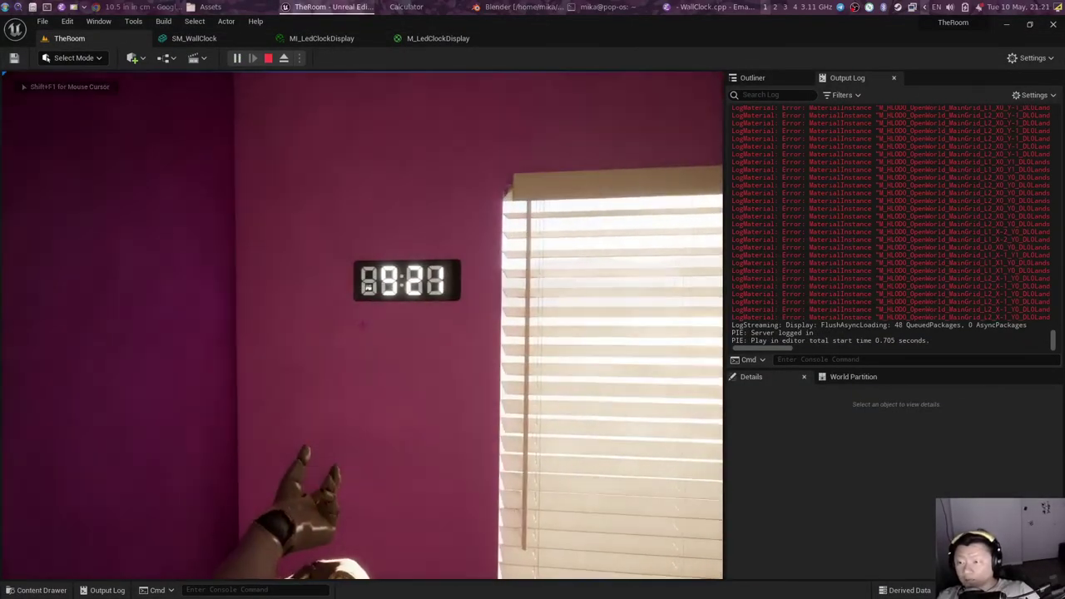
Step: Edit the V value of MI_LedClockDisplay's colour parameter, then replay TheRoom
{"action": "key", "text": "Escape"}
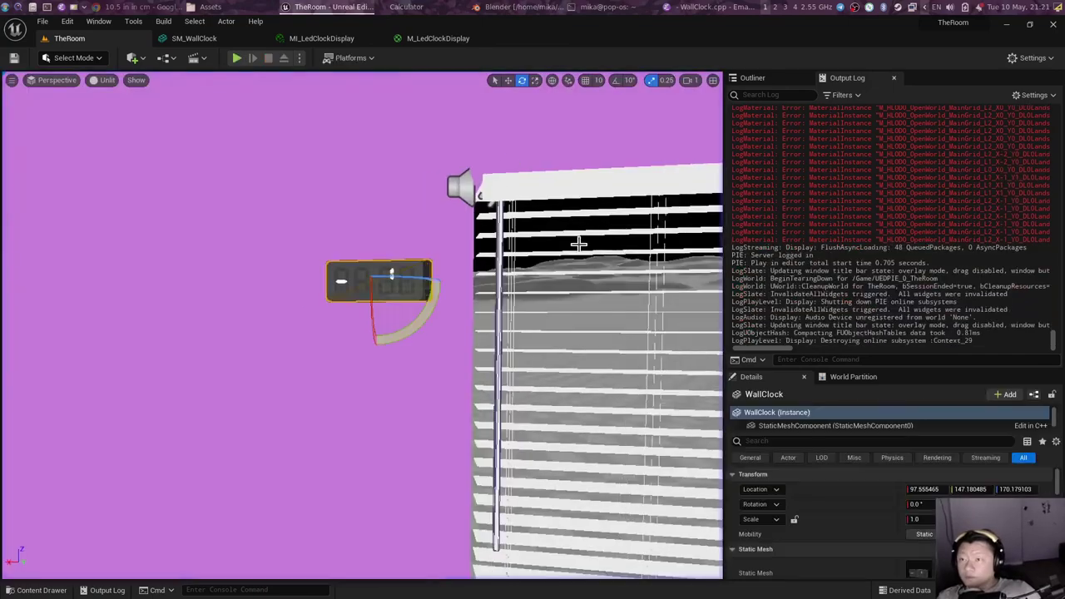
{"action": "left_click", "coordinate": [337, 40]}
{"action": "left_click", "coordinate": [912, 196]}
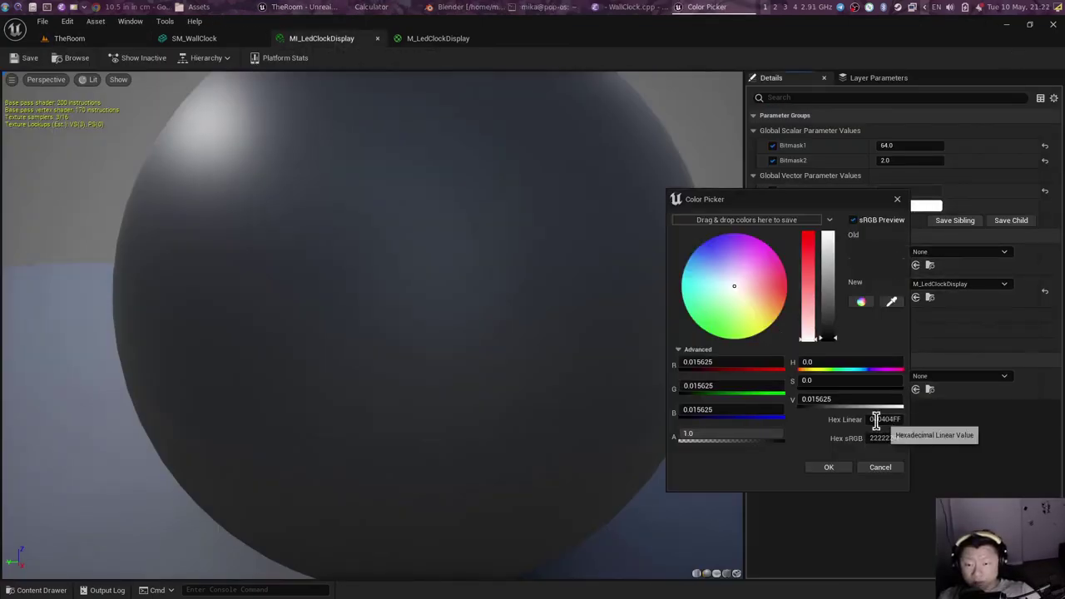
{"action": "left_click", "coordinate": [832, 400]}
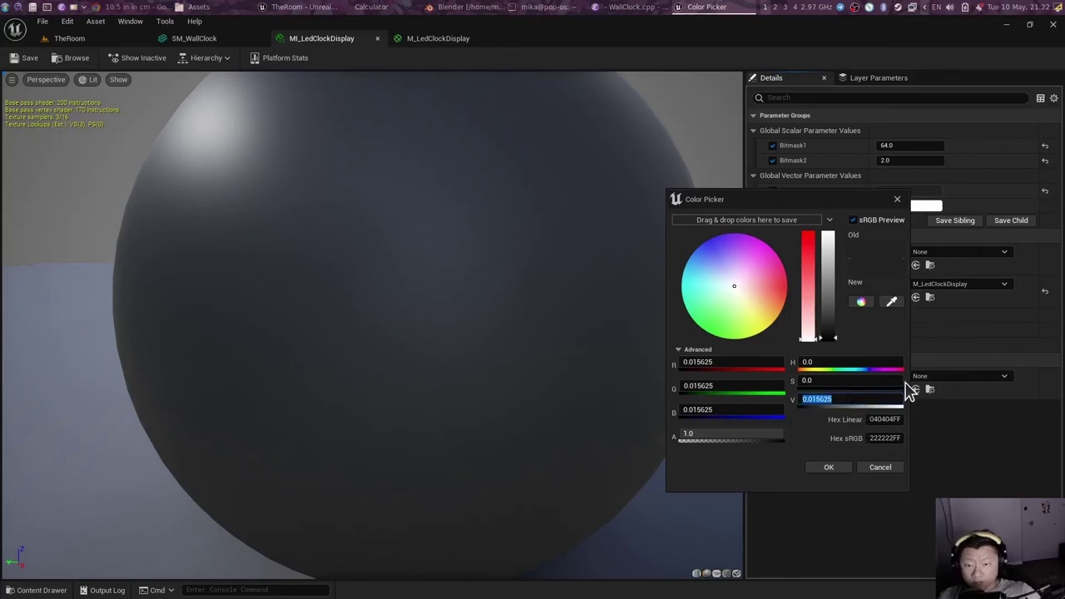
{"action": "type", "text": "0.01"}
{"action": "key", "text": "ctrl+s"}
{"action": "left_click", "coordinate": [69, 38]}
{"action": "key", "text": "alt+p"}
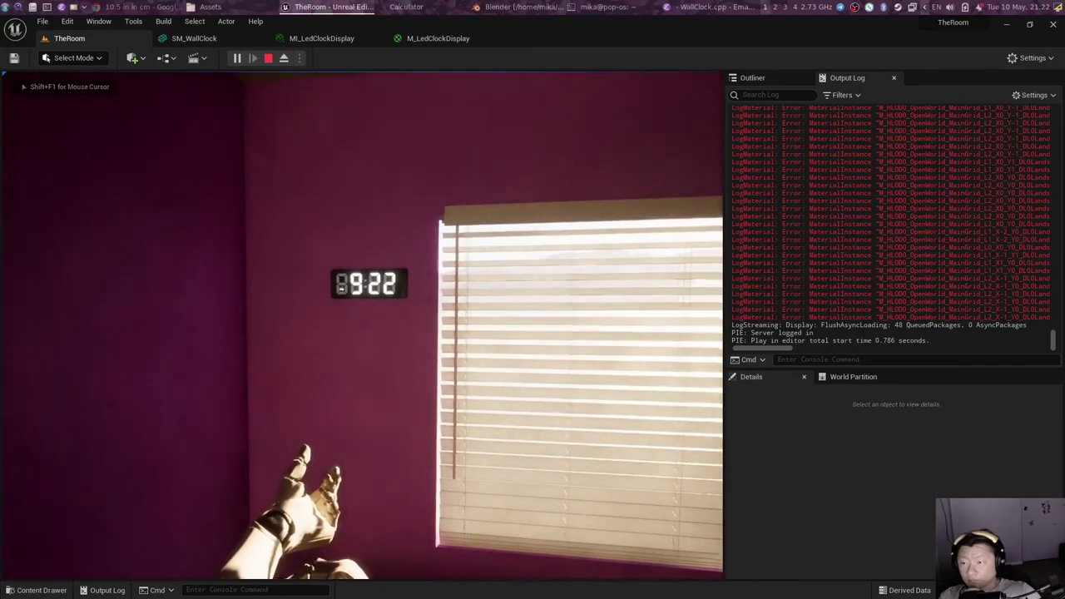
Step: Walk around the room watching the clock tick from 9:22 to 9:23, then stop
{"action": "key", "text": "w"}
{"action": "key", "text": "s"}
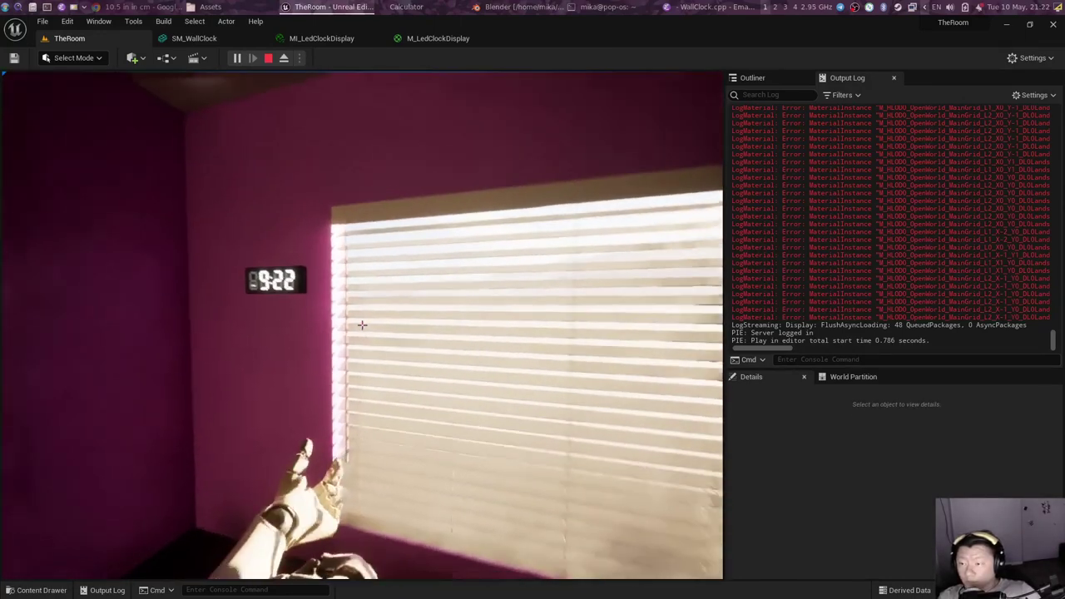
{"action": "key", "text": "w"}
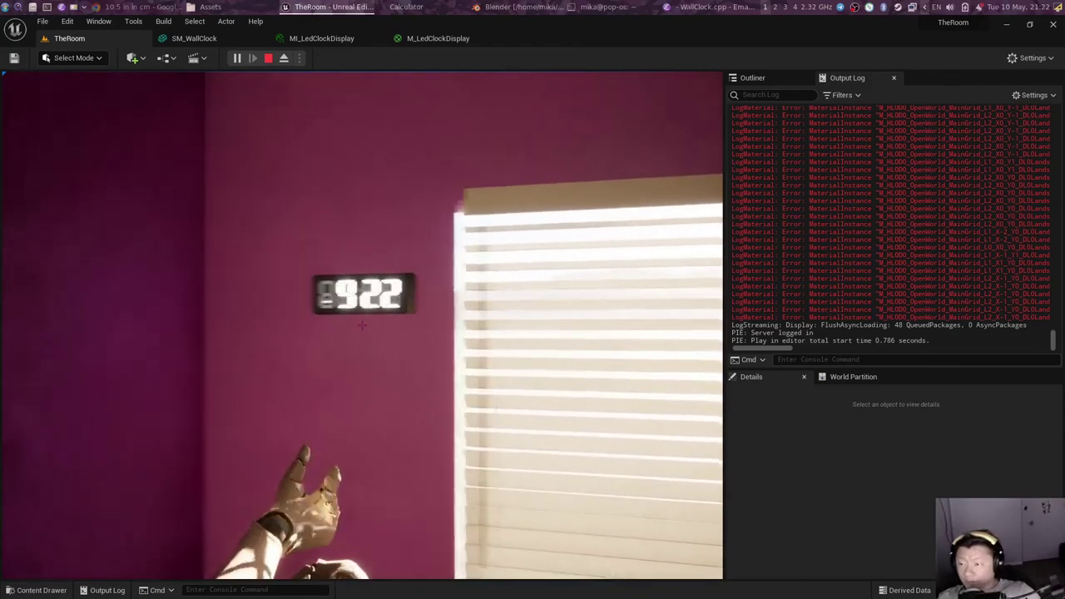
{"action": "key", "text": "w"}
{"action": "key", "text": "s"}
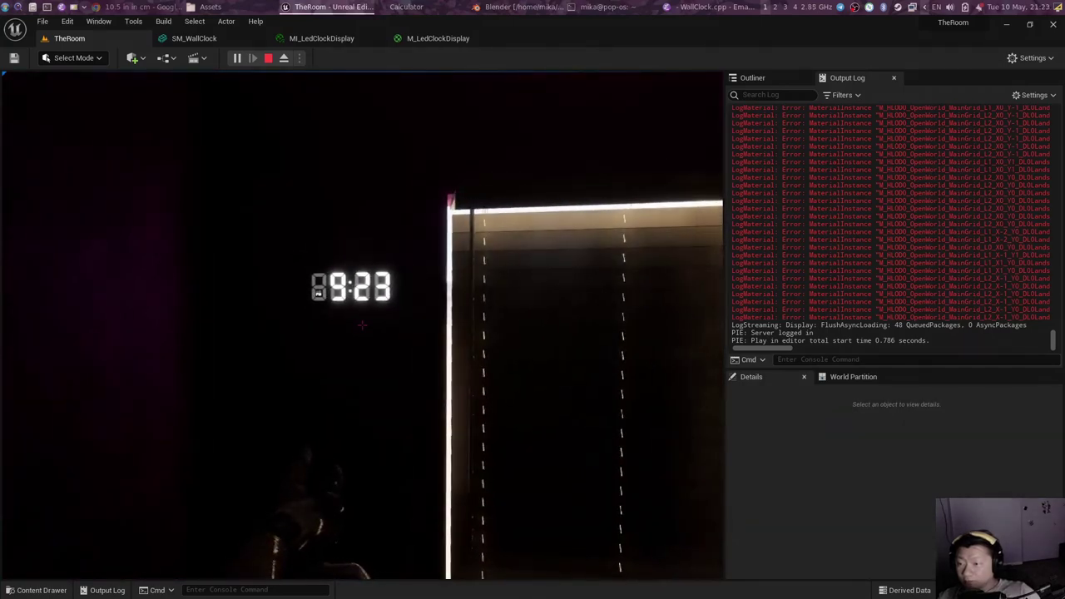
{"action": "key", "text": "Escape"}
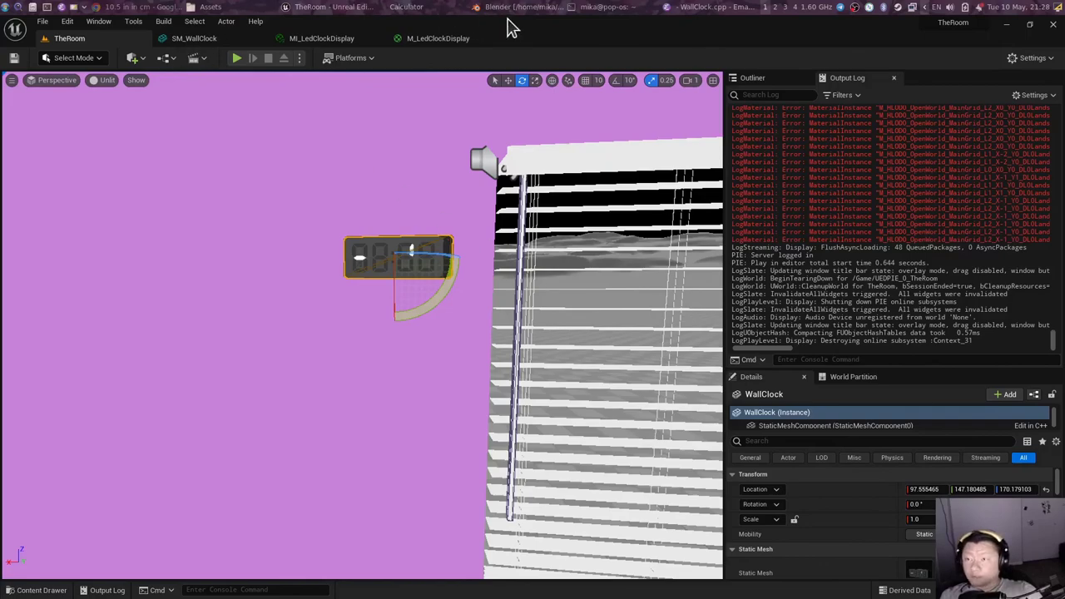
Step: Review the nowHour and bitmask lines in Emacs, shrinking the text to fit long lines
{"action": "left_click", "coordinate": [707, 8]}
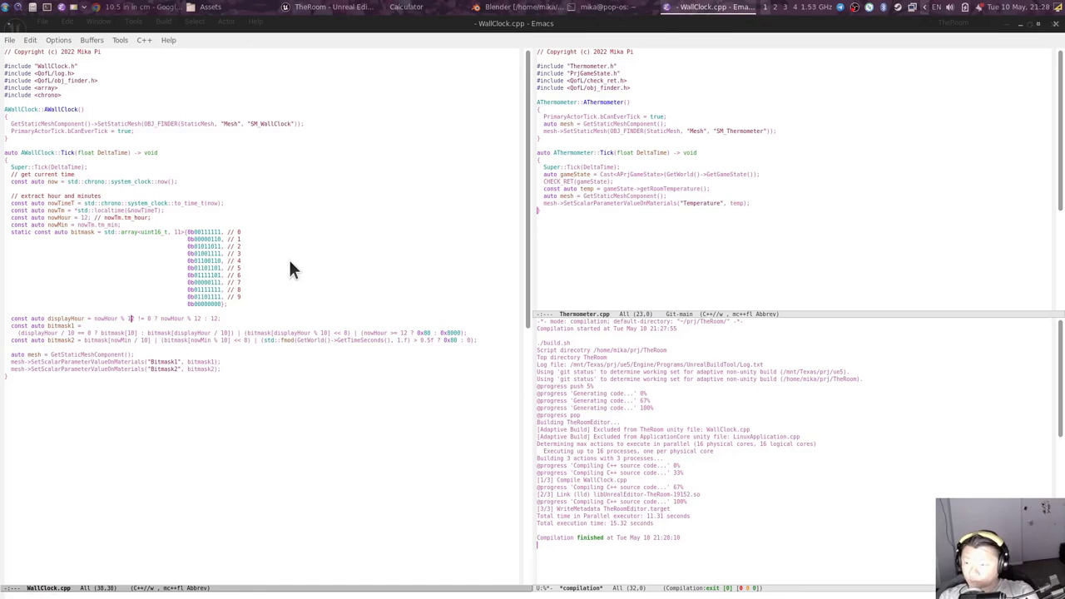
{"action": "key", "text": "Left"}
{"action": "key", "text": "ctrl+u"}
{"action": "key", "text": "ctrl+space"}
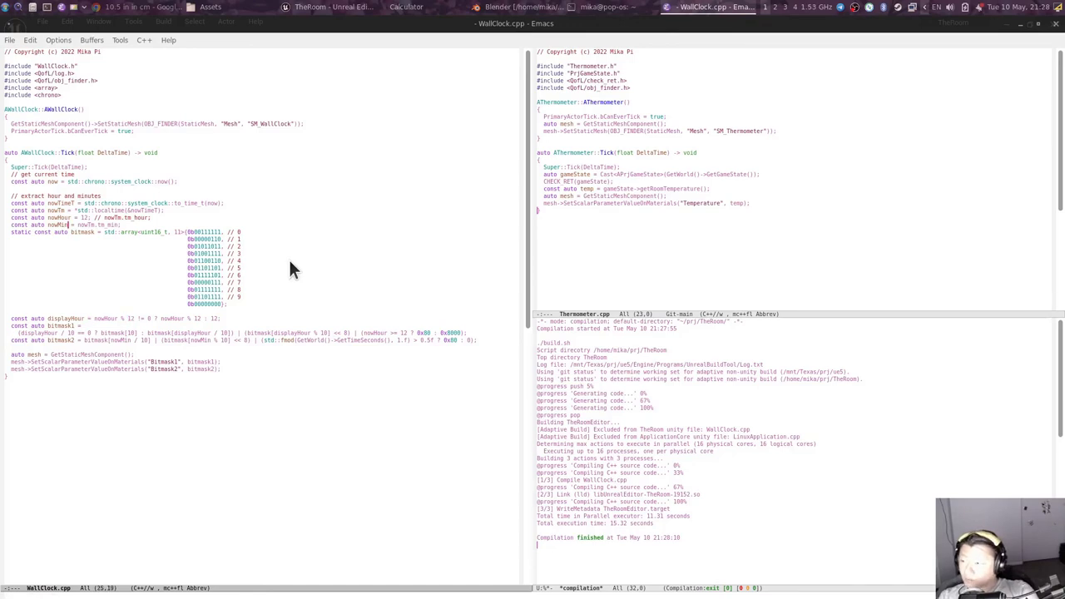
{"action": "key", "text": "ctrl+x"}
{"action": "key", "text": "ctrl+equal"}
{"action": "key", "text": "equal"}
{"action": "key", "text": "equal"}
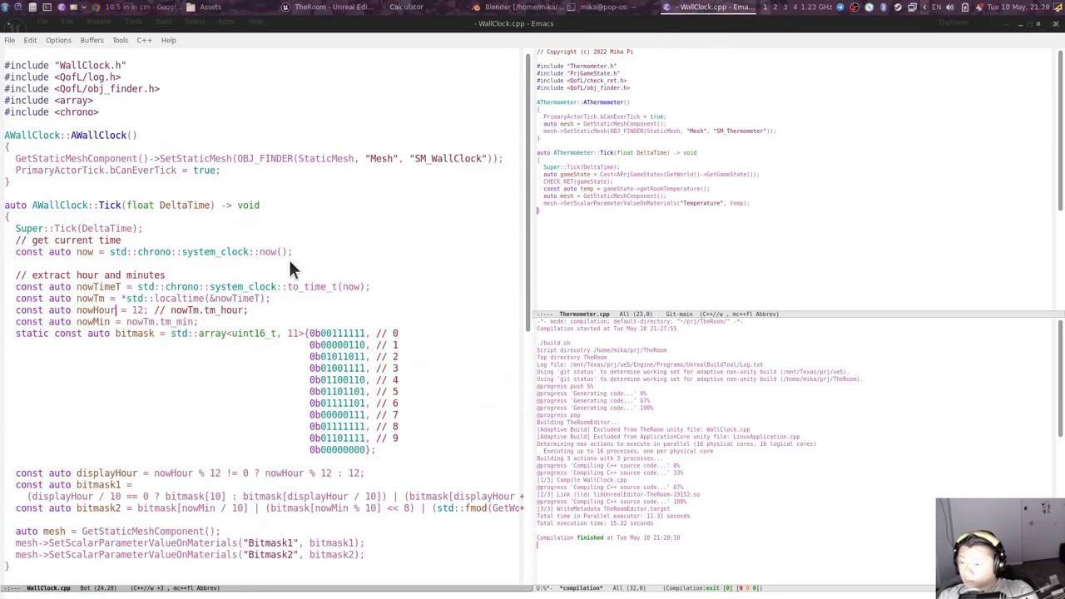
{"action": "key", "text": "ctrl+u"}
{"action": "key", "text": "ctrl+space"}
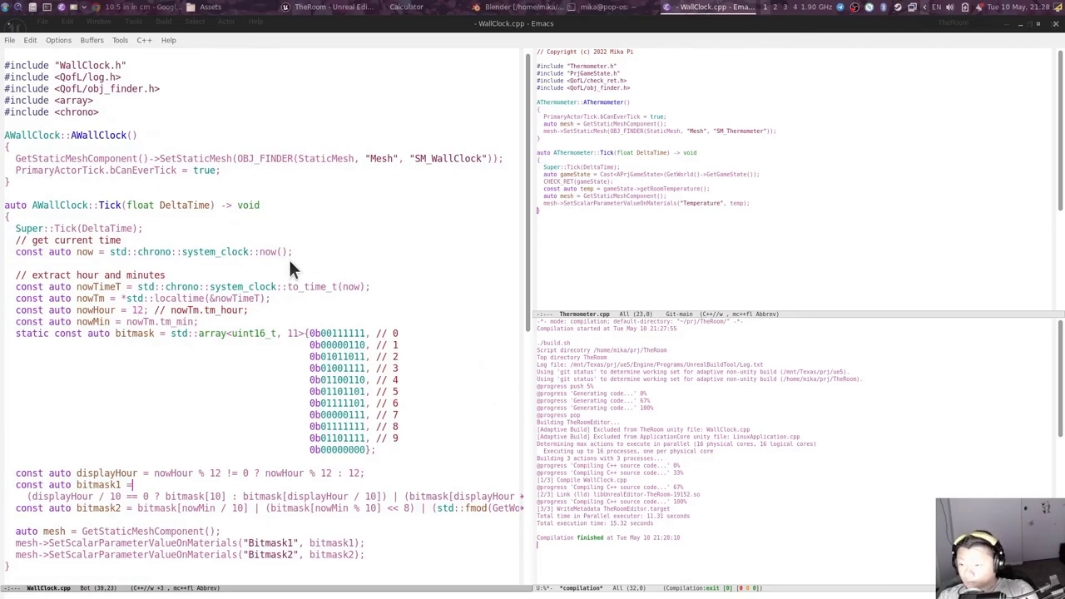
{"action": "key", "text": "ctrl+u"}
{"action": "key", "text": "ctrl+space"}
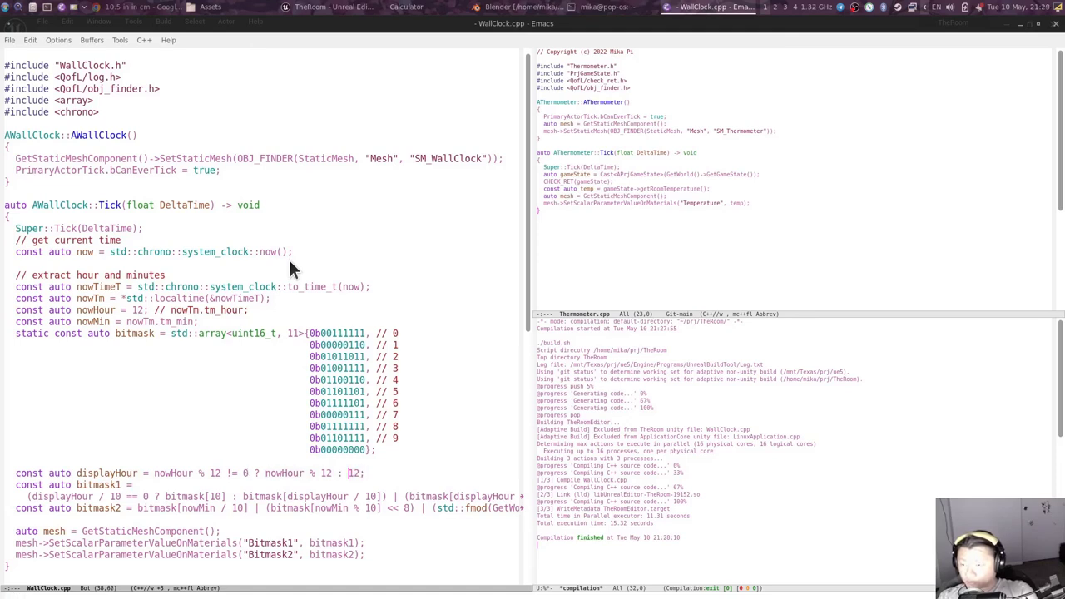
{"action": "key", "text": "Down"}
{"action": "key", "text": "Down"}
{"action": "key", "text": "Down"}
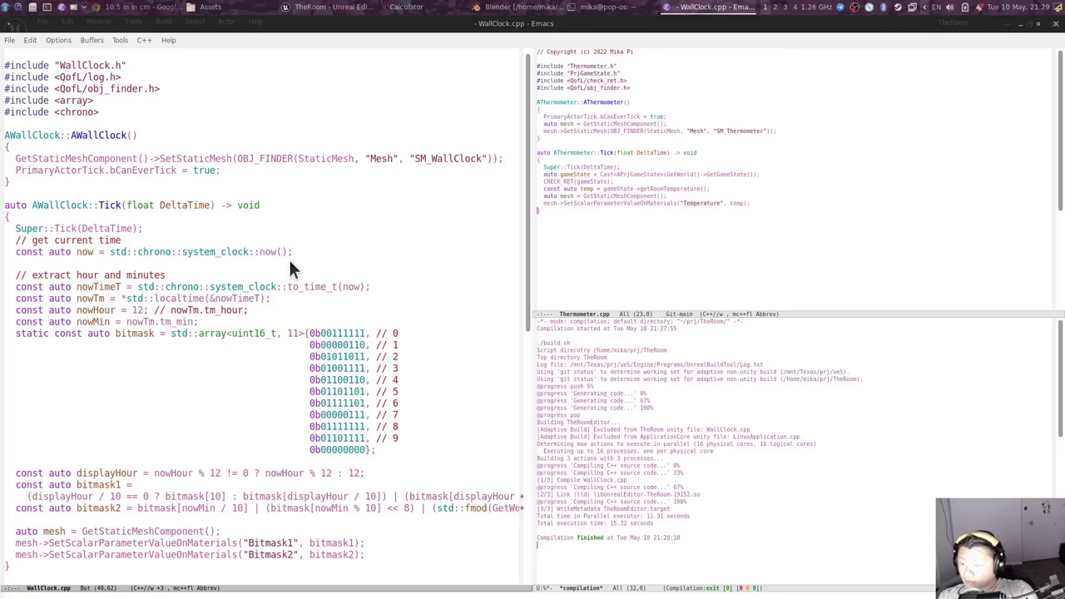
{"action": "key", "text": "ctrl+x"}
{"action": "key", "text": "ctrl+minus"}
{"action": "key", "text": "minus"}
{"action": "key", "text": "minus"}
Step: Comment the bitmask1 terms as first digit of hour, second digit of hour, and AM/PM
{"action": "key", "text": "ctrl+e"}
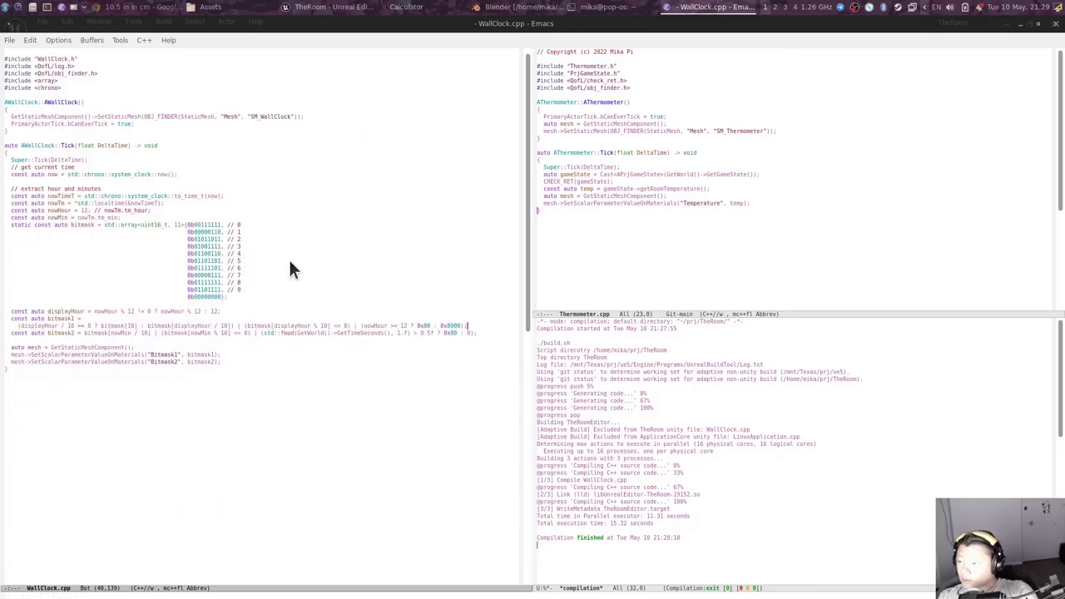
{"action": "key", "text": "alt+f"}
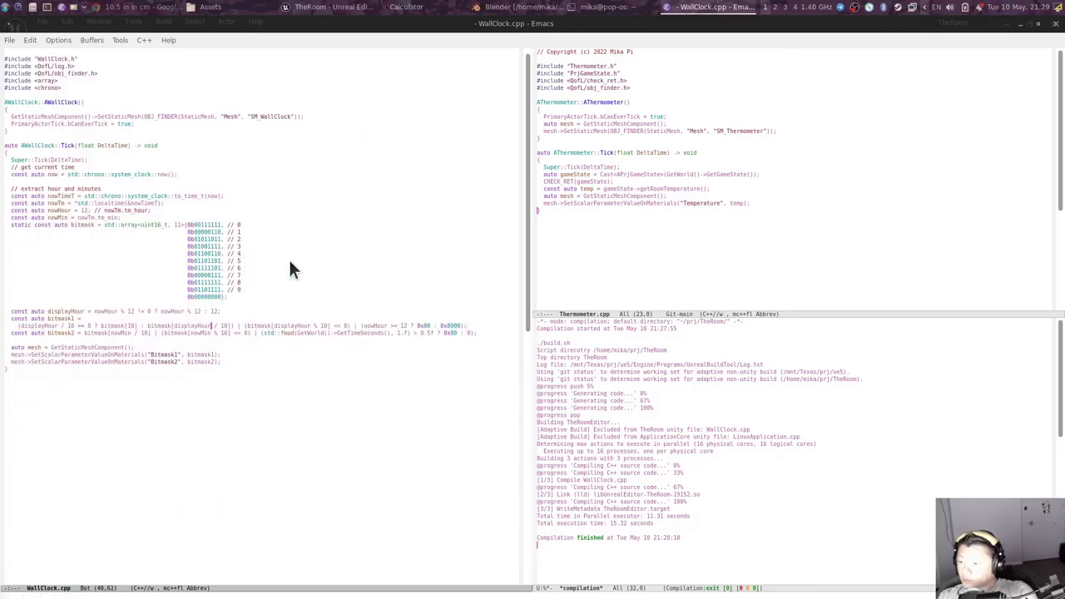
{"action": "key", "text": "alt+b"}
{"action": "key", "text": "alt+b"}
{"action": "key", "text": "alt+b"}
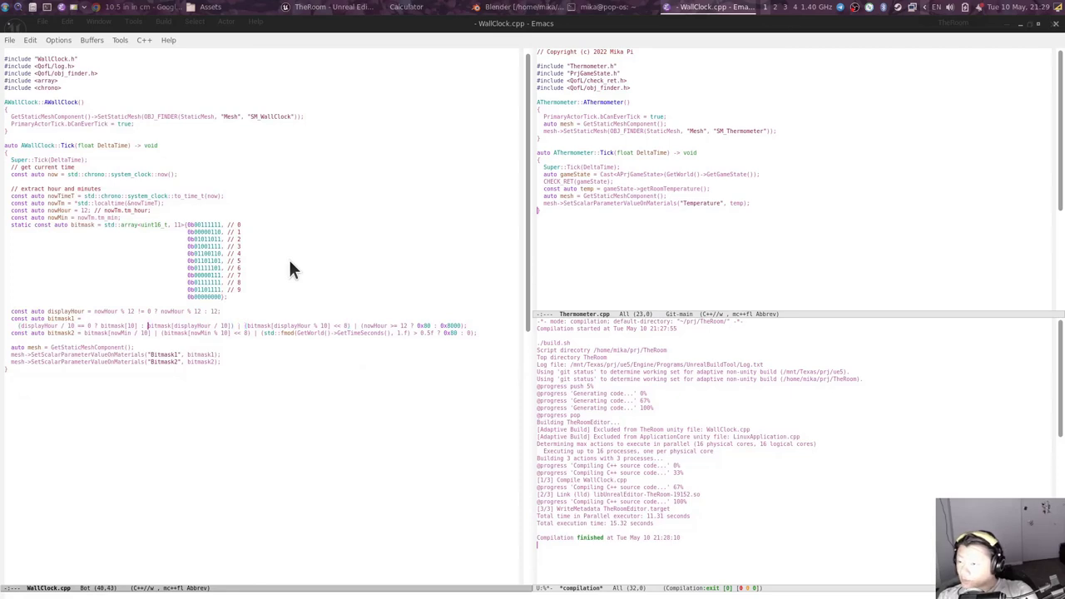
{"action": "type", "text": "//"}
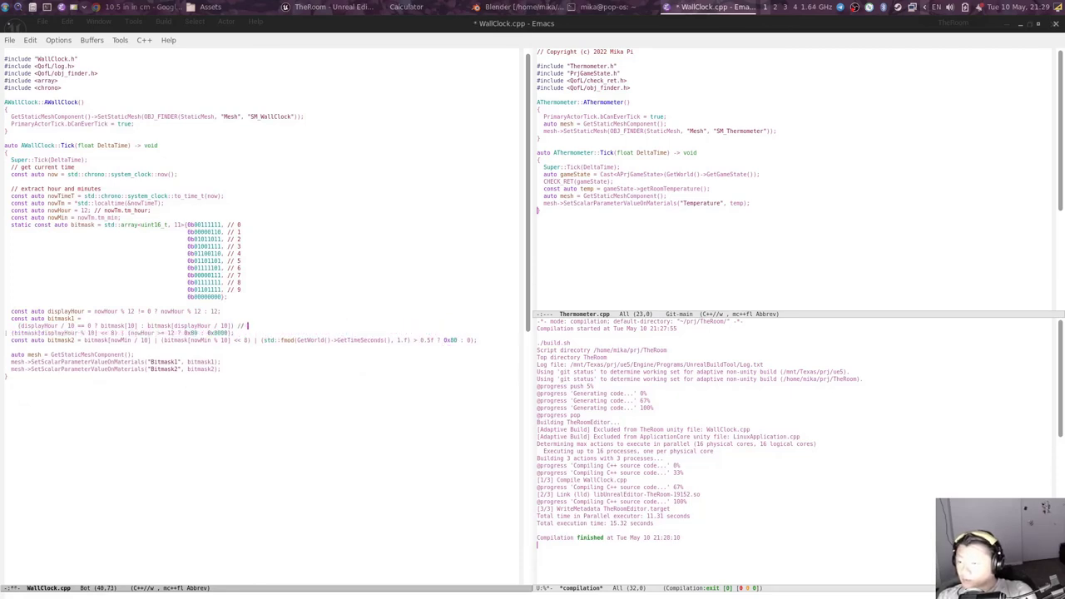
{"action": "type", "text": " first digit of"}
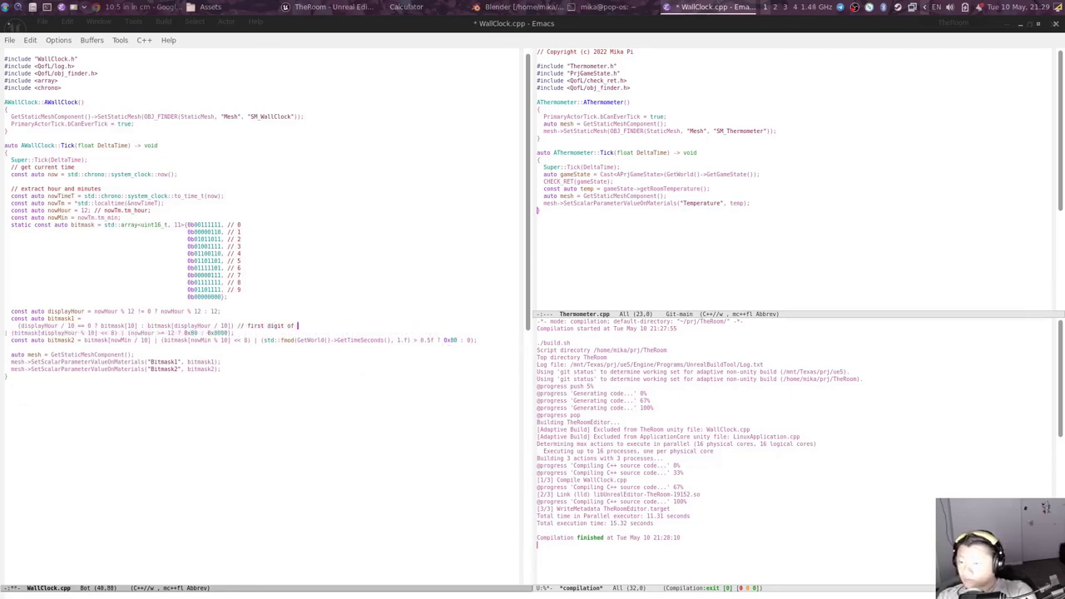
{"action": "key", "text": "Return"}
{"action": "key", "text": "alt+f"}
{"action": "key", "text": "alt+f"}
{"action": "key", "text": "alt+f"}
{"action": "key", "text": "ctrl+f"}
{"action": "type", "text": "// second digit of hour"}
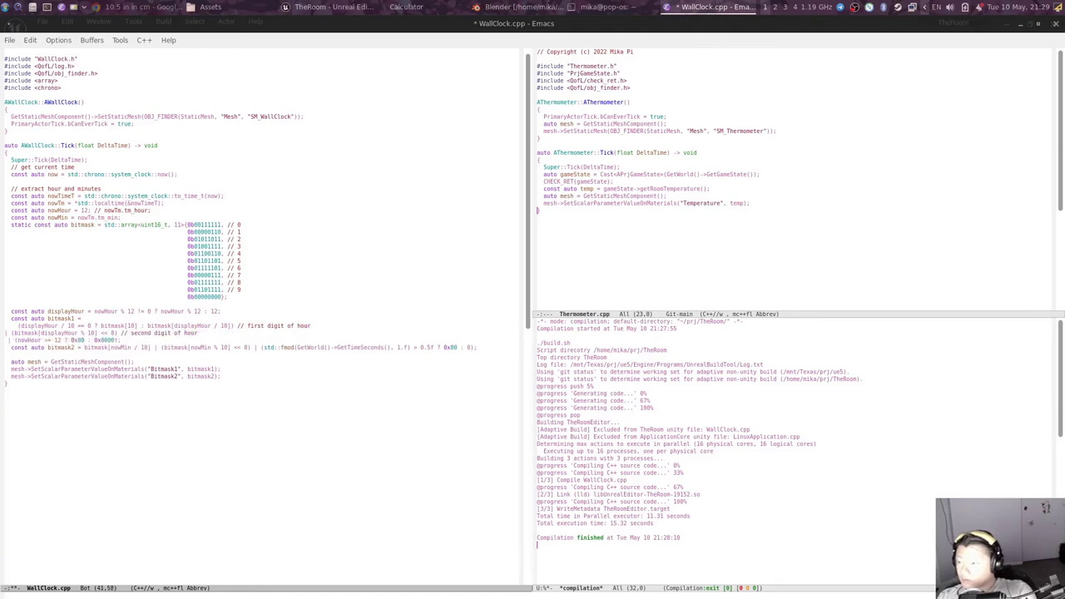
{"action": "type", "text": " // AM/PM"}
{"action": "key", "text": "ctrl+c"}
{"action": "key", "text": "f"}
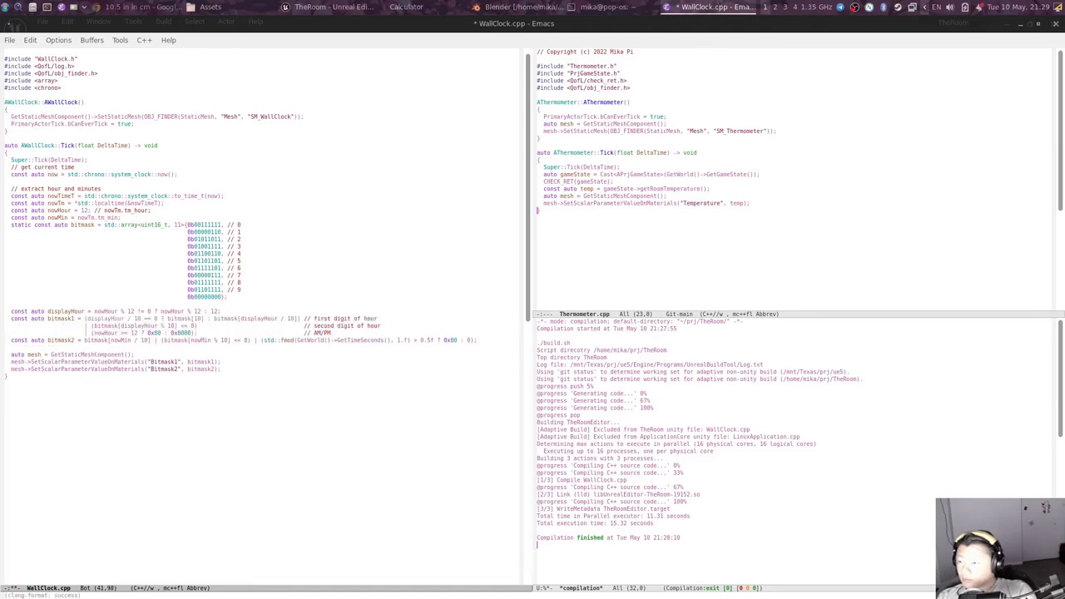
Step: Comment bitmask2 terms as first/second digit of minute and decimal point, then rebuild
{"action": "key", "text": "ctrl+o"}
{"action": "type", "text": "// first digit of minute"}
{"action": "key", "text": "ctrl+o"}
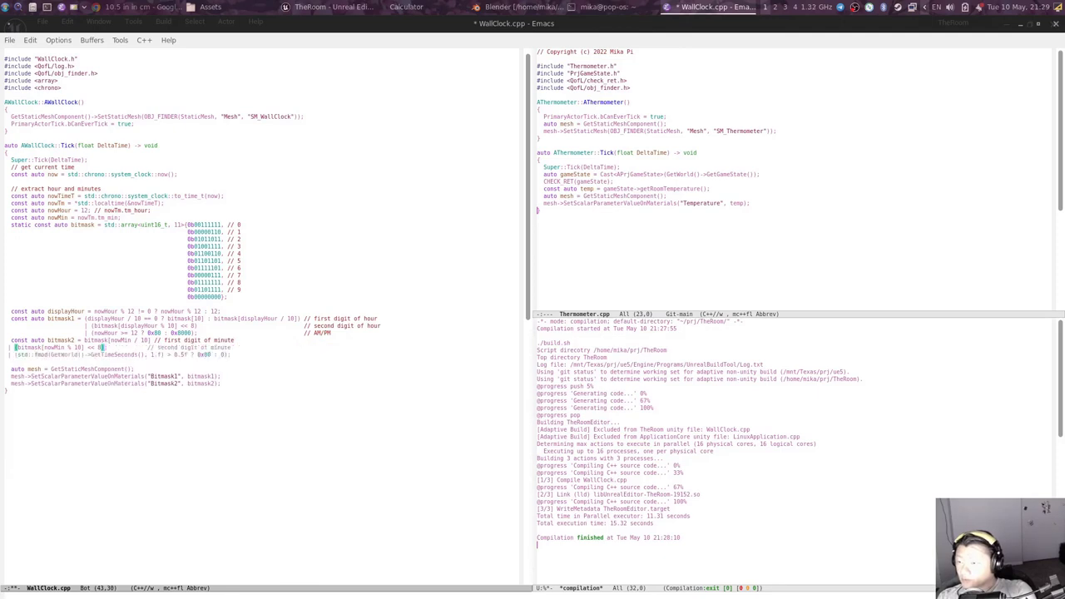
{"action": "type", "text": "// second digit of minute // decimal point"}
{"action": "key", "text": "ctrl+c"}
{"action": "key", "text": "f"}
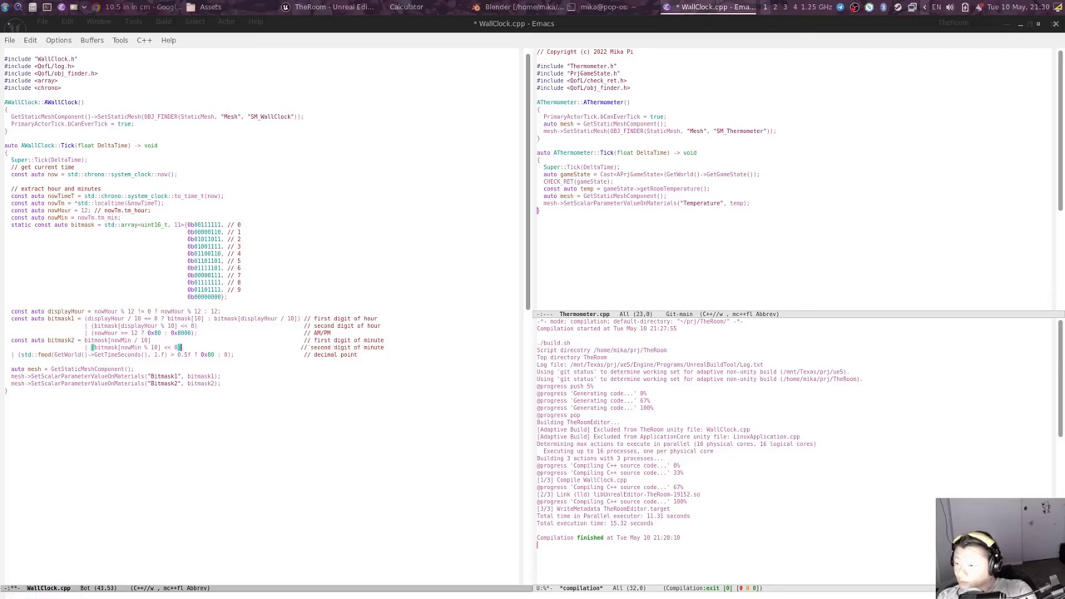
{"action": "key", "text": "Tab"}
{"action": "left_click", "coordinate": [181, 333]}
{"action": "key", "text": "Down"}
{"action": "key", "text": "Down"}
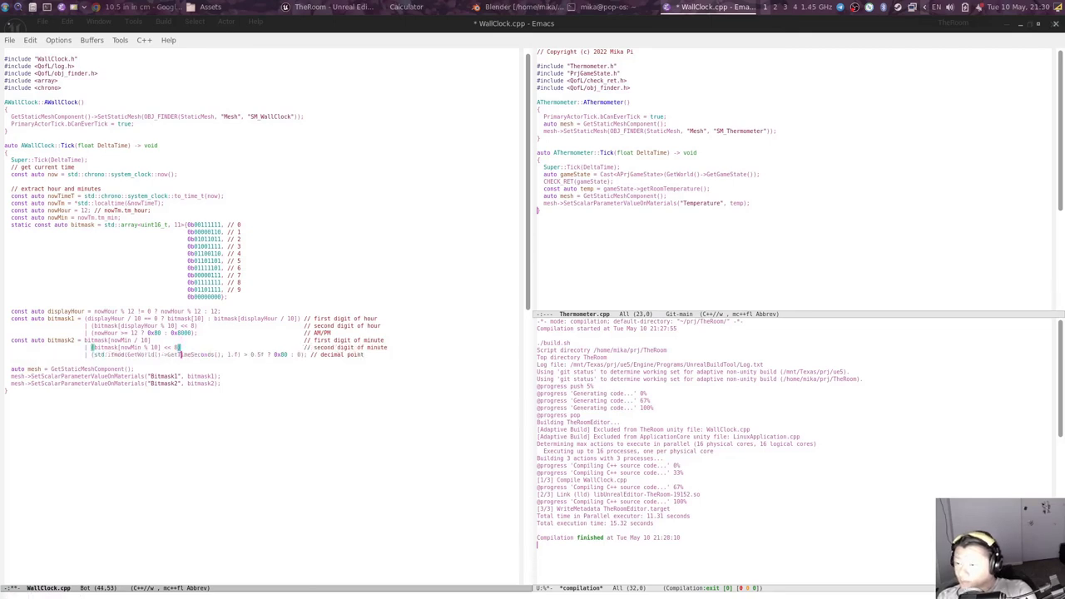
{"action": "key", "text": "F5"}
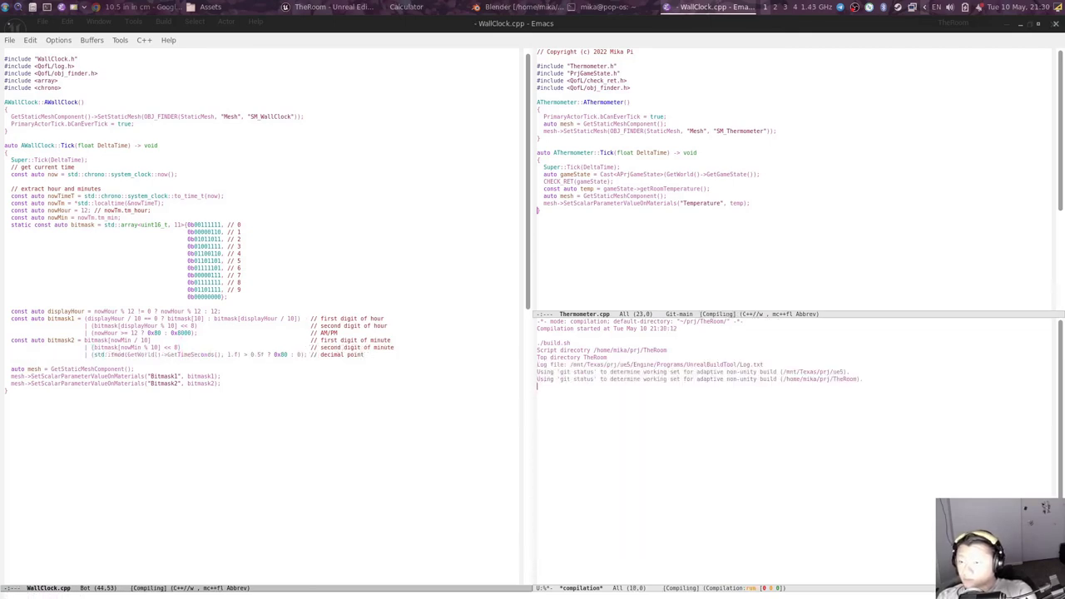
Step: Change the hard-coded nowHour from 12 to 0 and save
{"action": "left_click", "coordinate": [74, 209]}
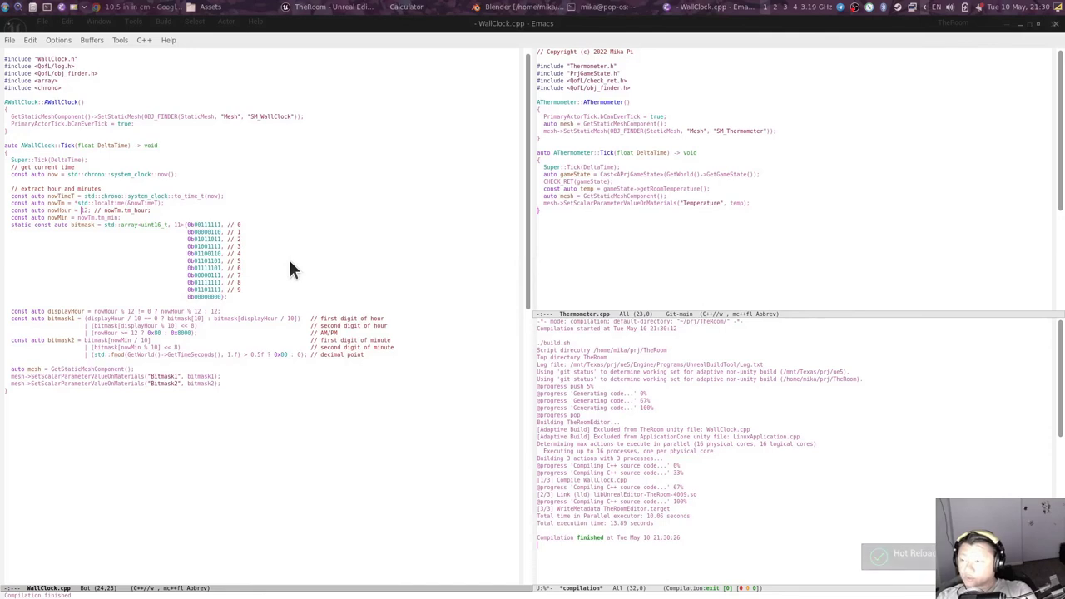
{"action": "key", "text": "BackSpace"}
{"action": "key", "text": "BackSpace"}
{"action": "type", "text": "0"}
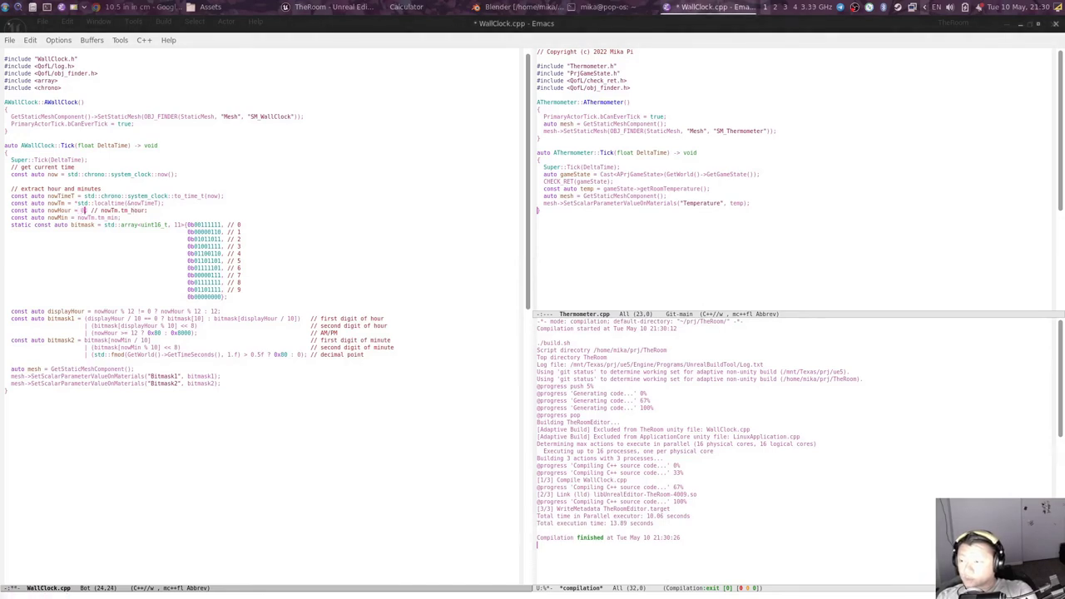
{"action": "key", "text": "ctrl+x"}
{"action": "key", "text": "ctrl+s"}
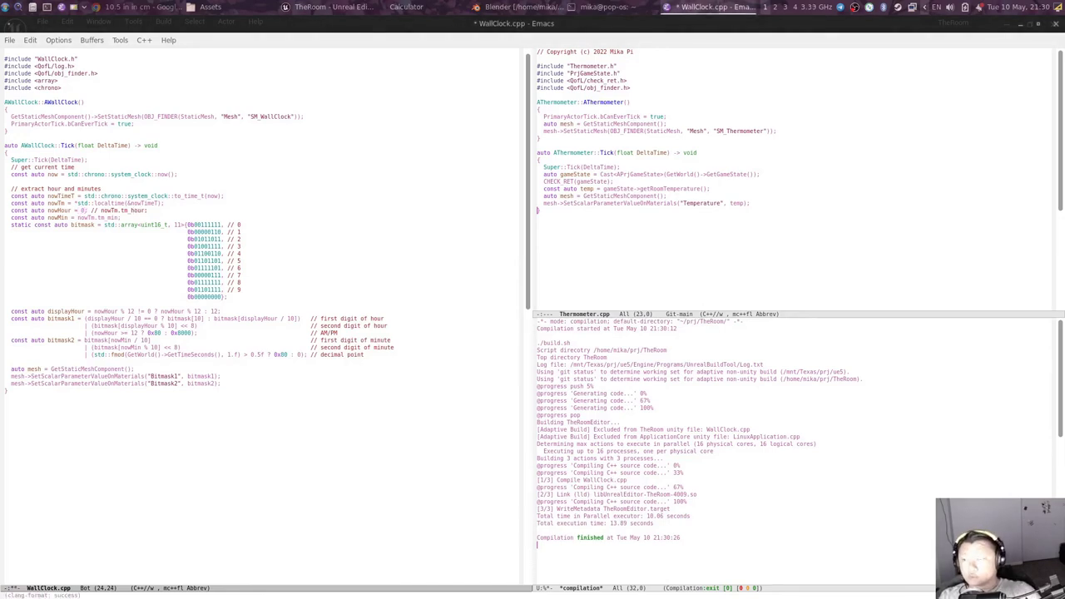
{"action": "left_click", "coordinate": [344, 9]}
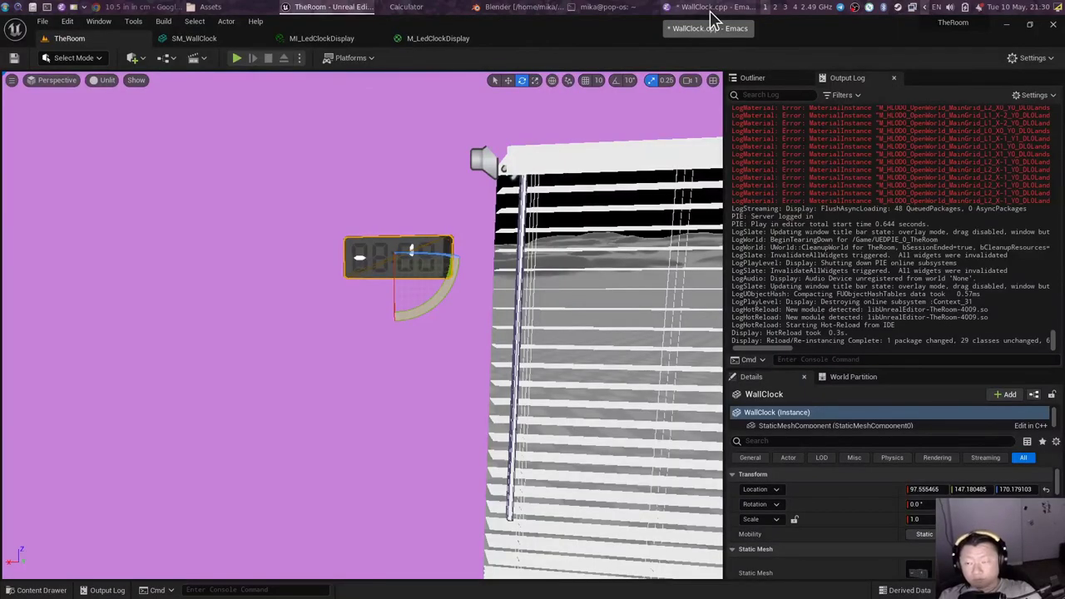
Step: Play-test the forced midnight hour, recompile, and replay until the clock reads 12:31
{"action": "key", "text": "alt+p"}
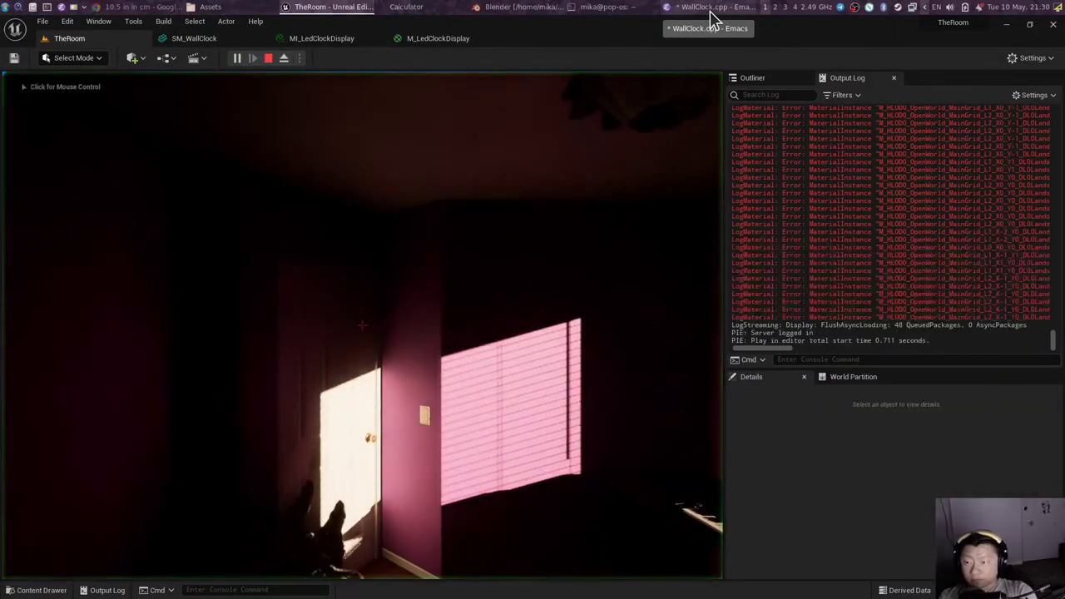
{"action": "left_click", "coordinate": [587, 481]}
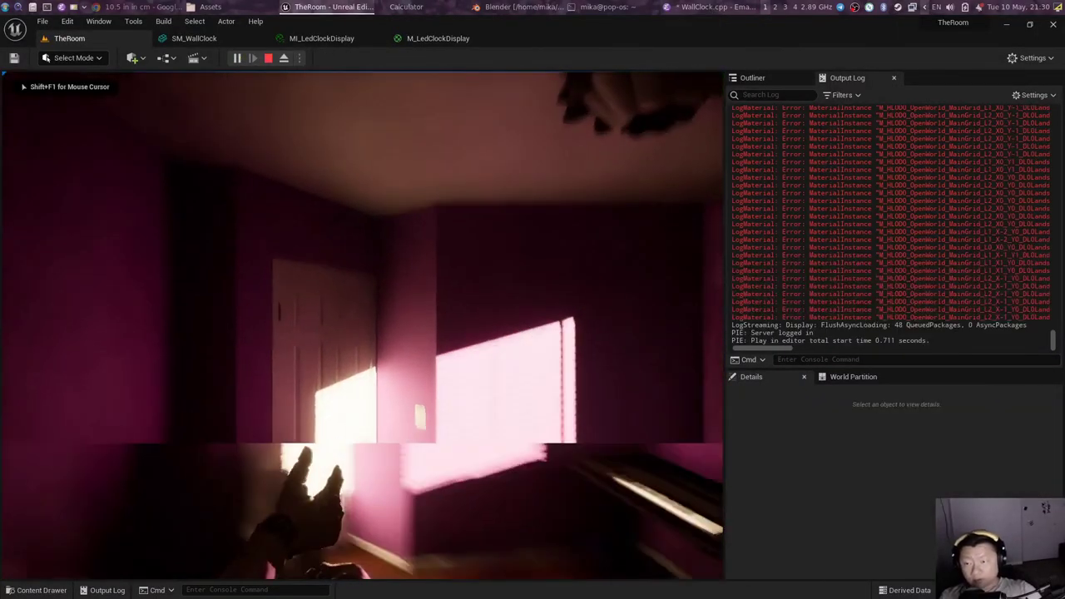
{"action": "key", "text": "w"}
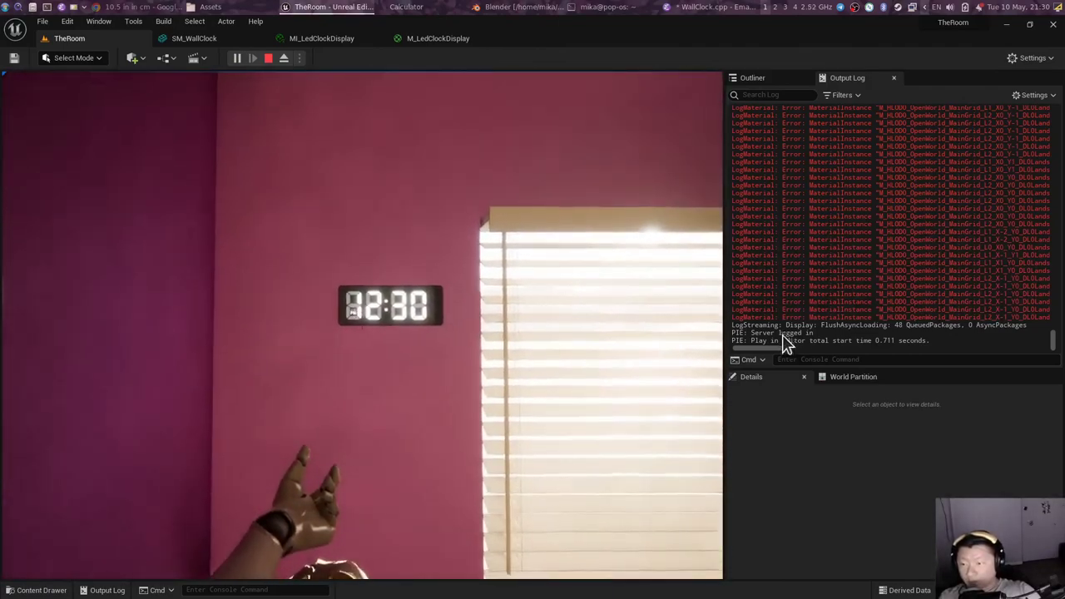
{"action": "key", "text": "alt+Tab"}
{"action": "key", "text": "F5"}
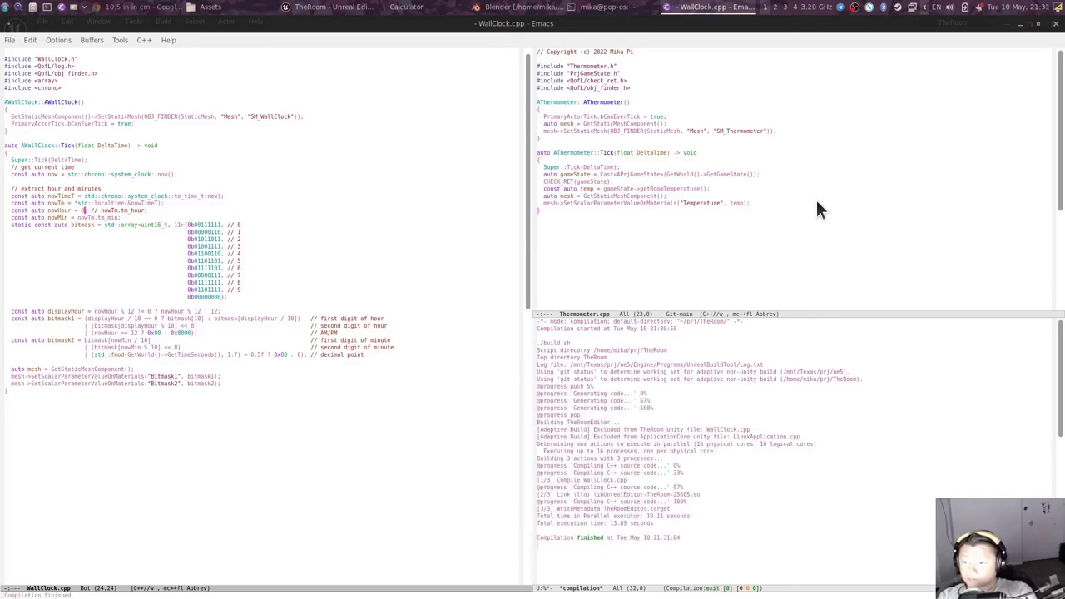
{"action": "key", "text": "alt+Tab"}
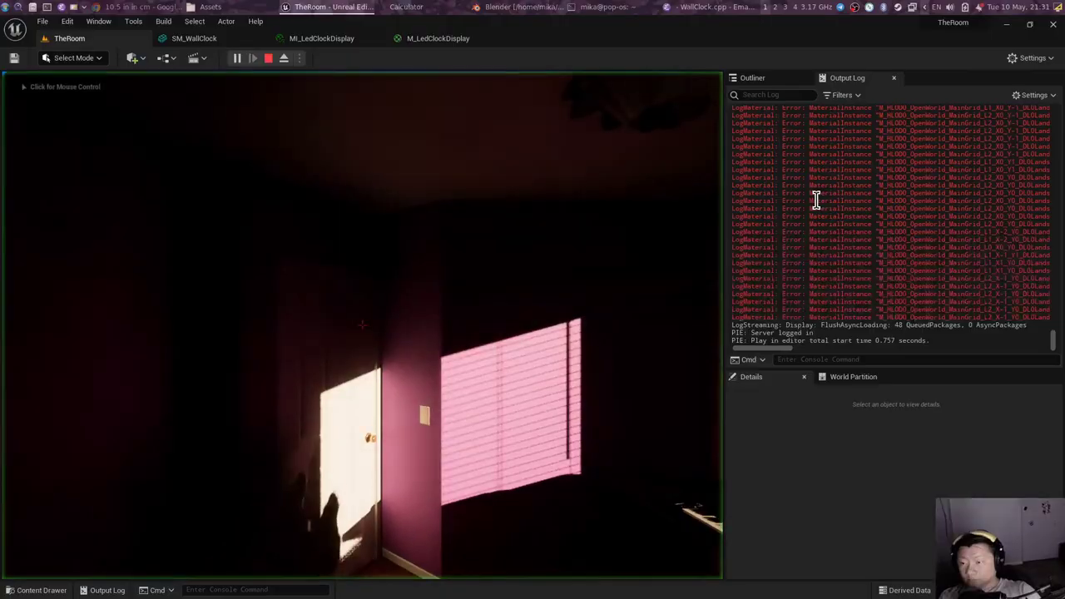
{"action": "left_click", "coordinate": [528, 334]}
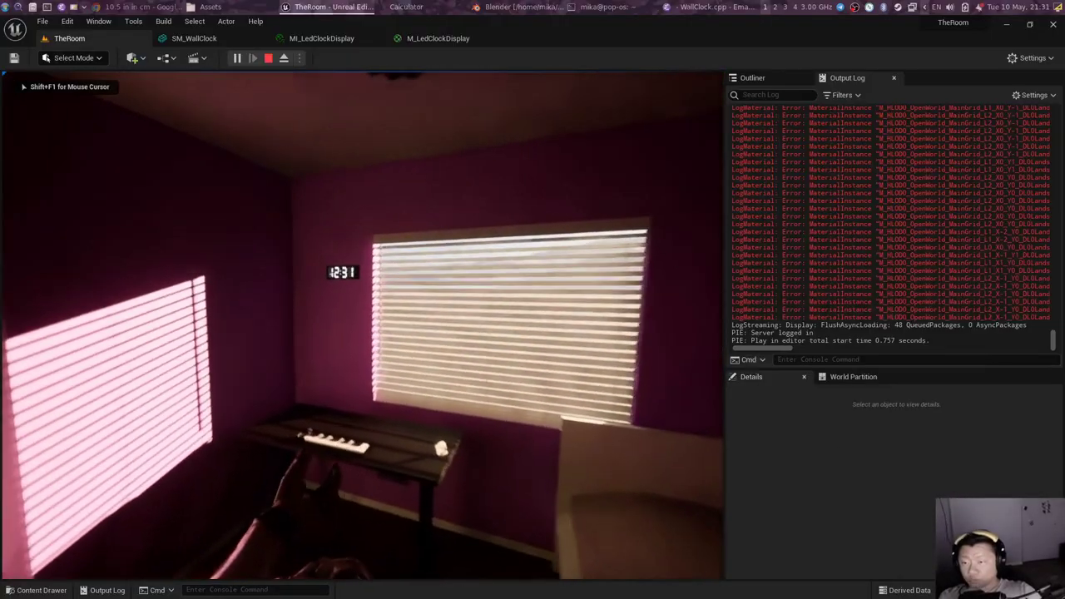
{"action": "key", "text": "w"}
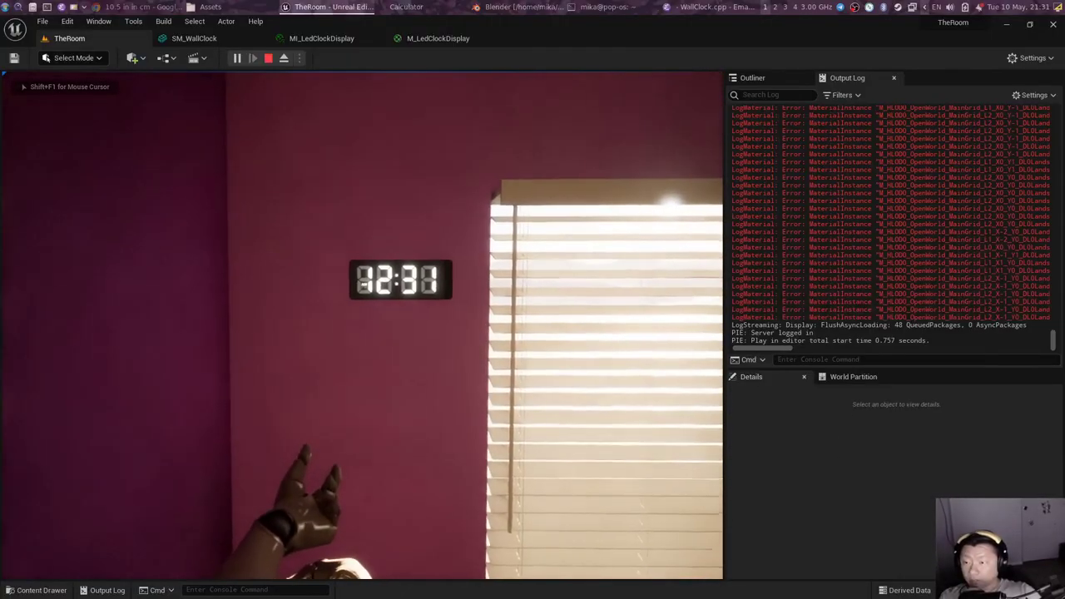
{"action": "key", "text": "shift+F1"}
{"action": "key", "text": "alt+Tab"}
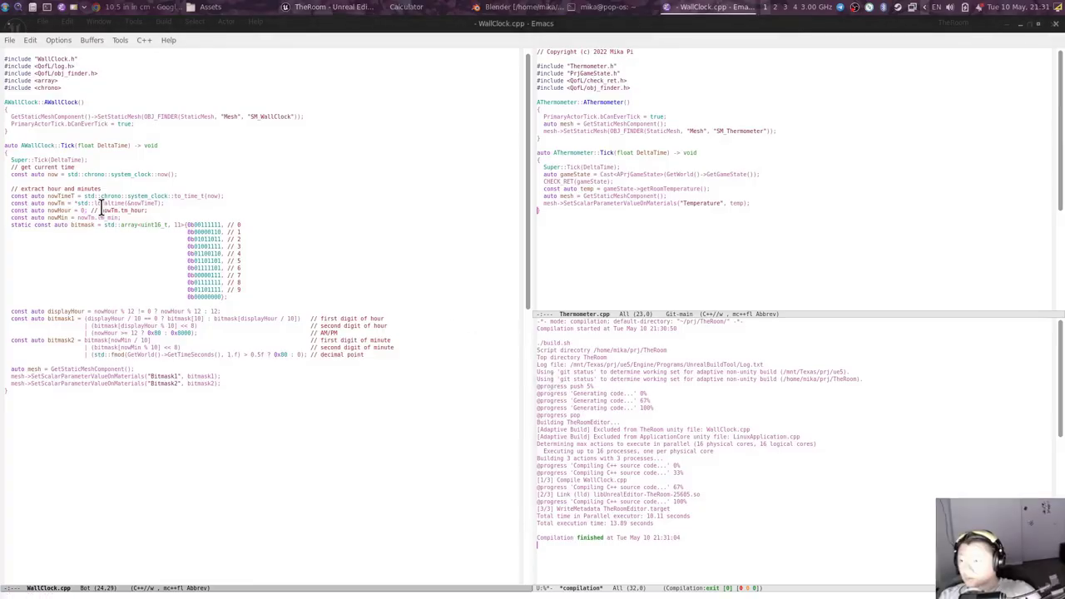
Step: Delete the '0; //' override so nowHour = nowTm.tm_hour, then compile
{"action": "key", "text": "Delete"}
{"action": "key", "text": "Delete"}
{"action": "key", "text": "Delete"}
{"action": "key", "text": "Delete"}
{"action": "key", "text": "Delete"}
{"action": "key", "text": "BackSpace"}
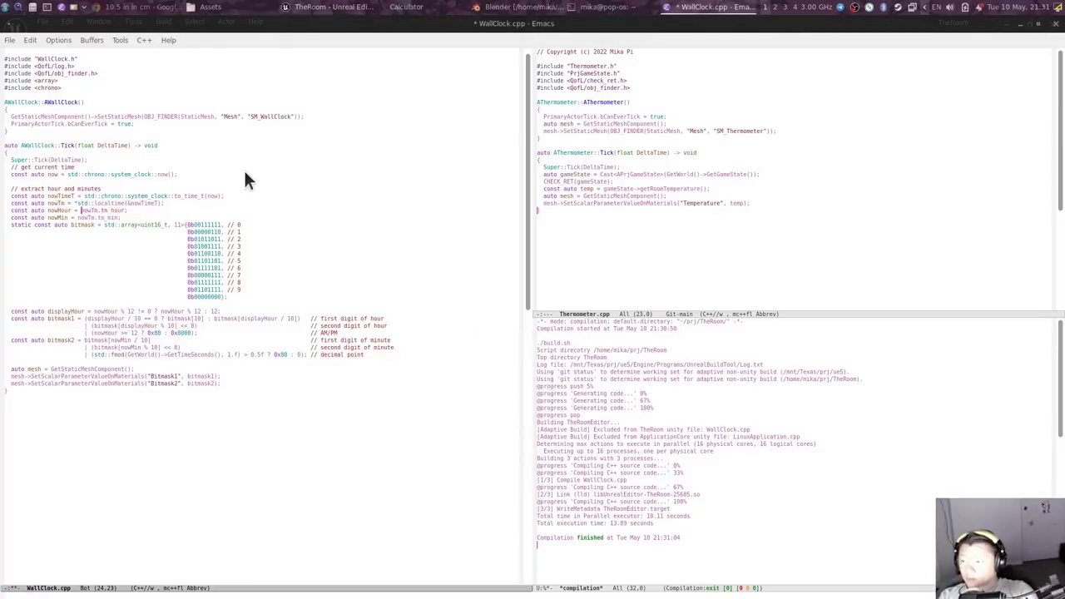
{"action": "key", "text": "F5"}
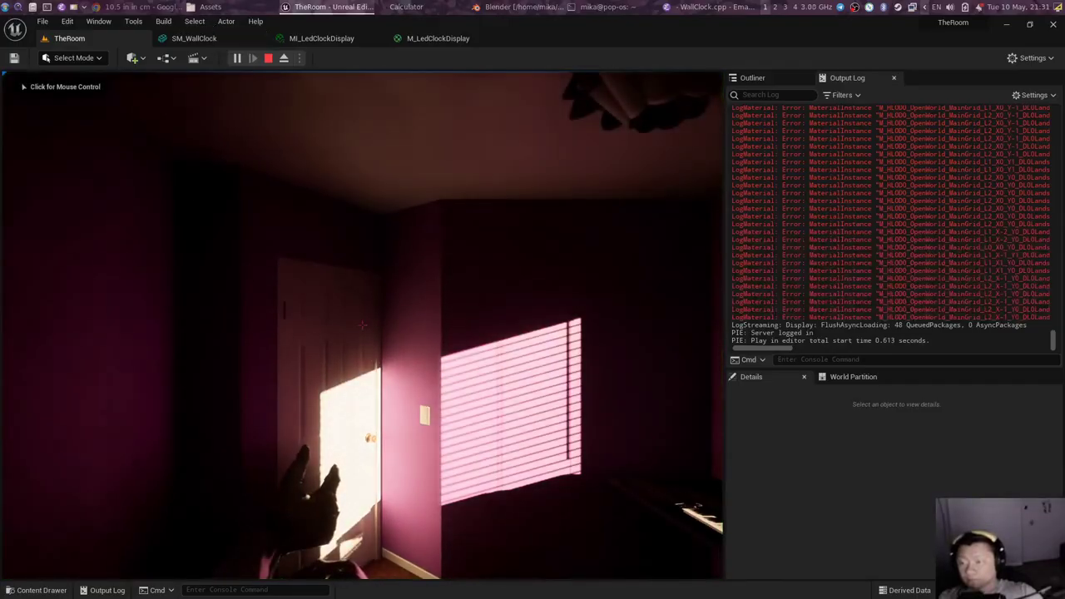
Step: Walk up to the wall clock to confirm it reads 9:31, then stop playing
{"action": "left_click", "coordinate": [187, 182]}
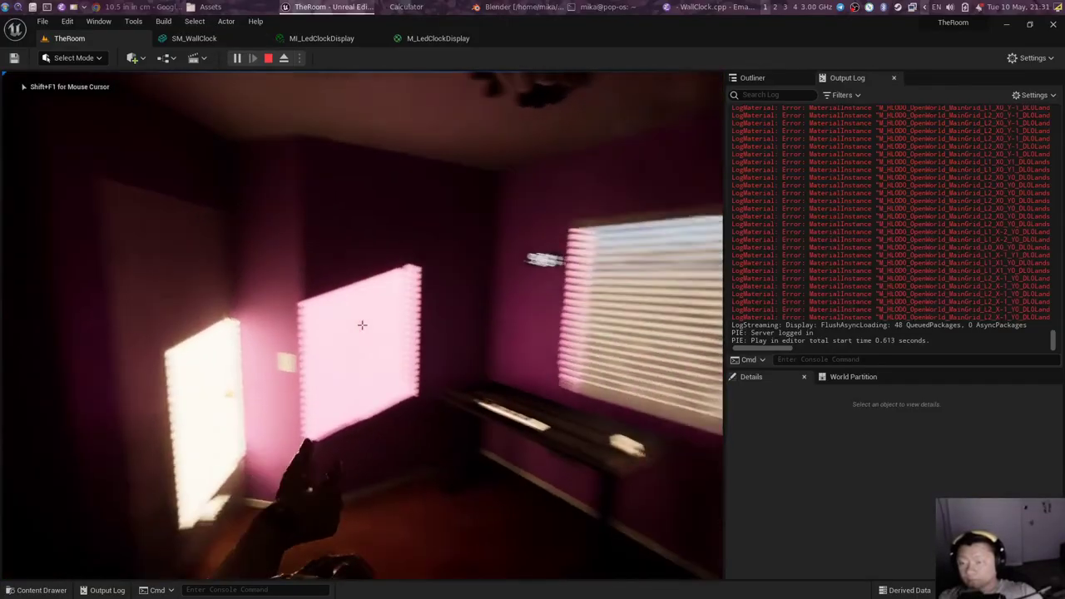
{"action": "key", "text": "w"}
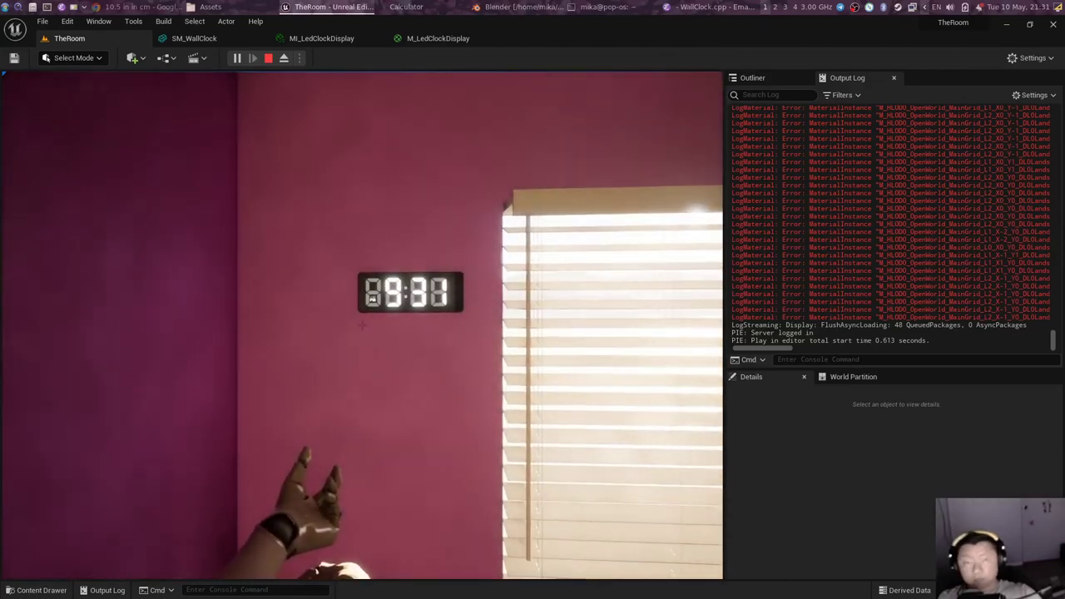
{"action": "mouse_move", "coordinate": [362, 325]}
{"action": "key", "text": "Escape"}
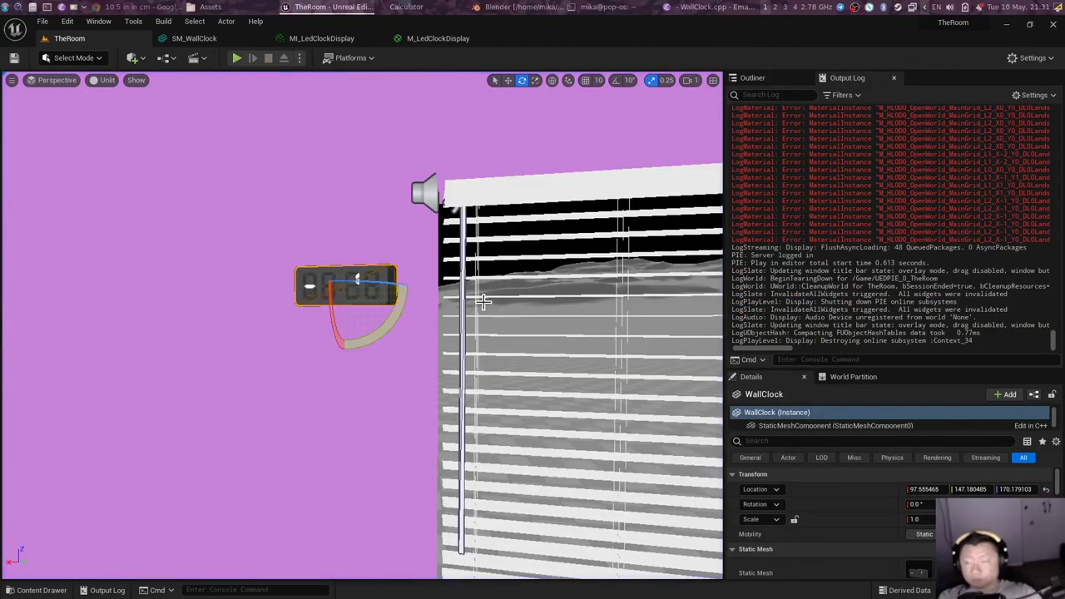